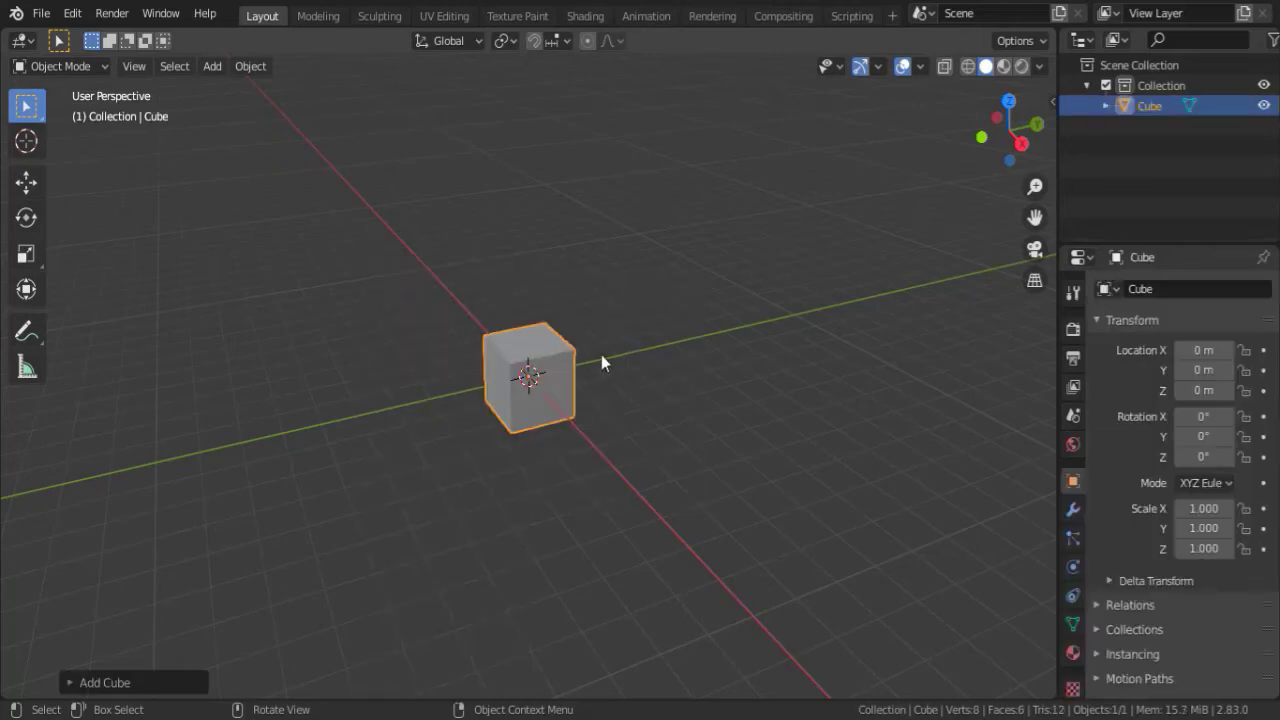
Scale the default cube flat and stretch it along Y and X into a square base plate.
{"action": "key", "text": "s"}
{"action": "key", "text": "shift+z"}
{"action": "left_click", "coordinate": [419, 364]}
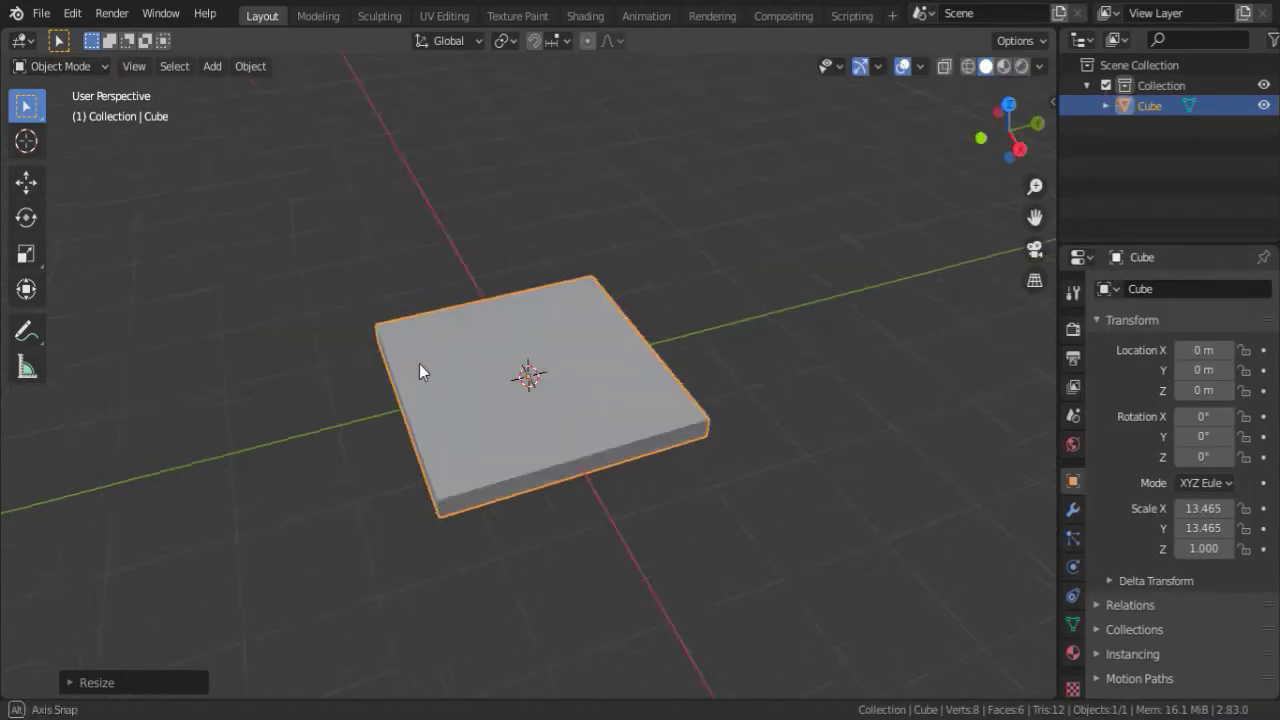
{"action": "key", "text": "s"}
{"action": "key", "text": "y"}
{"action": "left_click", "coordinate": [985, 278]}
{"action": "key", "text": "s"}
{"action": "key", "text": "x"}
{"action": "left_click", "coordinate": [500, 343]}
Add a second cube and place it on the base plate.
{"action": "key", "text": "shift+a"}
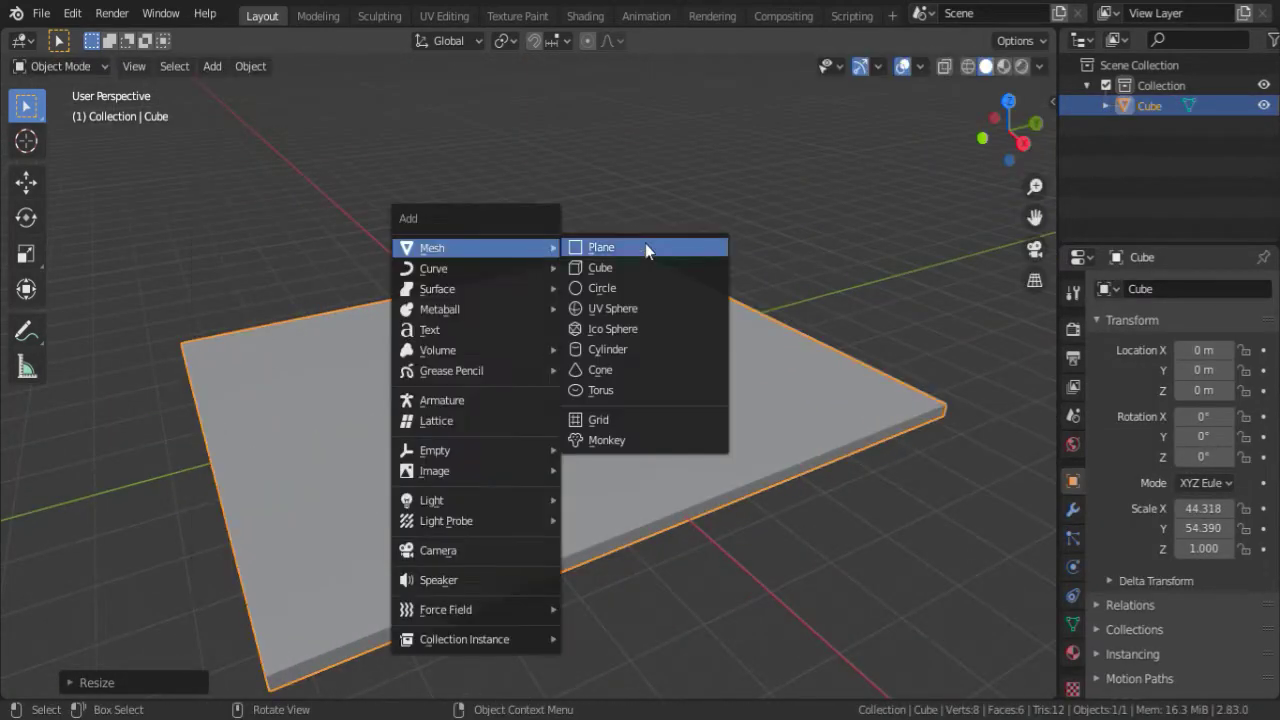
{"action": "left_click", "coordinate": [640, 268]}
{"action": "key", "text": "g"}
{"action": "left_click", "coordinate": [600, 514]}
{"action": "key", "text": "Tab"}
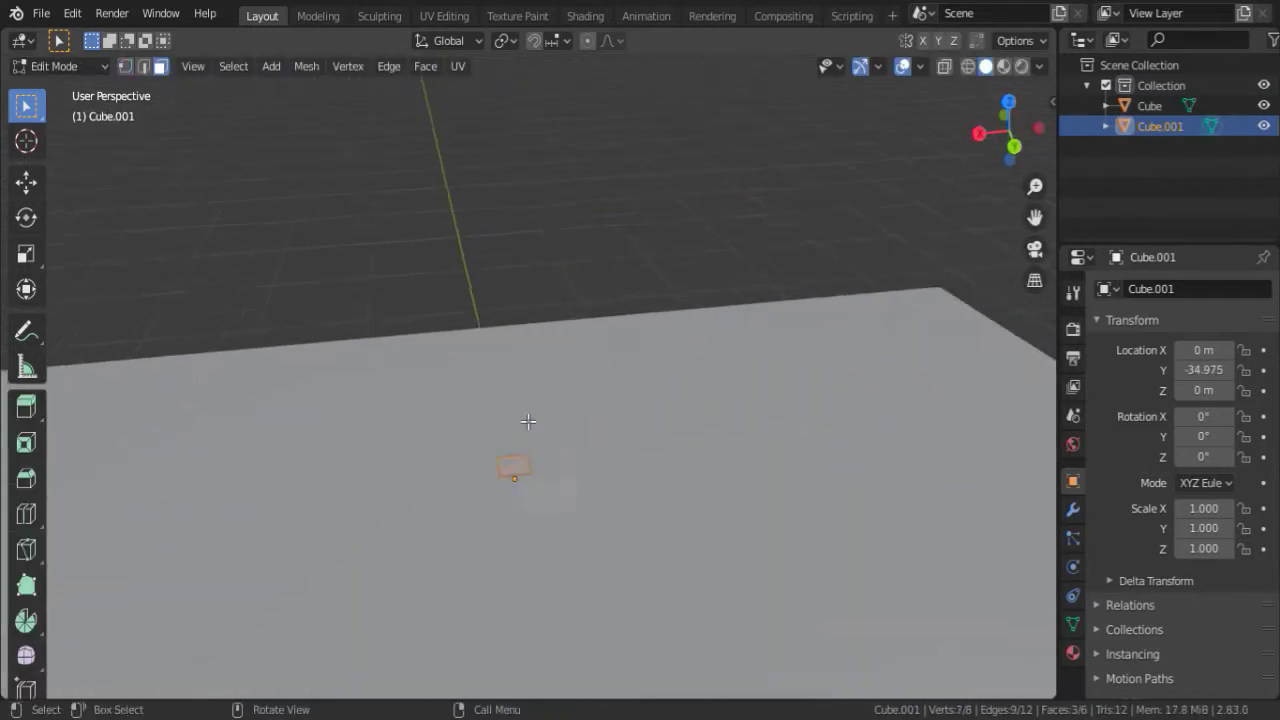
{"action": "middle_click_drag", "start_coordinate": [523, 423], "coordinate": [570, 410]}
{"action": "key", "text": "Tab"}
Stretch the new cube along Y into a long bar, then shorten it along X.
{"action": "key", "text": "s"}
{"action": "key", "text": "y"}
{"action": "left_click", "coordinate": [452, 286]}
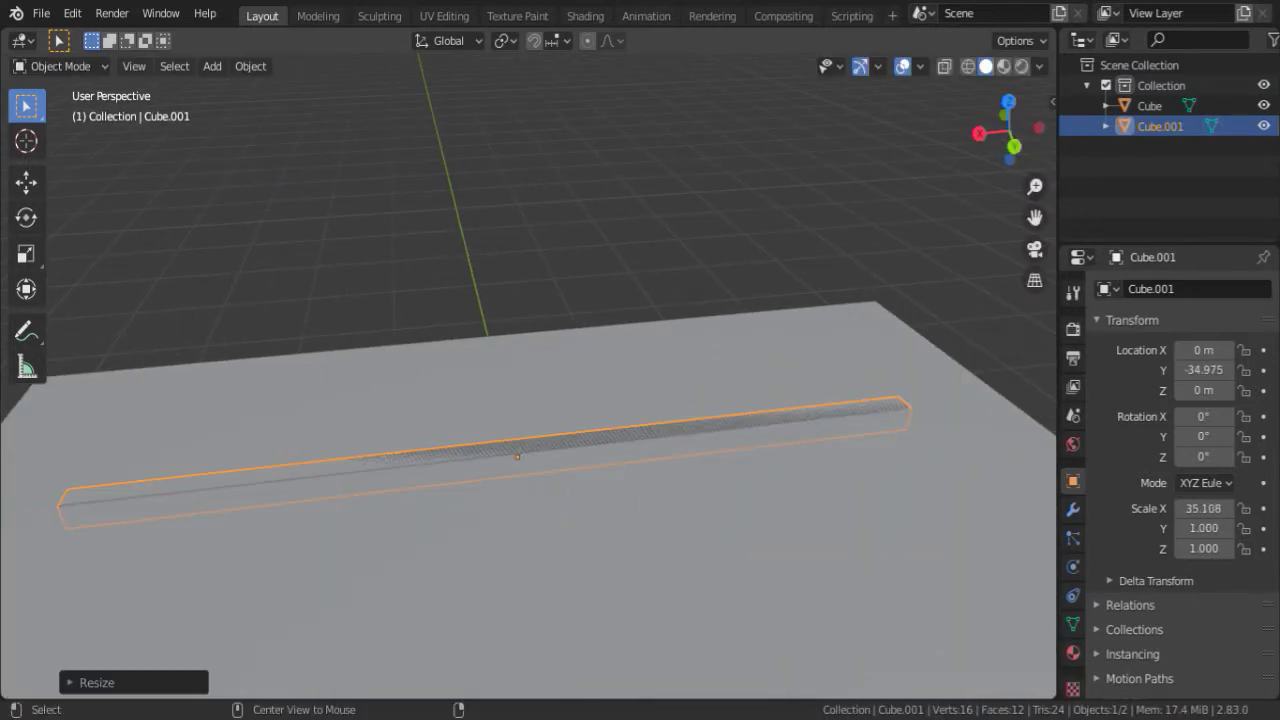
{"action": "key", "text": "s"}
{"action": "key", "text": "x"}
{"action": "left_click", "coordinate": [523, 371]}
Extrude the bar's top face upward into a tall, thin wall slab.
{"action": "key", "text": "Tab"}
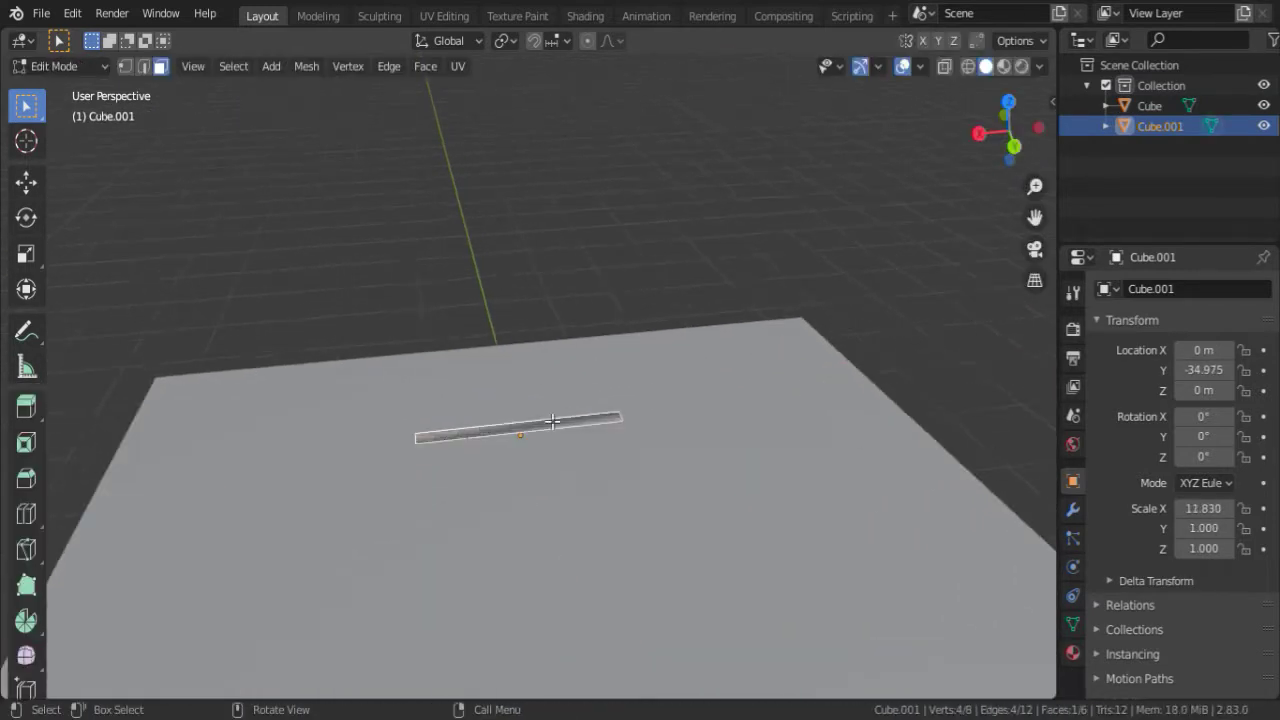
{"action": "key", "text": "3"}
{"action": "key", "text": "e"}
{"action": "left_click", "coordinate": [606, 318]}
{"action": "middle_click_drag", "start_coordinate": [568, 443], "coordinate": [409, 420]}
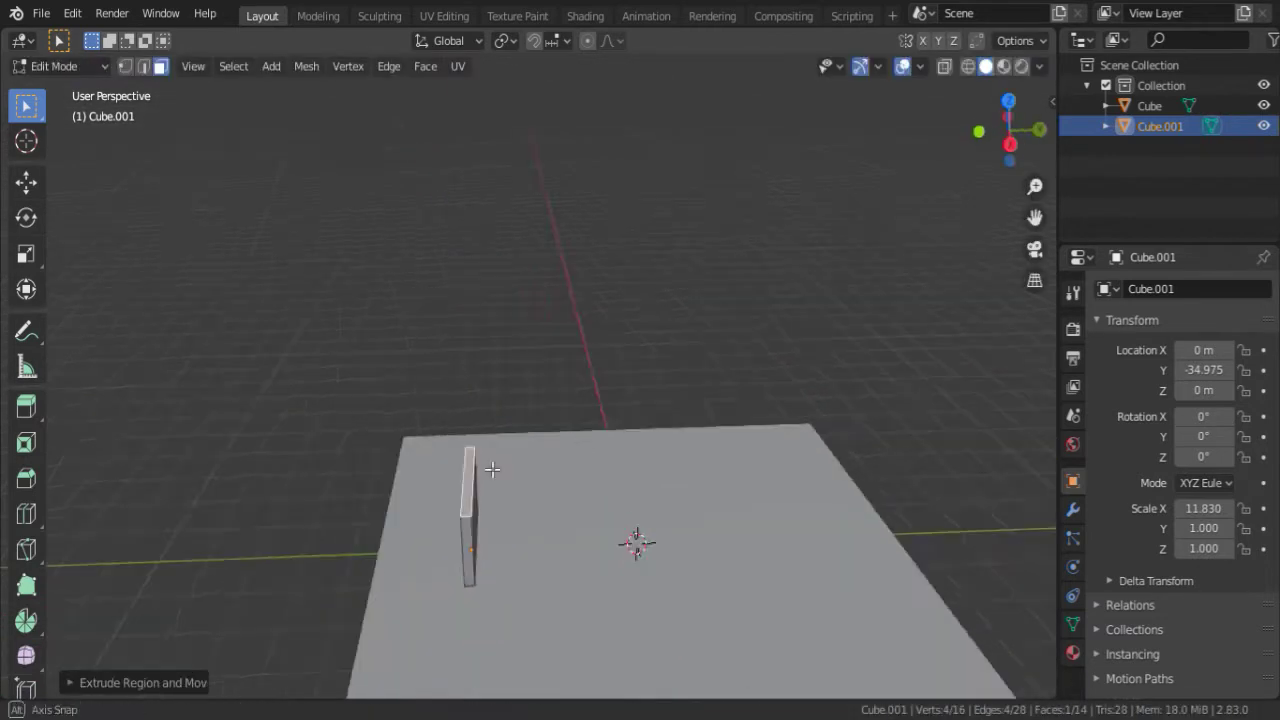
Move the wall's top edge along Y to form a wider ledge.
{"action": "key", "text": "2"}
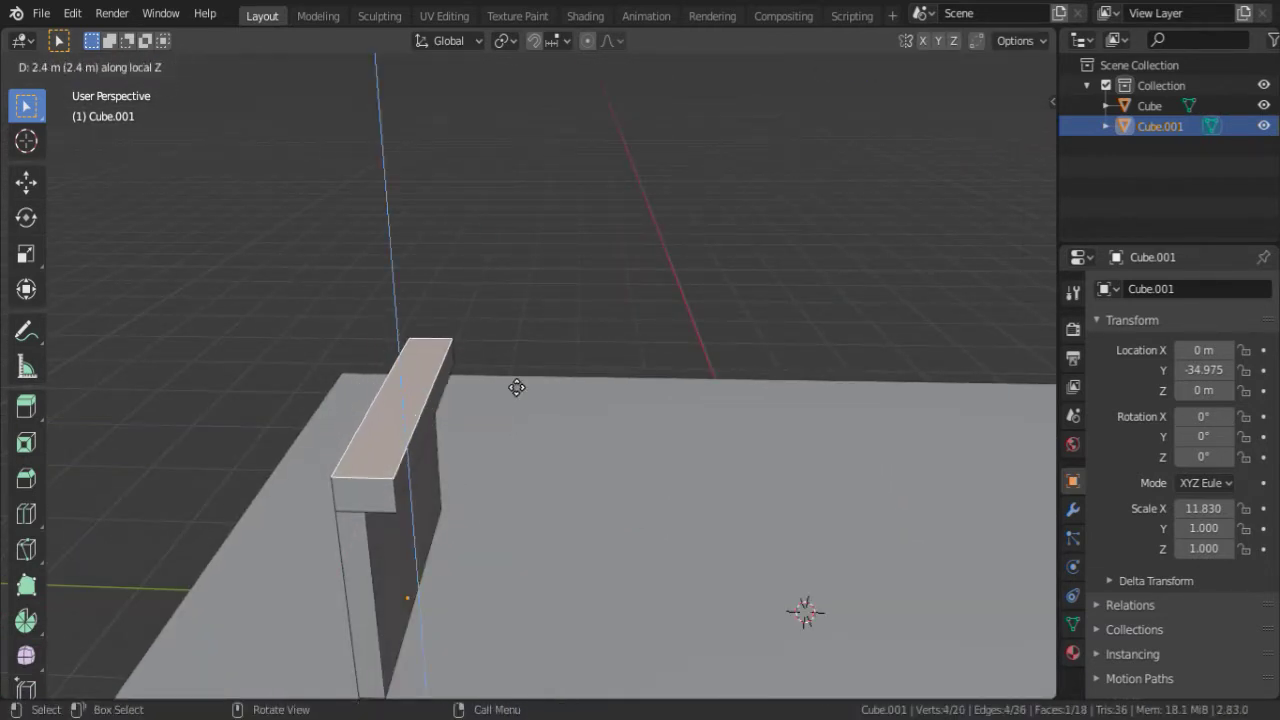
{"action": "left_click", "coordinate": [409, 425]}
{"action": "key", "text": "g"}
{"action": "key", "text": "y"}
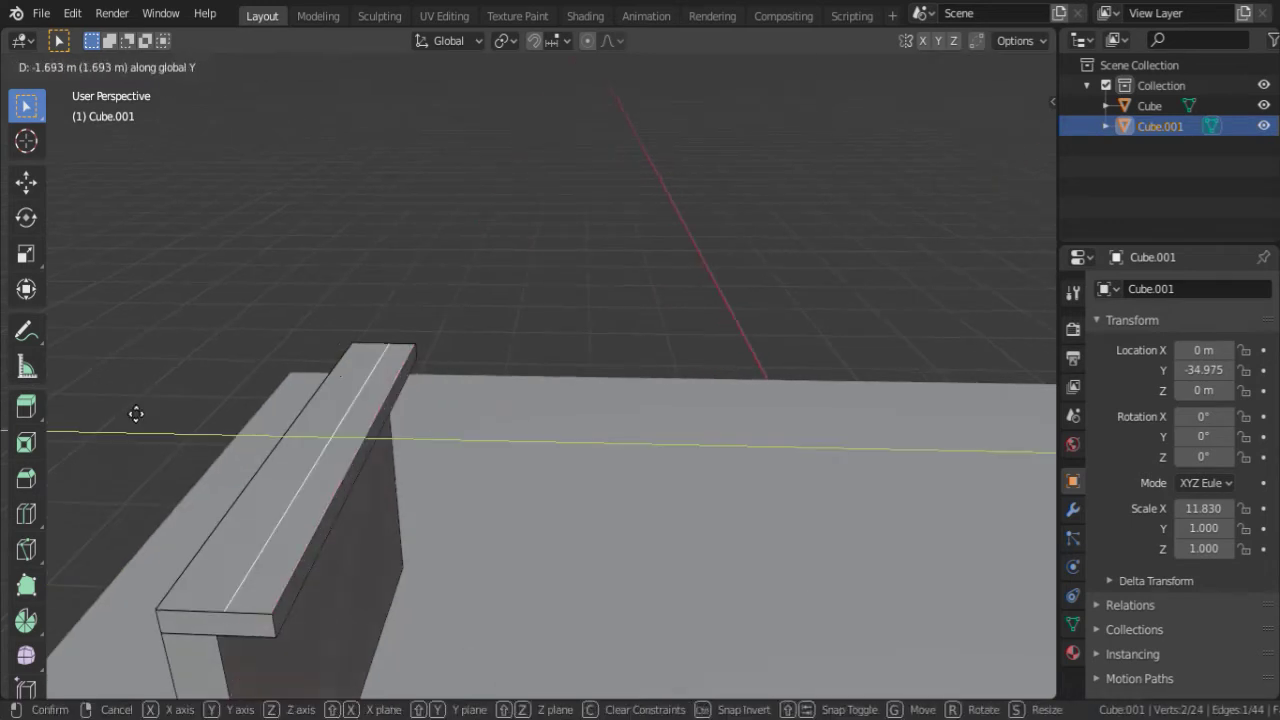
{"action": "scroll", "coordinate": [265, 486], "scroll_direction": "down", "scroll_amount": 3}
{"action": "key", "text": "ctrl+r"}
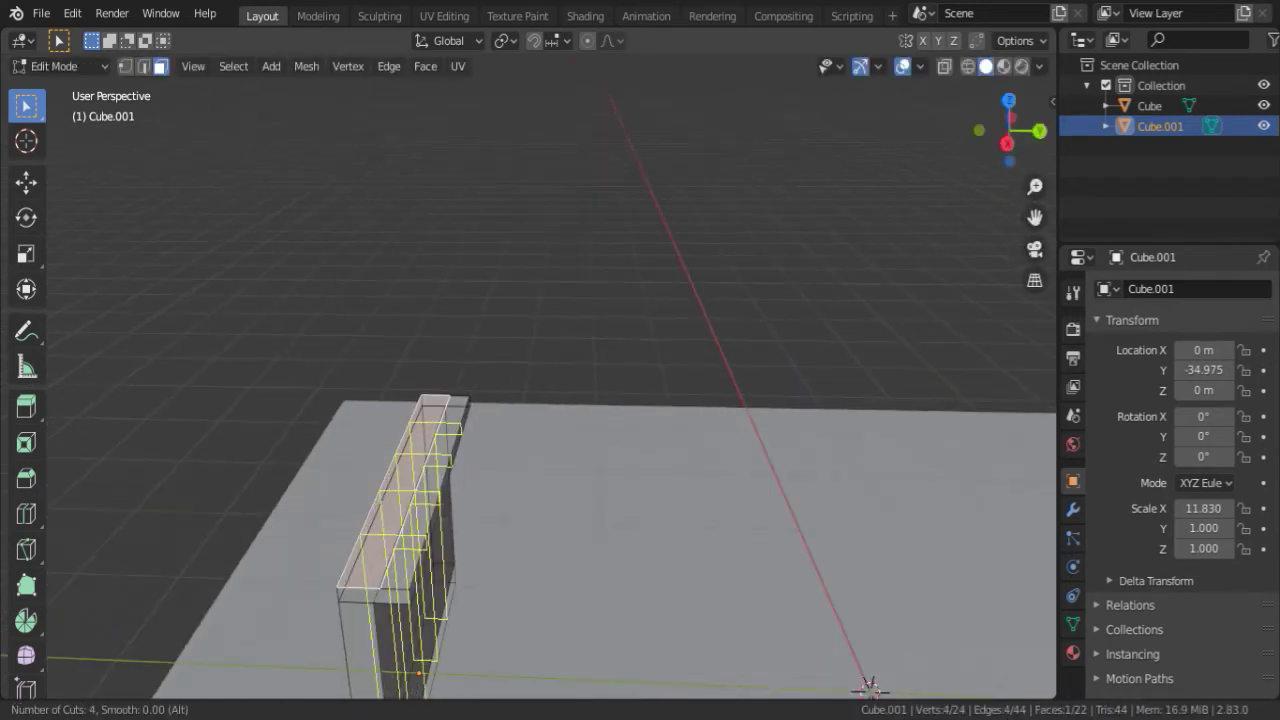
Add loop cuts along the wall and select the top faces at both ends.
{"action": "left_click", "coordinate": [868, 688]}
{"action": "middle_click_drag", "start_coordinate": [868, 688], "coordinate": [530, 430]}
{"action": "left_click", "coordinate": [484, 426]}
{"action": "left_click", "coordinate": [486, 371]}
{"action": "left_click", "coordinate": [814, 357], "text": "shift"}
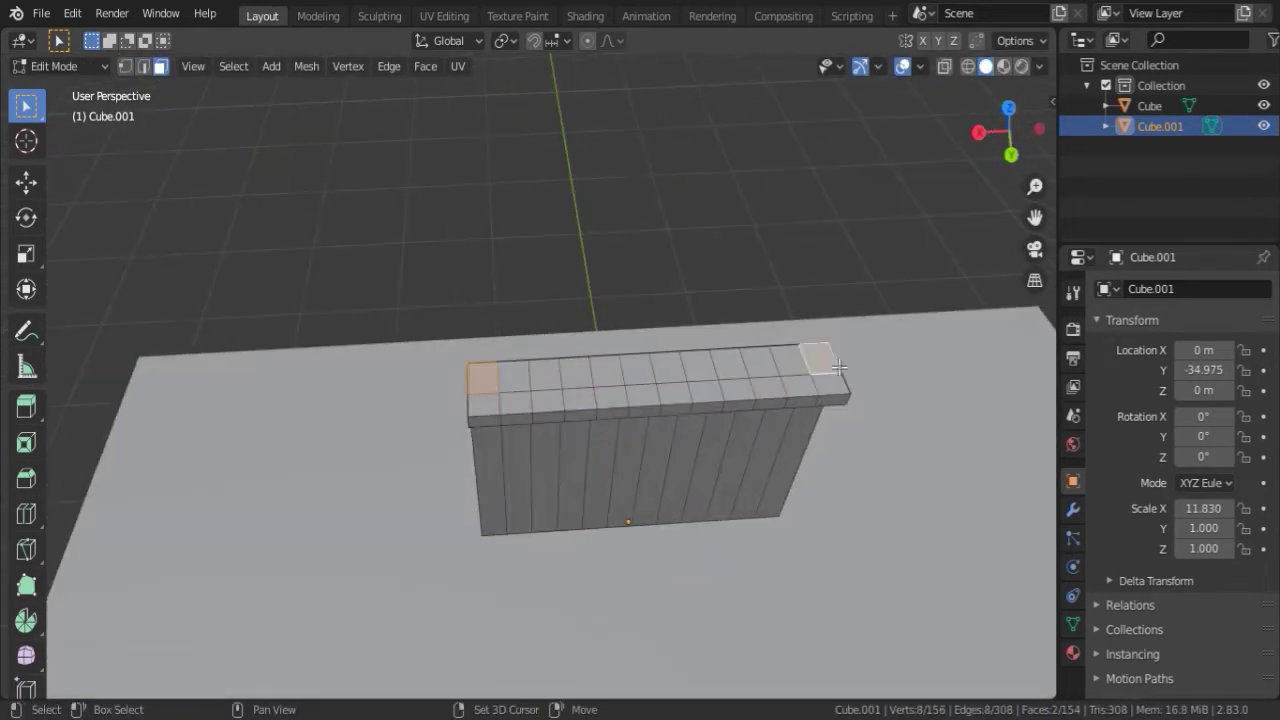
{"action": "key", "text": "e"}
Add more loop cuts into narrow strips and select alternating top ledge faces.
{"action": "left_click", "coordinate": [403, 400]}
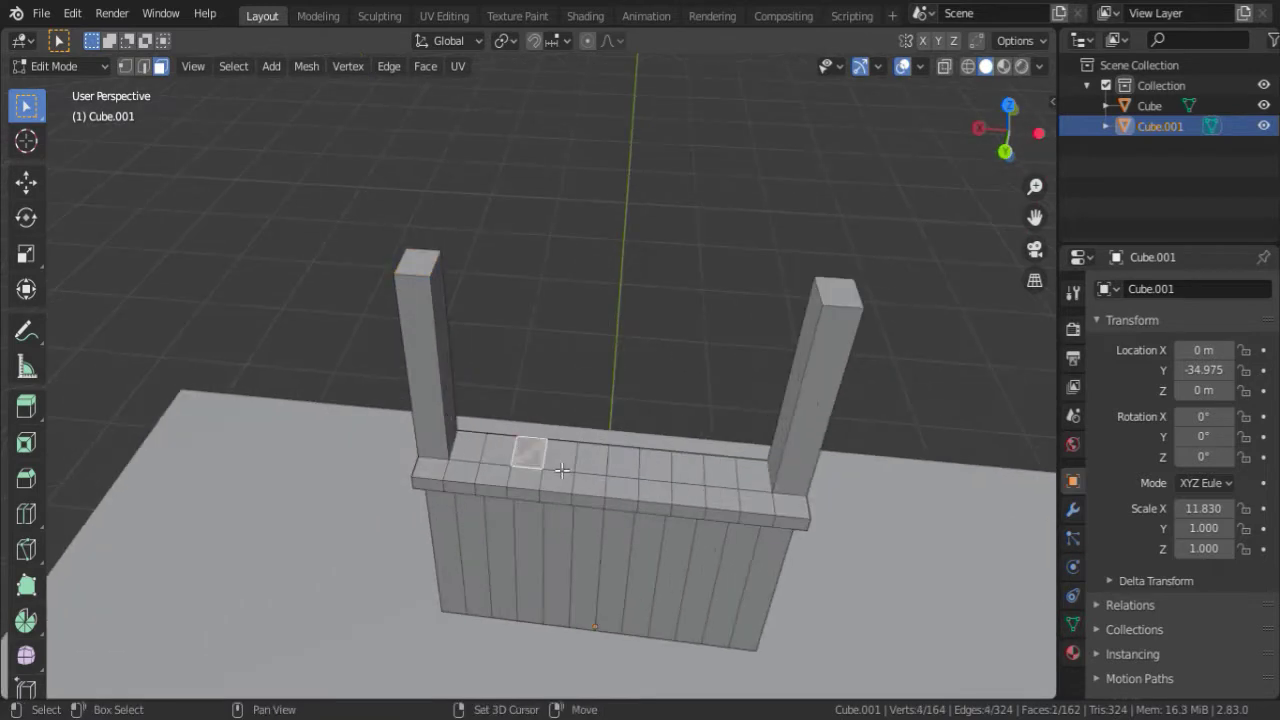
{"action": "left_click", "coordinate": [709, 476], "text": "shift"}
{"action": "middle_click_drag", "start_coordinate": [709, 476], "coordinate": [569, 467]}
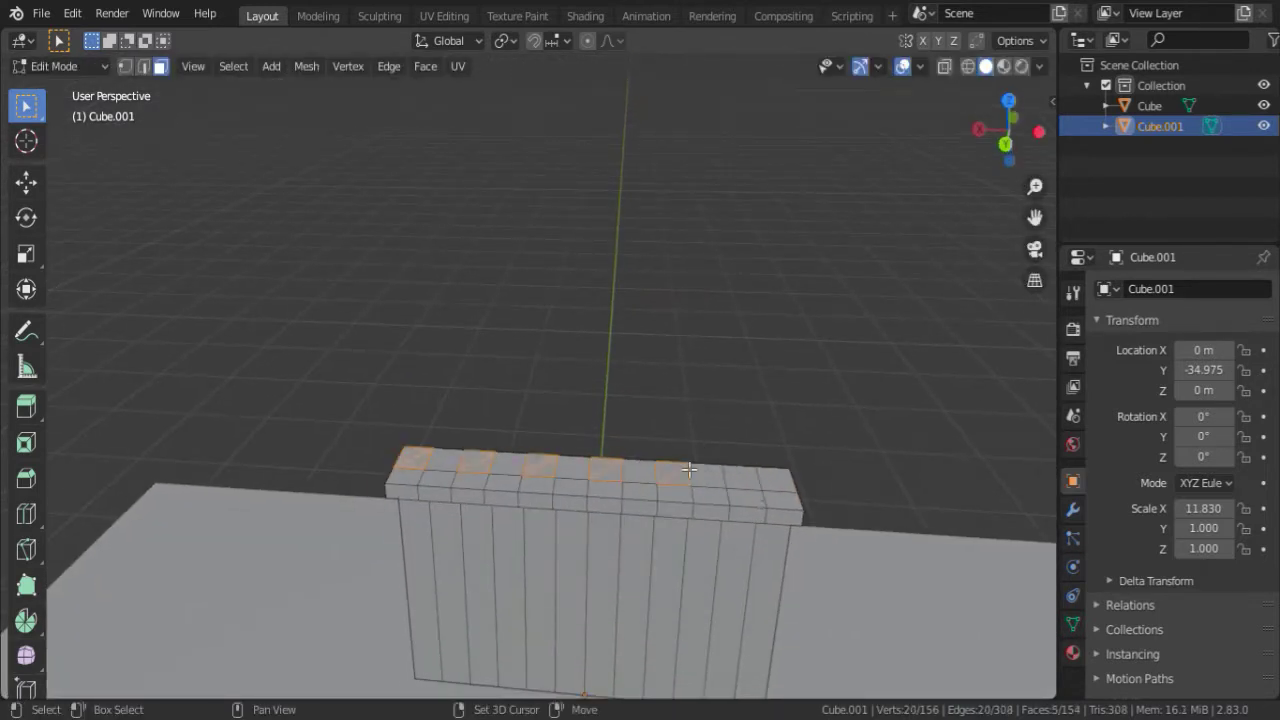
{"action": "left_click", "coordinate": [534, 471], "text": "ctrl"}
{"action": "middle_click_drag", "start_coordinate": [534, 471], "coordinate": [510, 388]}
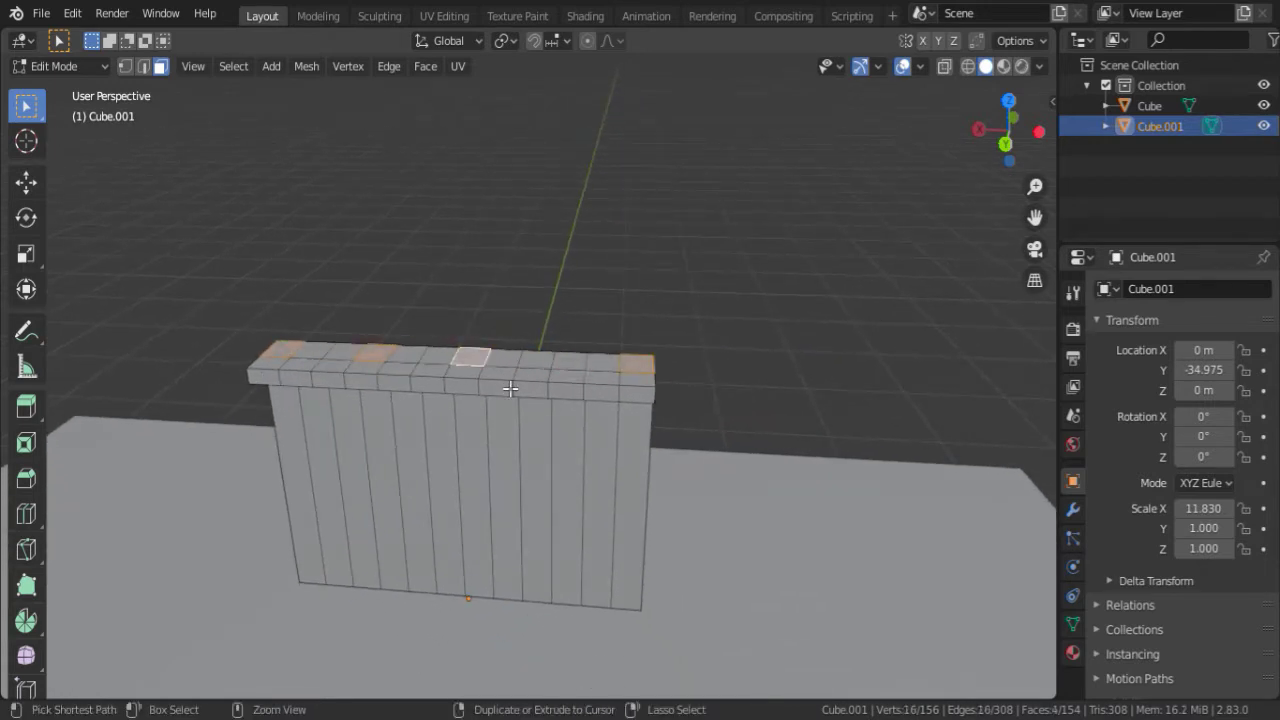
{"action": "left_click", "coordinate": [396, 379]}
{"action": "middle_click_drag", "start_coordinate": [396, 379], "coordinate": [335, 399]}
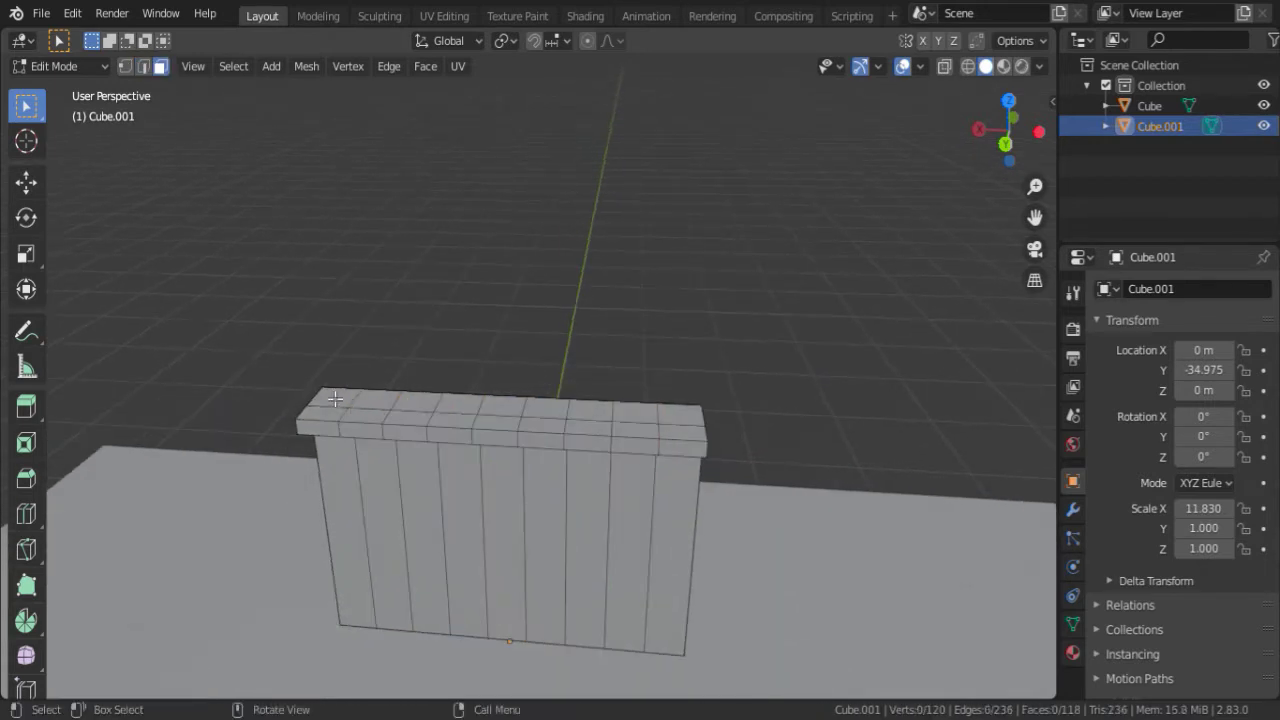
{"action": "left_click", "coordinate": [584, 418], "text": "ctrl"}
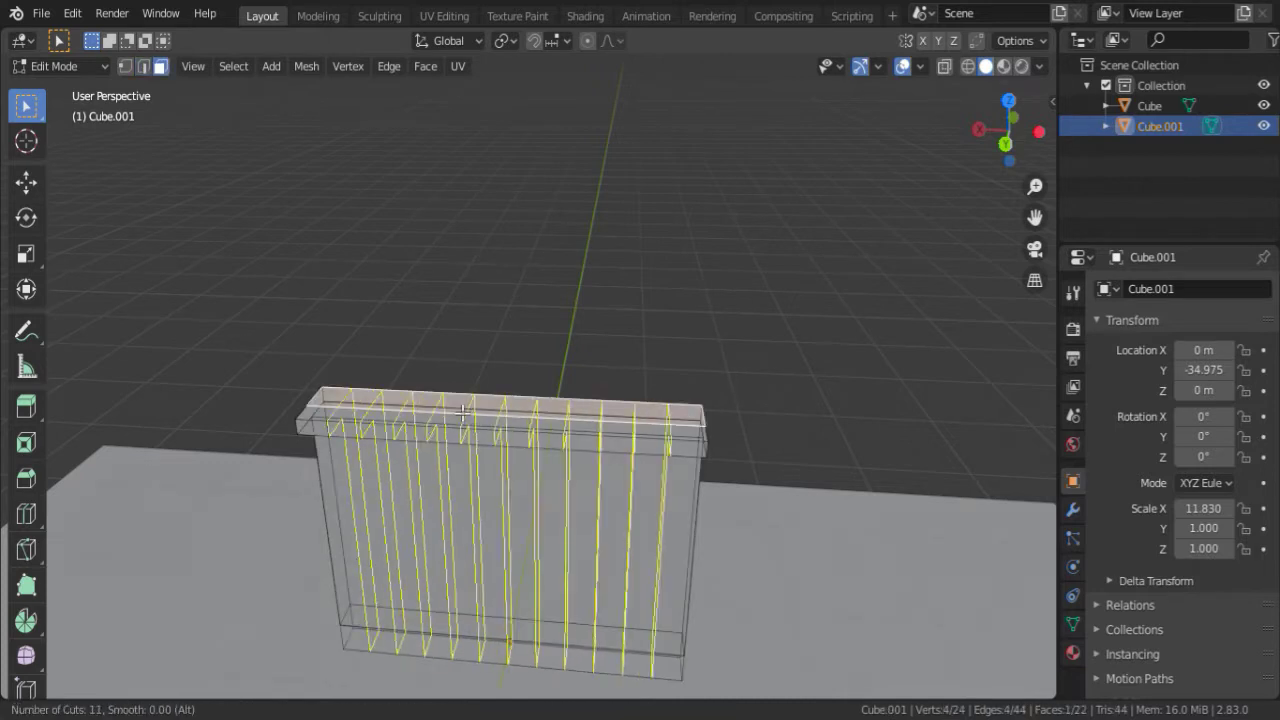
{"action": "left_click", "coordinate": [462, 411]}
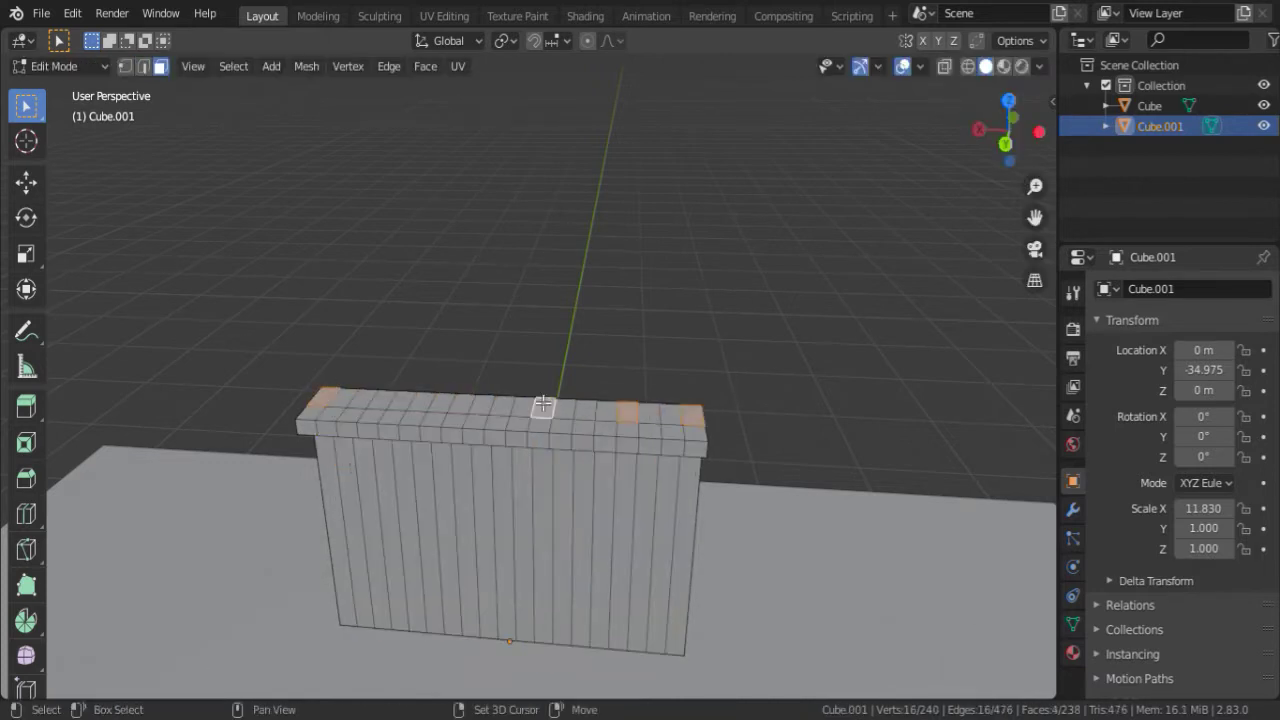
Extrude the selected ledge faces upward into seven tall posts.
{"action": "key", "text": "e"}
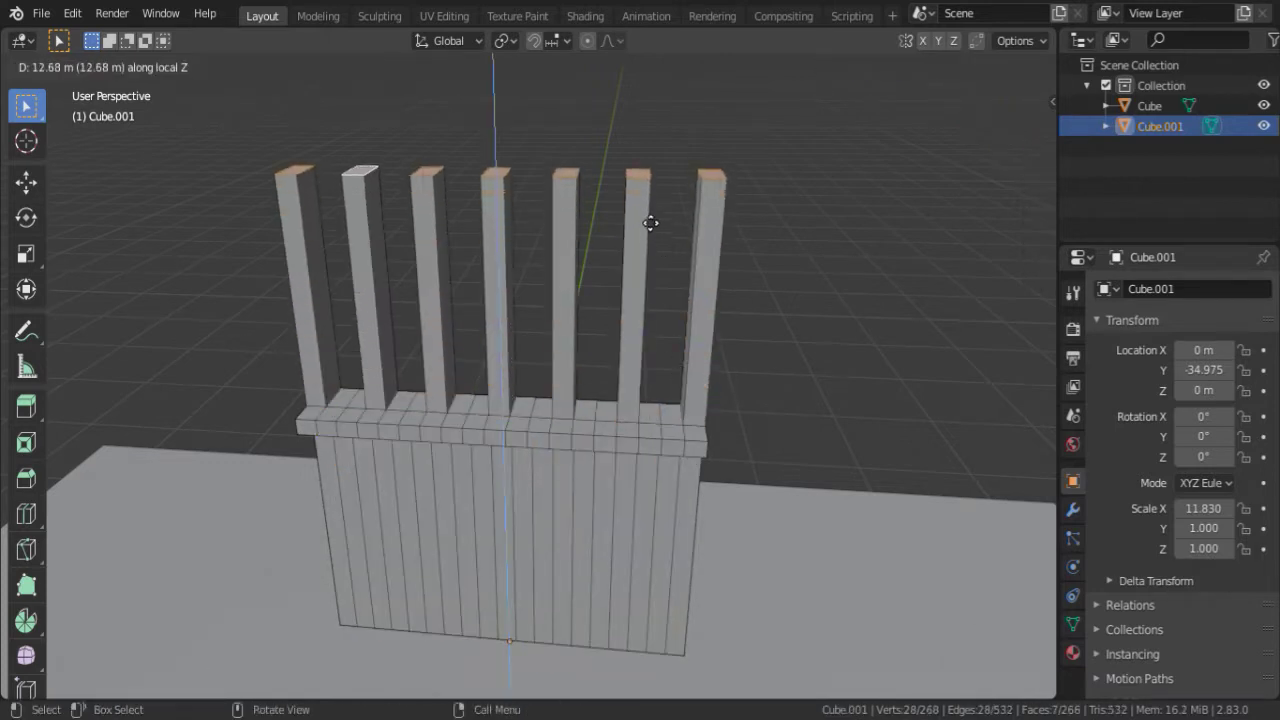
{"action": "left_click", "coordinate": [651, 220]}
{"action": "middle_click_drag", "start_coordinate": [651, 220], "coordinate": [400, 300]}
Shift a set of post side faces along the Y axis.
{"action": "left_click", "coordinate": [397, 308]}
{"action": "left_click", "coordinate": [491, 210], "text": "shift"}
{"action": "mouse_move", "coordinate": [491, 210]}
{"action": "middle_mouse_down"}
{"action": "mouse_move", "coordinate": [743, 206]}
{"action": "mouse_move", "coordinate": [431, 279]}
{"action": "mouse_move", "coordinate": [566, 323]}
{"action": "middle_mouse_up"}
{"action": "key", "text": "g"}
{"action": "key", "text": "y"}
{"action": "left_click", "coordinate": [757, 200]}
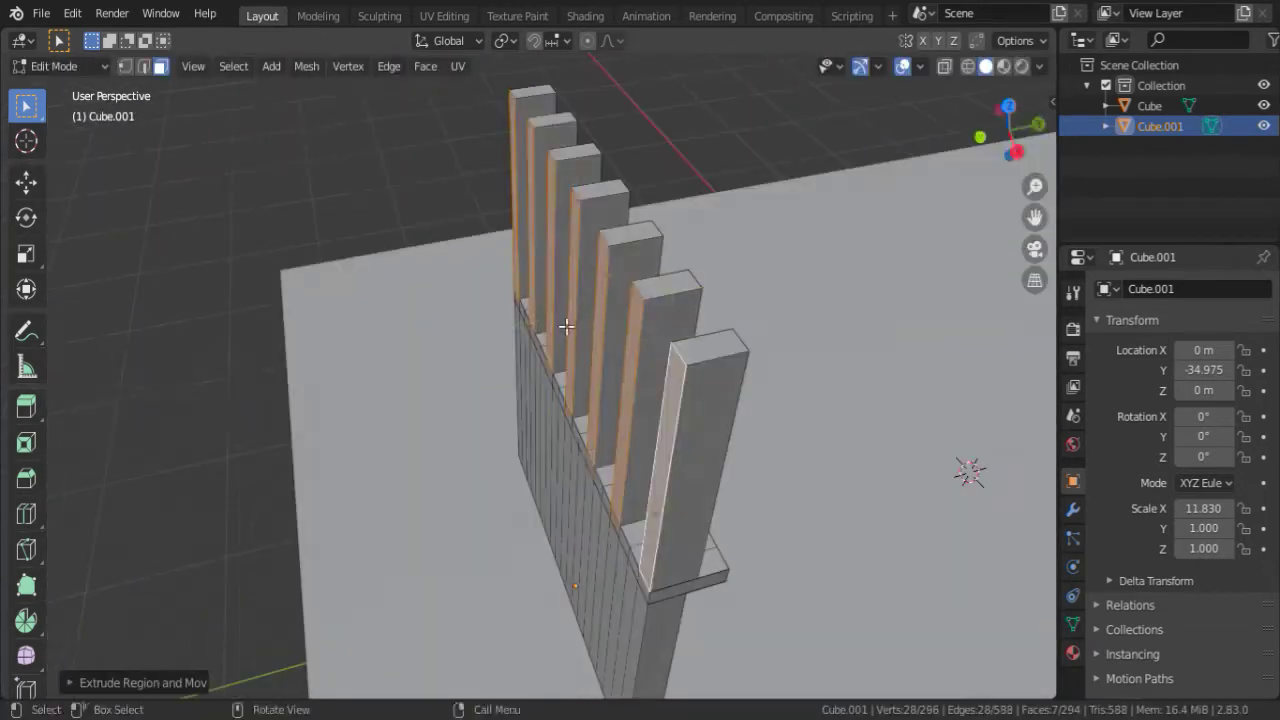
Circle-select a stray post face and delete it.
{"action": "left_click", "coordinate": [676, 400]}
{"action": "scroll", "coordinate": [720, 391], "scroll_direction": "up", "scroll_amount": 3}
{"action": "key", "text": "c"}
{"action": "mouse_move", "coordinate": [720, 391]}
{"action": "middle_mouse_down"}
{"action": "mouse_move", "coordinate": [630, 335]}
{"action": "mouse_move", "coordinate": [563, 143]}
{"action": "mouse_move", "coordinate": [594, 303]}
{"action": "middle_mouse_up"}
{"action": "key", "text": "x"}
{"action": "left_click", "coordinate": [615, 431]}
Move another group of post faces along the Y axis.
{"action": "left_click", "coordinate": [608, 420]}
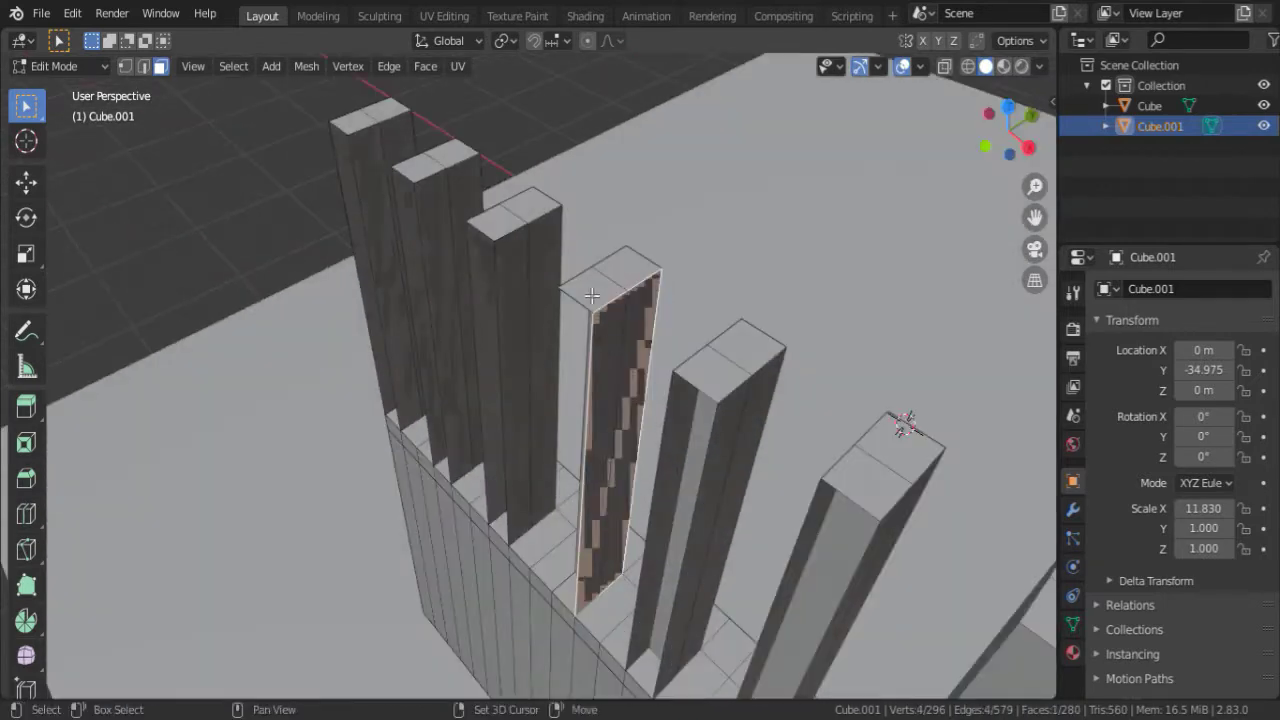
{"action": "left_click", "coordinate": [680, 470], "text": "ctrl"}
{"action": "scroll", "coordinate": [700, 430], "scroll_direction": "down", "scroll_amount": 3}
{"action": "middle_click_drag", "start_coordinate": [700, 430], "coordinate": [696, 366]}
{"action": "key", "text": "g"}
{"action": "key", "text": "y"}
{"action": "left_click", "coordinate": [696, 366]}
Refresh edit mode and select a face on one post.
{"action": "key", "text": "Tab"}
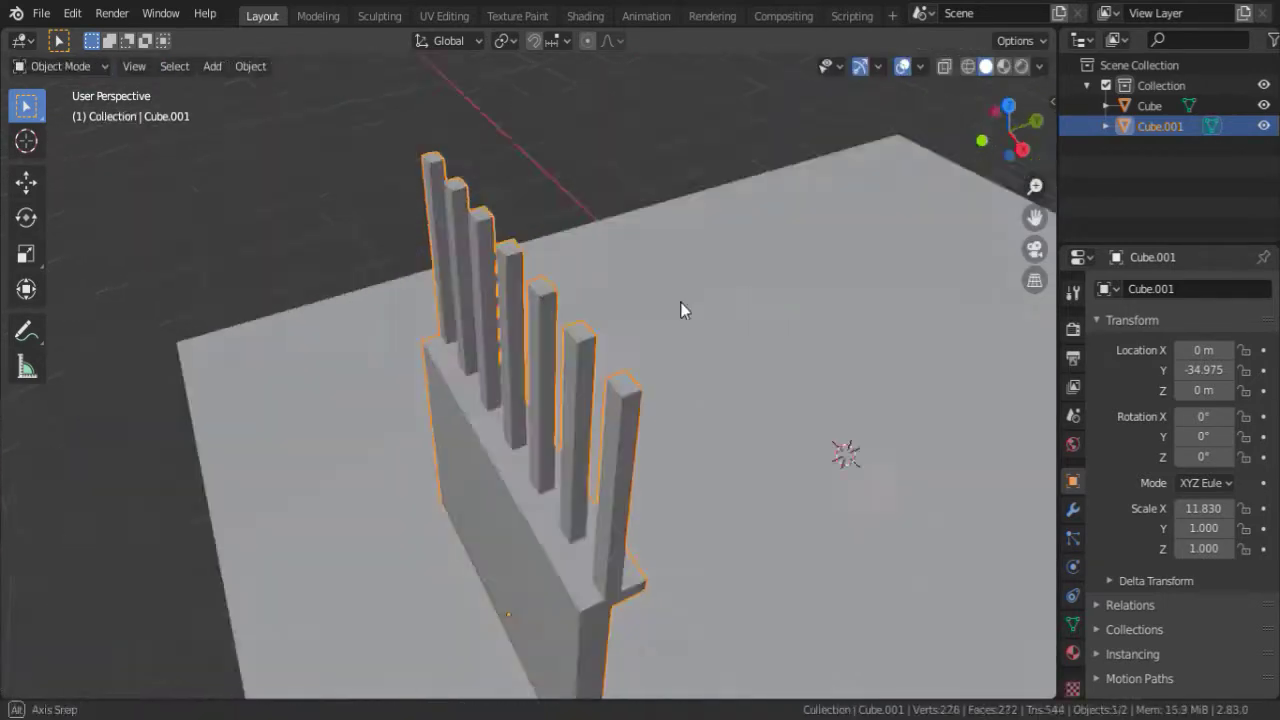
{"action": "key", "text": "Tab"}
{"action": "middle_click_drag", "start_coordinate": [680, 302], "coordinate": [531, 340]}
{"action": "scroll", "coordinate": [531, 340], "scroll_direction": "up", "scroll_amount": 3}
{"action": "left_click", "coordinate": [395, 241]}
In X-ray, delete three alternate posts so only four remain.
{"action": "key", "text": "alt+z"}
{"action": "key", "text": "ctrl+l"}
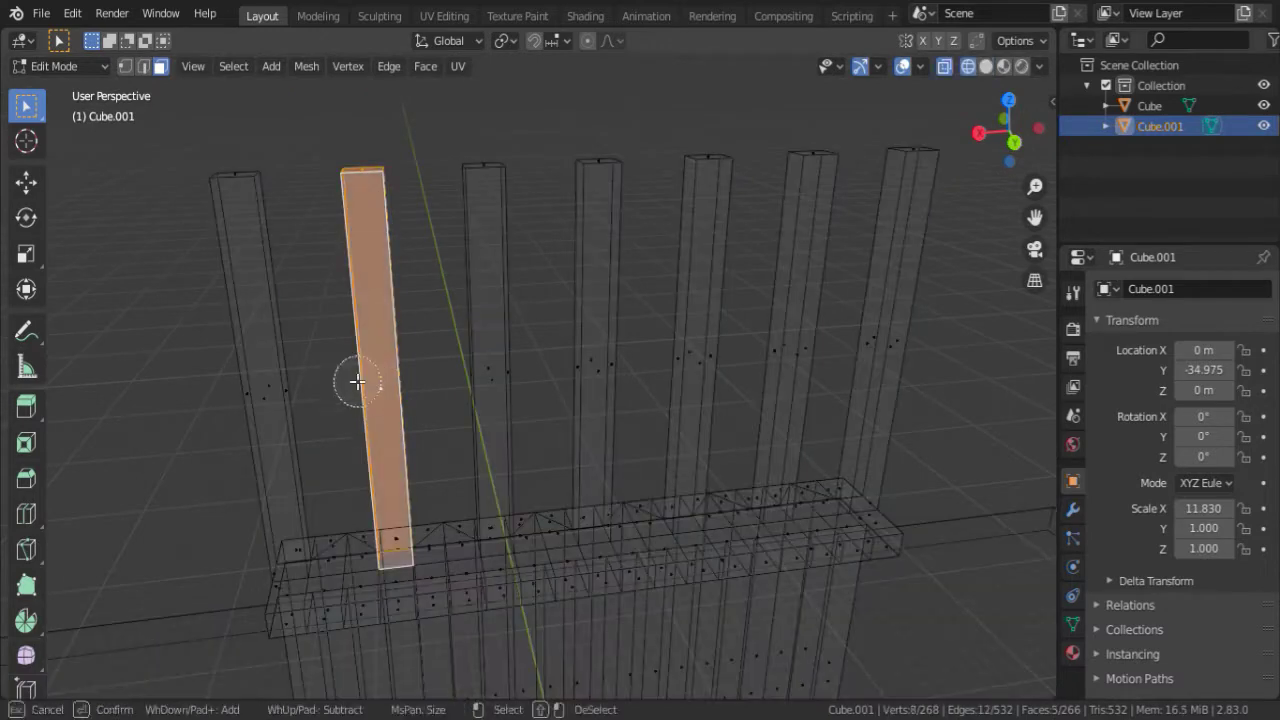
{"action": "key", "text": "x"}
{"action": "left_click", "coordinate": [412, 348]}
{"action": "key", "text": "x"}
{"action": "left_click", "coordinate": [603, 327]}
{"action": "key", "text": "c"}
{"action": "left_click", "coordinate": [710, 365]}
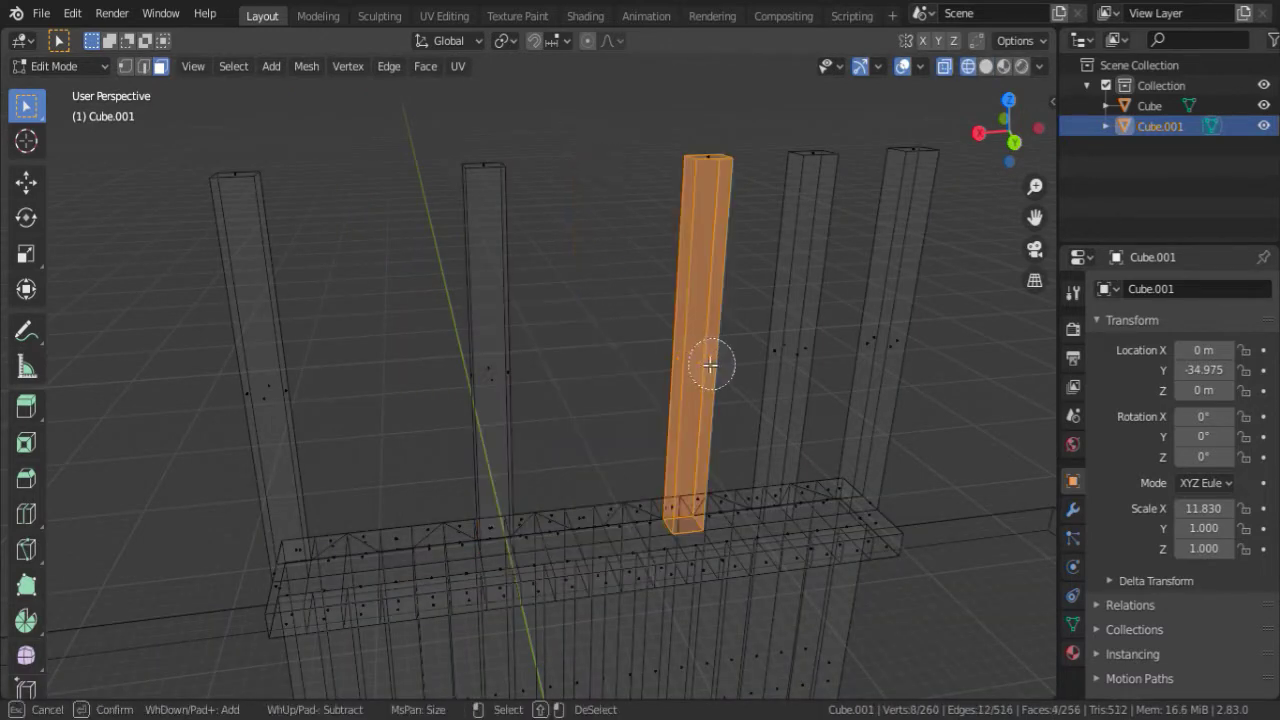
{"action": "key", "text": "x"}
{"action": "left_click", "coordinate": [737, 251]}
Patch the hole left by a removed post with a fill face.
{"action": "key", "text": "Tab"}
{"action": "key", "text": "alt+z"}
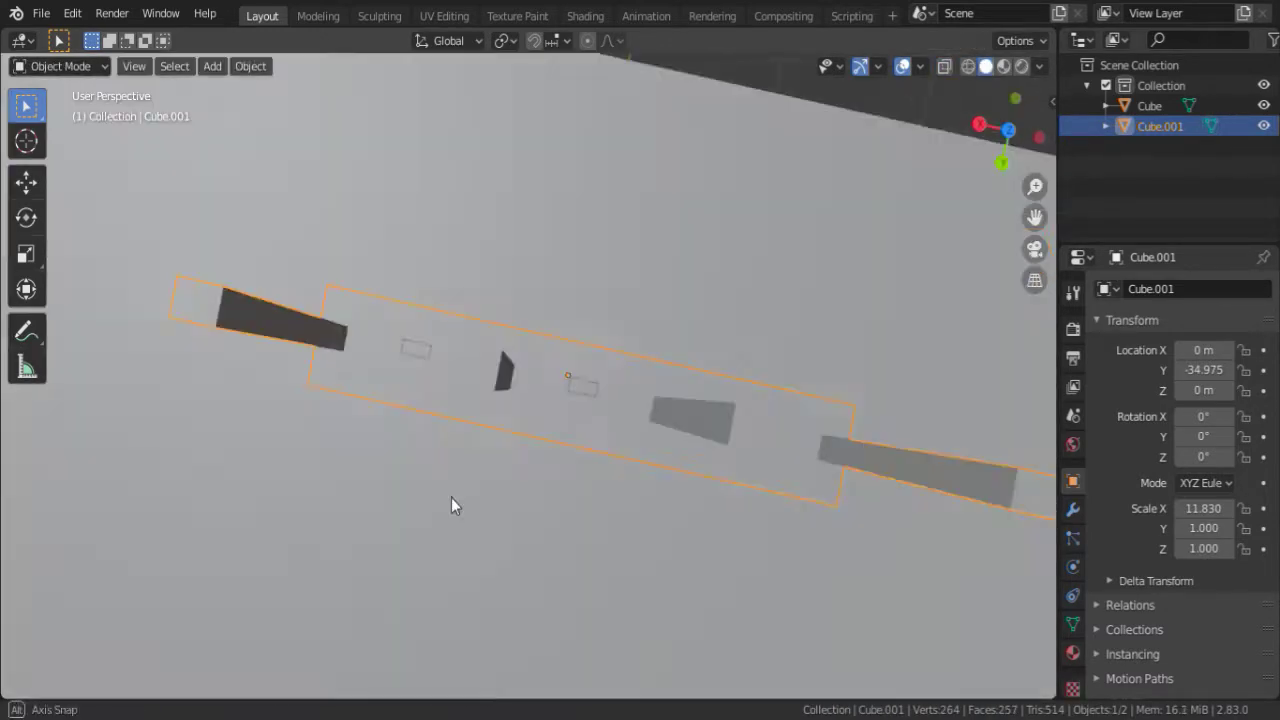
{"action": "key", "text": "Tab"}
{"action": "mouse_move", "coordinate": [451, 497]}
{"action": "middle_mouse_down"}
{"action": "mouse_move", "coordinate": [330, 462]}
{"action": "mouse_move", "coordinate": [116, 621]}
{"action": "mouse_move", "coordinate": [499, 381]}
{"action": "mouse_move", "coordinate": [489, 424]}
{"action": "middle_mouse_up"}
{"action": "key", "text": "f"}
{"action": "key", "text": "ctrl+z"}
{"action": "key", "text": "ctrl+shift+z"}
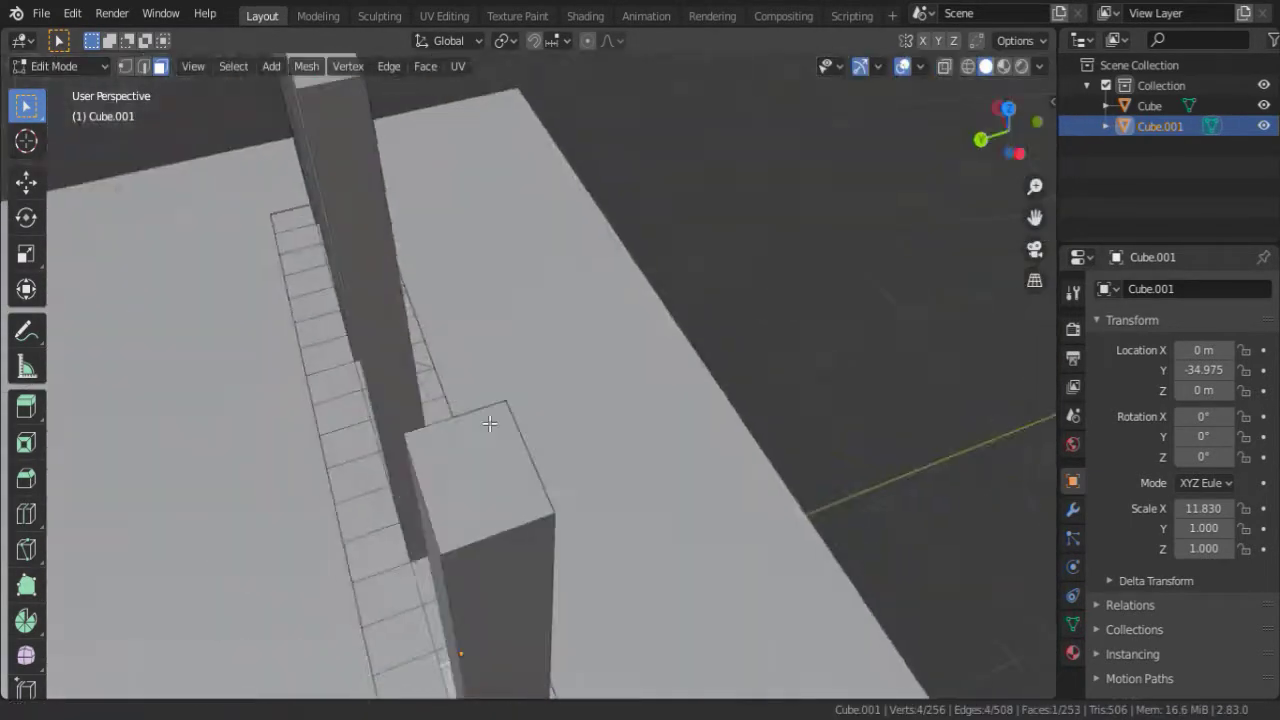
{"action": "key", "text": "KP_Decimal"}
Add a small cube into the wall mesh and move it high above the posts.
{"action": "key", "text": "Tab"}
{"action": "middle_click_drag", "start_coordinate": [525, 279], "coordinate": [727, 397]}
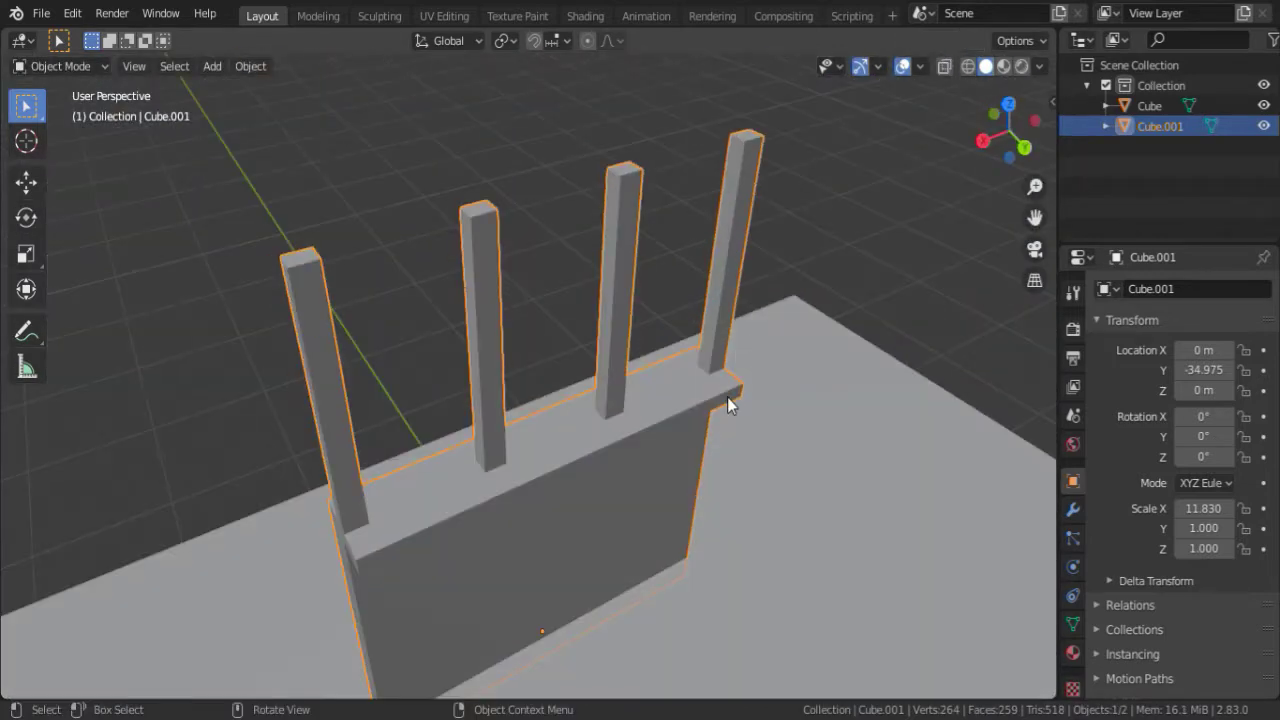
{"action": "key", "text": "Tab"}
{"action": "scroll", "coordinate": [405, 234], "scroll_direction": "down", "scroll_amount": 3}
{"action": "key", "text": "shift+a"}
{"action": "left_click", "coordinate": [402, 258]}
{"action": "key", "text": "g"}
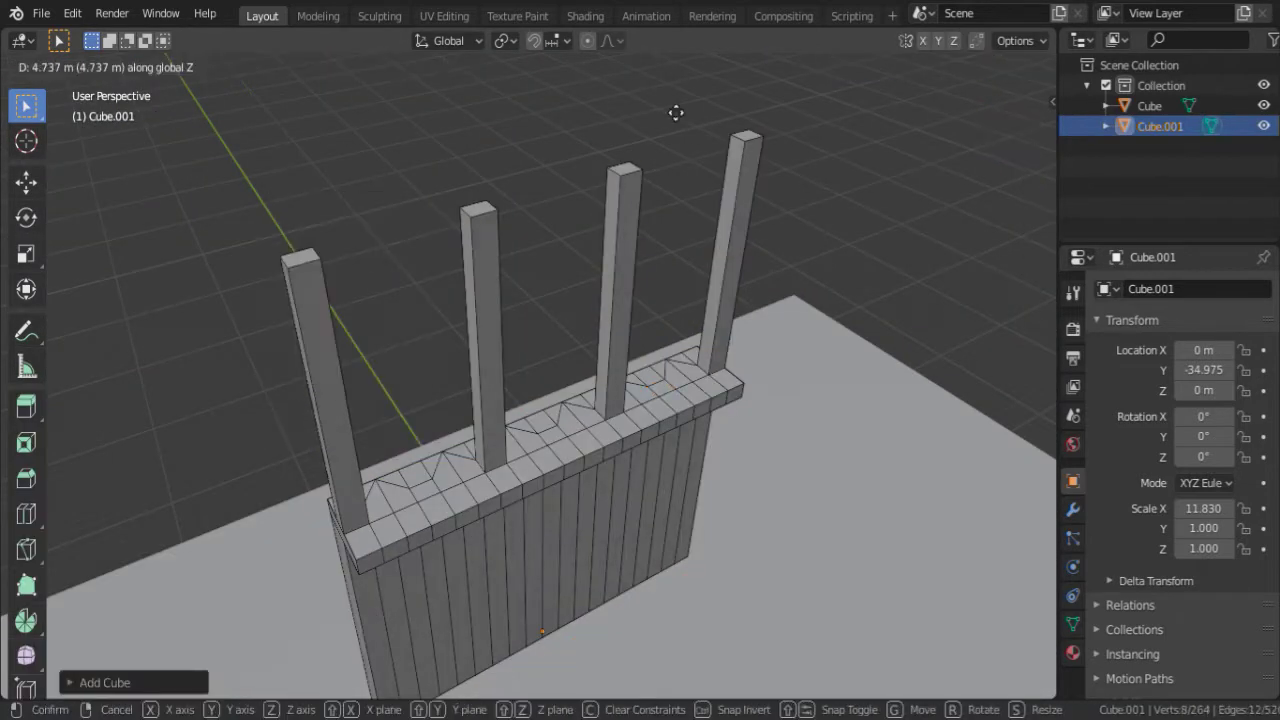
{"action": "scroll", "coordinate": [322, 397], "scroll_direction": "down", "scroll_amount": 3}
{"action": "key", "text": "KP_1"}
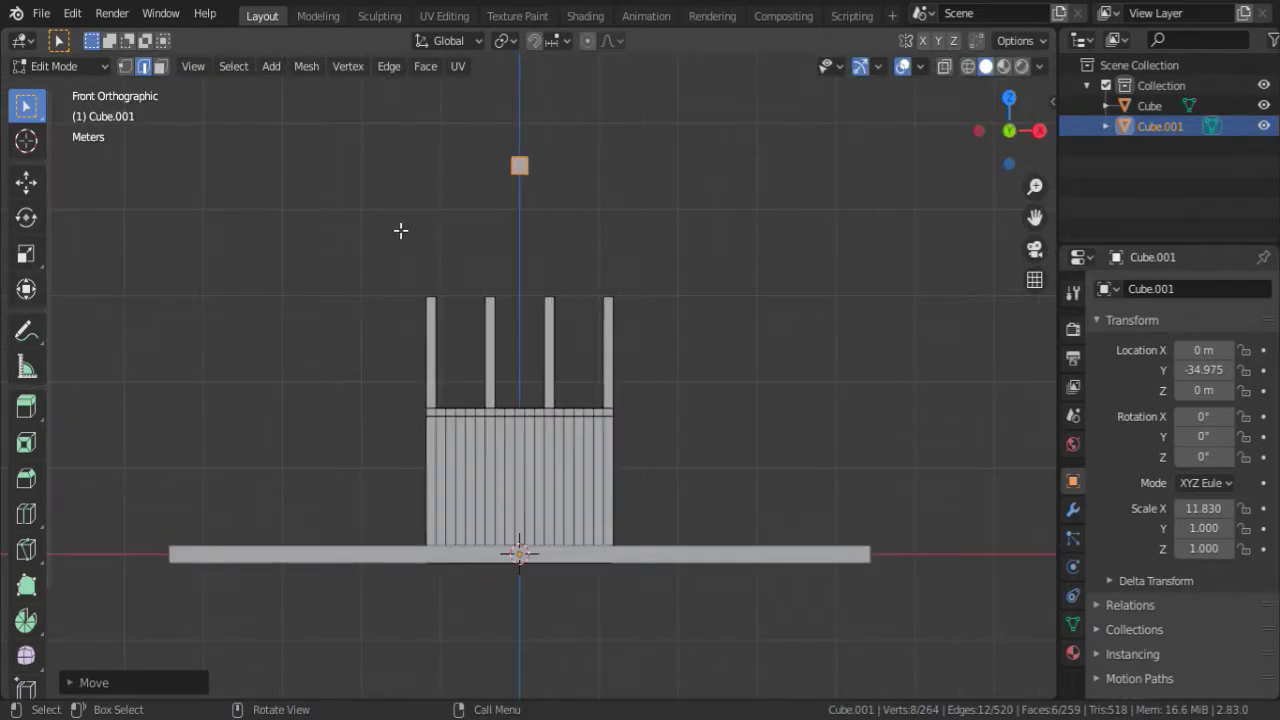
Widen the new cube along X across the posts and lower it onto their tops.
{"action": "left_click", "coordinate": [426, 357]}
{"action": "scroll", "coordinate": [426, 357], "scroll_direction": "up", "scroll_amount": 4}
{"action": "key", "text": "s"}
{"action": "key", "text": "x"}
{"action": "left_click", "coordinate": [624, 398]}
{"action": "key", "text": "g"}
{"action": "key", "text": "z"}
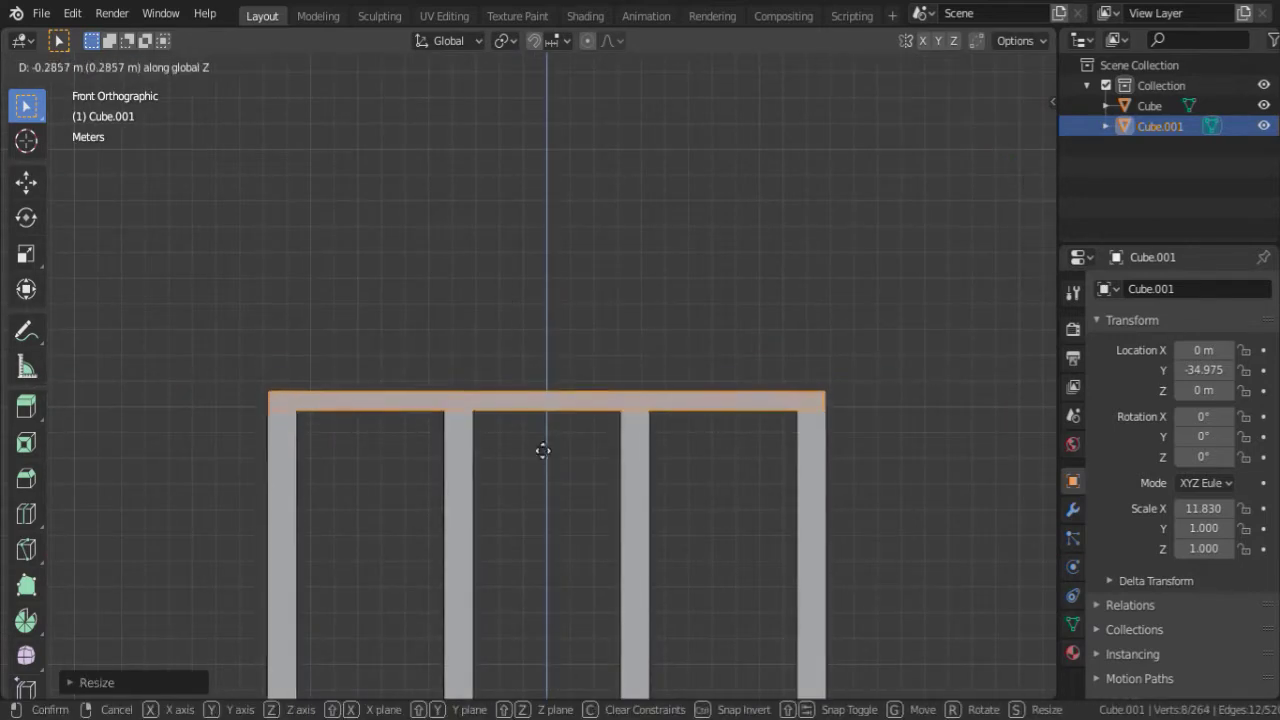
{"action": "left_click", "coordinate": [542, 450]}
Fine-tune the top rail's height and scale it along Y to cap the four posts.
{"action": "middle_click_drag", "start_coordinate": [542, 450], "coordinate": [491, 309]}
{"action": "key", "text": "g"}
{"action": "key", "text": "z"}
{"action": "left_click", "coordinate": [729, 380]}
{"action": "mouse_move", "coordinate": [729, 380]}
{"action": "middle_mouse_down"}
{"action": "mouse_move", "coordinate": [491, 369]}
{"action": "mouse_move", "coordinate": [663, 360]}
{"action": "mouse_move", "coordinate": [780, 422]}
{"action": "middle_mouse_up"}
{"action": "key", "text": "s"}
{"action": "key", "text": "y"}
{"action": "left_click", "coordinate": [735, 383]}
{"action": "mouse_move", "coordinate": [735, 383]}
{"action": "middle_mouse_down"}
{"action": "mouse_move", "coordinate": [429, 377]}
{"action": "mouse_move", "coordinate": [723, 378]}
{"action": "middle_mouse_up"}
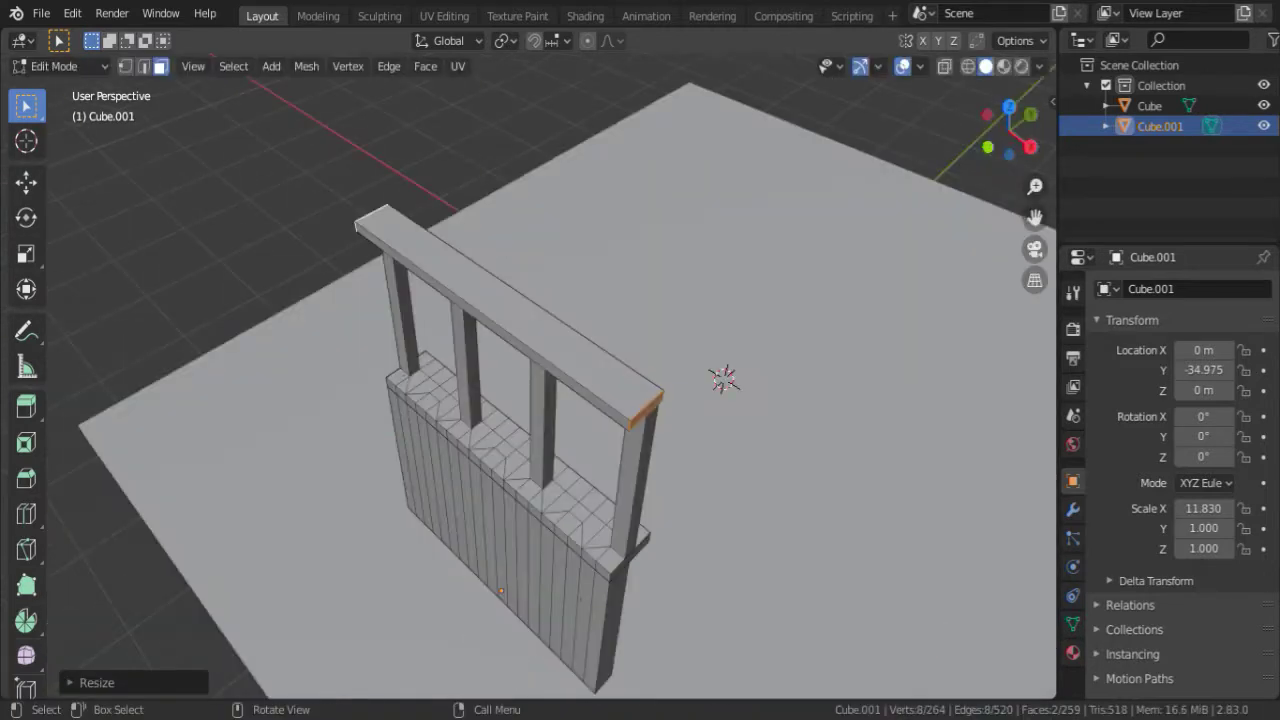
Pull the selected ledge outward along X into a wide platform slab.
{"action": "key", "text": "g"}
{"action": "key", "text": "x"}
{"action": "left_click", "coordinate": [229, 306]}
{"action": "middle_click_drag", "start_coordinate": [229, 306], "coordinate": [572, 290]}
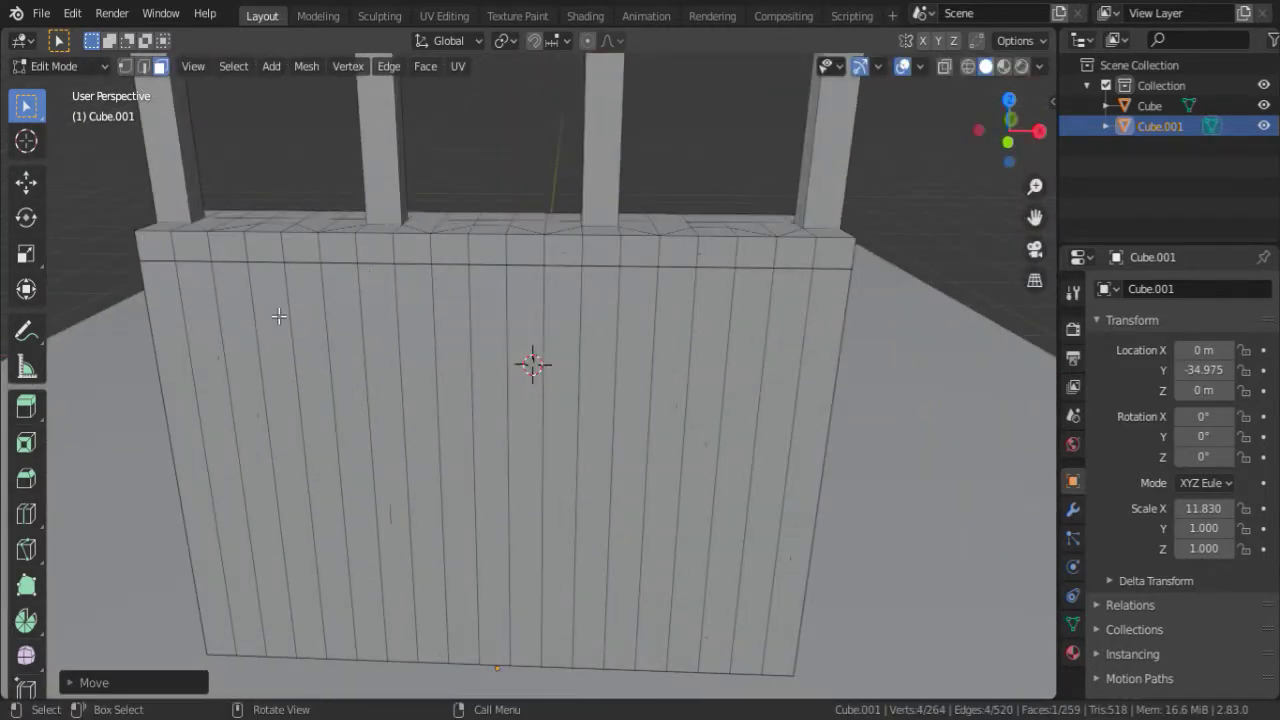
{"action": "mouse_move", "coordinate": [708, 249]}
{"action": "middle_mouse_down"}
{"action": "mouse_move", "coordinate": [486, 429]}
{"action": "mouse_move", "coordinate": [494, 420]}
{"action": "middle_mouse_up"}
{"action": "scroll", "coordinate": [494, 420], "scroll_direction": "down", "scroll_amount": 3}
Extrude the top rail into a flat roof slab and extend its end along Y.
{"action": "middle_click_drag", "start_coordinate": [540, 273], "coordinate": [326, 356]}
{"action": "key", "text": "e"}
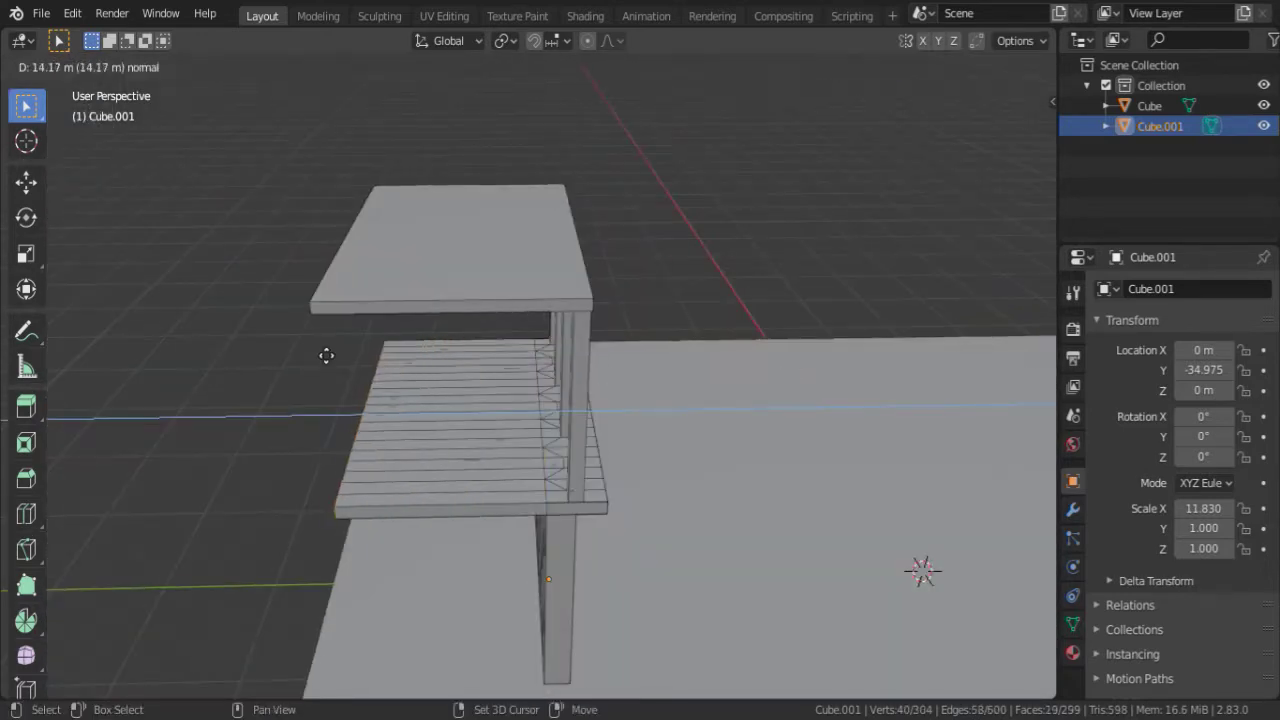
{"action": "left_click", "coordinate": [240, 343]}
{"action": "key", "text": "KP_3"}
{"action": "scroll", "coordinate": [609, 357], "scroll_direction": "up", "scroll_amount": 3}
{"action": "key", "text": "g"}
{"action": "key", "text": "y"}
{"action": "left_click", "coordinate": [403, 159]}
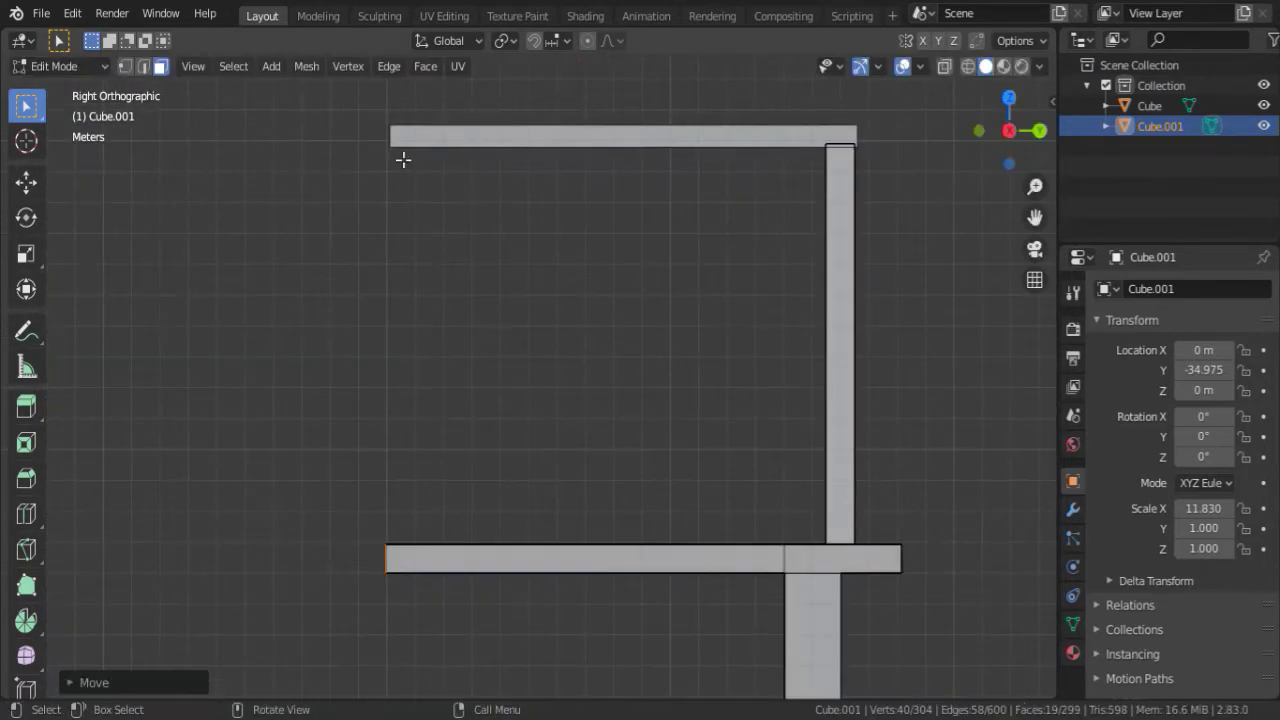
Align the roof face in X-ray, save the fort file, and return to Solid shading.
{"action": "key", "text": "alt+z"}
{"action": "key", "text": "g"}
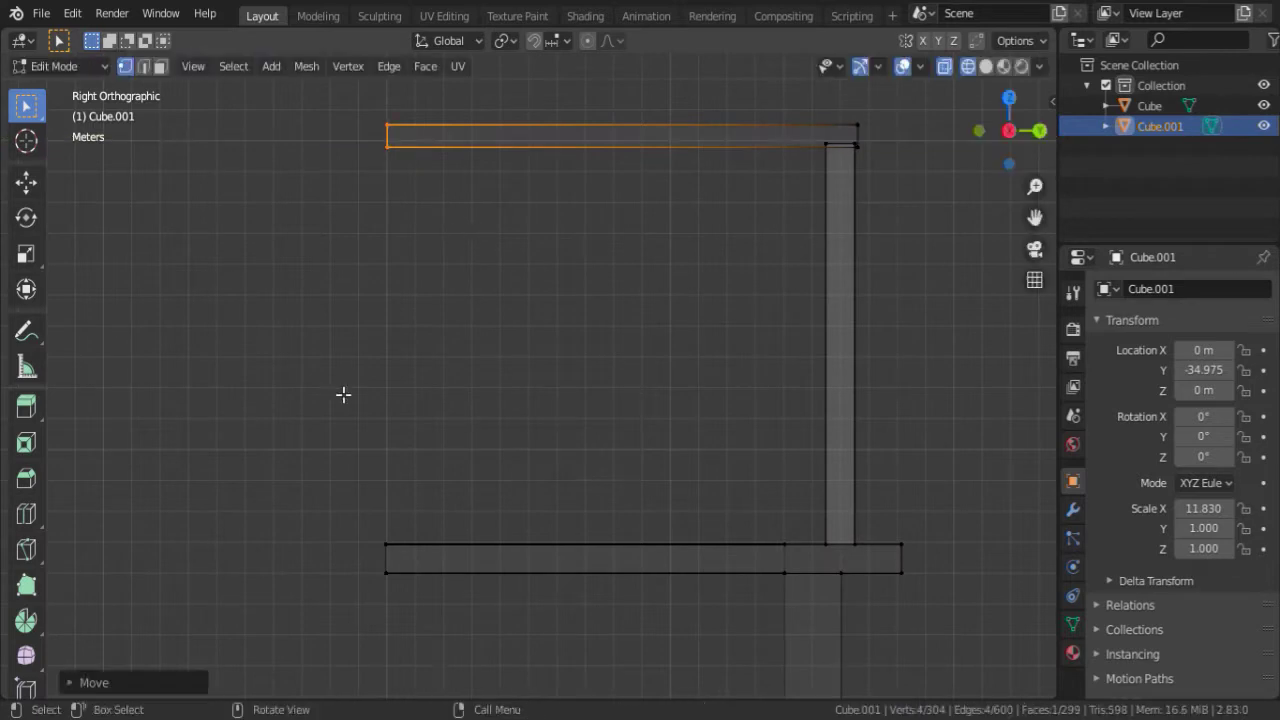
{"action": "left_click", "coordinate": [500, 623]}
{"action": "key", "text": "Tab"}
{"action": "middle_click_drag", "start_coordinate": [500, 623], "coordinate": [469, 338]}
{"action": "key", "text": "ctrl+s"}
{"action": "key", "text": "z"}
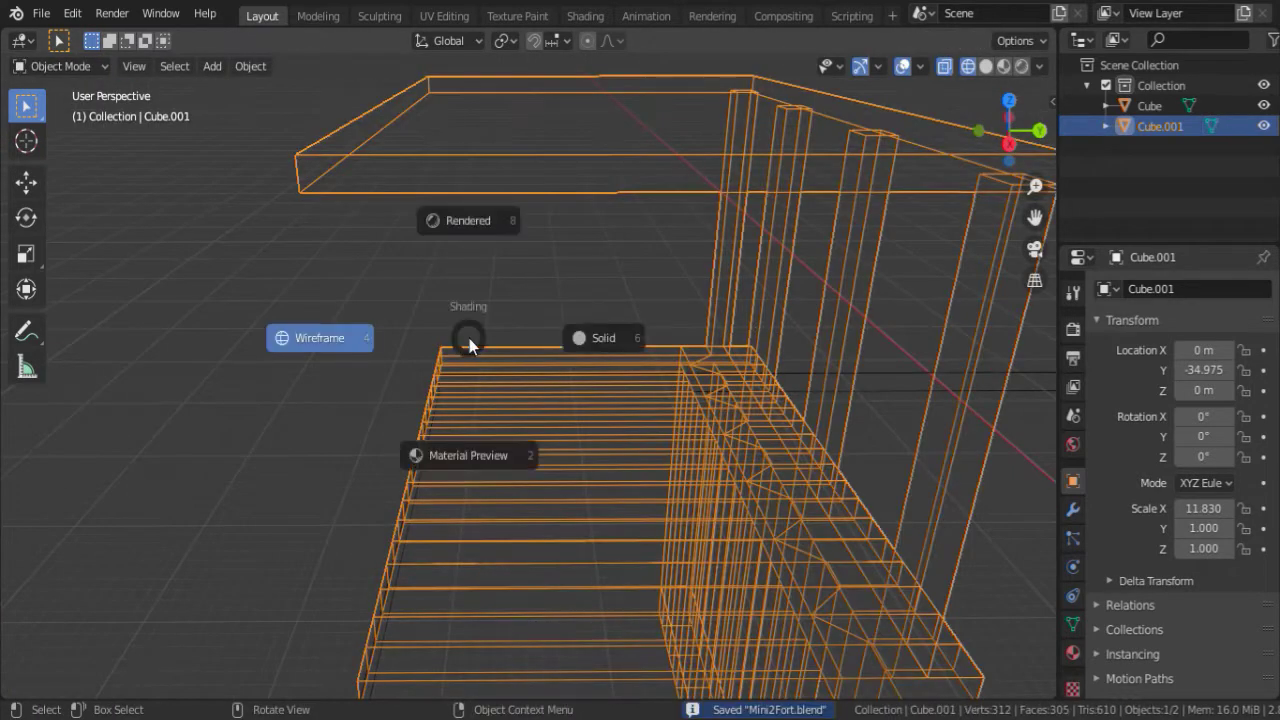
{"action": "left_click", "coordinate": [603, 337]}
Reposition a selected part of the roof in see-through Edit Mode.
{"action": "middle_click_drag", "start_coordinate": [603, 337], "coordinate": [755, 286]}
{"action": "scroll", "coordinate": [755, 286], "scroll_direction": "down", "scroll_amount": 3}
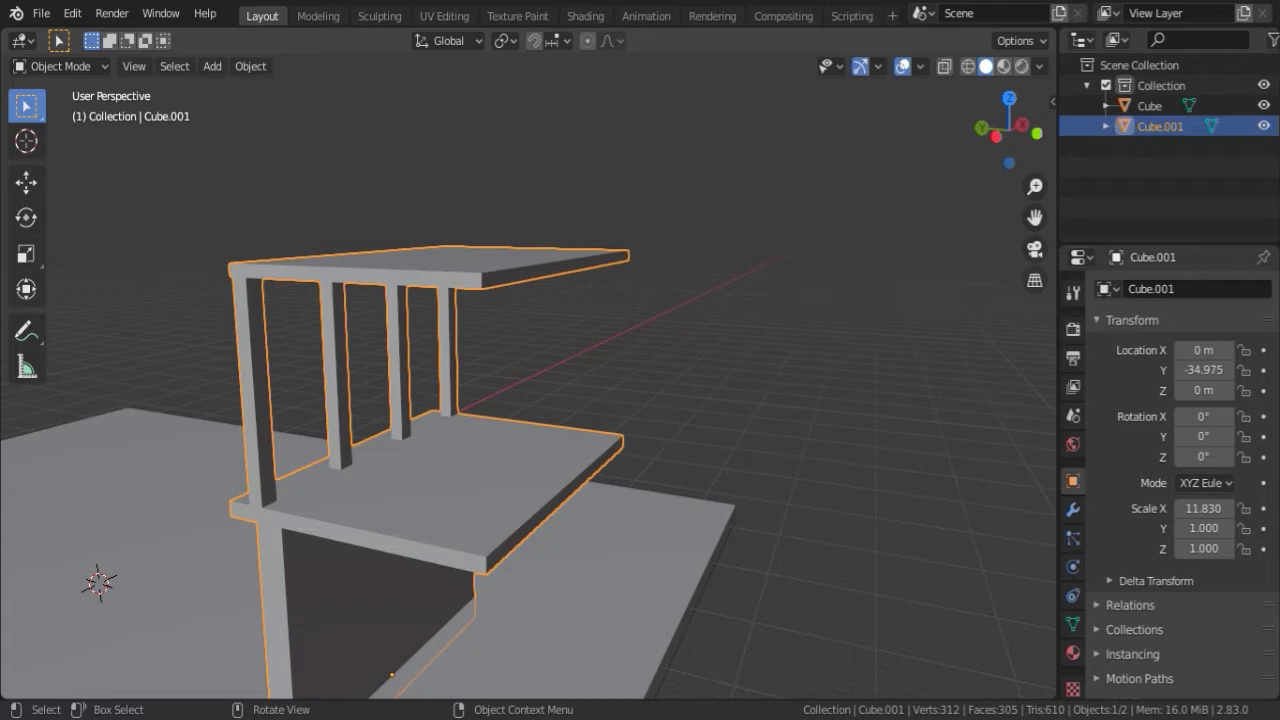
{"action": "scroll", "coordinate": [637, 337], "scroll_direction": "down", "scroll_amount": 2}
{"action": "middle_click_drag", "start_coordinate": [637, 337], "coordinate": [532, 304]}
{"action": "key", "text": "Tab"}
{"action": "key", "text": "alt+z"}
{"action": "key", "text": "g"}
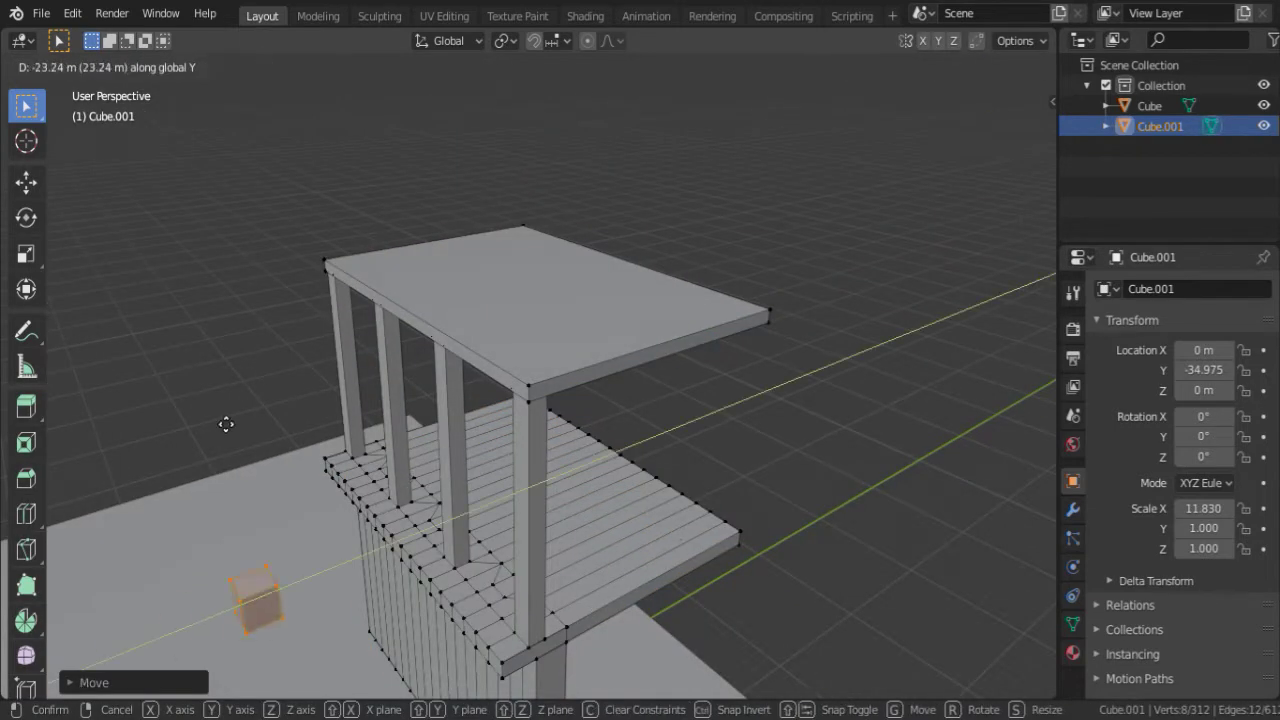
{"action": "left_click", "coordinate": [463, 173]}
In Right Ortho, raise the small block under the roof's front edge and widen it along X.
{"action": "mouse_move", "coordinate": [463, 173]}
{"action": "middle_mouse_down"}
{"action": "mouse_move", "coordinate": [731, 469]}
{"action": "mouse_move", "coordinate": [671, 449]}
{"action": "middle_mouse_up"}
{"action": "key", "text": "KP_3"}
{"action": "key", "text": "g"}
{"action": "key", "text": "z"}
{"action": "left_click", "coordinate": [698, 470]}
{"action": "scroll", "coordinate": [671, 449], "scroll_direction": "down", "scroll_amount": 2}
{"action": "key", "text": "s"}
{"action": "key", "text": "x"}
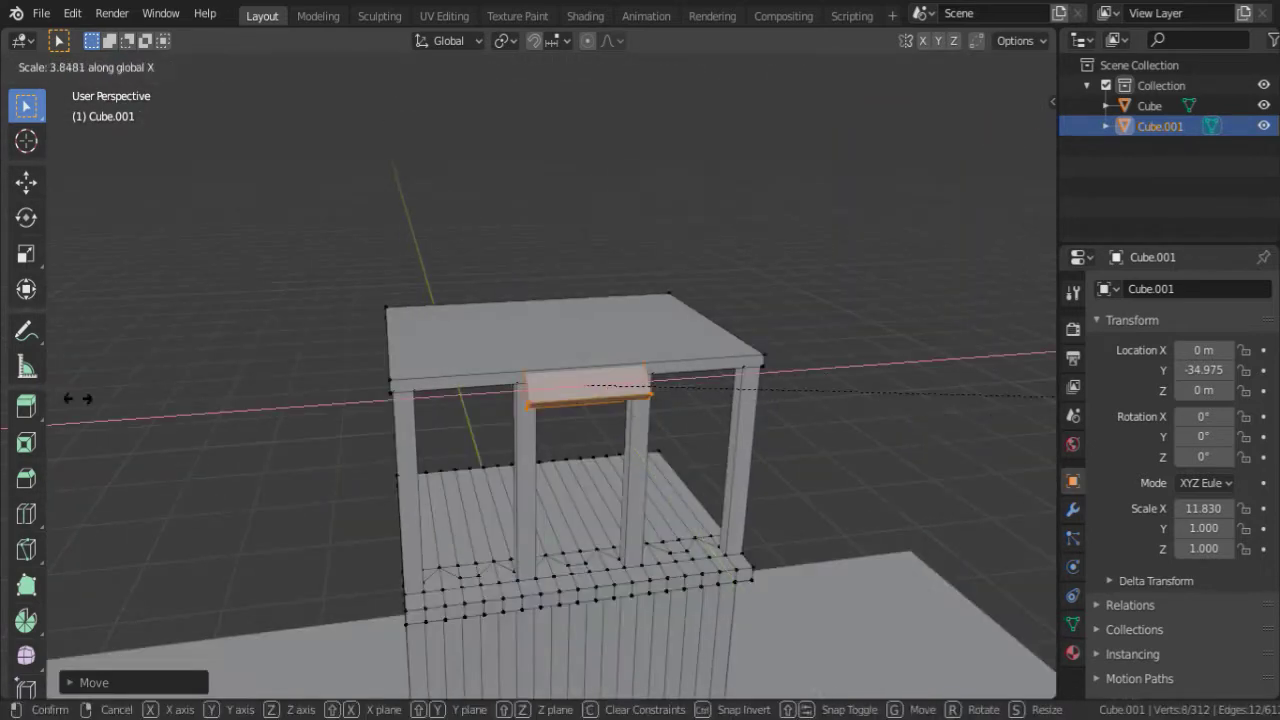
{"action": "left_click", "coordinate": [55, 300]}
{"action": "middle_click_drag", "start_coordinate": [166, 309], "coordinate": [509, 371]}
{"action": "scroll", "coordinate": [509, 371], "scroll_direction": "up", "scroll_amount": 2}
Move the roof's back edge along Y to form a downward-sloping overhang.
{"action": "key", "text": "g"}
{"action": "key", "text": "g"}
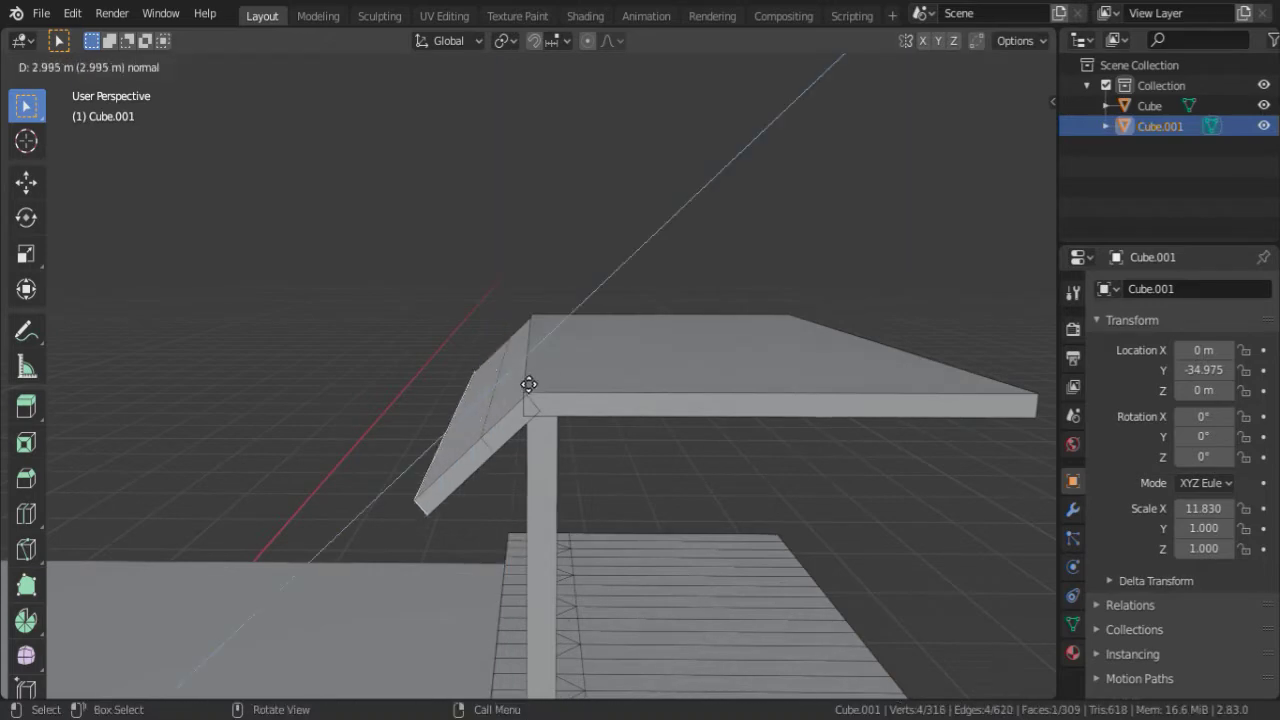
{"action": "key", "text": "Tab"}
{"action": "mouse_move", "coordinate": [529, 384]}
{"action": "middle_mouse_down"}
{"action": "mouse_move", "coordinate": [749, 400]}
{"action": "mouse_move", "coordinate": [974, 651]}
{"action": "middle_mouse_up"}
{"action": "key", "text": "Tab"}
{"action": "key", "text": "g"}
{"action": "key", "text": "y"}
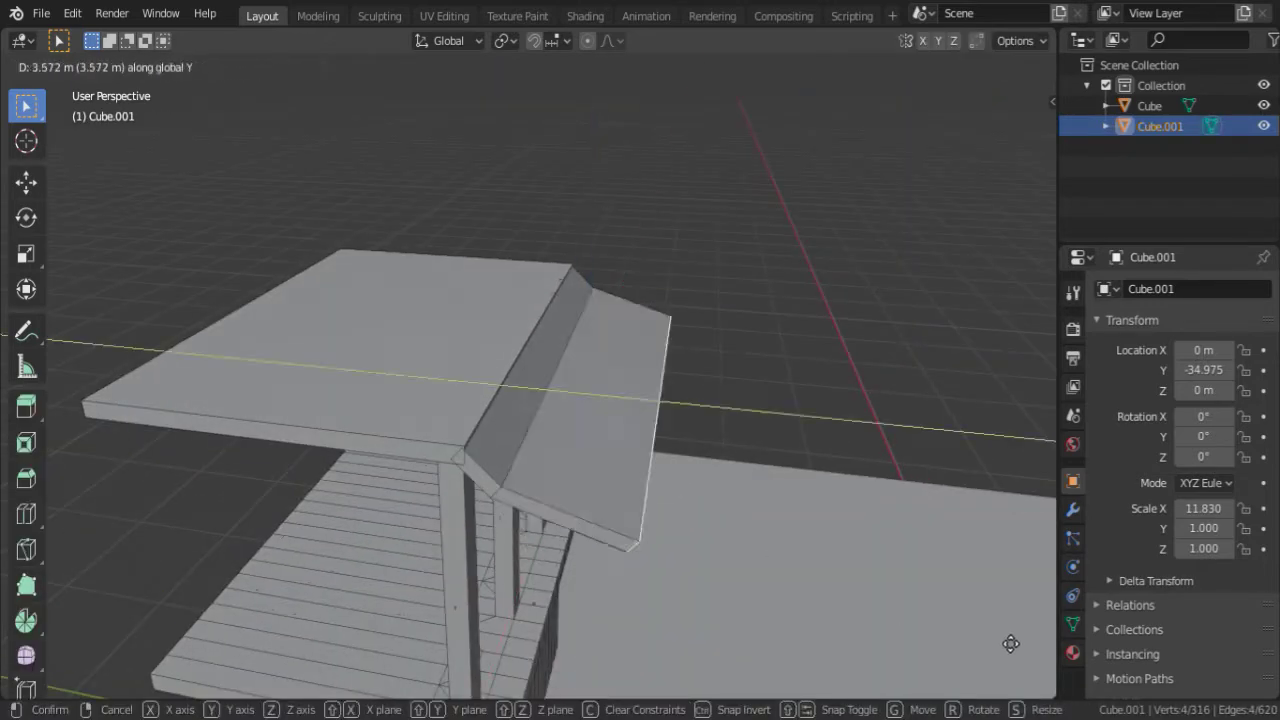
{"action": "left_click", "coordinate": [724, 474]}
{"action": "key", "text": "Tab"}
{"action": "key", "text": "Tab"}
{"action": "key", "text": "Tab"}
Save the file as Mini2Fort.blend and check the stand from the right and front views.
{"action": "middle_click_drag", "start_coordinate": [806, 497], "coordinate": [377, 248]}
{"action": "scroll", "coordinate": [380, 255], "scroll_direction": "down", "scroll_amount": 3}
{"action": "key", "text": "ctrl+s"}
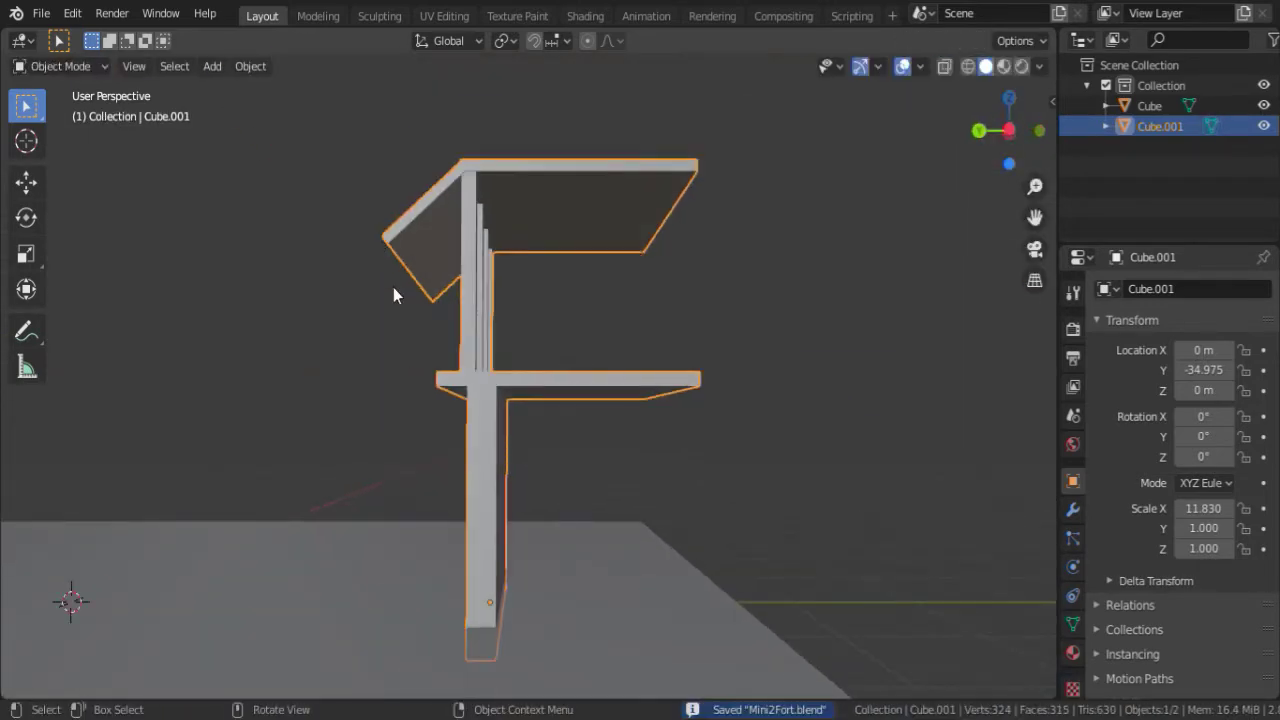
{"action": "middle_click_drag", "start_coordinate": [540, 330], "coordinate": [608, 437]}
{"action": "key", "text": "KP_3"}
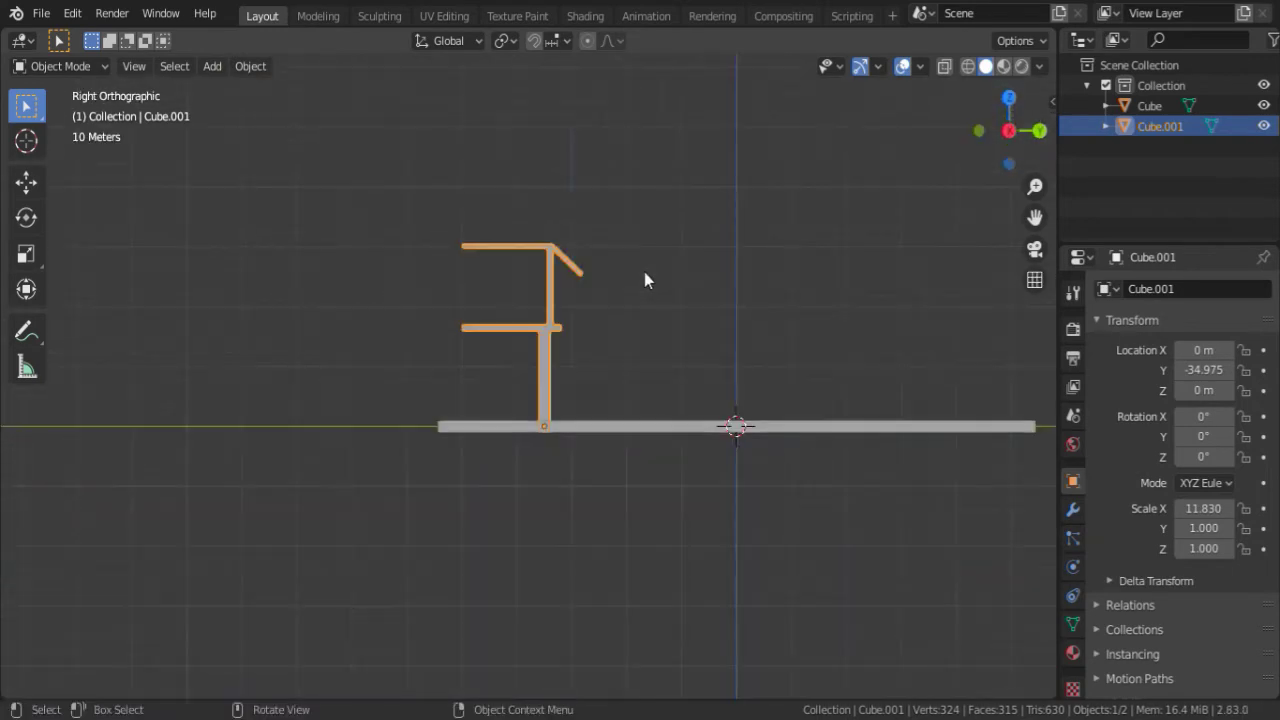
{"action": "key", "text": "KP_1"}
{"action": "middle_click_drag", "start_coordinate": [666, 337], "coordinate": [618, 310]}
{"action": "key", "text": "shift+a"}
{"action": "mouse_move", "coordinate": [566, 301]}
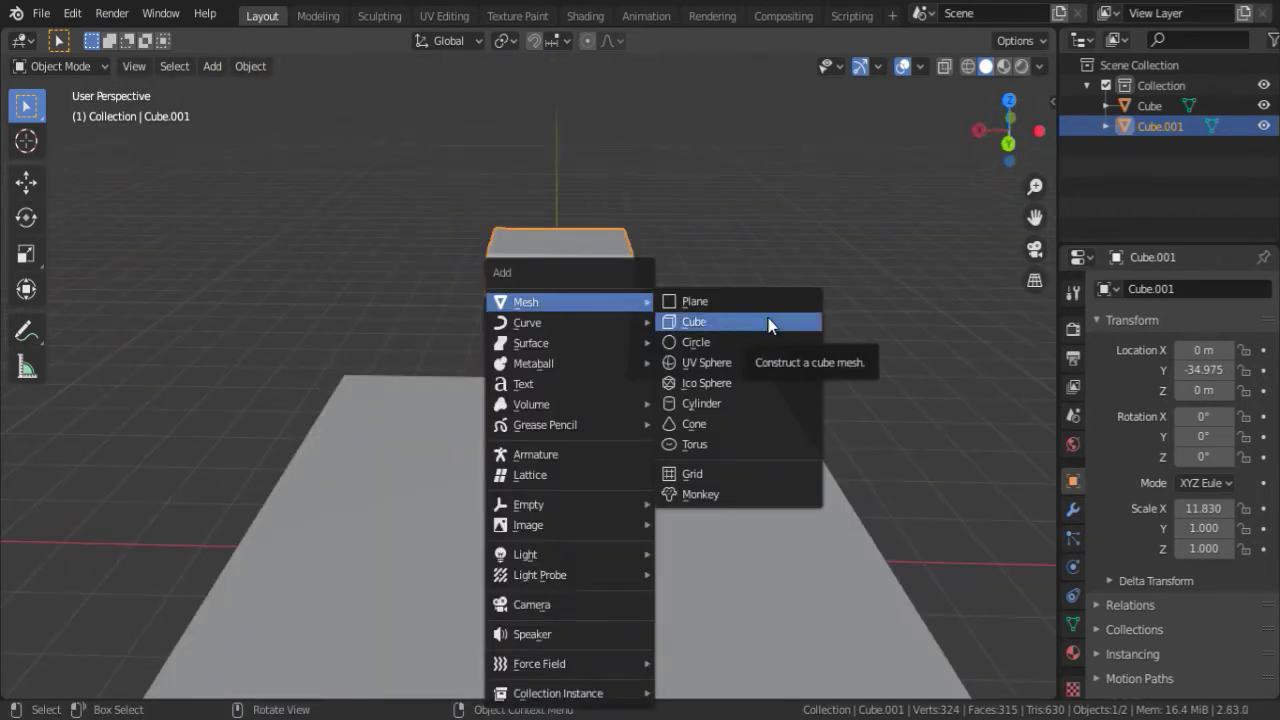
Add a cube for the ramps, then duplicate the tower and mirror the copy along Y.
{"action": "left_click", "coordinate": [769, 324]}
{"action": "key", "text": "g"}
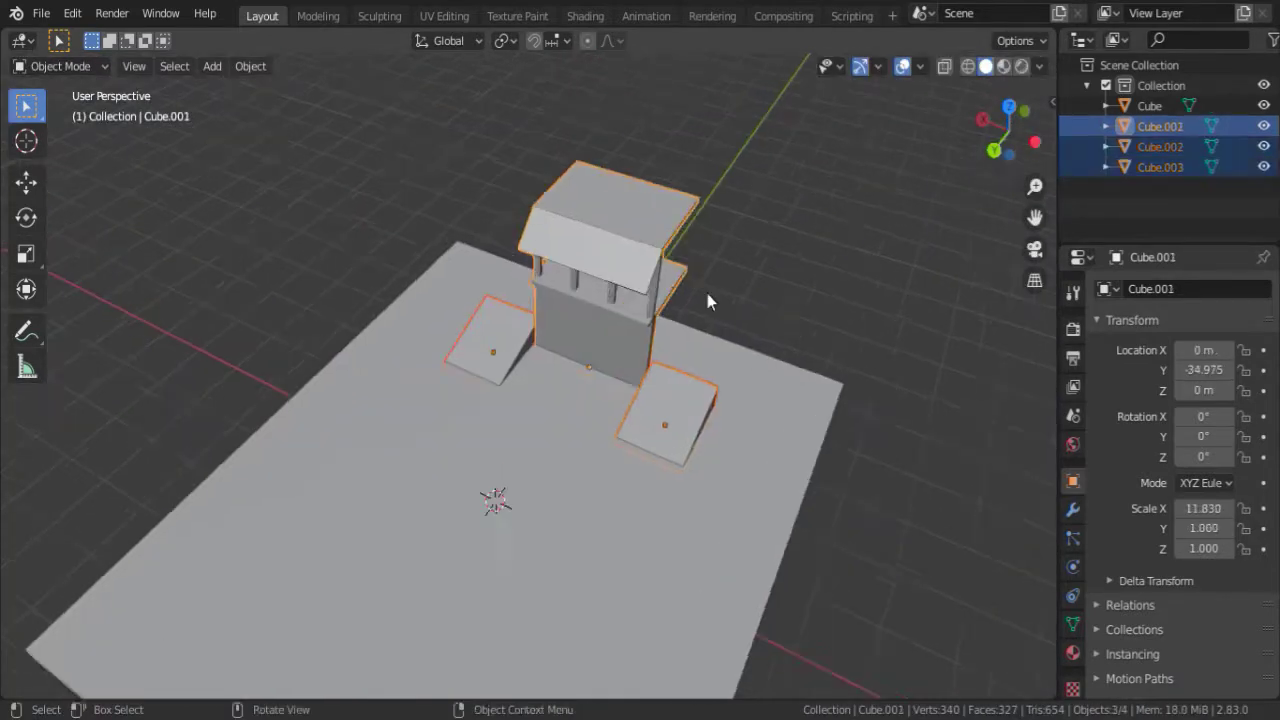
{"action": "key", "text": "y"}
{"action": "key", "text": "Return"}
Move the mirrored tower copy along Y to the base plate's far end and extrude the first tower's top upward.
{"action": "key", "text": "KP_3"}
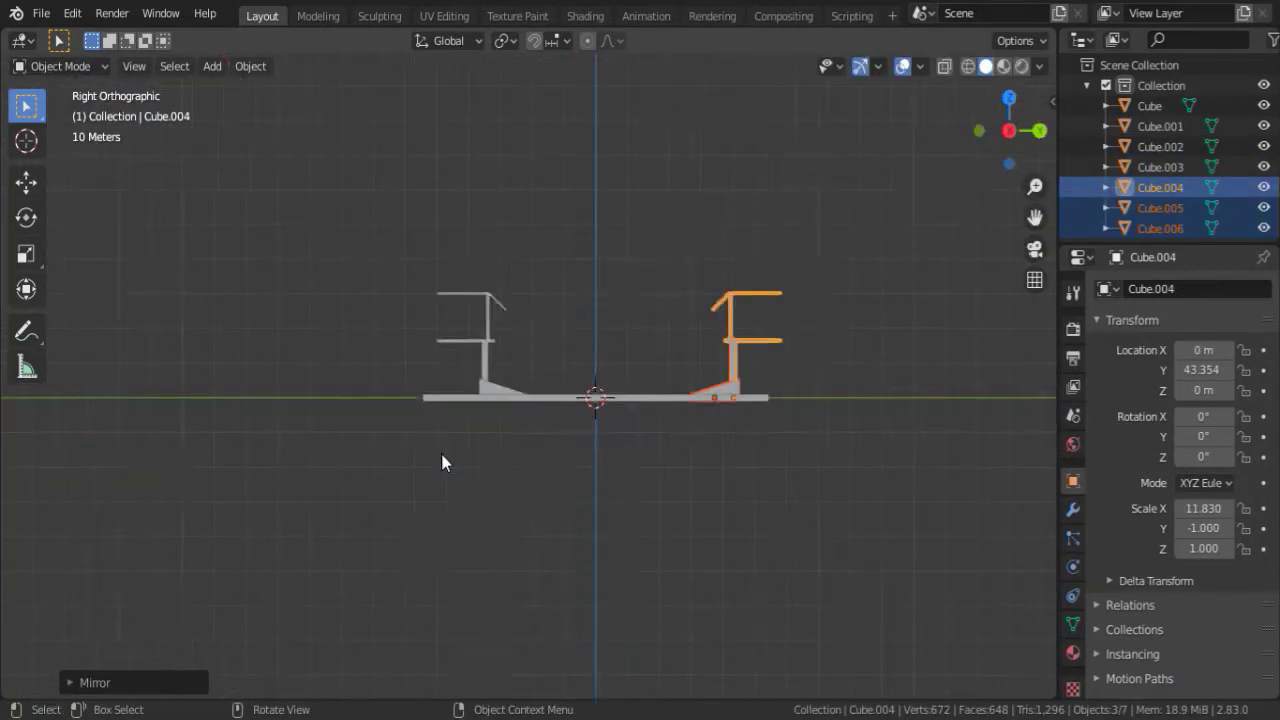
{"action": "scroll", "coordinate": [441, 454], "scroll_direction": "up", "scroll_amount": 3}
{"action": "key", "text": "g"}
{"action": "key", "text": "y"}
{"action": "left_click", "coordinate": [608, 438]}
{"action": "middle_click_drag", "start_coordinate": [608, 446], "coordinate": [996, 397]}
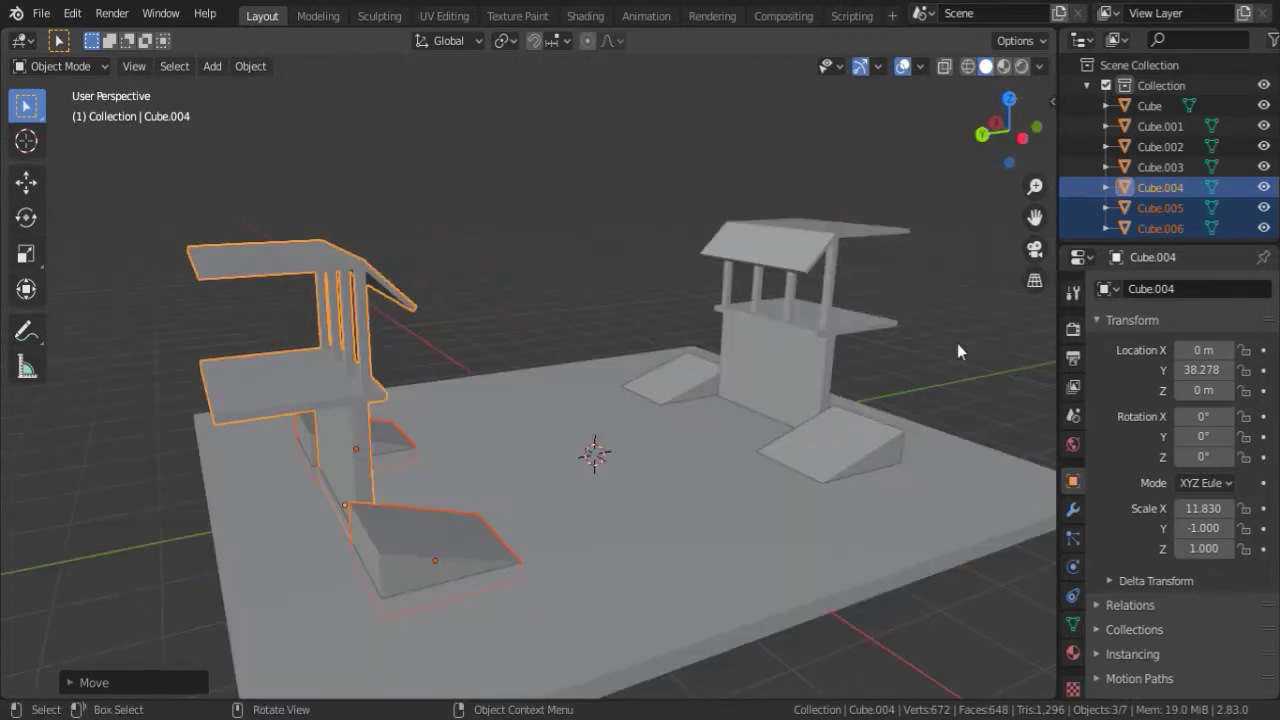
{"action": "key", "text": "e"}
{"action": "left_click", "coordinate": [640, 208]}
Add a cube, raise it along Z above the tower, and start widening it along X from the top view.
{"action": "key", "text": "shift+a"}
{"action": "left_click", "coordinate": [585, 254]}
{"action": "key", "text": "g"}
{"action": "key", "text": "z"}
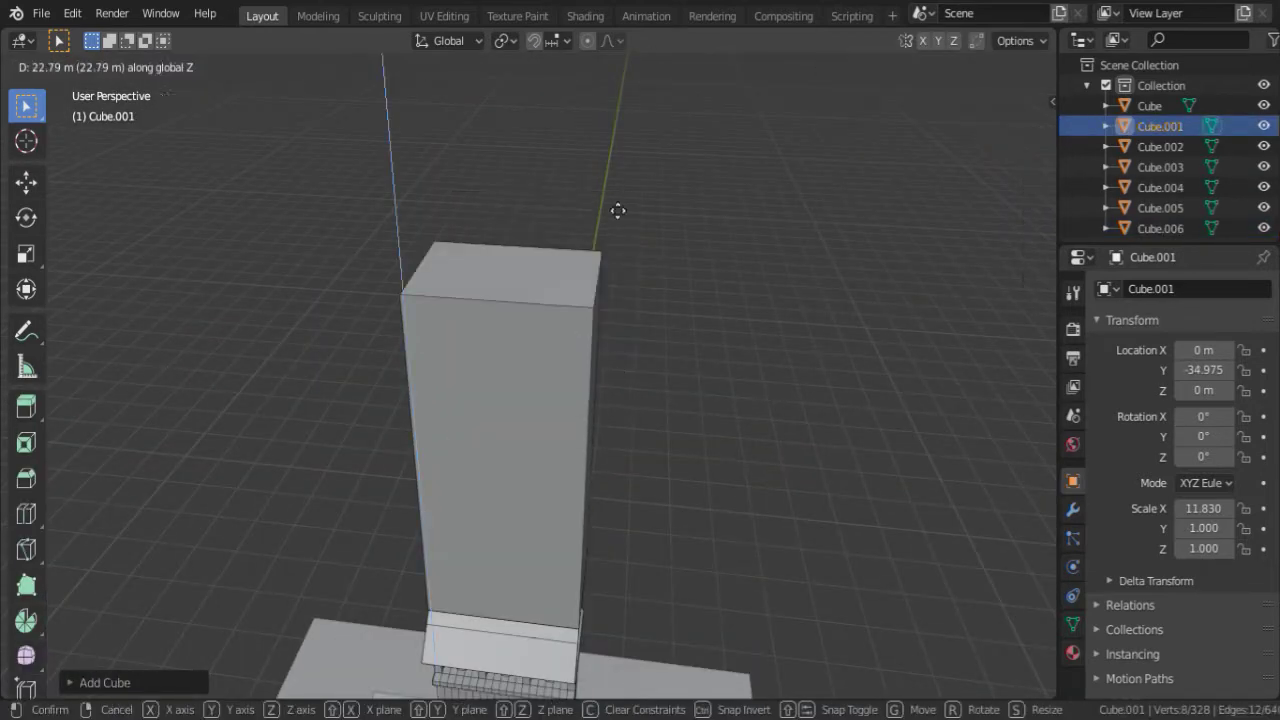
{"action": "left_click", "coordinate": [618, 210]}
{"action": "middle_click_drag", "start_coordinate": [618, 210], "coordinate": [323, 491]}
{"action": "key", "text": "alt+z"}
{"action": "key", "text": "KP_7"}
{"action": "key", "text": "KP_Decimal"}
{"action": "key", "text": "s"}
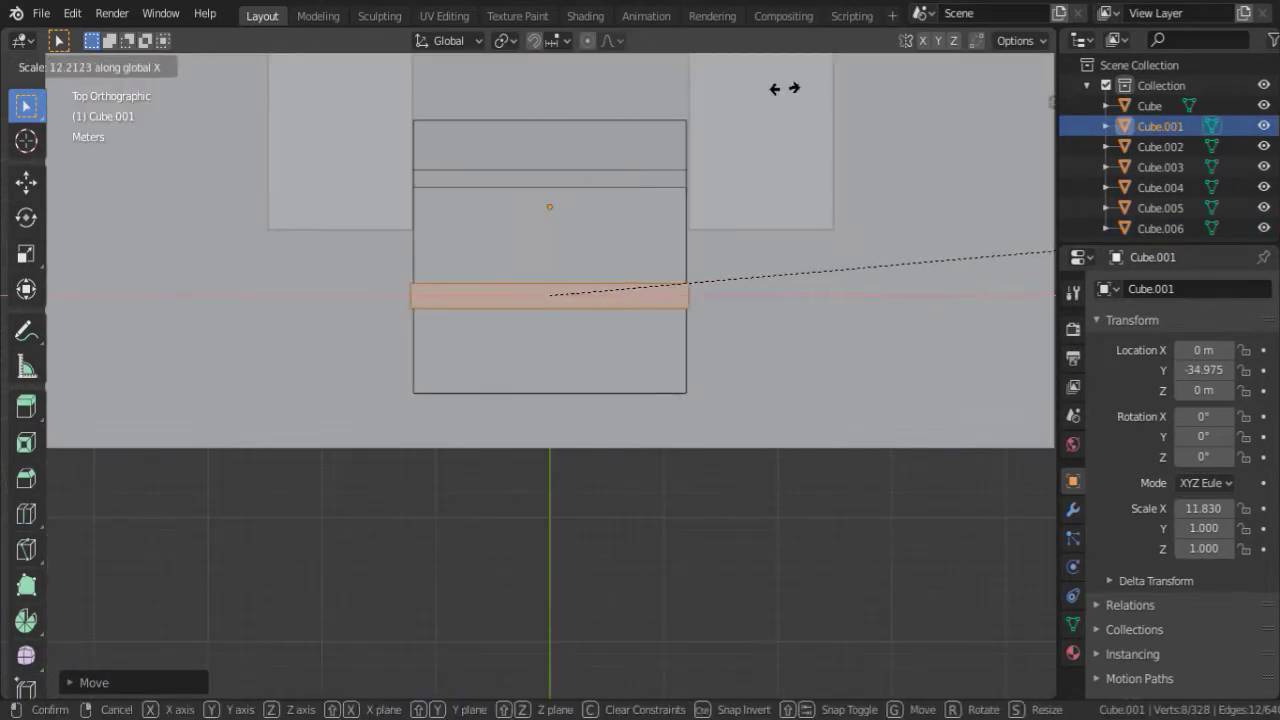
Loop-cut the slab through its middle and raise the middle edge into a roof ridge.
{"action": "left_click", "coordinate": [672, 368]}
{"action": "key", "text": "alt+z"}
{"action": "mouse_move", "coordinate": [672, 368]}
{"action": "middle_mouse_down"}
{"action": "mouse_move", "coordinate": [469, 160]}
{"action": "mouse_move", "coordinate": [542, 238]}
{"action": "mouse_move", "coordinate": [443, 266]}
{"action": "middle_mouse_up"}
{"action": "scroll", "coordinate": [469, 160], "scroll_direction": "down", "scroll_amount": 3}
{"action": "key", "text": "ctrl+r"}
{"action": "left_click", "coordinate": [542, 238]}
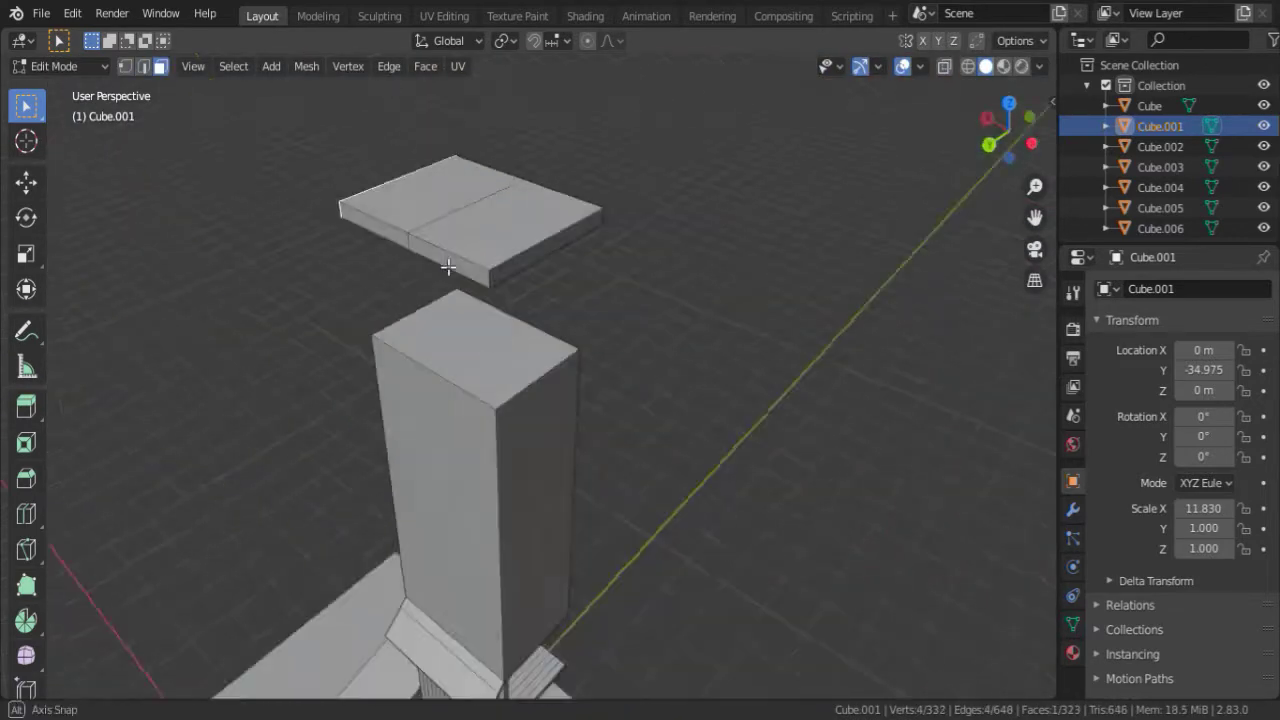
{"action": "key", "text": "g"}
{"action": "key", "text": "z"}
{"action": "left_click", "coordinate": [643, 300]}
Adjust the ridge height along Z and narrow the ridge edges along X.
{"action": "key", "text": "Tab"}
{"action": "key", "text": "Tab"}
{"action": "key", "text": "g"}
{"action": "key", "text": "z"}
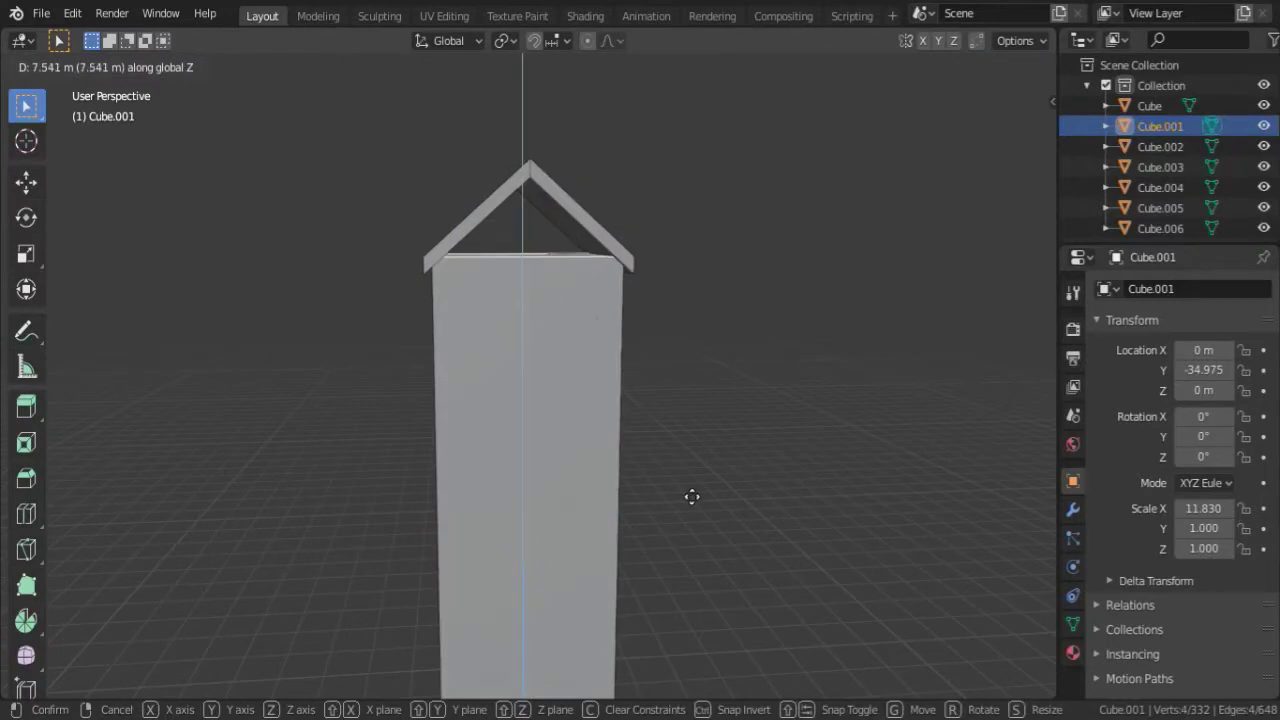
{"action": "left_click", "coordinate": [692, 497]}
{"action": "scroll", "coordinate": [692, 497], "scroll_direction": "up", "scroll_amount": 3}
{"action": "middle_click_drag", "start_coordinate": [706, 271], "coordinate": [694, 289]}
{"action": "key", "text": "s"}
{"action": "key", "text": "x"}
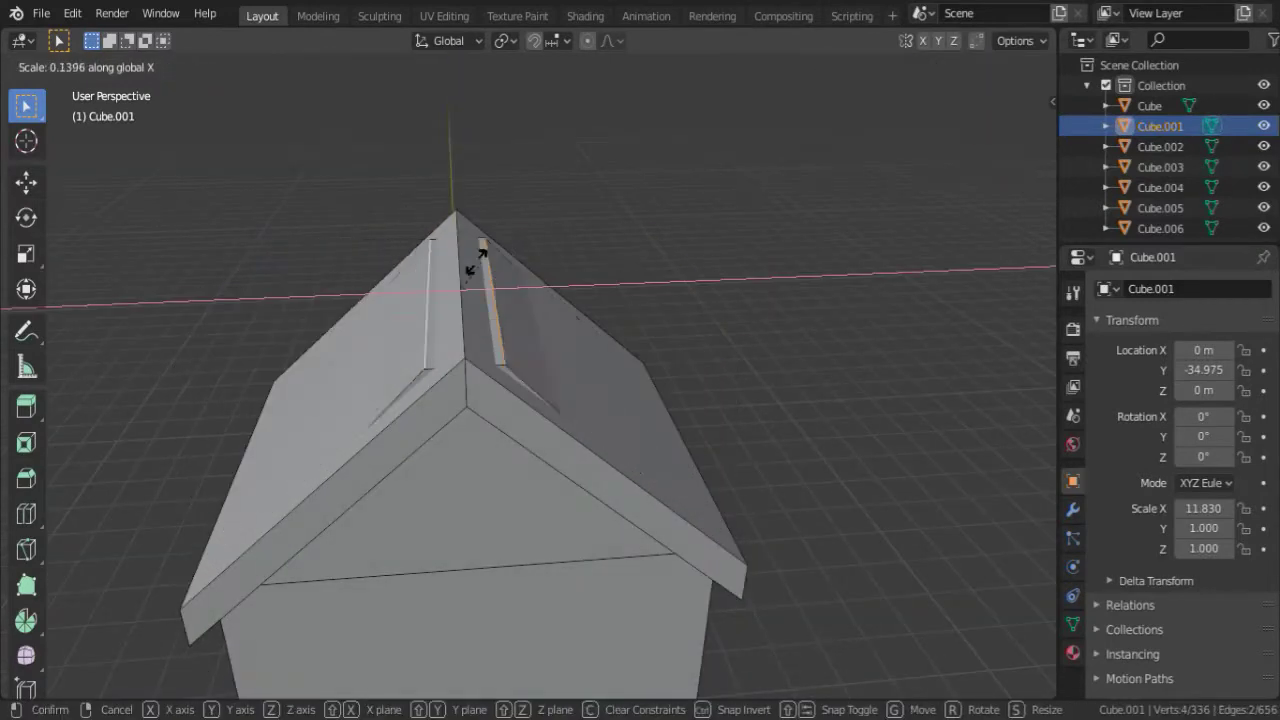
{"action": "left_click", "coordinate": [654, 283]}
{"action": "key", "text": "Tab"}
Enable Auto Smooth in the roof's mesh data Normals settings.
{"action": "scroll", "coordinate": [554, 209], "scroll_direction": "down", "scroll_amount": 3}
{"action": "scroll", "coordinate": [682, 225], "scroll_direction": "down", "scroll_amount": 2}
{"action": "left_click", "coordinate": [1072, 623]}
{"action": "left_click", "coordinate": [1127, 638]}
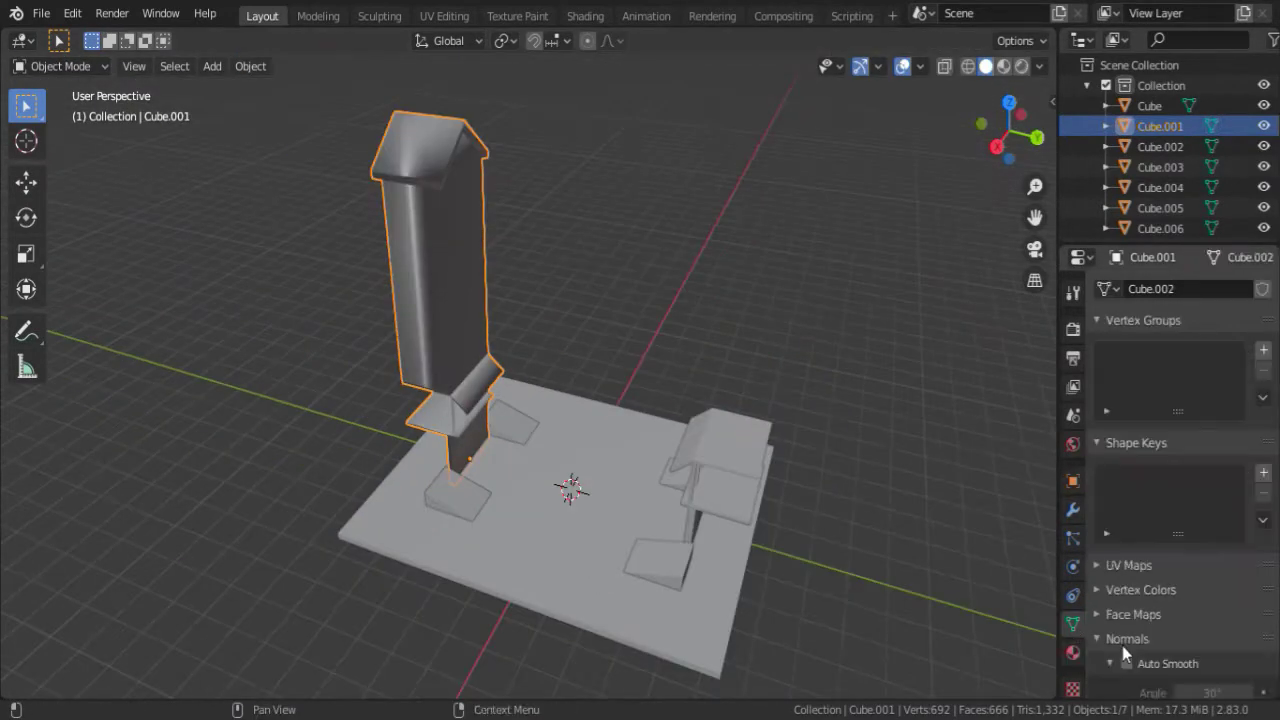
{"action": "left_click", "coordinate": [1127, 663]}
Select the whole connected roof and lower it along Z onto the tall tower.
{"action": "key", "text": "Tab"}
{"action": "mouse_move", "coordinate": [600, 240]}
{"action": "middle_mouse_down"}
{"action": "mouse_move", "coordinate": [586, 223]}
{"action": "mouse_move", "coordinate": [491, 229]}
{"action": "middle_mouse_up"}
{"action": "key", "text": "l"}
{"action": "scroll", "coordinate": [512, 317], "scroll_direction": "up", "scroll_amount": 5}
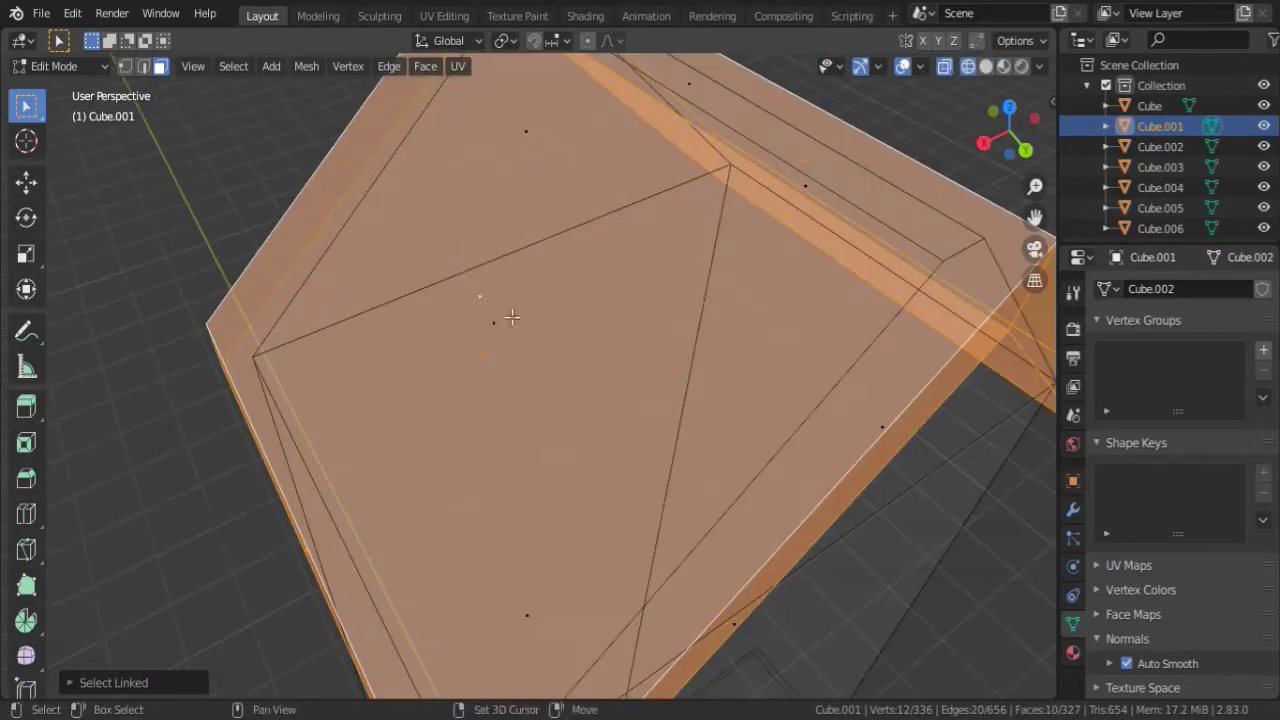
{"action": "scroll", "coordinate": [512, 317], "scroll_direction": "down", "scroll_amount": 3}
{"action": "scroll", "coordinate": [651, 271], "scroll_direction": "down", "scroll_amount": 3}
{"action": "key", "text": "g"}
{"action": "key", "text": "z"}
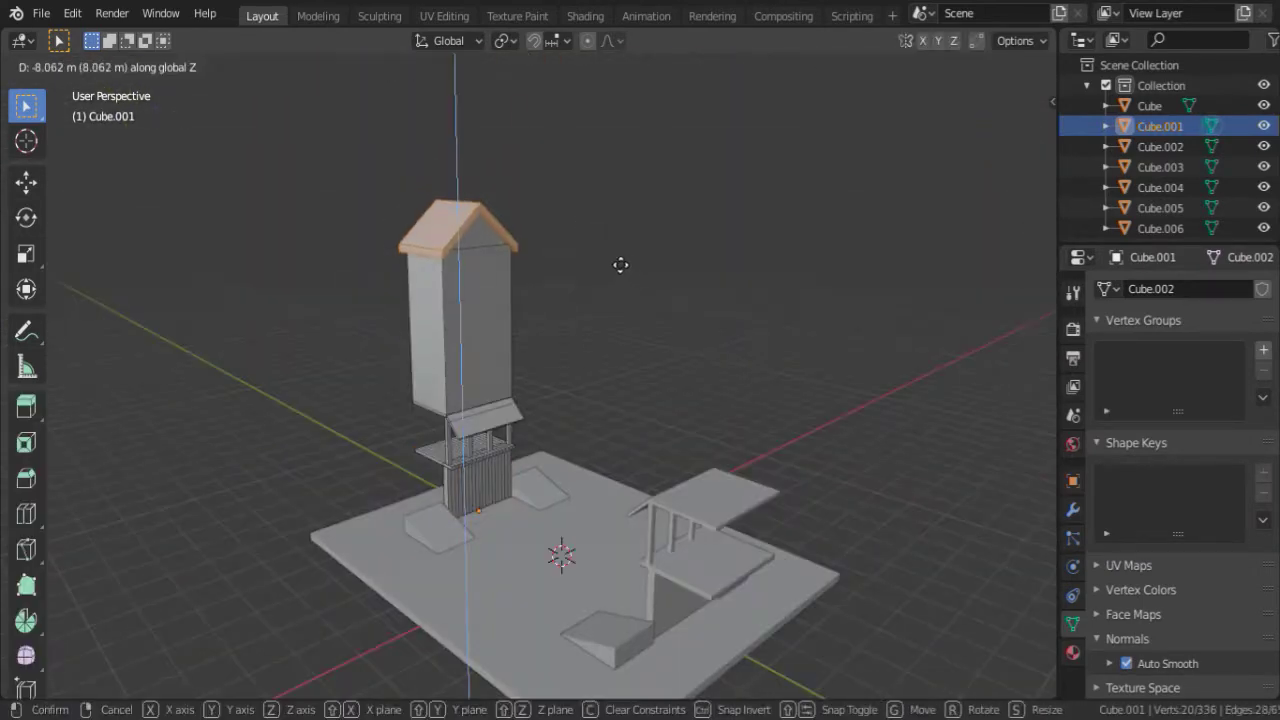
{"action": "scroll", "coordinate": [497, 351], "scroll_direction": "up", "scroll_amount": 2}
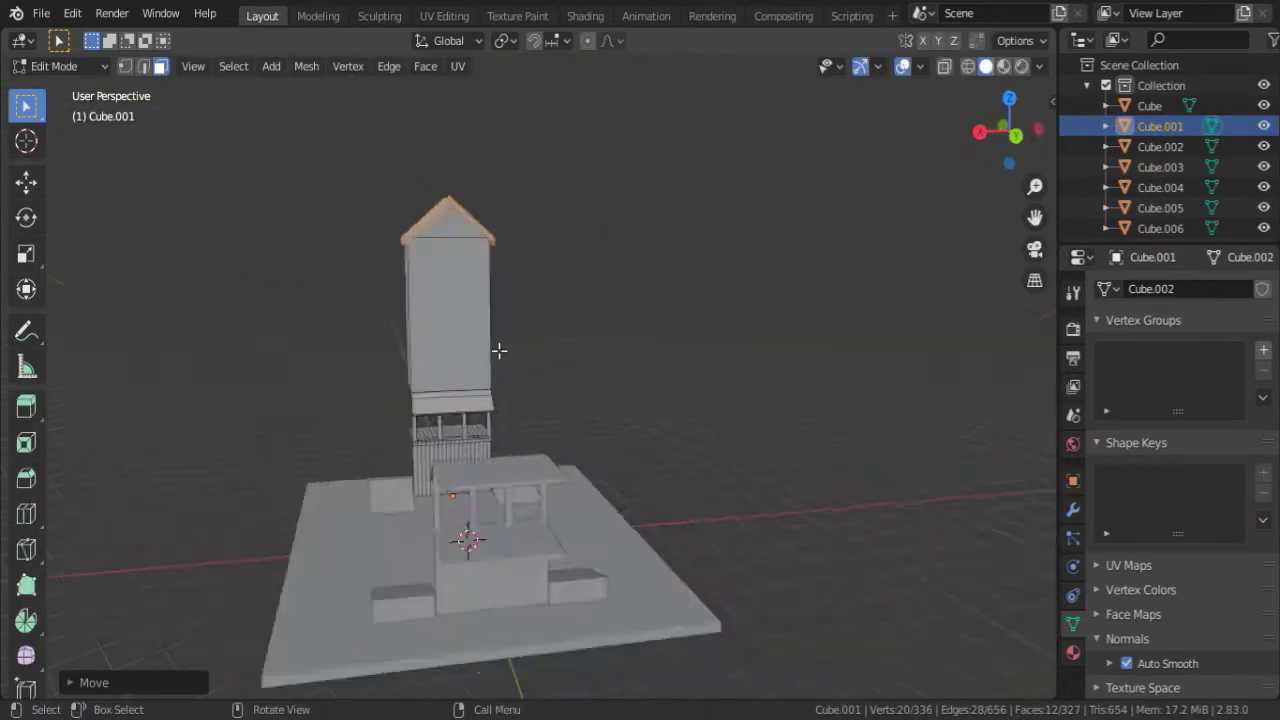
{"action": "key", "text": "Tab"}
Position a new cube, set its width, and raise it vertically to the new height.
{"action": "key", "text": "g"}
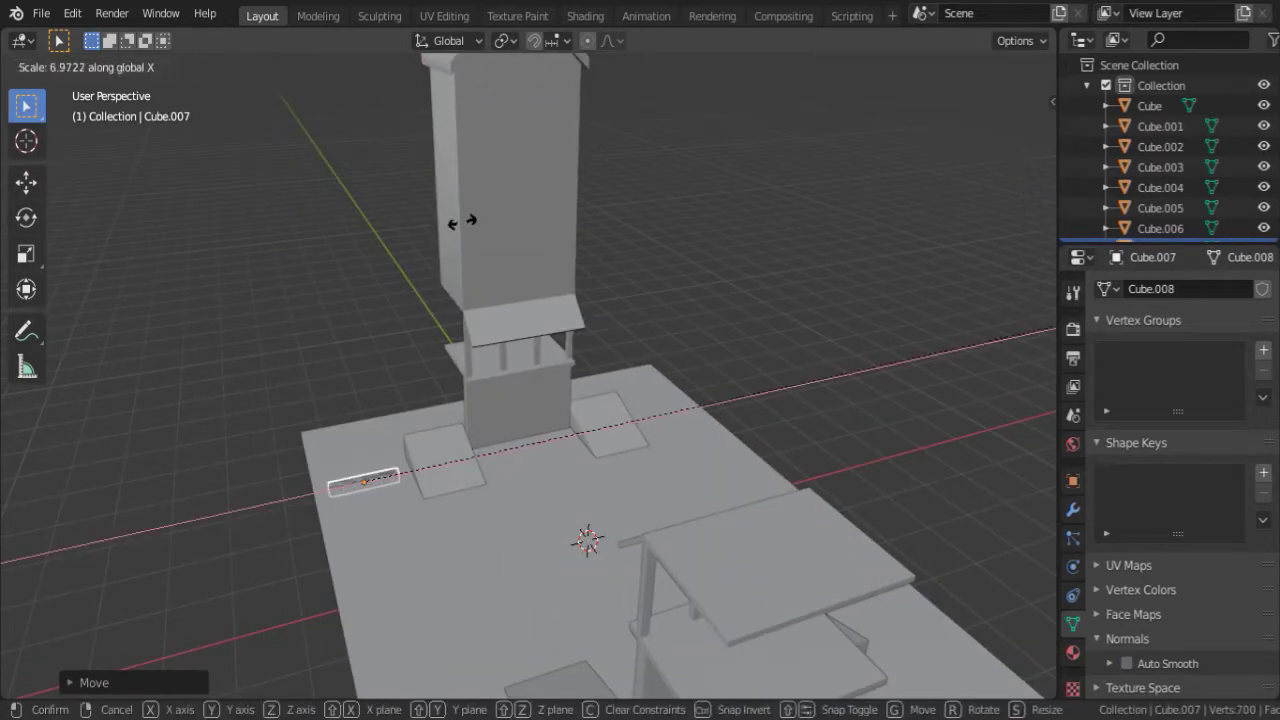
{"action": "left_click", "coordinate": [462, 222]}
{"action": "key", "text": "Tab"}
{"action": "scroll", "coordinate": [737, 306], "scroll_direction": "up", "scroll_amount": 3}
{"action": "key", "text": "g"}
{"action": "key", "text": "z"}
{"action": "left_click", "coordinate": [680, 560]}
{"action": "scroll", "coordinate": [514, 348], "scroll_direction": "up", "scroll_amount": 4}
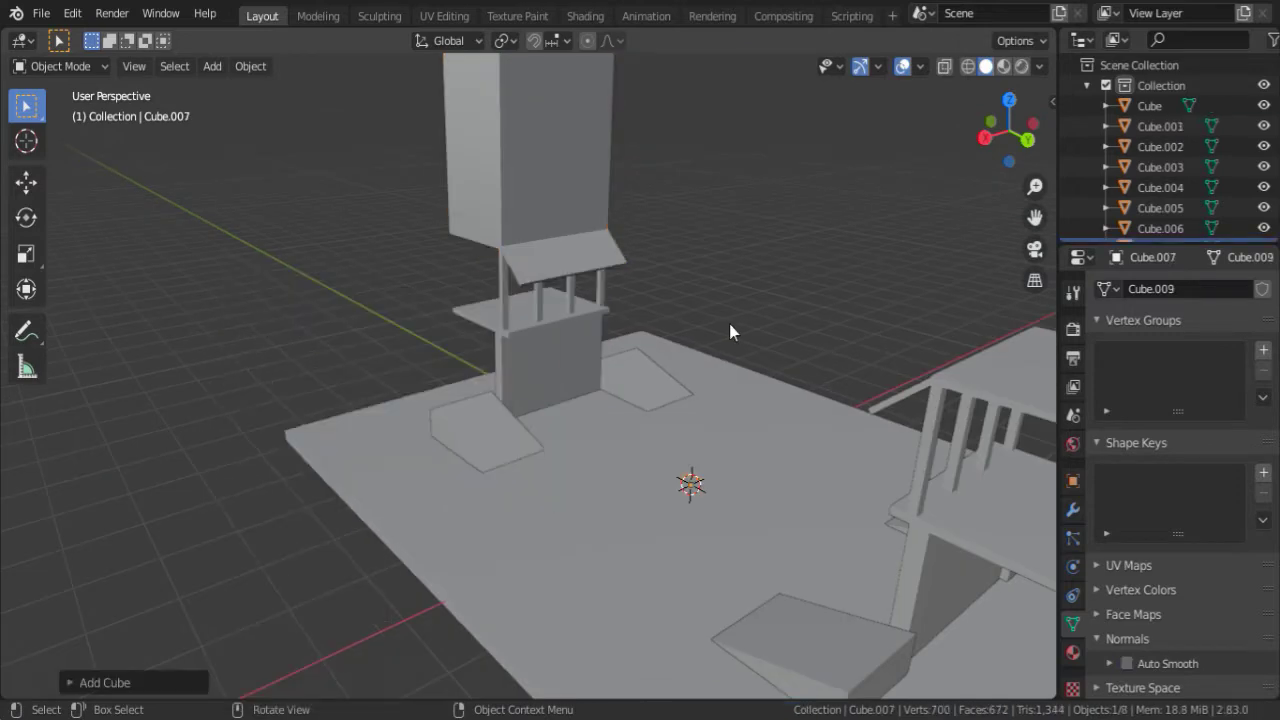
Scale another cube along X into a thin wall panel, then select its end face and the first panel.
{"action": "key", "text": "g"}
{"action": "key", "text": "Return"}
{"action": "key", "text": "s"}
{"action": "key", "text": "x"}
{"action": "key", "text": "Return"}
{"action": "key", "text": "KP_3"}
{"action": "key", "text": "KP_1"}
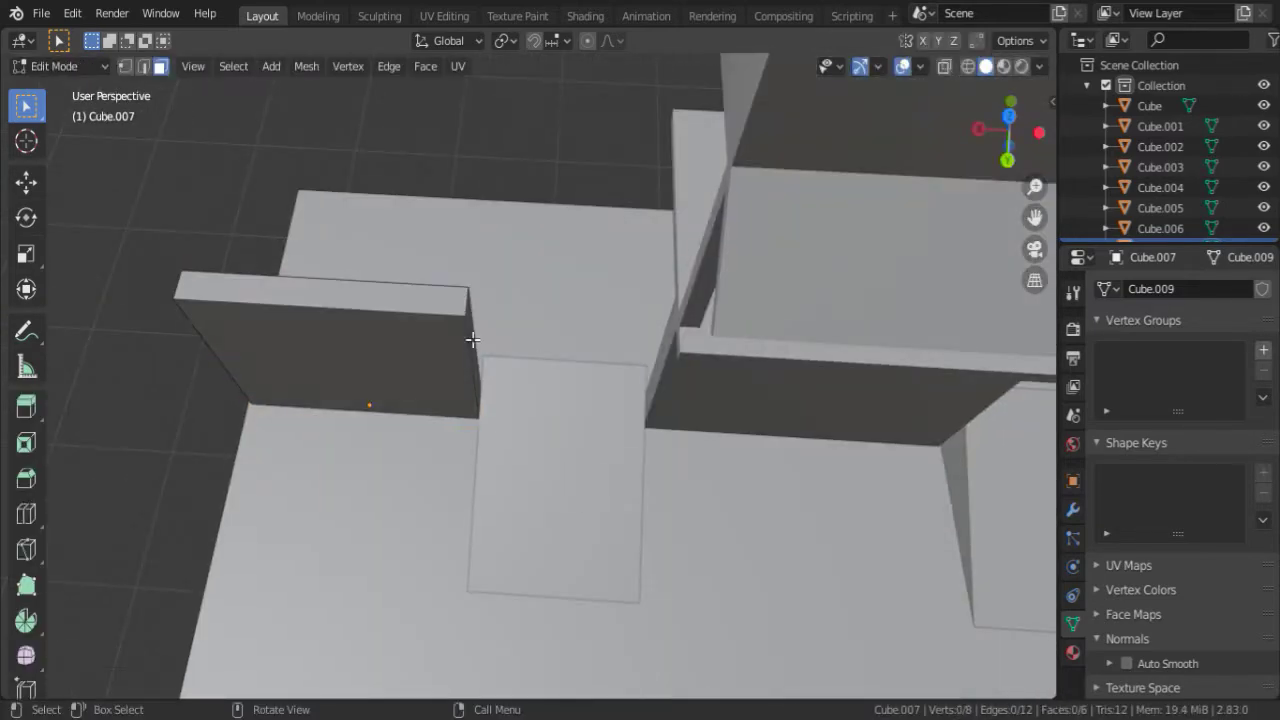
{"action": "left_click", "coordinate": [468, 326]}
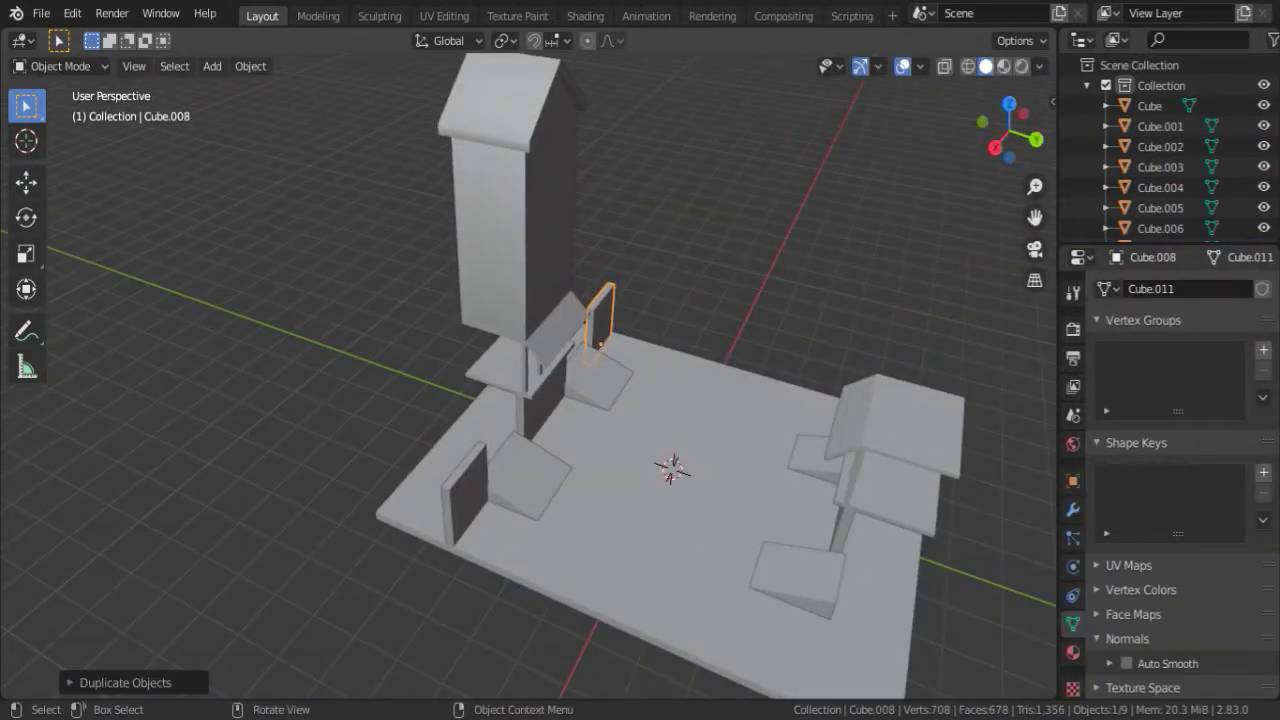
{"action": "left_click", "coordinate": [551, 481]}
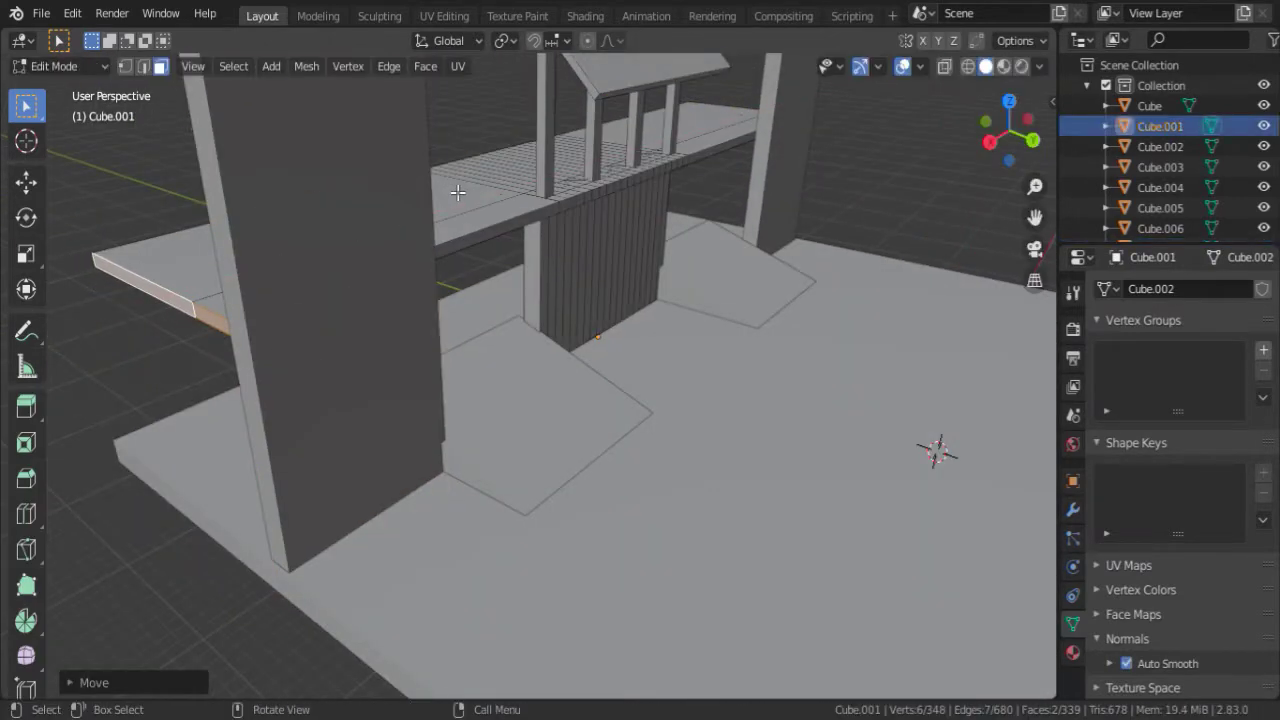
In Front Ortho, begin moving the selected walkway part.
{"action": "key", "text": "KP_1"}
{"action": "key", "text": "g"}
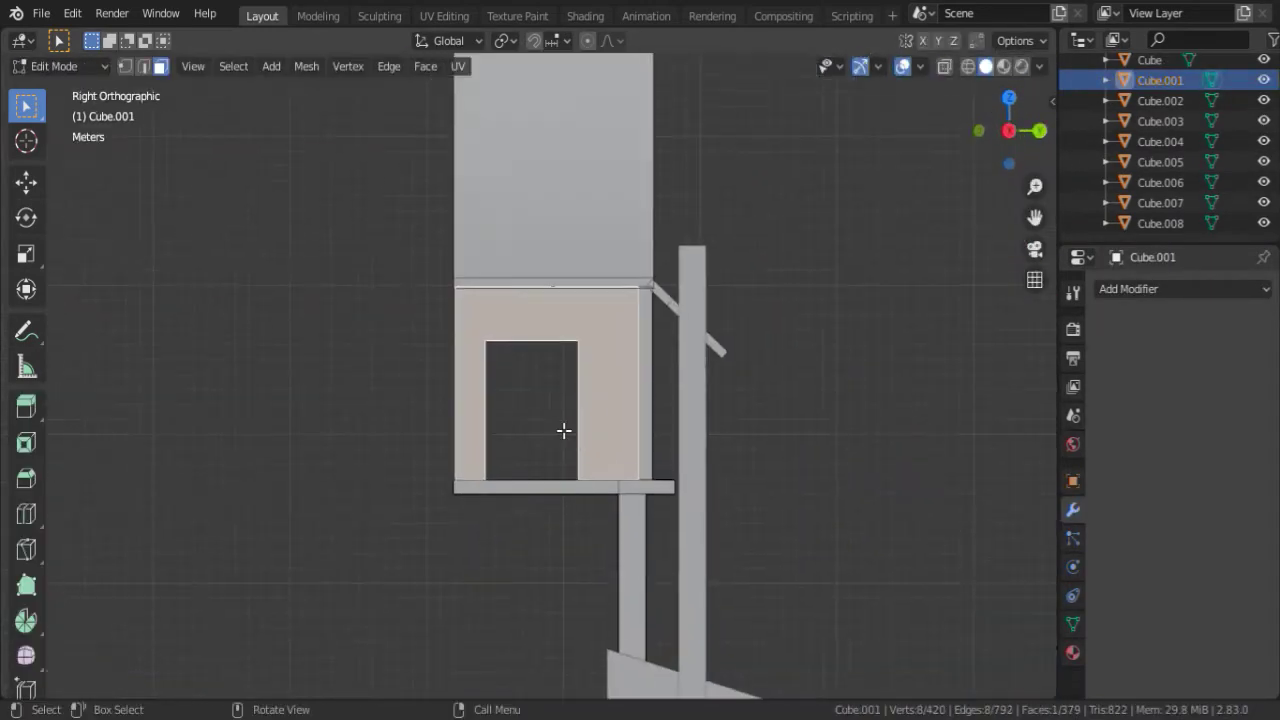
In Material Preview, knife-cut a line across the doorway wall above the opening.
{"action": "left_click", "coordinate": [564, 430]}
{"action": "scroll", "coordinate": [453, 397], "scroll_direction": "up", "scroll_amount": 3}
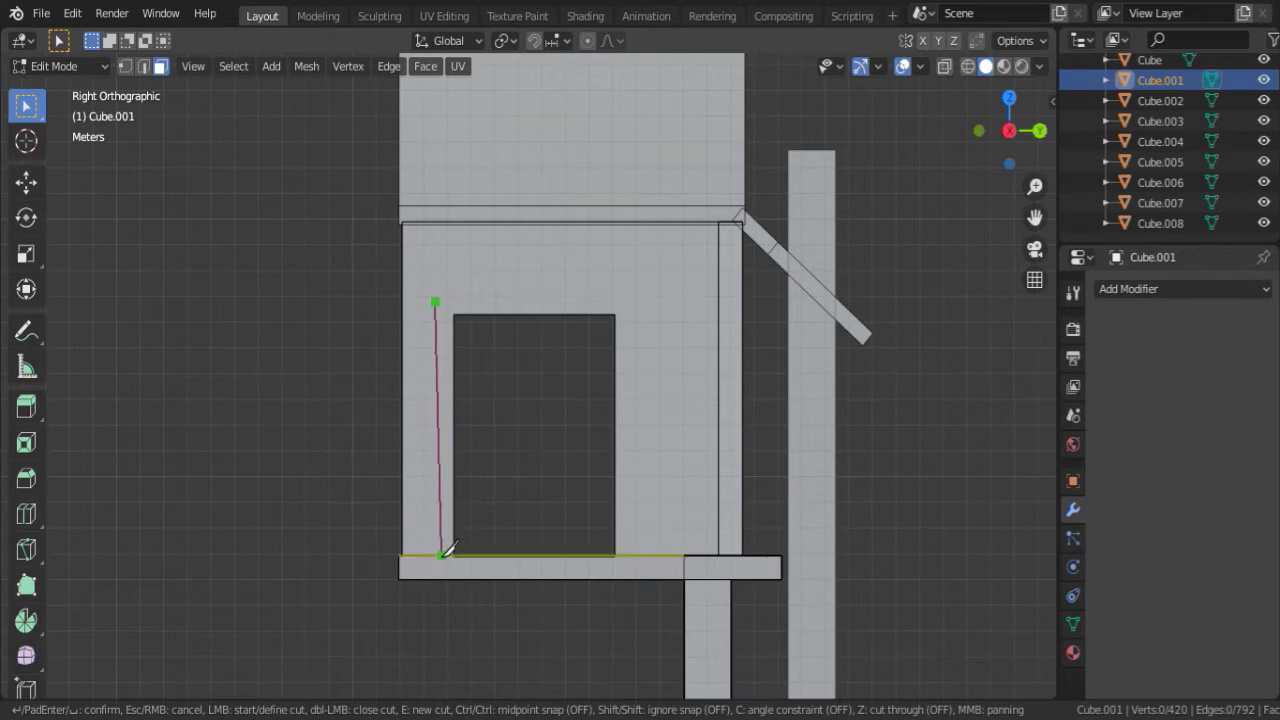
{"action": "mouse_move", "coordinate": [655, 545]}
{"action": "middle_mouse_down"}
{"action": "mouse_move", "coordinate": [643, 534]}
{"action": "mouse_move", "coordinate": [632, 610]}
{"action": "middle_mouse_up"}
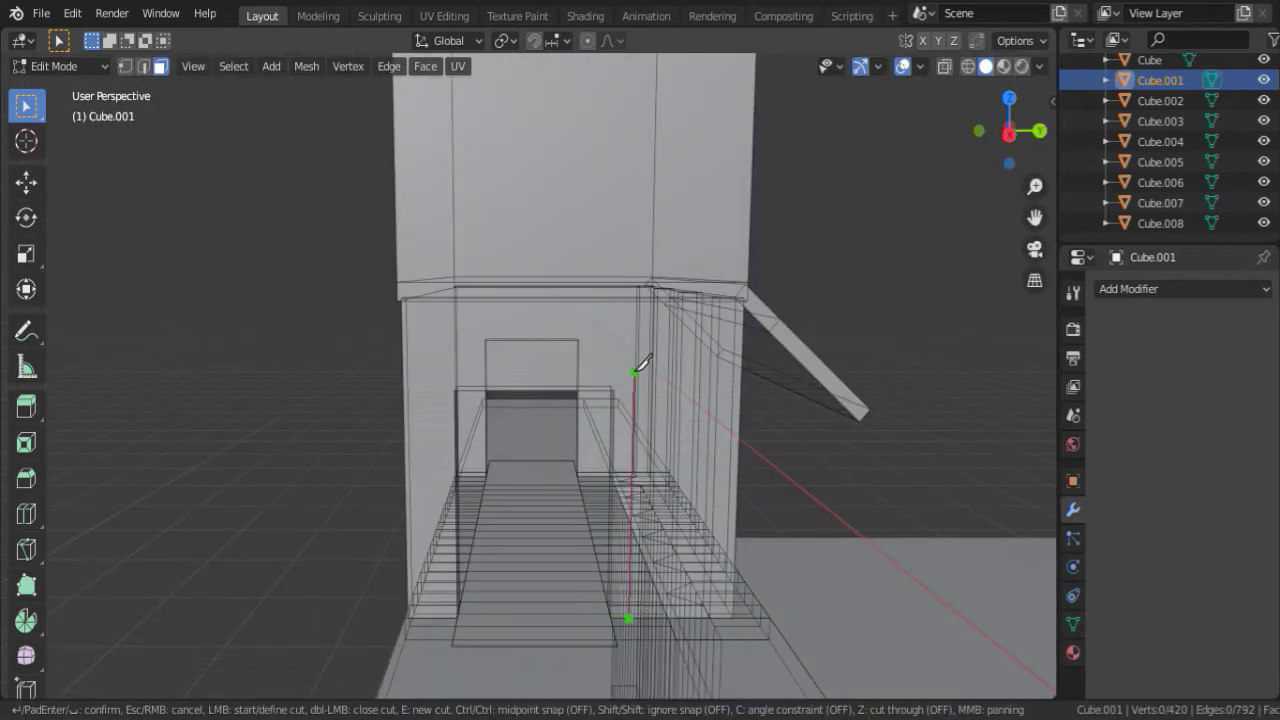
{"action": "key", "text": "Escape"}
{"action": "mouse_move", "coordinate": [694, 486]}
{"action": "middle_mouse_down"}
{"action": "mouse_move", "coordinate": [651, 509]}
{"action": "mouse_move", "coordinate": [657, 400]}
{"action": "mouse_move", "coordinate": [708, 374]}
{"action": "middle_mouse_up"}
{"action": "key", "text": "2"}
{"action": "key", "text": "k"}
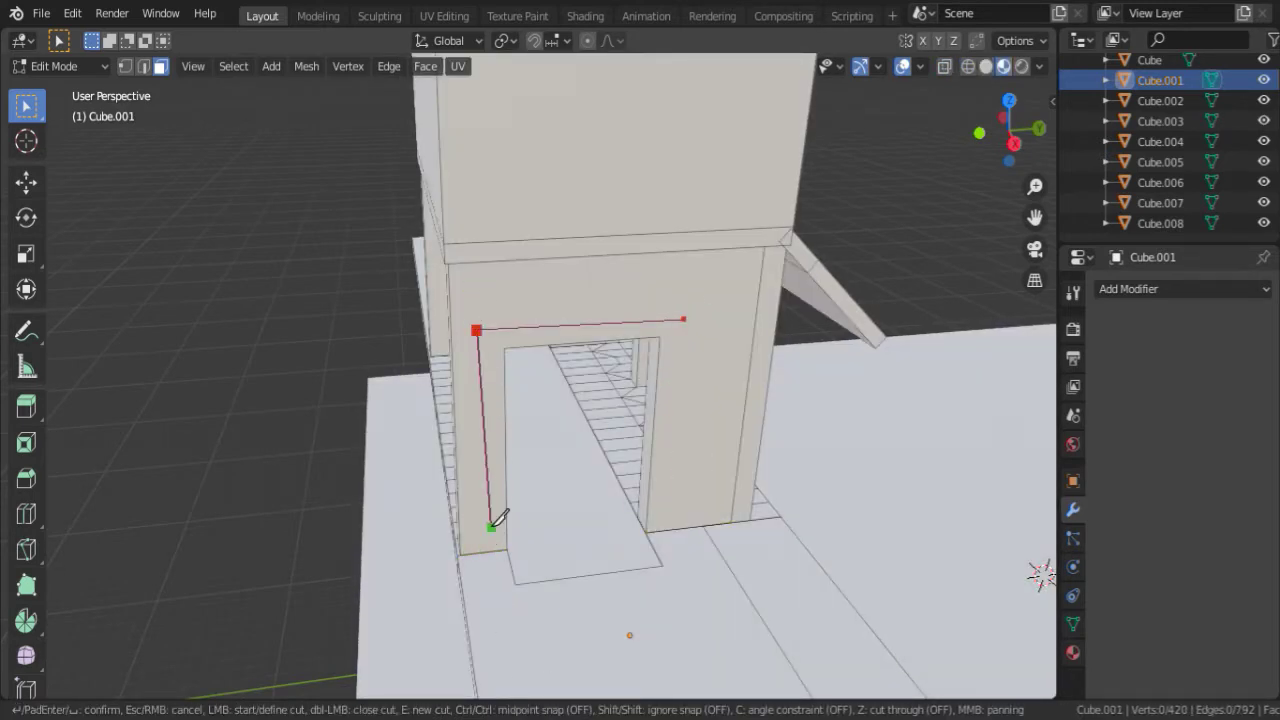
{"action": "key", "text": "Return"}
Raise a vertex straight up on Z to form an angled arch, then finish the knife cut.
{"action": "middle_click_drag", "start_coordinate": [492, 540], "coordinate": [400, 218]}
{"action": "key", "text": "1"}
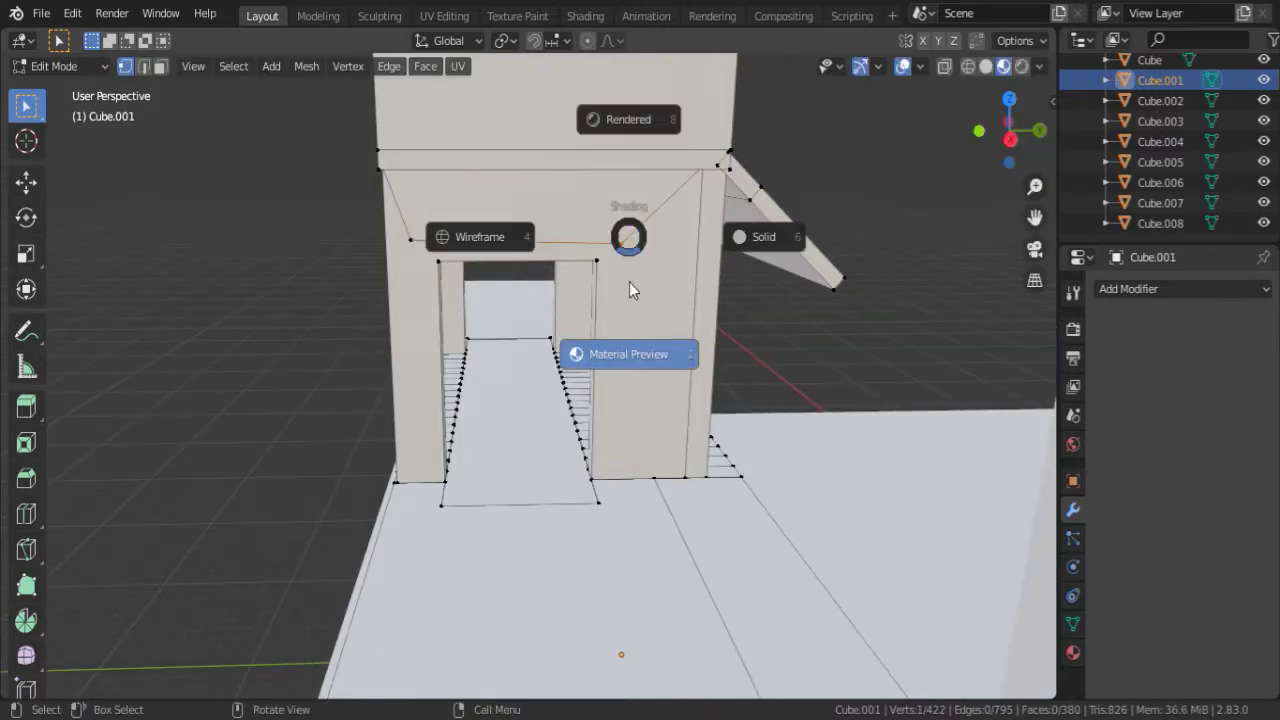
{"action": "left_click", "coordinate": [630, 290]}
{"action": "key", "text": "g"}
{"action": "key", "text": "z"}
{"action": "left_click", "coordinate": [627, 268]}
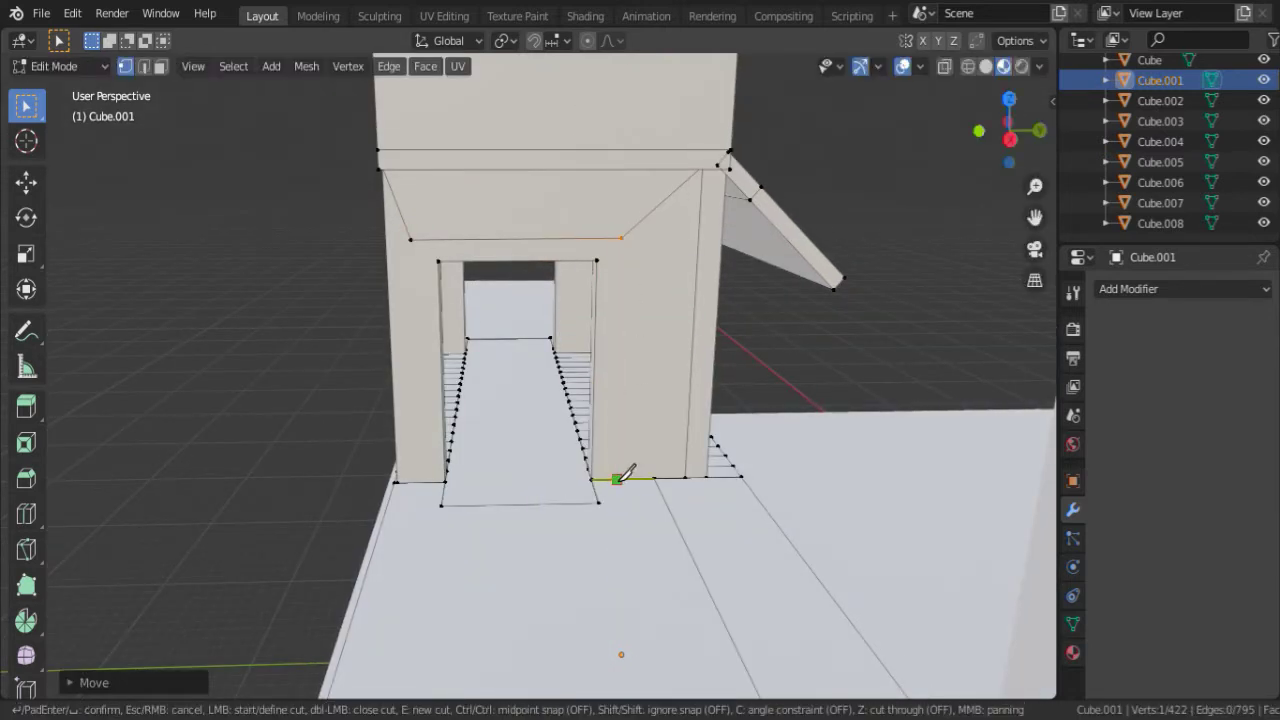
{"action": "key", "text": "Return"}
Return to Object Mode and switch the viewport back to Solid shading.
{"action": "mouse_move", "coordinate": [628, 470]}
{"action": "middle_mouse_down"}
{"action": "mouse_move", "coordinate": [500, 420]}
{"action": "mouse_move", "coordinate": [314, 462]}
{"action": "mouse_move", "coordinate": [629, 320]}
{"action": "mouse_move", "coordinate": [608, 320]}
{"action": "mouse_move", "coordinate": [600, 258]}
{"action": "mouse_move", "coordinate": [618, 336]}
{"action": "middle_mouse_up"}
{"action": "key", "text": "x"}
{"action": "key", "text": "Tab"}
{"action": "key", "text": "z"}
{"action": "left_click", "coordinate": [663, 320]}
Select both side panels and enter Edit Mode, framed on them.
{"action": "scroll", "coordinate": [600, 258], "scroll_direction": "down", "scroll_amount": 5}
{"action": "scroll", "coordinate": [618, 336], "scroll_direction": "down", "scroll_amount": 2}
{"action": "left_click", "coordinate": [495, 410]}
{"action": "left_click", "coordinate": [667, 372], "text": "shift"}
{"action": "key", "text": "Tab"}
{"action": "key", "text": "KP_Decimal"}
Raise the side panels' tops 8.759 m on Z.
{"action": "key", "text": "g"}
{"action": "key", "text": "z"}
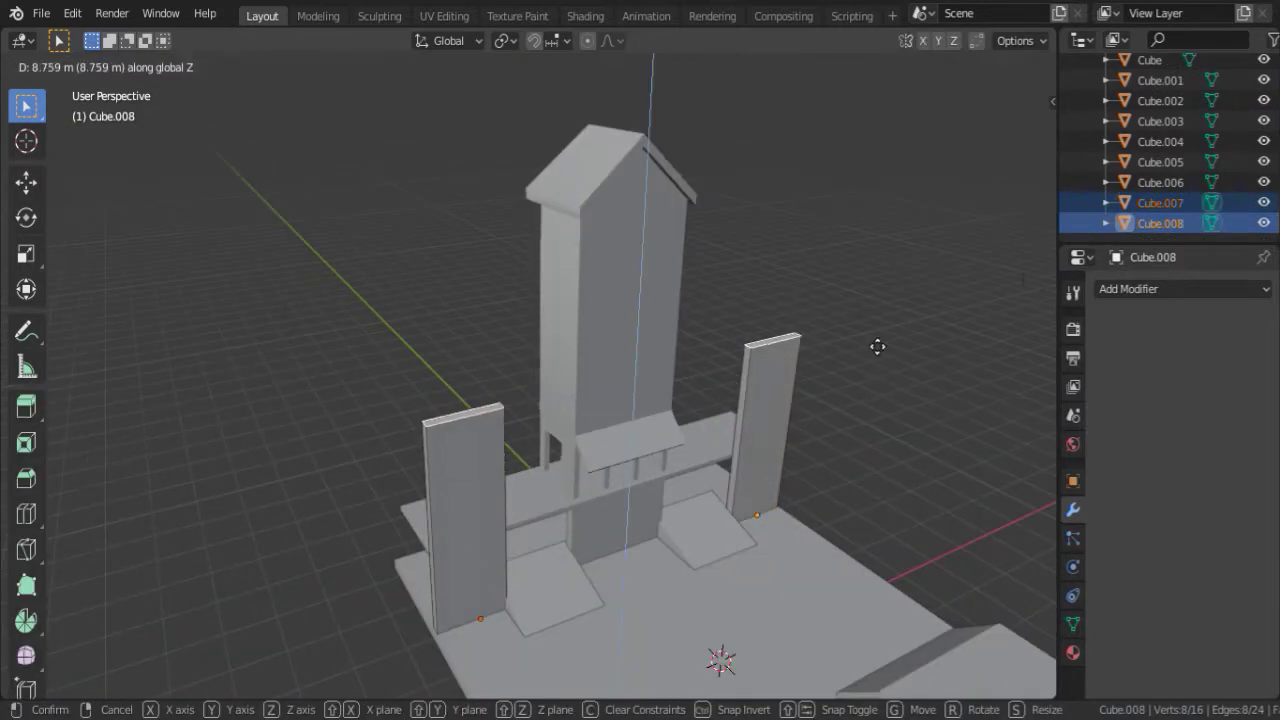
{"action": "left_click", "coordinate": [863, 337]}
{"action": "mouse_move", "coordinate": [863, 337]}
{"action": "middle_mouse_down"}
{"action": "mouse_move", "coordinate": [665, 411]}
{"action": "mouse_move", "coordinate": [720, 380]}
{"action": "middle_mouse_up"}
{"action": "scroll", "coordinate": [720, 380], "scroll_direction": "up", "scroll_amount": 2}
Loop-cut the right panel and extrude the new loop outward along X.
{"action": "key", "text": "ctrl+r"}
{"action": "left_click", "coordinate": [758, 262]}
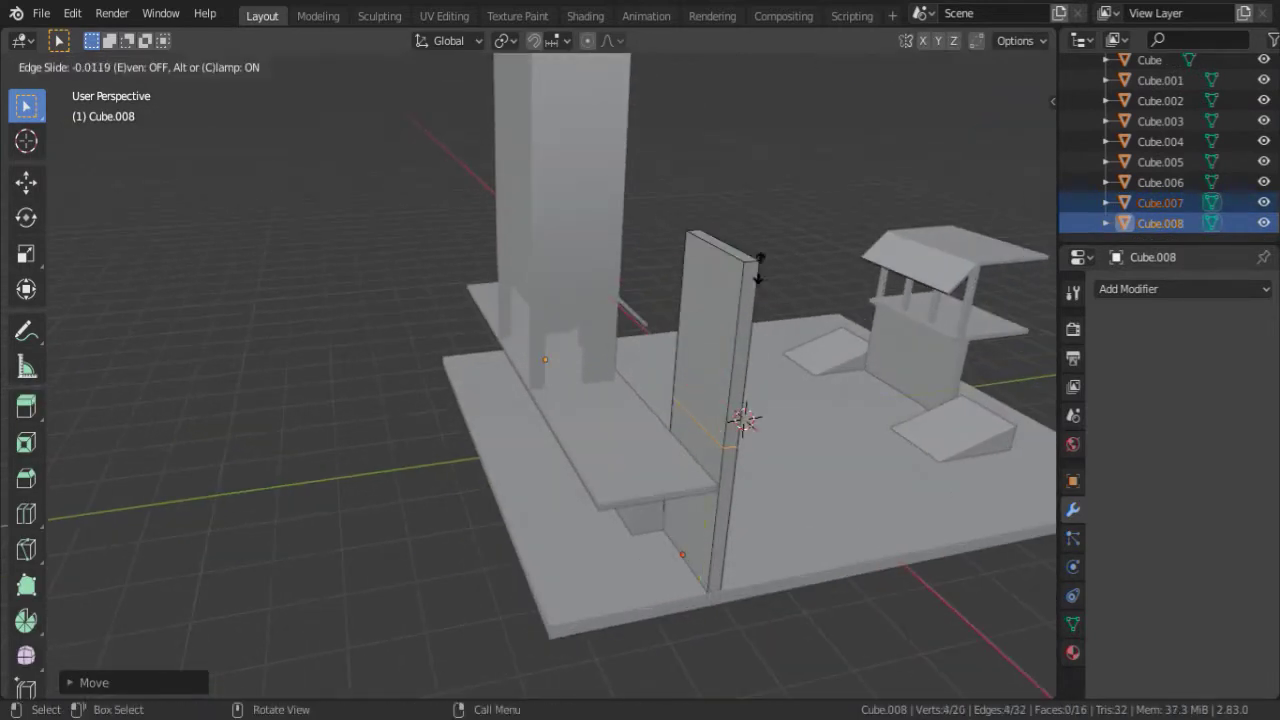
{"action": "left_click", "coordinate": [693, 230]}
{"action": "mouse_move", "coordinate": [694, 291]}
{"action": "middle_mouse_down"}
{"action": "mouse_move", "coordinate": [828, 357]}
{"action": "mouse_move", "coordinate": [660, 207]}
{"action": "middle_mouse_up"}
{"action": "scroll", "coordinate": [828, 357], "scroll_direction": "up", "scroll_amount": 2}
{"action": "key", "text": "e"}
{"action": "left_click", "coordinate": [623, 389]}
{"action": "mouse_move", "coordinate": [623, 389]}
{"action": "middle_mouse_down"}
{"action": "mouse_move", "coordinate": [215, 195]}
{"action": "mouse_move", "coordinate": [771, 264]}
{"action": "mouse_move", "coordinate": [334, 285]}
{"action": "mouse_move", "coordinate": [674, 271]}
{"action": "mouse_move", "coordinate": [580, 391]}
{"action": "middle_mouse_up"}
Loop-cut the left panel and select one of its edges.
{"action": "key", "text": "ctrl+r"}
{"action": "left_click", "coordinate": [312, 248]}
{"action": "left_click", "coordinate": [280, 258]}
{"action": "key", "text": "2"}
{"action": "left_click", "coordinate": [272, 214]}
{"action": "key", "text": "Tab"}
{"action": "key", "text": "Tab"}
Fill the gaps in the floor with new faces.
{"action": "key", "text": "f"}
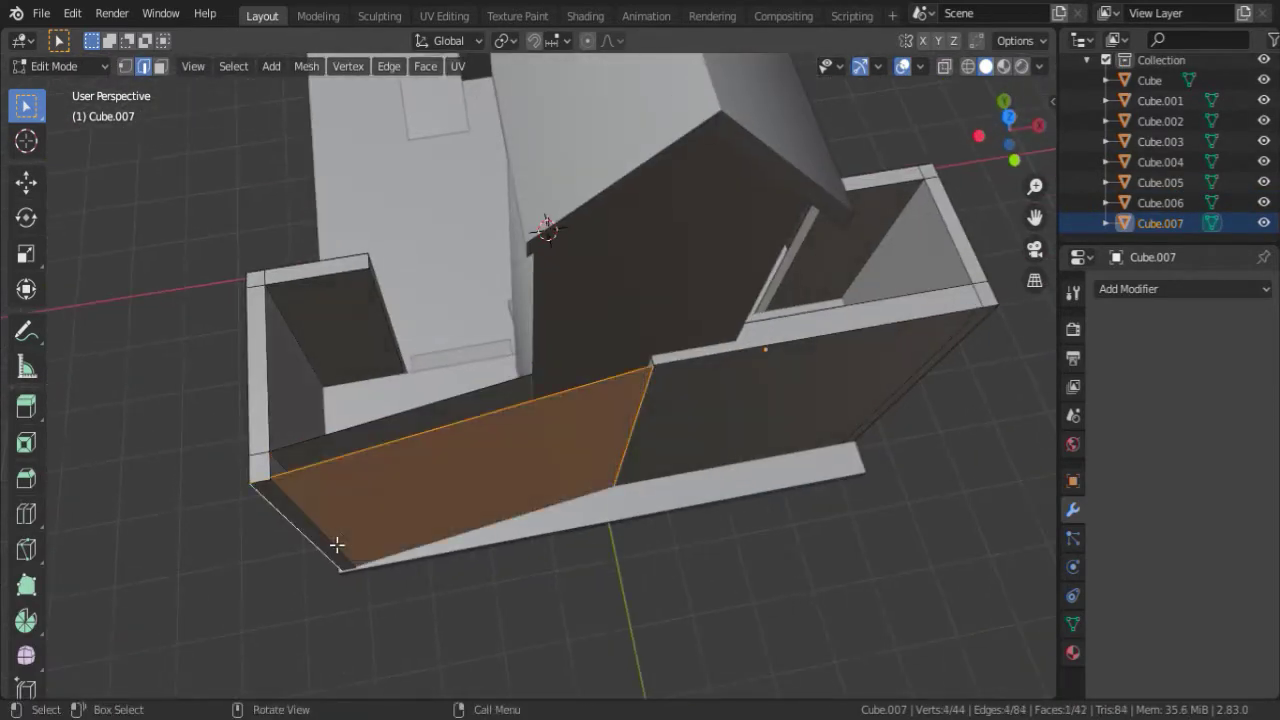
{"action": "left_click", "coordinate": [325, 526]}
{"action": "left_click", "coordinate": [345, 495], "text": "shift"}
{"action": "key", "text": "f"}
{"action": "mouse_move", "coordinate": [363, 471]}
{"action": "middle_mouse_down"}
{"action": "mouse_move", "coordinate": [677, 351]}
{"action": "mouse_move", "coordinate": [640, 300]}
{"action": "mouse_move", "coordinate": [658, 237]}
{"action": "mouse_move", "coordinate": [623, 280]}
{"action": "middle_mouse_up"}
In Top view with X-ray, adjust the wall-end vertices along Y.
{"action": "key", "text": "g"}
{"action": "left_click", "coordinate": [634, 277]}
{"action": "key", "text": "KP_7"}
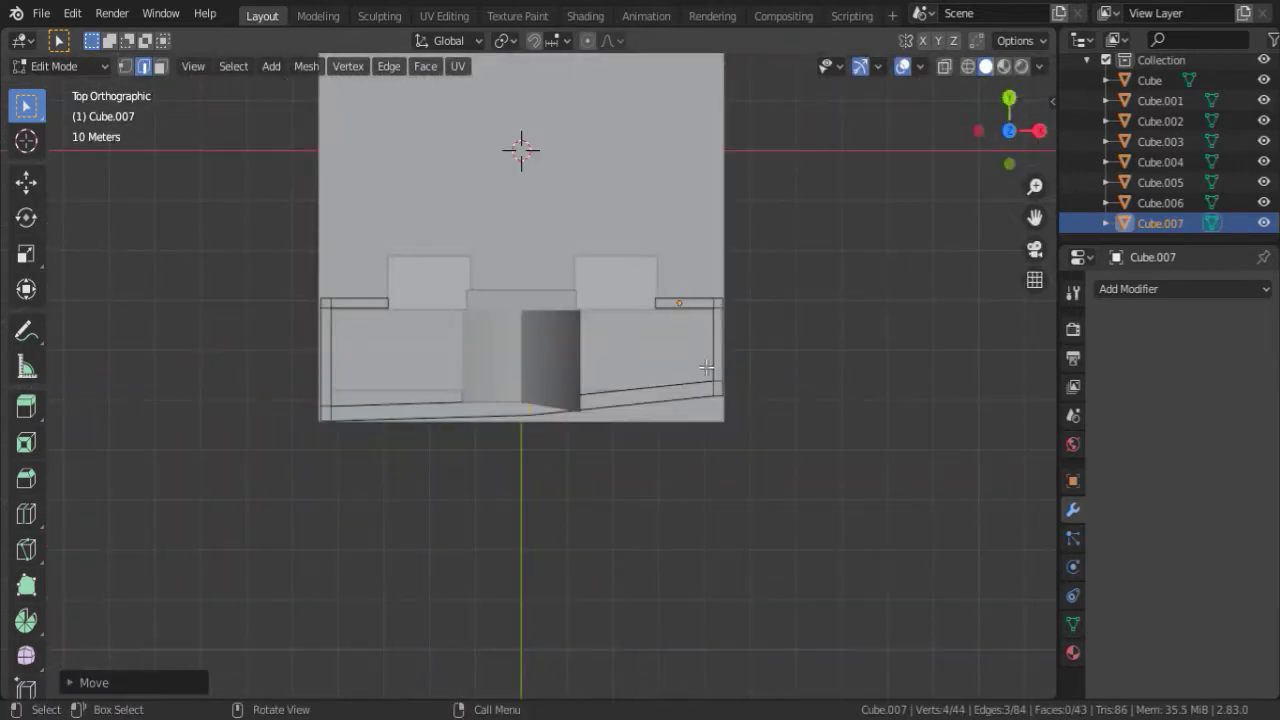
{"action": "key", "text": "alt+z"}
{"action": "key", "text": "1"}
{"action": "key", "text": "g"}
{"action": "key", "text": "y"}
{"action": "key", "text": "ctrl+z"}
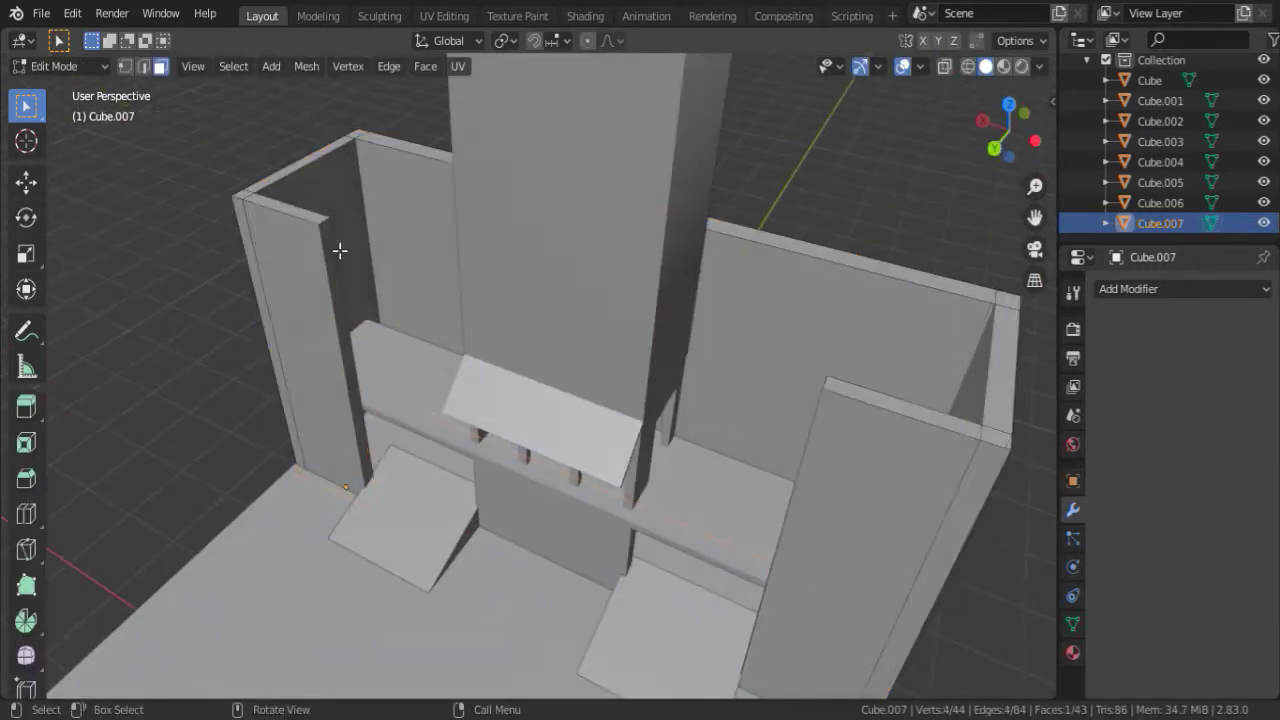
{"action": "key", "text": "g"}
{"action": "key", "text": "g"}
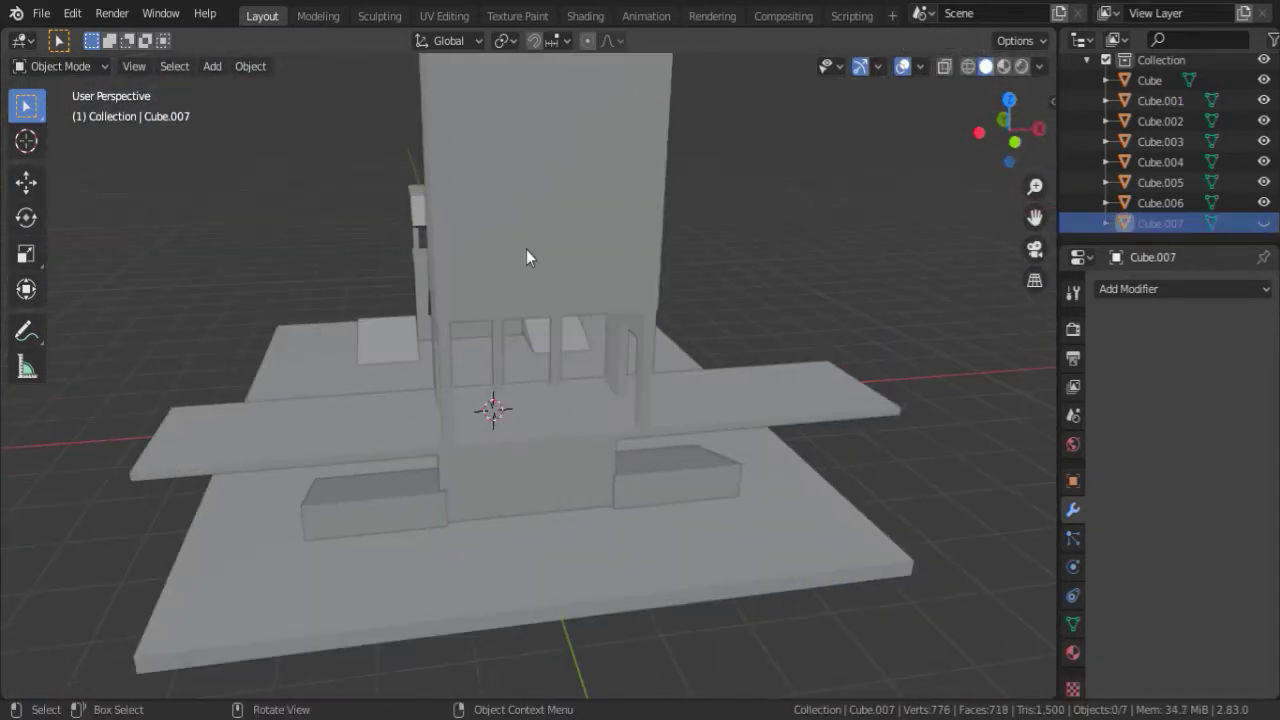
{"action": "key", "text": "Escape"}
{"action": "key", "text": "alt+z"}
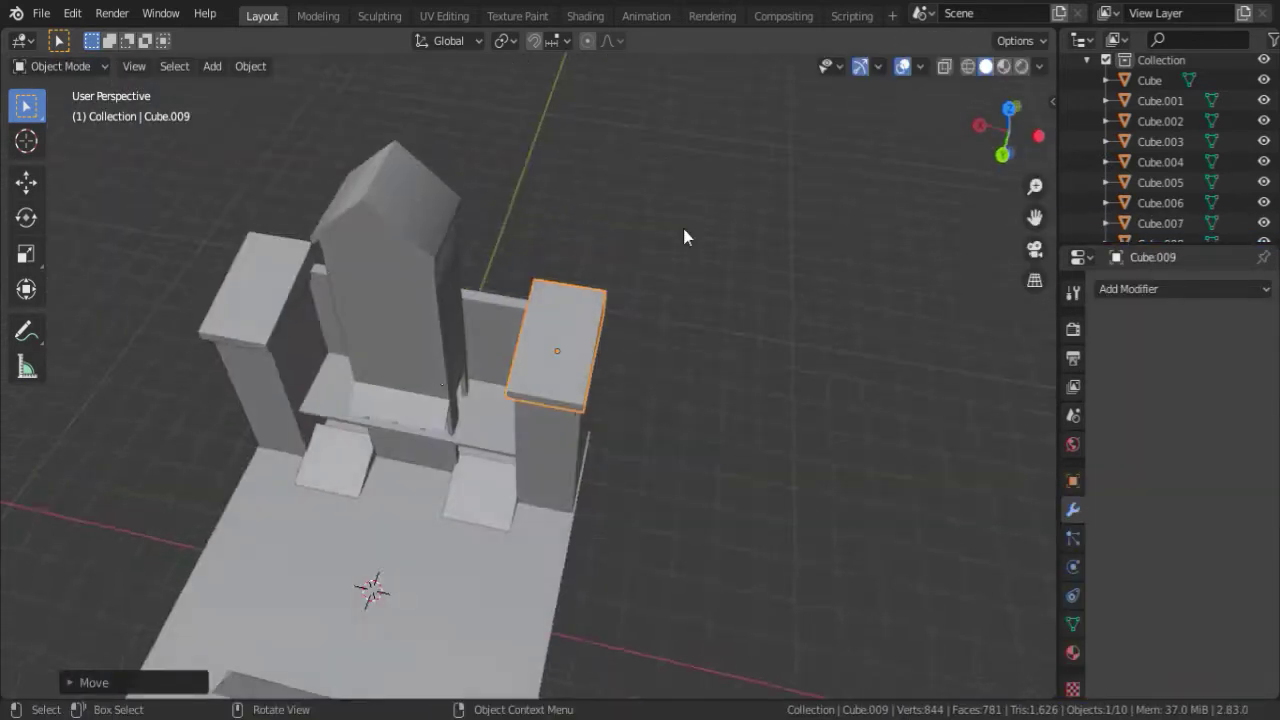
Duplicate the tall block along X and place a loop cut on it.
{"action": "middle_click_drag", "start_coordinate": [686, 234], "coordinate": [700, 275]}
{"action": "key", "text": "shift+d"}
{"action": "key", "text": "x"}
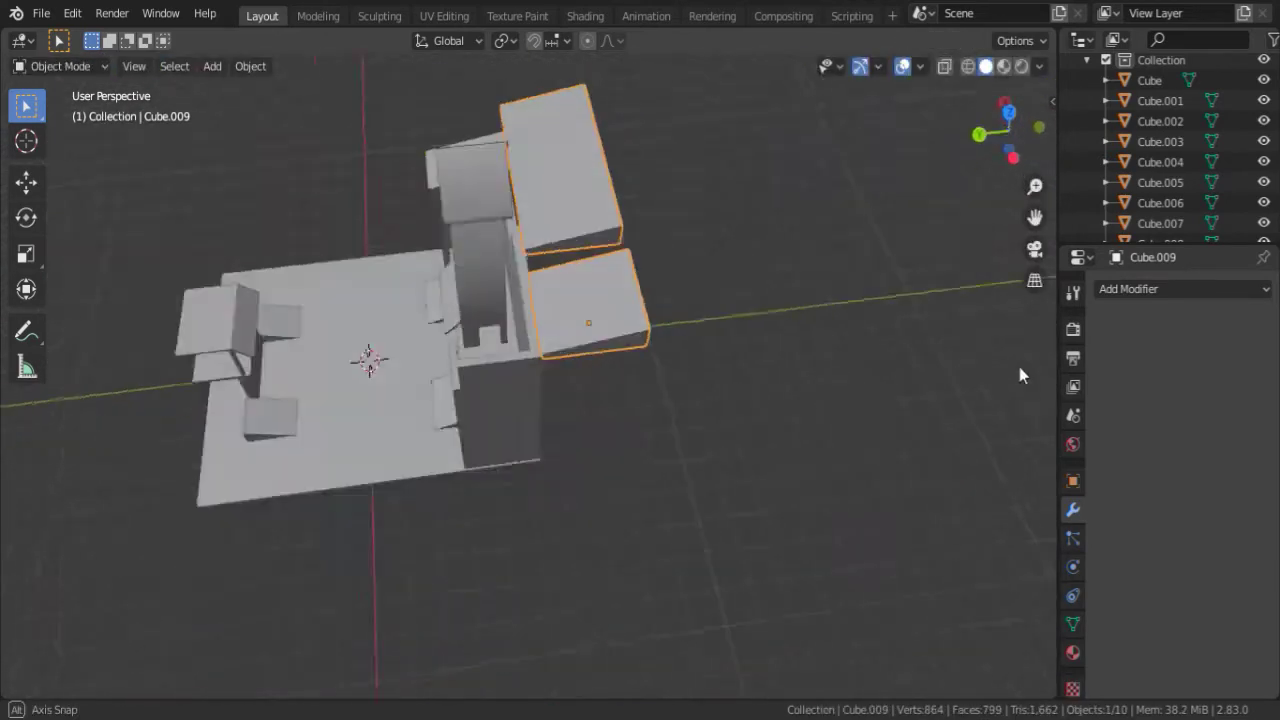
{"action": "left_click", "coordinate": [480, 425]}
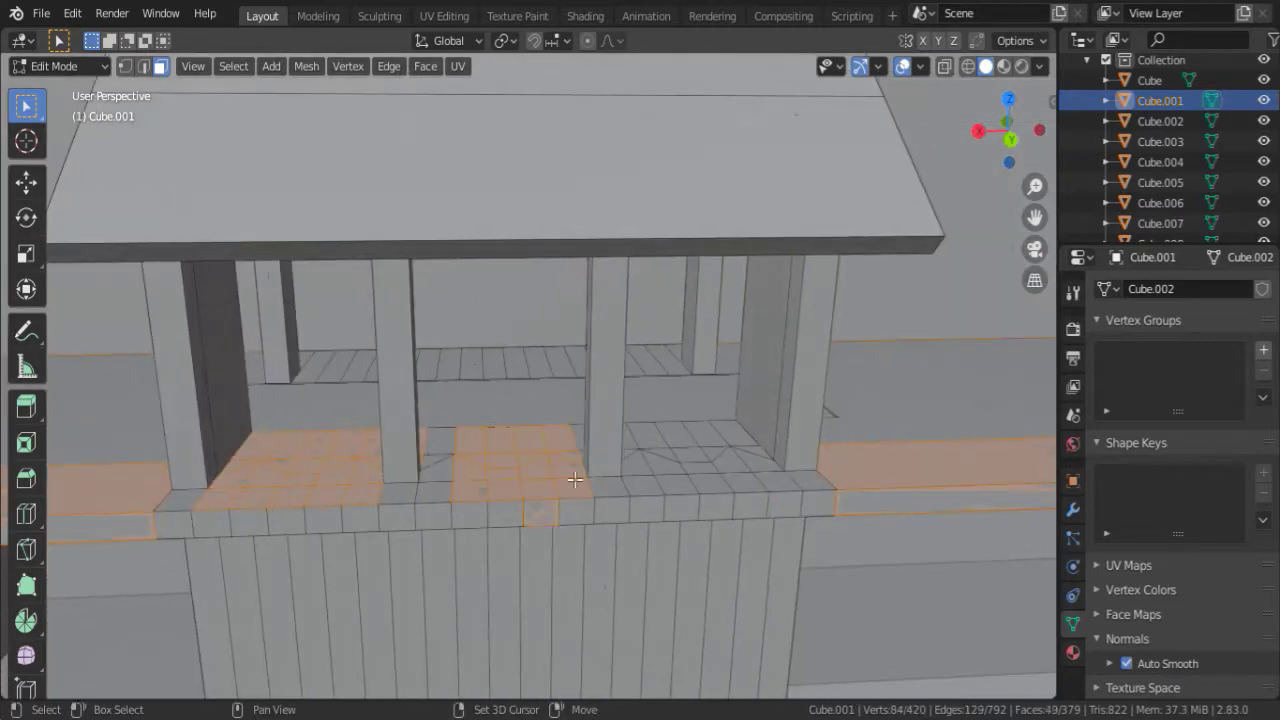
Select the walkway floor faces by the pillar using box and circle selection.
{"action": "left_click", "coordinate": [398, 493], "text": "shift"}
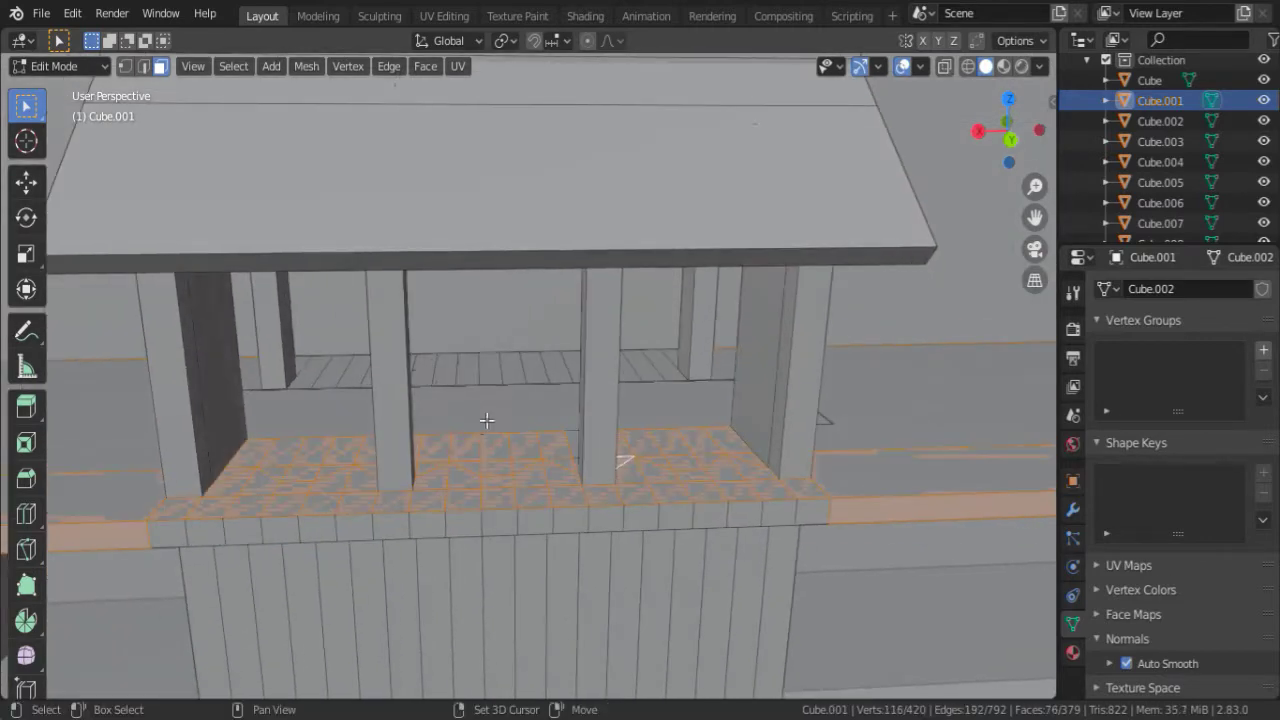
{"action": "left_click", "coordinate": [705, 395], "text": "shift"}
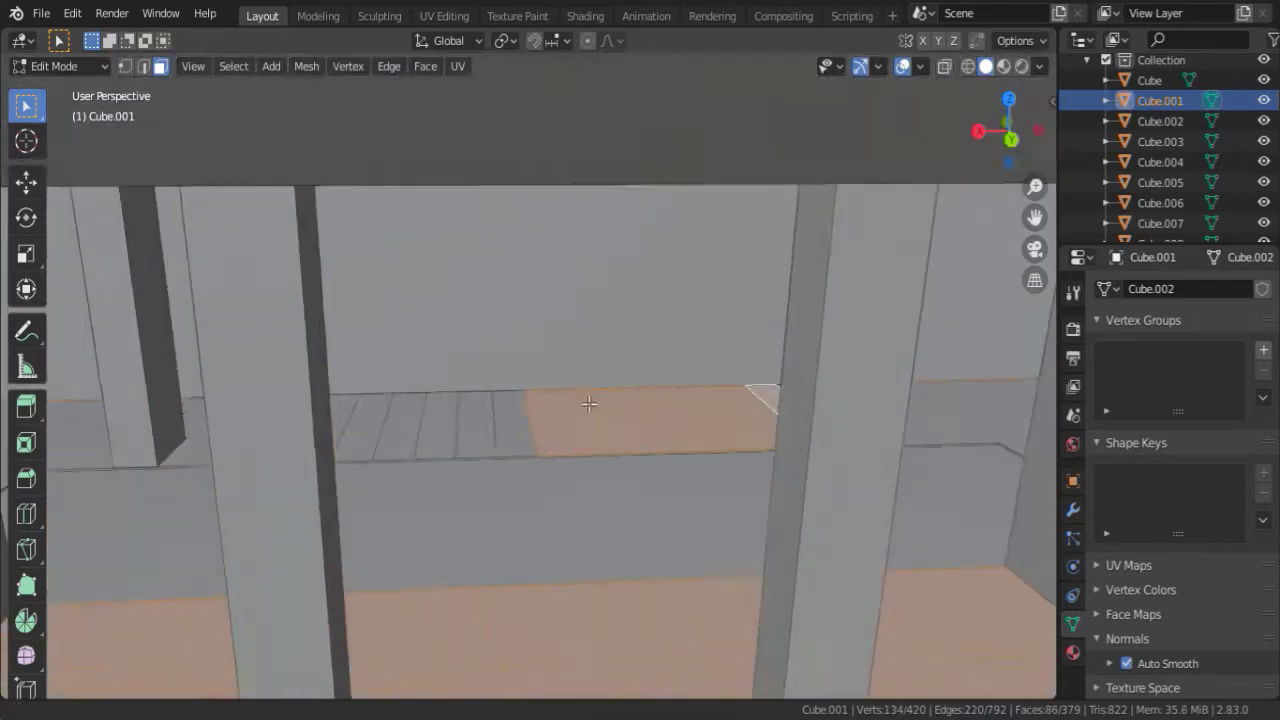
{"action": "middle_click_drag", "start_coordinate": [705, 395], "coordinate": [514, 409]}
{"action": "left_click_drag", "start_coordinate": [443, 434], "coordinate": [486, 491], "text": "shift"}
{"action": "middle_click_drag", "start_coordinate": [512, 391], "coordinate": [614, 423]}
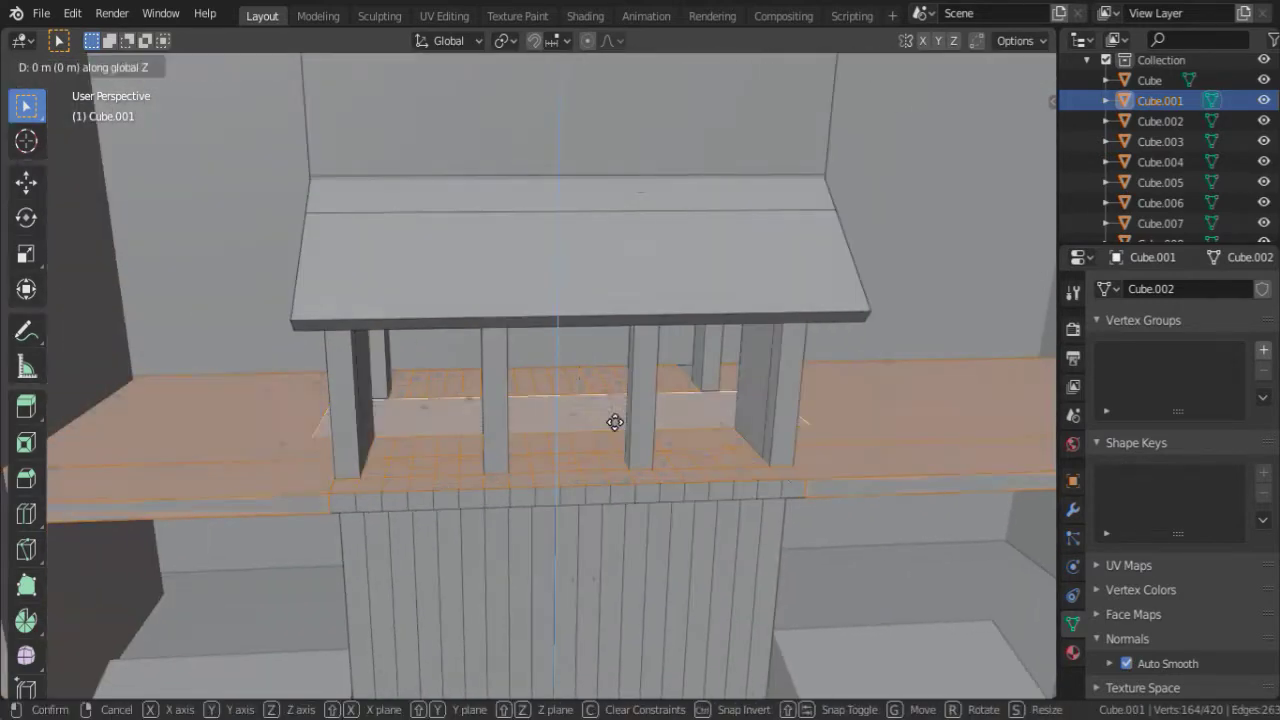
{"action": "key", "text": "c"}
{"action": "left_click_drag", "start_coordinate": [360, 500], "coordinate": [427, 494]}
{"action": "left_click", "coordinate": [594, 490]}
{"action": "key", "text": "Escape"}
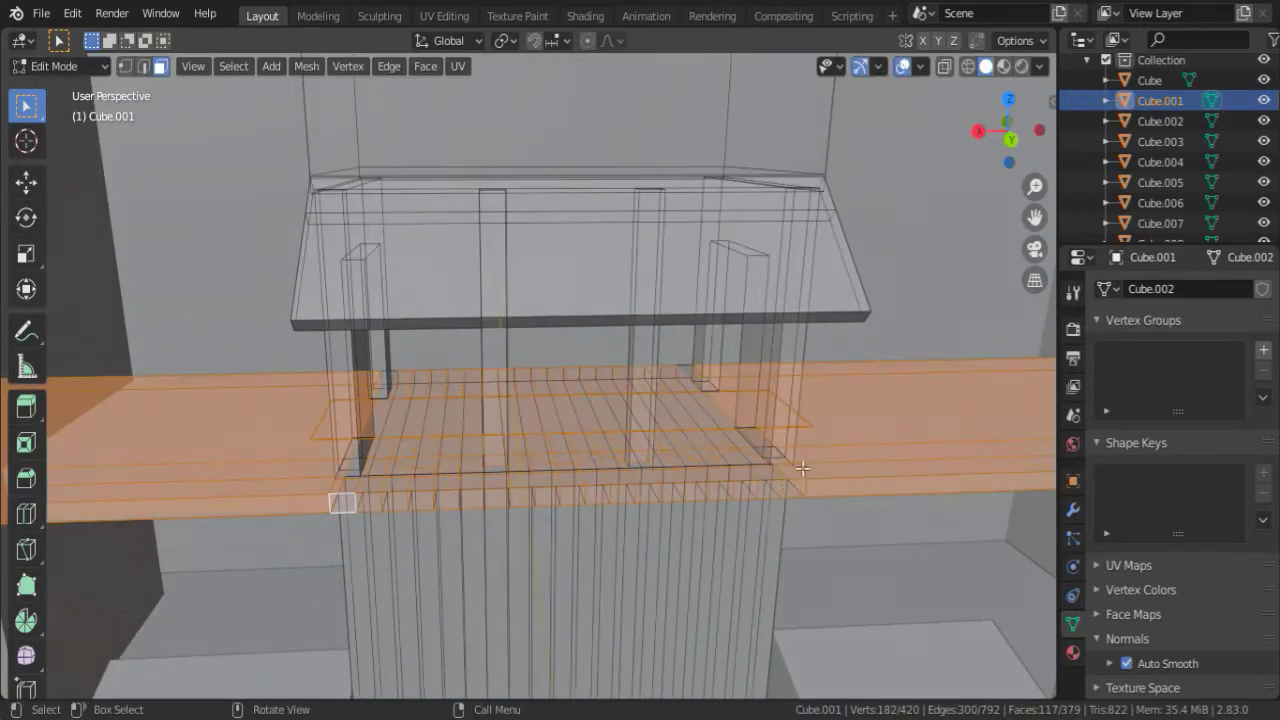
{"action": "middle_click_drag", "start_coordinate": [594, 490], "coordinate": [684, 434]}
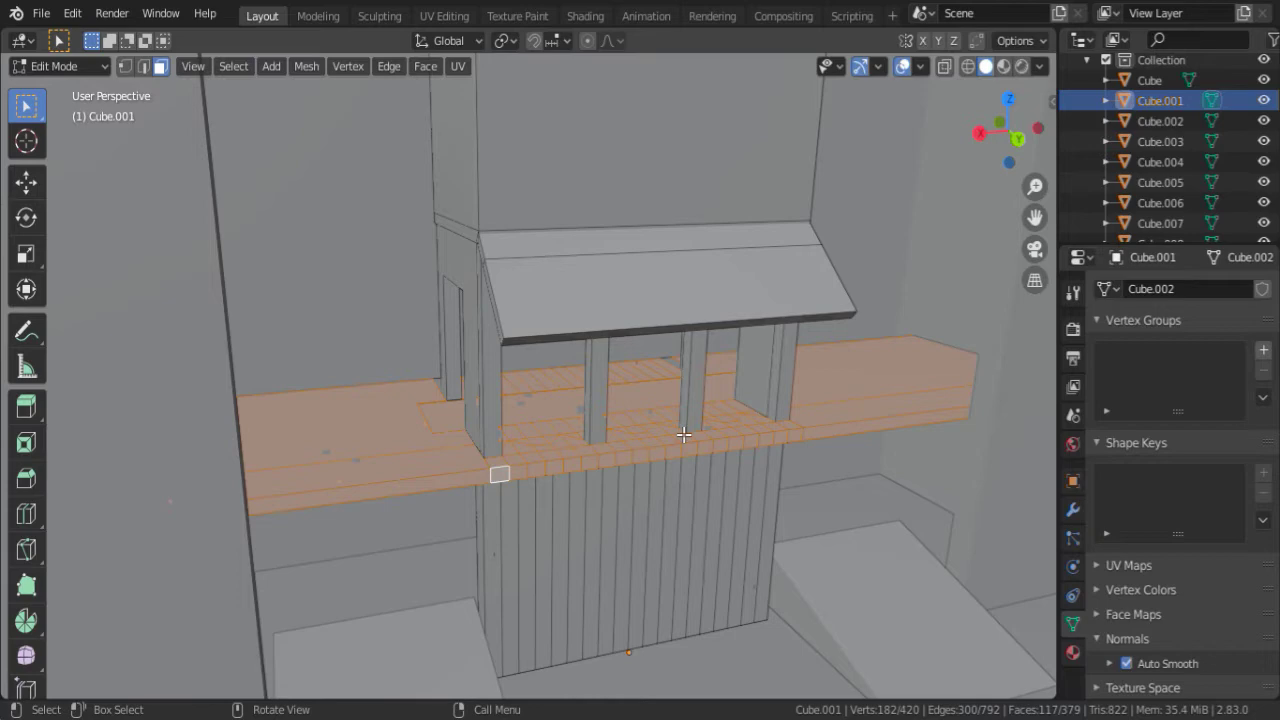
In Object Mode, scale the step block in front of the wall.
{"action": "key", "text": "grave"}
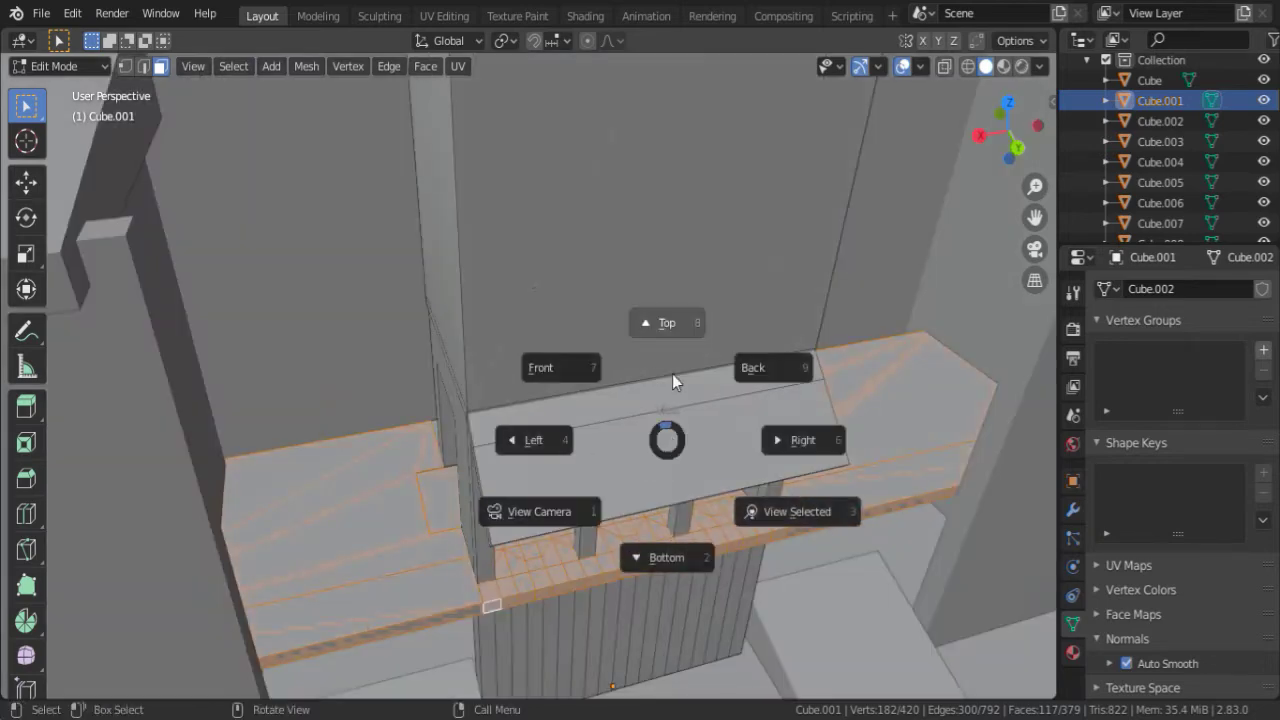
{"action": "key", "text": "Tab"}
{"action": "left_click", "coordinate": [445, 510]}
{"action": "key", "text": "s"}
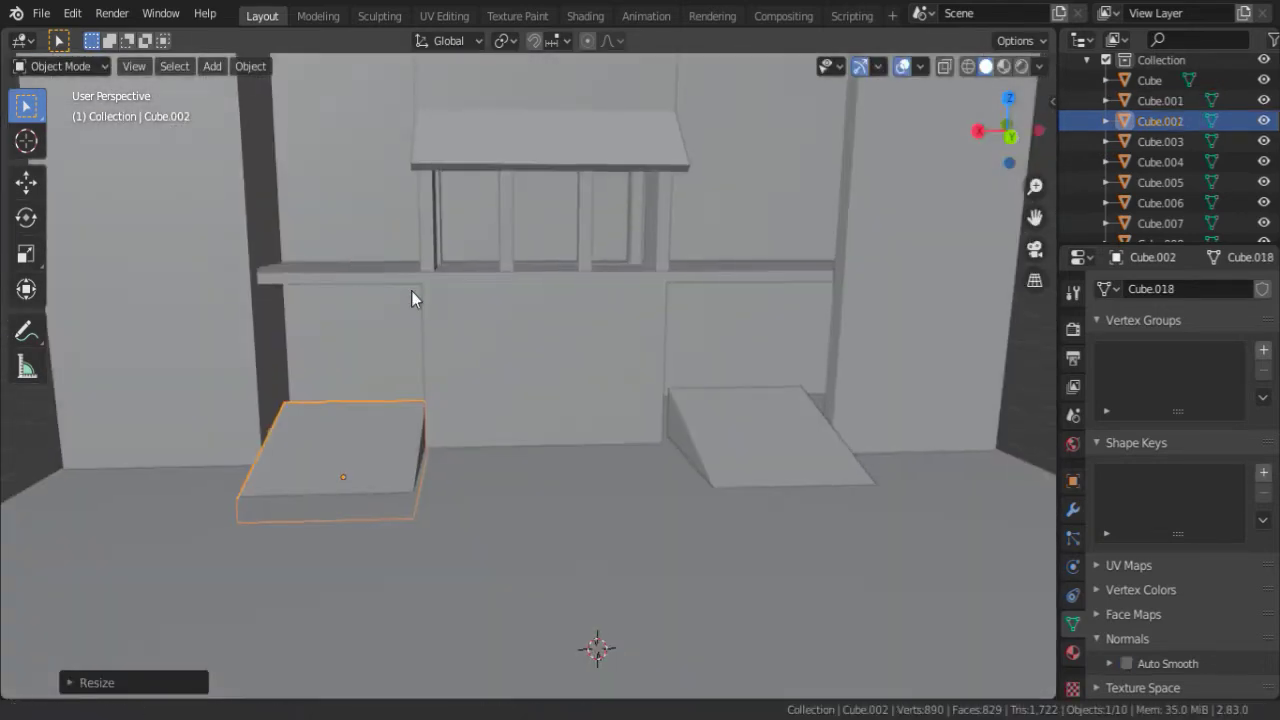
{"action": "left_click", "coordinate": [411, 290]}
{"action": "key", "text": "g"}
In Edit Mode, select the covered walkway's bottom-edge faces.
{"action": "left_click", "coordinate": [508, 159]}
{"action": "key", "text": "Tab"}
{"action": "scroll", "coordinate": [549, 433], "scroll_direction": "up", "scroll_amount": 5}
{"action": "middle_click_drag", "start_coordinate": [549, 433], "coordinate": [544, 437]}
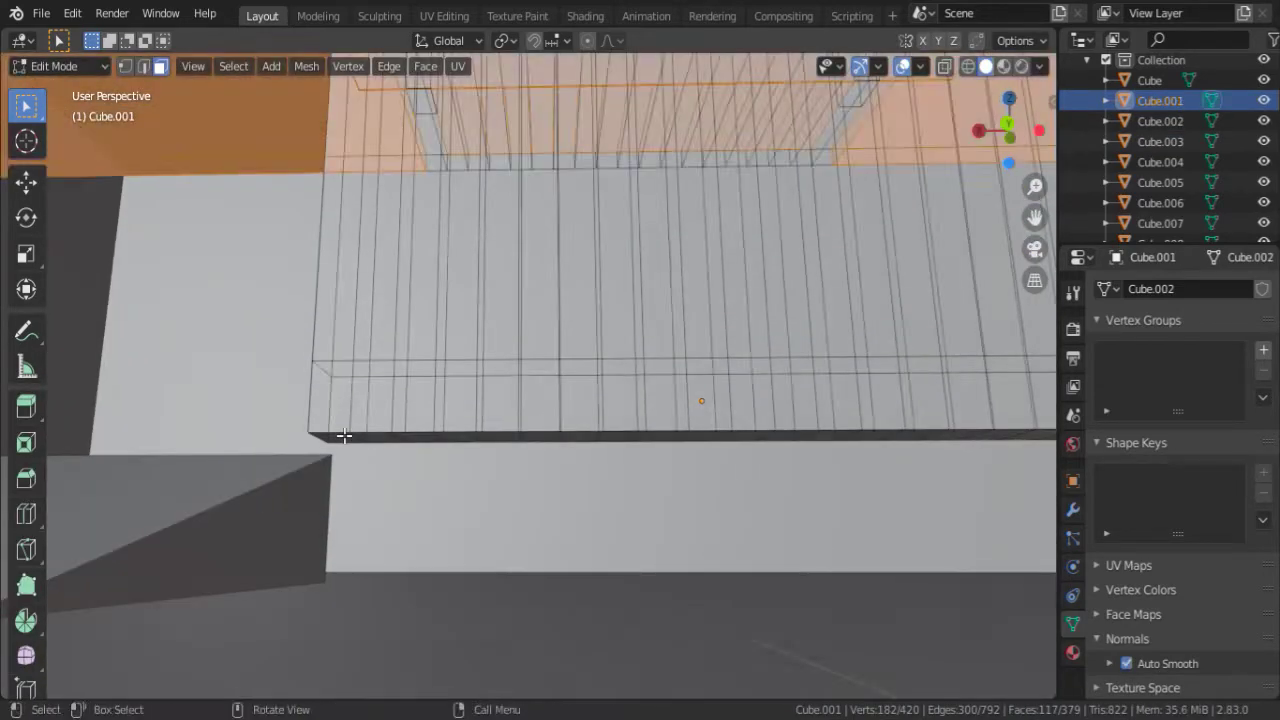
{"action": "key", "text": "c"}
{"action": "left_click", "coordinate": [544, 437]}
{"action": "middle_click_drag", "start_coordinate": [970, 429], "coordinate": [600, 440], "text": "shift"}
{"action": "left_click_drag", "start_coordinate": [586, 372], "coordinate": [644, 466]}
{"action": "key", "text": "KP_Decimal"}
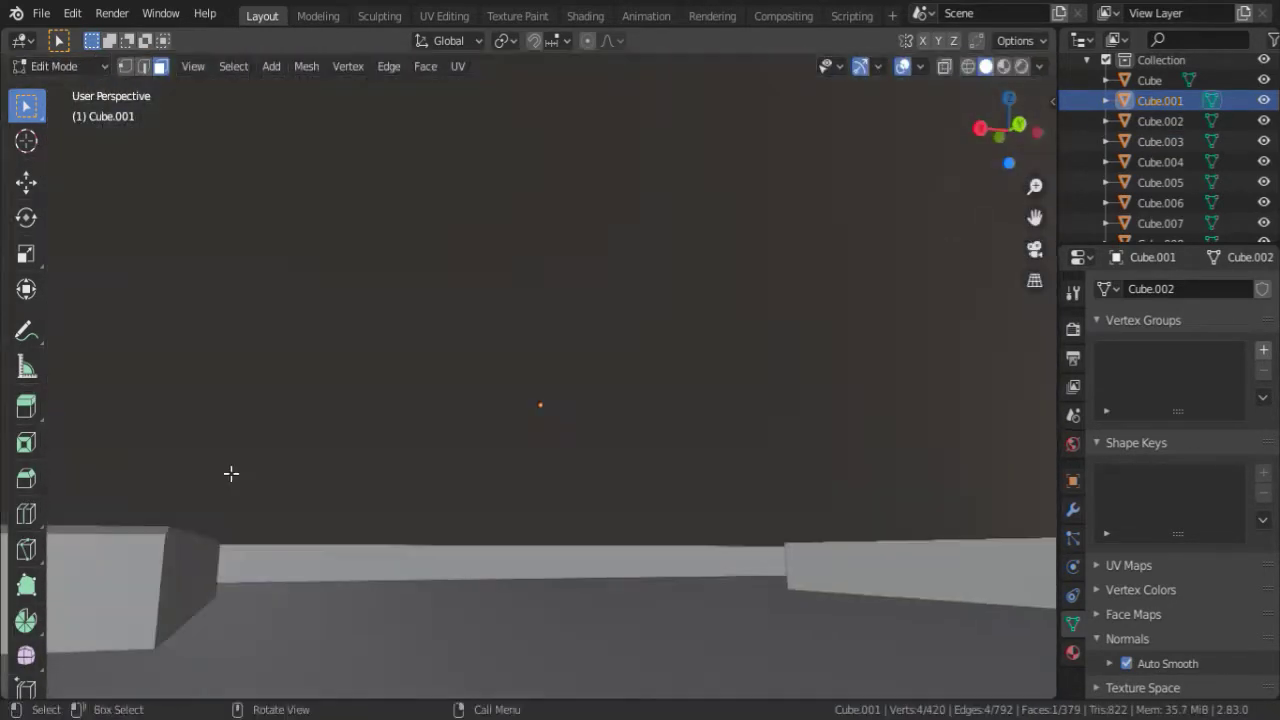
{"action": "scroll", "coordinate": [231, 473], "scroll_direction": "down", "scroll_amount": 4}
{"action": "key", "text": "c"}
{"action": "left_click", "coordinate": [173, 440]}
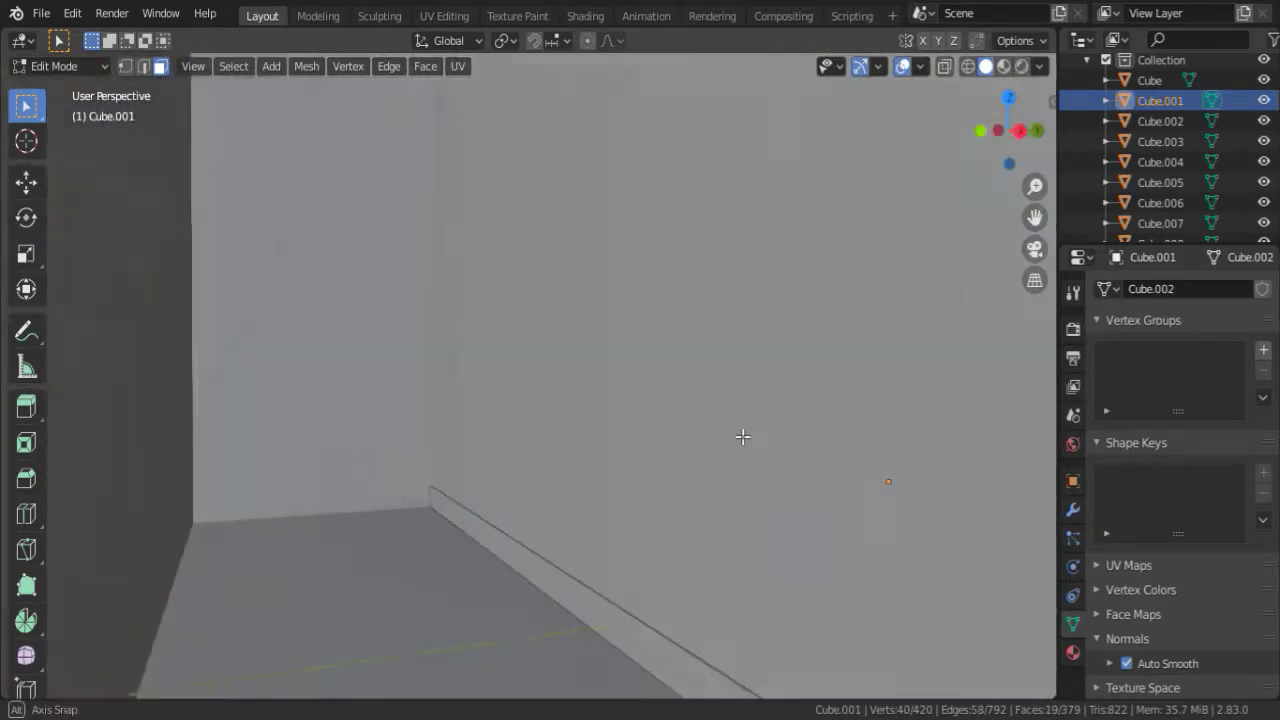
Return to Object Mode, save the fort as Mini2Fort.blend, and select the side wall.
{"action": "scroll", "coordinate": [550, 418], "scroll_direction": "down", "scroll_amount": 5}
{"action": "key", "text": "g"}
{"action": "key", "text": "z"}
{"action": "left_click", "coordinate": [623, 443]}
{"action": "key", "text": "Tab"}
{"action": "key", "text": "ctrl+s"}
{"action": "mouse_move", "coordinate": [577, 171]}
{"action": "middle_mouse_down"}
{"action": "mouse_move", "coordinate": [497, 259]}
{"action": "mouse_move", "coordinate": [368, 266]}
{"action": "mouse_move", "coordinate": [461, 172]}
{"action": "middle_mouse_up"}
{"action": "left_click", "coordinate": [510, 300]}
Duplicate the side wall and scale the copy along X into a thin slab.
{"action": "key", "text": "shift+d"}
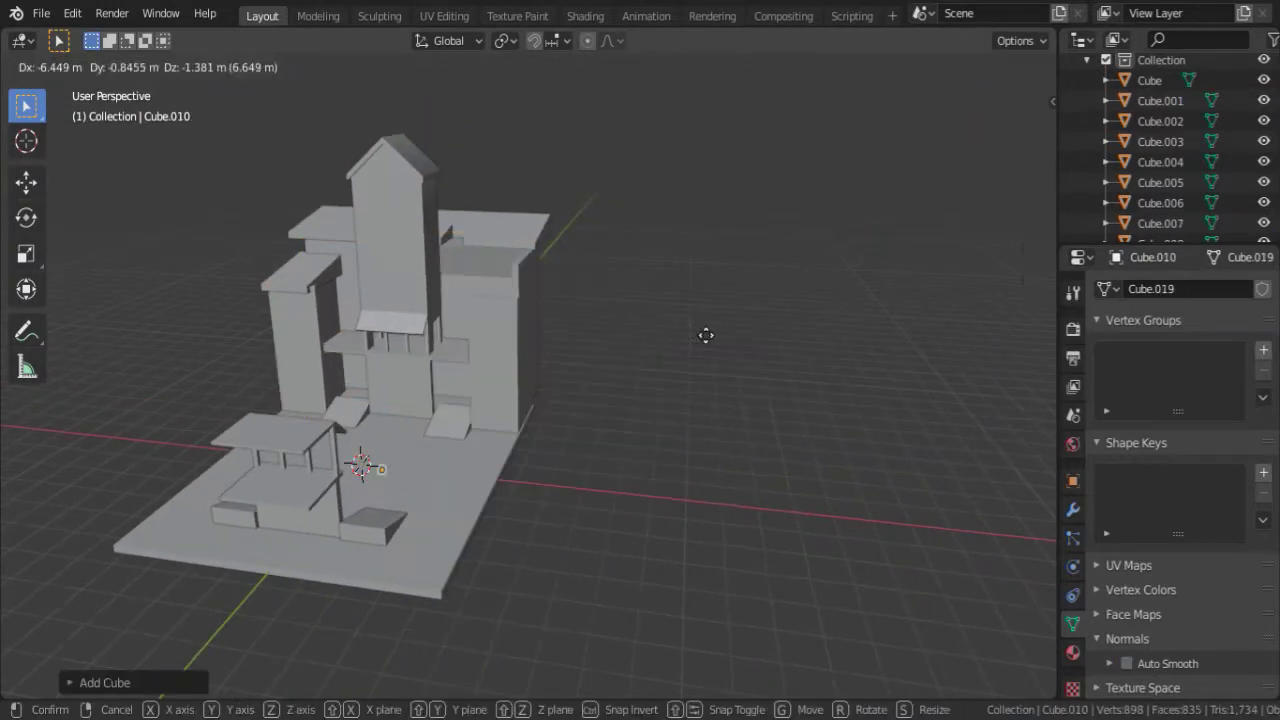
{"action": "left_click", "coordinate": [706, 335]}
{"action": "mouse_move", "coordinate": [706, 335]}
{"action": "middle_mouse_down"}
{"action": "mouse_move", "coordinate": [271, 438]}
{"action": "mouse_move", "coordinate": [551, 449]}
{"action": "mouse_move", "coordinate": [482, 423]}
{"action": "middle_mouse_up"}
{"action": "key", "text": "s"}
{"action": "key", "text": "x"}
{"action": "left_click", "coordinate": [551, 449]}
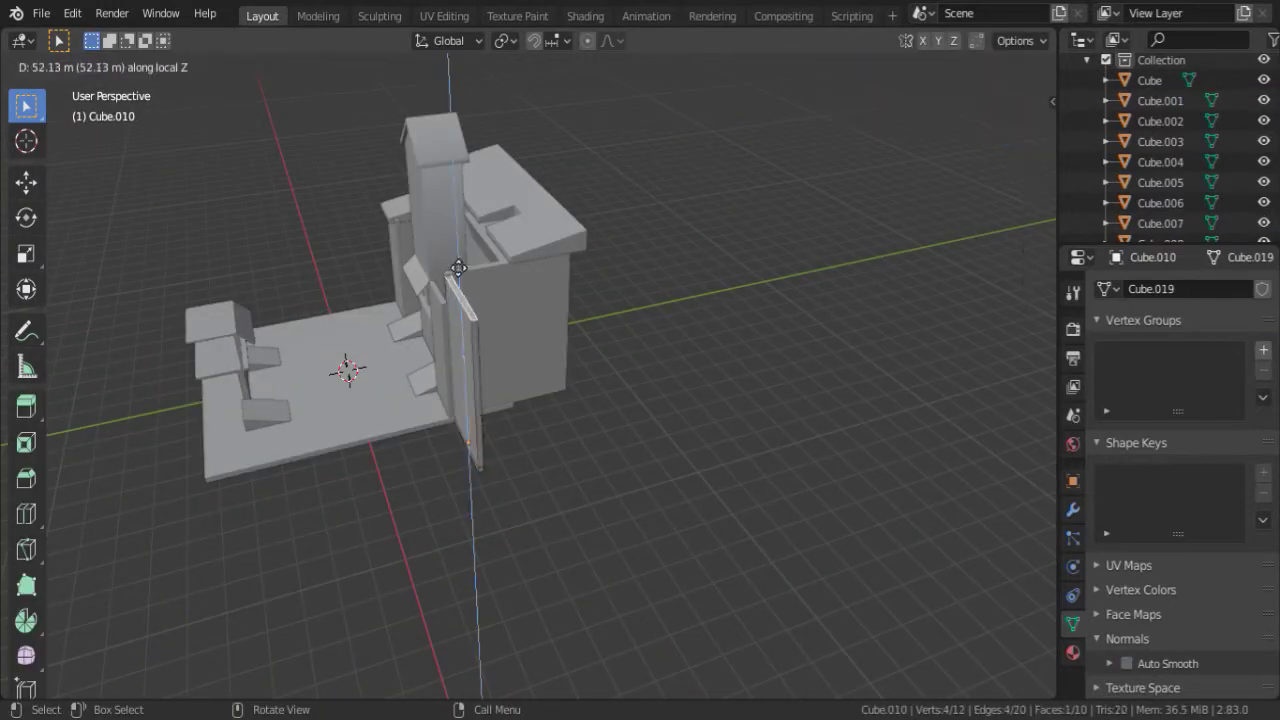
Move the new block up and along Y beside the fort's tall tower.
{"action": "left_click", "coordinate": [504, 62]}
{"action": "middle_click_drag", "start_coordinate": [504, 62], "coordinate": [537, 431]}
{"action": "left_click", "coordinate": [579, 489]}
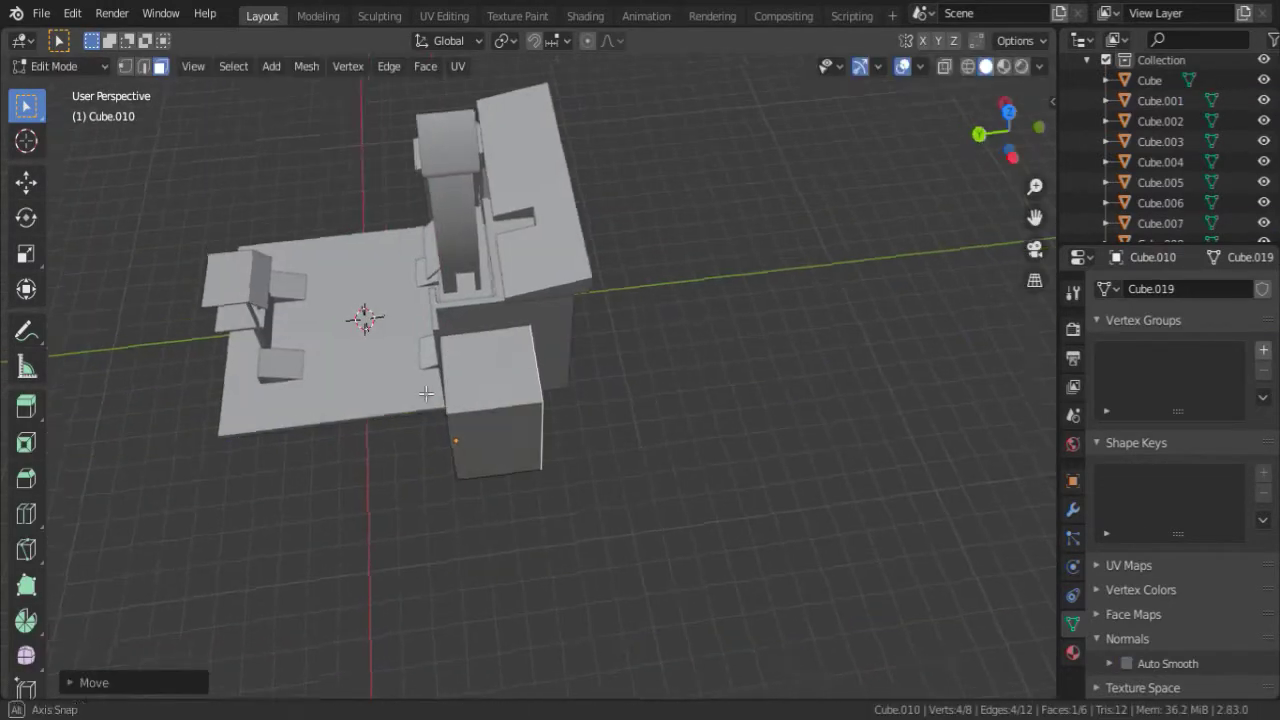
{"action": "middle_click_drag", "start_coordinate": [579, 489], "coordinate": [634, 389]}
{"action": "key", "text": "g"}
{"action": "key", "text": "y"}
{"action": "left_click", "coordinate": [634, 389]}
{"action": "key", "text": "Tab"}
{"action": "scroll", "coordinate": [673, 404], "scroll_direction": "up", "scroll_amount": 3}
{"action": "middle_click", "coordinate": [349, 235], "text": "alt"}
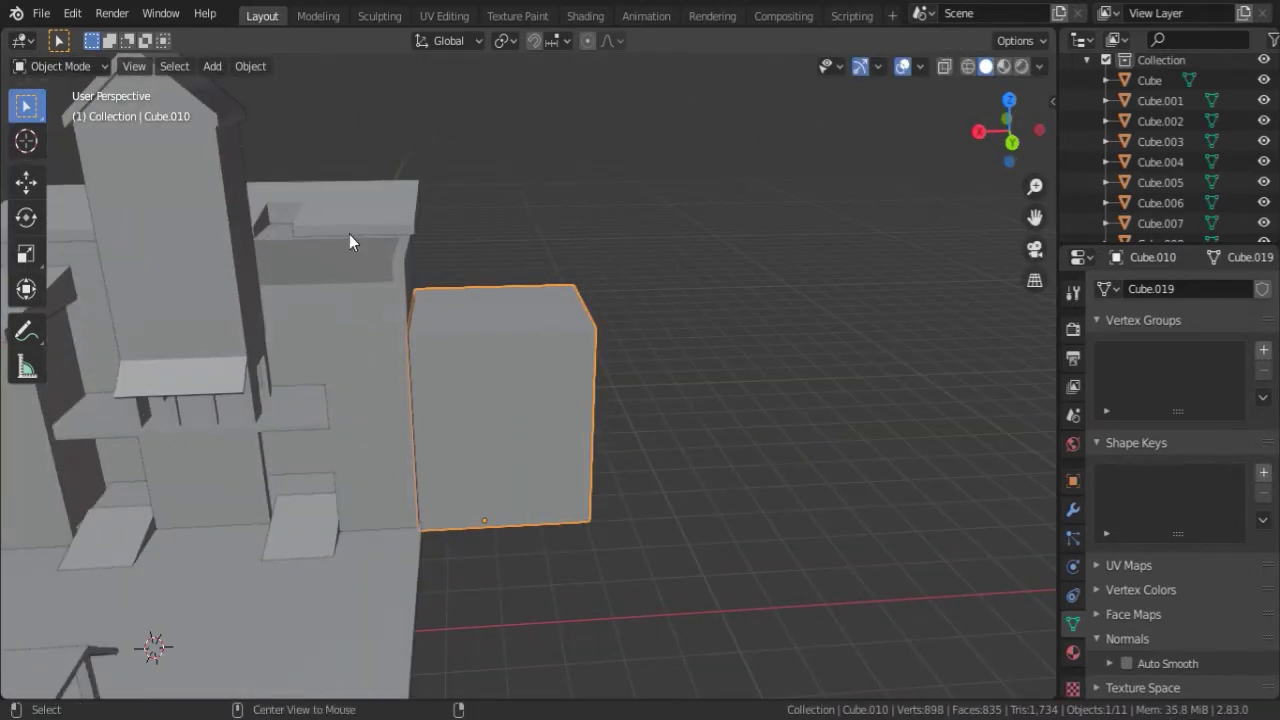
Rotate the roof on Y, separate it into its own object, and move it.
{"action": "key", "text": "r"}
{"action": "key", "text": "y"}
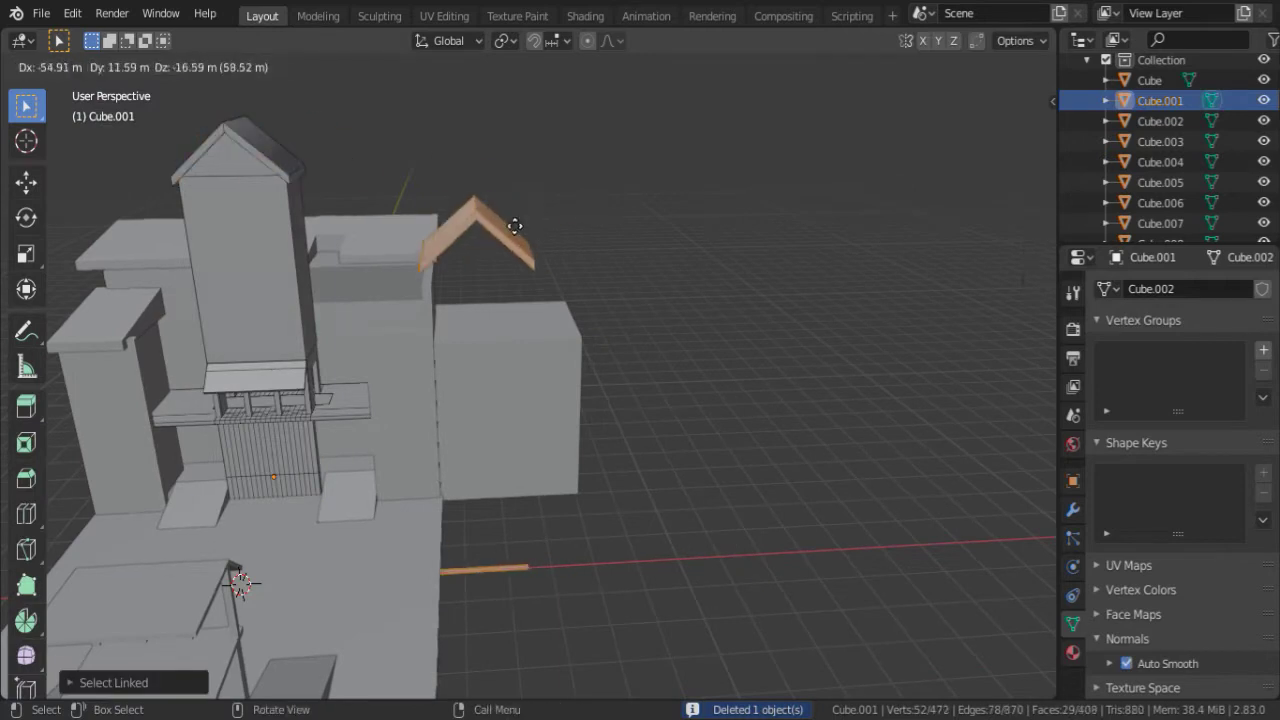
{"action": "key", "text": "p"}
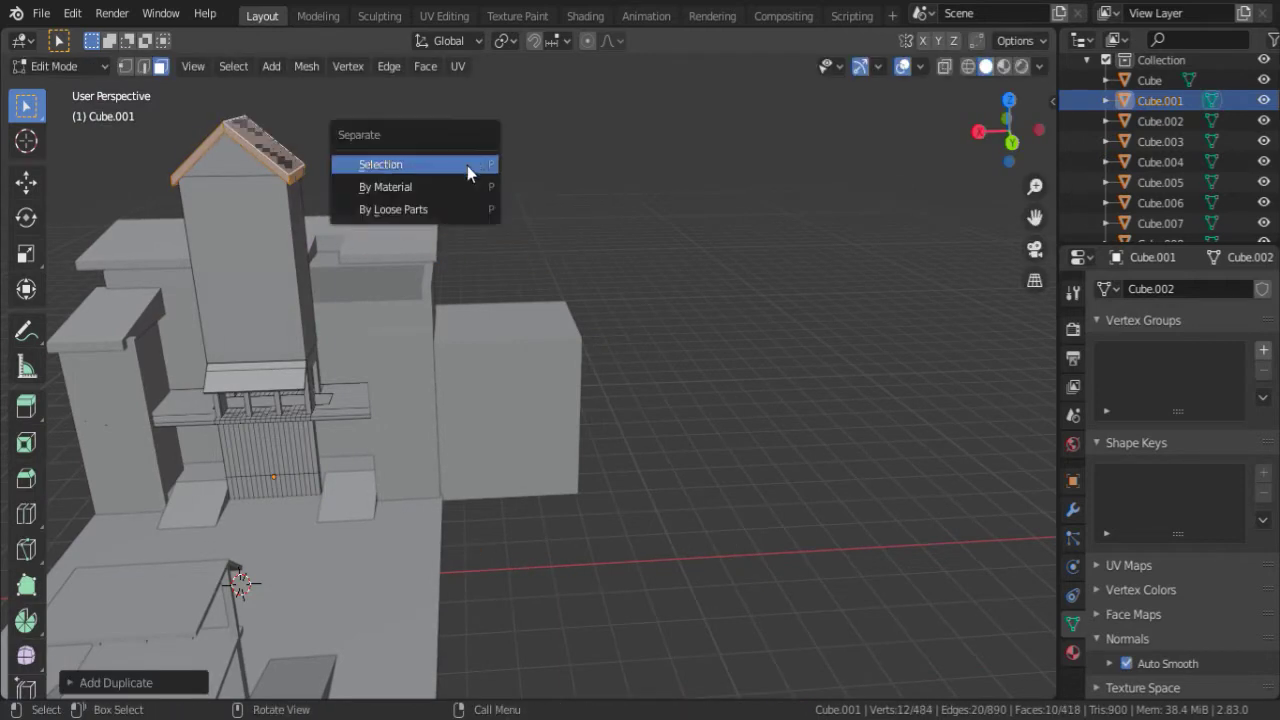
{"action": "left_click", "coordinate": [467, 165]}
{"action": "key", "text": "Tab"}
{"action": "key", "text": "g"}
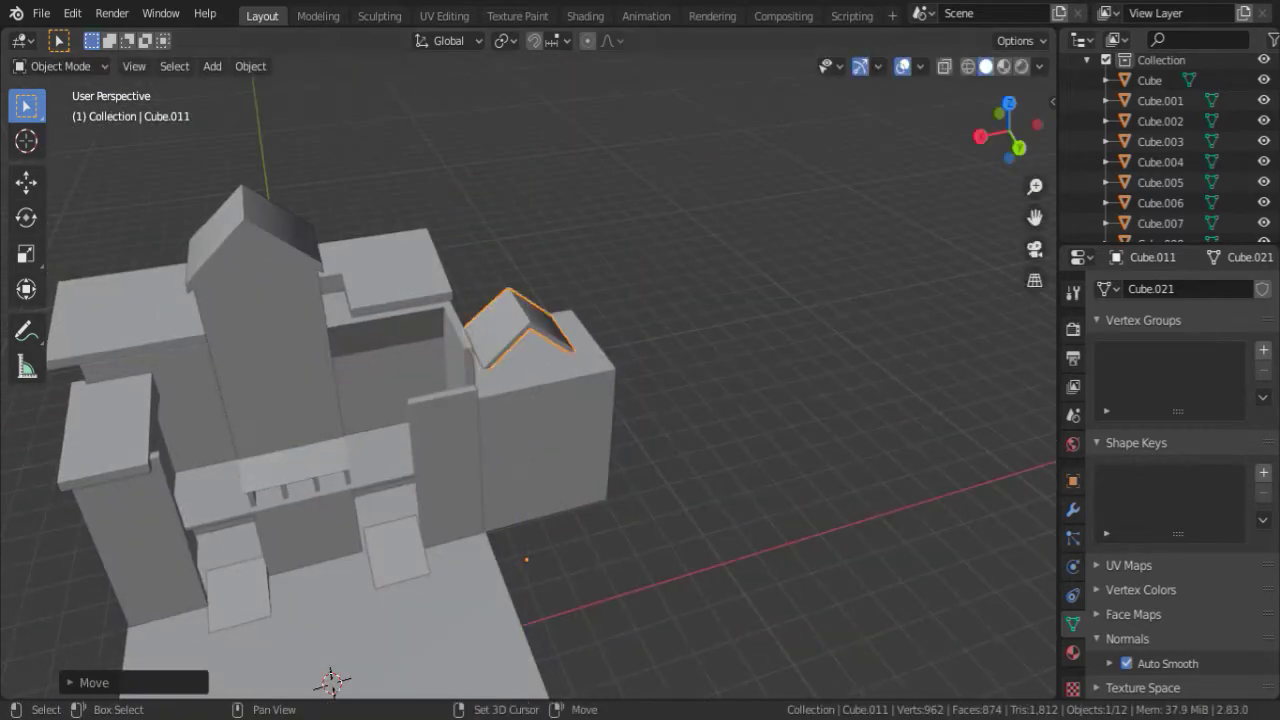
Scale the roof along Z to fit on top of the box.
{"action": "key", "text": "s"}
{"action": "key", "text": "z"}
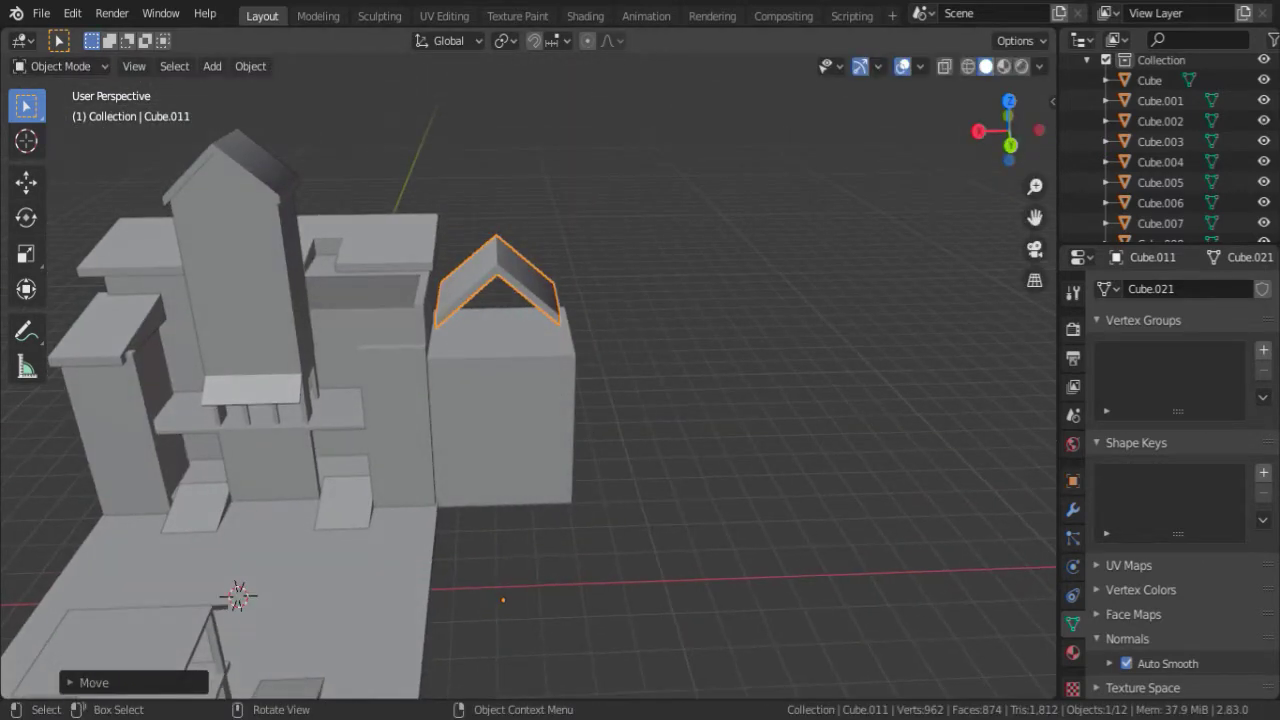
{"action": "key", "text": "s"}
{"action": "key", "text": "z"}
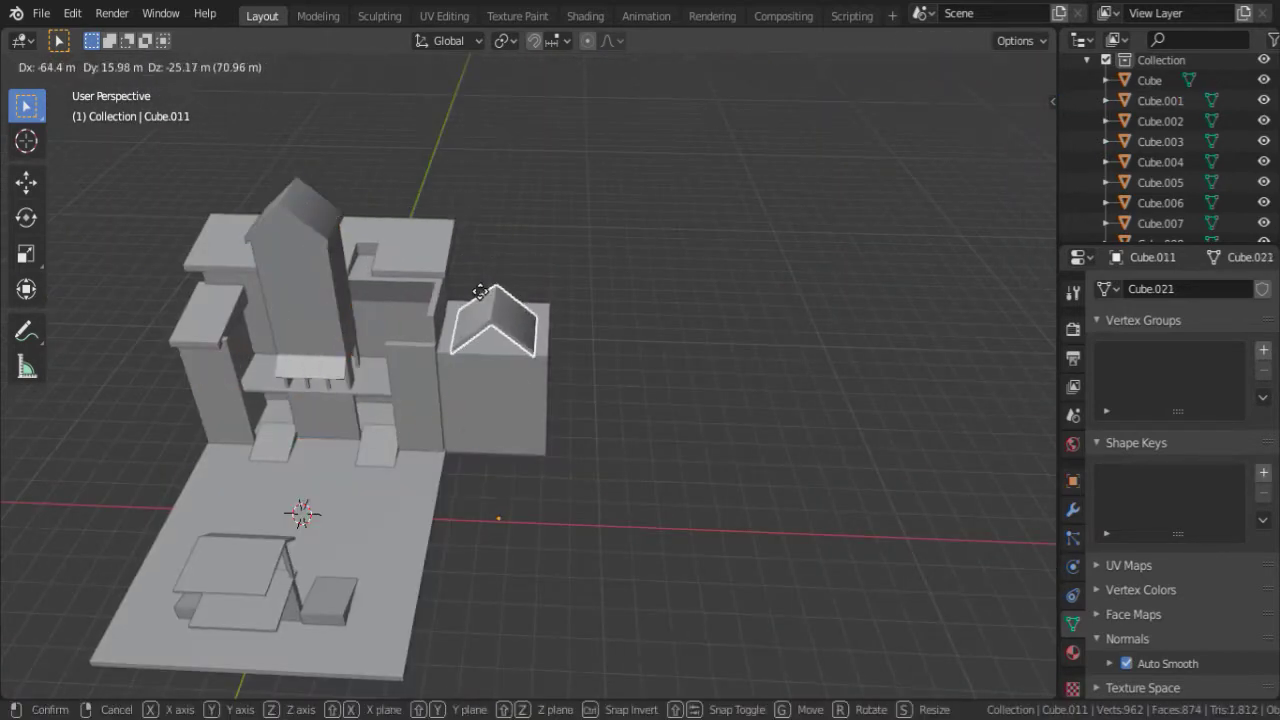
{"action": "key", "text": "KP_7"}
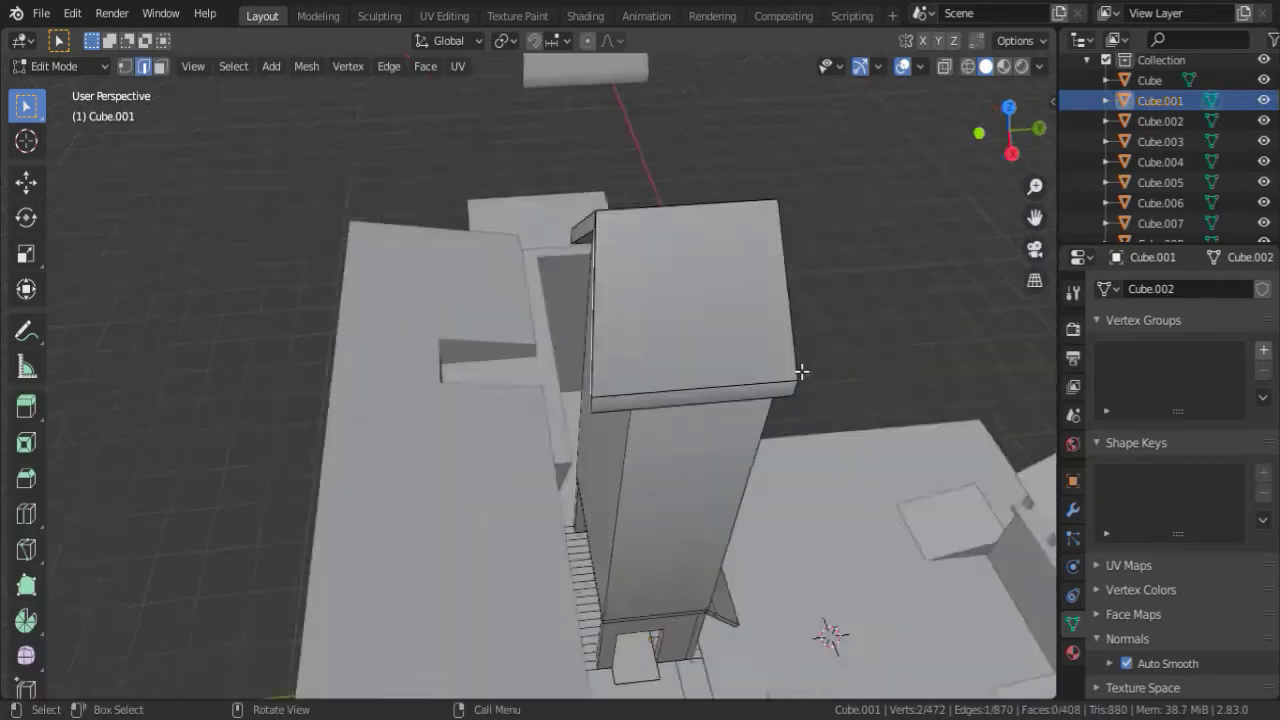
{"action": "middle_click_drag", "start_coordinate": [677, 334], "coordinate": [751, 371]}
Scale the house block's height along Z and shift it along X against the fort.
{"action": "key", "text": "g"}
{"action": "key", "text": "x"}
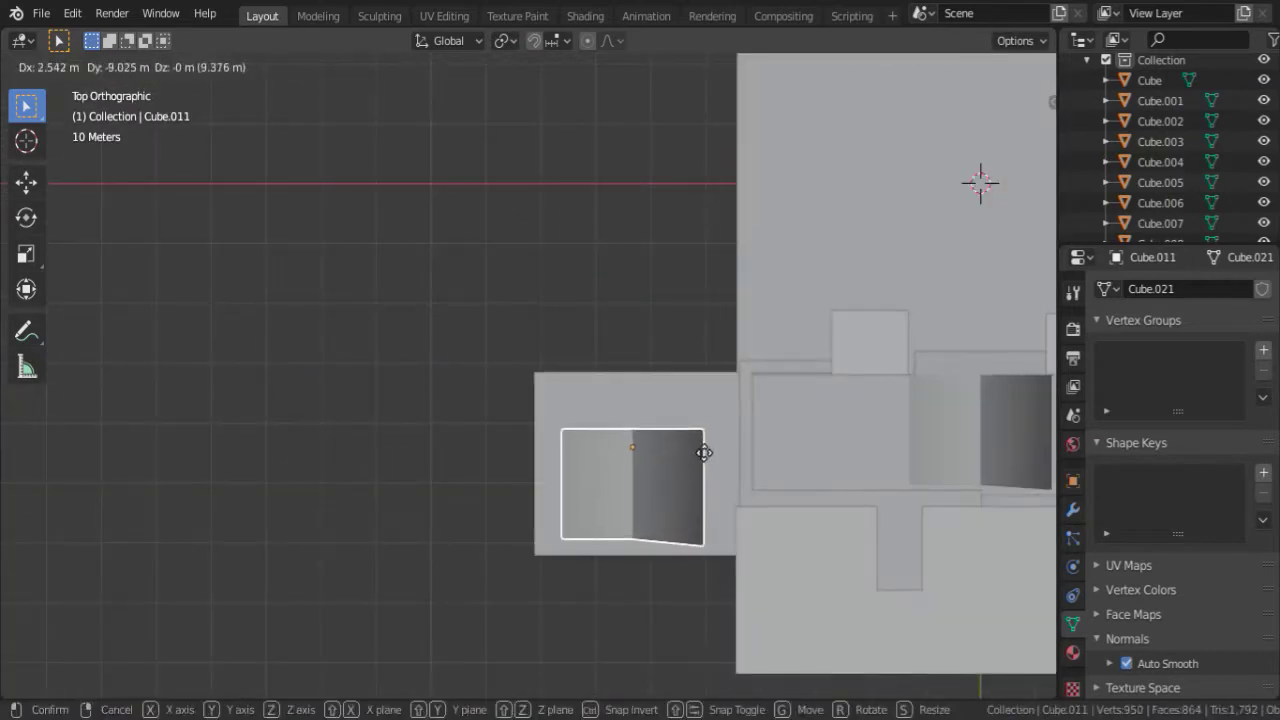
{"action": "key", "text": "s"}
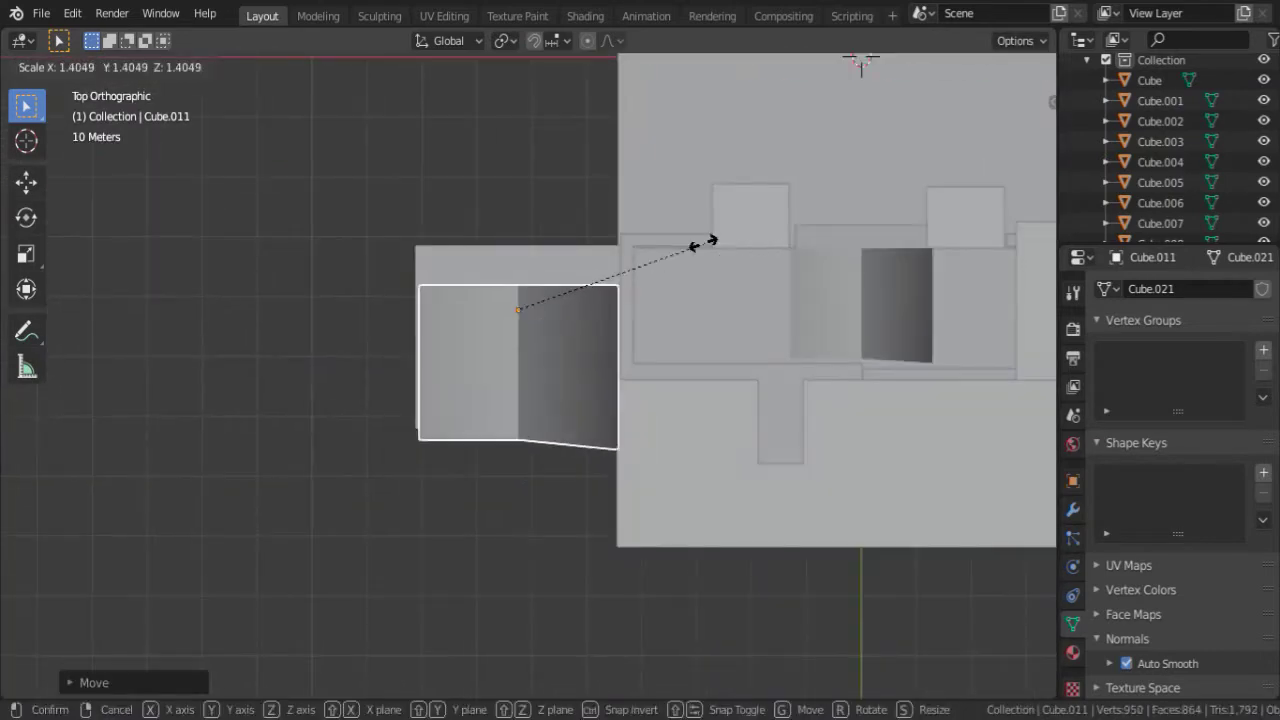
{"action": "key", "text": "z"}
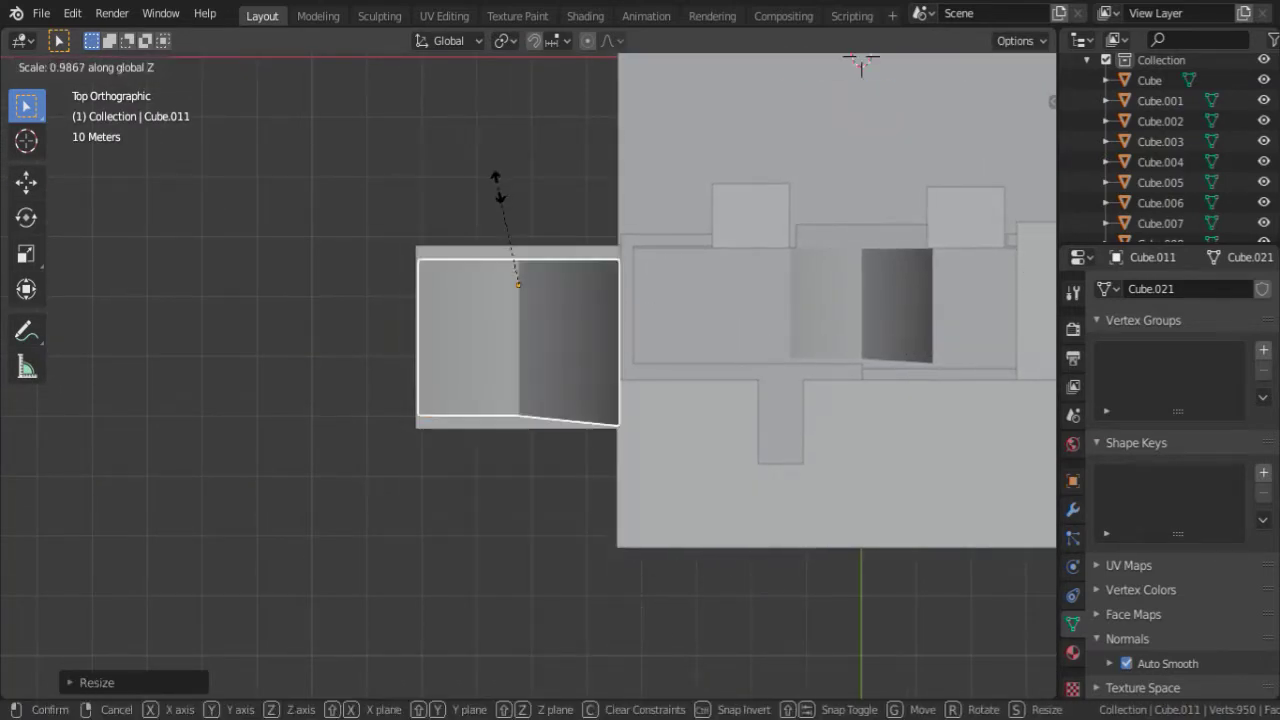
{"action": "left_click", "coordinate": [433, 313]}
{"action": "key", "text": "g"}
{"action": "key", "text": "x"}
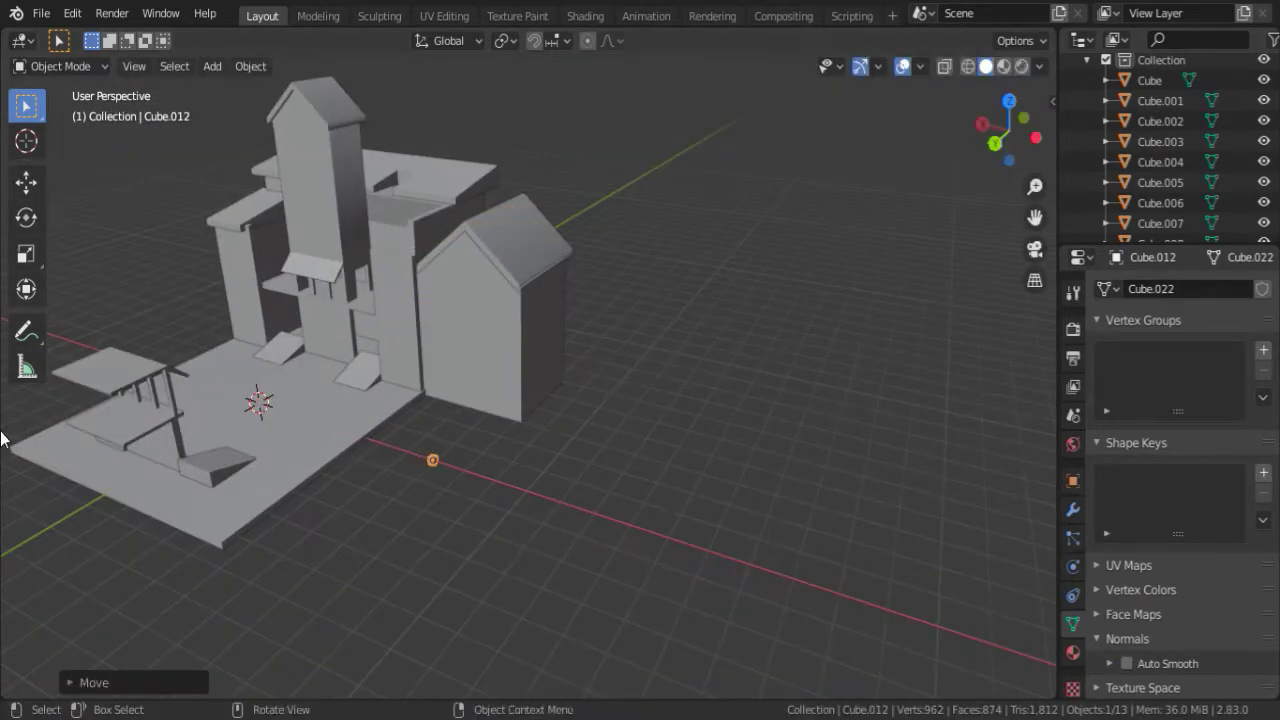
Shape the new box into a thin door-sized panel and raise it against the house front.
{"action": "key", "text": "s"}
{"action": "key", "text": "y"}
{"action": "key", "text": "Return"}
{"action": "key", "text": "s"}
{"action": "key", "text": "z"}
{"action": "key", "text": "Return"}
{"action": "key", "text": "g"}
{"action": "key", "text": "z"}
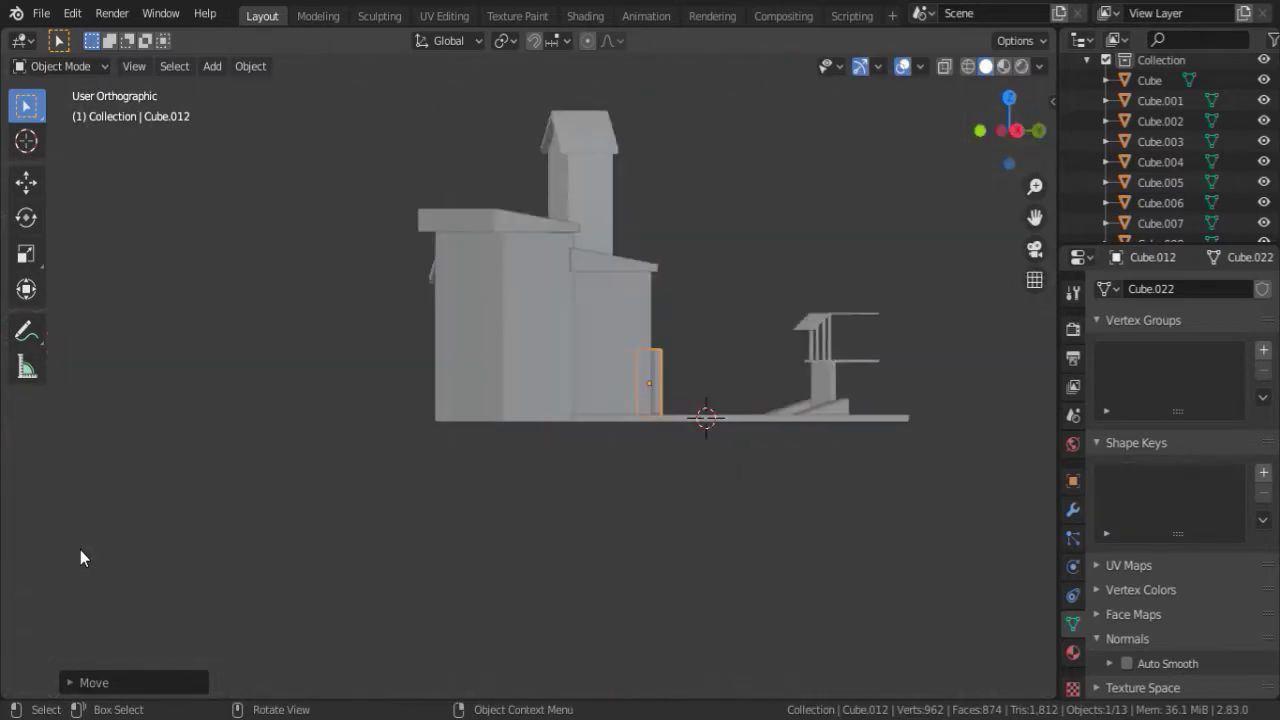
{"action": "left_click", "coordinate": [408, 62]}
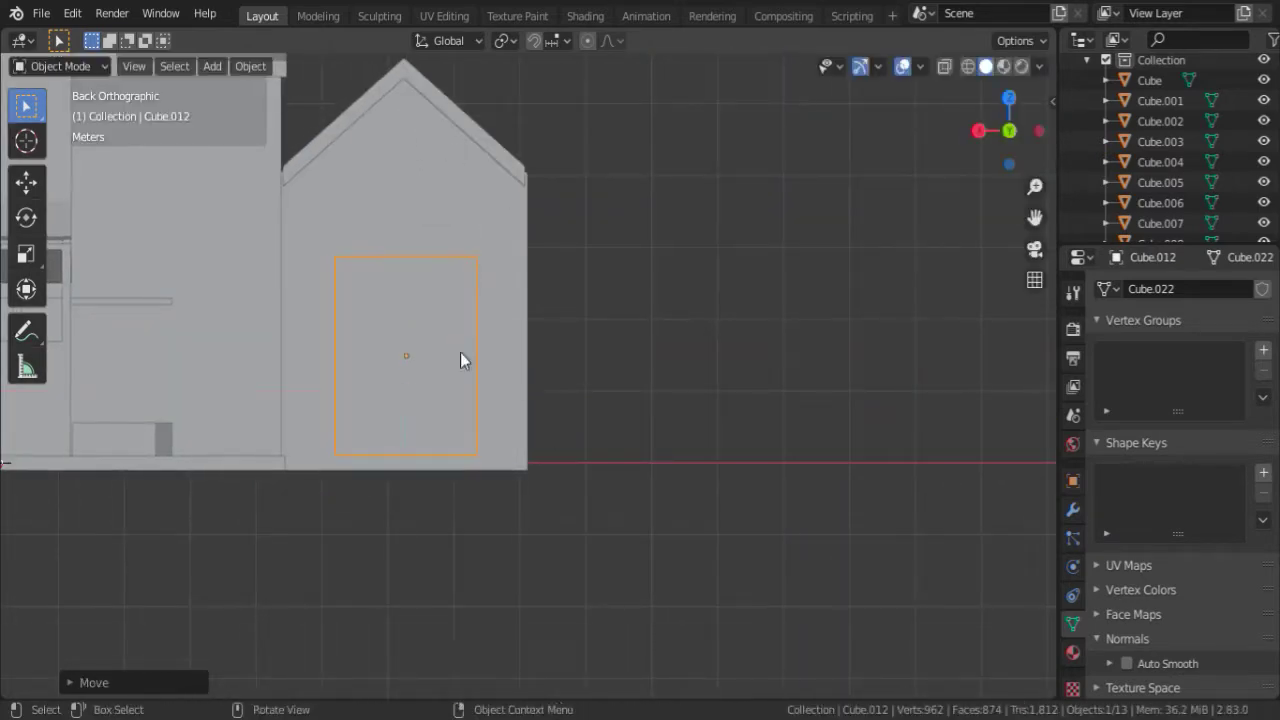
{"action": "key", "text": "s"}
{"action": "key", "text": "y"}
{"action": "key", "text": "Return"}
Add a Boolean Difference modifier to the house using the door box and apply it.
{"action": "middle_click_drag", "start_coordinate": [370, 577], "coordinate": [400, 357]}
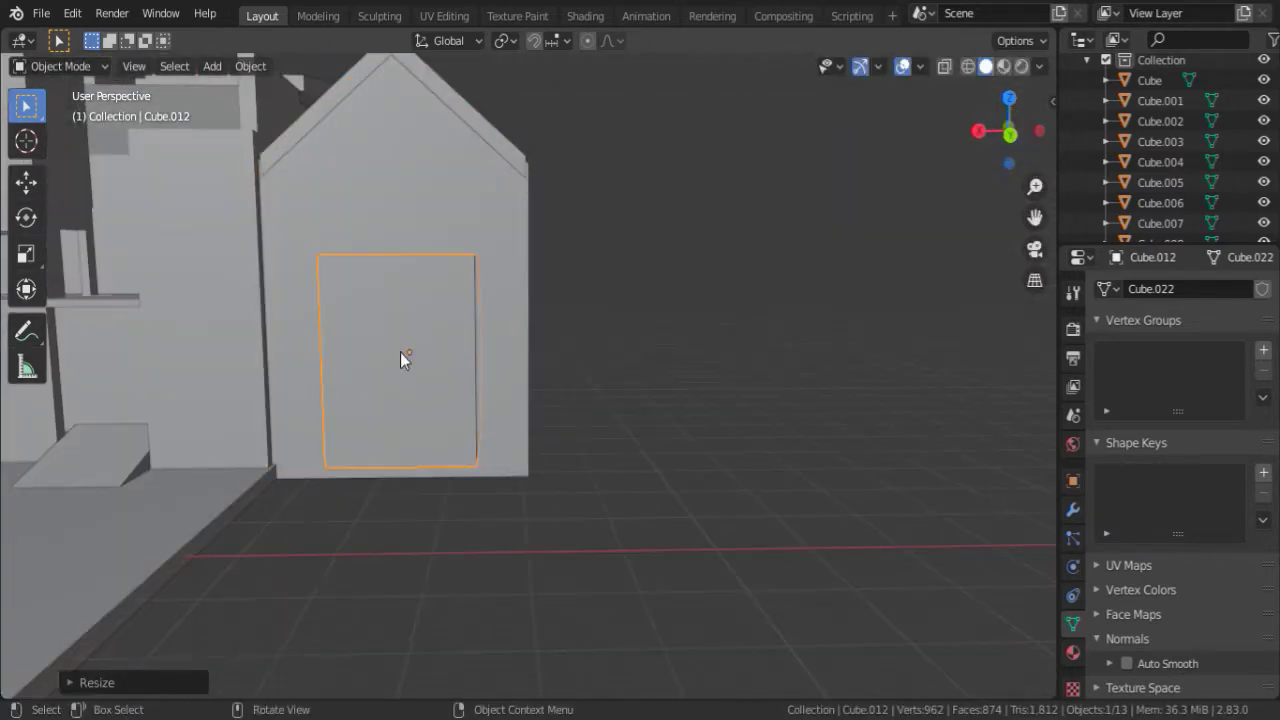
{"action": "left_click", "coordinate": [400, 357]}
{"action": "left_click", "coordinate": [1073, 509]}
{"action": "left_click", "coordinate": [1183, 289]}
{"action": "scroll", "coordinate": [1200, 180], "scroll_direction": "down", "scroll_amount": 3}
{"action": "left_click", "coordinate": [1160, 223], "text": "shift"}
{"action": "left_click", "coordinate": [1160, 182]}
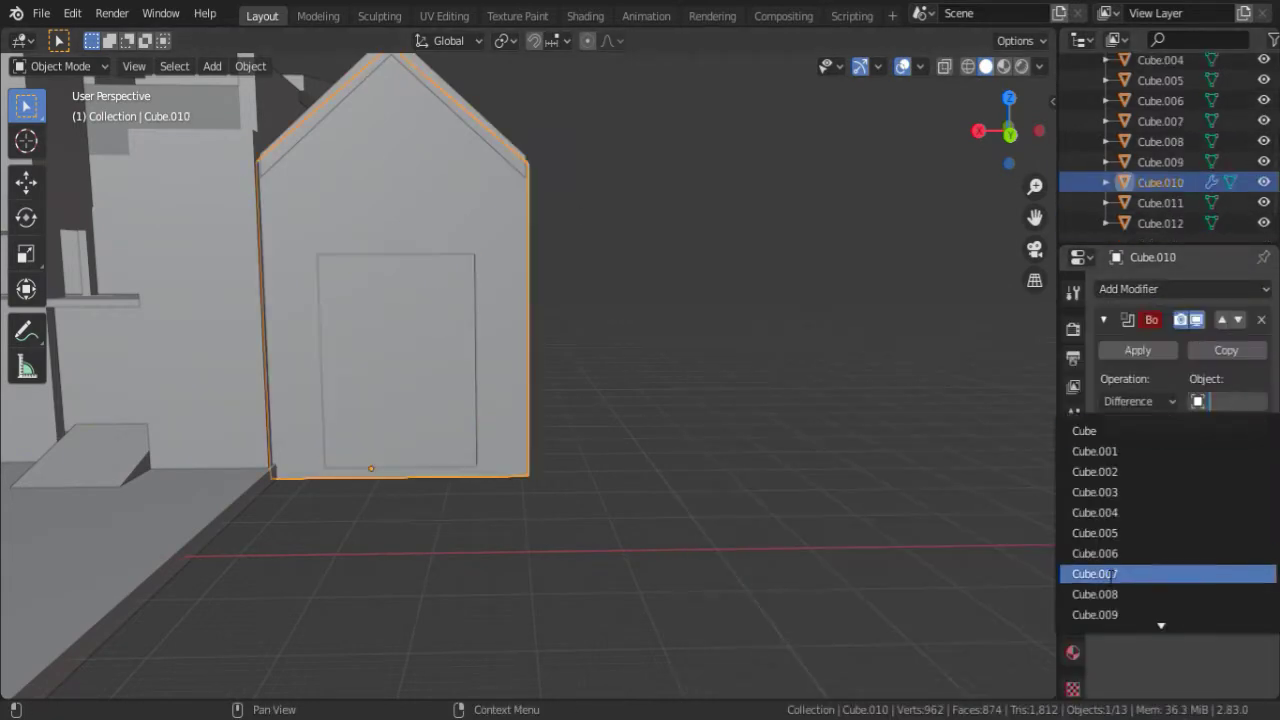
{"action": "left_click", "coordinate": [1100, 571]}
{"action": "key", "text": "ctrl+a"}
Delete the door box, leaving the doorway cut in the house.
{"action": "left_click", "coordinate": [455, 333]}
{"action": "key", "text": "Delete"}
{"action": "key", "text": "Tab"}
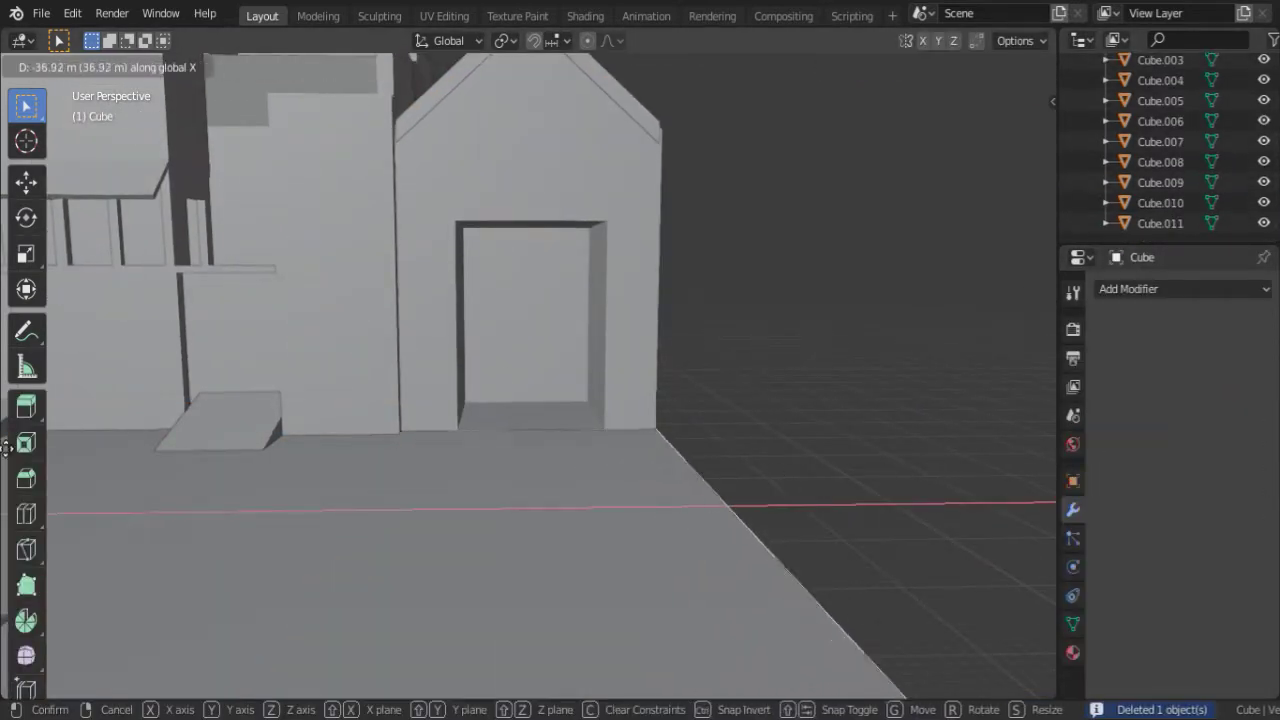
{"action": "key", "text": "Tab"}
Move the house vertically to adjust its height.
{"action": "mouse_move", "coordinate": [404, 475]}
{"action": "middle_mouse_down"}
{"action": "mouse_move", "coordinate": [631, 398]}
{"action": "mouse_move", "coordinate": [556, 364]}
{"action": "middle_mouse_up"}
{"action": "scroll", "coordinate": [556, 364], "scroll_direction": "up", "scroll_amount": 5}
{"action": "left_click", "coordinate": [739, 511]}
{"action": "key", "text": "g"}
{"action": "key", "text": "z"}
{"action": "left_click", "coordinate": [739, 511]}
{"action": "scroll", "coordinate": [660, 370], "scroll_direction": "down", "scroll_amount": 5}
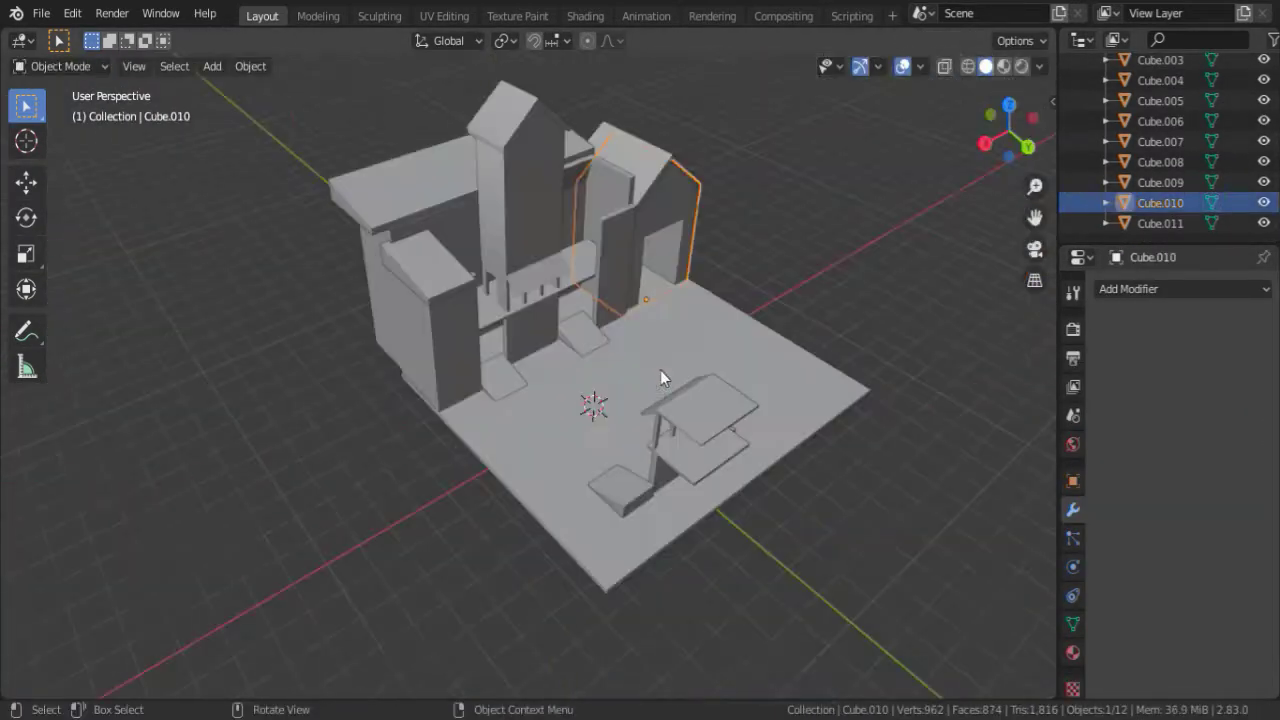
Save the file and add a new mesh cylinder to the scene.
{"action": "key", "text": "ctrl+s"}
{"action": "key", "text": "shift+a"}
{"action": "left_click", "coordinate": [515, 306]}
Move the new cylinder along X and scale it down.
{"action": "key", "text": "g"}
{"action": "key", "text": "x"}
{"action": "left_click", "coordinate": [687, 327]}
{"action": "middle_click_drag", "start_coordinate": [687, 327], "coordinate": [134, 354]}
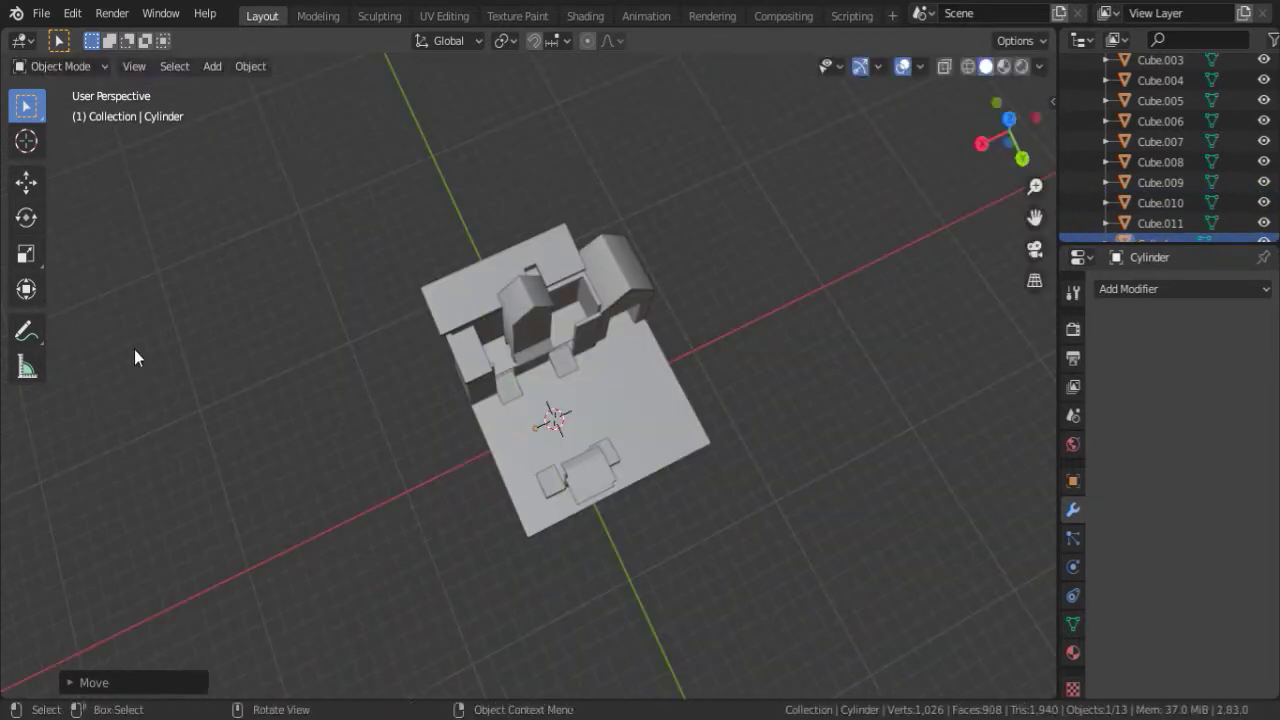
{"action": "key", "text": "s"}
{"action": "left_click", "coordinate": [700, 380]}
Stretch the cylinder taller, narrow its width, and place it along X beside the house.
{"action": "middle_click_drag", "start_coordinate": [700, 380], "coordinate": [722, 331]}
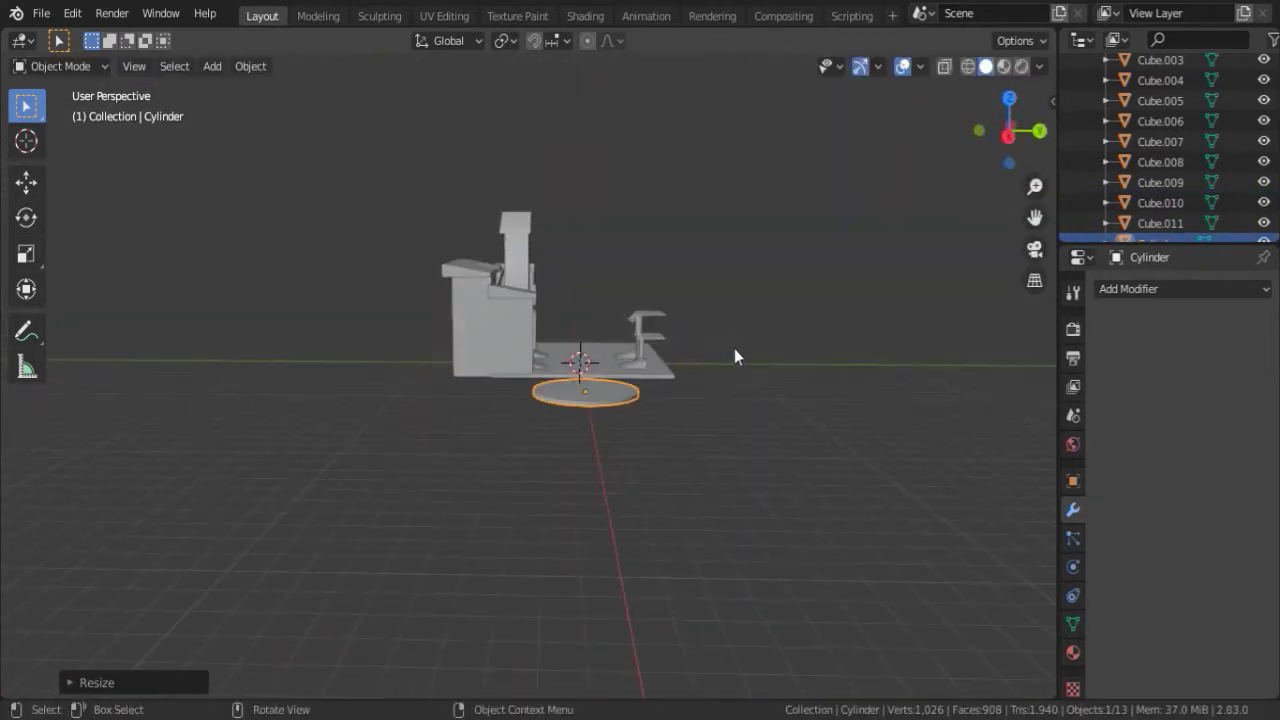
{"action": "key", "text": "s"}
{"action": "key", "text": "z"}
{"action": "left_click", "coordinate": [531, 400]}
{"action": "mouse_move", "coordinate": [531, 400]}
{"action": "middle_mouse_down"}
{"action": "mouse_move", "coordinate": [504, 400]}
{"action": "mouse_move", "coordinate": [520, 400]}
{"action": "mouse_move", "coordinate": [615, 294]}
{"action": "mouse_move", "coordinate": [494, 349]}
{"action": "middle_mouse_up"}
{"action": "key", "text": "s"}
{"action": "key", "text": "shift+z"}
{"action": "left_click", "coordinate": [509, 371]}
{"action": "key", "text": "g"}
{"action": "key", "text": "x"}
{"action": "left_click", "coordinate": [600, 420]}
{"action": "left_click", "coordinate": [1073, 623]}
In top view, duplicate the cylinder repeatedly to lay out two rows of copies.
{"action": "key", "text": "shift+d"}
{"action": "key", "text": "KP_7"}
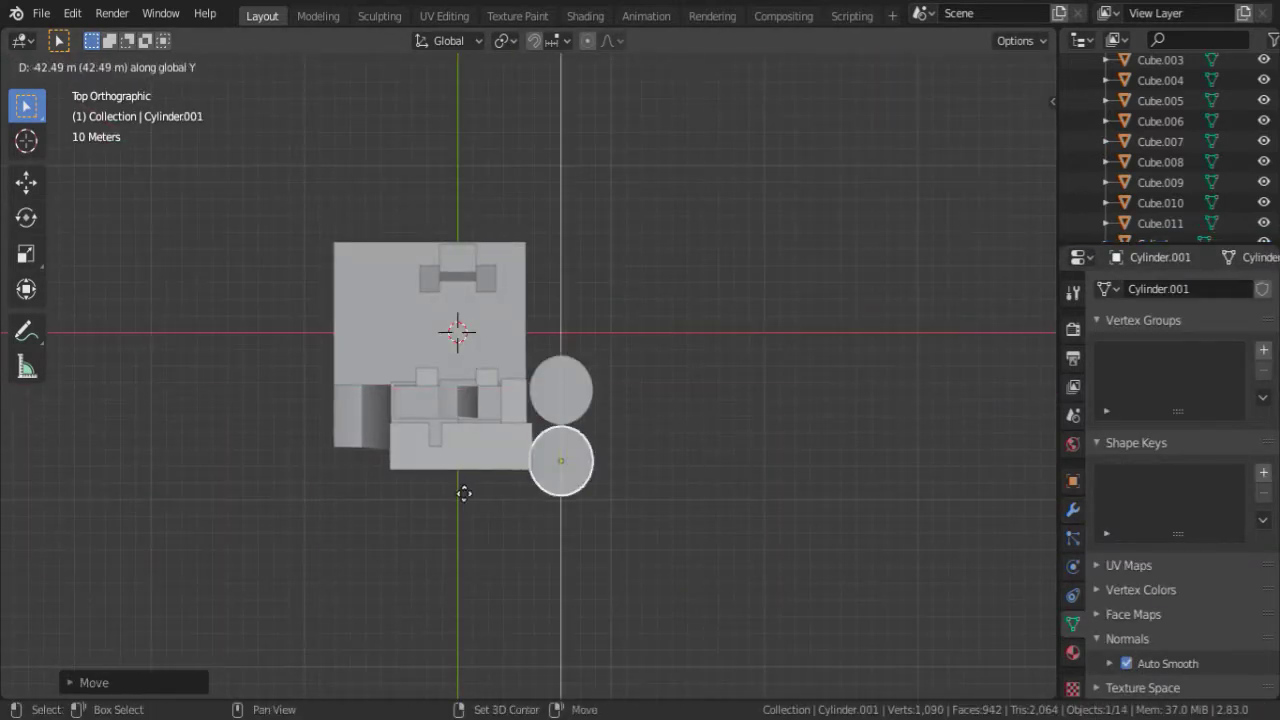
{"action": "left_click", "coordinate": [523, 471]}
{"action": "key", "text": "shift+d"}
{"action": "left_click", "coordinate": [522, 471]}
{"action": "key", "text": "g"}
{"action": "key", "text": "x"}
{"action": "left_click", "coordinate": [519, 548]}
{"action": "key", "text": "shift+d"}
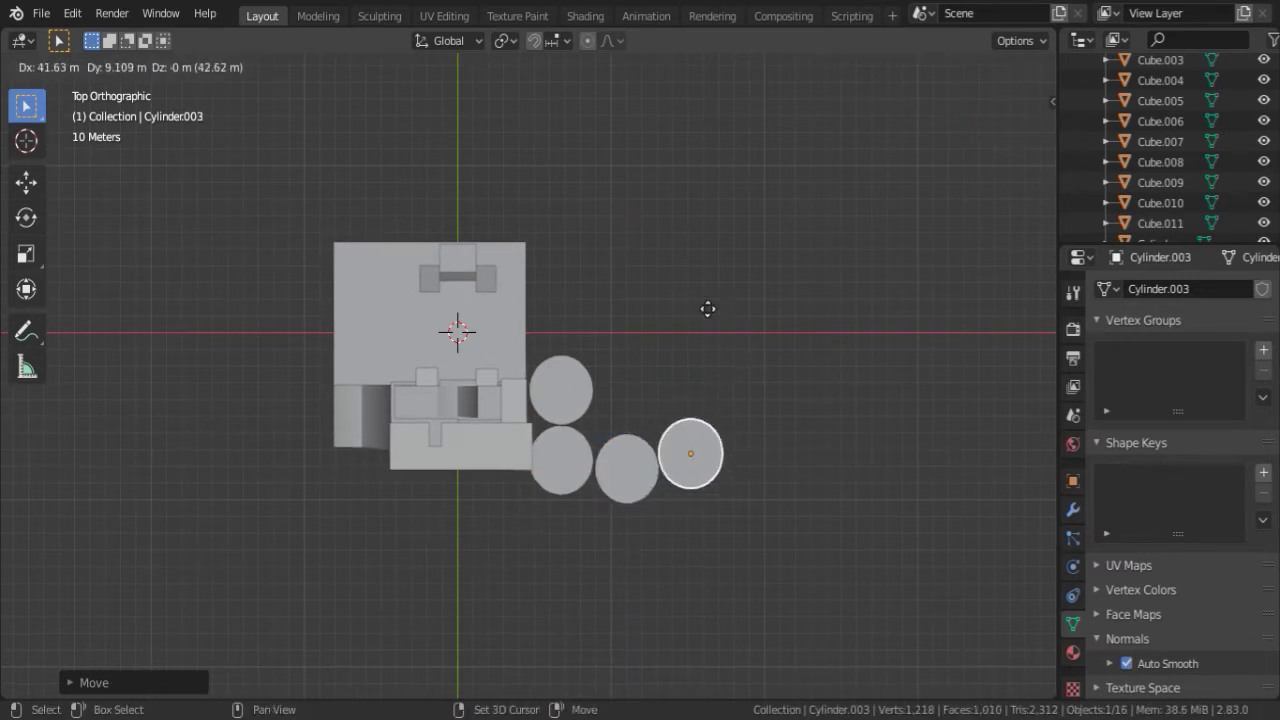
{"action": "left_click", "coordinate": [709, 317]}
{"action": "key", "text": "shift+d"}
{"action": "left_click", "coordinate": [863, 491]}
{"action": "key", "text": "shift+d"}
Delete the two surplus cylinder copies.
{"action": "middle_click_drag", "start_coordinate": [837, 383], "coordinate": [627, 392]}
{"action": "left_click", "coordinate": [450, 380]}
{"action": "left_click", "coordinate": [397, 380], "text": "shift"}
{"action": "key", "text": "x"}
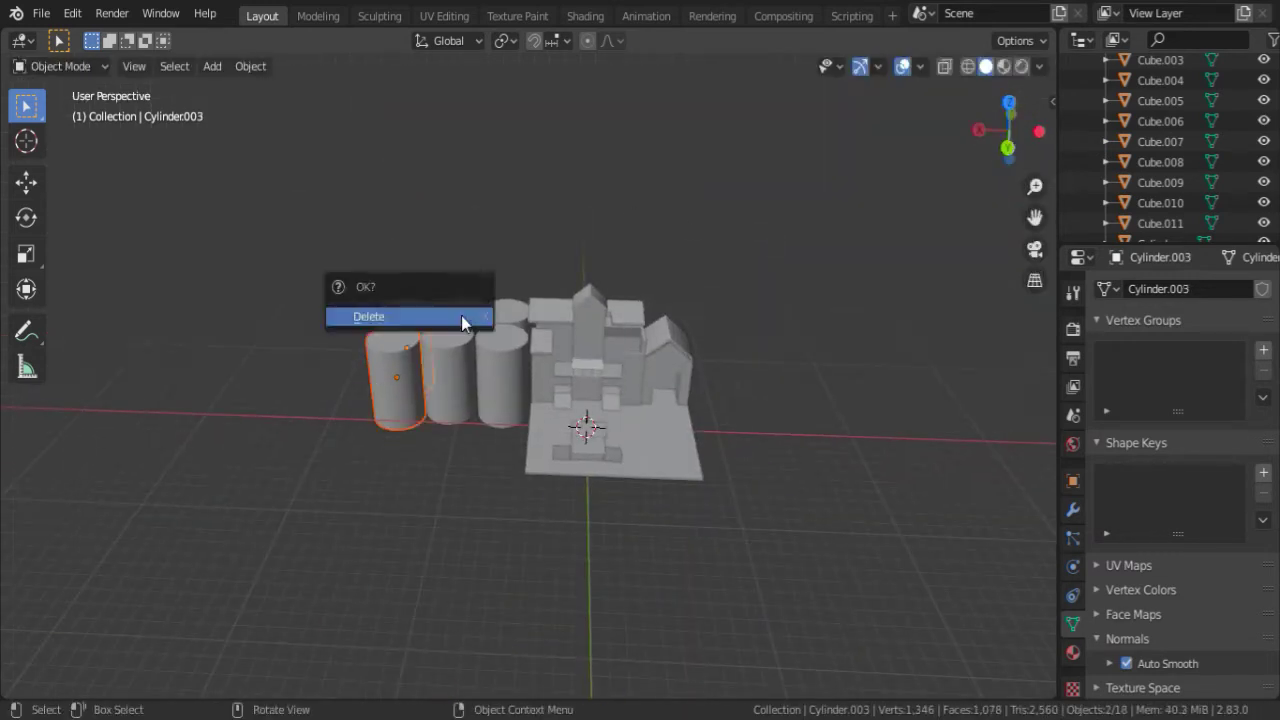
{"action": "left_click", "coordinate": [360, 313]}
Select the remaining silo cylinders and make them taller along Z.
{"action": "middle_click_drag", "start_coordinate": [360, 313], "coordinate": [480, 340]}
{"action": "left_click", "coordinate": [448, 378]}
{"action": "left_click", "coordinate": [501, 378], "text": "shift"}
{"action": "left_click", "coordinate": [452, 318], "text": "shift"}
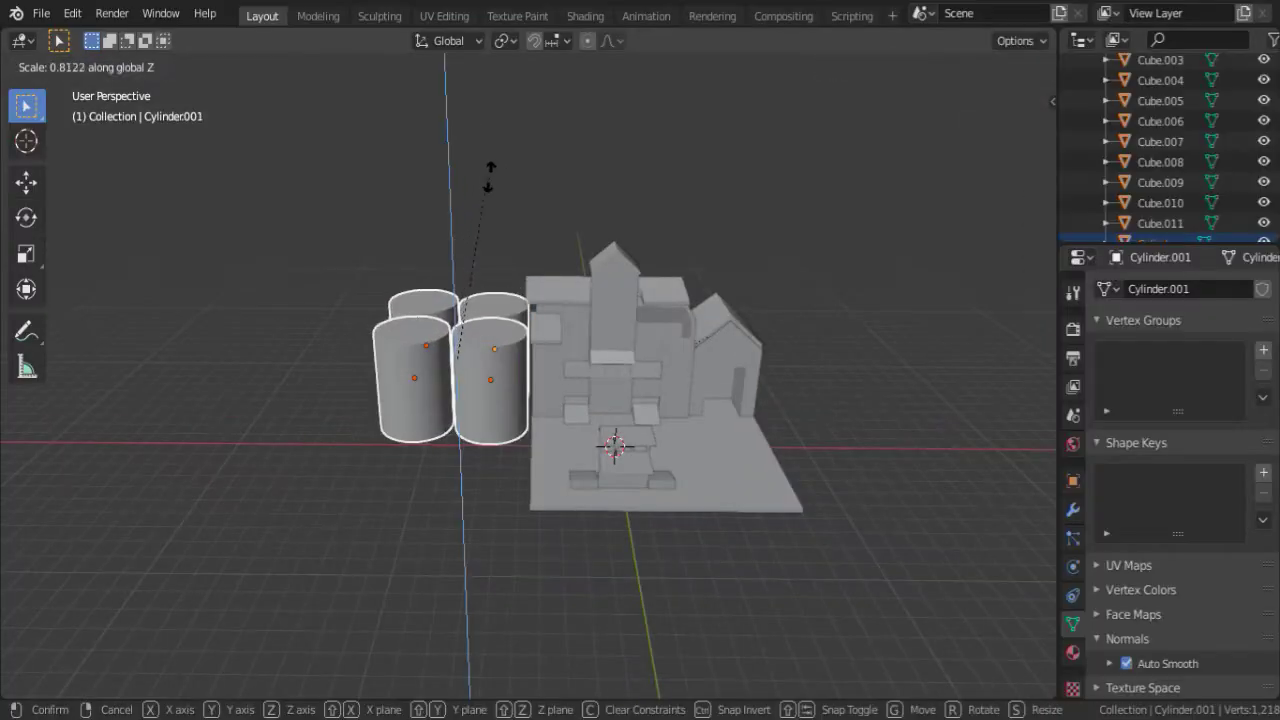
{"action": "left_click", "coordinate": [429, 234]}
{"action": "key", "text": "Tab"}
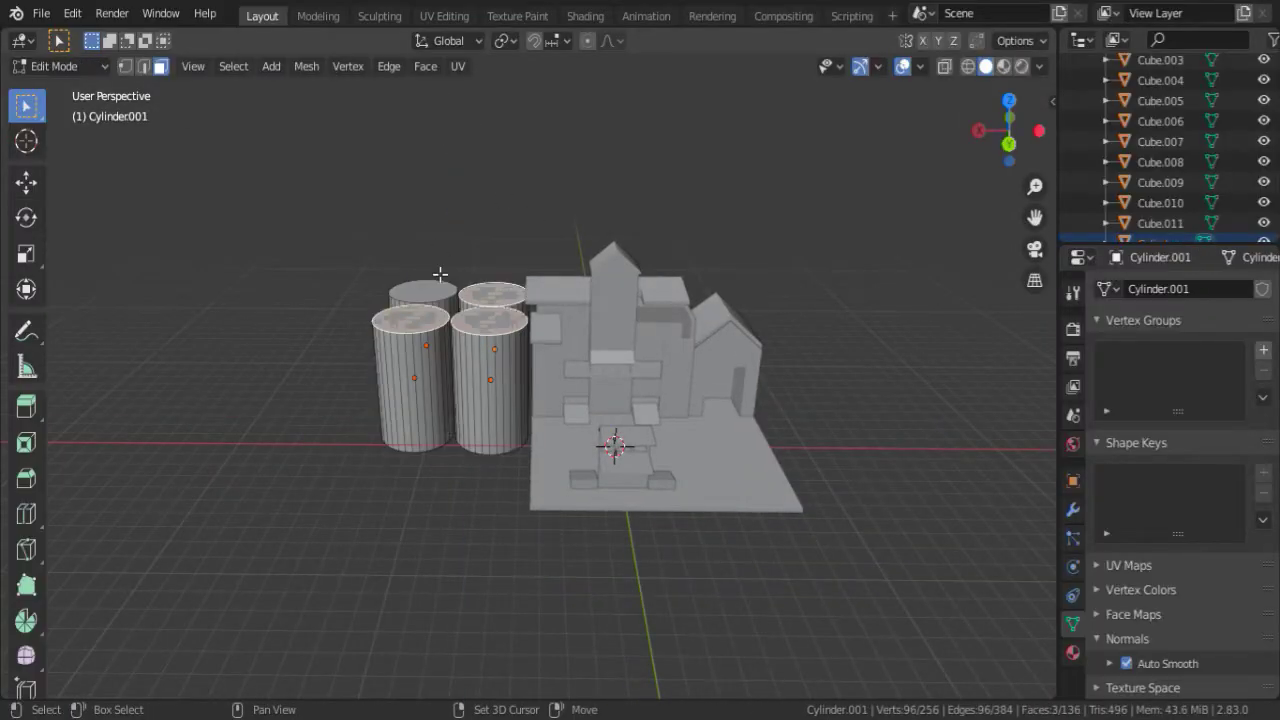
{"action": "key", "text": "g"}
{"action": "key", "text": "z"}
{"action": "key", "text": "Return"}
{"action": "key", "text": "Tab"}
{"action": "mouse_move", "coordinate": [440, 274]}
{"action": "middle_mouse_down"}
{"action": "mouse_move", "coordinate": [190, 425]}
{"action": "mouse_move", "coordinate": [771, 292]}
{"action": "middle_mouse_up"}
{"action": "key", "text": "Tab"}
Select the base plate and enter Edit Mode on its geometry.
{"action": "key", "text": "Tab"}
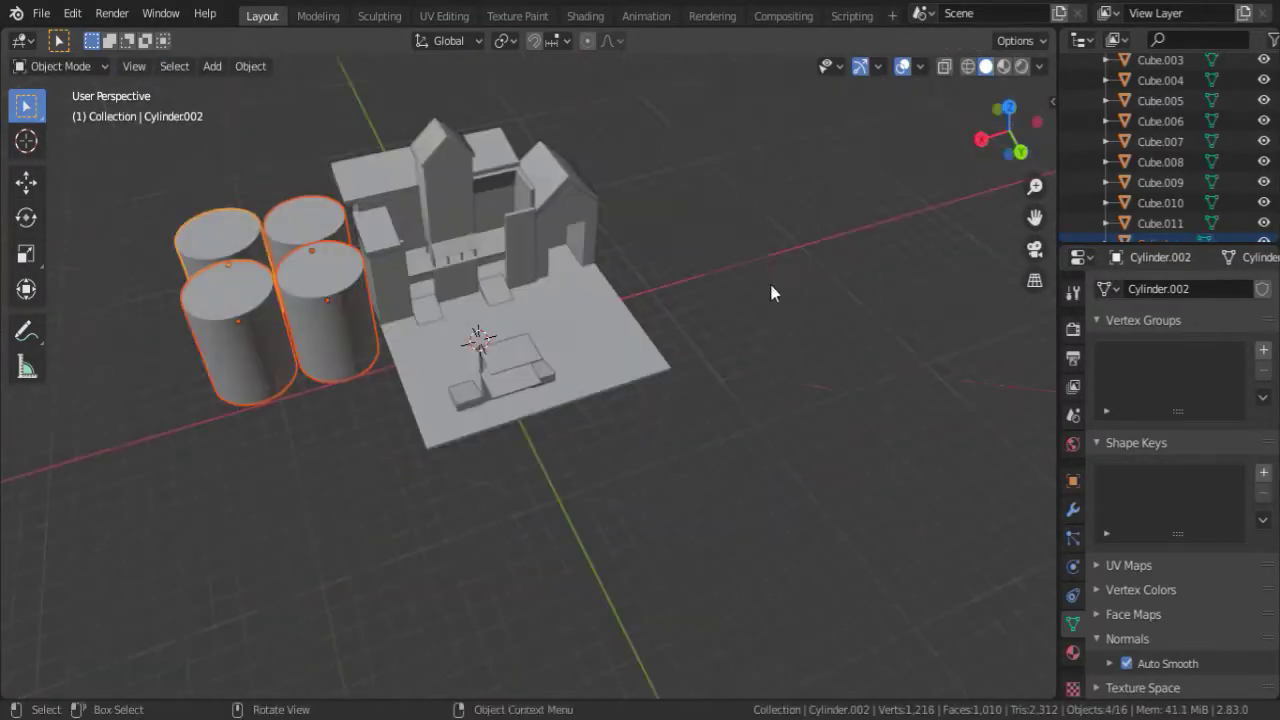
{"action": "left_click", "coordinate": [451, 391]}
{"action": "key", "text": "Tab"}
{"action": "scroll", "coordinate": [451, 391], "scroll_direction": "up", "scroll_amount": 3}
{"action": "scroll", "coordinate": [500, 420], "scroll_direction": "down", "scroll_amount": 3}
{"action": "key", "text": "g"}
{"action": "key", "text": "x"}
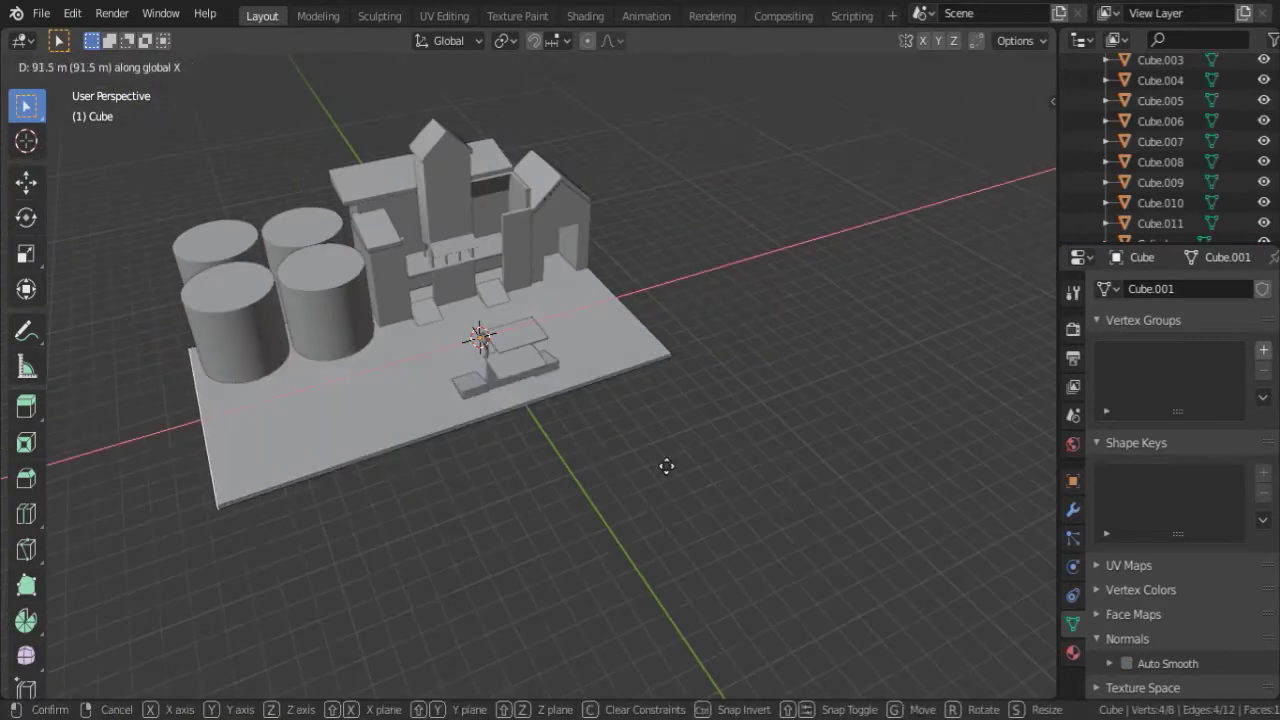
{"action": "key", "text": "Escape"}
Select the plate's side face and extend it 91.5 m along X under the silos.
{"action": "key", "text": "Tab"}
{"action": "middle_click_drag", "start_coordinate": [666, 466], "coordinate": [720, 290]}
{"action": "key", "text": "Tab"}
{"action": "mouse_move", "coordinate": [373, 269]}
{"action": "middle_mouse_down"}
{"action": "mouse_move", "coordinate": [458, 292]}
{"action": "mouse_move", "coordinate": [571, 286]}
{"action": "middle_mouse_up"}
{"action": "key", "text": "z"}
{"action": "left_click", "coordinate": [663, 284]}
{"action": "middle_click_drag", "start_coordinate": [663, 284], "coordinate": [782, 410]}
{"action": "key", "text": "x"}
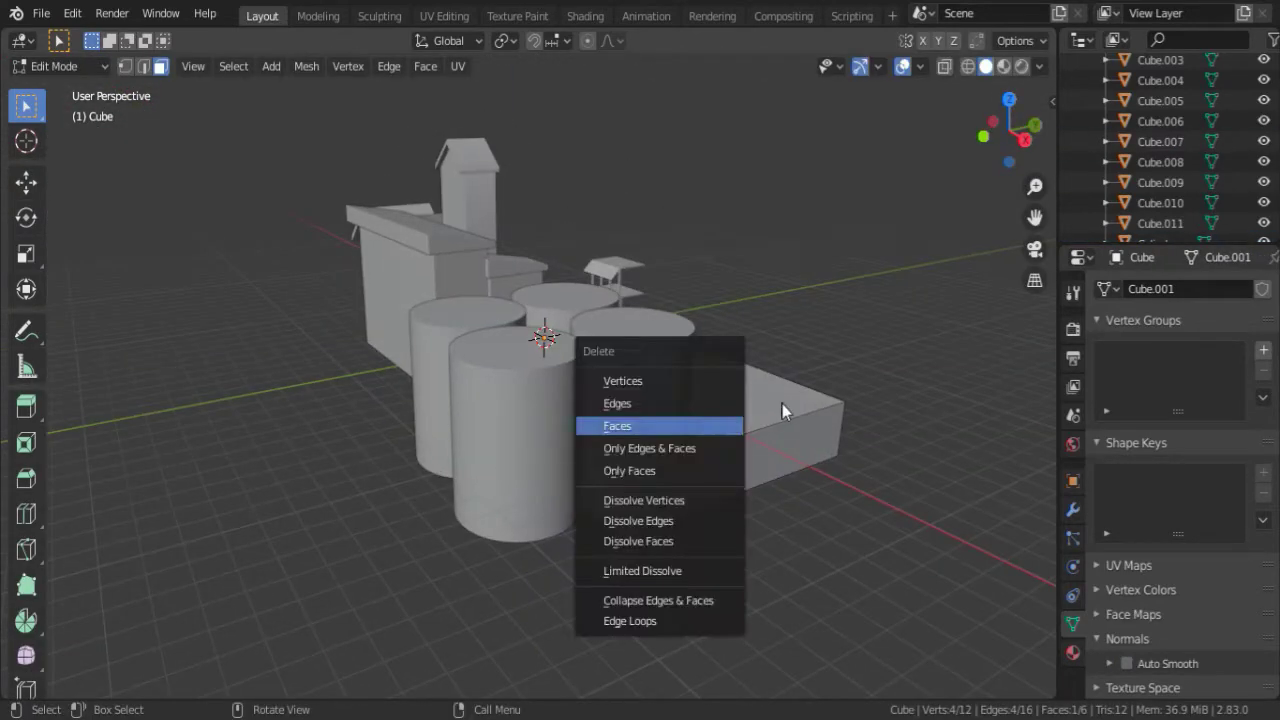
{"action": "key", "text": "Escape"}
{"action": "key", "text": "ctrl+z"}
{"action": "key", "text": "g"}
{"action": "key", "text": "x"}
{"action": "key", "text": "Escape"}
Return to Object Mode facing the fort front and select the wall object.
{"action": "mouse_move", "coordinate": [683, 280]}
{"action": "middle_mouse_down"}
{"action": "mouse_move", "coordinate": [445, 371]}
{"action": "mouse_move", "coordinate": [560, 420]}
{"action": "middle_mouse_up"}
{"action": "scroll", "coordinate": [560, 420], "scroll_direction": "up", "scroll_amount": 3}
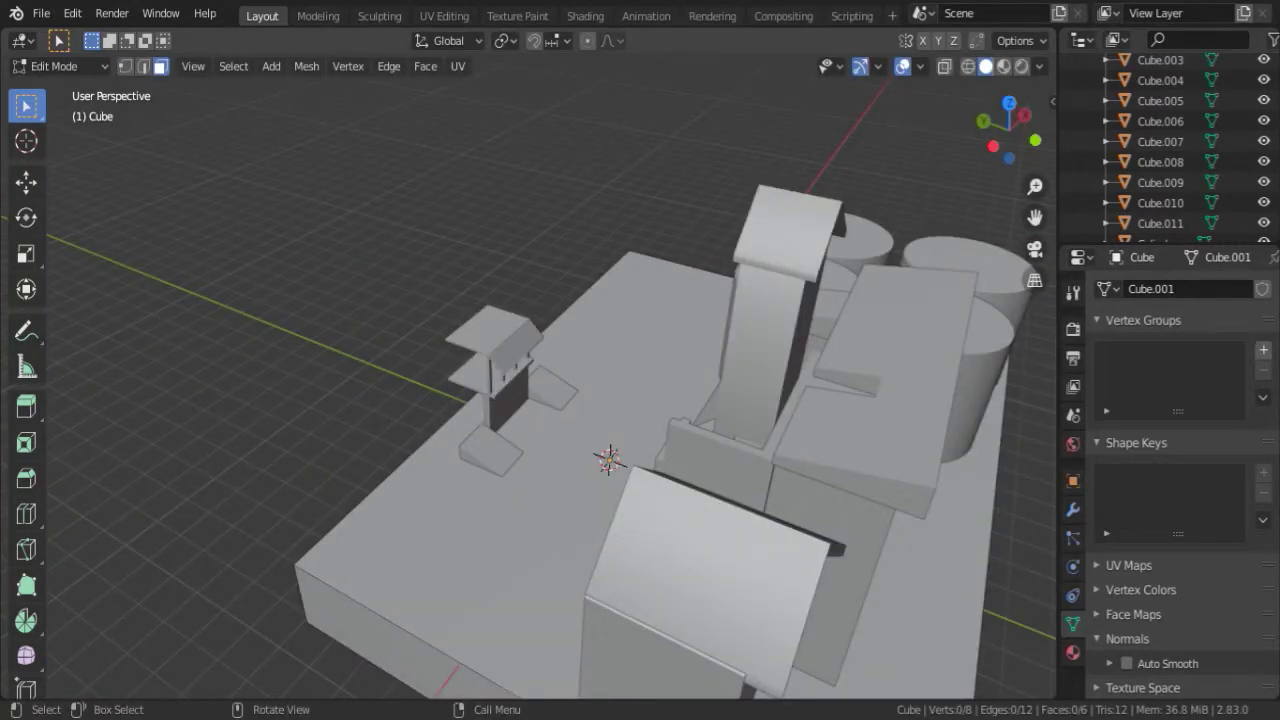
{"action": "middle_click_drag", "start_coordinate": [560, 420], "coordinate": [500, 215]}
{"action": "key", "text": "Tab"}
{"action": "left_click", "coordinate": [500, 215]}
In top view, select the two small square blocks beside the canopy.
{"action": "scroll", "coordinate": [497, 212], "scroll_direction": "up", "scroll_amount": 2}
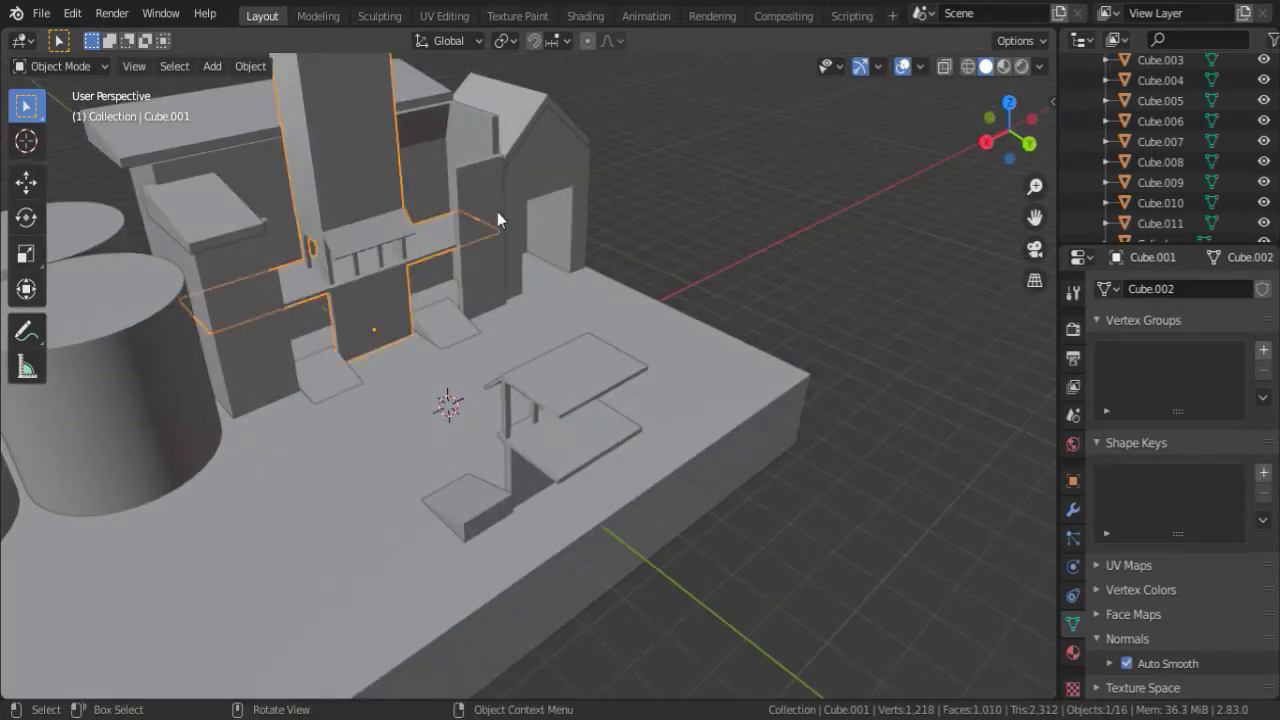
{"action": "left_click", "coordinate": [565, 385]}
{"action": "scroll", "coordinate": [660, 411], "scroll_direction": "down", "scroll_amount": 2}
{"action": "middle_click_drag", "start_coordinate": [660, 411], "coordinate": [626, 521]}
{"action": "key", "text": "KP_7"}
{"action": "left_click", "coordinate": [605, 291]}
{"action": "left_click", "coordinate": [436, 291], "text": "shift"}
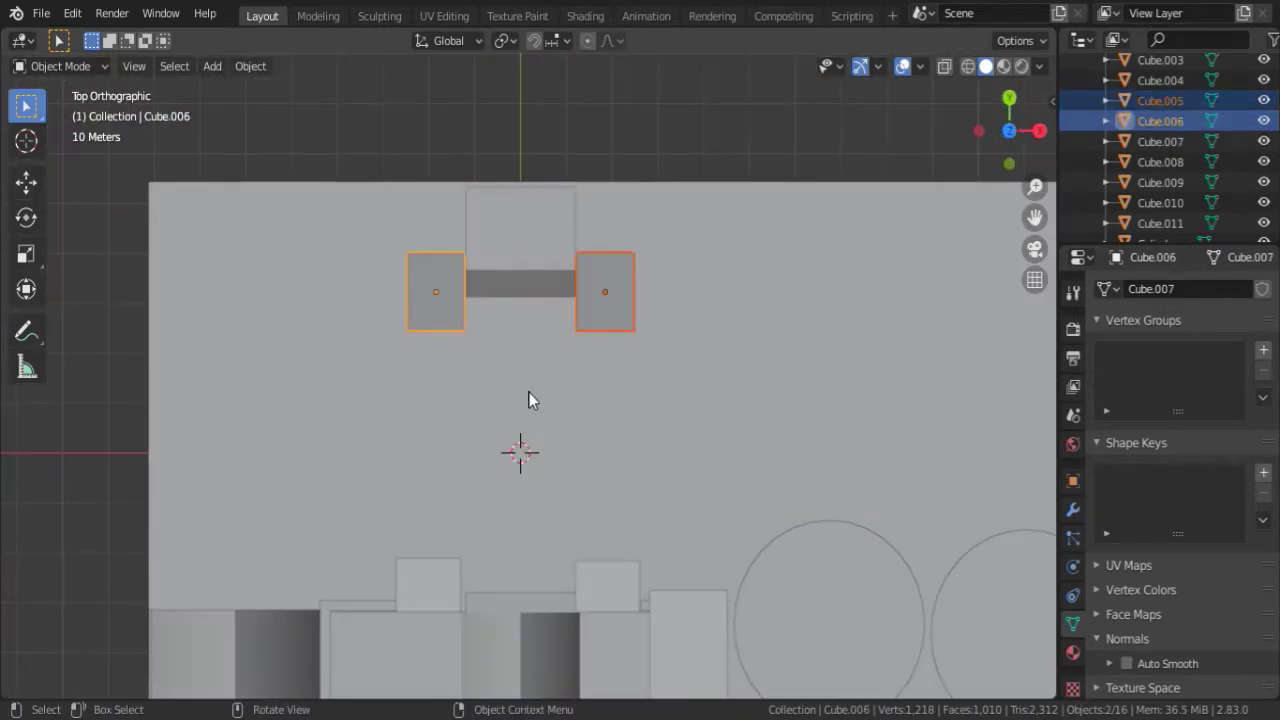
Duplicate both blocks and mirror the copies across the Y axis.
{"action": "key", "text": "shift+d"}
{"action": "key", "text": "y"}
{"action": "key", "text": "Escape"}
{"action": "key", "text": "ctrl+m"}
{"action": "key", "text": "y"}
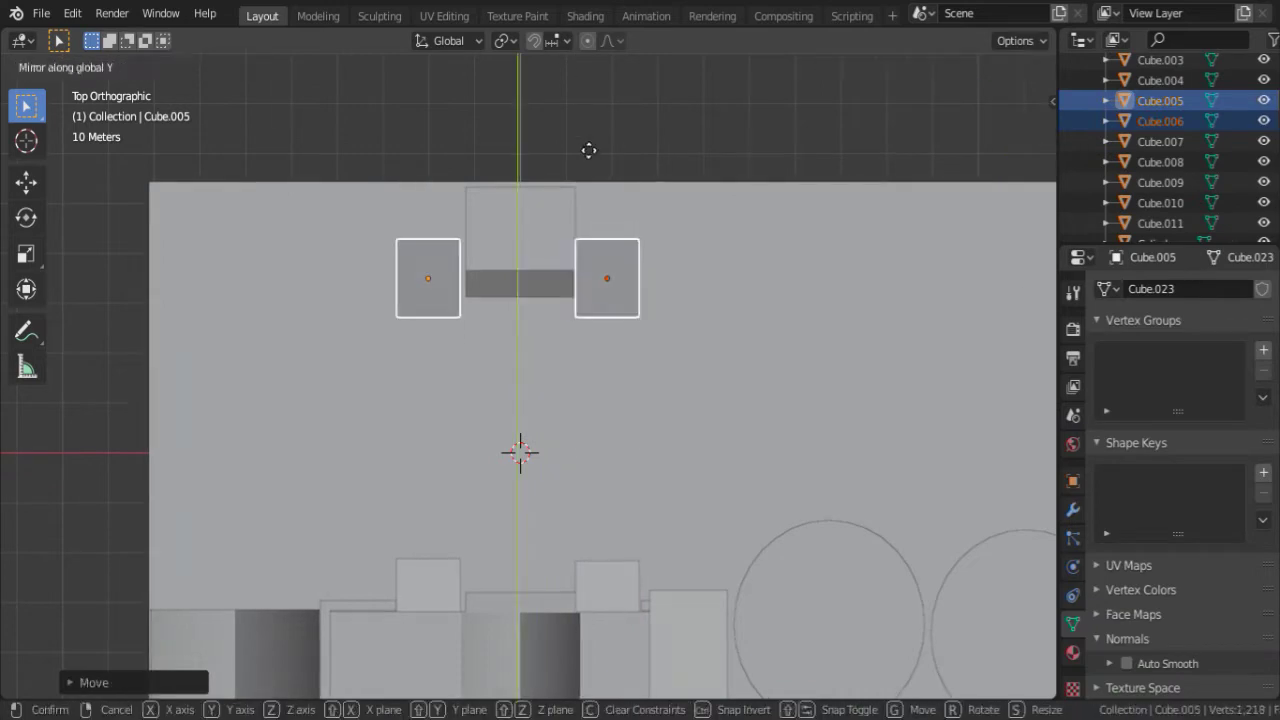
{"action": "key", "text": "Return"}
Reposition the mirrored blocks at the plate front, then deselect everything.
{"action": "mouse_move", "coordinate": [588, 150]}
{"action": "middle_mouse_down"}
{"action": "mouse_move", "coordinate": [497, 276]}
{"action": "mouse_move", "coordinate": [767, 415]}
{"action": "middle_mouse_up"}
{"action": "scroll", "coordinate": [682, 419], "scroll_direction": "up", "scroll_amount": 2}
{"action": "left_click", "coordinate": [669, 415]}
{"action": "key", "text": "g"}
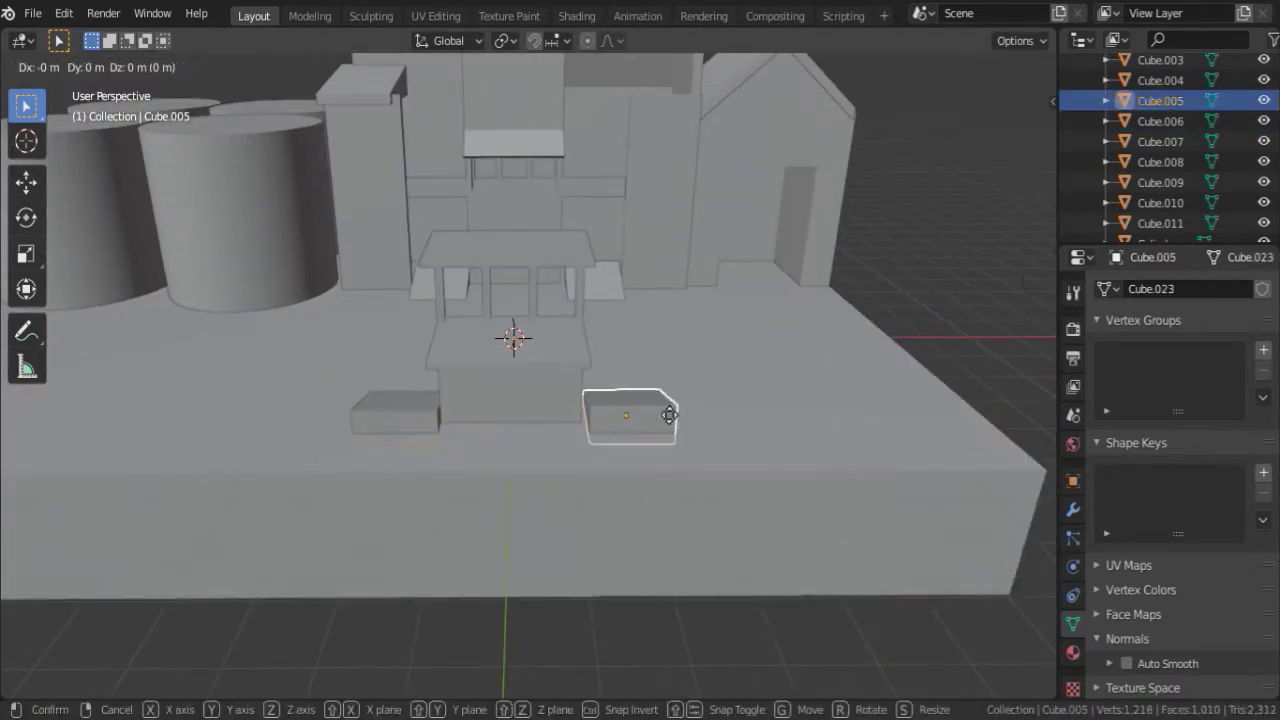
{"action": "left_click", "coordinate": [669, 415]}
{"action": "left_click", "coordinate": [398, 420]}
{"action": "key", "text": "g"}
{"action": "left_click", "coordinate": [500, 403]}
{"action": "mouse_move", "coordinate": [500, 403]}
{"action": "middle_mouse_down"}
{"action": "mouse_move", "coordinate": [563, 449]}
{"action": "mouse_move", "coordinate": [609, 230]}
{"action": "mouse_move", "coordinate": [640, 260]}
{"action": "middle_mouse_up"}
{"action": "key", "text": "alt+a"}
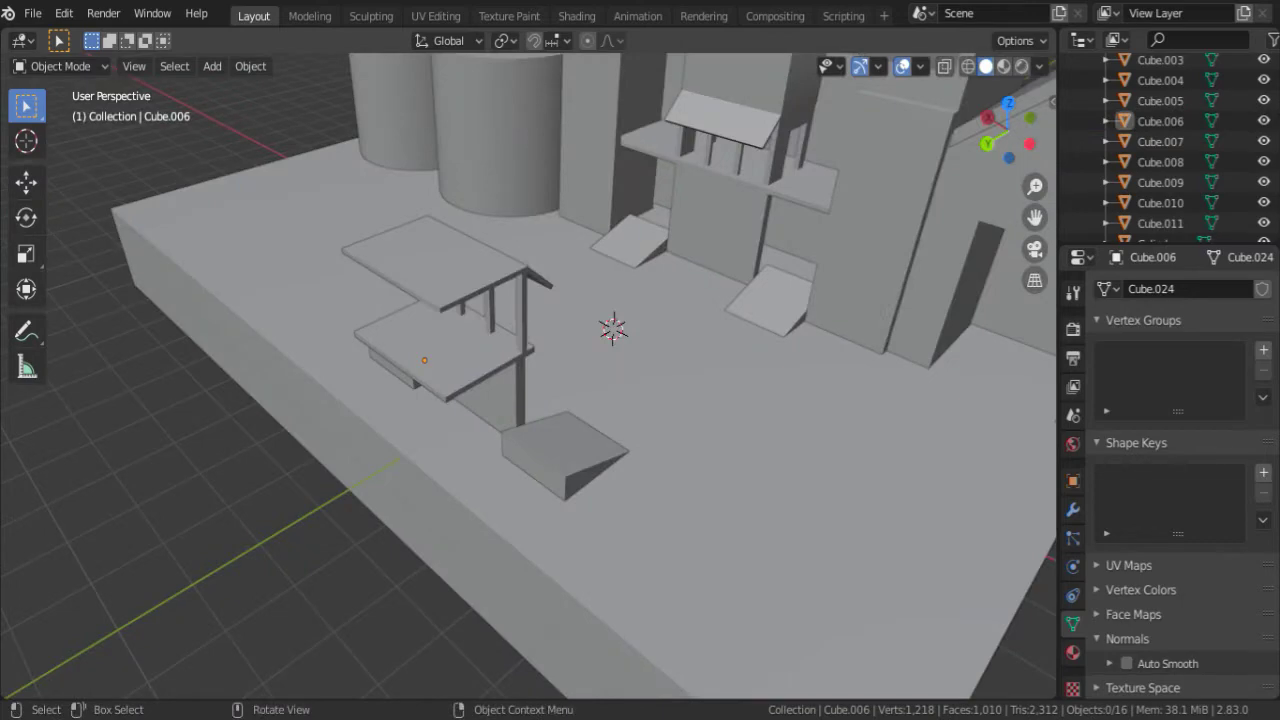
Duplicate the walled building piece and move the copy to a new spot among the fort's structures.
{"action": "mouse_move", "coordinate": [612, 330]}
{"action": "middle_mouse_down"}
{"action": "mouse_move", "coordinate": [592, 406]}
{"action": "mouse_move", "coordinate": [592, 313]}
{"action": "middle_mouse_up"}
{"action": "left_click", "coordinate": [592, 313]}
{"action": "key", "text": "shift+d"}
{"action": "left_click", "coordinate": [561, 462]}
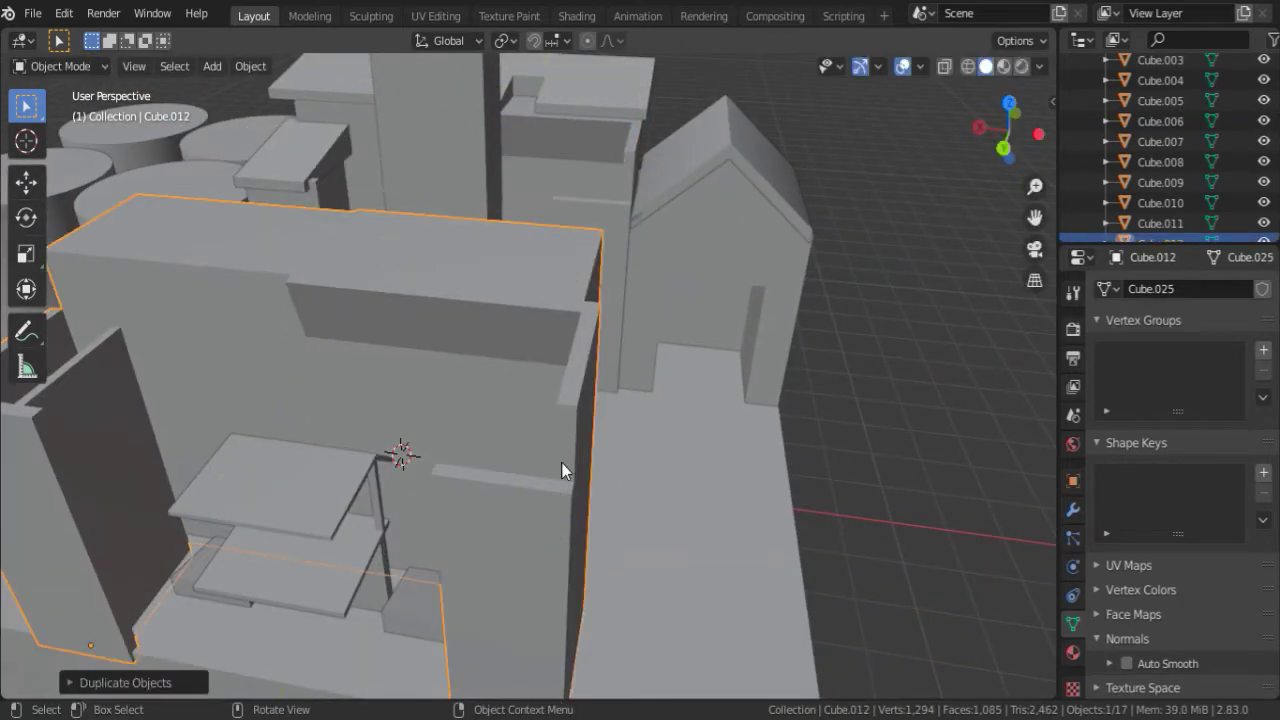
{"action": "key", "text": "g"}
{"action": "left_click", "coordinate": [563, 466]}
{"action": "middle_click_drag", "start_coordinate": [563, 466], "coordinate": [751, 434]}
{"action": "key", "text": "g"}
{"action": "left_click", "coordinate": [500, 409]}
{"action": "mouse_move", "coordinate": [500, 409]}
{"action": "middle_mouse_down"}
{"action": "mouse_move", "coordinate": [581, 360]}
{"action": "mouse_move", "coordinate": [444, 410]}
{"action": "middle_mouse_up"}
In Edit Mode, delete an inner wall face and the top rim faces of the copy.
{"action": "key", "text": "Tab"}
{"action": "scroll", "coordinate": [500, 400], "scroll_direction": "up", "scroll_amount": 3}
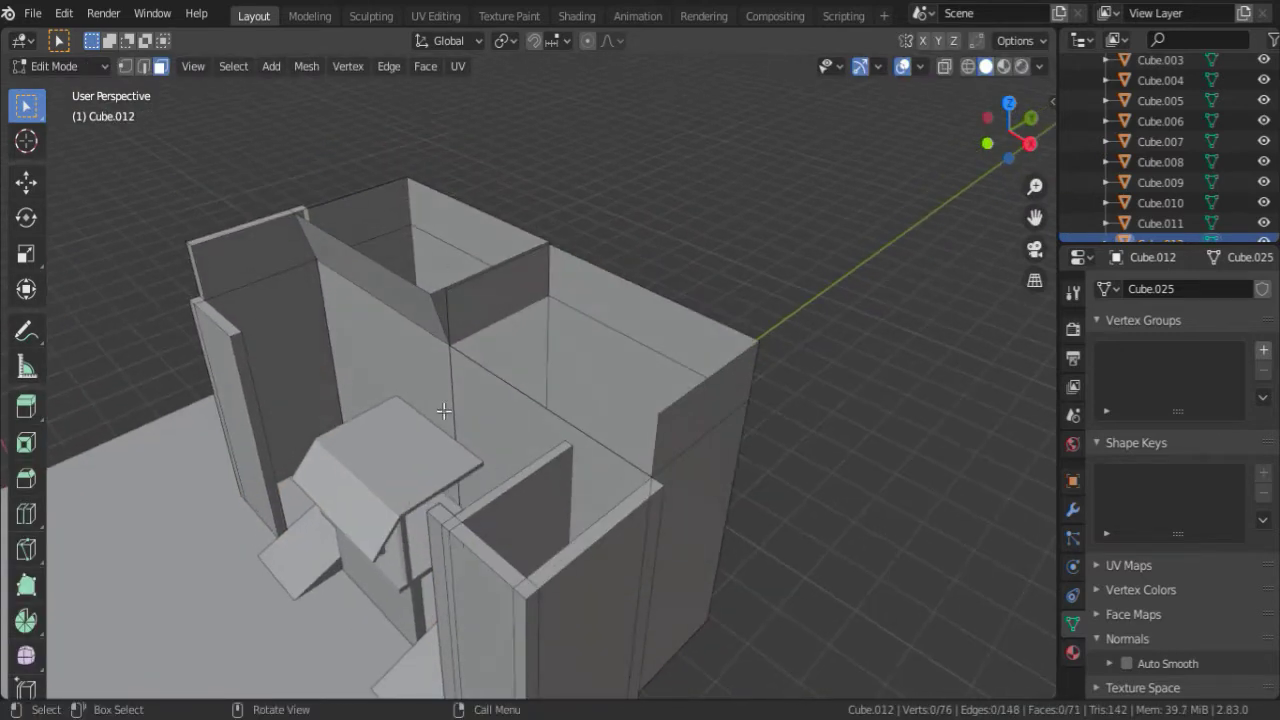
{"action": "left_click", "coordinate": [490, 290]}
{"action": "left_click", "coordinate": [300, 216], "text": "alt+shift"}
{"action": "key", "text": "x"}
{"action": "left_click", "coordinate": [312, 220]}
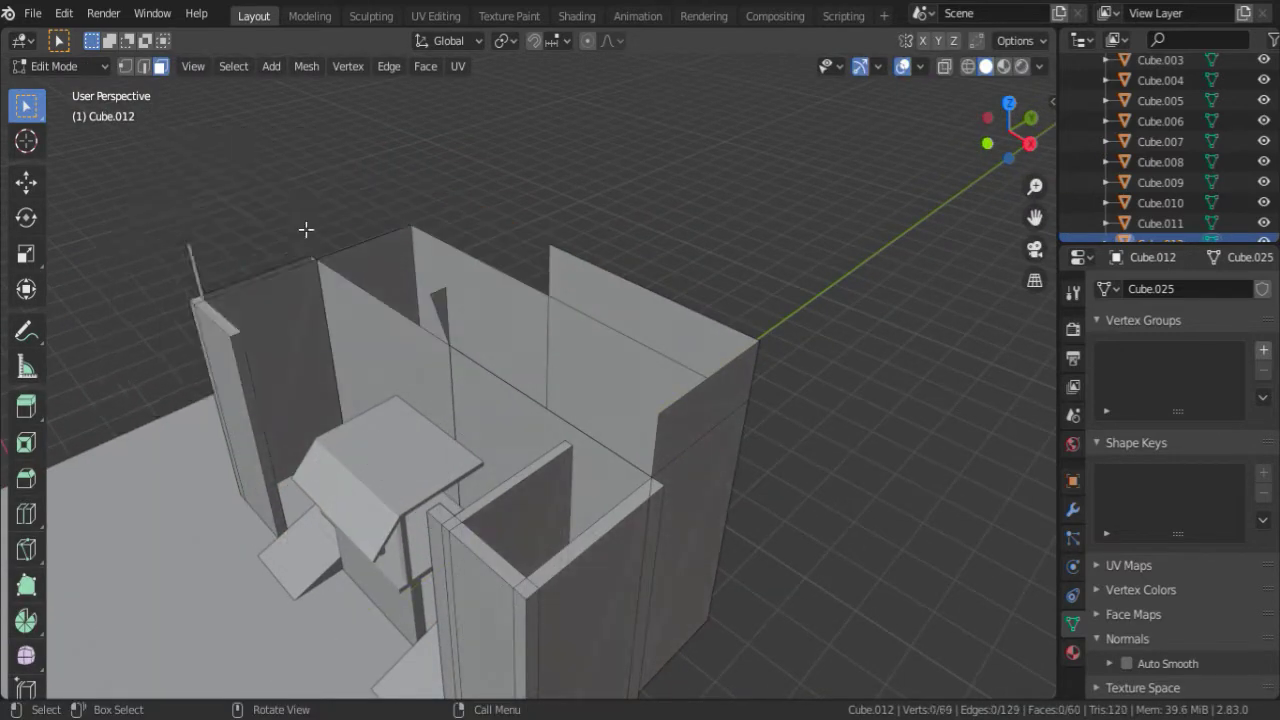
Delete the two remaining top wall faces using X-ray, then save the file.
{"action": "mouse_move", "coordinate": [306, 229]}
{"action": "middle_mouse_down"}
{"action": "mouse_move", "coordinate": [286, 323]}
{"action": "mouse_move", "coordinate": [446, 254]}
{"action": "middle_mouse_up"}
{"action": "left_click", "coordinate": [490, 255]}
{"action": "left_click", "coordinate": [730, 250], "text": "shift"}
{"action": "key", "text": "alt+z"}
{"action": "key", "text": "x"}
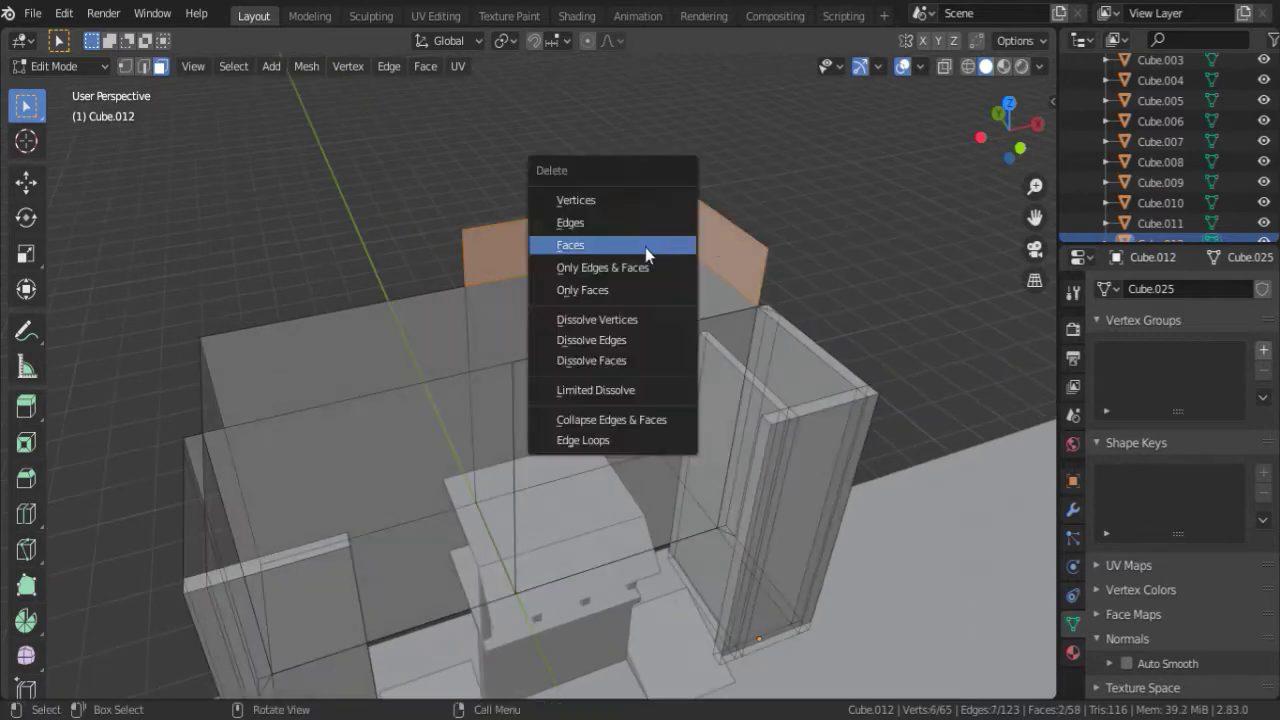
{"action": "left_click", "coordinate": [645, 247]}
{"action": "key", "text": "alt+z"}
{"action": "mouse_move", "coordinate": [645, 247]}
{"action": "middle_mouse_down"}
{"action": "mouse_move", "coordinate": [600, 400]}
{"action": "mouse_move", "coordinate": [523, 283]}
{"action": "middle_mouse_up"}
{"action": "left_click", "coordinate": [489, 248]}
{"action": "key", "text": "ctrl+s"}
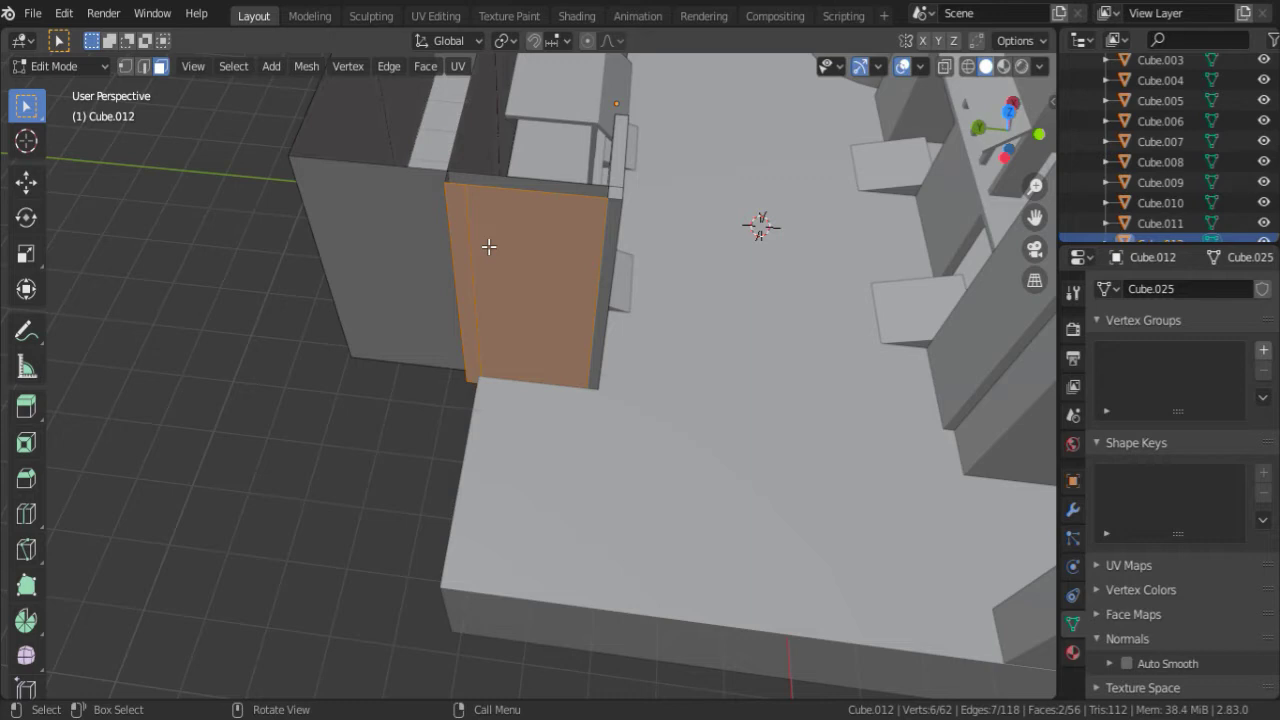
Slide a single wall edge of the copied piece along the Y axis.
{"action": "middle_click_drag", "start_coordinate": [437, 203], "coordinate": [733, 389]}
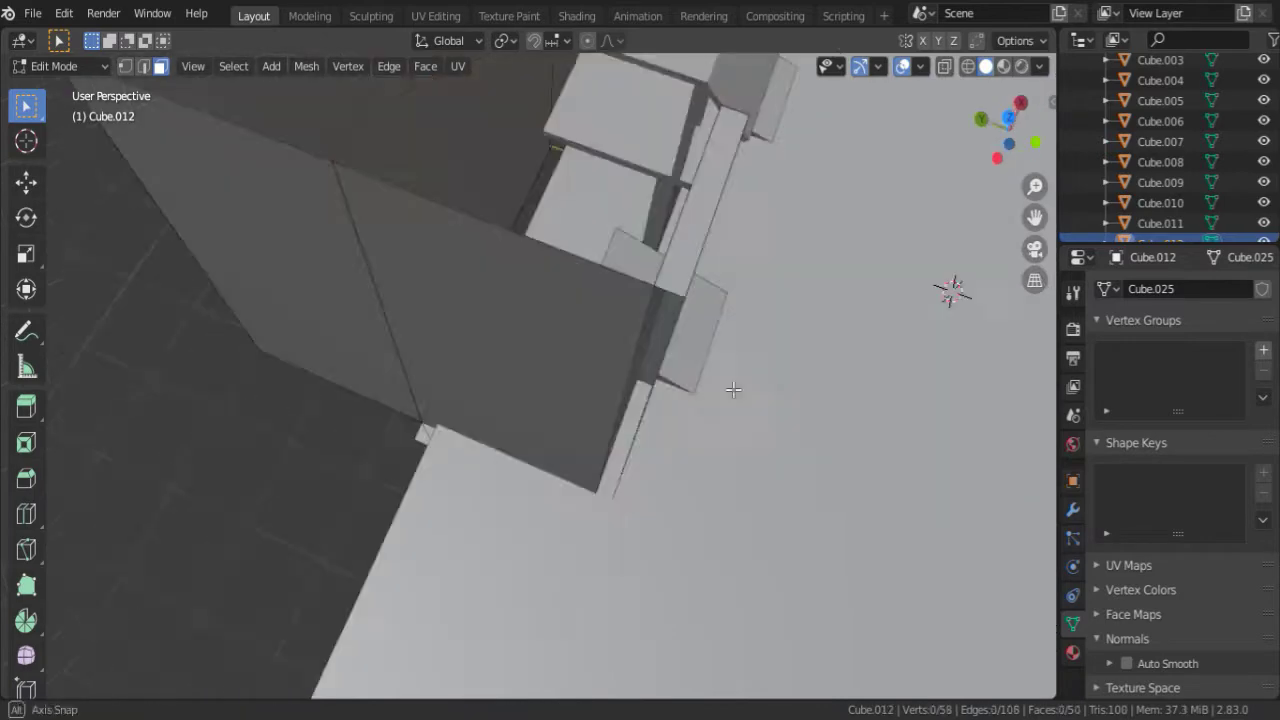
{"action": "key", "text": "x"}
{"action": "mouse_move", "coordinate": [628, 373]}
{"action": "middle_mouse_down"}
{"action": "mouse_move", "coordinate": [343, 300]}
{"action": "mouse_move", "coordinate": [443, 346]}
{"action": "mouse_move", "coordinate": [430, 405]}
{"action": "mouse_move", "coordinate": [473, 300]}
{"action": "mouse_move", "coordinate": [646, 343]}
{"action": "mouse_move", "coordinate": [415, 148]}
{"action": "mouse_move", "coordinate": [536, 371]}
{"action": "middle_mouse_up"}
{"action": "left_click", "coordinate": [337, 298]}
{"action": "key", "text": "g"}
{"action": "key", "text": "y"}
{"action": "left_click", "coordinate": [377, 289]}
Delete another wall edge in edge mode, then delete the copied piece Cube.012 entirely.
{"action": "key", "text": "Tab"}
{"action": "key", "text": "Tab"}
{"action": "key", "text": "2"}
{"action": "left_click", "coordinate": [536, 370]}
{"action": "key", "text": "x"}
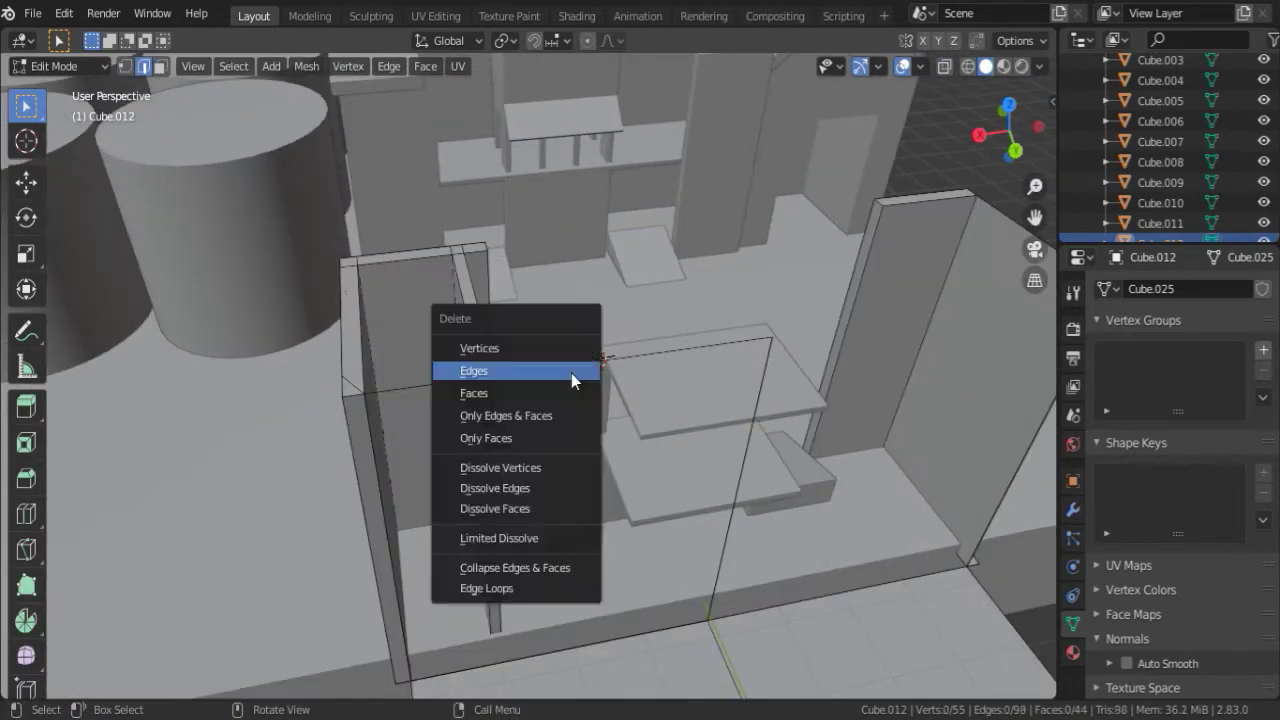
{"action": "key", "text": "x"}
{"action": "left_click", "coordinate": [717, 314]}
{"action": "mouse_move", "coordinate": [717, 314]}
{"action": "middle_mouse_down"}
{"action": "mouse_move", "coordinate": [680, 464]}
{"action": "mouse_move", "coordinate": [611, 405]}
{"action": "mouse_move", "coordinate": [508, 463]}
{"action": "mouse_move", "coordinate": [543, 309]}
{"action": "mouse_move", "coordinate": [736, 370]}
{"action": "mouse_move", "coordinate": [708, 451]}
{"action": "mouse_move", "coordinate": [701, 243]}
{"action": "mouse_move", "coordinate": [505, 320]}
{"action": "mouse_move", "coordinate": [830, 296]}
{"action": "mouse_move", "coordinate": [587, 425]}
{"action": "middle_mouse_up"}
{"action": "key", "text": "Tab"}
{"action": "key", "text": "Delete"}
Extrude the stilted platform Cube.004's top face upward into a tall box and tilt its top around Y.
{"action": "left_click", "coordinate": [587, 425]}
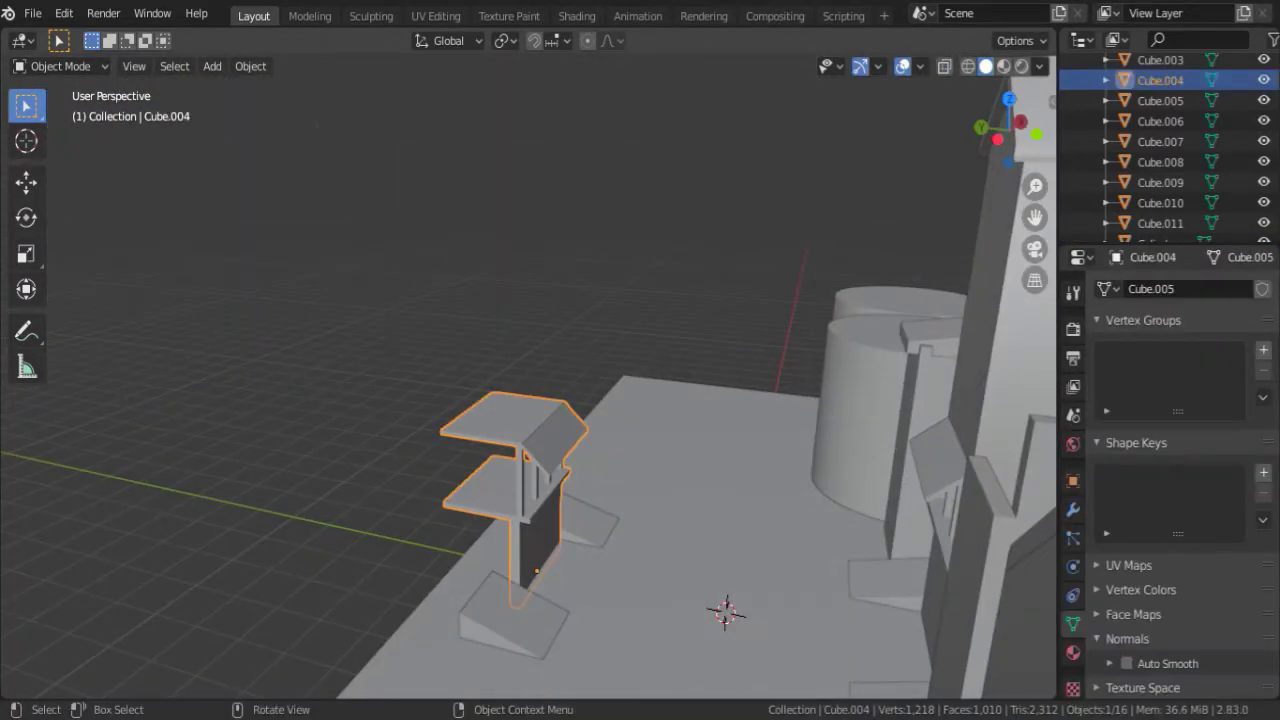
{"action": "key", "text": "Tab"}
{"action": "key", "text": "Tab"}
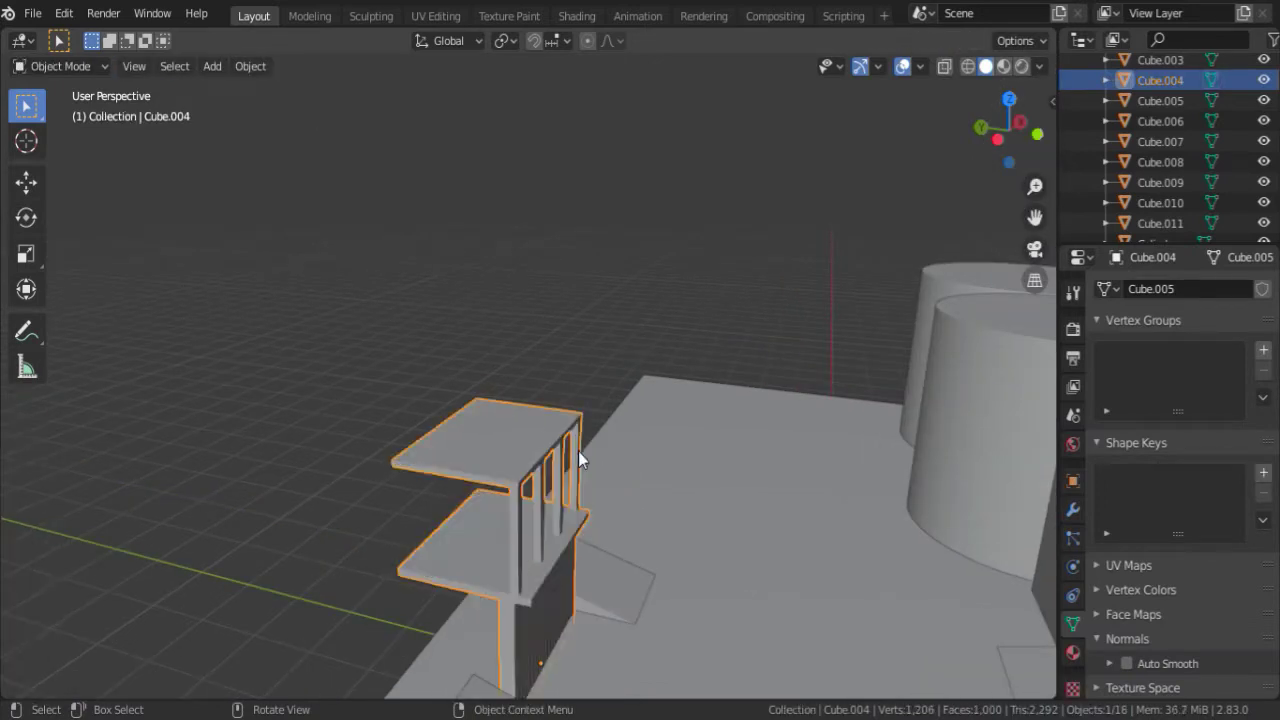
{"action": "middle_click_drag", "start_coordinate": [578, 451], "coordinate": [578, 400]}
{"action": "key", "text": "Tab"}
{"action": "key", "text": "e"}
{"action": "left_click", "coordinate": [578, 300]}
{"action": "key", "text": "r"}
{"action": "key", "text": "y"}
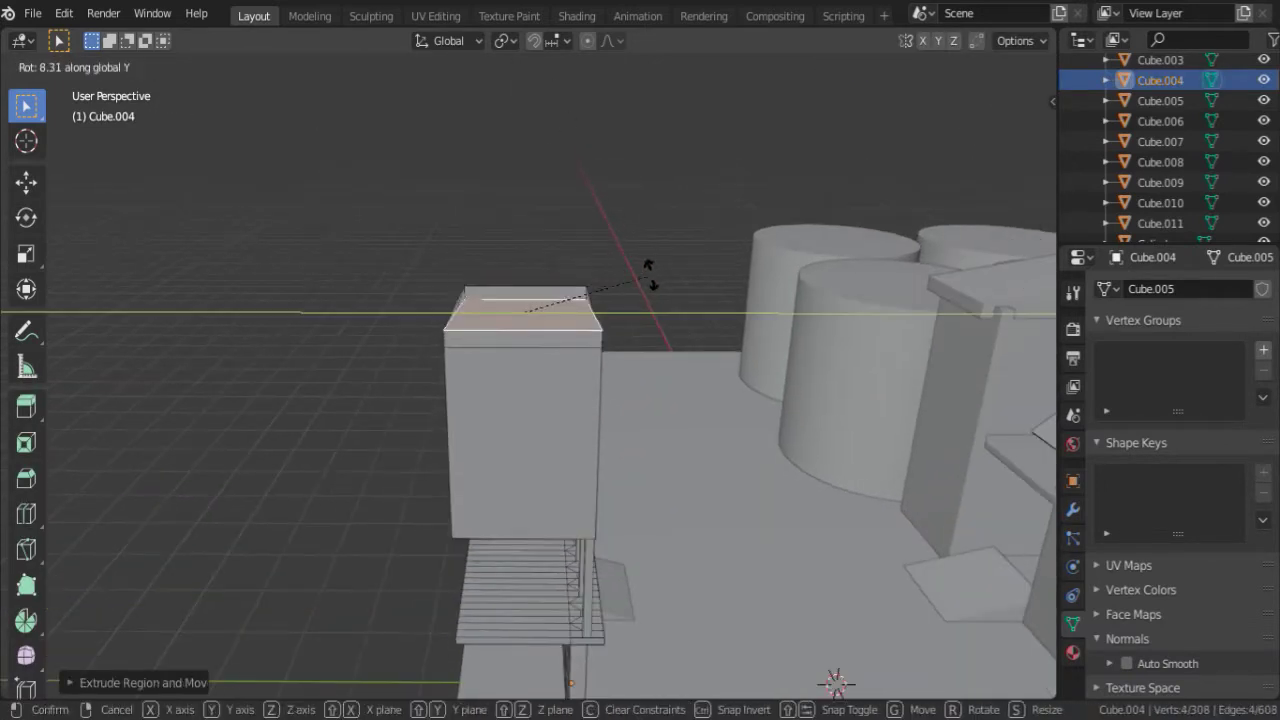
{"action": "left_click", "coordinate": [651, 274]}
{"action": "key", "text": "g"}
{"action": "key", "text": "Escape"}
Add a new cube to the mesh and place it on top of the box.
{"action": "middle_click_drag", "start_coordinate": [511, 148], "coordinate": [580, 380]}
{"action": "key", "text": "g"}
{"action": "key", "text": "g"}
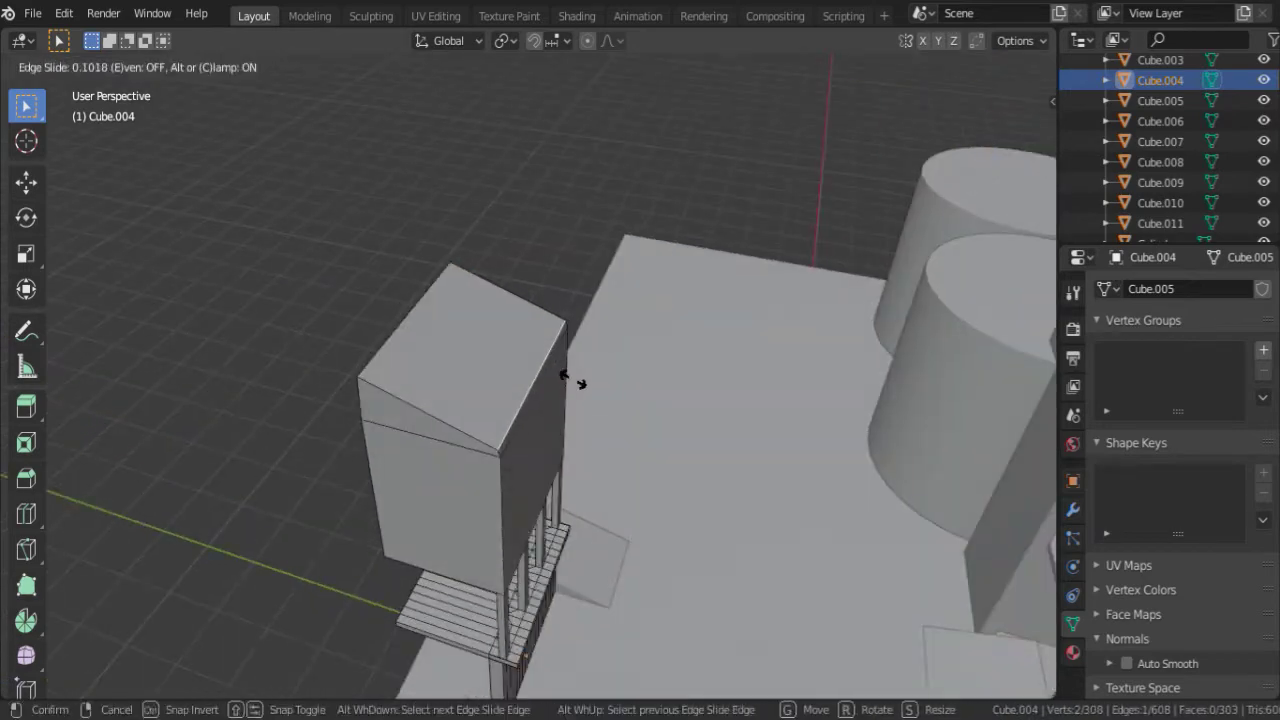
{"action": "key", "text": "Escape"}
{"action": "mouse_move", "coordinate": [809, 483]}
{"action": "middle_mouse_down"}
{"action": "mouse_move", "coordinate": [428, 360]}
{"action": "mouse_move", "coordinate": [614, 517]}
{"action": "mouse_move", "coordinate": [431, 246]}
{"action": "middle_mouse_up"}
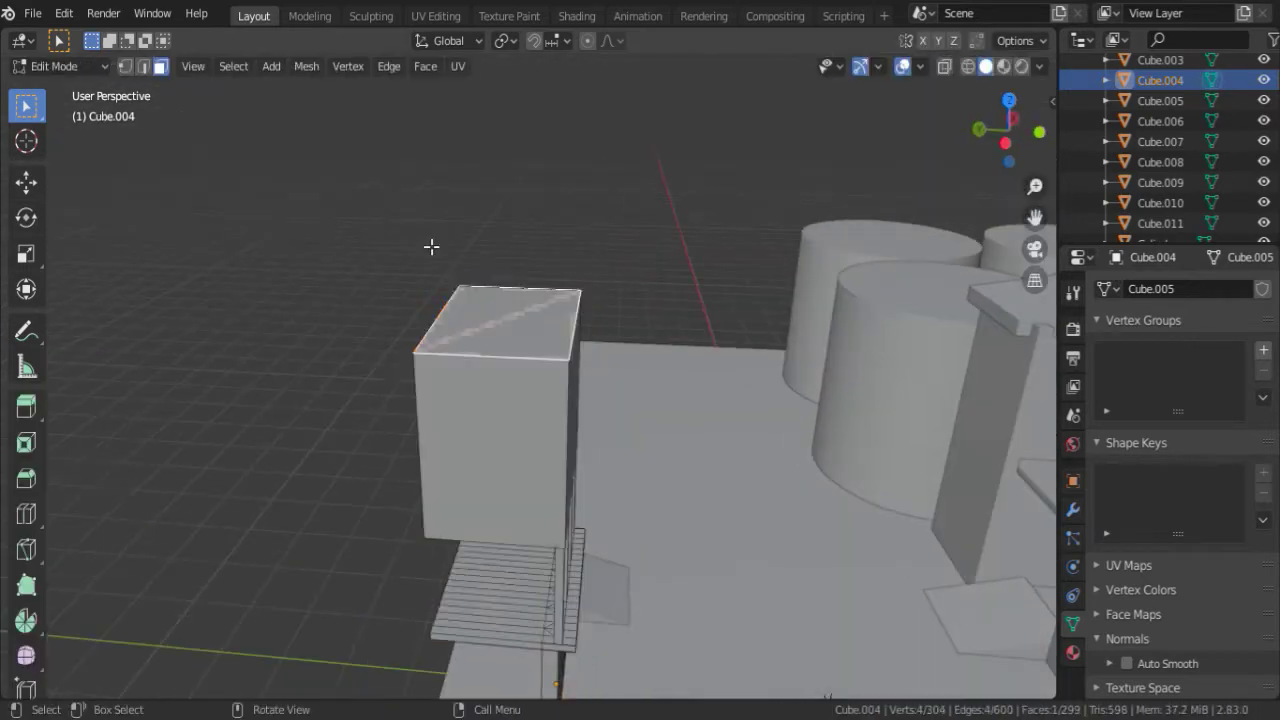
{"action": "key", "text": "shift+a"}
{"action": "left_click", "coordinate": [460, 300]}
{"action": "key", "text": "g"}
{"action": "left_click", "coordinate": [553, 443]}
{"action": "middle_click_drag", "start_coordinate": [553, 443], "coordinate": [331, 503]}
Tilt the new cube about the Y axis to form a sloped roof slab.
{"action": "key", "text": "r"}
{"action": "key", "text": "x"}
{"action": "key", "text": "y"}
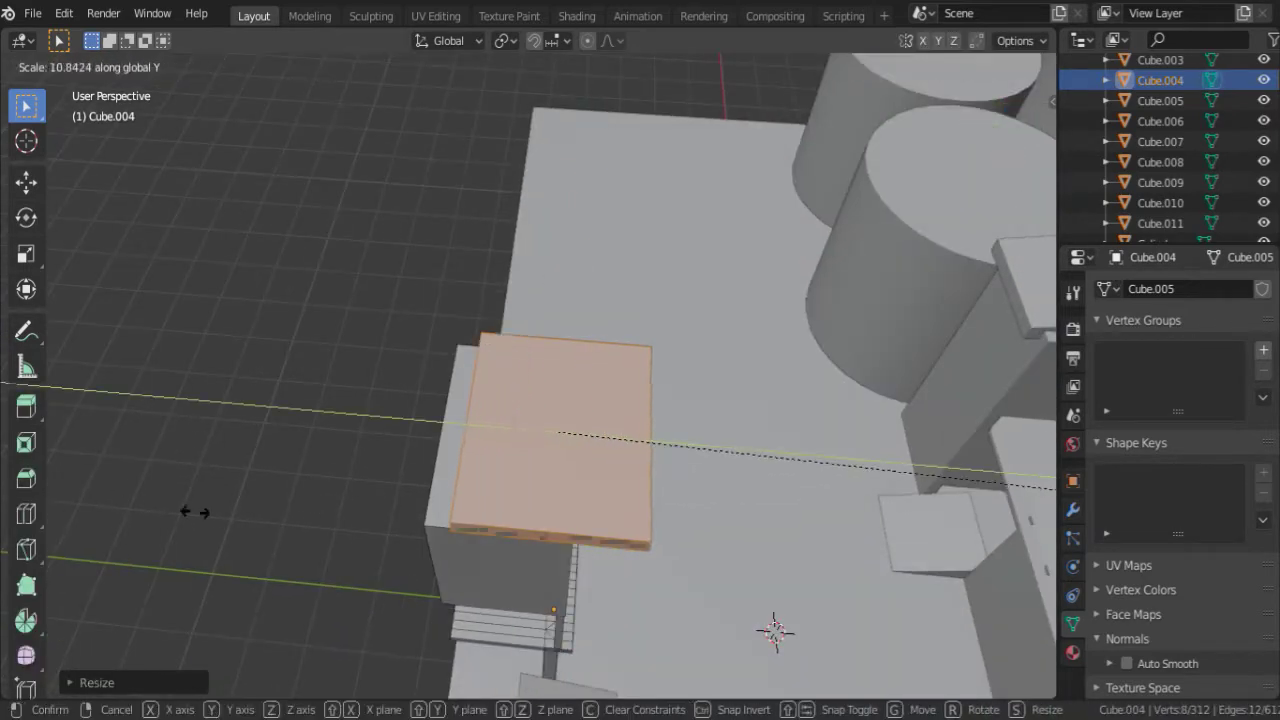
{"action": "left_click", "coordinate": [633, 399]}
{"action": "mouse_move", "coordinate": [633, 399]}
{"action": "middle_mouse_down"}
{"action": "mouse_move", "coordinate": [629, 334]}
{"action": "mouse_move", "coordinate": [575, 150]}
{"action": "mouse_move", "coordinate": [500, 283]}
{"action": "mouse_move", "coordinate": [575, 247]}
{"action": "middle_mouse_up"}
{"action": "key", "text": "r"}
{"action": "key", "text": "y"}
{"action": "left_click", "coordinate": [629, 334]}
Select the roof slab's top face in face mode and adjust it along Z.
{"action": "key", "text": "Tab"}
{"action": "key", "text": "Tab"}
{"action": "key", "text": "2"}
{"action": "key", "text": "Tab"}
{"action": "key", "text": "Tab"}
{"action": "key", "text": "3"}
{"action": "left_click", "coordinate": [443, 257]}
{"action": "key", "text": "s"}
{"action": "key", "text": "z"}
{"action": "key", "text": "g"}
{"action": "key", "text": "z"}
{"action": "left_click", "coordinate": [575, 250]}
{"action": "key", "text": "g"}
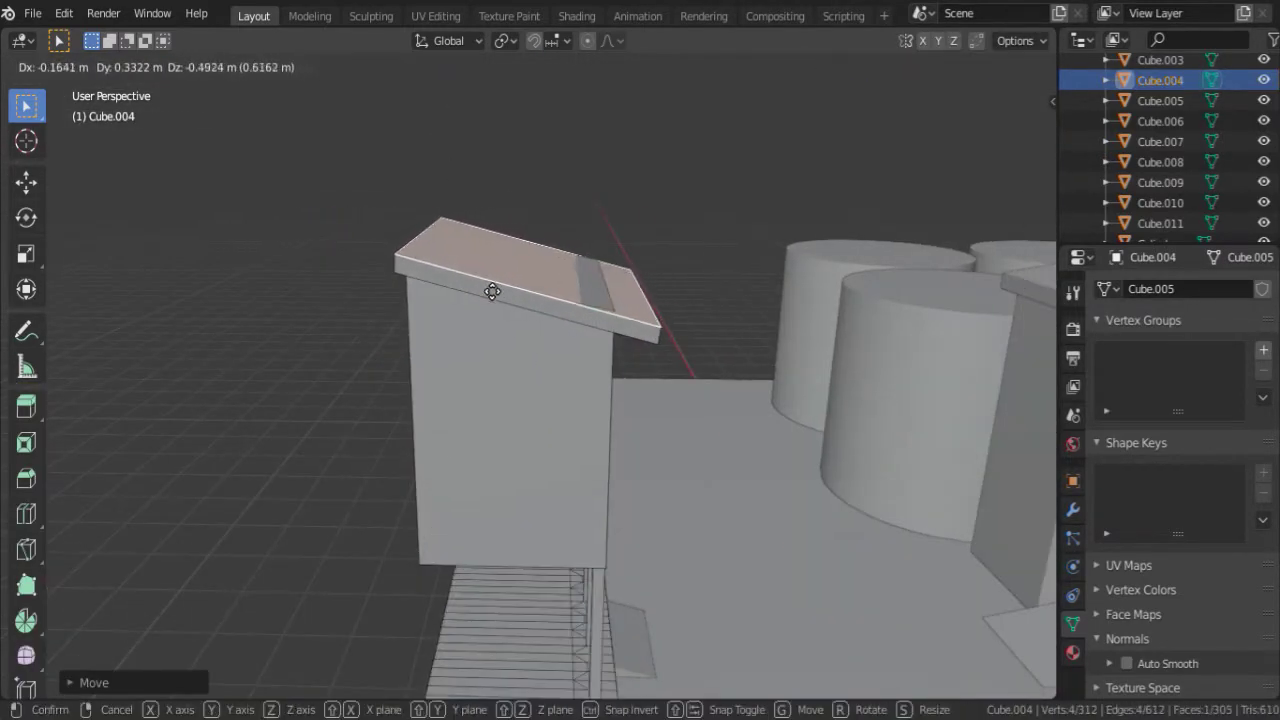
{"action": "left_click", "coordinate": [491, 286]}
Shift the roof slab along Y, settle it onto the box along Z, and save Mini2Fort.blend.
{"action": "key", "text": "g"}
{"action": "key", "text": "y"}
{"action": "mouse_move", "coordinate": [491, 286]}
{"action": "middle_mouse_down"}
{"action": "mouse_move", "coordinate": [568, 263]}
{"action": "mouse_move", "coordinate": [643, 300]}
{"action": "middle_mouse_up"}
{"action": "left_click", "coordinate": [568, 263]}
{"action": "key", "text": "g"}
{"action": "key", "text": "z"}
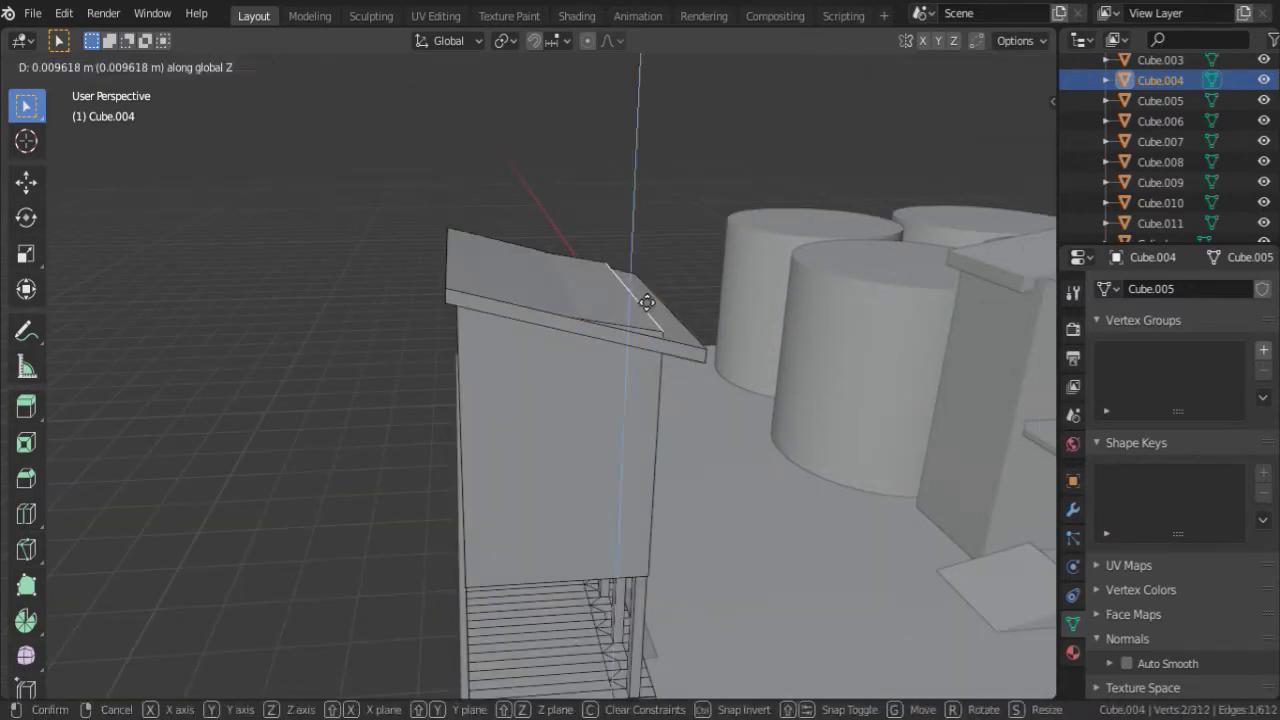
{"action": "left_click", "coordinate": [643, 300]}
{"action": "key", "text": "Tab"}
{"action": "middle_click_drag", "start_coordinate": [725, 269], "coordinate": [358, 249]}
{"action": "key", "text": "ctrl+s"}
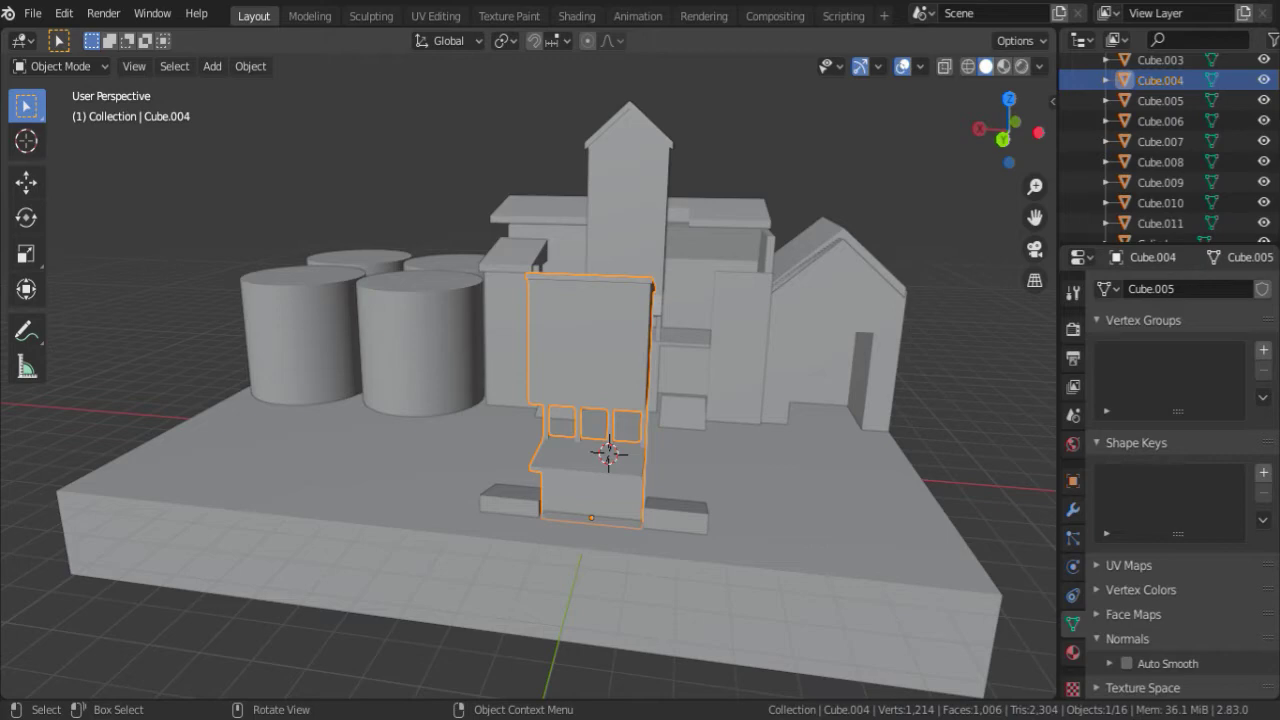
Add a new cube near the water tower and stretch it along X into a long thin block.
{"action": "middle_click_drag", "start_coordinate": [600, 440], "coordinate": [659, 410]}
{"action": "key", "text": "shift+a"}
{"action": "left_click", "coordinate": [660, 309]}
{"action": "key", "text": "g"}
{"action": "key", "text": "x"}
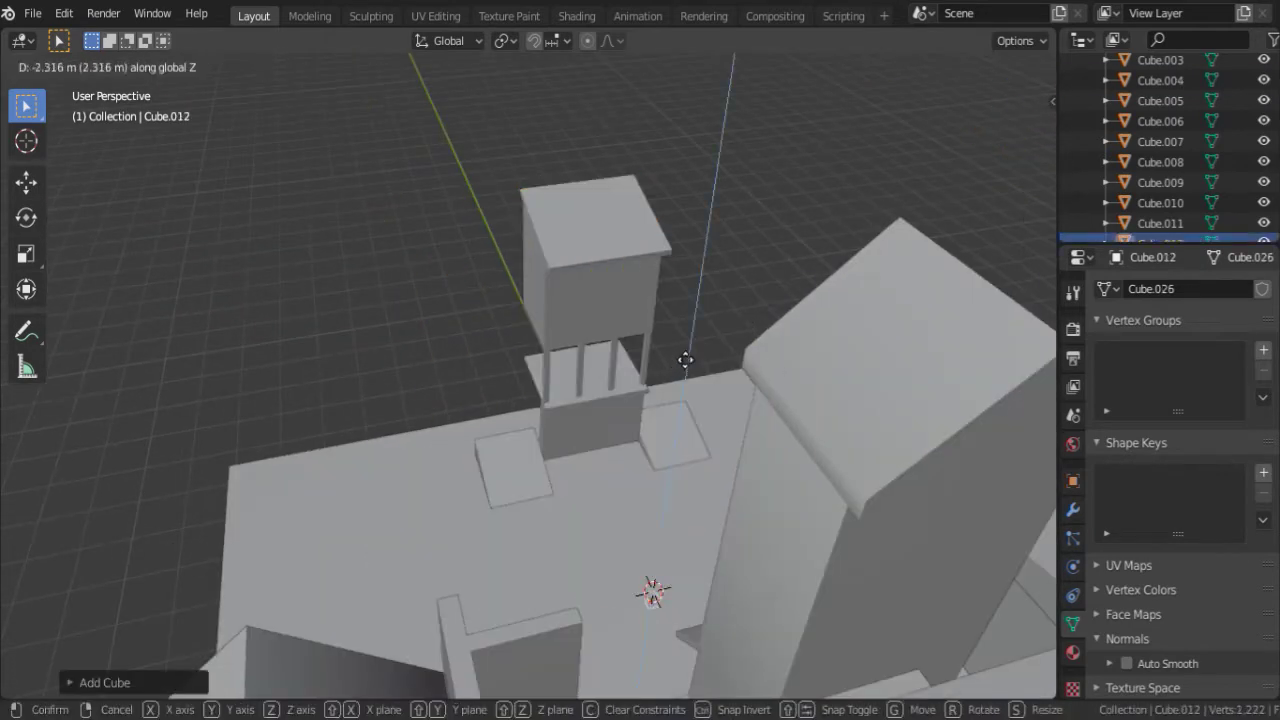
{"action": "key", "text": "s"}
{"action": "key", "text": "x"}
{"action": "left_click", "coordinate": [977, 306]}
In top view with wireframe shading, set the thin block's height by moving it along Z.
{"action": "key", "text": "KP_7"}
{"action": "key", "text": "z"}
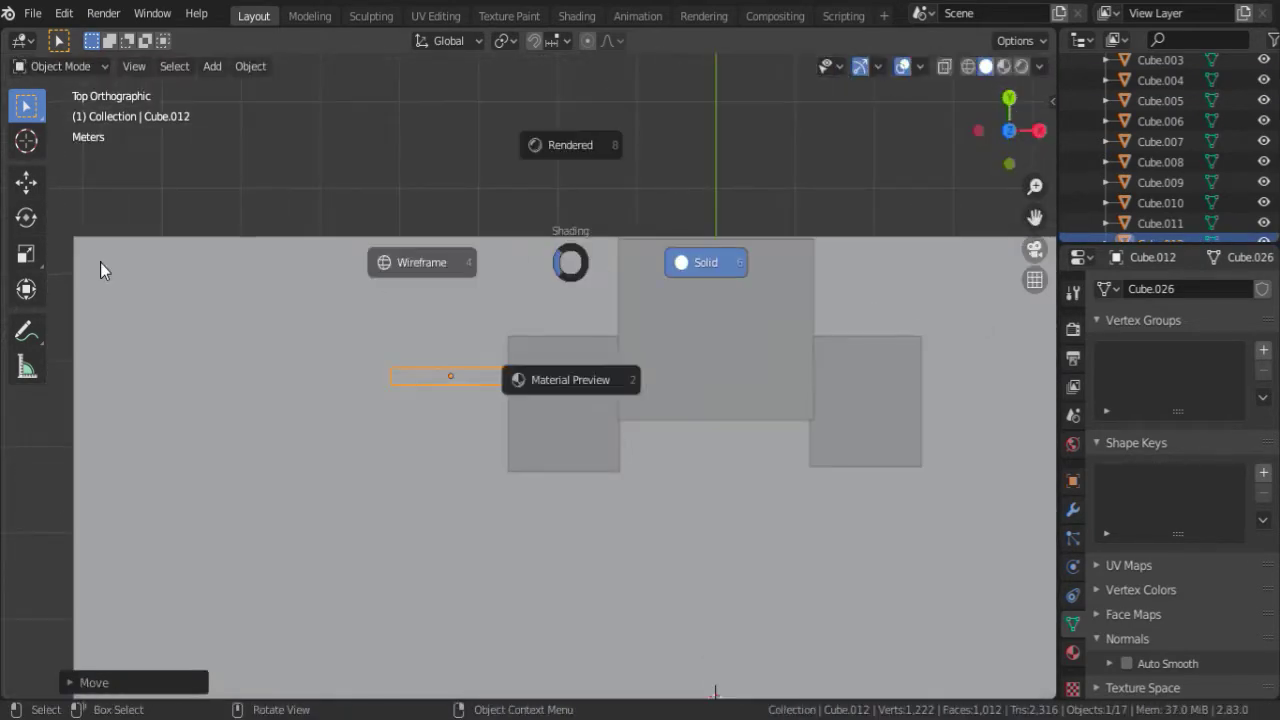
{"action": "left_click", "coordinate": [103, 268]}
{"action": "key", "text": "g"}
{"action": "key", "text": "z"}
{"action": "right_click", "coordinate": [621, 379]}
{"action": "mouse_move", "coordinate": [621, 379]}
{"action": "middle_mouse_down"}
{"action": "mouse_move", "coordinate": [634, 414]}
{"action": "mouse_move", "coordinate": [826, 403]}
{"action": "middle_mouse_up"}
{"action": "key", "text": "g"}
{"action": "key", "text": "z"}
{"action": "right_click", "coordinate": [877, 406]}
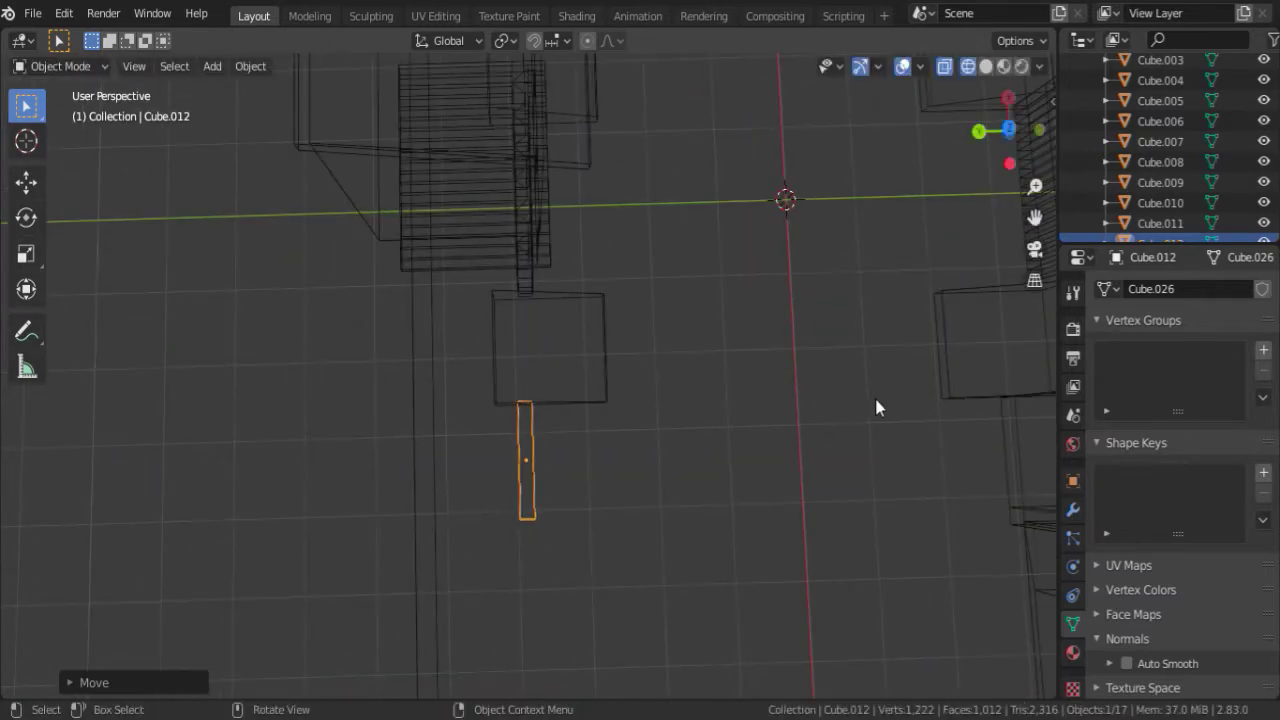
{"action": "key", "text": "KP_7"}
{"action": "key", "text": "g"}
{"action": "key", "text": "z"}
{"action": "left_click", "coordinate": [900, 413]}
Duplicate the thin block and move the copy along the X axis.
{"action": "middle_click_drag", "start_coordinate": [663, 366], "coordinate": [469, 333], "text": "shift"}
{"action": "key", "text": "shift+d"}
{"action": "key", "text": "x"}
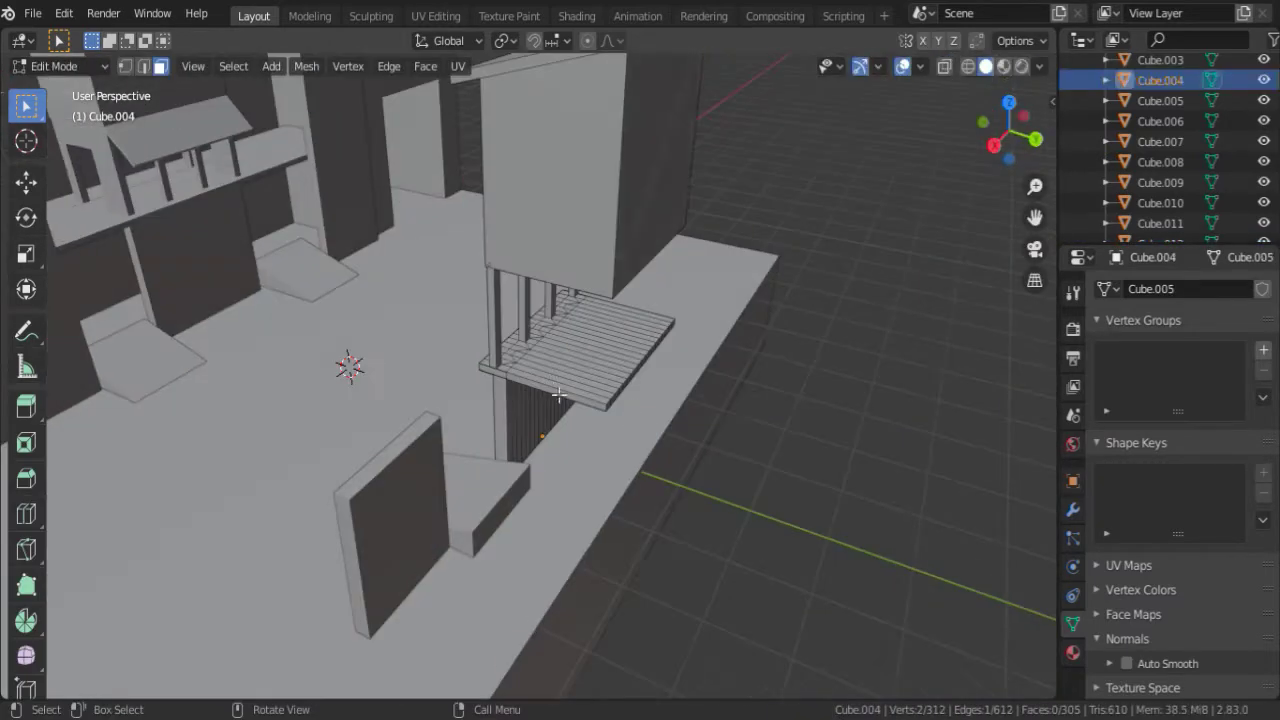
Select the walkway with its linked legs and switch the viewport to see-through wireframe shading.
{"action": "scroll", "coordinate": [559, 395], "scroll_direction": "up", "scroll_amount": 2}
{"action": "left_click", "coordinate": [560, 390], "text": "shift"}
{"action": "middle_click_drag", "start_coordinate": [560, 390], "coordinate": [604, 381]}
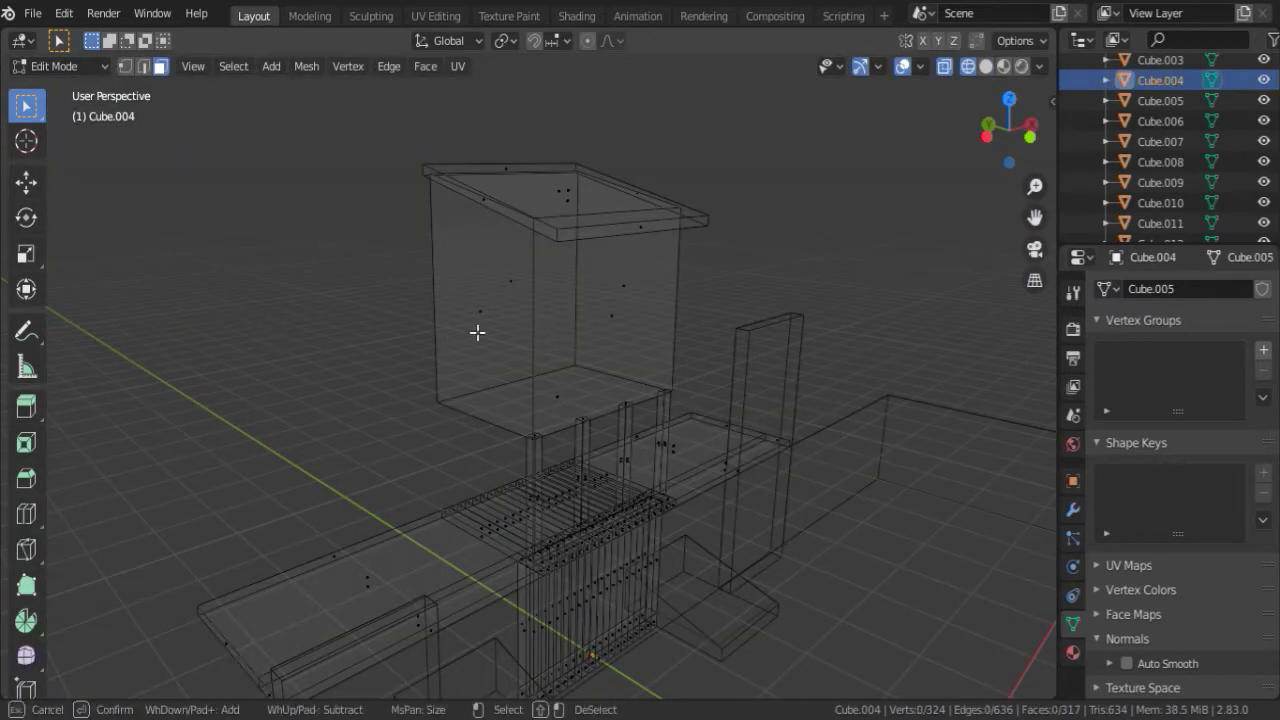
{"action": "left_click", "coordinate": [485, 347]}
{"action": "key", "text": "ctrl+z"}
{"action": "key", "text": "l"}
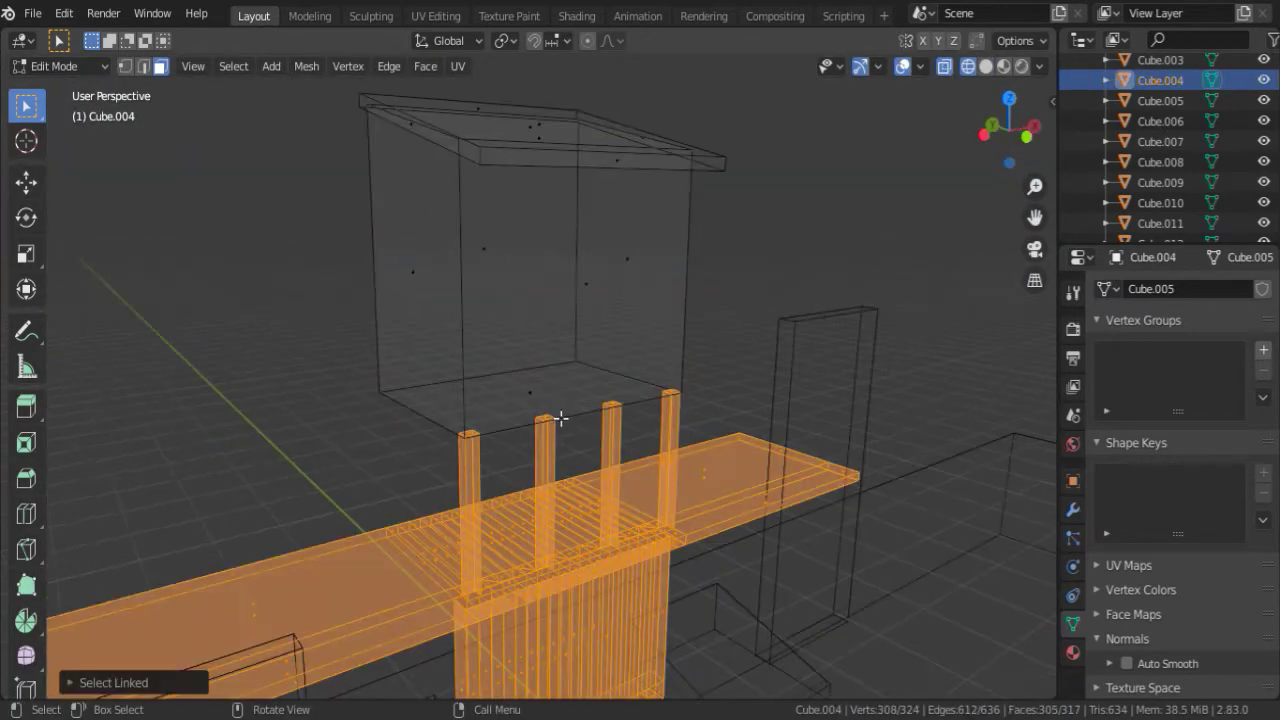
{"action": "key", "text": "KP_Decimal"}
{"action": "key", "text": "shift+z"}
{"action": "key", "text": "alt+z"}
{"action": "key", "text": "z"}
{"action": "left_click", "coordinate": [345, 391]}
Select the tank box with its legs and raise it along Z, back in solid shading.
{"action": "key", "text": "c"}
{"action": "left_click_drag", "start_coordinate": [600, 230], "coordinate": [651, 223]}
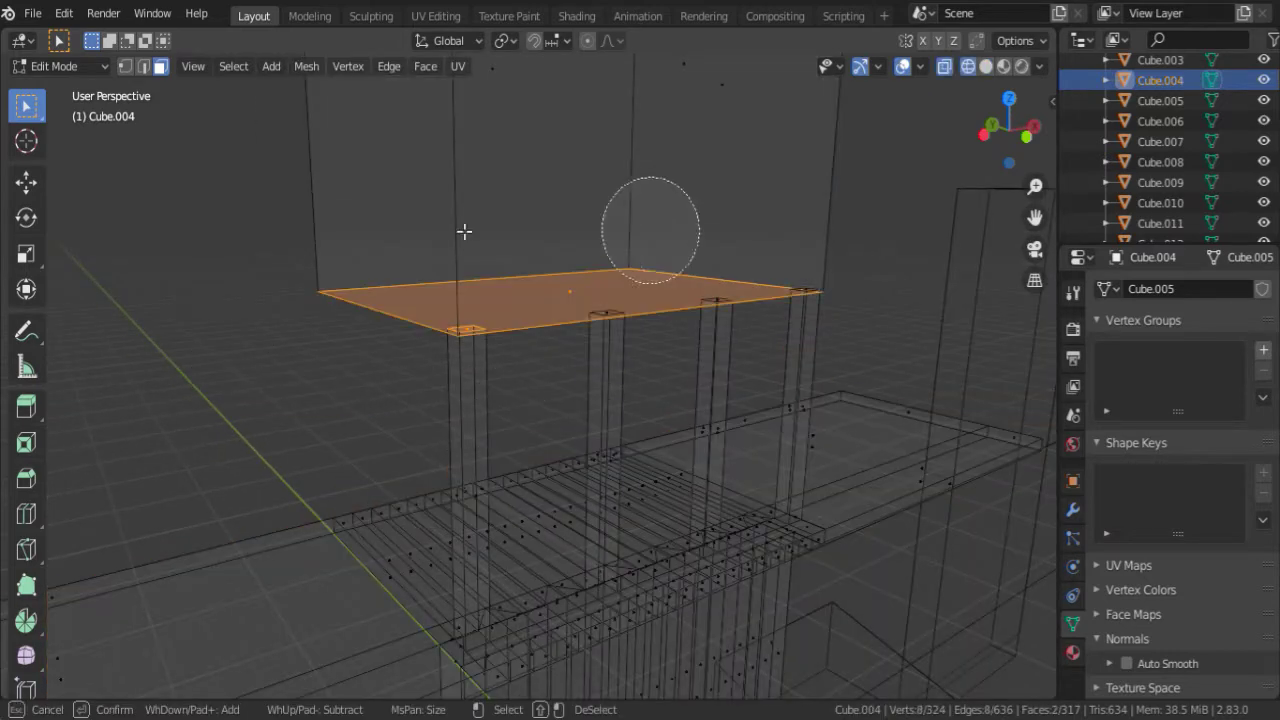
{"action": "mouse_move", "coordinate": [651, 223]}
{"action": "middle_mouse_down"}
{"action": "mouse_move", "coordinate": [603, 303]}
{"action": "mouse_move", "coordinate": [631, 408]}
{"action": "middle_mouse_up"}
{"action": "key", "text": "c"}
{"action": "left_click_drag", "start_coordinate": [631, 408], "coordinate": [586, 286]}
{"action": "key", "text": "shift+z"}
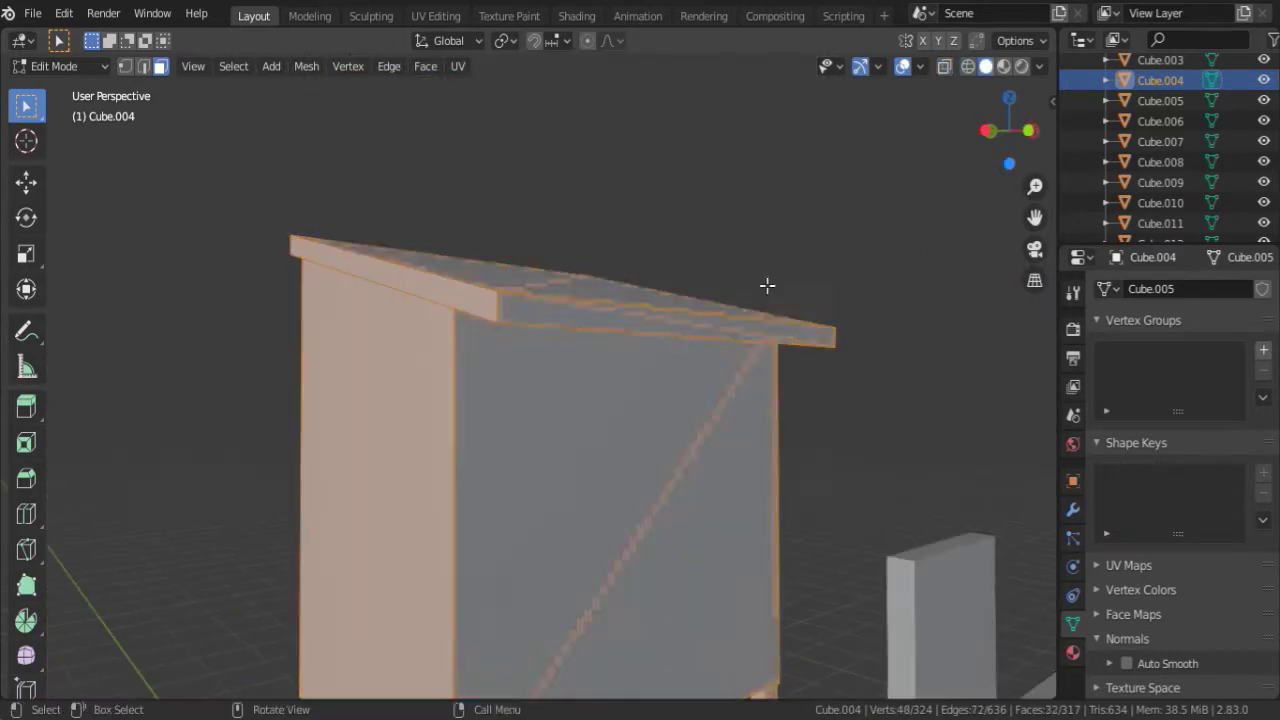
{"action": "key", "text": "alt+z"}
{"action": "middle_click_drag", "start_coordinate": [766, 286], "coordinate": [659, 317]}
{"action": "key", "text": "g"}
{"action": "key", "text": "z"}
{"action": "left_click", "coordinate": [549, 377]}
{"action": "key", "text": "Tab"}
Circle-select the lower wall faces and move them along Z.
{"action": "mouse_move", "coordinate": [549, 377]}
{"action": "middle_mouse_down"}
{"action": "mouse_move", "coordinate": [727, 375]}
{"action": "mouse_move", "coordinate": [680, 462]}
{"action": "mouse_move", "coordinate": [586, 486]}
{"action": "mouse_move", "coordinate": [471, 400]}
{"action": "middle_mouse_up"}
{"action": "key", "text": "Tab"}
{"action": "key", "text": "alt+a"}
{"action": "key", "text": "c"}
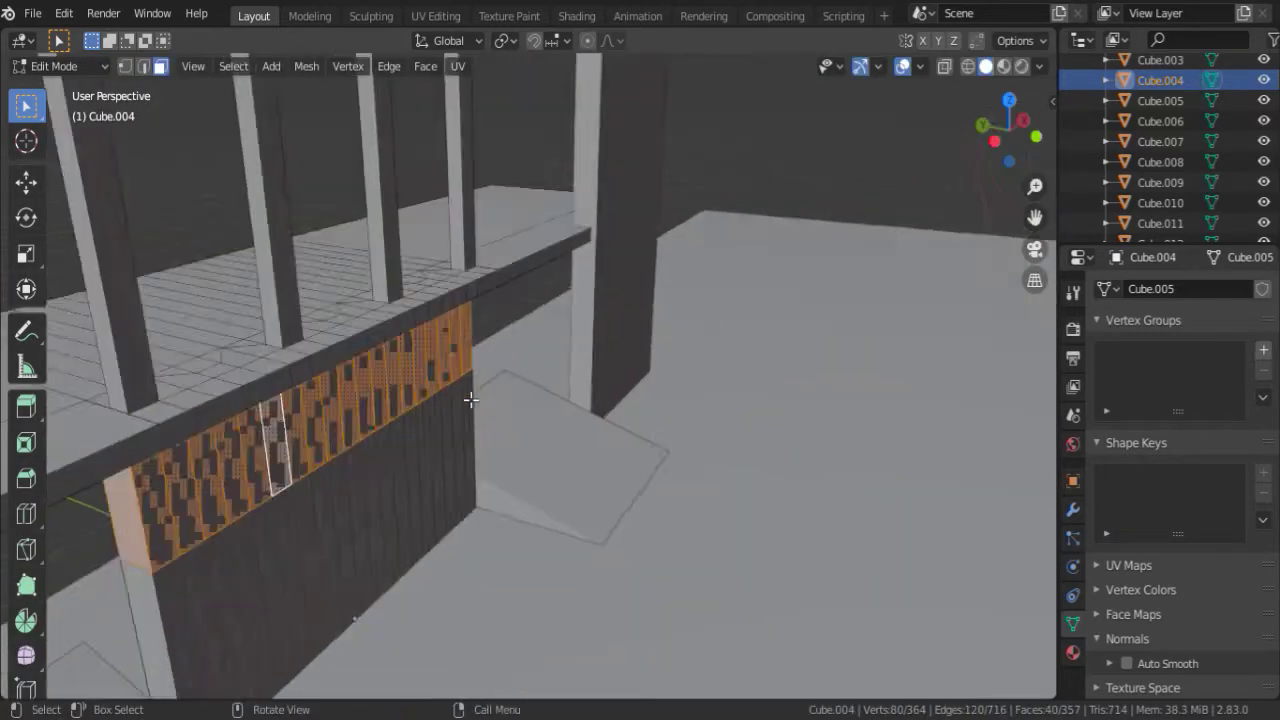
{"action": "left_click_drag", "start_coordinate": [471, 400], "coordinate": [507, 330]}
{"action": "middle_click_drag", "start_coordinate": [507, 330], "coordinate": [423, 354]}
{"action": "left_click_drag", "start_coordinate": [423, 354], "coordinate": [271, 437]}
{"action": "key", "text": "g"}
{"action": "key", "text": "z"}
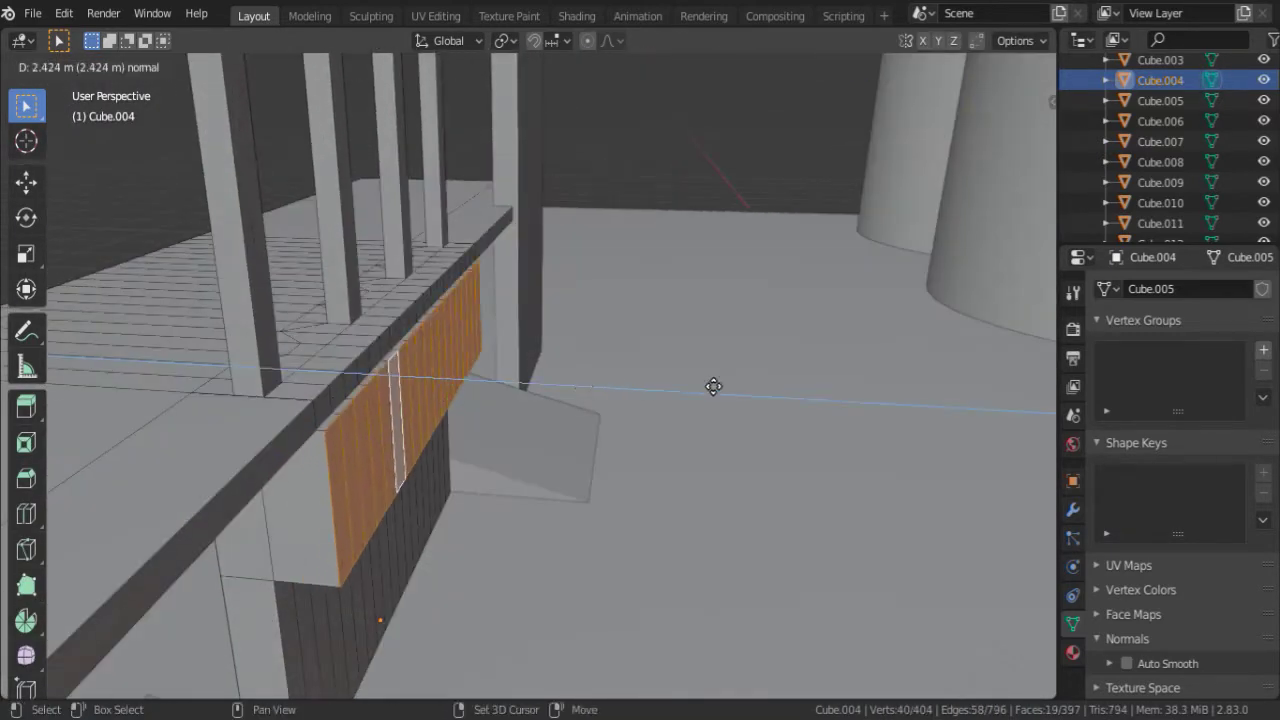
{"action": "left_click", "coordinate": [711, 386]}
{"action": "key", "text": "Tab"}
{"action": "mouse_move", "coordinate": [711, 386]}
{"action": "middle_mouse_down"}
{"action": "mouse_move", "coordinate": [454, 354]}
{"action": "mouse_move", "coordinate": [519, 432]}
{"action": "middle_mouse_up"}
{"action": "scroll", "coordinate": [454, 354], "scroll_direction": "down", "scroll_amount": 5}
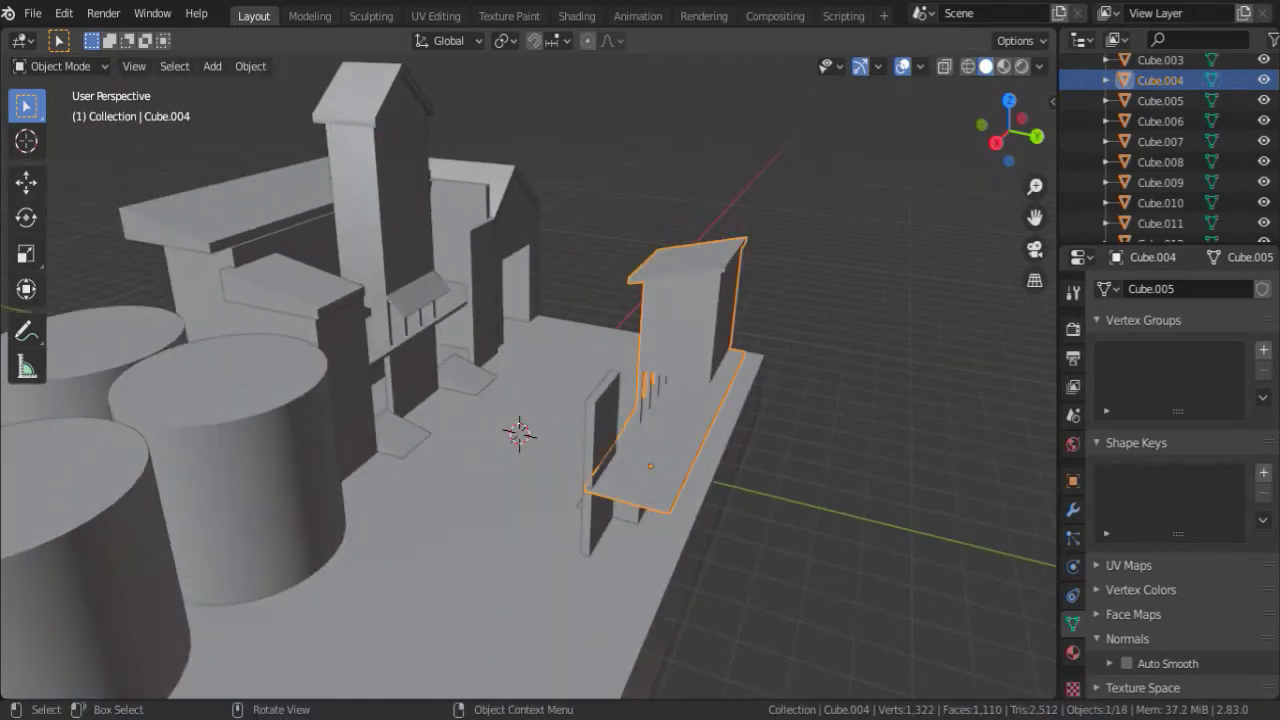
Select a loop of wall faces on the tall tower in face mode.
{"action": "left_click", "coordinate": [360, 250]}
{"action": "key", "text": "Tab"}
{"action": "scroll", "coordinate": [491, 486], "scroll_direction": "up", "scroll_amount": 4}
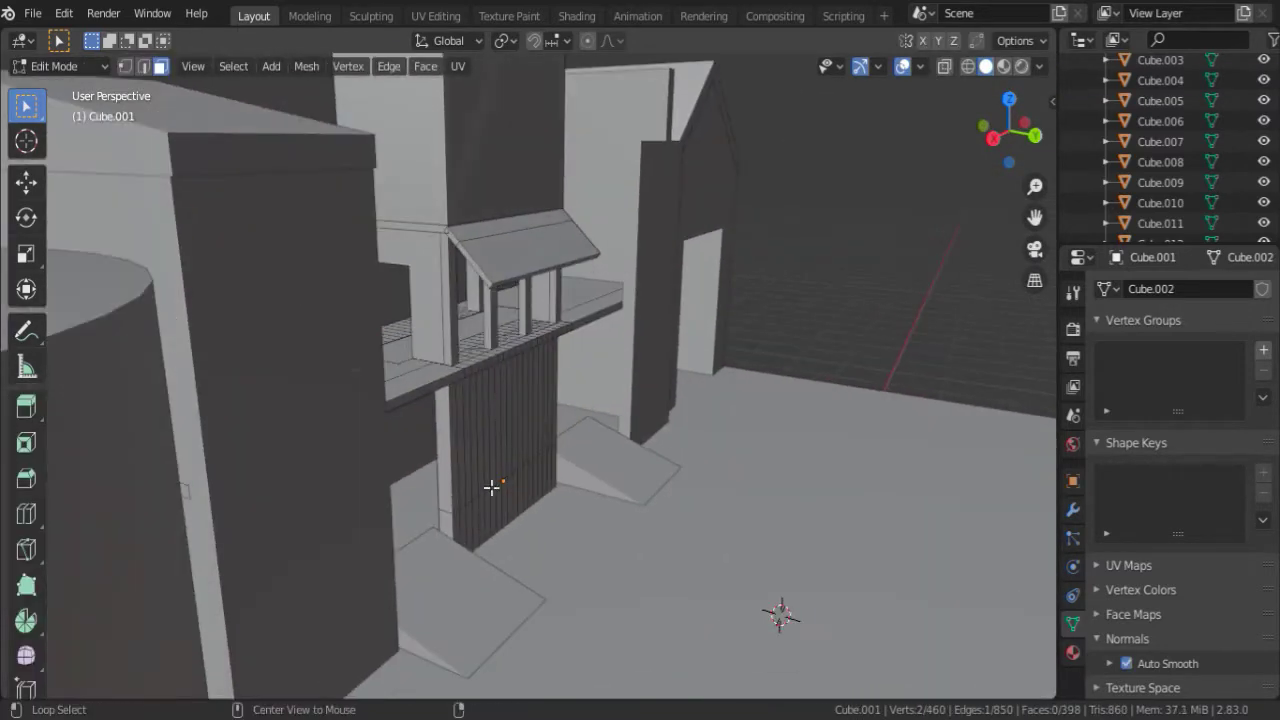
{"action": "left_click", "coordinate": [491, 486], "text": "alt"}
{"action": "key", "text": "3"}
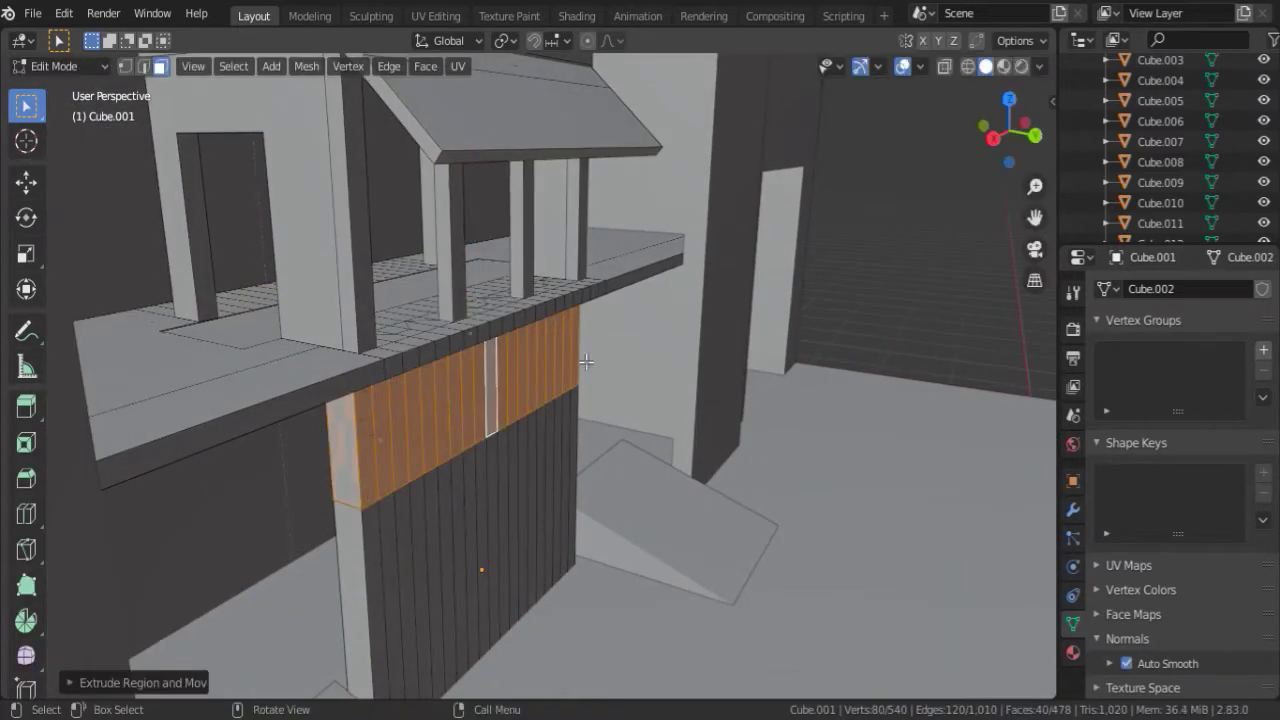
{"action": "left_click_drag", "start_coordinate": [493, 380], "coordinate": [571, 343]}
{"action": "mouse_move", "coordinate": [571, 343]}
{"action": "middle_mouse_down"}
{"action": "mouse_move", "coordinate": [600, 391]}
{"action": "mouse_move", "coordinate": [231, 354]}
{"action": "mouse_move", "coordinate": [152, 236]}
{"action": "mouse_move", "coordinate": [420, 415]}
{"action": "mouse_move", "coordinate": [383, 409]}
{"action": "middle_mouse_up"}
{"action": "key", "text": "Tab"}
{"action": "key", "text": "Tab"}
Circle-select the wall-top faces between the pillars of the current building.
{"action": "key", "text": "c"}
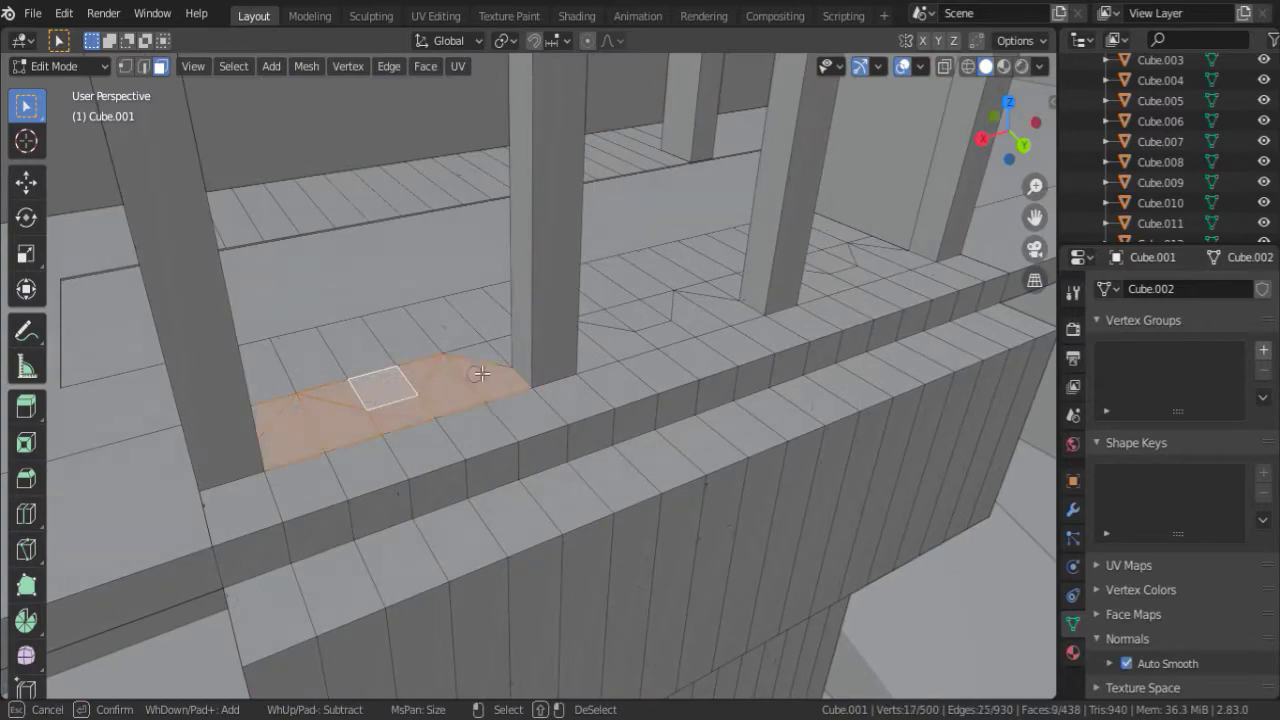
{"action": "middle_click_drag", "start_coordinate": [481, 373], "coordinate": [591, 320]}
{"action": "left_click_drag", "start_coordinate": [591, 320], "coordinate": [714, 523]}
{"action": "middle_click_drag", "start_coordinate": [714, 523], "coordinate": [560, 386]}
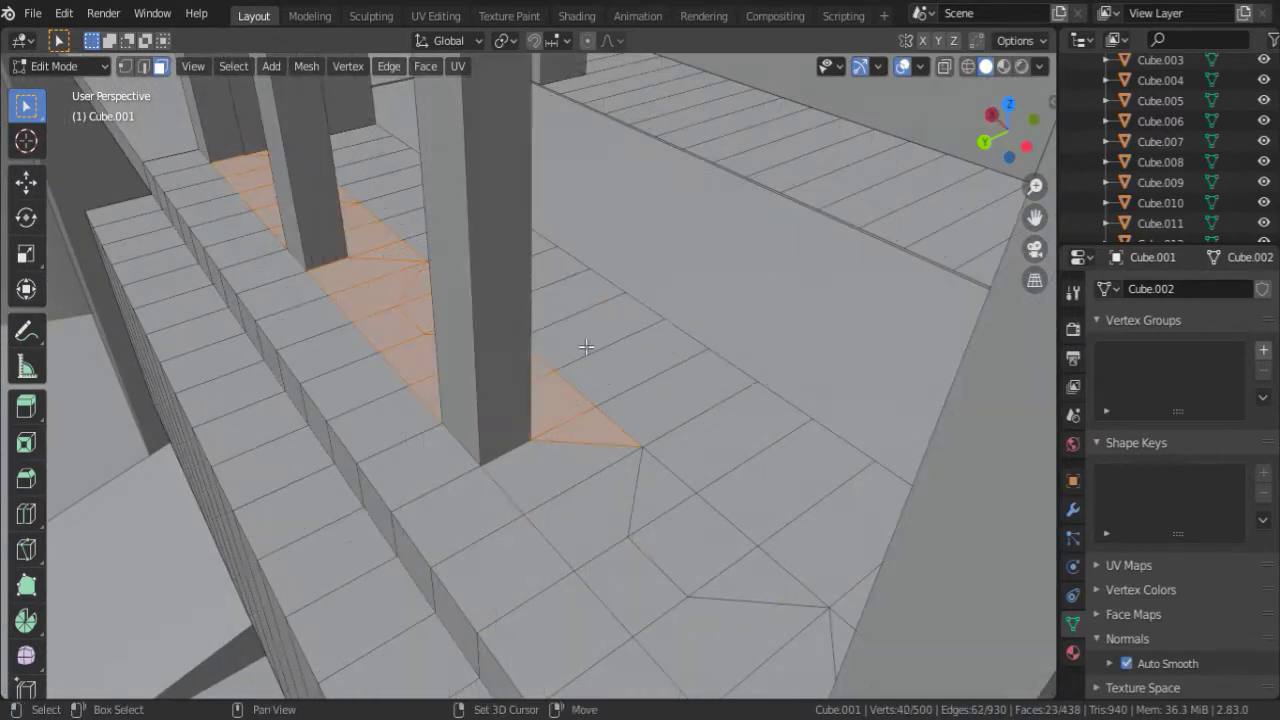
{"action": "mouse_move", "coordinate": [816, 651]}
{"action": "middle_mouse_down"}
{"action": "mouse_move", "coordinate": [763, 297]}
{"action": "mouse_move", "coordinate": [716, 227]}
{"action": "middle_mouse_up"}
{"action": "key", "text": "Tab"}
Circle-select the wall-top faces of the building with three windows.
{"action": "left_click", "coordinate": [554, 303]}
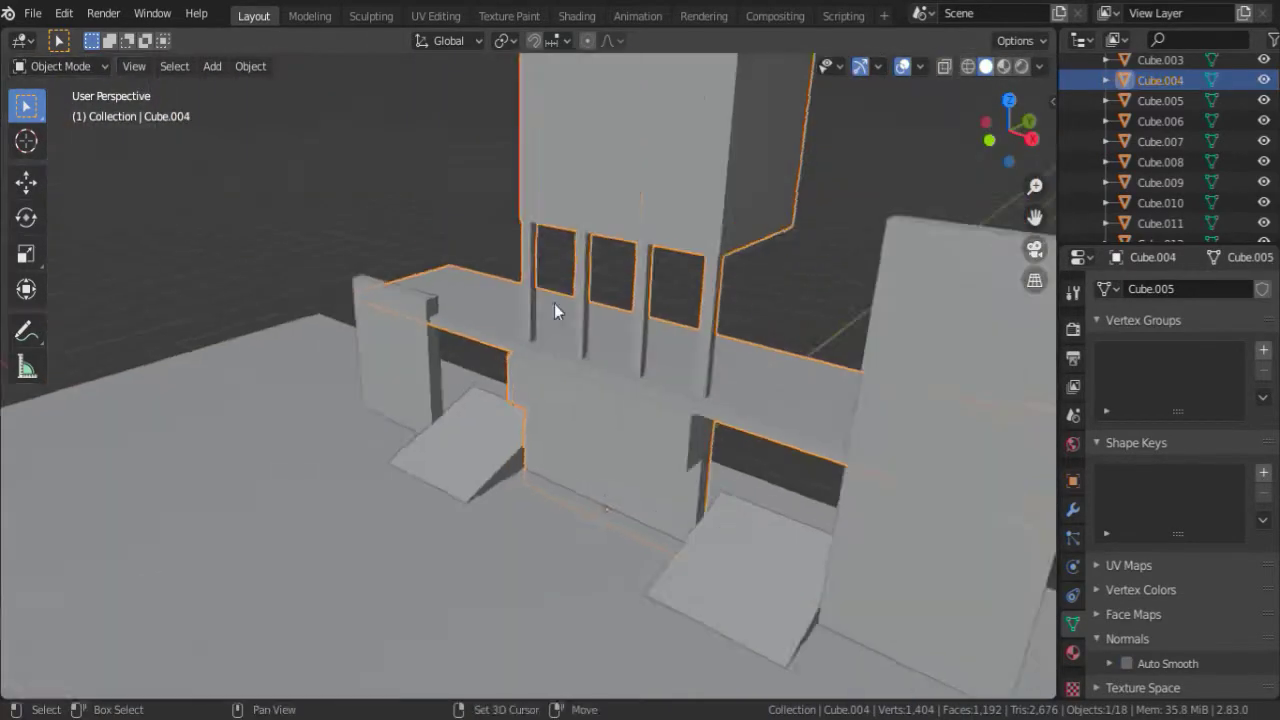
{"action": "key", "text": "Tab"}
{"action": "middle_click_drag", "start_coordinate": [554, 303], "coordinate": [440, 268]}
{"action": "middle_click_drag", "start_coordinate": [471, 326], "coordinate": [572, 351]}
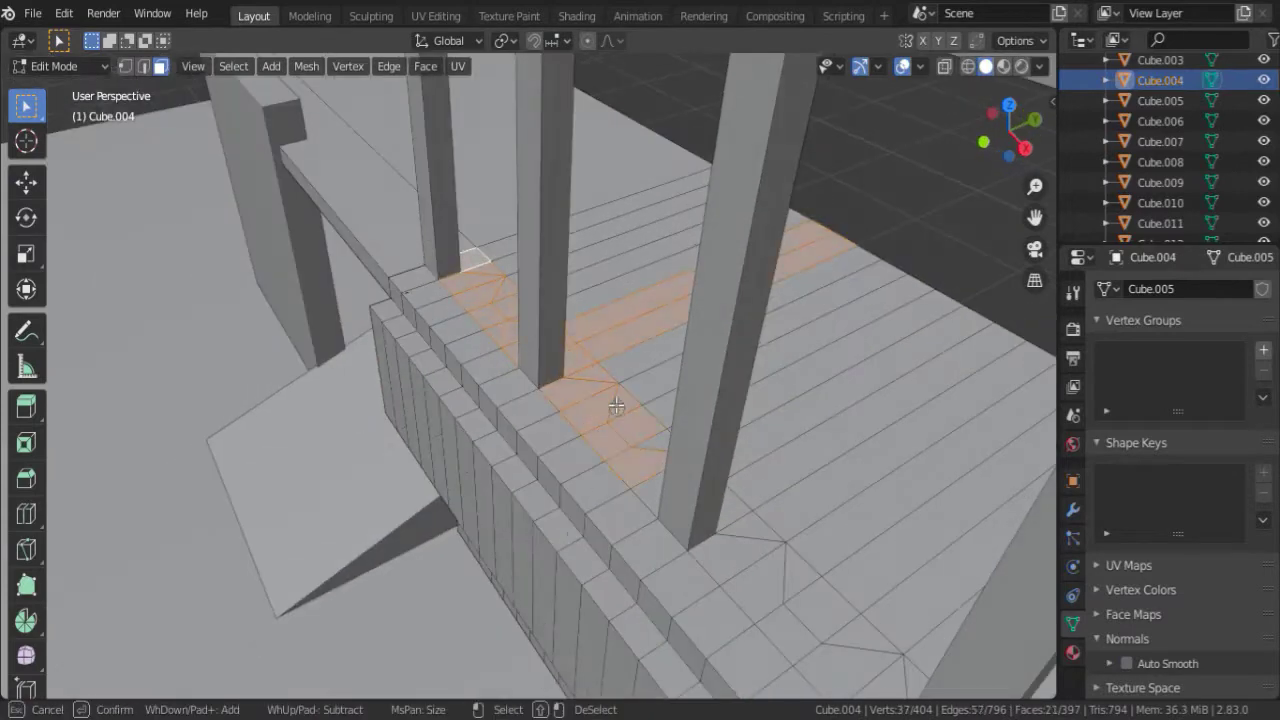
{"action": "middle_click_drag", "start_coordinate": [616, 405], "coordinate": [600, 420]}
{"action": "left_click_drag", "start_coordinate": [600, 420], "coordinate": [560, 380]}
{"action": "mouse_move", "coordinate": [560, 380]}
{"action": "middle_mouse_down"}
{"action": "mouse_move", "coordinate": [626, 537]}
{"action": "mouse_move", "coordinate": [560, 430]}
{"action": "mouse_move", "coordinate": [580, 410]}
{"action": "middle_mouse_up"}
{"action": "key", "text": "Escape"}
{"action": "key", "text": "Tab"}
Save the scene as Mini2Fort.blend and zoom out to view the whole fort.
{"action": "key", "text": "ctrl+s"}
{"action": "middle_click_drag", "start_coordinate": [538, 317], "coordinate": [545, 400]}
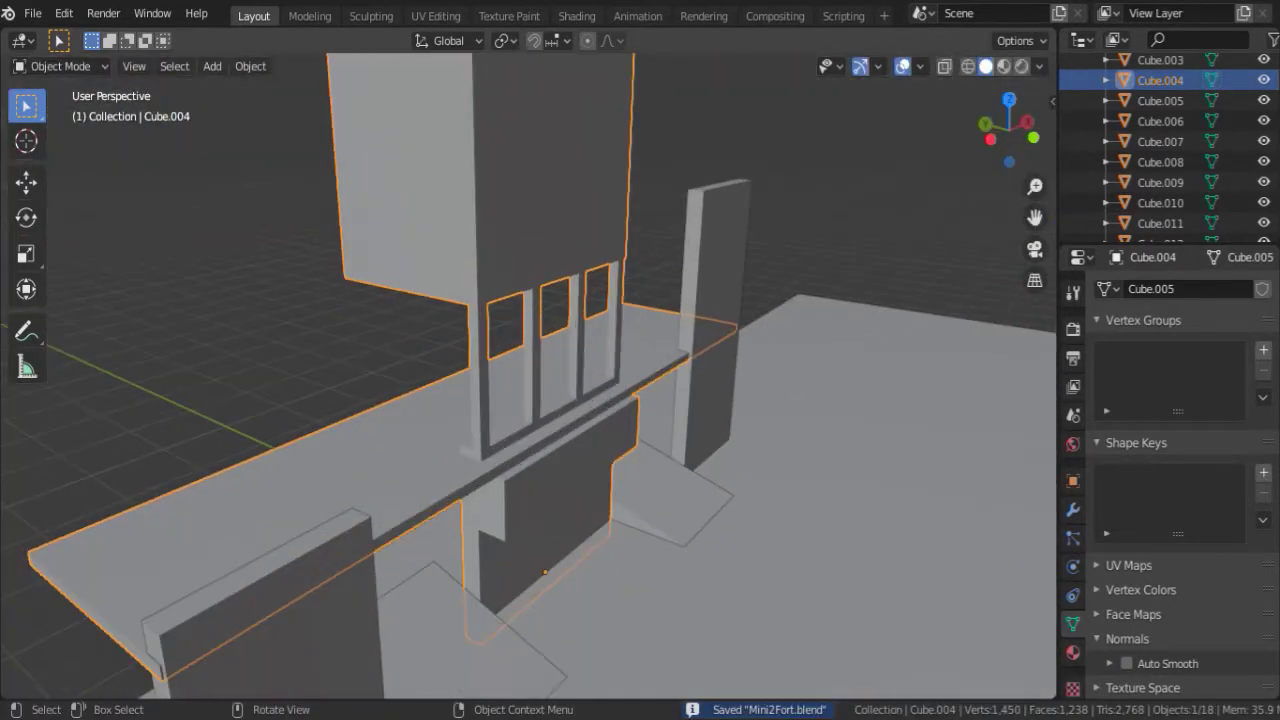
{"action": "scroll", "coordinate": [603, 275], "scroll_direction": "down", "scroll_amount": 3}
{"action": "scroll", "coordinate": [585, 228], "scroll_direction": "down", "scroll_amount": 2}
{"action": "mouse_move", "coordinate": [585, 228]}
{"action": "middle_mouse_down"}
{"action": "mouse_move", "coordinate": [699, 274]}
{"action": "mouse_move", "coordinate": [887, 384]}
{"action": "mouse_move", "coordinate": [505, 237]}
{"action": "mouse_move", "coordinate": [692, 352]}
{"action": "middle_mouse_up"}
Select the next fort piece in Edit Mode and start moving its edge loop.
{"action": "left_click", "coordinate": [692, 352]}
{"action": "key", "text": "Tab"}
{"action": "scroll", "coordinate": [692, 352], "scroll_direction": "up", "scroll_amount": 3}
{"action": "key", "text": "g"}
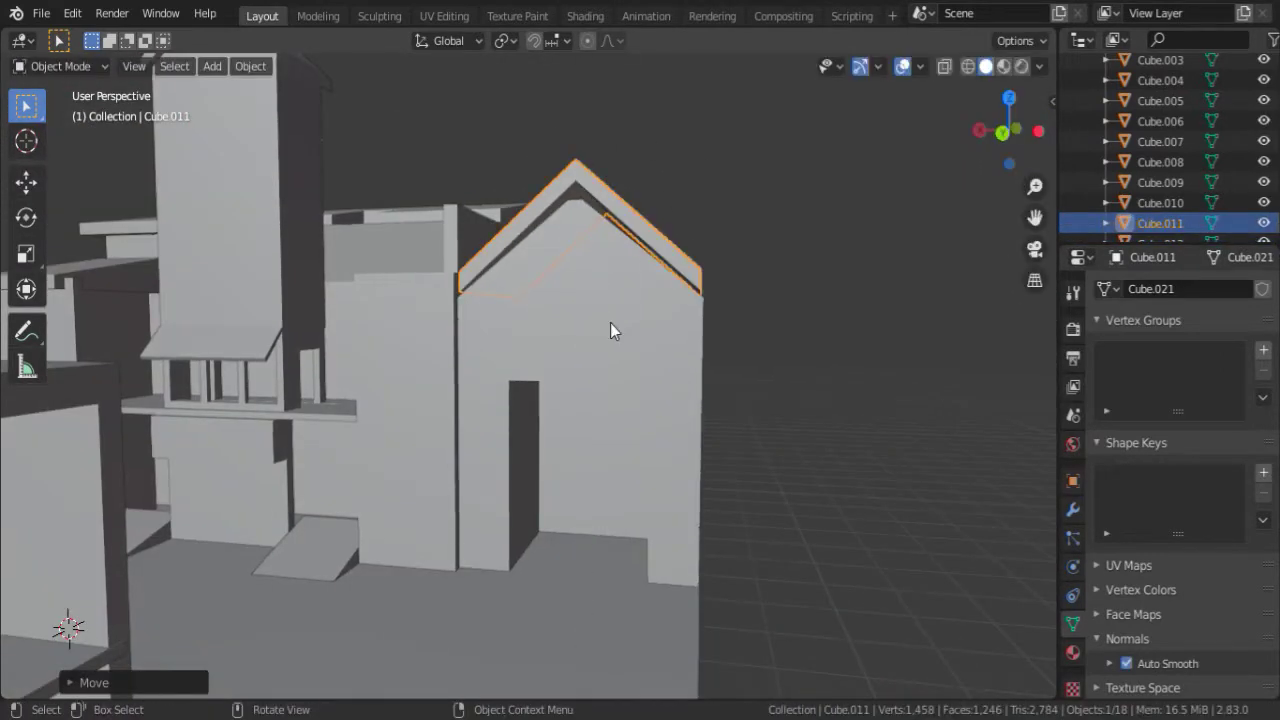
Move the gabled house geometry vertically along Z.
{"action": "key", "text": "g"}
{"action": "key", "text": "z"}
{"action": "left_click", "coordinate": [589, 399]}
{"action": "key", "text": "g"}
{"action": "key", "text": "z"}
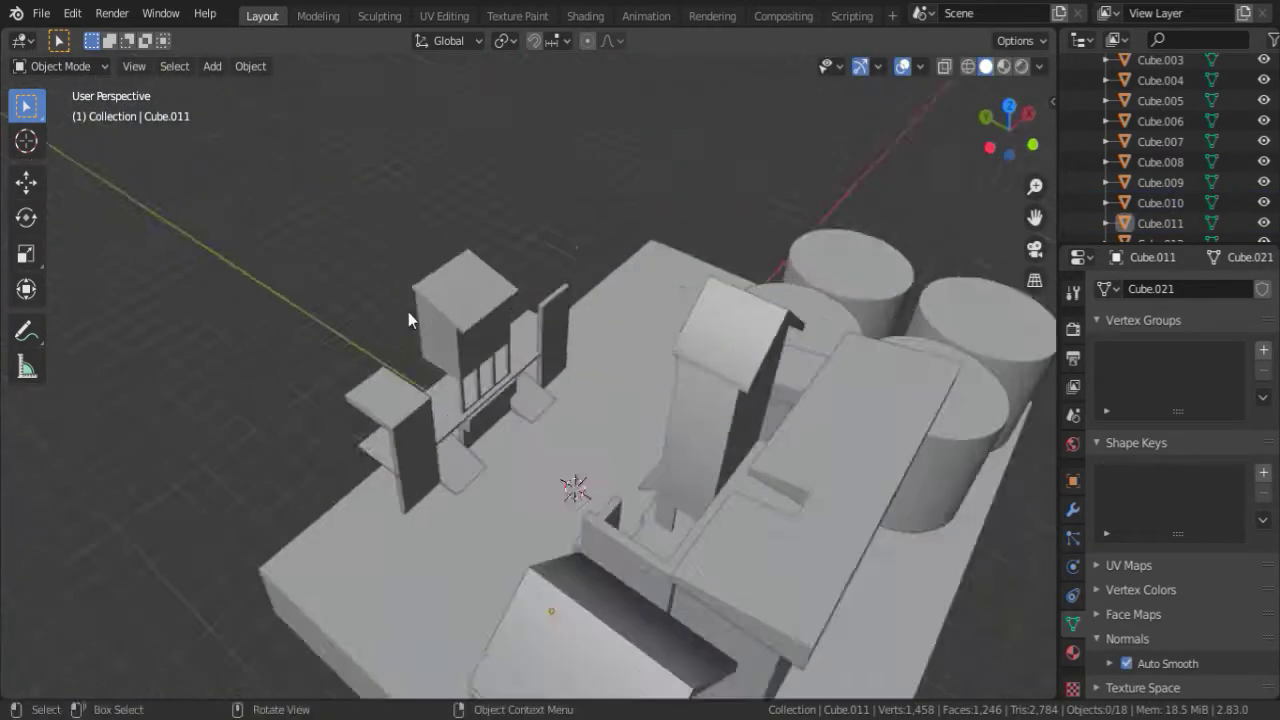
Select the whole tall box under the roof and try stretching its height, then cancel.
{"action": "scroll", "coordinate": [408, 316], "scroll_direction": "up", "scroll_amount": 5}
{"action": "mouse_move", "coordinate": [640, 400]}
{"action": "middle_mouse_down"}
{"action": "mouse_move", "coordinate": [582, 354]}
{"action": "mouse_move", "coordinate": [532, 264]}
{"action": "middle_mouse_up"}
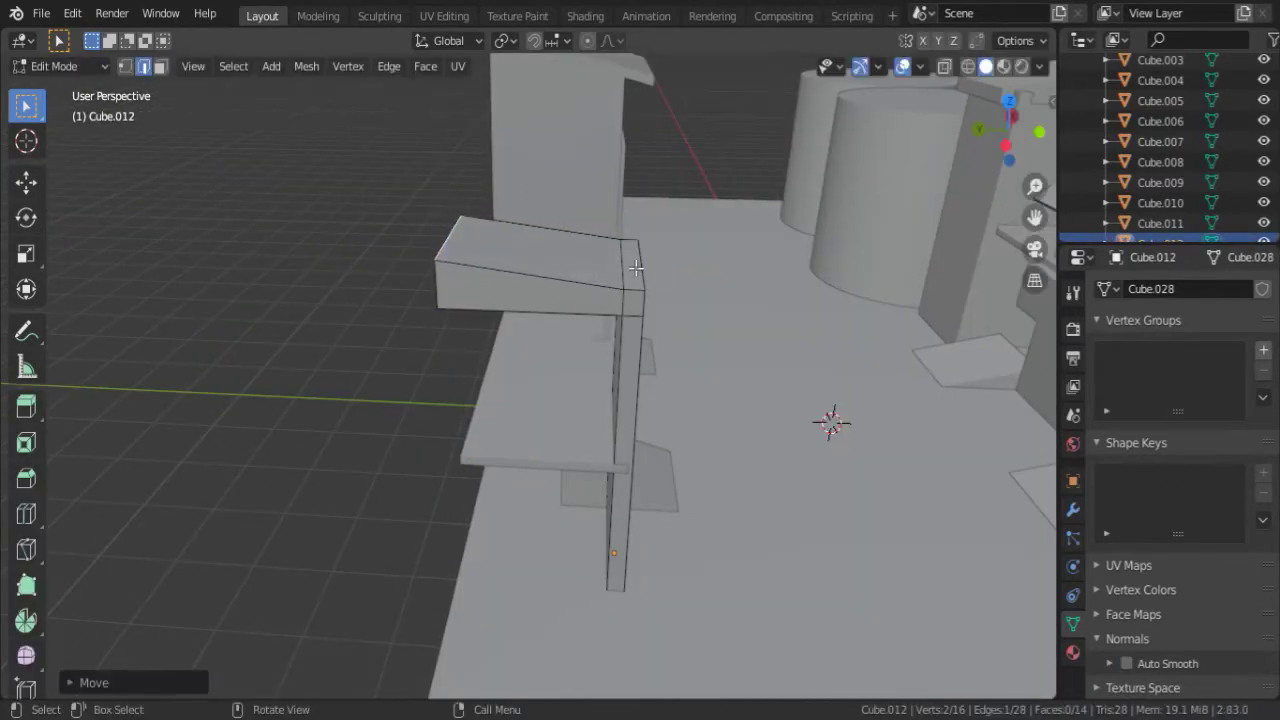
{"action": "middle_click_drag", "start_coordinate": [636, 268], "coordinate": [644, 268]}
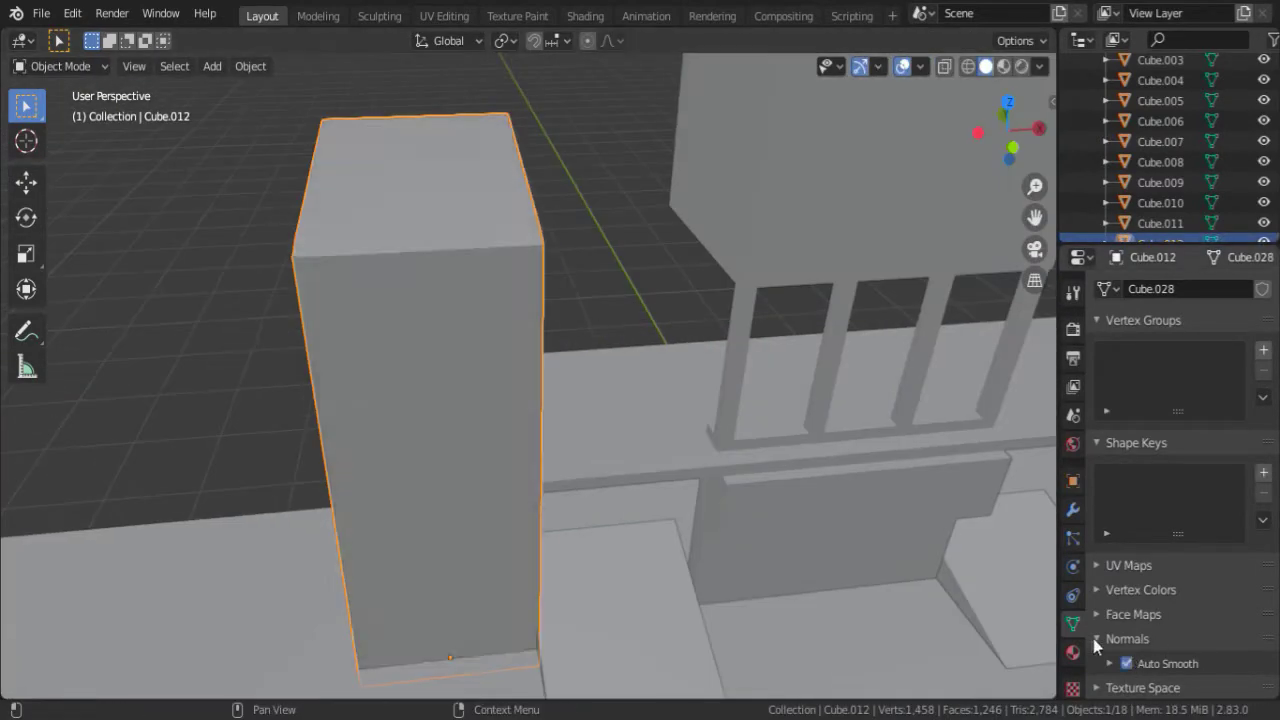
{"action": "middle_click_drag", "start_coordinate": [560, 380], "coordinate": [600, 395]}
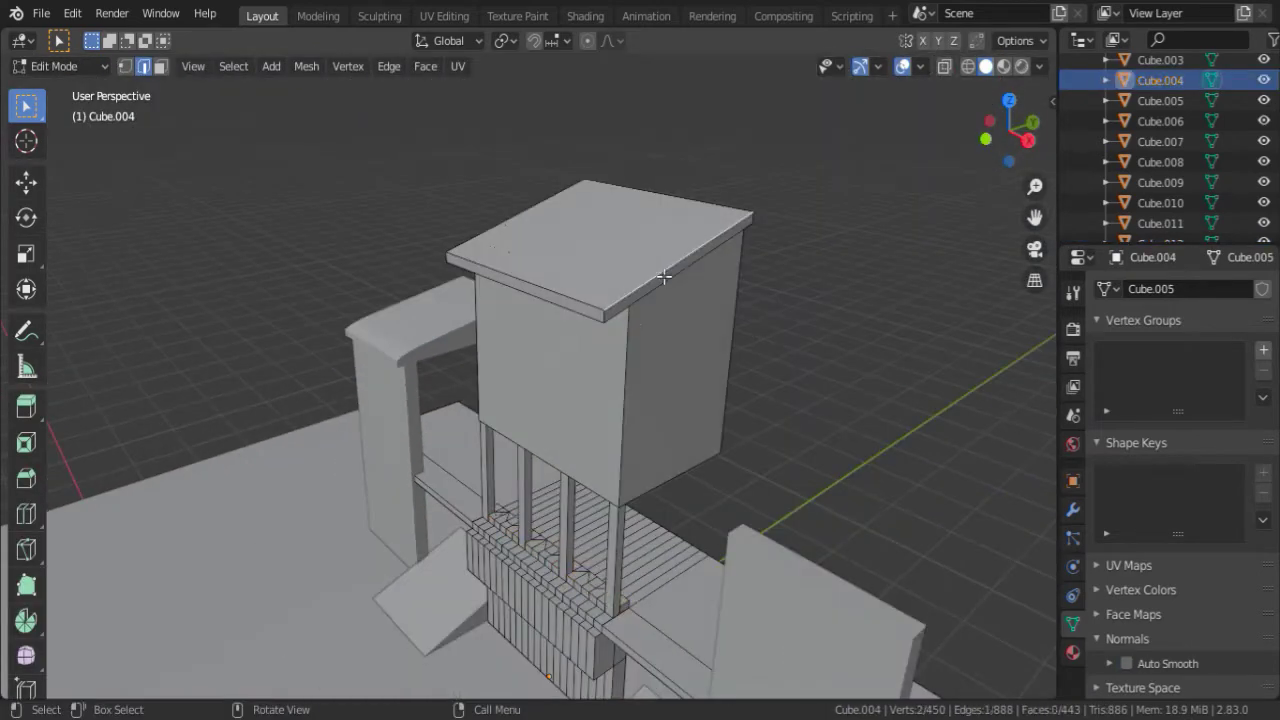
{"action": "key", "text": "l"}
{"action": "key", "text": "s"}
{"action": "key", "text": "z"}
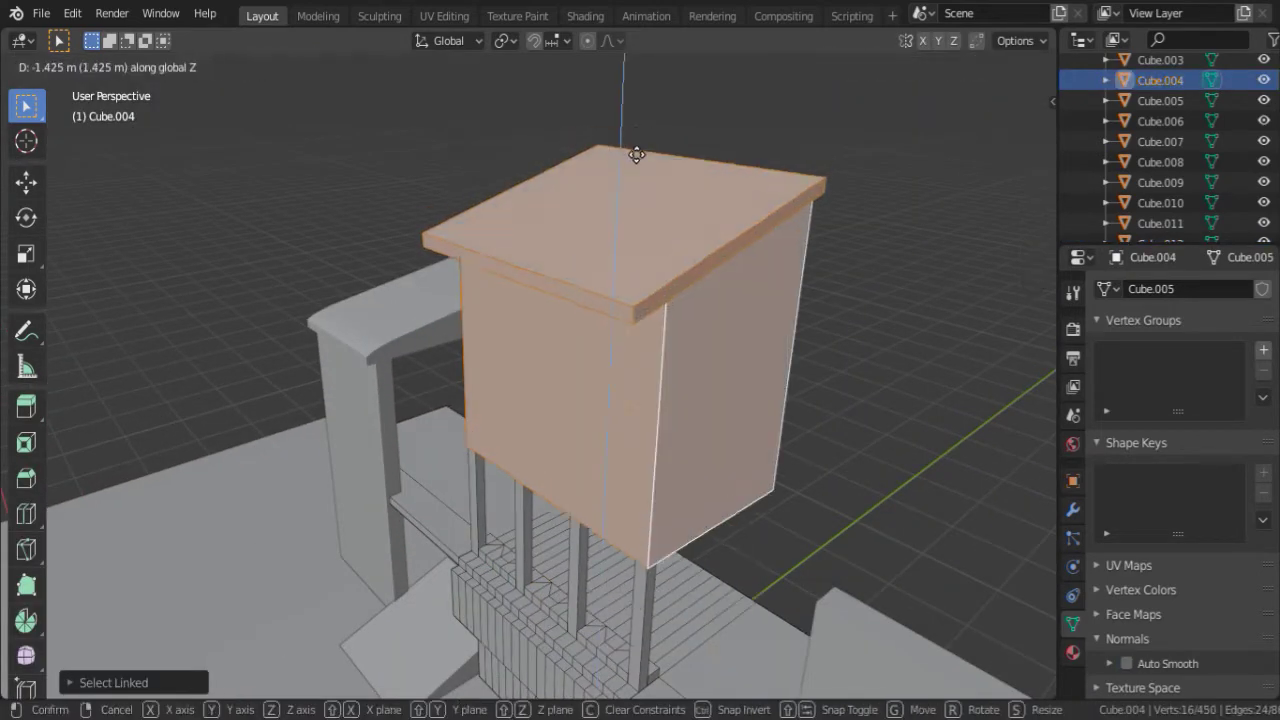
{"action": "key", "text": "Escape"}
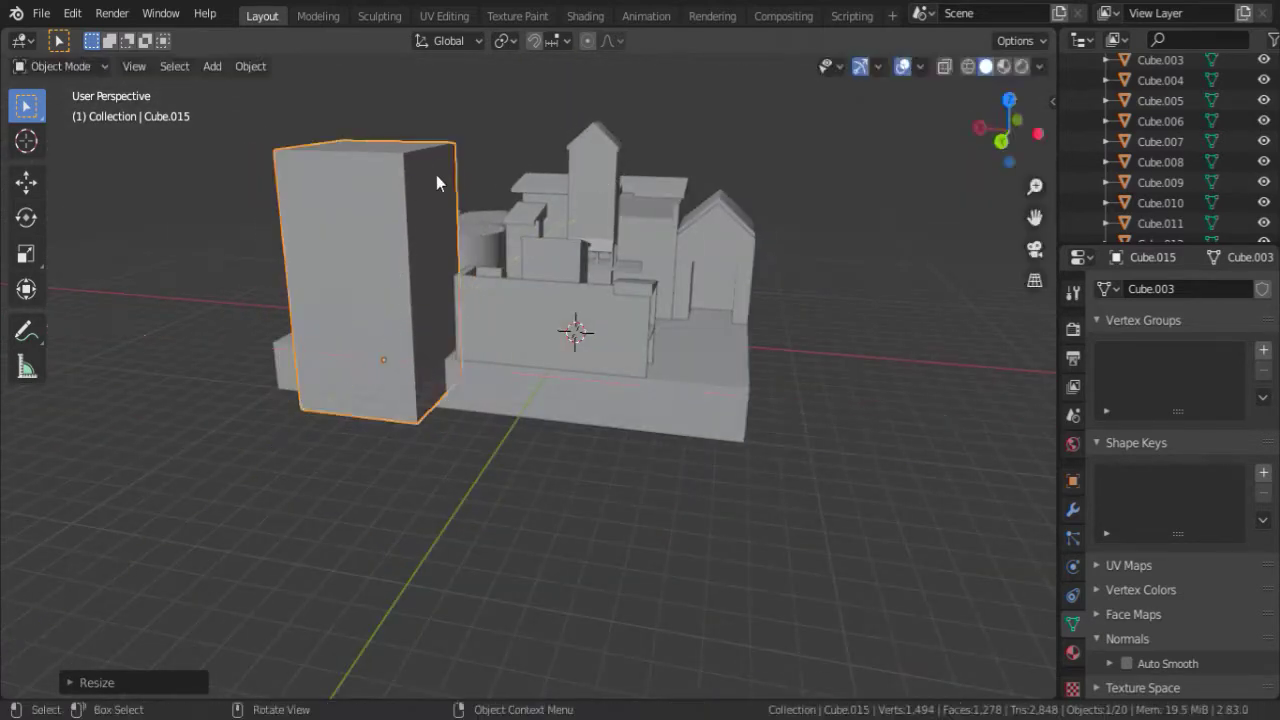
Move the selected objects along Y and widen the low box.
{"action": "middle_click_drag", "start_coordinate": [436, 175], "coordinate": [559, 267]}
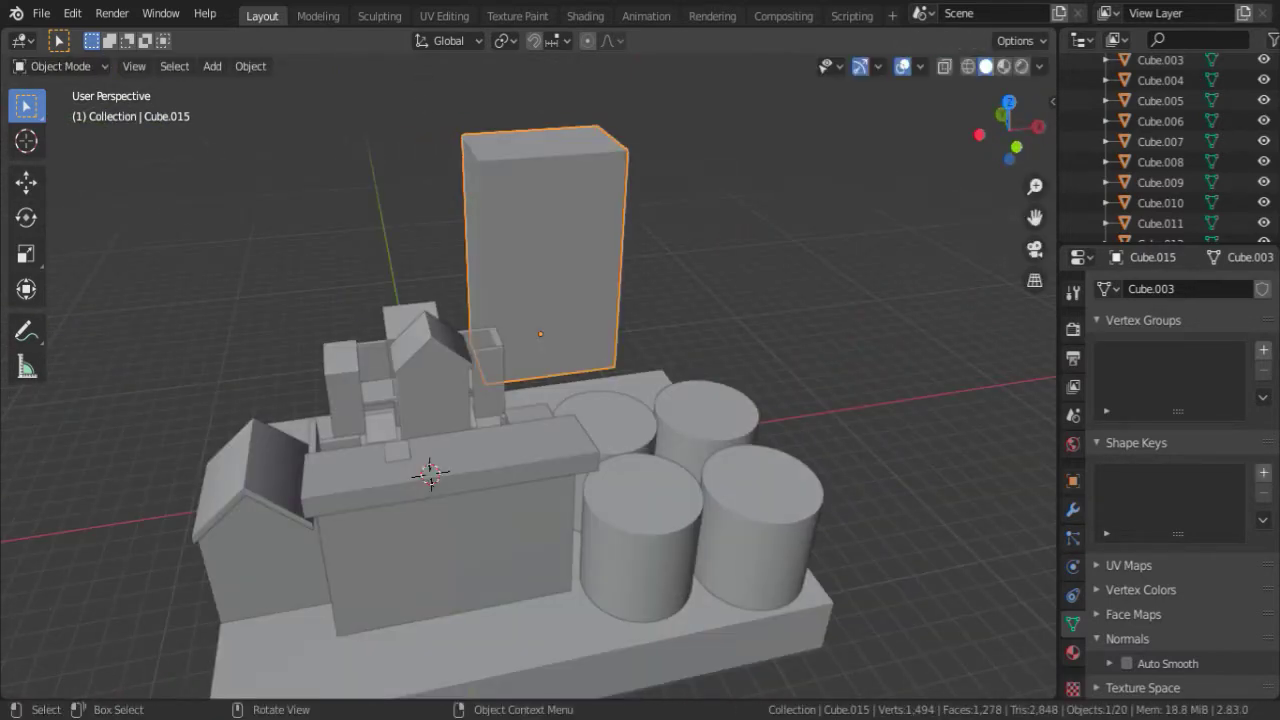
{"action": "left_click_drag", "start_coordinate": [1010, 122], "coordinate": [978, 240]}
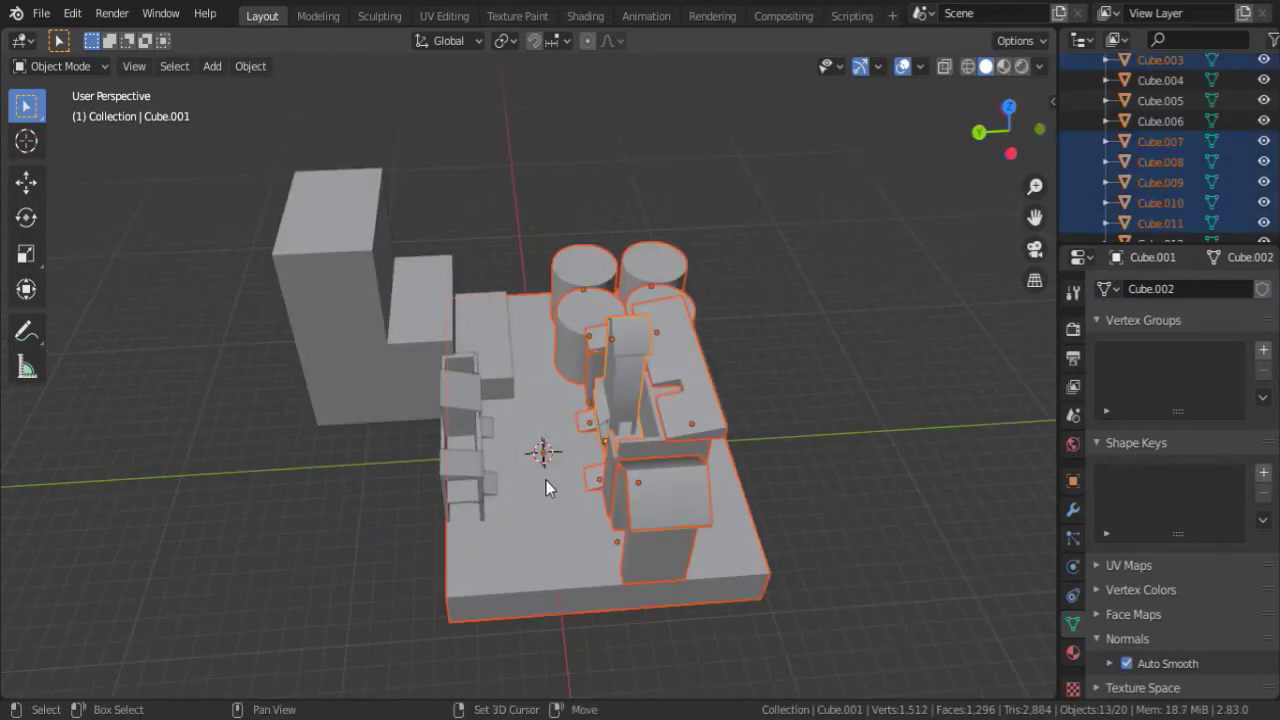
{"action": "key", "text": "g"}
{"action": "key", "text": "y"}
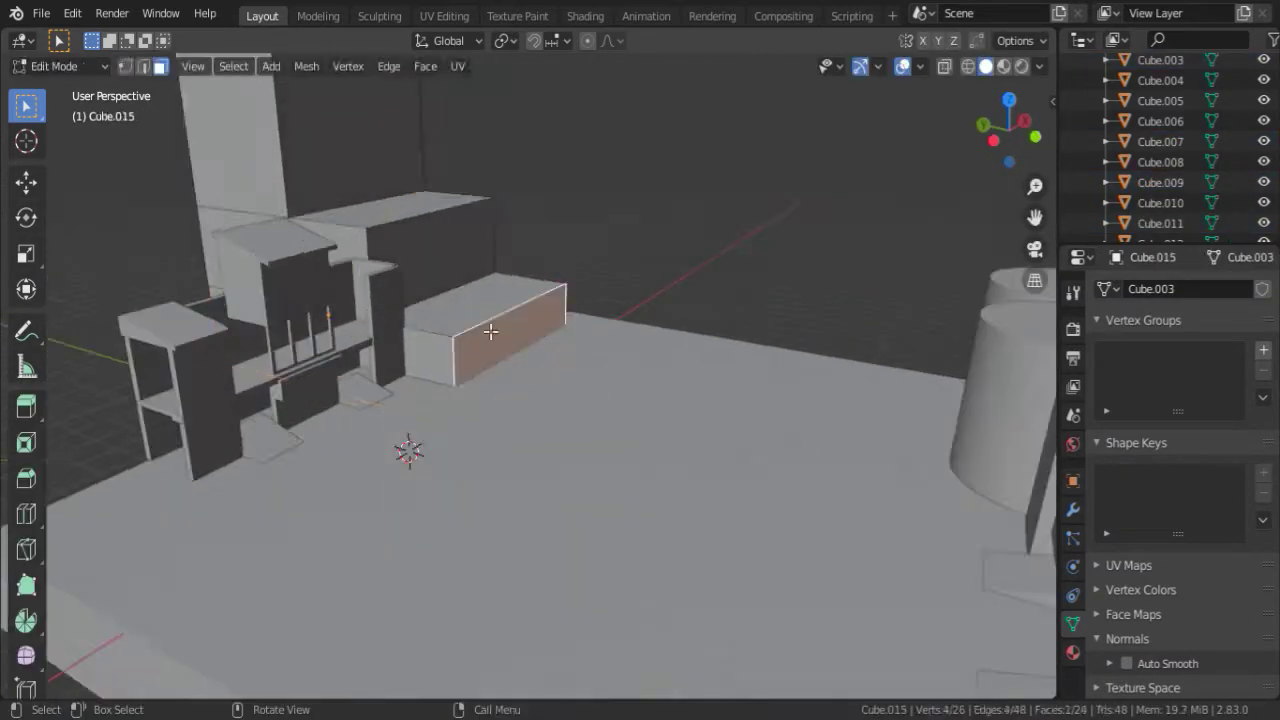
{"action": "key", "text": "g"}
{"action": "left_click", "coordinate": [543, 323]}
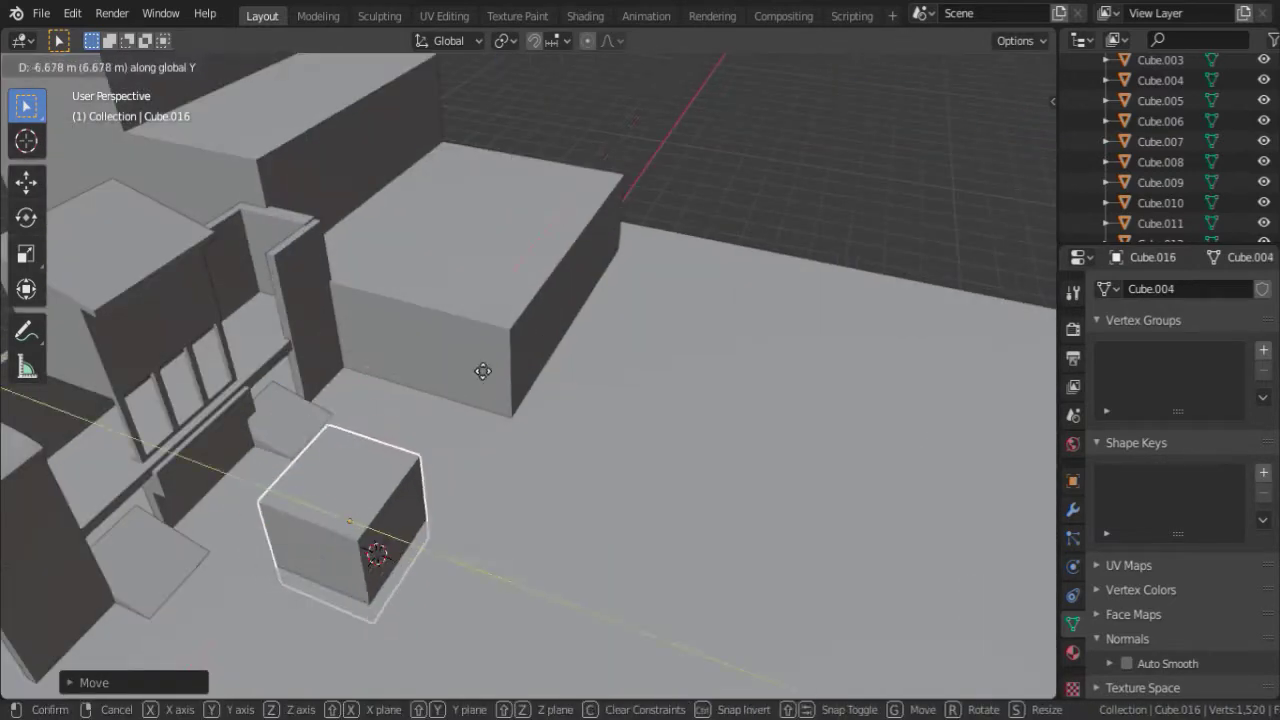
Cut a doorway into the block with an applied Boolean modifier using cutter Cube.016.
{"action": "left_click", "coordinate": [483, 371]}
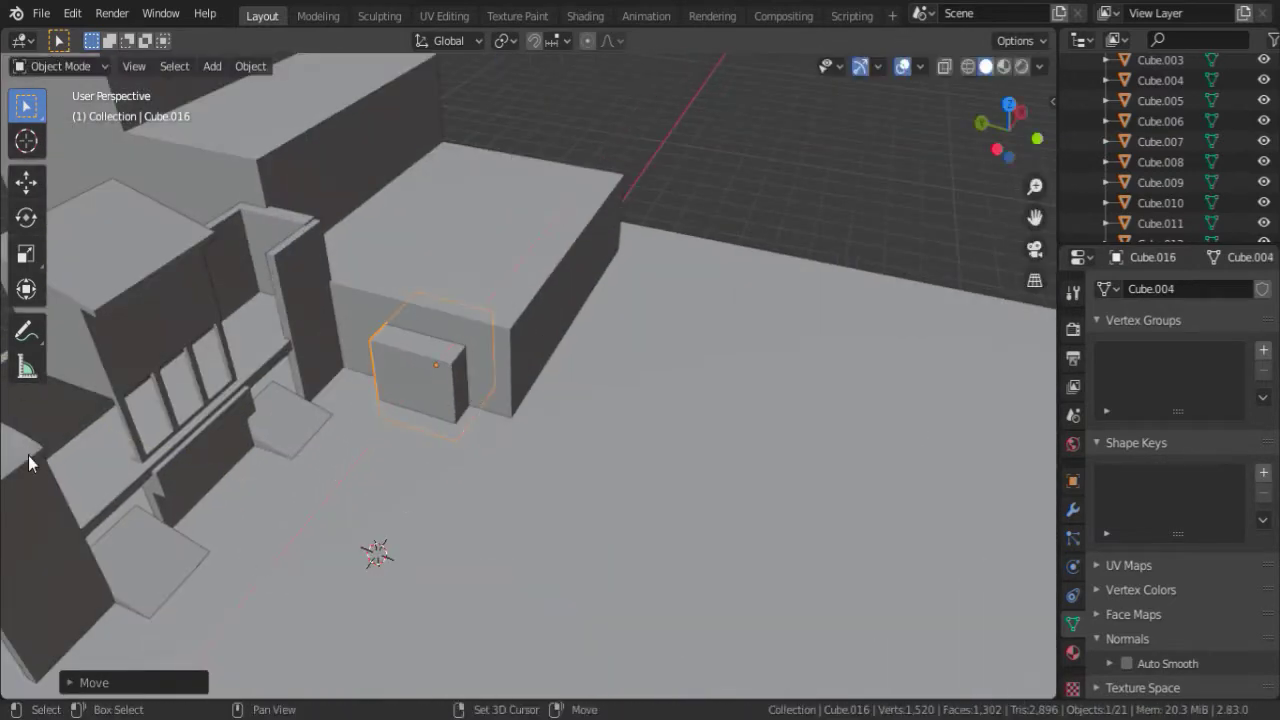
{"action": "left_click", "coordinate": [450, 230]}
{"action": "left_click", "coordinate": [1073, 509]}
{"action": "left_click", "coordinate": [1183, 288]}
{"action": "left_click", "coordinate": [912, 385]}
{"action": "left_click", "coordinate": [460, 395]}
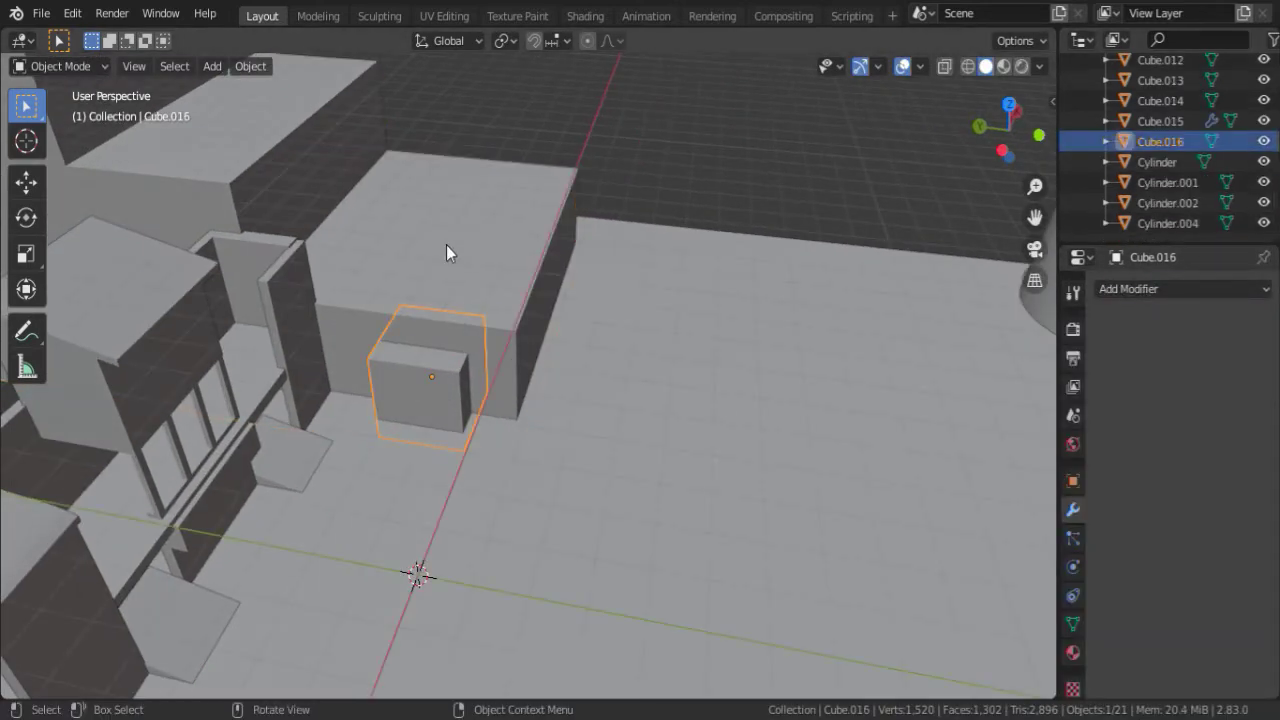
{"action": "left_click", "coordinate": [446, 251]}
{"action": "left_click", "coordinate": [1220, 401]}
Delete the cutter cube and save the file as MiniEnd.blend.
{"action": "left_click", "coordinate": [1157, 614]}
{"action": "left_click", "coordinate": [430, 380]}
{"action": "key", "text": "x"}
{"action": "left_click", "coordinate": [537, 287]}
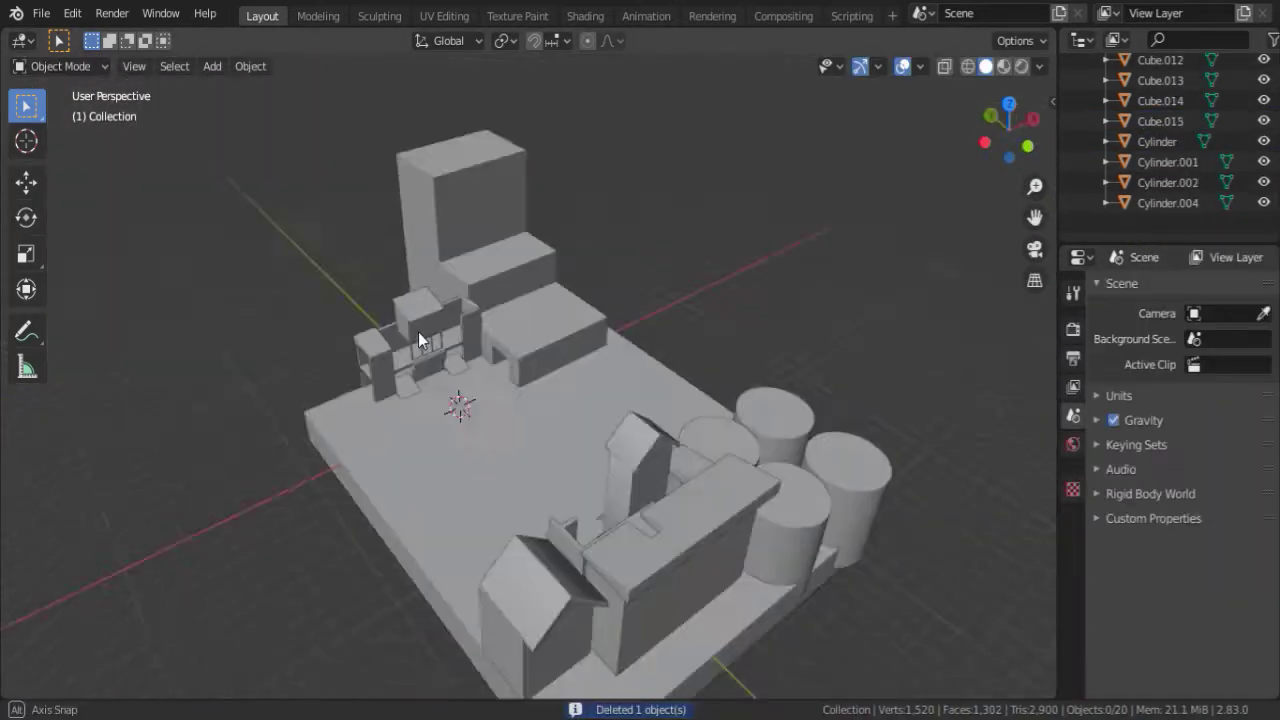
{"action": "key", "text": "ctrl+s"}
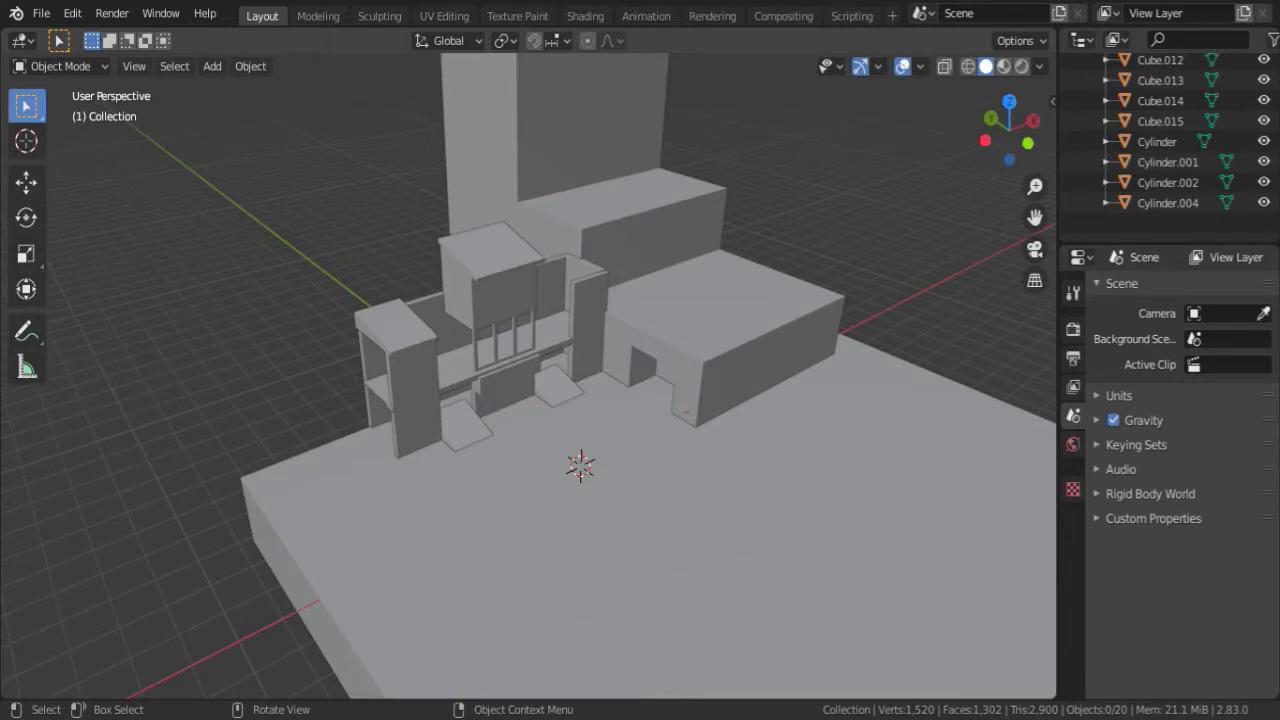
Move the tall block along X and shift its top face along Y.
{"action": "left_click", "coordinate": [970, 262]}
{"action": "key", "text": "g"}
{"action": "key", "text": "x"}
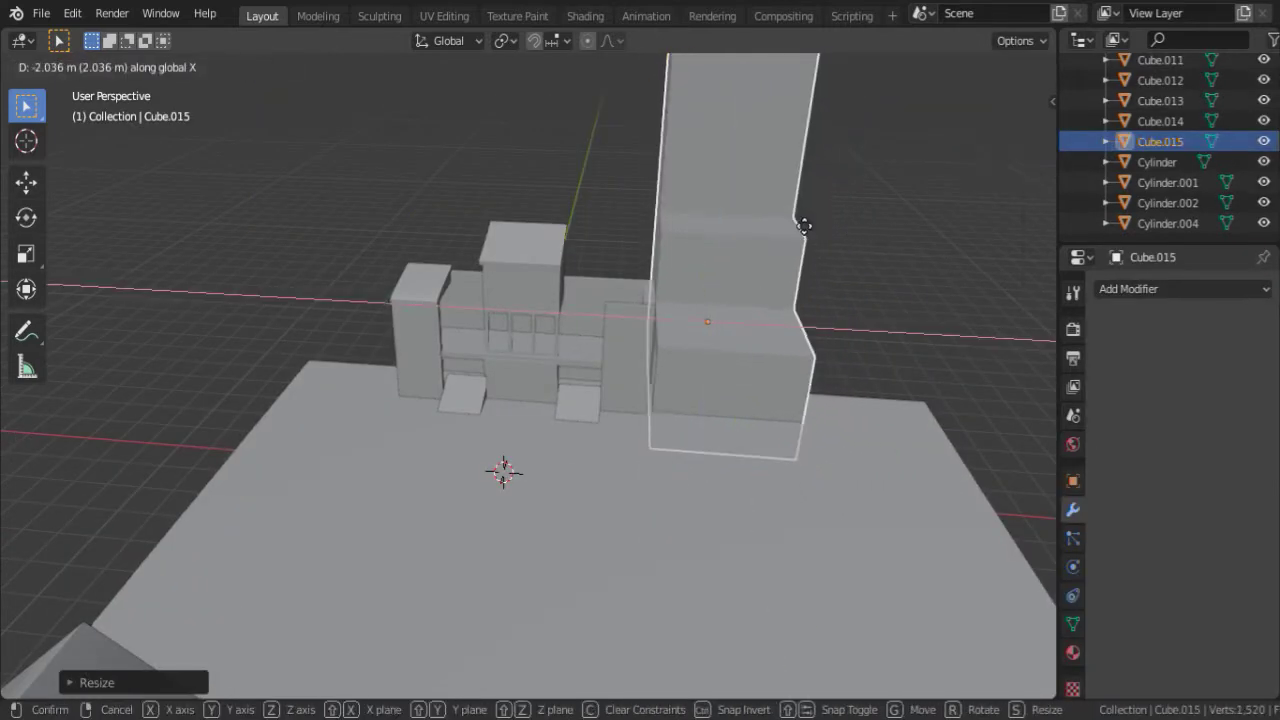
{"action": "left_click", "coordinate": [808, 223]}
{"action": "key", "text": "Tab"}
{"action": "mouse_move", "coordinate": [657, 320]}
{"action": "middle_mouse_down"}
{"action": "mouse_move", "coordinate": [706, 341]}
{"action": "mouse_move", "coordinate": [606, 339]}
{"action": "mouse_move", "coordinate": [600, 286]}
{"action": "mouse_move", "coordinate": [627, 337]}
{"action": "mouse_move", "coordinate": [731, 304]}
{"action": "mouse_move", "coordinate": [586, 406]}
{"action": "middle_mouse_up"}
{"action": "key", "text": "g"}
{"action": "key", "text": "y"}
{"action": "left_click", "coordinate": [606, 339]}
{"action": "key", "text": "Tab"}
Reposition the tall block along the Y axis.
{"action": "key", "text": "g"}
{"action": "key", "text": "y"}
{"action": "left_click", "coordinate": [546, 280]}
{"action": "scroll", "coordinate": [560, 282], "scroll_direction": "up", "scroll_amount": 2}
{"action": "scroll", "coordinate": [560, 282], "scroll_direction": "down", "scroll_amount": 3}
Start a loop cut on the base plate, then select the base with the silo-side structures.
{"action": "left_click", "coordinate": [640, 358]}
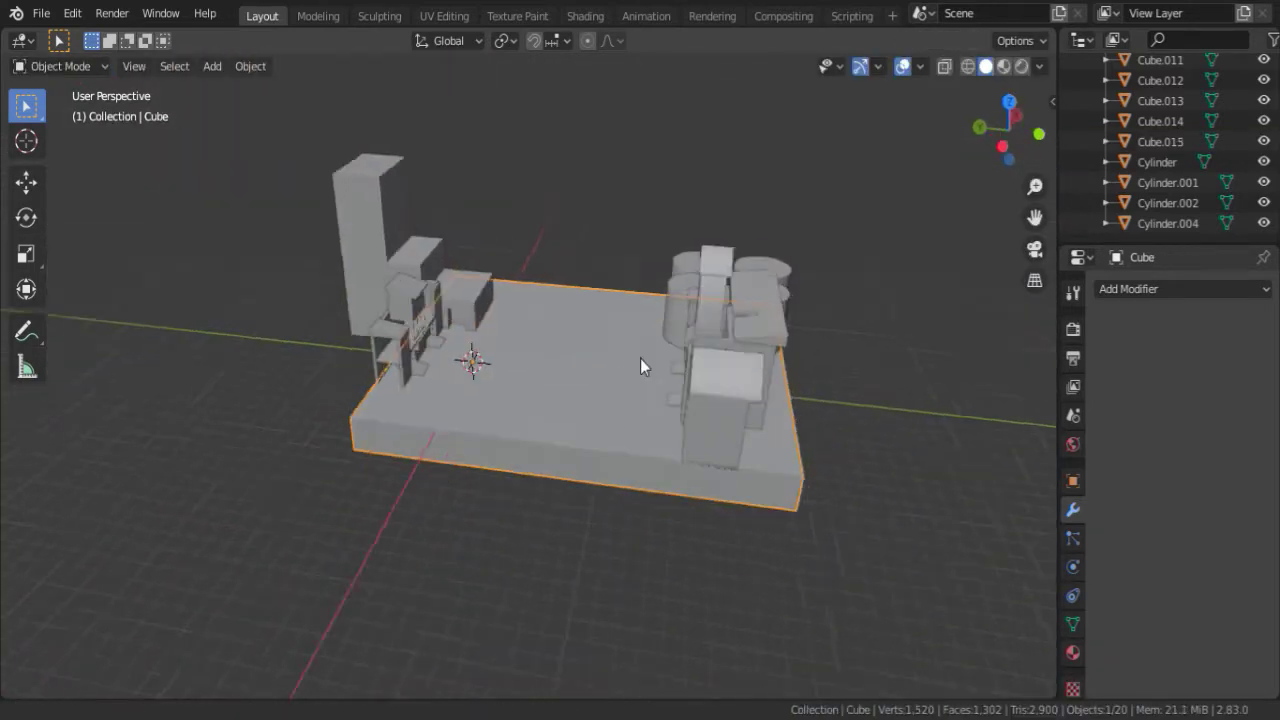
{"action": "key", "text": "Tab"}
{"action": "key", "text": "ctrl+r"}
{"action": "left_click", "coordinate": [195, 162]}
{"action": "key", "text": "Tab"}
{"action": "middle_click_drag", "start_coordinate": [622, 273], "coordinate": [871, 282]}
{"action": "scroll", "coordinate": [871, 282], "scroll_direction": "down", "scroll_amount": 2}
{"action": "left_click_drag", "start_coordinate": [871, 282], "coordinate": [557, 368]}
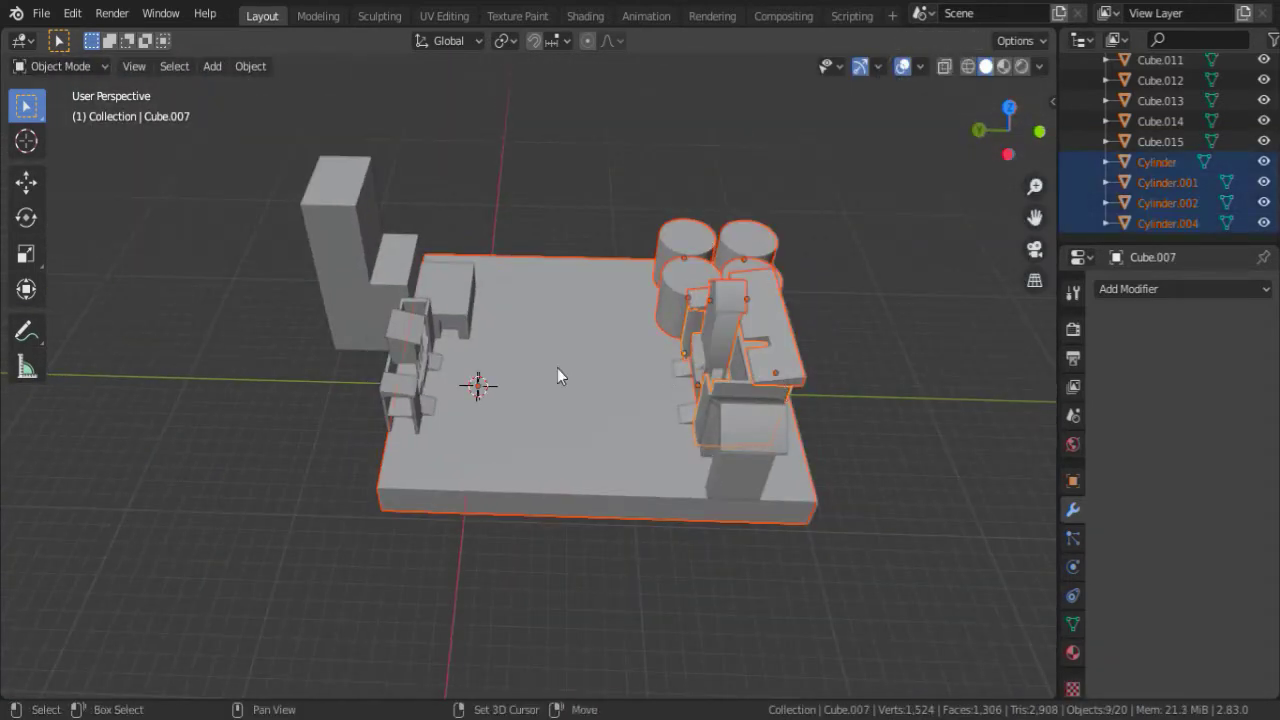
Move the silo group along the Y axis to its new position.
{"action": "key", "text": "g"}
{"action": "key", "text": "y"}
{"action": "left_click", "coordinate": [686, 418]}
Loop-cut the base plate, delete its middle strip, and fill the gap between the pieces.
{"action": "left_click", "coordinate": [600, 440]}
{"action": "key", "text": "Tab"}
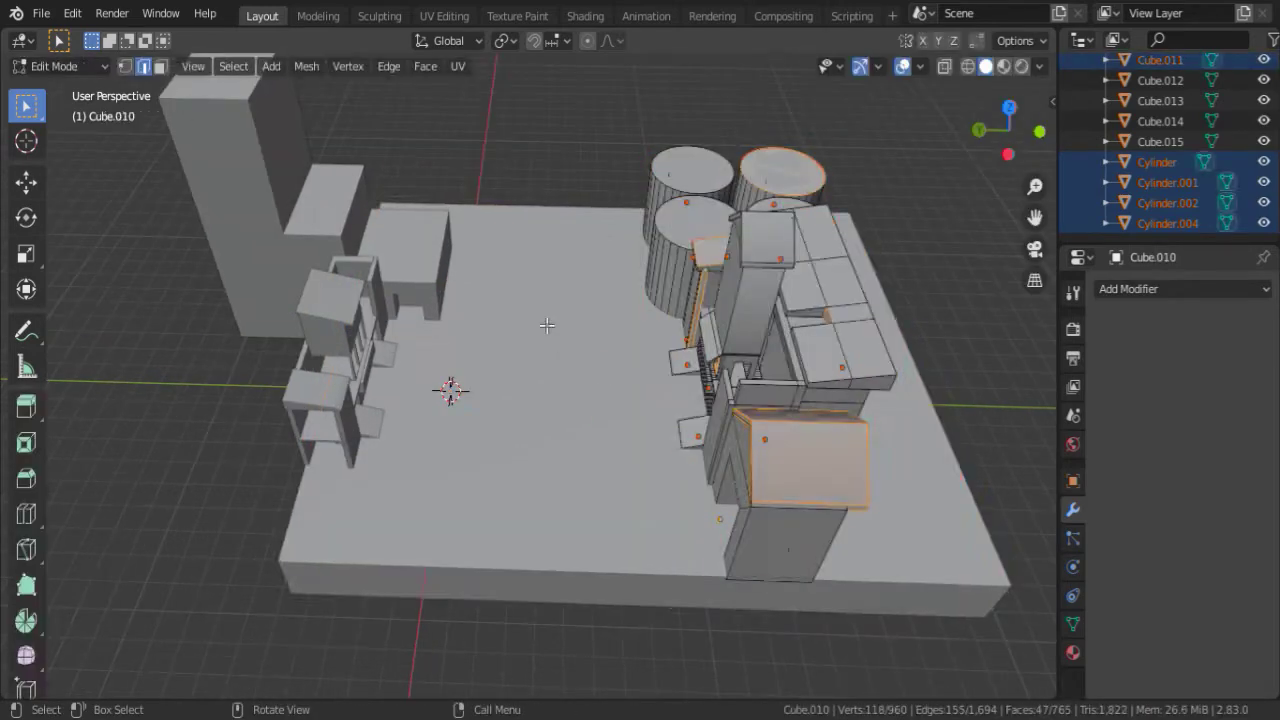
{"action": "key", "text": "ctrl+r"}
{"action": "left_click", "coordinate": [590, 178]}
{"action": "left_click", "coordinate": [397, 354]}
{"action": "key", "text": "x"}
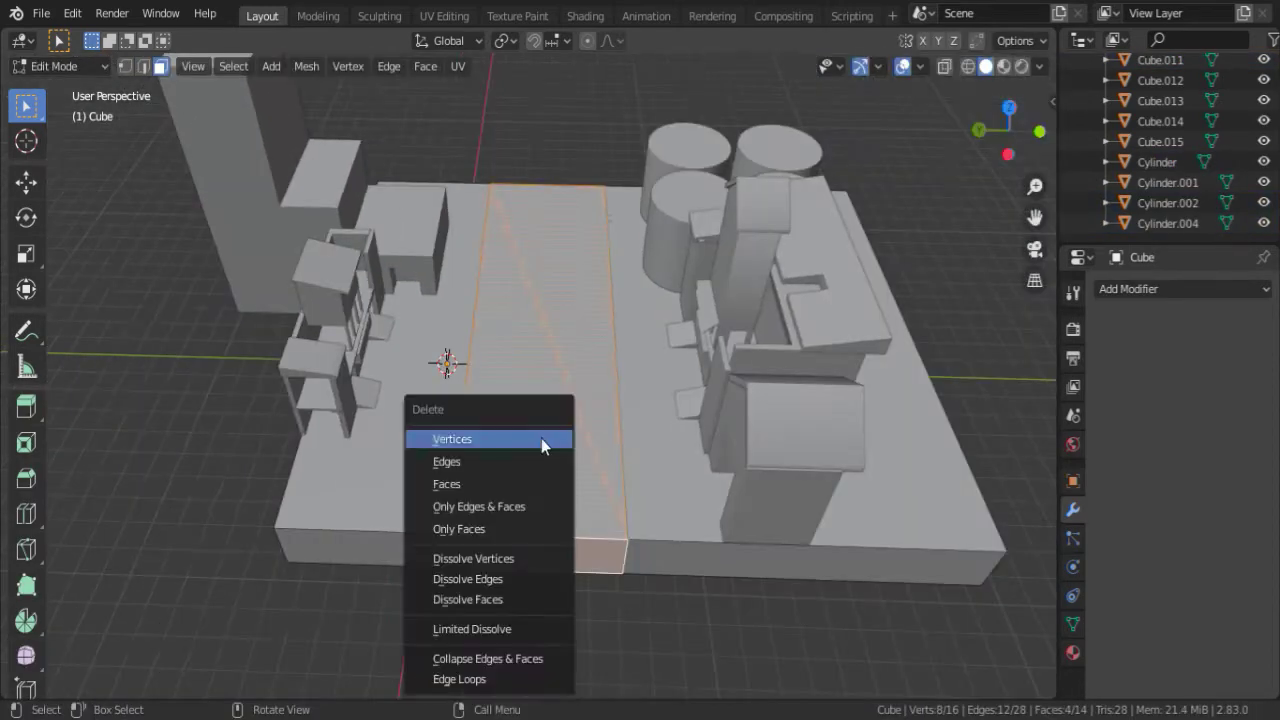
{"action": "left_click", "coordinate": [454, 440]}
{"action": "mouse_move", "coordinate": [443, 363]}
{"action": "middle_mouse_down"}
{"action": "mouse_move", "coordinate": [626, 306]}
{"action": "mouse_move", "coordinate": [466, 323]}
{"action": "mouse_move", "coordinate": [623, 323]}
{"action": "mouse_move", "coordinate": [592, 233]}
{"action": "mouse_move", "coordinate": [561, 283]}
{"action": "mouse_move", "coordinate": [738, 360]}
{"action": "mouse_move", "coordinate": [694, 450]}
{"action": "middle_mouse_up"}
{"action": "key", "text": "f"}
{"action": "key", "text": "Tab"}
Add a cube over the gap and scale it flat into a bridge deck.
{"action": "key", "text": "shift+a"}
{"action": "left_click", "coordinate": [580, 270]}
{"action": "key", "text": "g"}
{"action": "left_click", "coordinate": [580, 410]}
{"action": "key", "text": "s"}
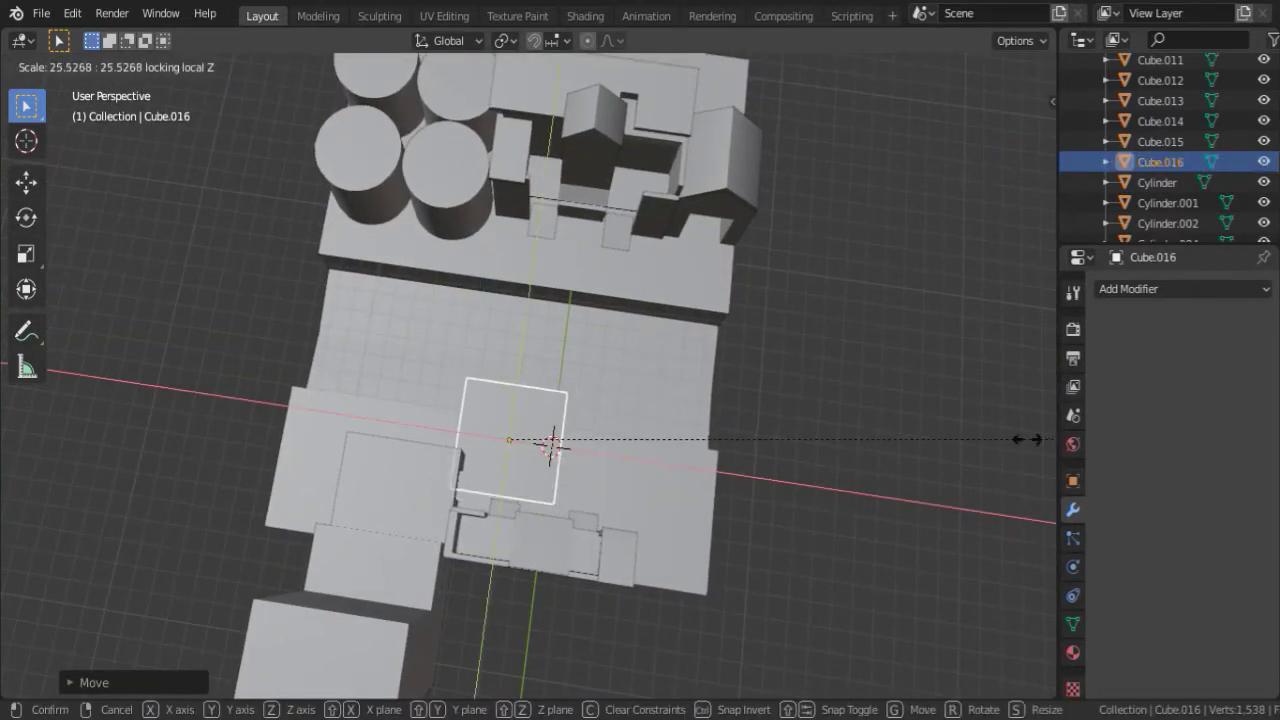
{"action": "left_click", "coordinate": [540, 117]}
{"action": "middle_click_drag", "start_coordinate": [540, 117], "coordinate": [600, 200]}
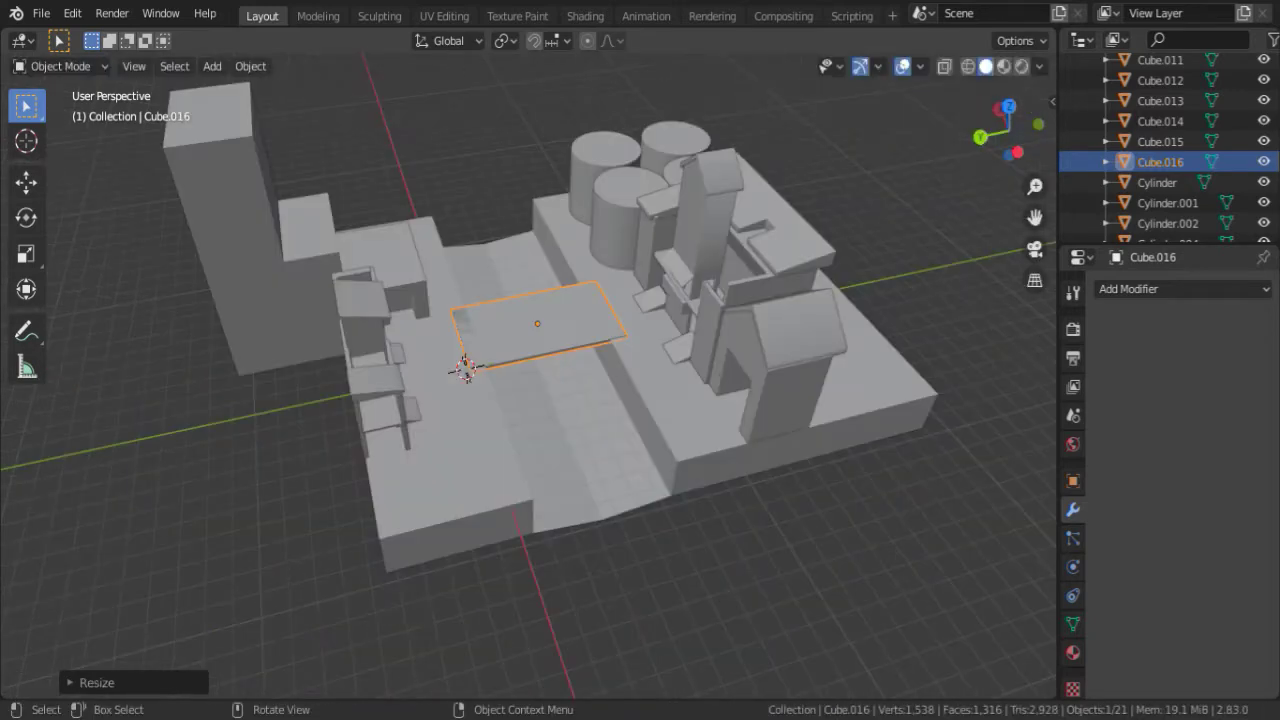
Extrude the bridge deck upward into a thick slab.
{"action": "key", "text": "KP_Decimal"}
{"action": "key", "text": "s"}
{"action": "key", "text": "Escape"}
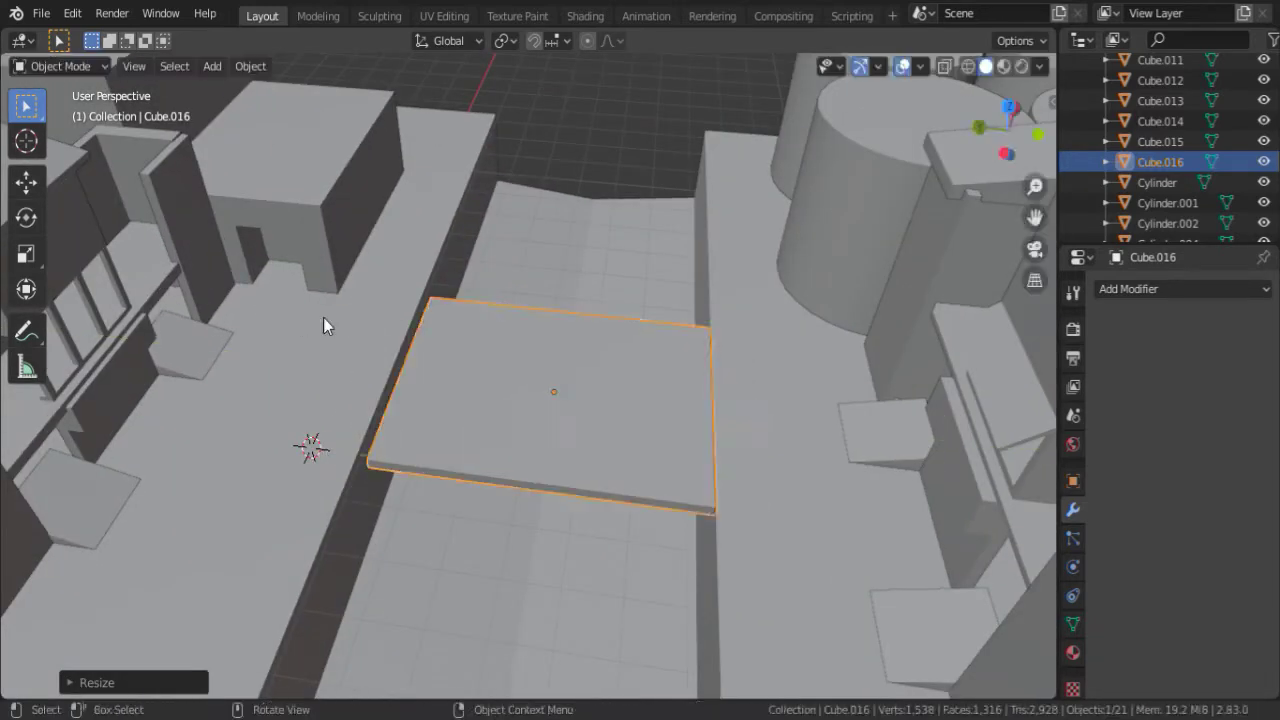
{"action": "key", "text": "s"}
{"action": "key", "text": "g"}
{"action": "key", "text": "y"}
{"action": "key", "text": "Escape"}
{"action": "key", "text": "Tab"}
{"action": "middle_click_drag", "start_coordinate": [642, 451], "coordinate": [543, 371]}
{"action": "key", "text": "e"}
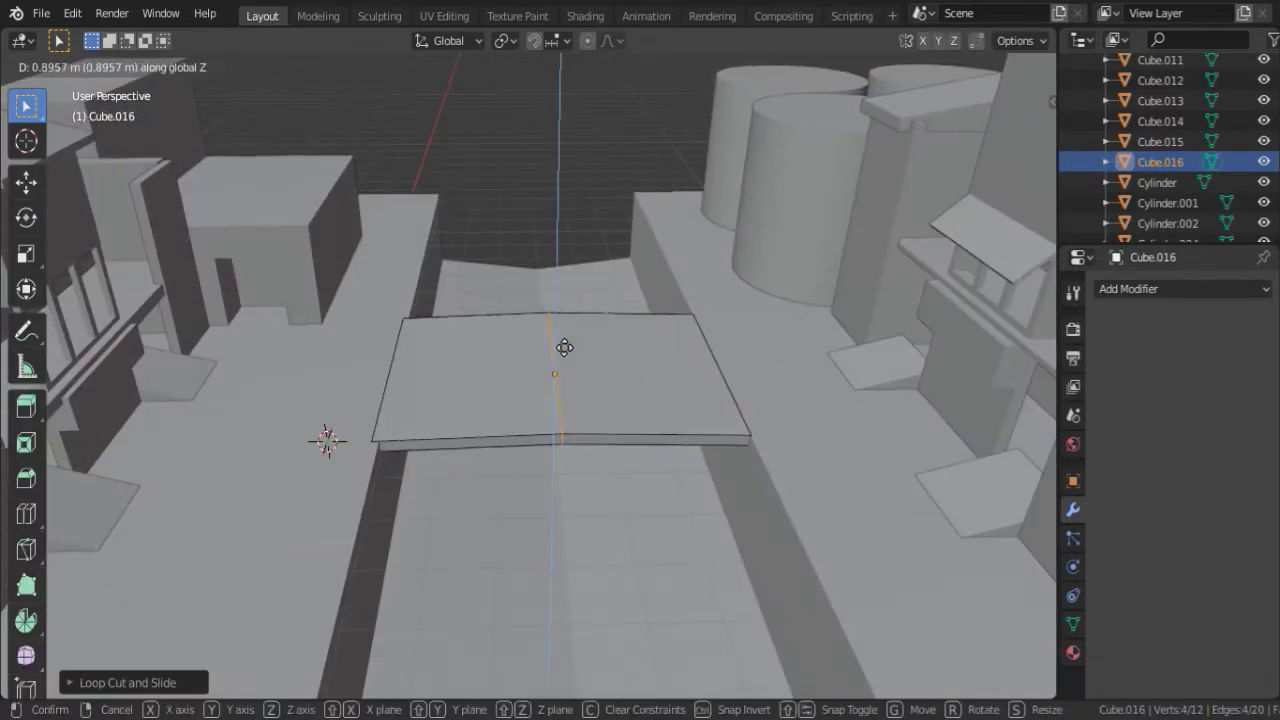
{"action": "left_click", "coordinate": [560, 350]}
{"action": "key", "text": "Tab"}
{"action": "left_click", "coordinate": [1072, 620]}
{"action": "middle_click_drag", "start_coordinate": [640, 420], "coordinate": [560, 335]}
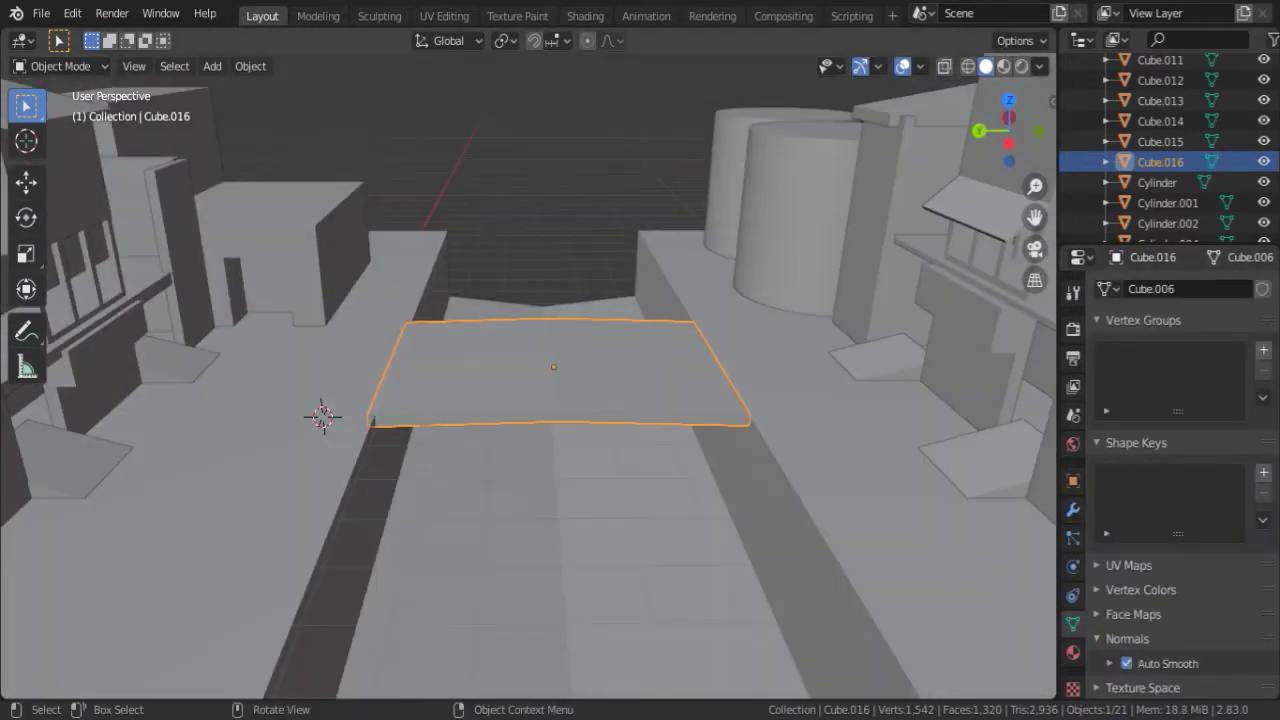
{"action": "scroll", "coordinate": [577, 406], "scroll_direction": "up", "scroll_amount": 2}
Add loop cuts near both opposite edges of the slab and extrude the strips into rails.
{"action": "key", "text": "Tab"}
{"action": "key", "text": "ctrl+r"}
{"action": "left_click", "coordinate": [577, 406]}
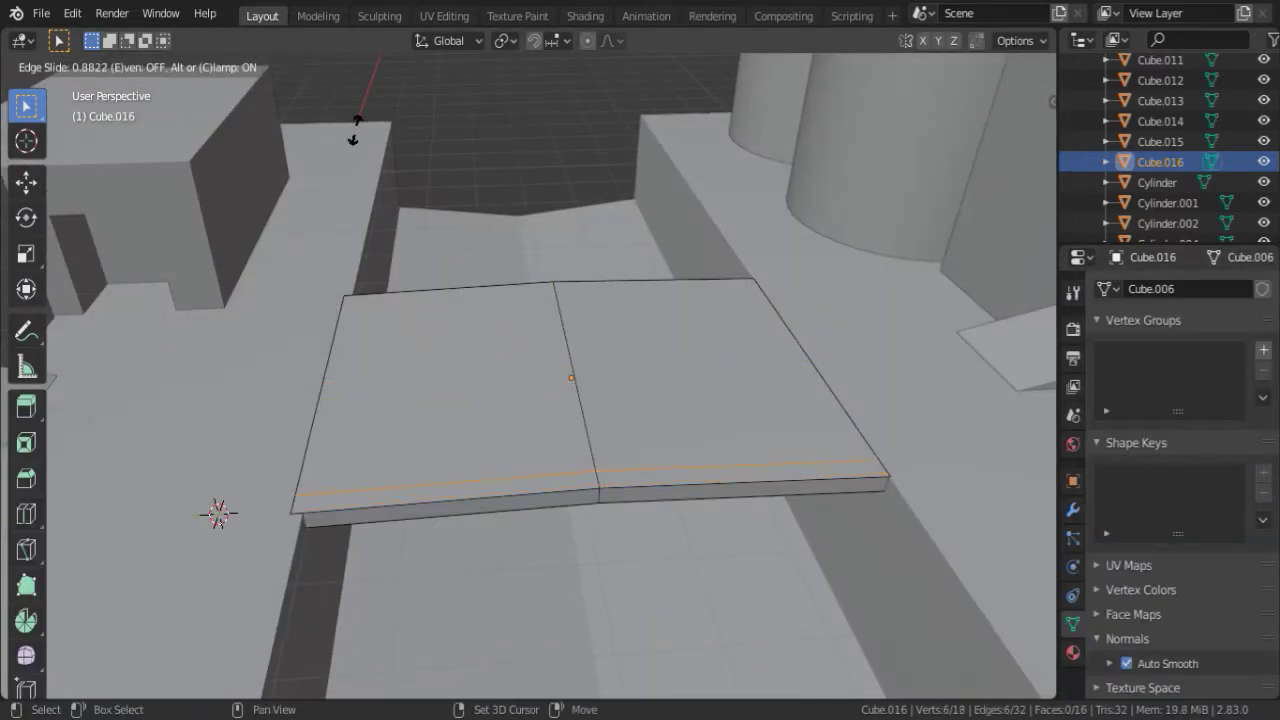
{"action": "left_click", "coordinate": [352, 130]}
{"action": "middle_click_drag", "start_coordinate": [352, 130], "coordinate": [617, 251]}
{"action": "key", "text": "ctrl+r"}
{"action": "left_click", "coordinate": [650, 562]}
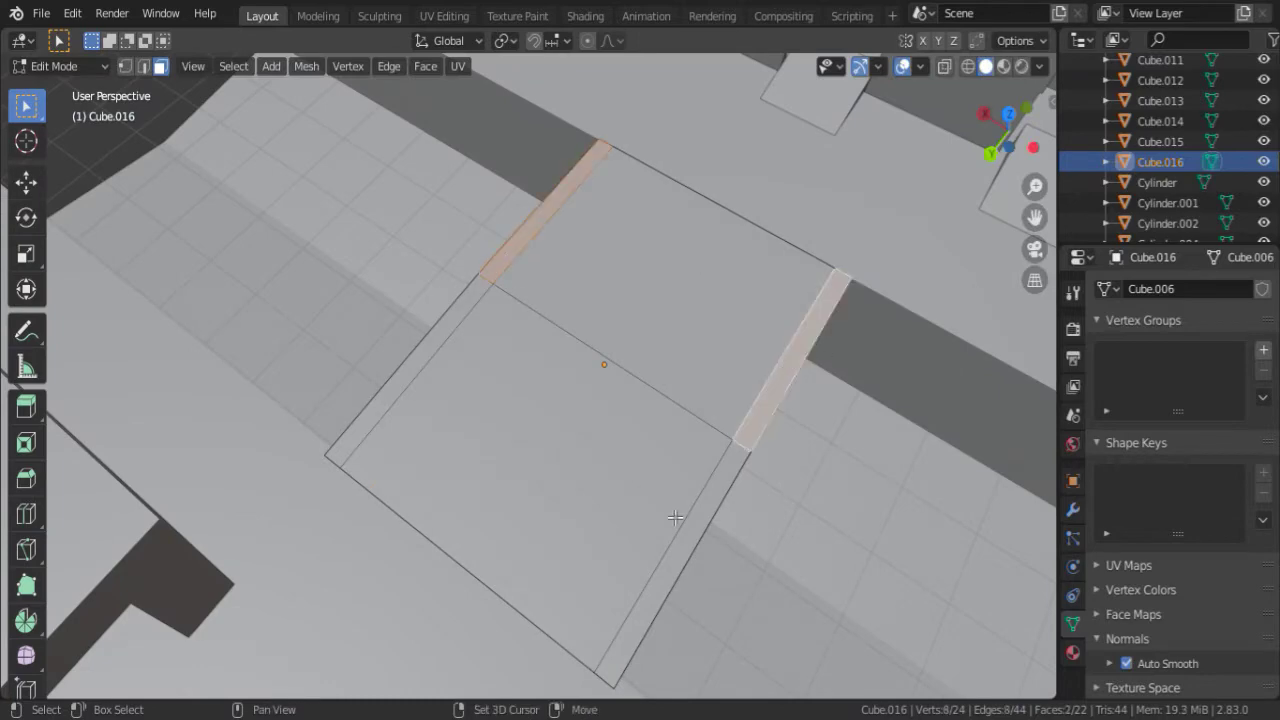
{"action": "mouse_move", "coordinate": [676, 517]}
{"action": "middle_mouse_down"}
{"action": "mouse_move", "coordinate": [617, 309]}
{"action": "mouse_move", "coordinate": [503, 298]}
{"action": "middle_mouse_up"}
{"action": "key", "text": "e"}
{"action": "left_click", "coordinate": [617, 300]}
Add a cylinder and scale it into a tall leg for the slab.
{"action": "key", "text": "Tab"}
{"action": "key", "text": "shift+a"}
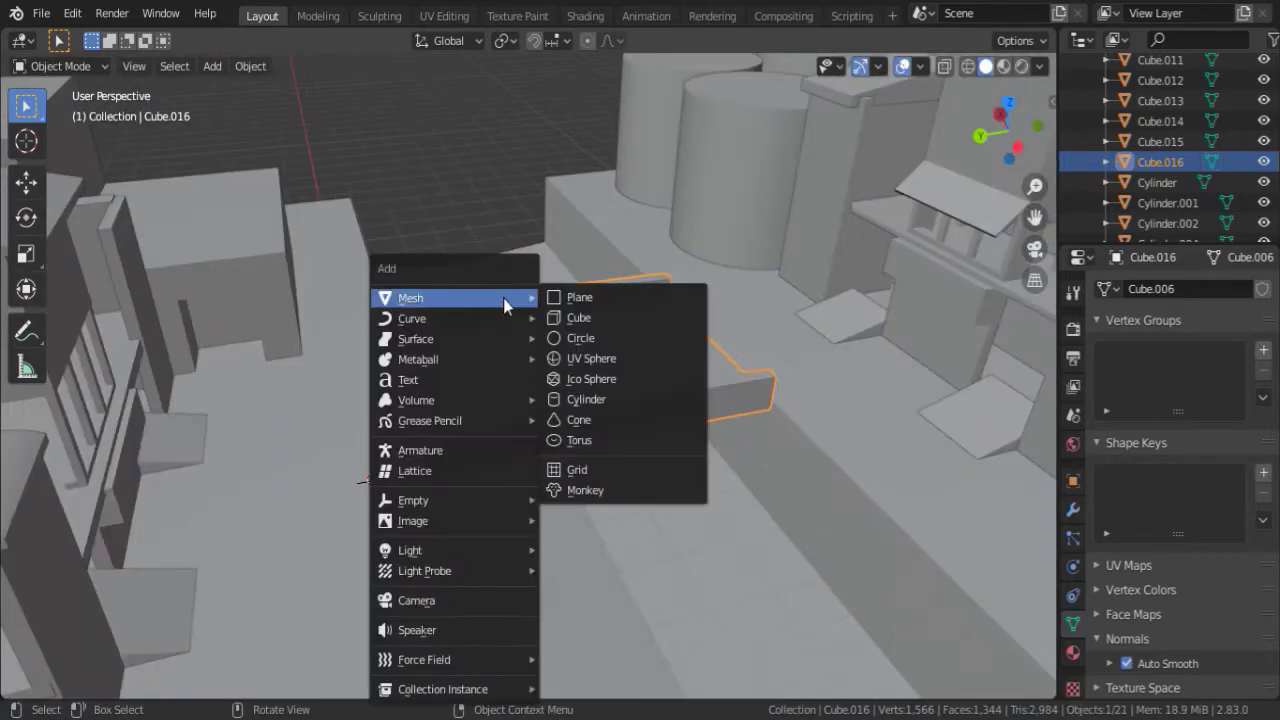
{"action": "left_click", "coordinate": [586, 411]}
{"action": "key", "text": "s"}
{"action": "left_click", "coordinate": [632, 383]}
{"action": "left_click", "coordinate": [449, 240]}
{"action": "mouse_move", "coordinate": [449, 240]}
{"action": "middle_mouse_down"}
{"action": "mouse_move", "coordinate": [415, 383]}
{"action": "mouse_move", "coordinate": [377, 247]}
{"action": "mouse_move", "coordinate": [494, 396]}
{"action": "mouse_move", "coordinate": [457, 385]}
{"action": "middle_mouse_up"}
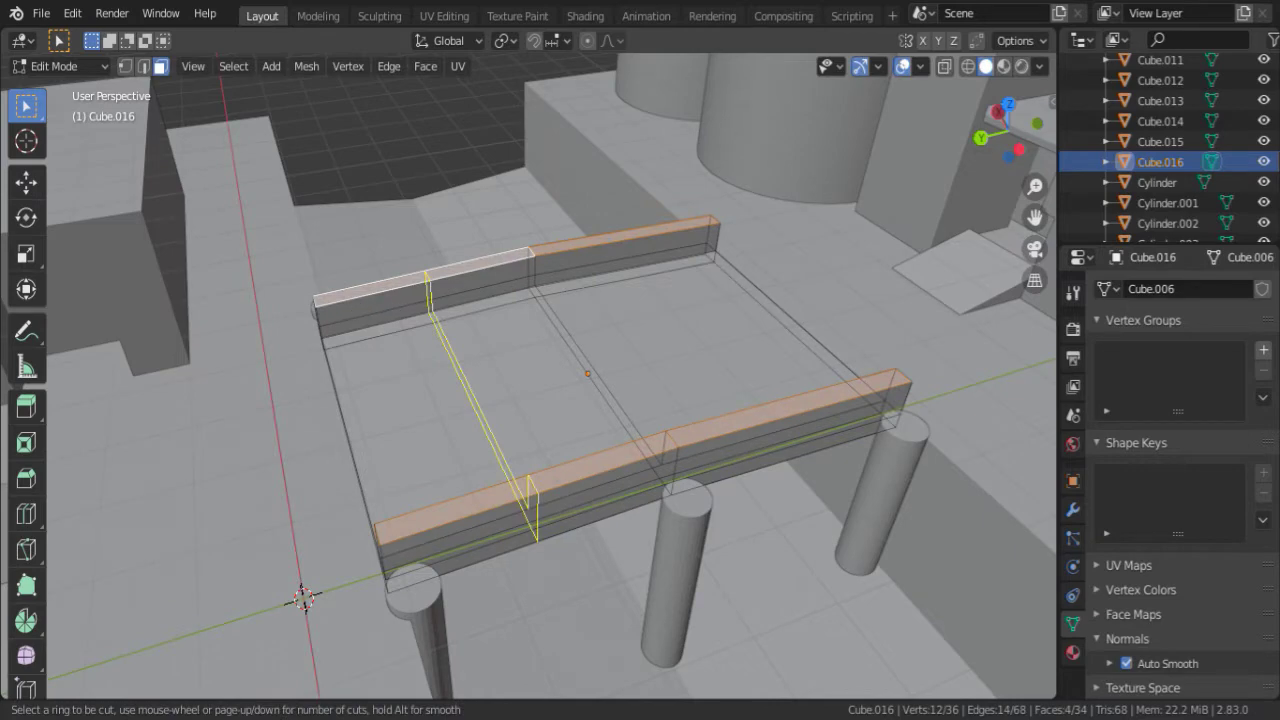
Add two loop cuts along the rails in see-through mode.
{"action": "left_click", "coordinate": [470, 390]}
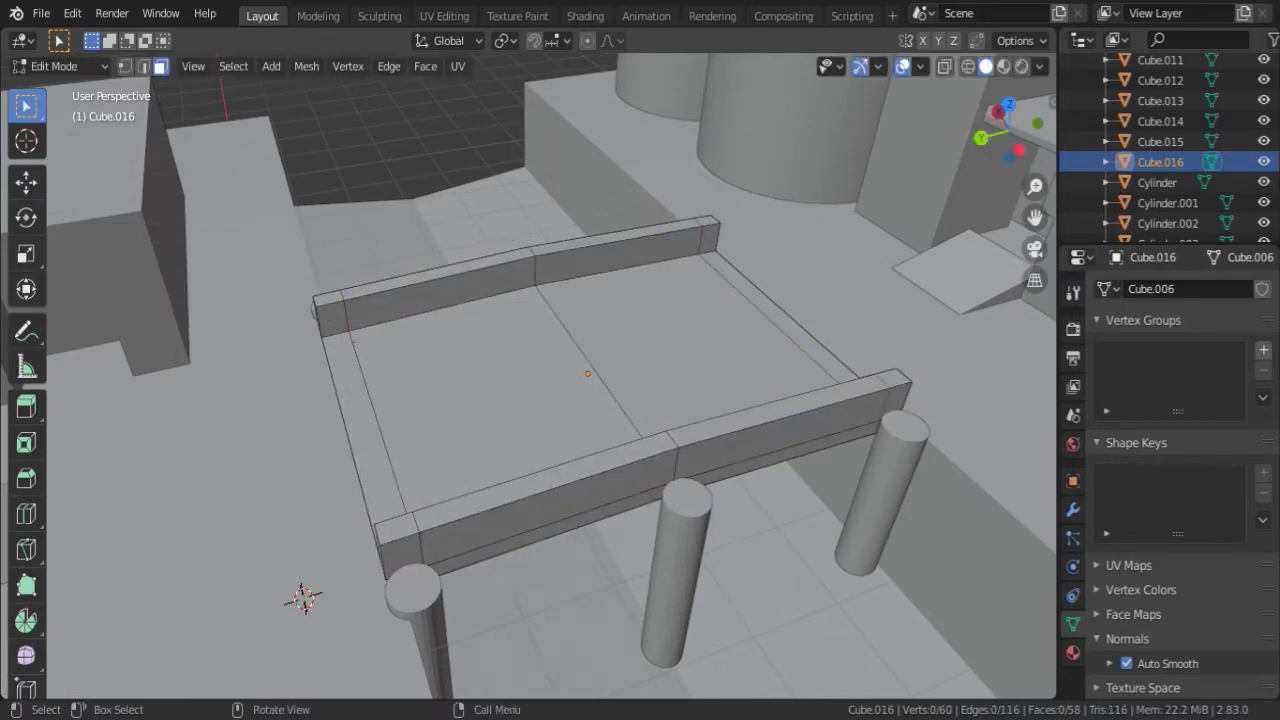
{"action": "key", "text": "alt+z"}
{"action": "key", "text": "ctrl+r"}
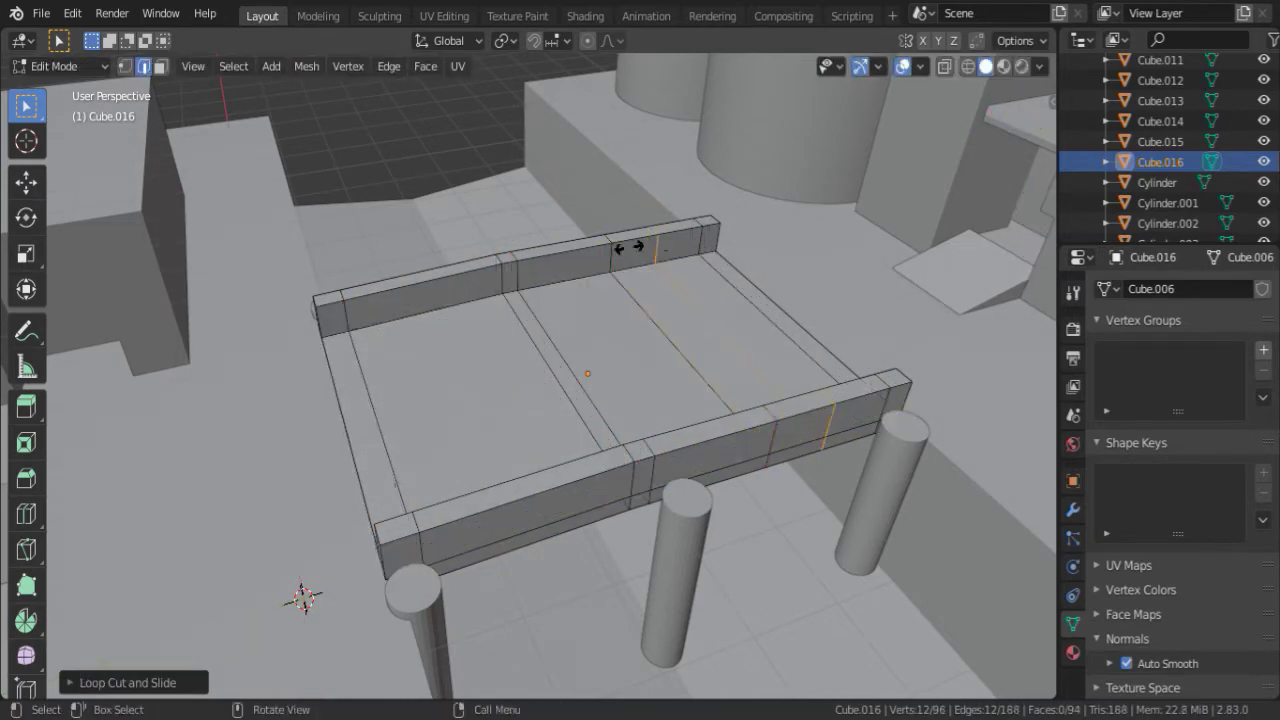
{"action": "middle_click_drag", "start_coordinate": [334, 232], "coordinate": [558, 356]}
{"action": "left_click", "coordinate": [558, 356], "text": "alt"}
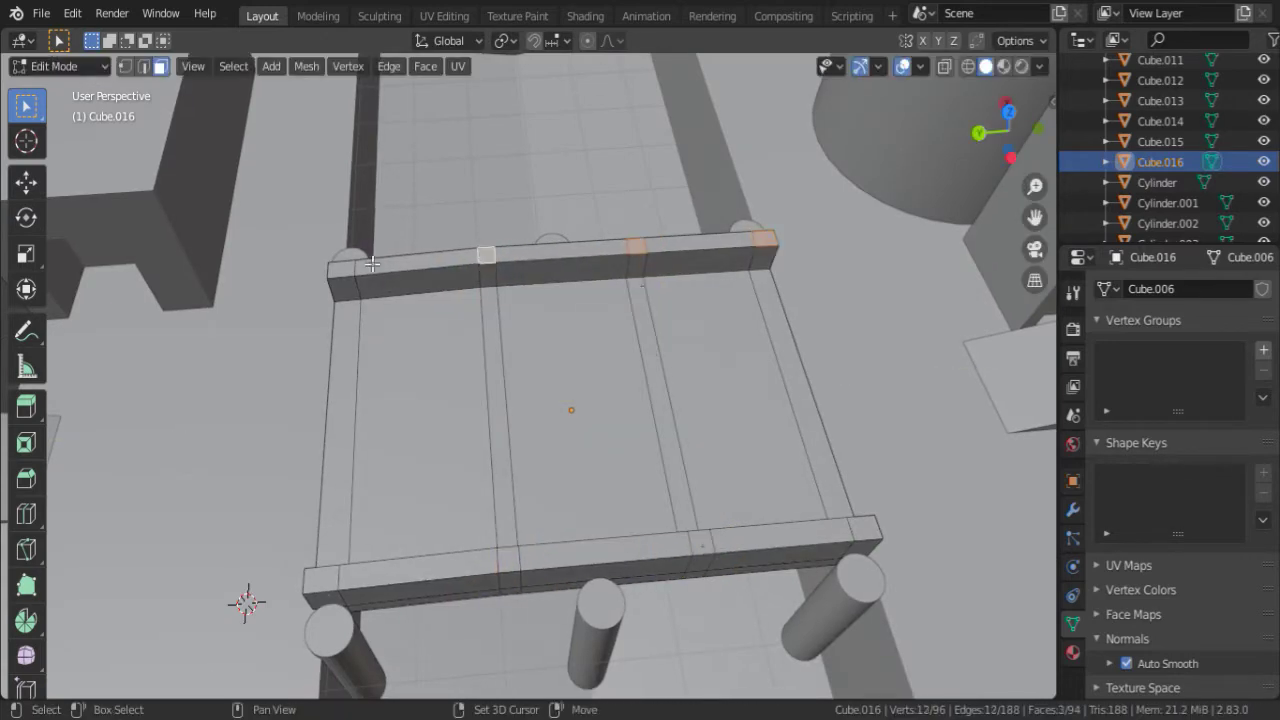
Extrude the rails' corner faces up into posts and narrow them along X.
{"action": "left_click", "coordinate": [511, 566], "text": "shift"}
{"action": "key", "text": "e"}
{"action": "middle_click_drag", "start_coordinate": [511, 400], "coordinate": [700, 300]}
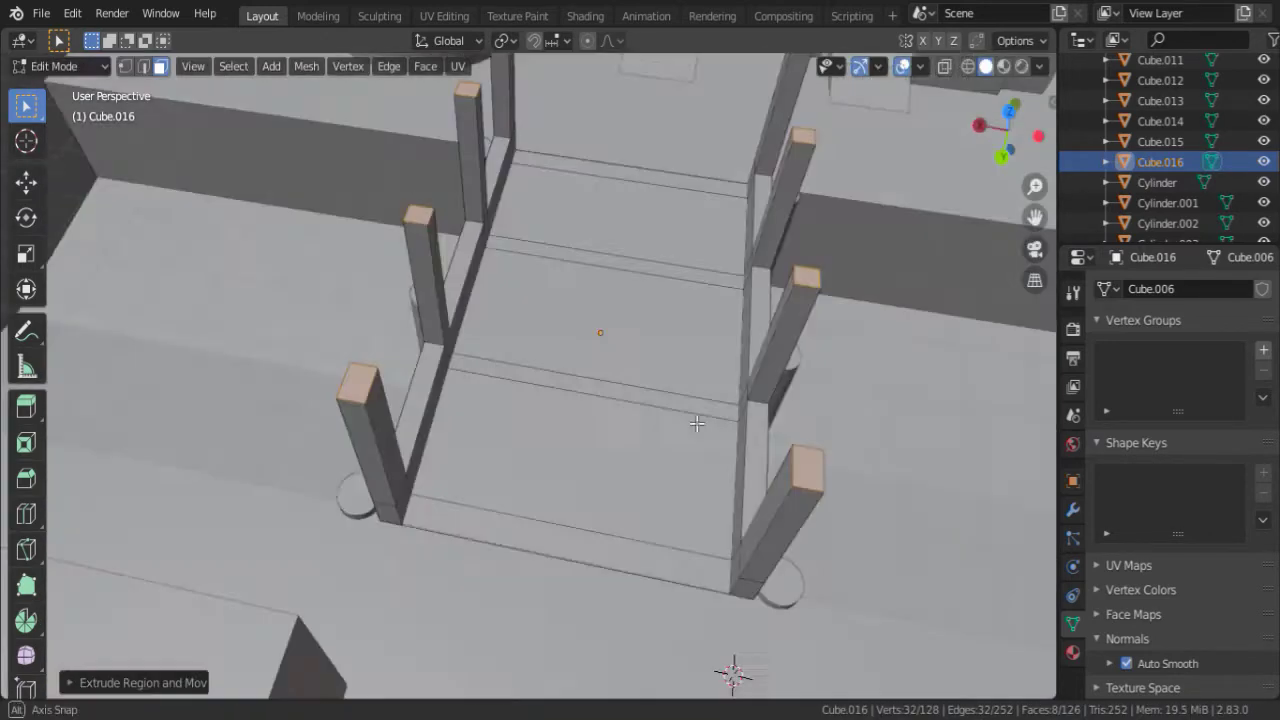
{"action": "key", "text": "s"}
{"action": "key", "text": "x"}
{"action": "key", "text": "Return"}
{"action": "key", "text": "Tab"}
{"action": "left_click", "coordinate": [455, 350]}
Resize and reposition two leg cylinders under the walkway.
{"action": "left_click", "coordinate": [697, 512], "text": "shift"}
{"action": "left_click", "coordinate": [430, 482], "text": "shift"}
{"action": "key", "text": "s"}
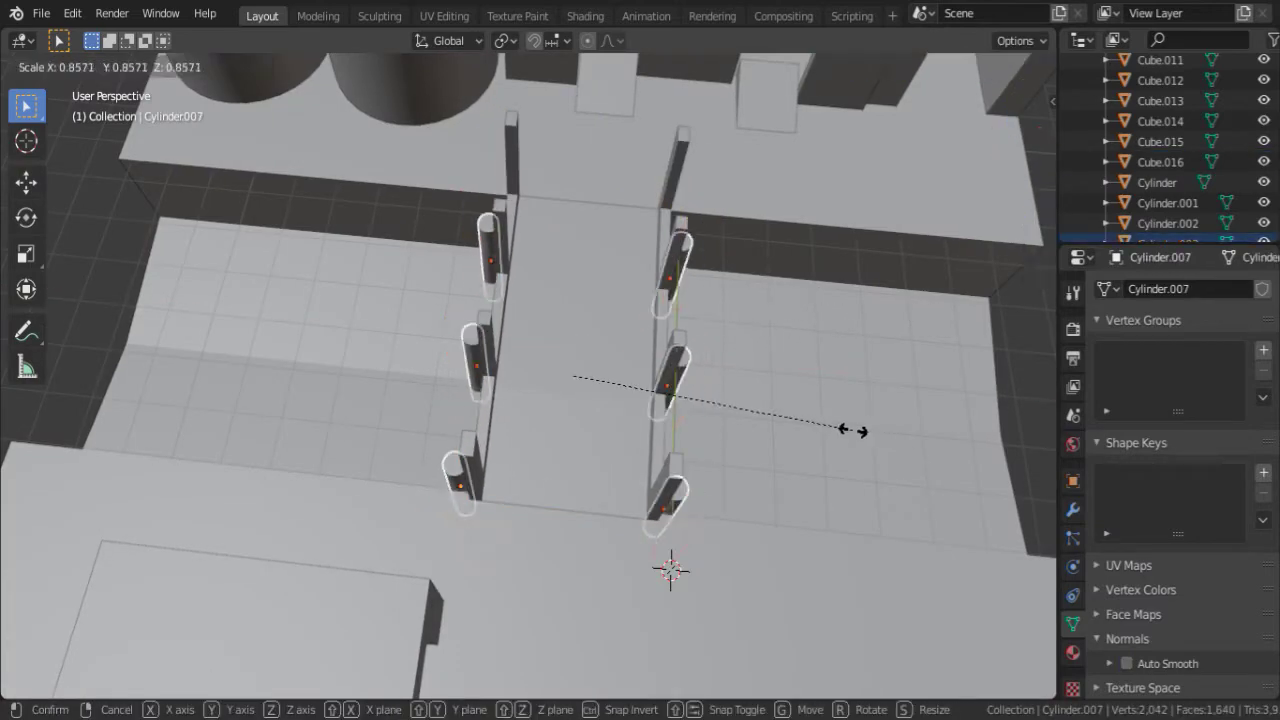
{"action": "left_click", "coordinate": [849, 428]}
{"action": "middle_click_drag", "start_coordinate": [849, 428], "coordinate": [469, 200]}
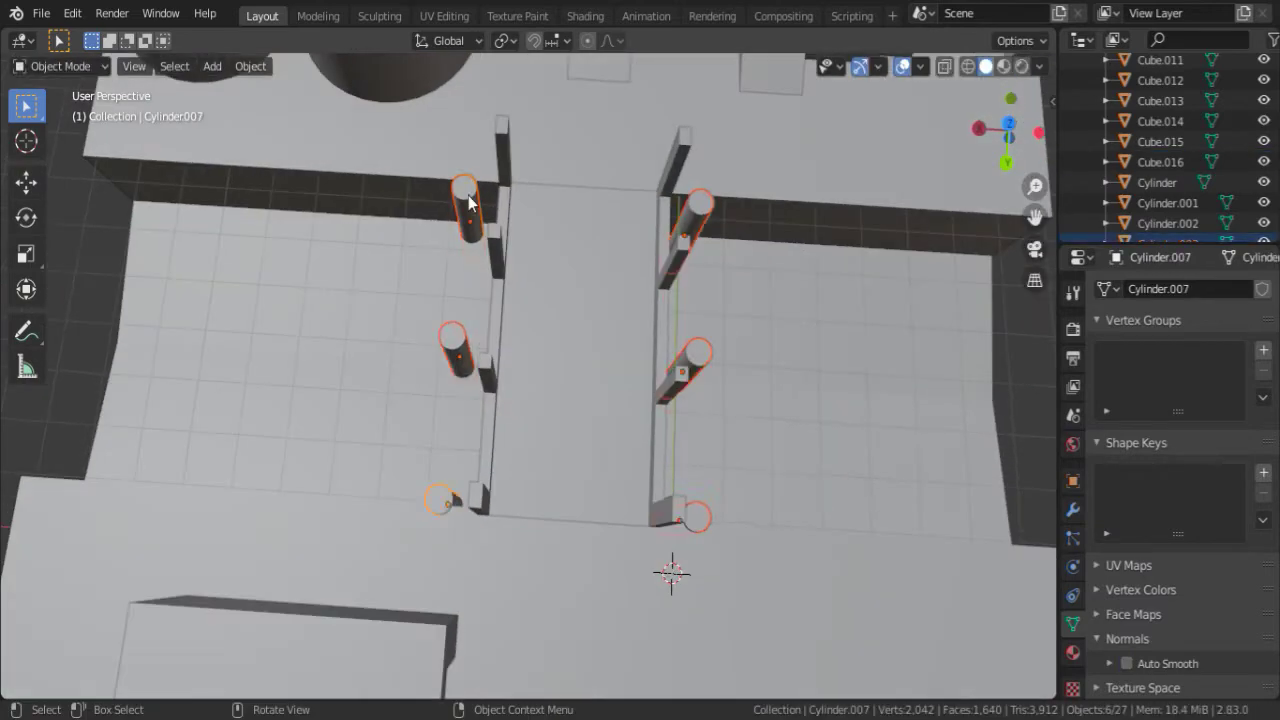
{"action": "left_click", "coordinate": [768, 445]}
{"action": "middle_click_drag", "start_coordinate": [768, 445], "coordinate": [631, 274]}
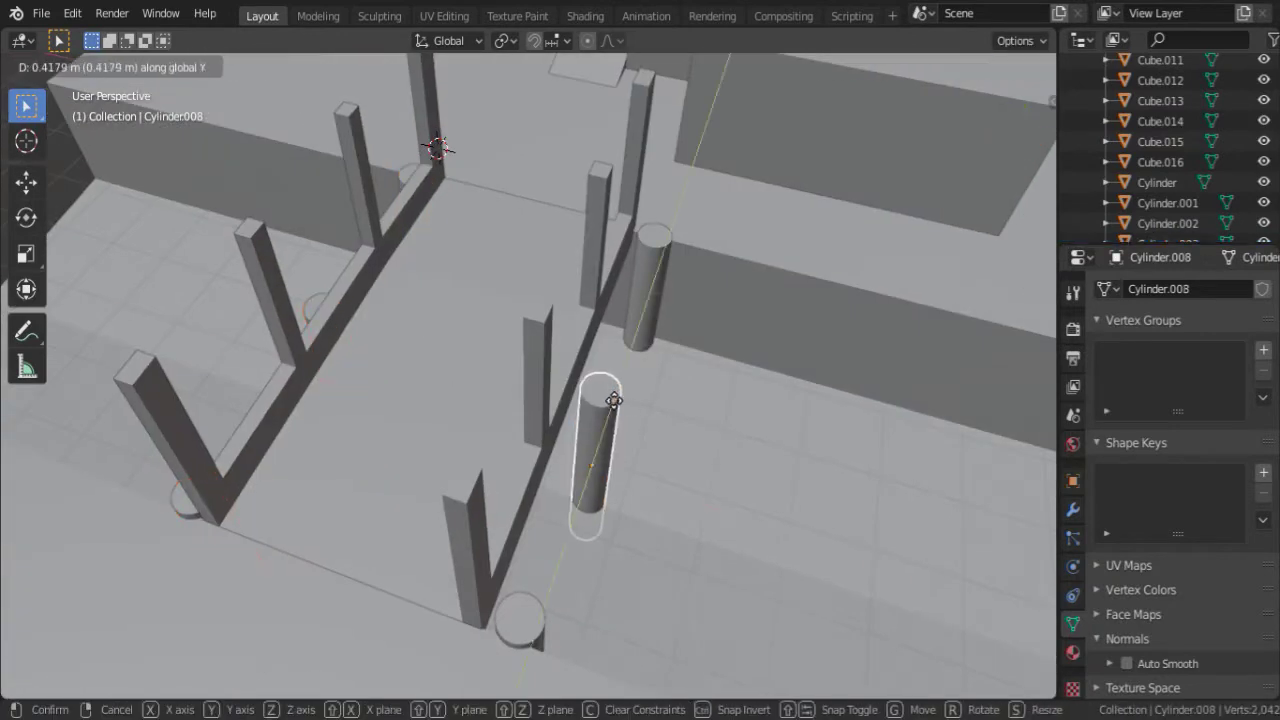
Apply smooth shading with Auto Smooth to the leg cylinder.
{"action": "right_click", "coordinate": [565, 374]}
{"action": "left_click", "coordinate": [565, 366]}
{"action": "left_click", "coordinate": [1127, 663]}
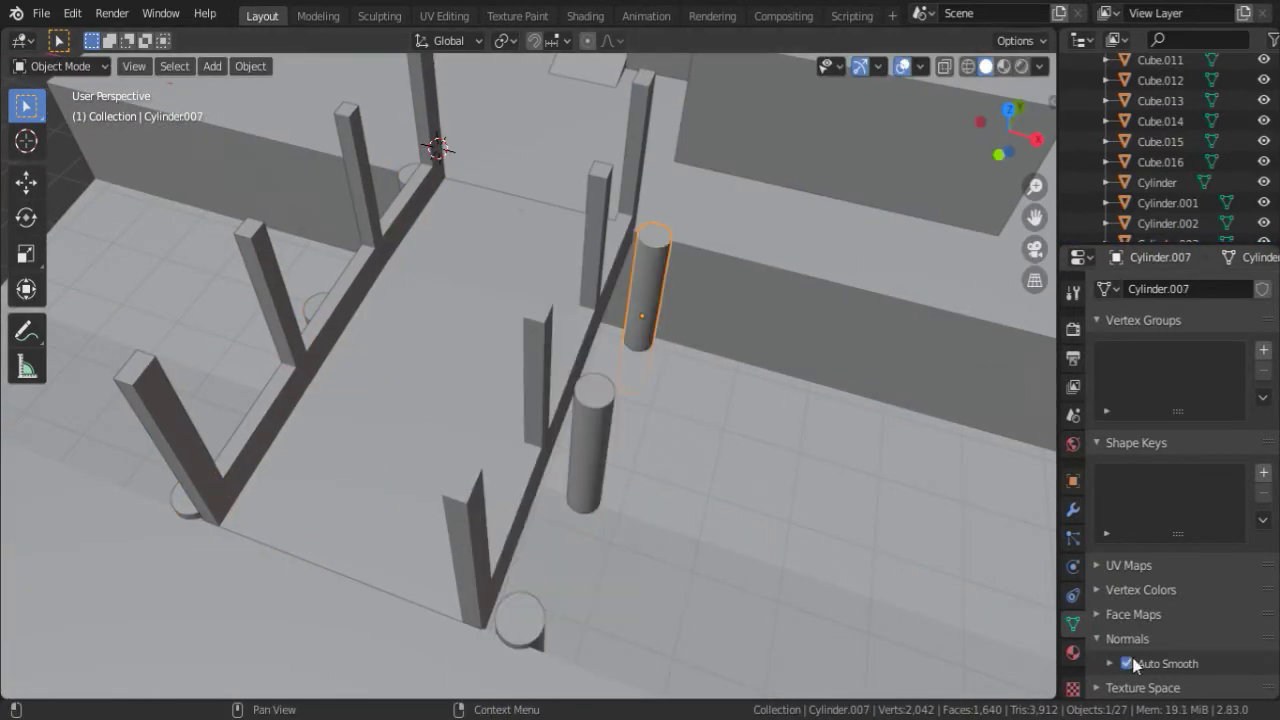
Duplicate the leg cylinder and place the copy as another leg.
{"action": "right_click", "coordinate": [468, 364]}
{"action": "left_click", "coordinate": [457, 489]}
{"action": "left_click", "coordinate": [689, 574]}
{"action": "middle_click_drag", "start_coordinate": [689, 574], "coordinate": [635, 408]}
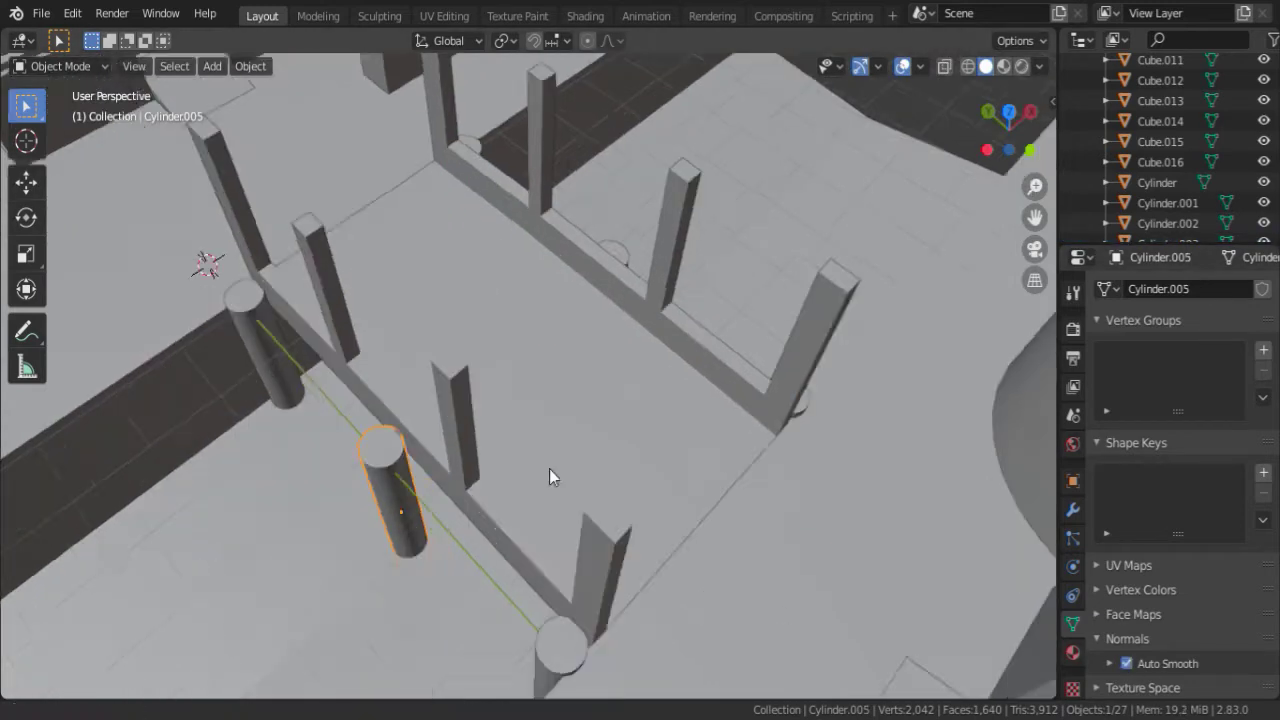
{"action": "right_click", "coordinate": [517, 362]}
Add a cube and raise it vertically above the bridge posts.
{"action": "key", "text": "shift+a"}
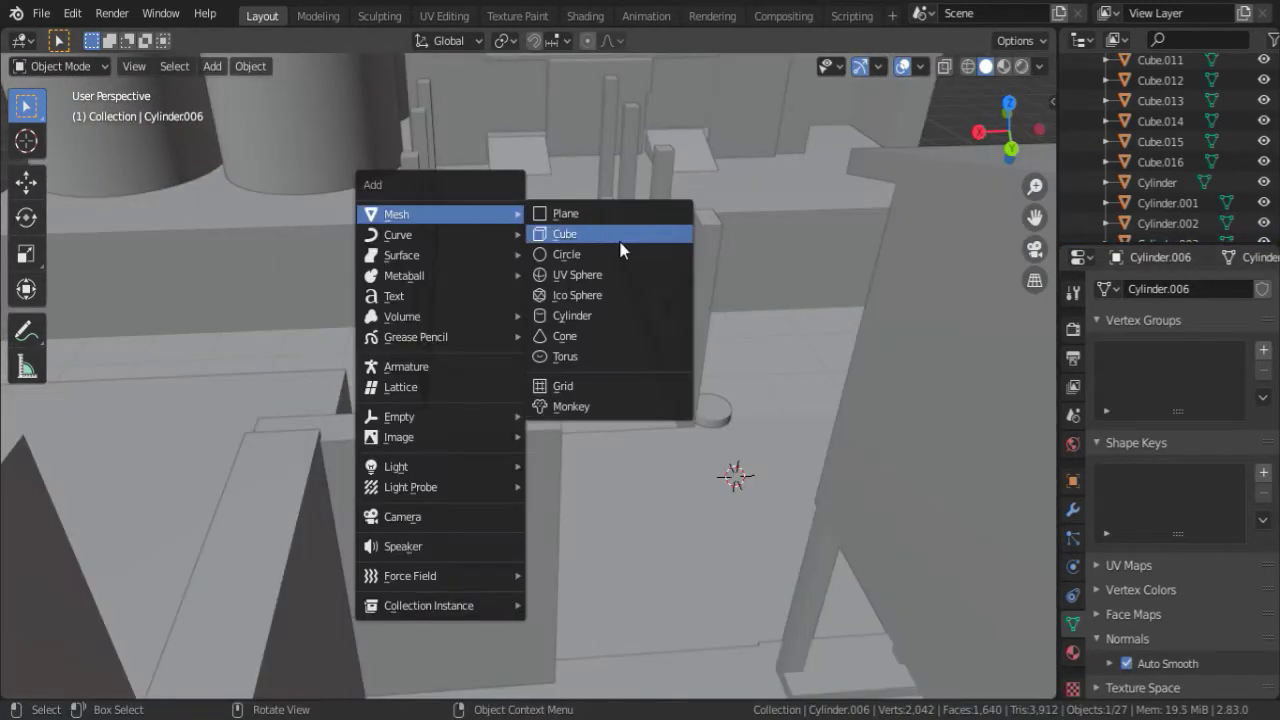
{"action": "left_click", "coordinate": [620, 244]}
{"action": "key", "text": "g"}
{"action": "key", "text": "z"}
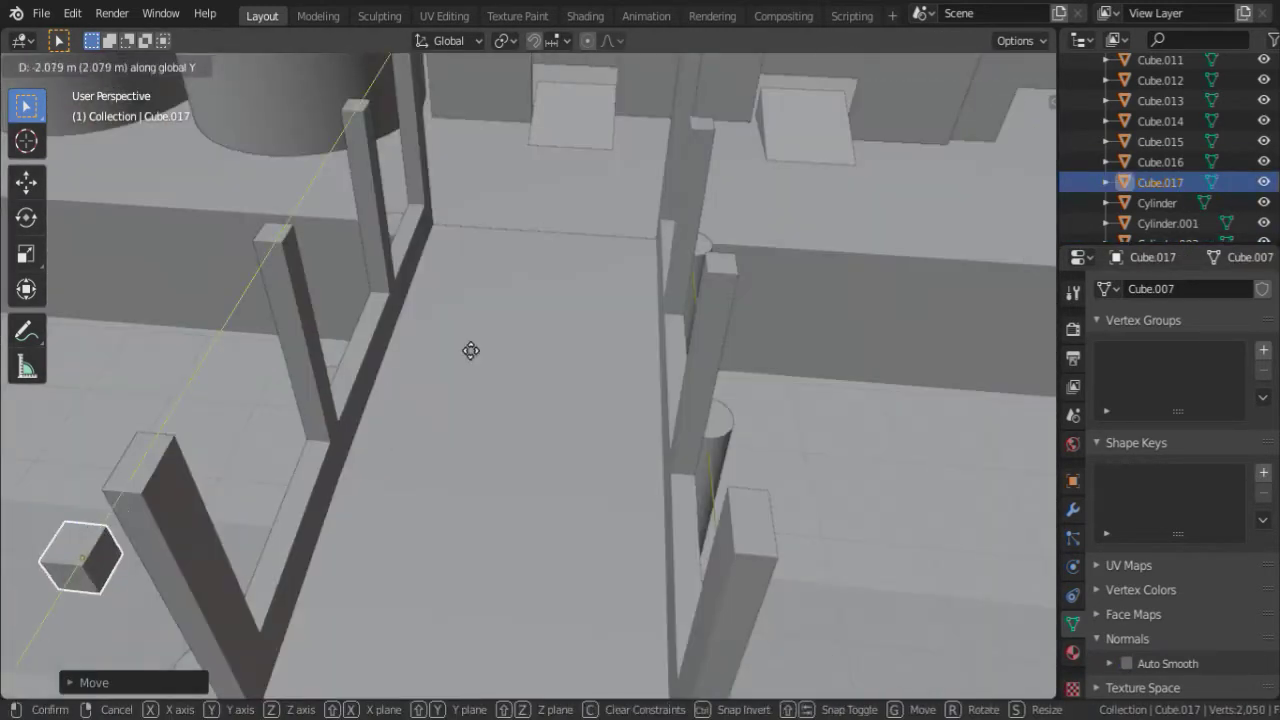
{"action": "left_click", "coordinate": [471, 349]}
Make the new cube taller by lifting its top face straight up in Edit Mode.
{"action": "middle_click_drag", "start_coordinate": [471, 349], "coordinate": [298, 345]}
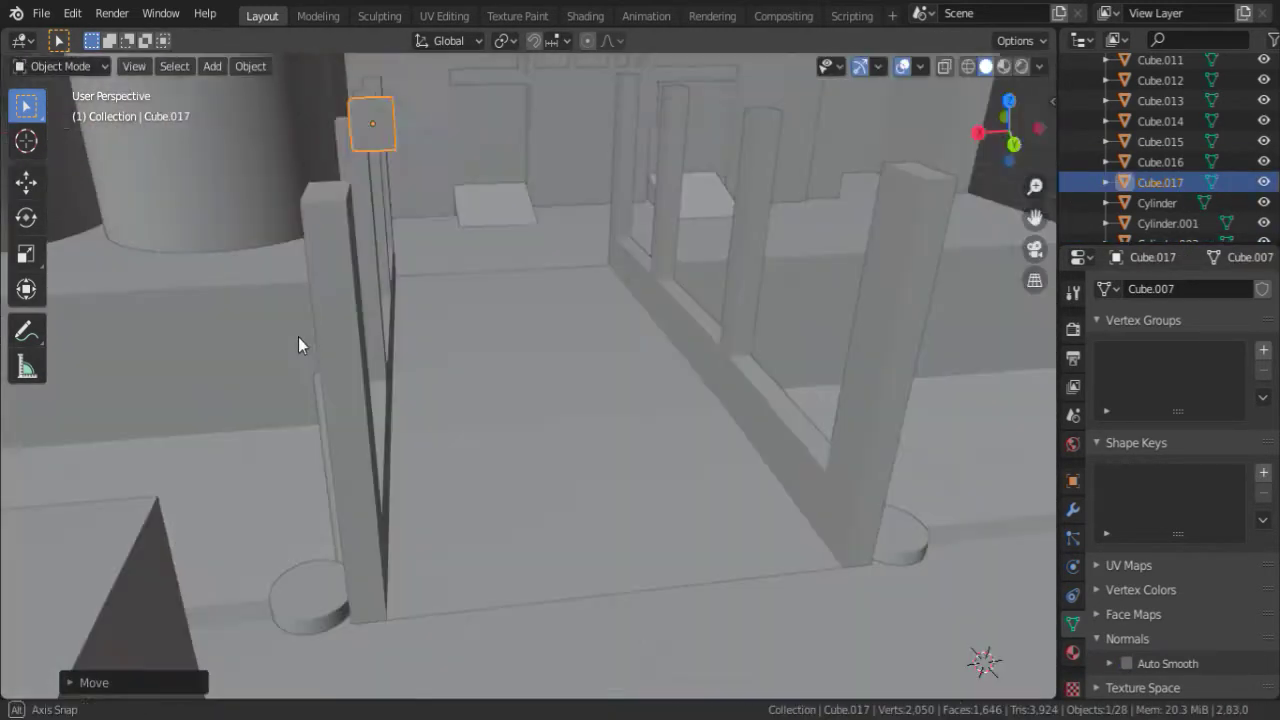
{"action": "left_click", "coordinate": [239, 521]}
{"action": "key", "text": "Tab"}
{"action": "middle_click_drag", "start_coordinate": [239, 521], "coordinate": [411, 248]}
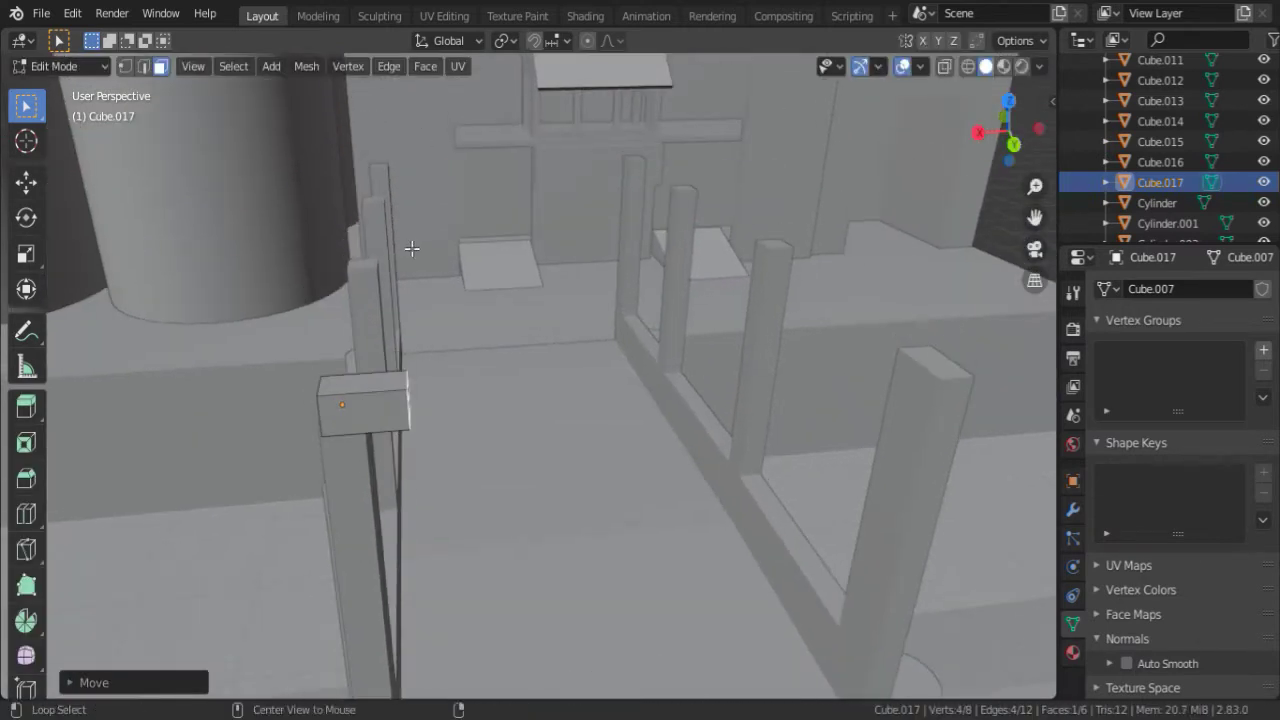
{"action": "left_click", "coordinate": [399, 376]}
{"action": "key", "text": "g"}
{"action": "key", "text": "z"}
{"action": "left_click", "coordinate": [453, 297]}
Shift the cube sideways along the X axis.
{"action": "mouse_move", "coordinate": [453, 297]}
{"action": "middle_mouse_down"}
{"action": "mouse_move", "coordinate": [763, 374]}
{"action": "mouse_move", "coordinate": [480, 380]}
{"action": "middle_mouse_up"}
{"action": "key", "text": "g"}
{"action": "key", "text": "x"}
{"action": "left_click", "coordinate": [763, 374]}
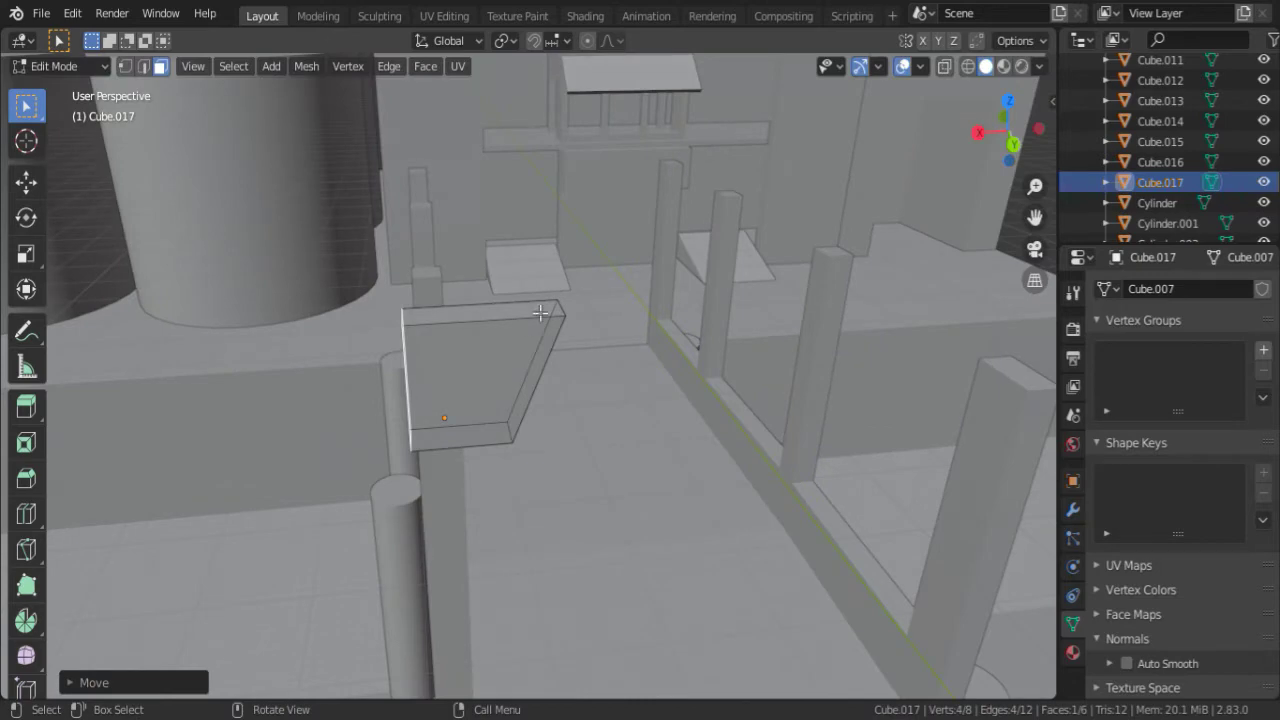
{"action": "middle_click_drag", "start_coordinate": [540, 313], "coordinate": [222, 341]}
Loop-cut the cube into a beam tilted 15° and fill a new face between edges.
{"action": "key", "text": "ctrl+r"}
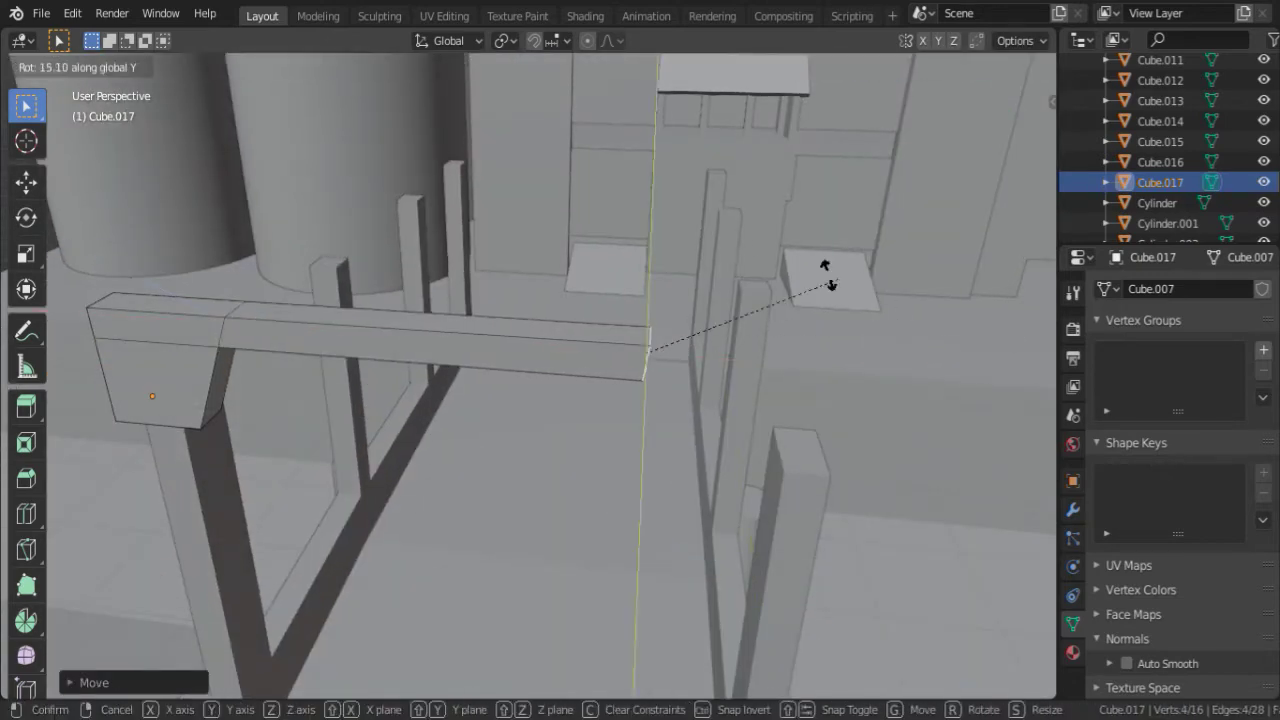
{"action": "left_click", "coordinate": [830, 285]}
{"action": "middle_click_drag", "start_coordinate": [830, 285], "coordinate": [212, 383]}
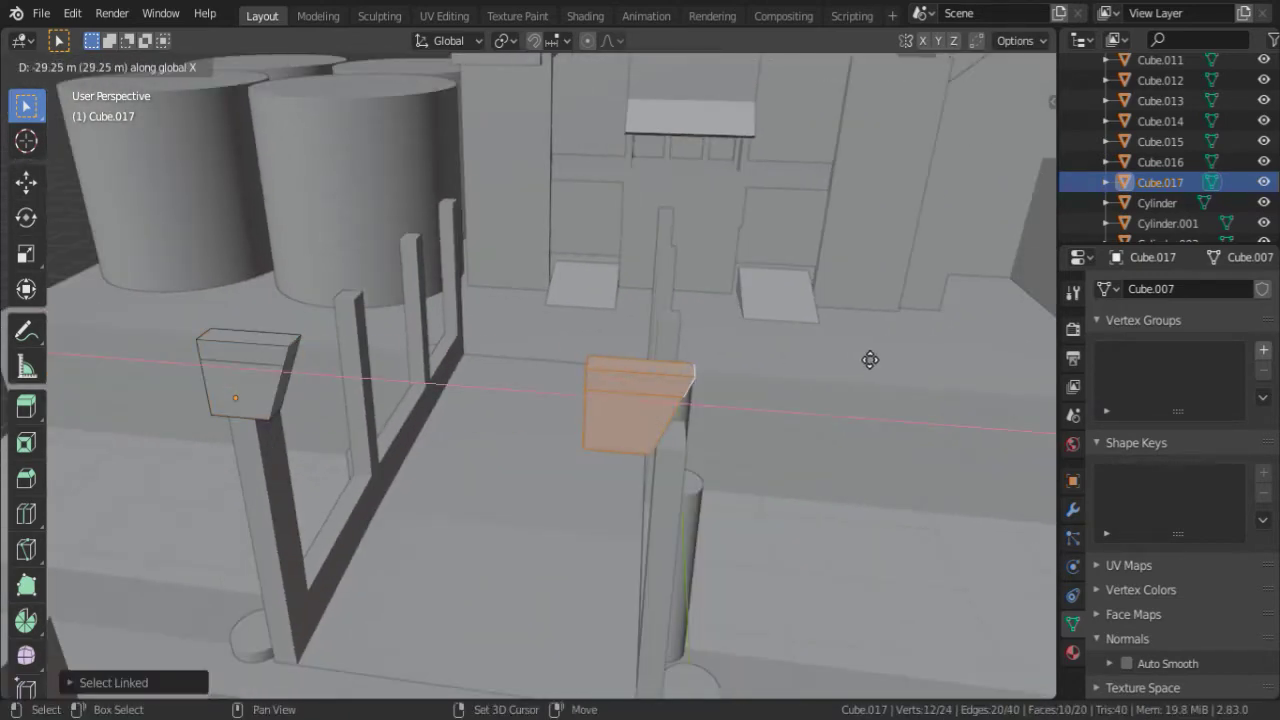
{"action": "left_click", "coordinate": [773, 310]}
{"action": "mouse_move", "coordinate": [773, 310]}
{"action": "middle_mouse_down"}
{"action": "mouse_move", "coordinate": [986, 600]}
{"action": "mouse_move", "coordinate": [709, 309]}
{"action": "mouse_move", "coordinate": [229, 409]}
{"action": "mouse_move", "coordinate": [232, 260]}
{"action": "mouse_move", "coordinate": [882, 283]}
{"action": "mouse_move", "coordinate": [808, 278]}
{"action": "mouse_move", "coordinate": [726, 331]}
{"action": "mouse_move", "coordinate": [843, 209]}
{"action": "middle_mouse_up"}
{"action": "key", "text": "f"}
Move the beam along Y into position, undoing an unwanted duplicate.
{"action": "key", "text": "Tab"}
{"action": "key", "text": "g"}
{"action": "key", "text": "z"}
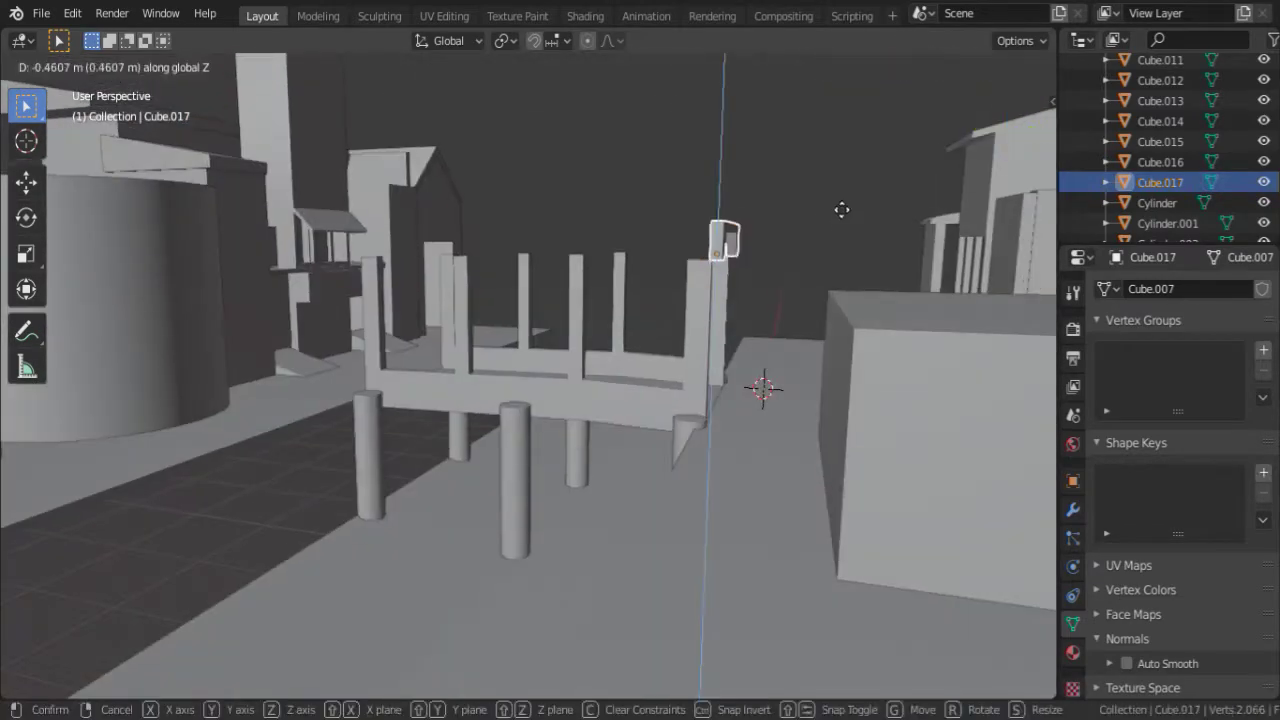
{"action": "key", "text": "y"}
{"action": "left_click", "coordinate": [830, 245]}
{"action": "key", "text": "shift+d"}
{"action": "key", "text": "y"}
{"action": "key", "text": "ctrl+z"}
{"action": "key", "text": "ctrl+z"}
{"action": "key", "text": "ctrl+z"}
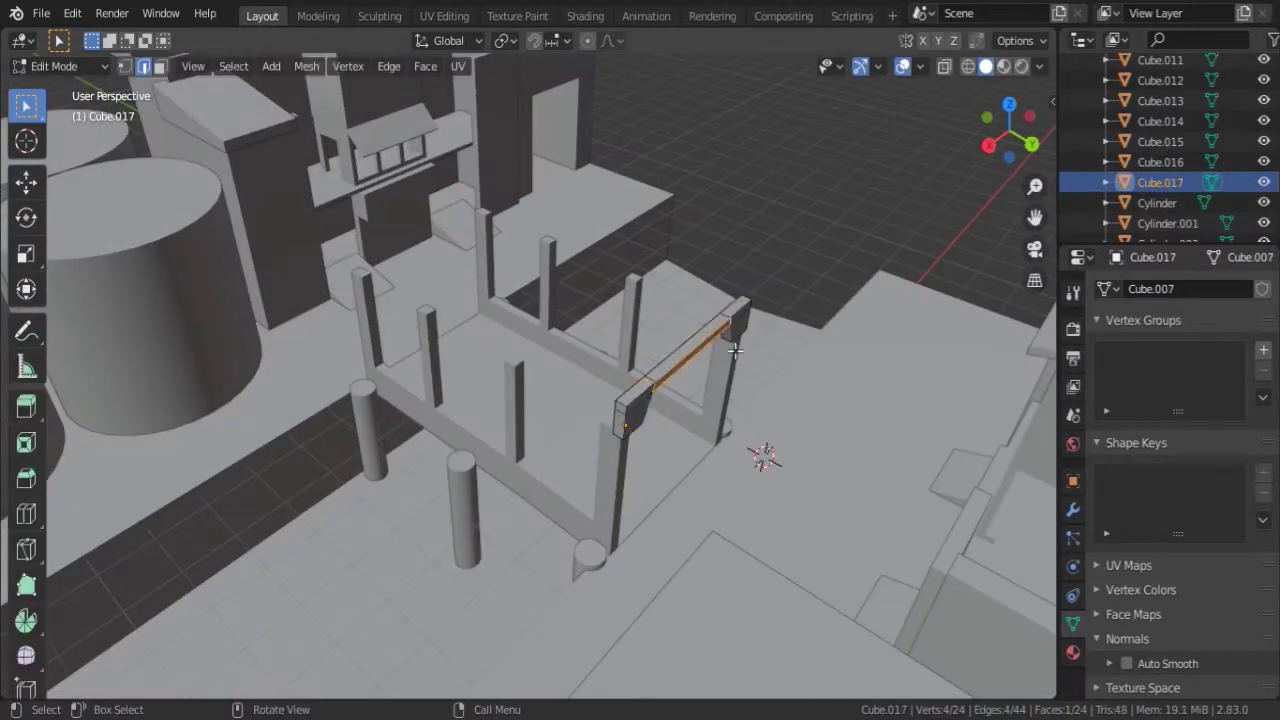
Reposition the slanted roof piece over the bridge.
{"action": "scroll", "coordinate": [631, 321], "scroll_direction": "up", "scroll_amount": 3}
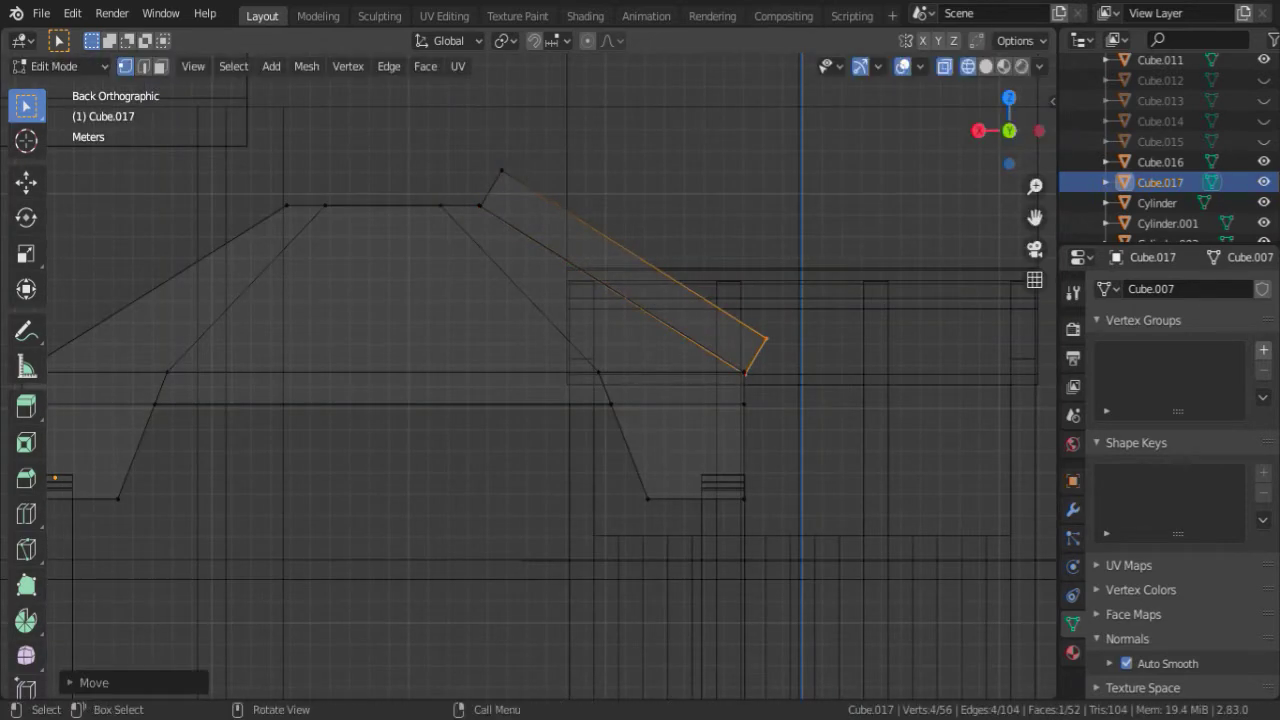
{"action": "key", "text": "g"}
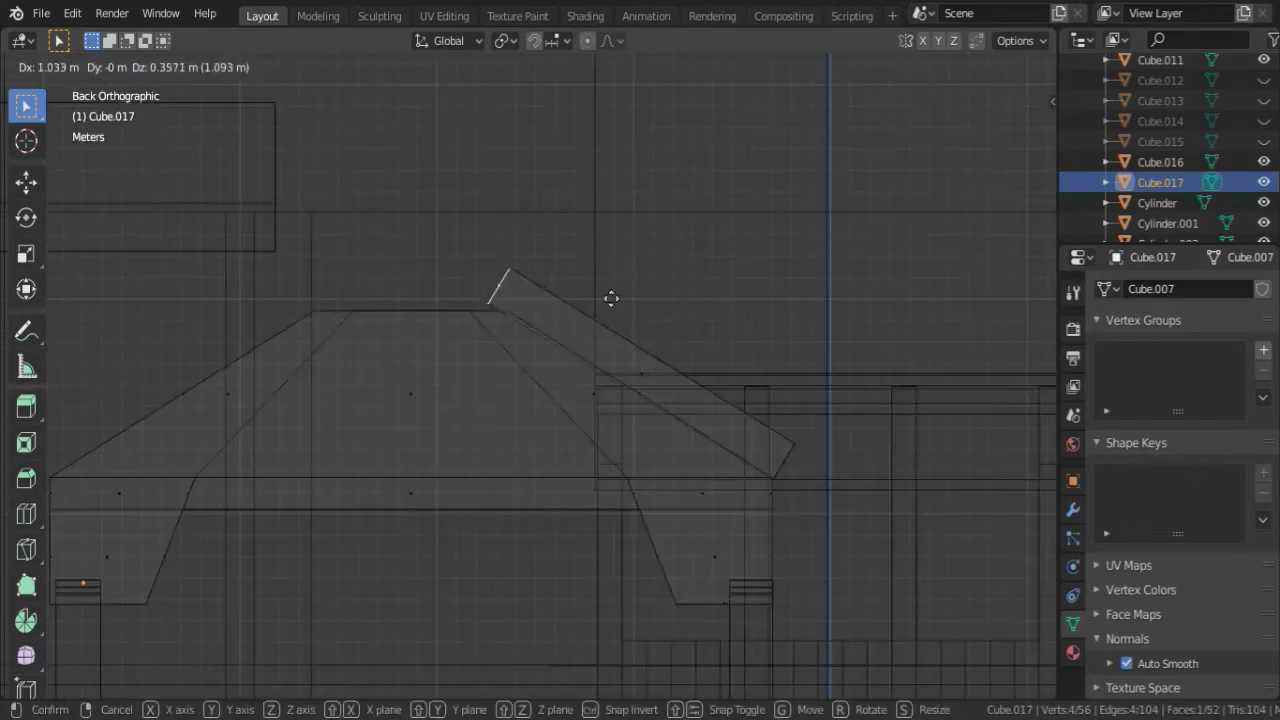
{"action": "left_click", "coordinate": [608, 327]}
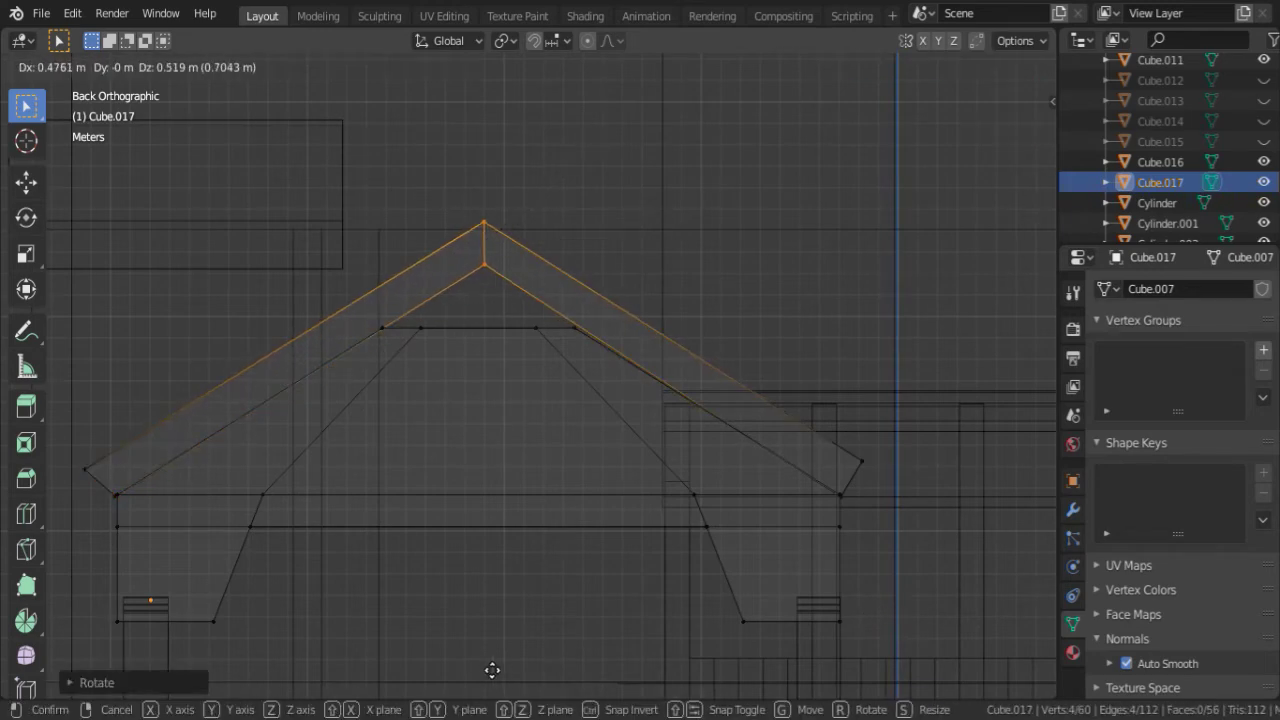
{"action": "left_click", "coordinate": [475, 59]}
Select the whole connected roof and move it along Y.
{"action": "key", "text": "b"}
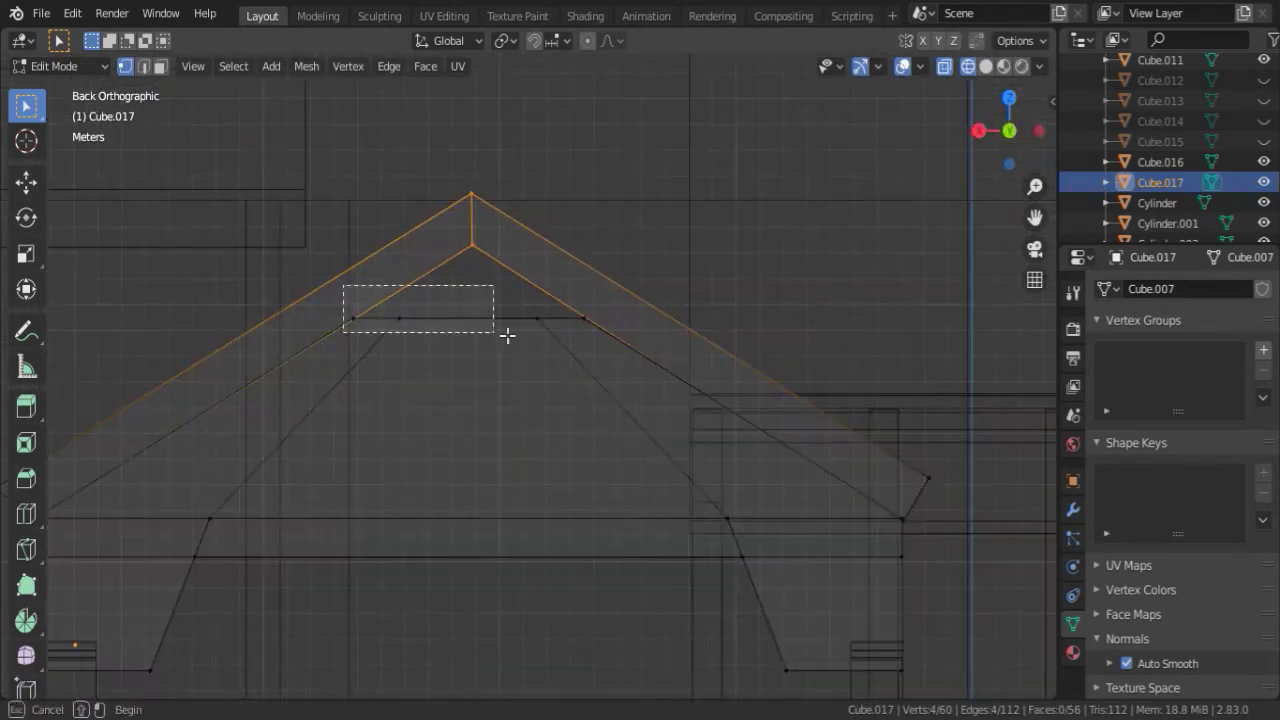
{"action": "key", "text": "Tab"}
{"action": "mouse_move", "coordinate": [496, 246]}
{"action": "middle_mouse_down"}
{"action": "mouse_move", "coordinate": [517, 386]}
{"action": "mouse_move", "coordinate": [643, 334]}
{"action": "mouse_move", "coordinate": [600, 320]}
{"action": "mouse_move", "coordinate": [700, 300]}
{"action": "middle_mouse_up"}
{"action": "key", "text": "Tab"}
{"action": "key", "text": "Tab"}
{"action": "left_click", "coordinate": [552, 340]}
{"action": "key", "text": "Tab"}
{"action": "key", "text": "l"}
{"action": "key", "text": "g"}
{"action": "key", "text": "y"}
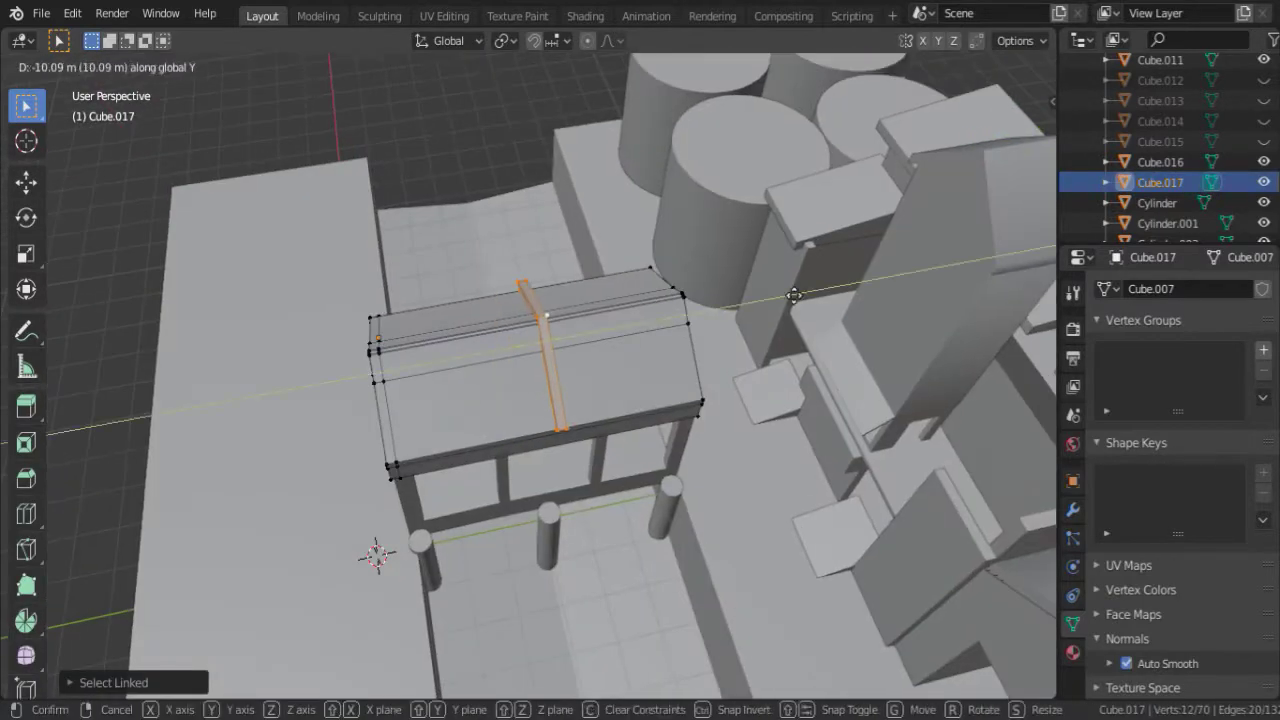
Lengthen the roof along Y from the top orthographic view.
{"action": "key", "text": "KP_7"}
{"action": "key", "text": "g"}
{"action": "key", "text": "y"}
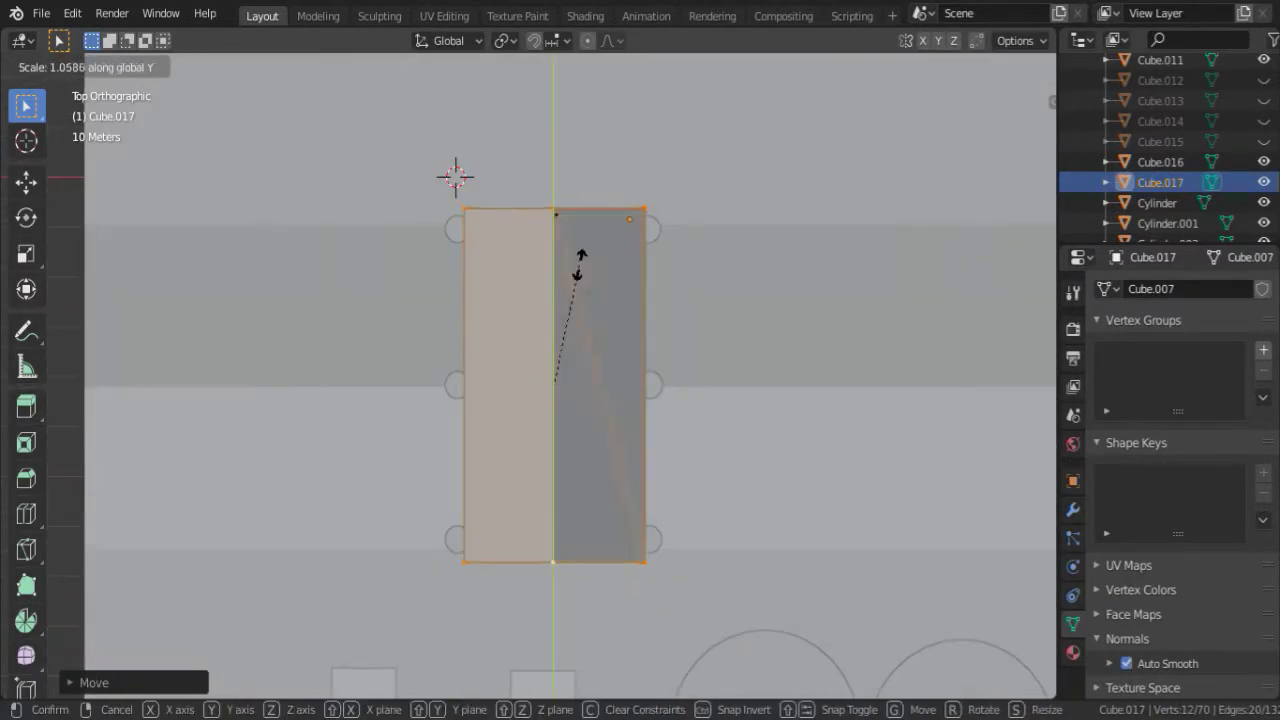
{"action": "left_click", "coordinate": [580, 262]}
{"action": "key", "text": "Tab"}
{"action": "mouse_move", "coordinate": [80, 285]}
{"action": "middle_mouse_down"}
{"action": "mouse_move", "coordinate": [900, 199]}
{"action": "mouse_move", "coordinate": [604, 223]}
{"action": "middle_mouse_up"}
{"action": "scroll", "coordinate": [604, 223], "scroll_direction": "up", "scroll_amount": 2}
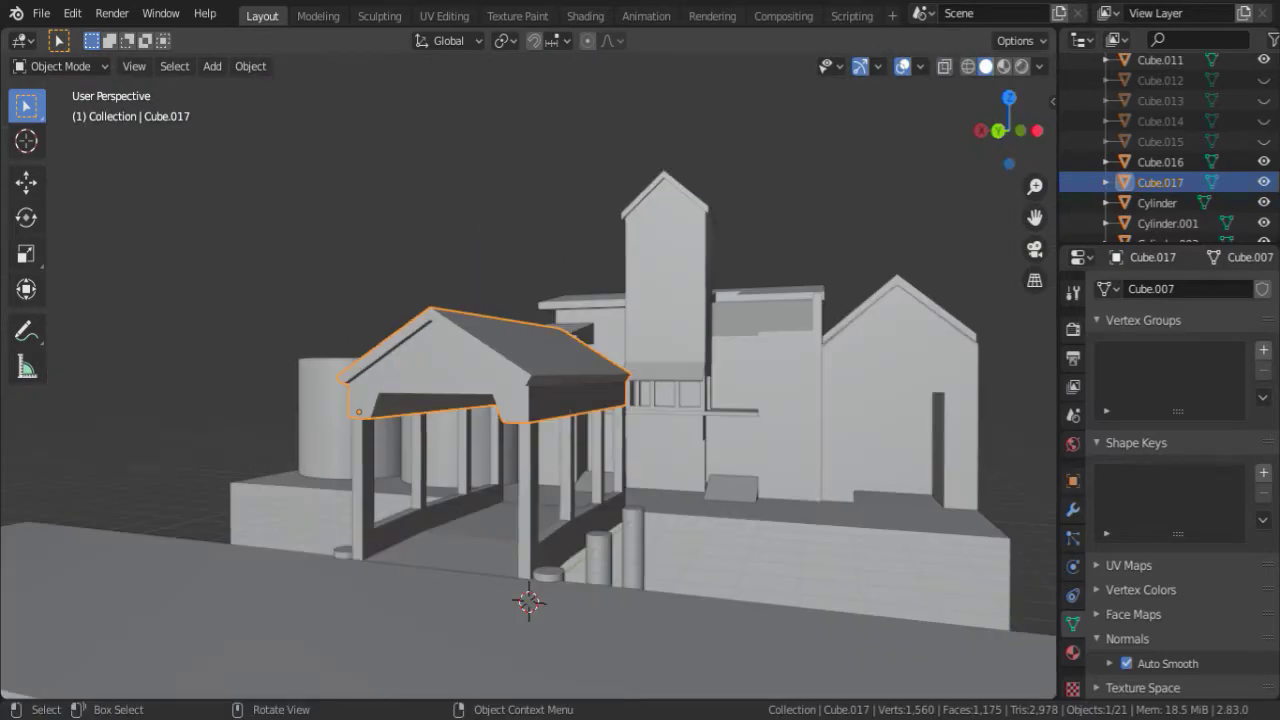
Rotate the roof eave about the Y axis and save the file.
{"action": "key", "text": "Tab"}
{"action": "middle_click_drag", "start_coordinate": [529, 400], "coordinate": [652, 276]}
{"action": "key", "text": "r"}
{"action": "key", "text": "y"}
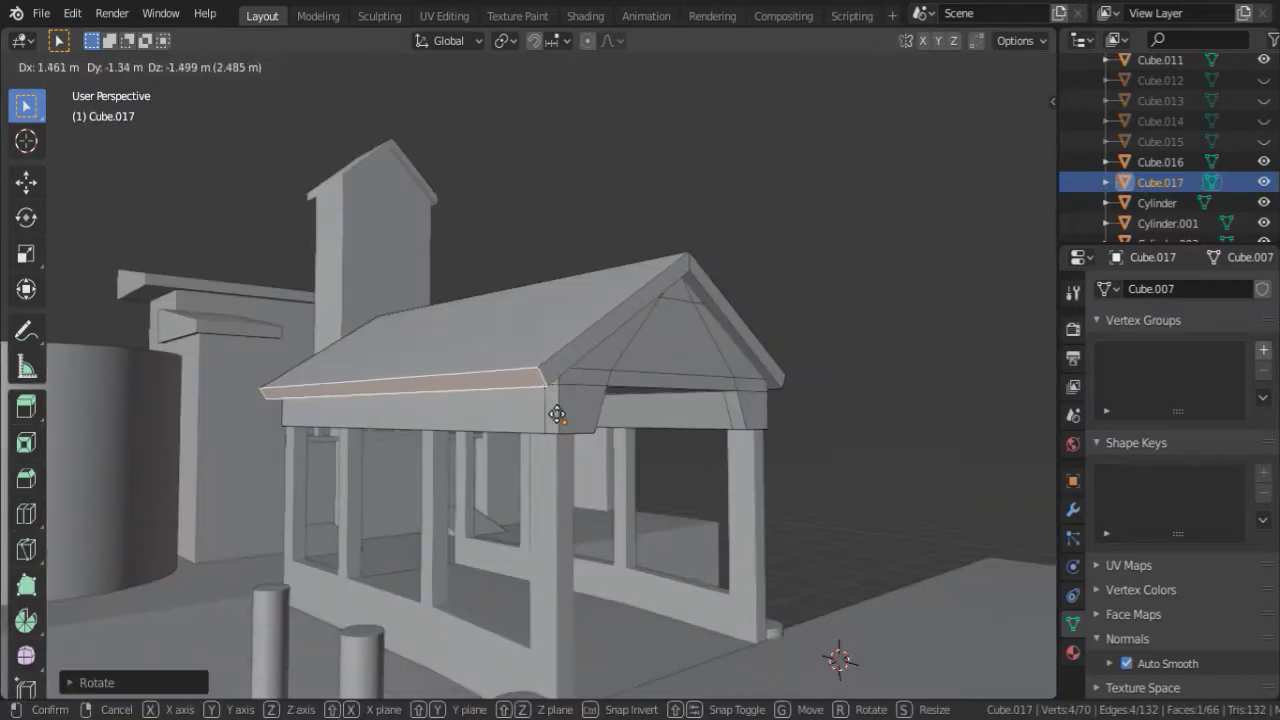
{"action": "left_click", "coordinate": [557, 414]}
{"action": "key", "text": "Tab"}
{"action": "key", "text": "ctrl+s"}
Inspect the roof's underside and save Mini2Fort.blend again.
{"action": "middle_click_drag", "start_coordinate": [615, 199], "coordinate": [655, 452]}
{"action": "key", "text": "Tab"}
{"action": "left_click", "coordinate": [655, 452]}
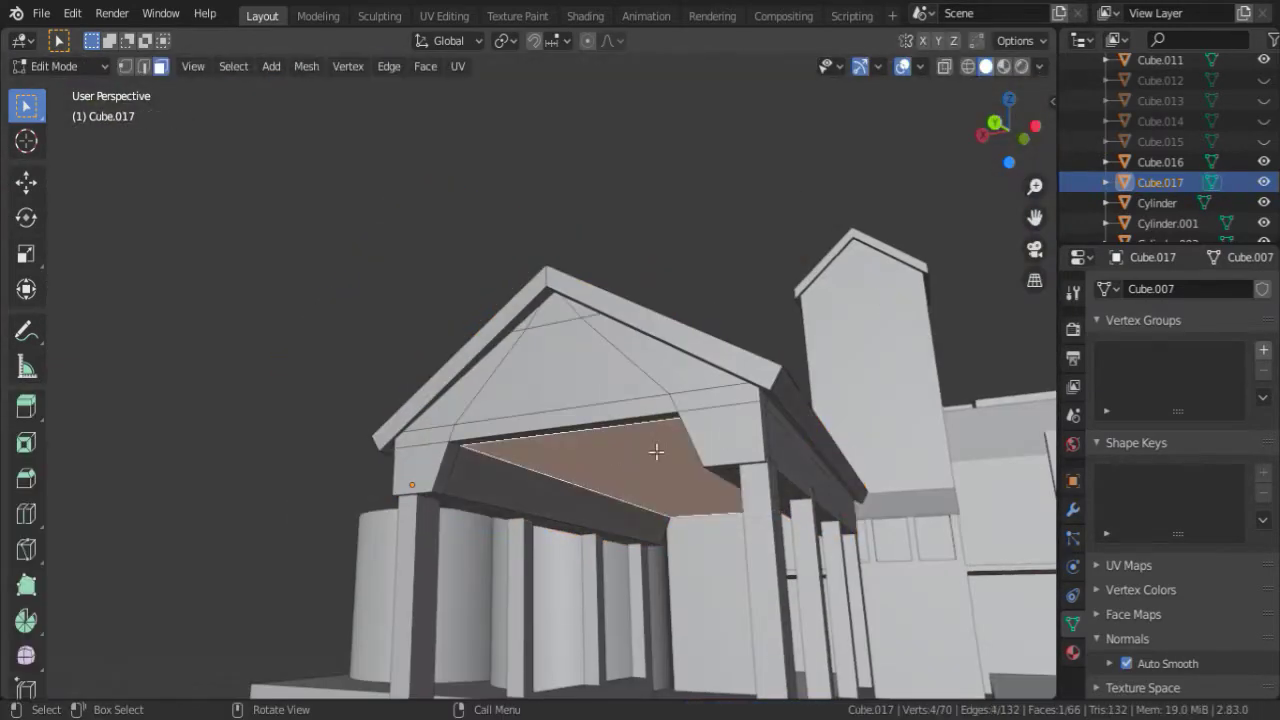
{"action": "key", "text": "Tab"}
{"action": "middle_click_drag", "start_coordinate": [614, 340], "coordinate": [422, 373]}
{"action": "key", "text": "Tab"}
{"action": "key", "text": "Tab"}
{"action": "key", "text": "ctrl+s"}
{"action": "middle_click_drag", "start_coordinate": [437, 317], "coordinate": [565, 358]}
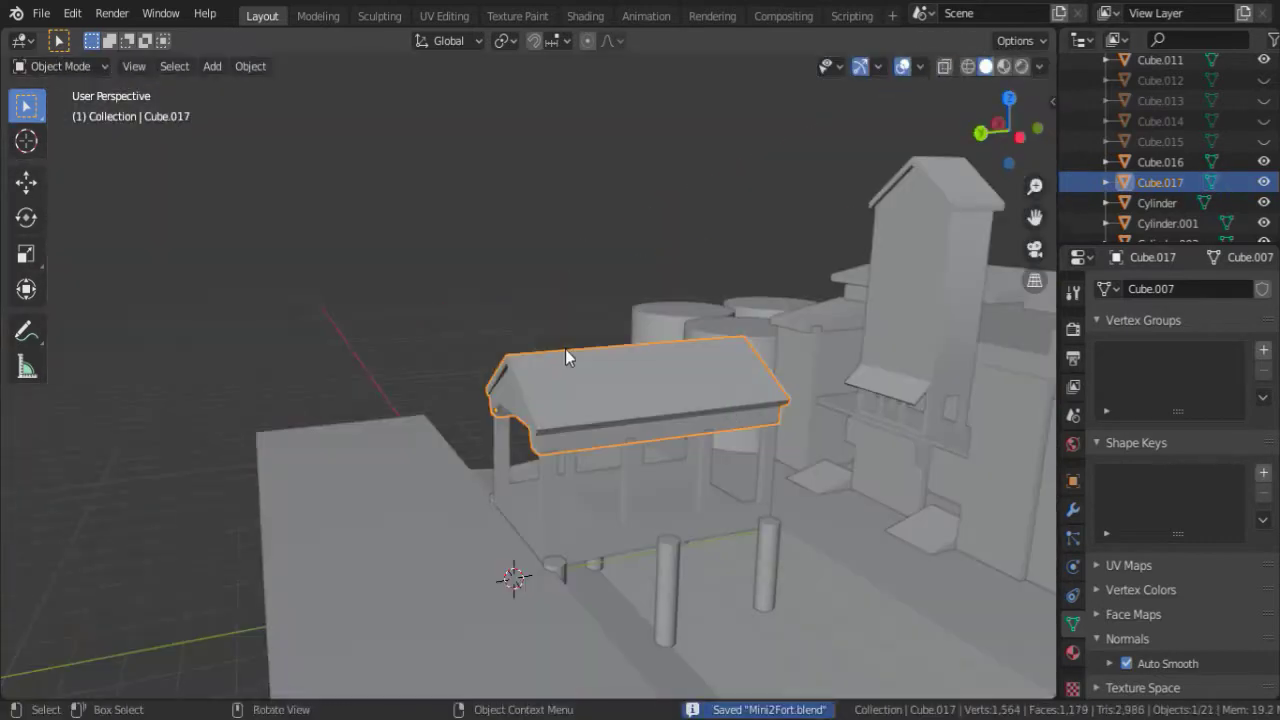
{"action": "scroll", "coordinate": [565, 357], "scroll_direction": "down", "scroll_amount": 5}
Select the base plate and view it in Edit Mode from another side.
{"action": "left_click", "coordinate": [571, 389]}
{"action": "key", "text": "Tab"}
{"action": "key", "text": "g"}
{"action": "key", "text": "x"}
{"action": "key", "text": "Tab"}
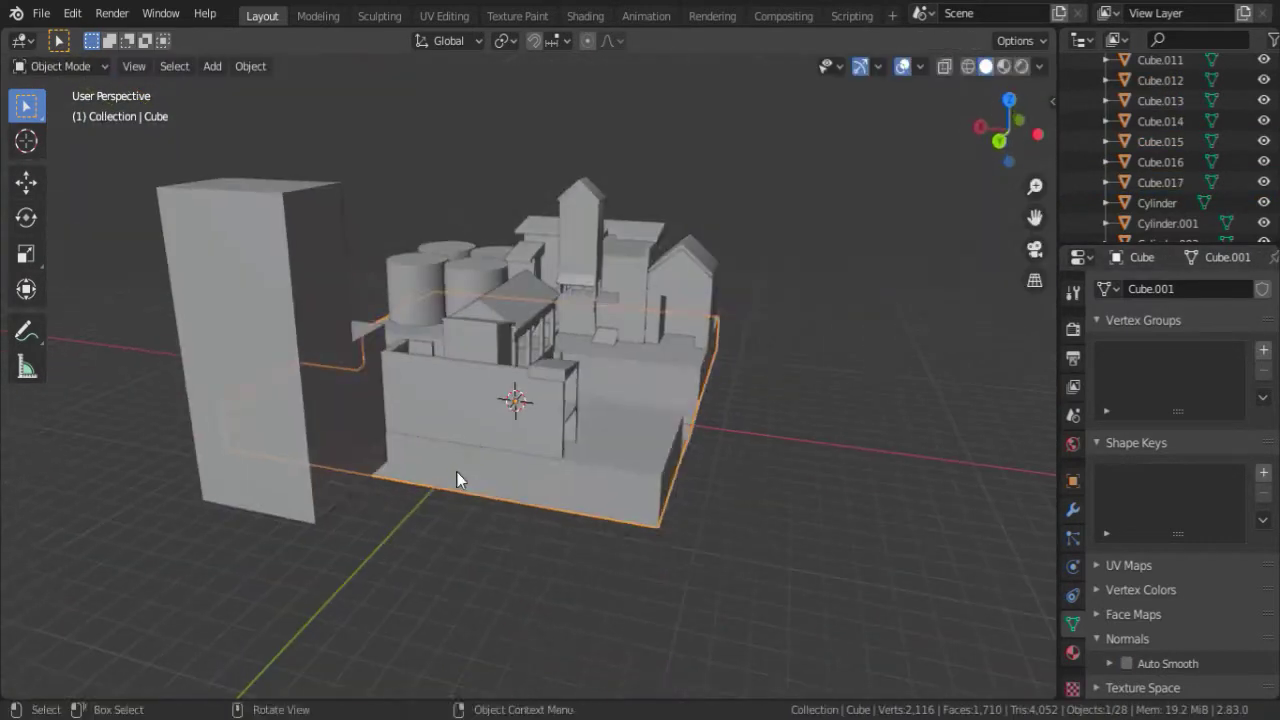
{"action": "middle_click_drag", "start_coordinate": [456, 478], "coordinate": [364, 396]}
{"action": "scroll", "coordinate": [348, 242], "scroll_direction": "up", "scroll_amount": 2}
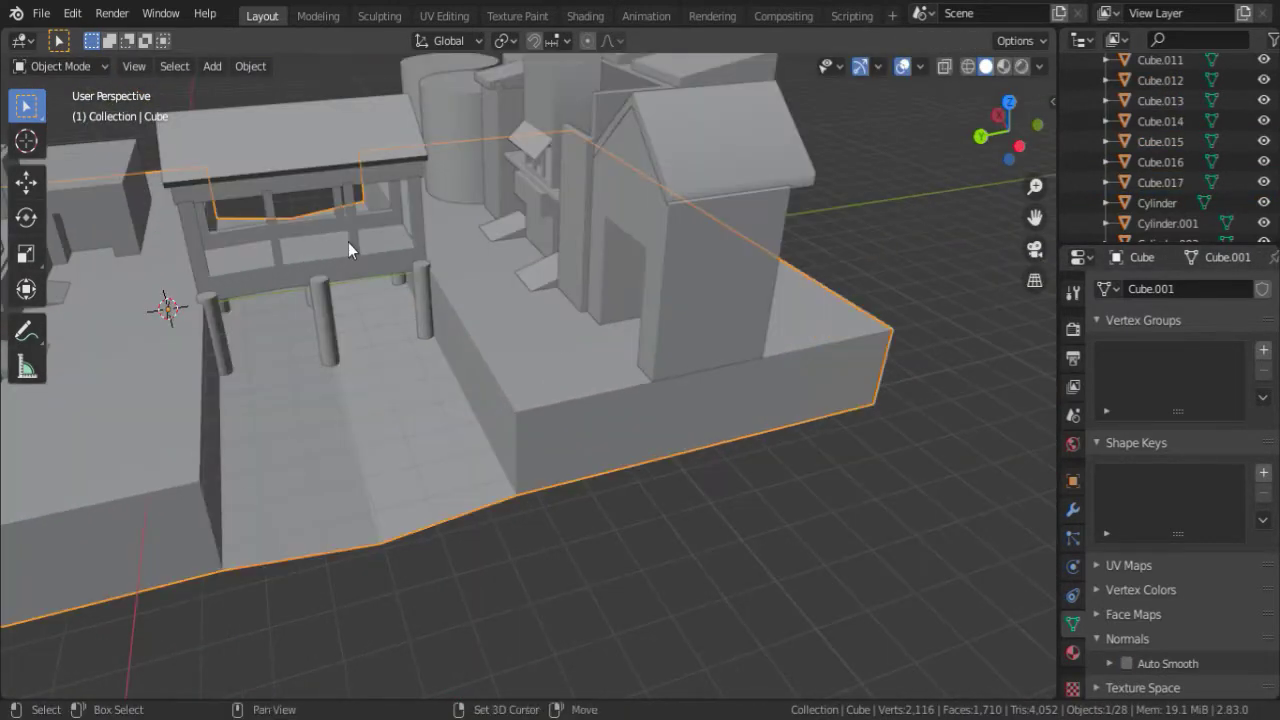
{"action": "scroll", "coordinate": [348, 242], "scroll_direction": "up", "scroll_amount": 2}
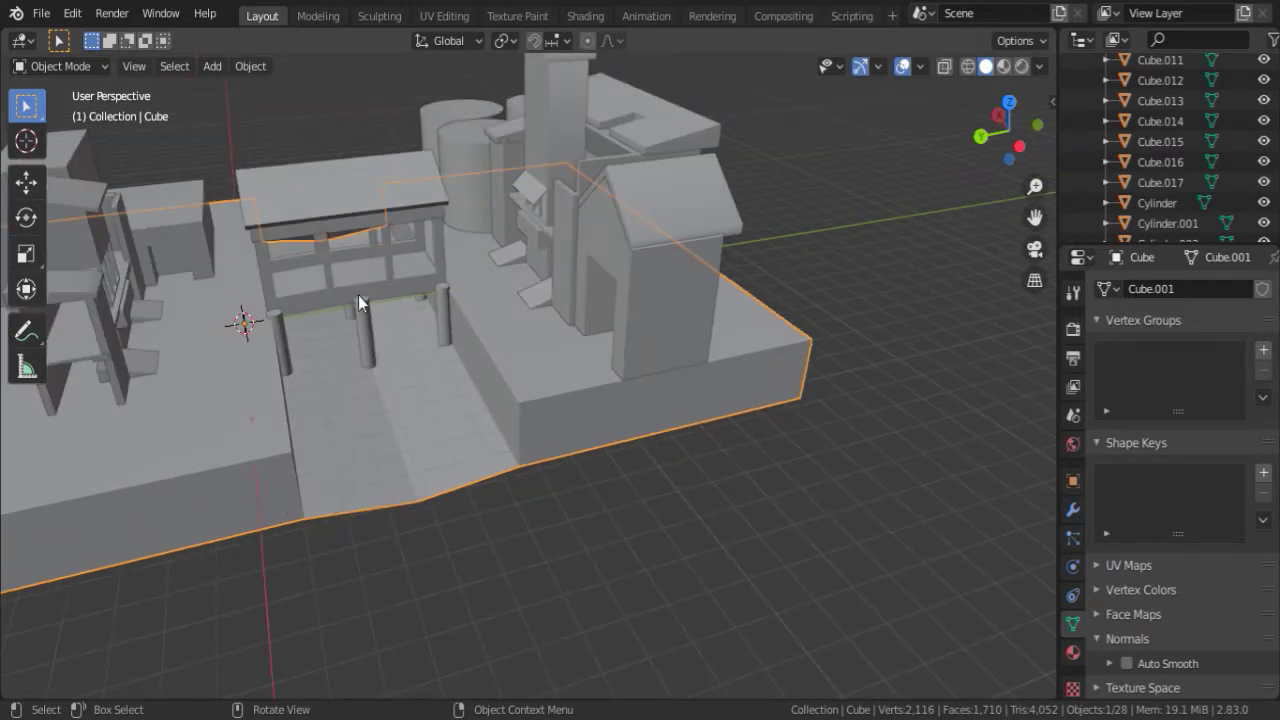
Extrude a face of the tower block Cube.015 further along Y.
{"action": "middle_click_drag", "start_coordinate": [360, 302], "coordinate": [491, 303]}
{"action": "left_click", "coordinate": [491, 303]}
{"action": "key", "text": "Tab"}
{"action": "key", "text": "e"}
{"action": "mouse_move", "coordinate": [482, 357]}
{"action": "middle_mouse_down"}
{"action": "mouse_move", "coordinate": [440, 470]}
{"action": "mouse_move", "coordinate": [556, 160]}
{"action": "middle_mouse_up"}
{"action": "left_click", "coordinate": [477, 386]}
{"action": "key", "text": "e"}
{"action": "key", "text": "y"}
{"action": "left_click", "coordinate": [440, 470]}
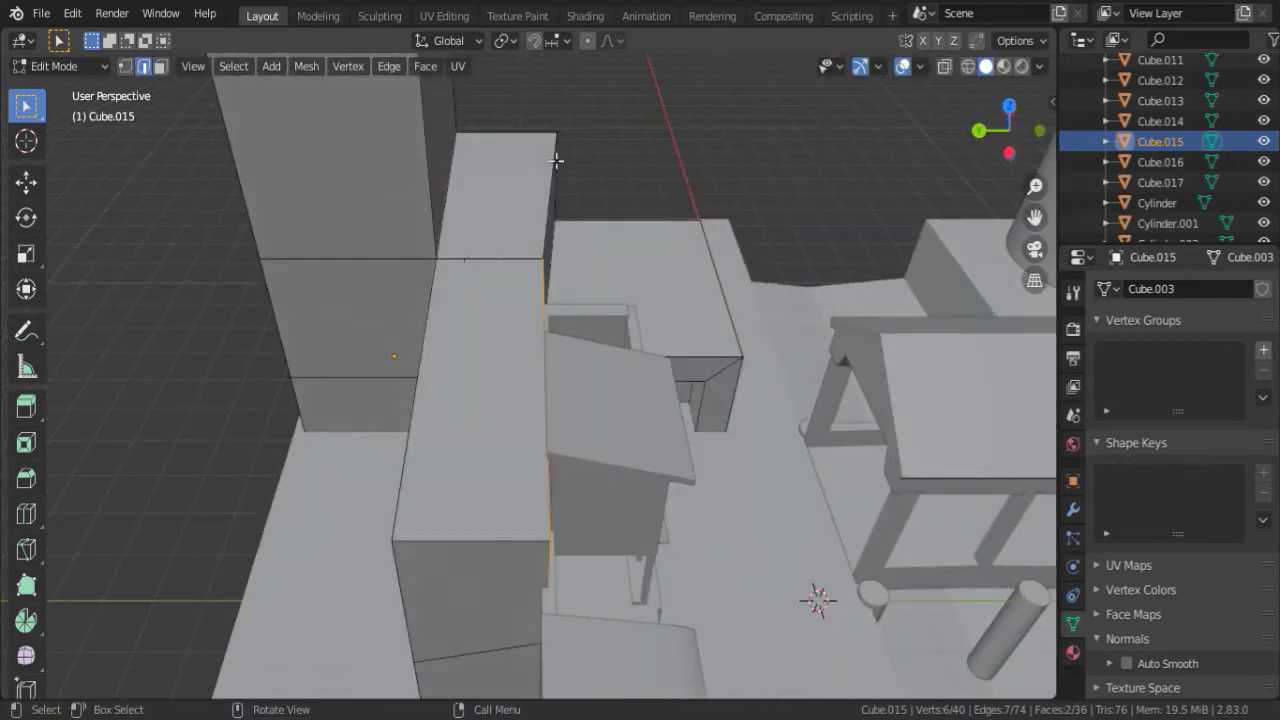
{"action": "key", "text": "Escape"}
{"action": "key", "text": "Tab"}
{"action": "key", "text": "g"}
{"action": "key", "text": "Escape"}
Add a cylinder, place it on the base plate, and stretch it along Z.
{"action": "middle_click_drag", "start_coordinate": [552, 314], "coordinate": [420, 330]}
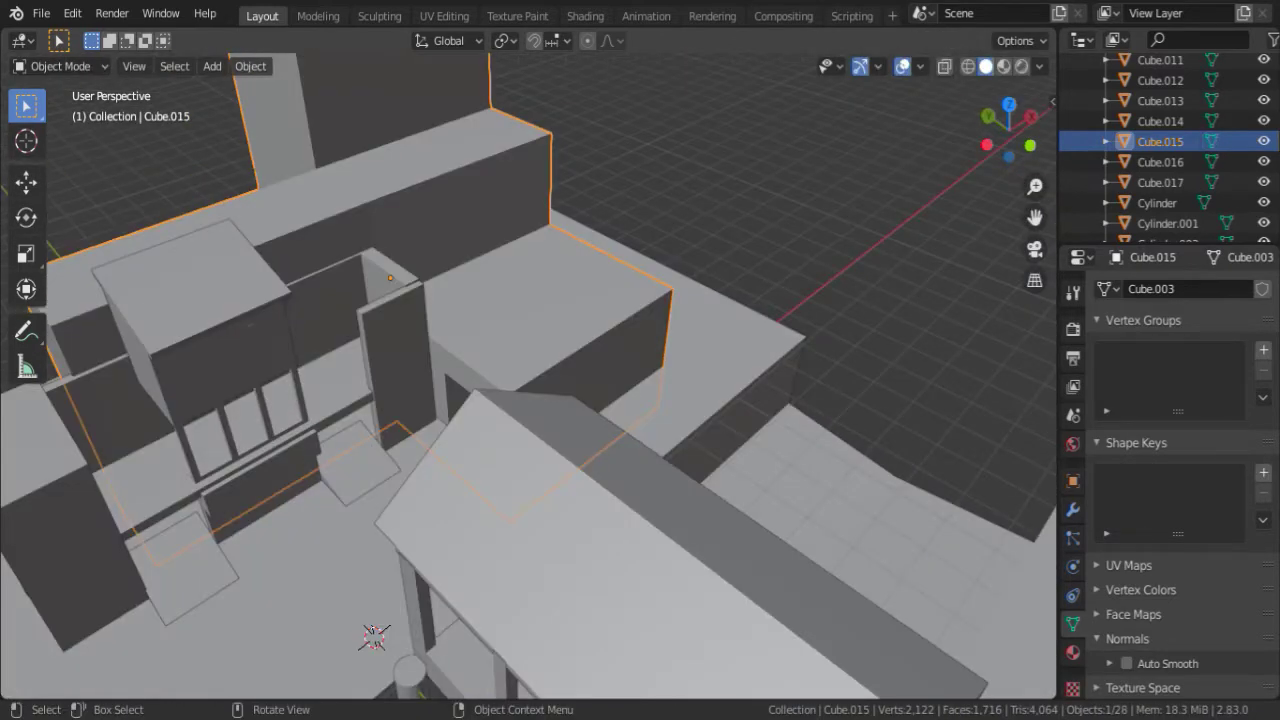
{"action": "scroll", "coordinate": [300, 270], "scroll_direction": "down", "scroll_amount": 10}
{"action": "key", "text": "shift+a"}
{"action": "left_click", "coordinate": [490, 374]}
{"action": "key", "text": "g"}
{"action": "left_click", "coordinate": [635, 462]}
{"action": "scroll", "coordinate": [635, 462], "scroll_direction": "up", "scroll_amount": 8}
{"action": "key", "text": "s"}
{"action": "key", "text": "z"}
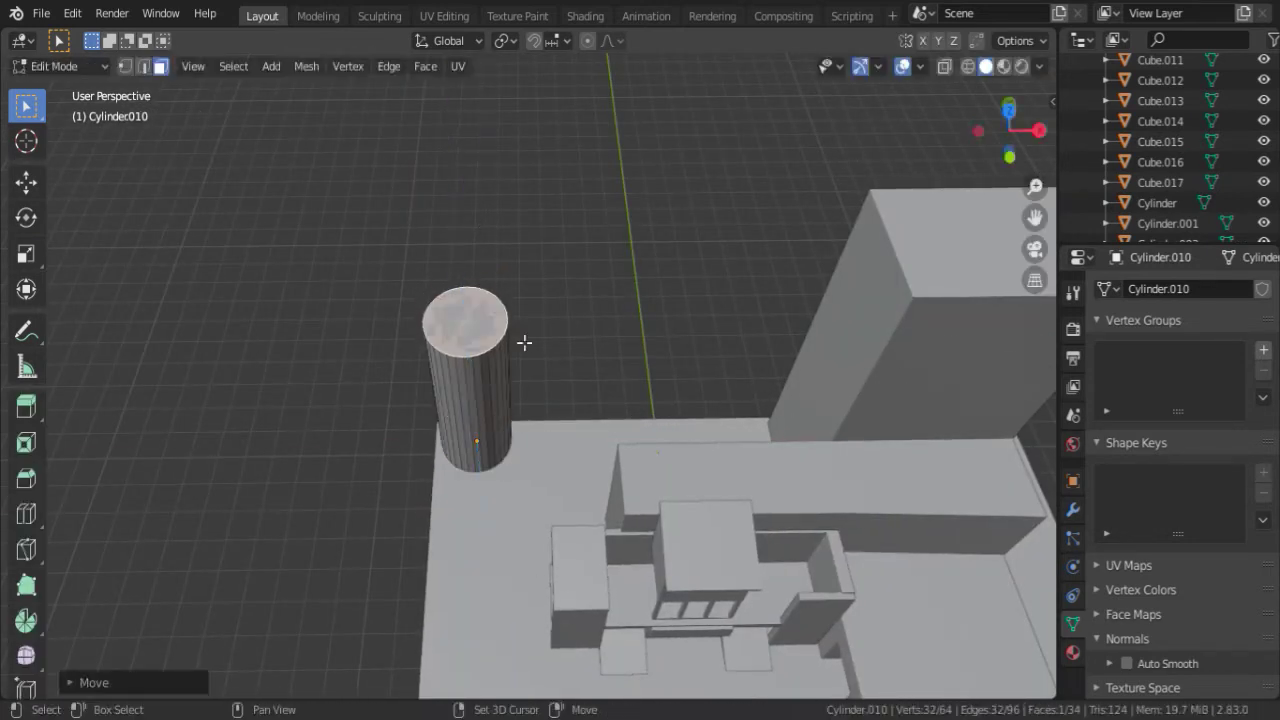
Extrude the cylinder's top, scale it wider into a tank, and extrude the tank upward.
{"action": "key", "text": "e"}
{"action": "left_click", "coordinate": [590, 290]}
{"action": "key", "text": "s"}
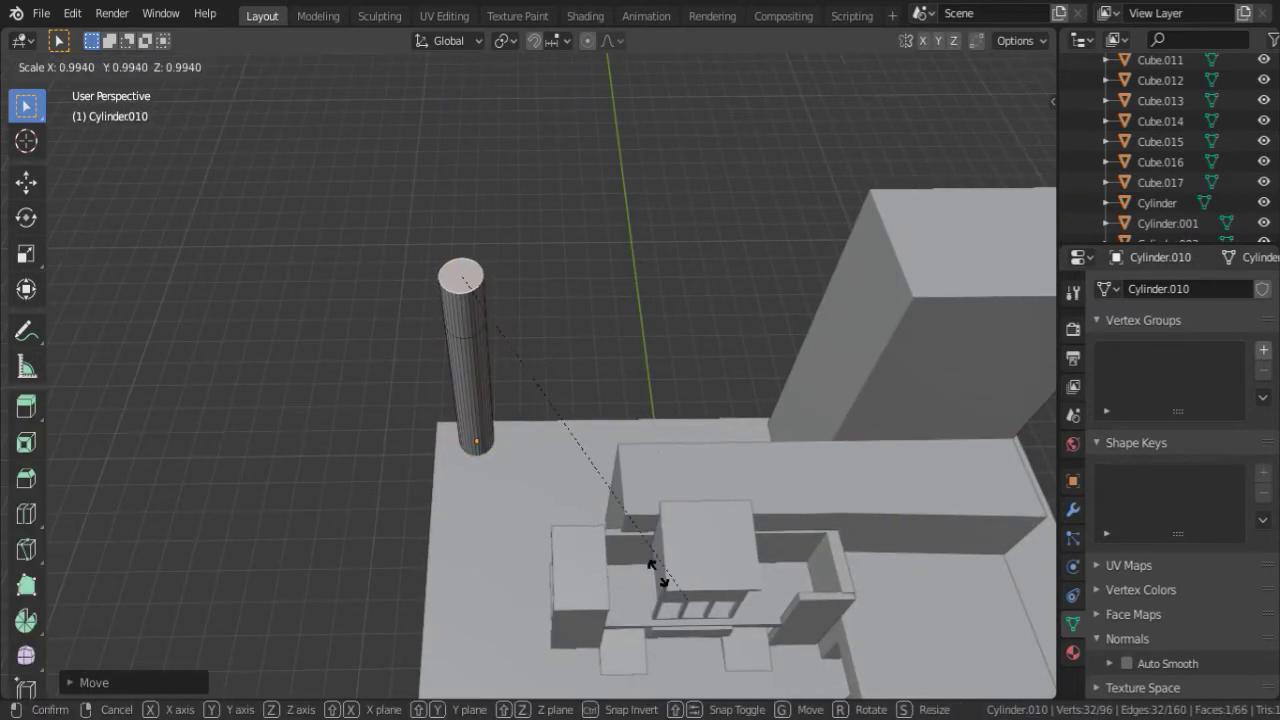
{"action": "left_click", "coordinate": [570, 269]}
{"action": "key", "text": "e"}
{"action": "key", "text": "Tab"}
Apply Shade Smooth to the water tower.
{"action": "right_click", "coordinate": [486, 191]}
{"action": "left_click", "coordinate": [486, 191]}
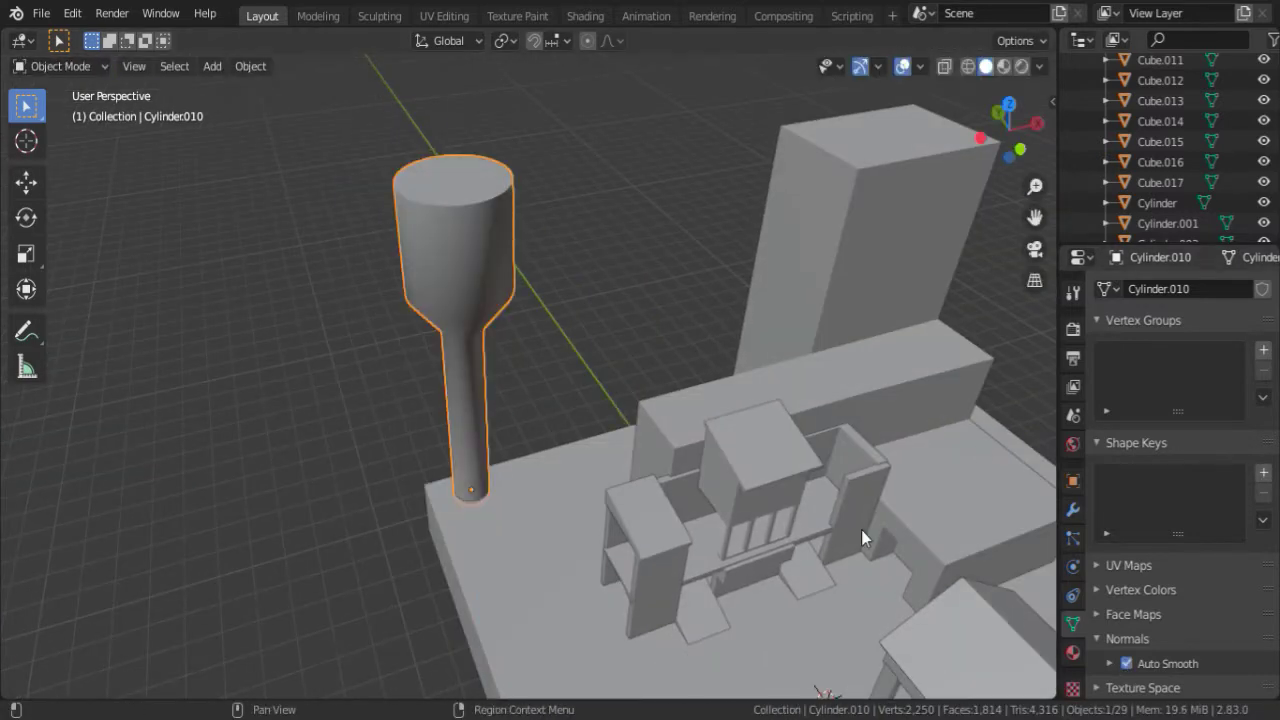
{"action": "mouse_move", "coordinate": [861, 530]}
{"action": "middle_mouse_down"}
{"action": "mouse_move", "coordinate": [409, 274]}
{"action": "mouse_move", "coordinate": [520, 285]}
{"action": "middle_mouse_up"}
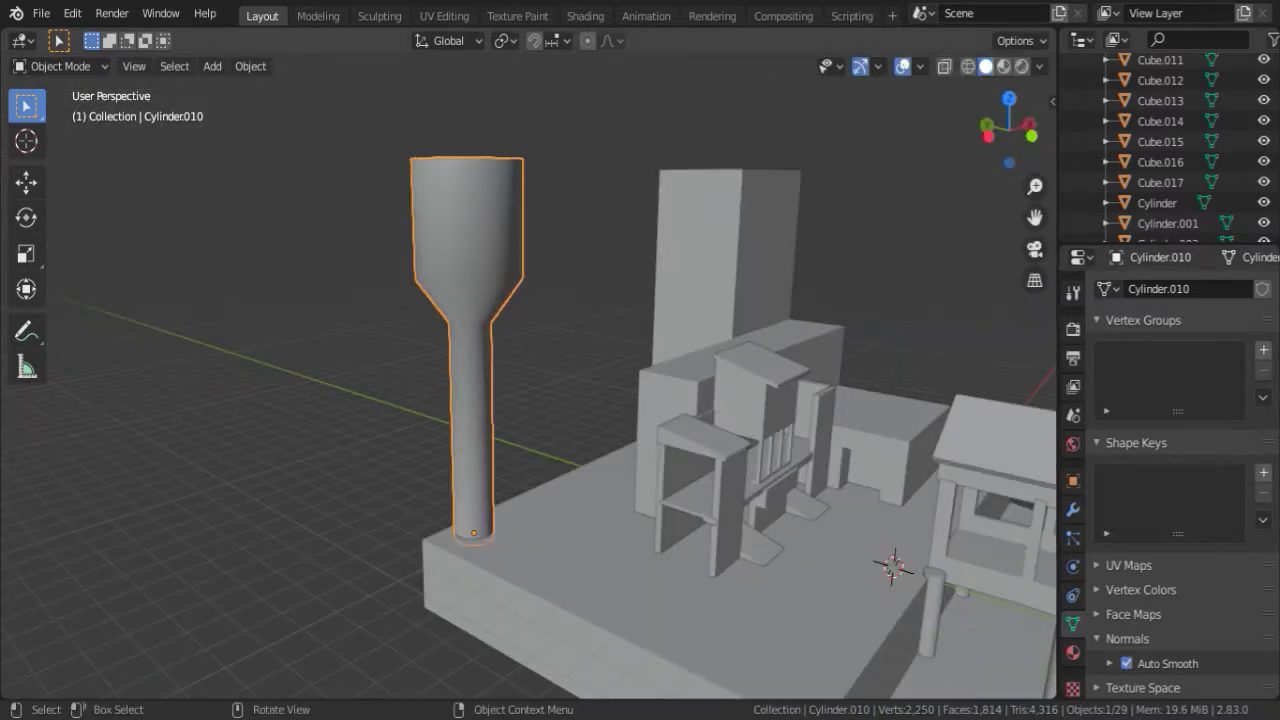
{"action": "middle_click_drag", "start_coordinate": [508, 190], "coordinate": [600, 240]}
Add a new cylinder for the pipe and rotate it onto its side.
{"action": "key", "text": "shift+a"}
{"action": "left_click", "coordinate": [655, 272]}
{"action": "key", "text": "r"}
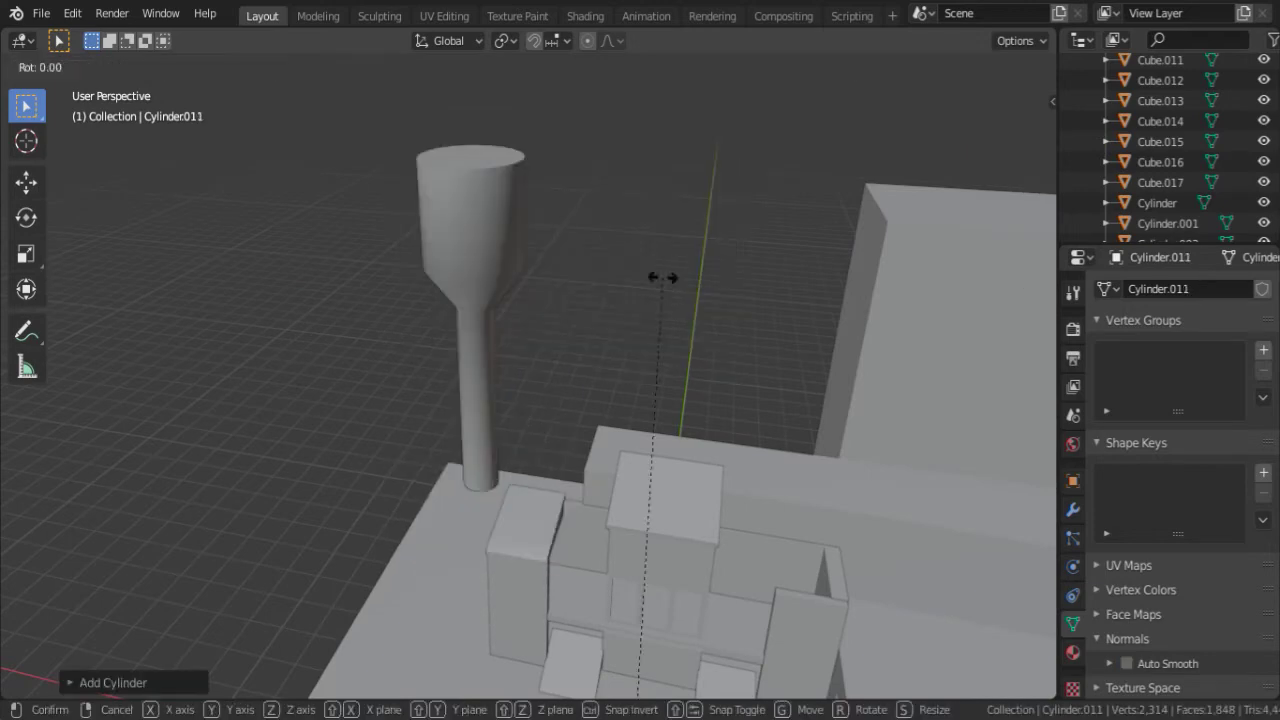
{"action": "key", "text": "r"}
{"action": "mouse_move", "coordinate": [718, 286]}
{"action": "middle_mouse_down"}
{"action": "mouse_move", "coordinate": [206, 534]}
{"action": "mouse_move", "coordinate": [403, 213]}
{"action": "mouse_move", "coordinate": [111, 389]}
{"action": "middle_mouse_up"}
{"action": "left_click", "coordinate": [206, 534]}
Move the pipe cylinder into place between the tank and the tall block.
{"action": "key", "text": "g"}
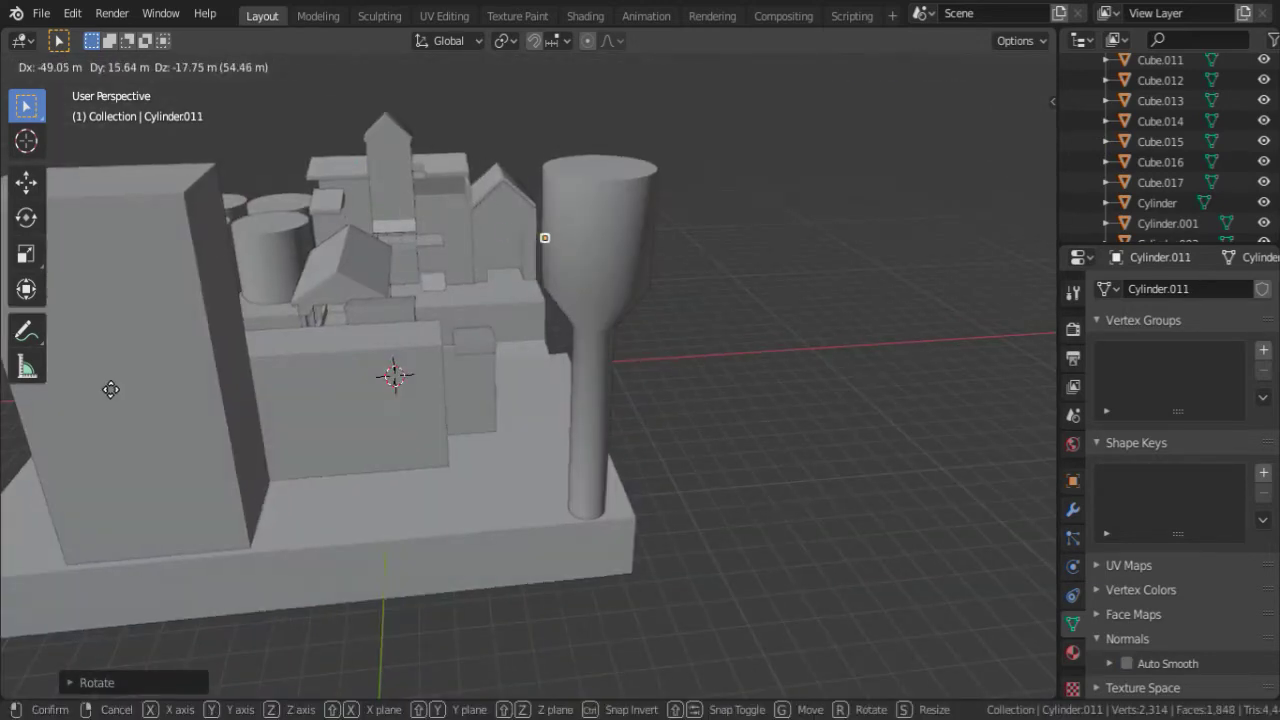
{"action": "left_click", "coordinate": [206, 334]}
{"action": "middle_click_drag", "start_coordinate": [206, 334], "coordinate": [954, 193]}
{"action": "scroll", "coordinate": [640, 612], "scroll_direction": "up", "scroll_amount": 3}
{"action": "key", "text": "g"}
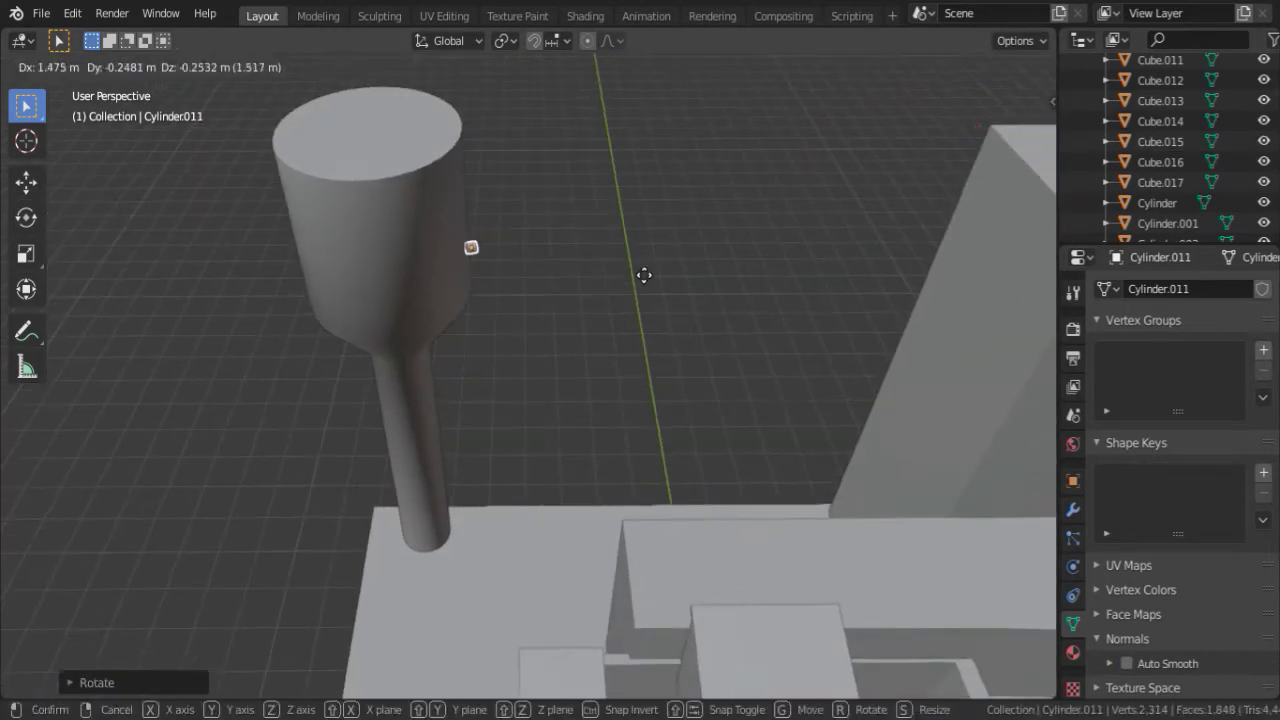
{"action": "left_click", "coordinate": [643, 277]}
Shift the pipe's vertices and resize the pipe to fit.
{"action": "key", "text": "Tab"}
{"action": "scroll", "coordinate": [506, 371], "scroll_direction": "down", "scroll_amount": 5}
{"action": "key", "text": "g"}
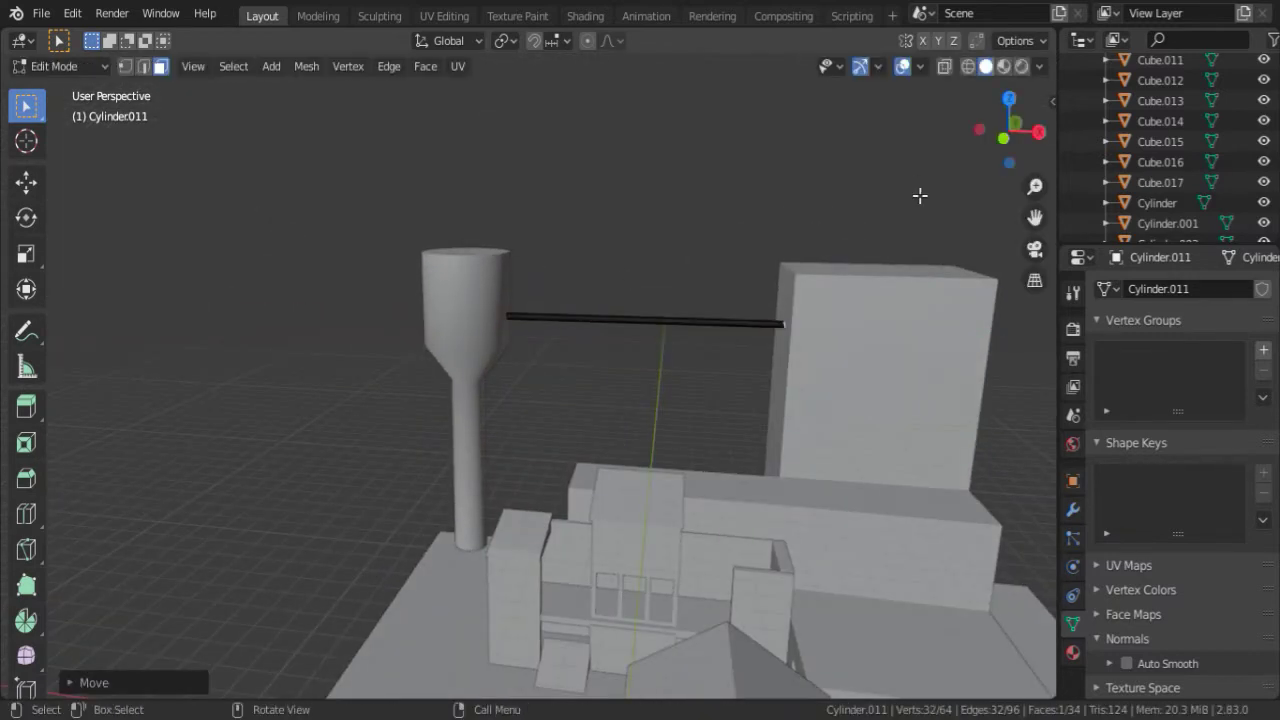
{"action": "middle_click_drag", "start_coordinate": [920, 195], "coordinate": [787, 233]}
{"action": "key", "text": "Tab"}
{"action": "key", "text": "s"}
{"action": "left_click", "coordinate": [768, 453]}
{"action": "middle_click_drag", "start_coordinate": [768, 453], "coordinate": [740, 283]}
Adjust the pipe's scale once more.
{"action": "key", "text": "Tab"}
{"action": "key", "text": "s"}
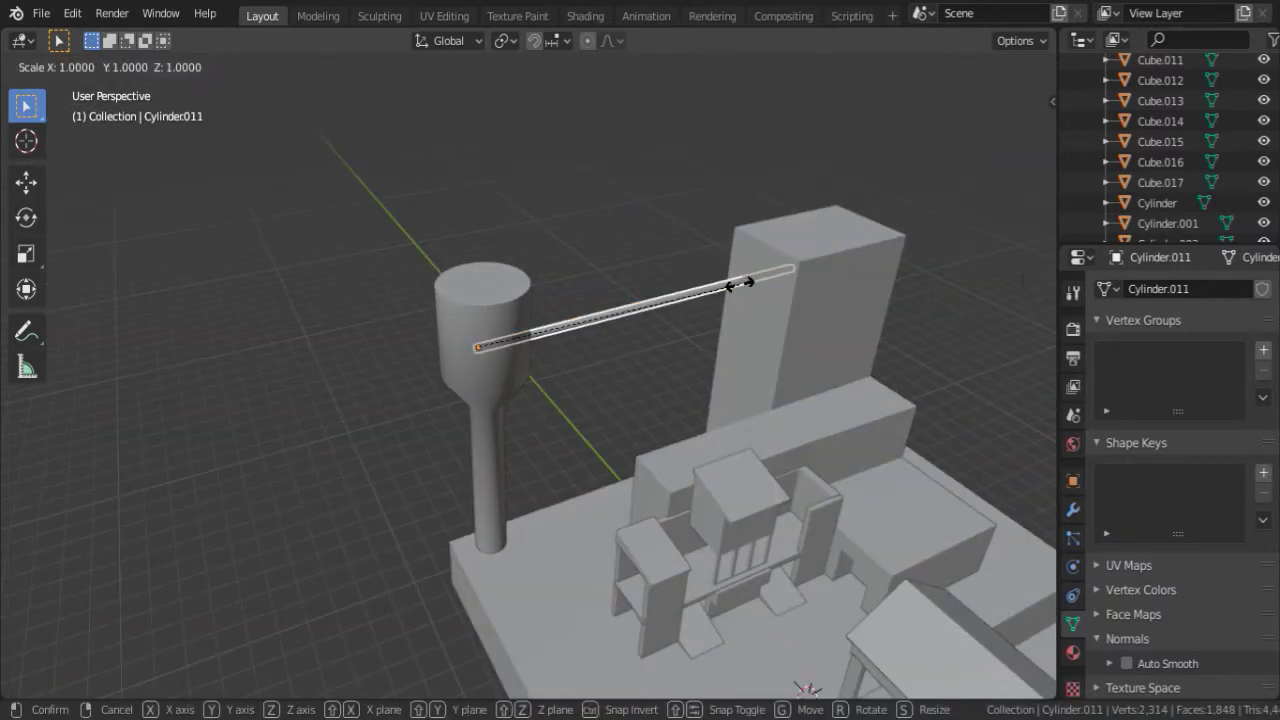
{"action": "left_click", "coordinate": [808, 228]}
{"action": "middle_click_drag", "start_coordinate": [808, 228], "coordinate": [480, 264]}
Check the water tower and pipe placement, cancelling trial moves, and save the fort file.
{"action": "left_click", "coordinate": [480, 264]}
{"action": "key", "text": "Tab"}
{"action": "key", "text": "g"}
{"action": "key", "text": "Escape"}
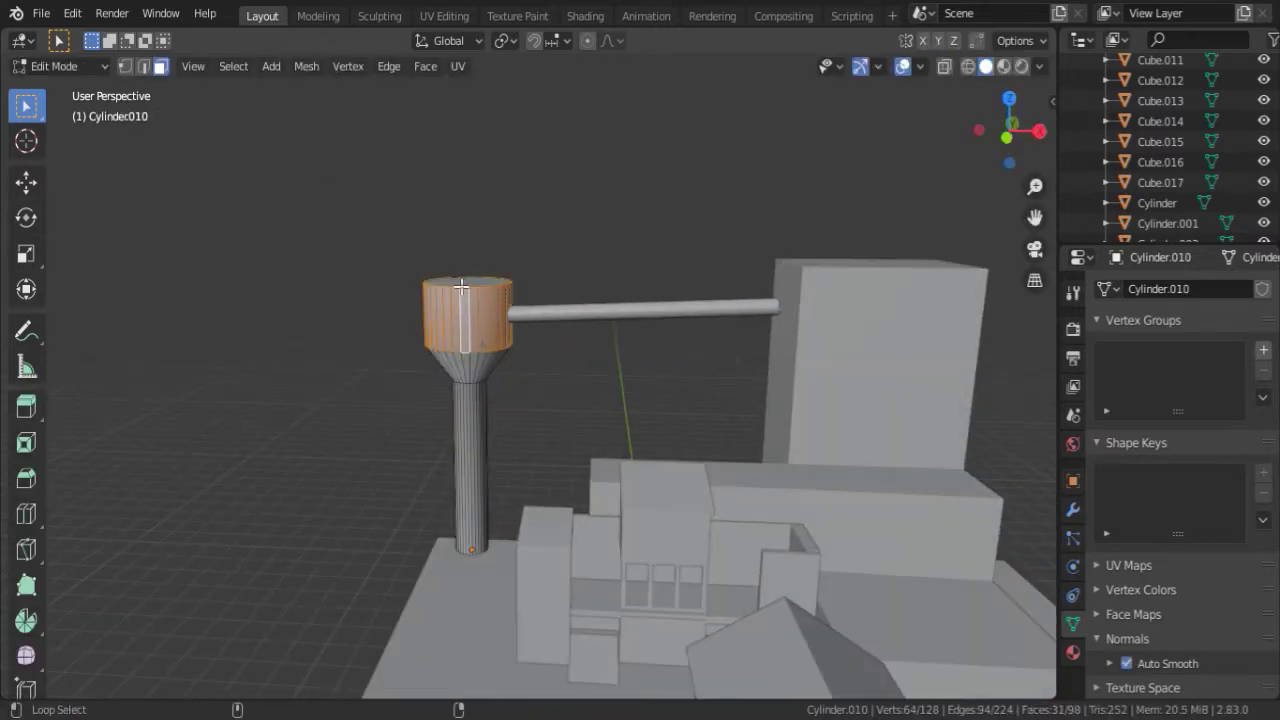
{"action": "key", "text": "Tab"}
{"action": "left_click", "coordinate": [640, 310]}
{"action": "key", "text": "g"}
{"action": "key", "text": "Escape"}
{"action": "scroll", "coordinate": [731, 246], "scroll_direction": "down", "scroll_amount": 4}
{"action": "mouse_move", "coordinate": [922, 308]}
{"action": "middle_mouse_down"}
{"action": "mouse_move", "coordinate": [731, 246]}
{"action": "mouse_move", "coordinate": [690, 314]}
{"action": "middle_mouse_up"}
{"action": "key", "text": "ctrl+s"}
Check the water tower and pipe alignment in top view, then select the base plate for editing.
{"action": "left_click", "coordinate": [365, 286]}
{"action": "left_click", "coordinate": [410, 280]}
{"action": "middle_click_drag", "start_coordinate": [410, 280], "coordinate": [437, 228]}
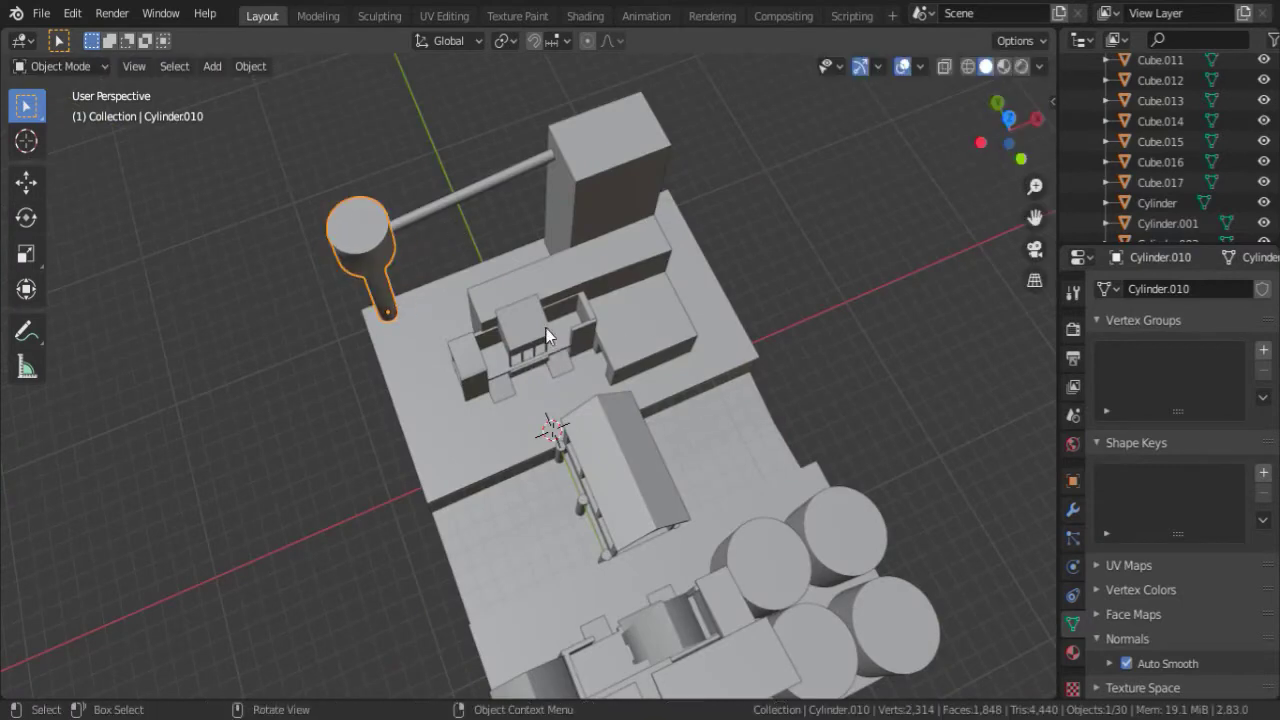
{"action": "key", "text": "g"}
{"action": "key", "text": "KP_7"}
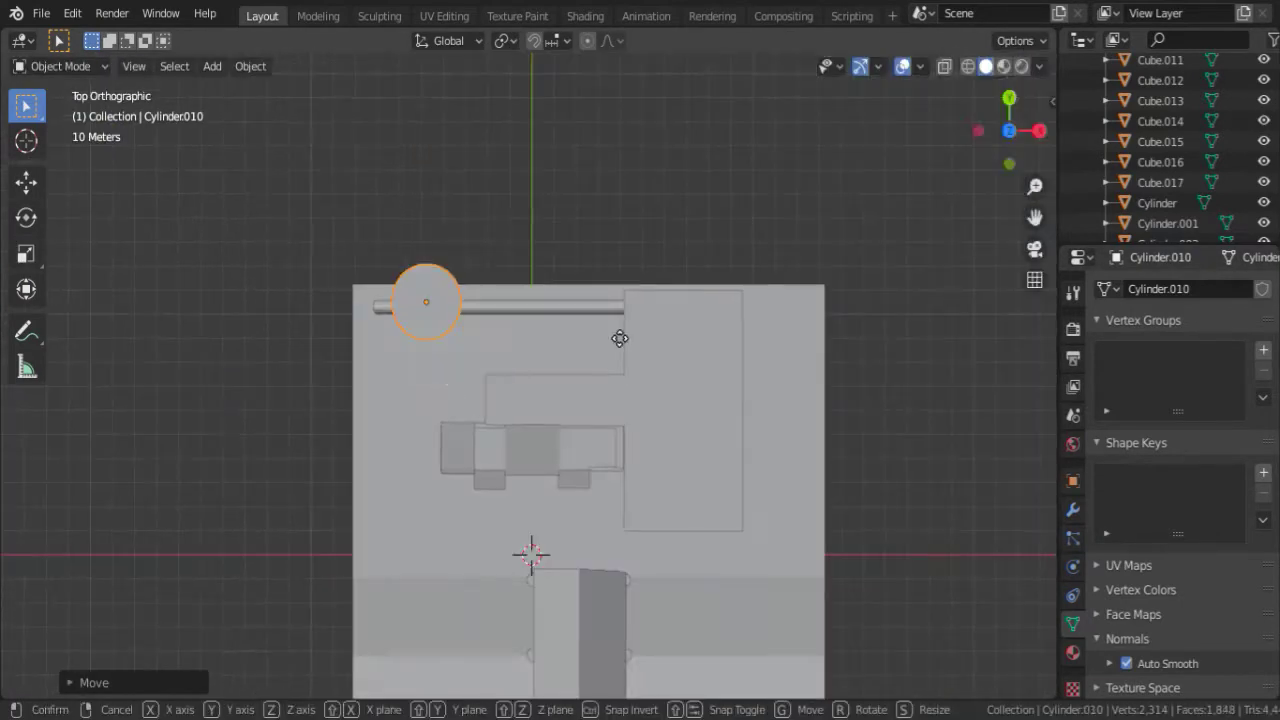
{"action": "key", "text": "Tab"}
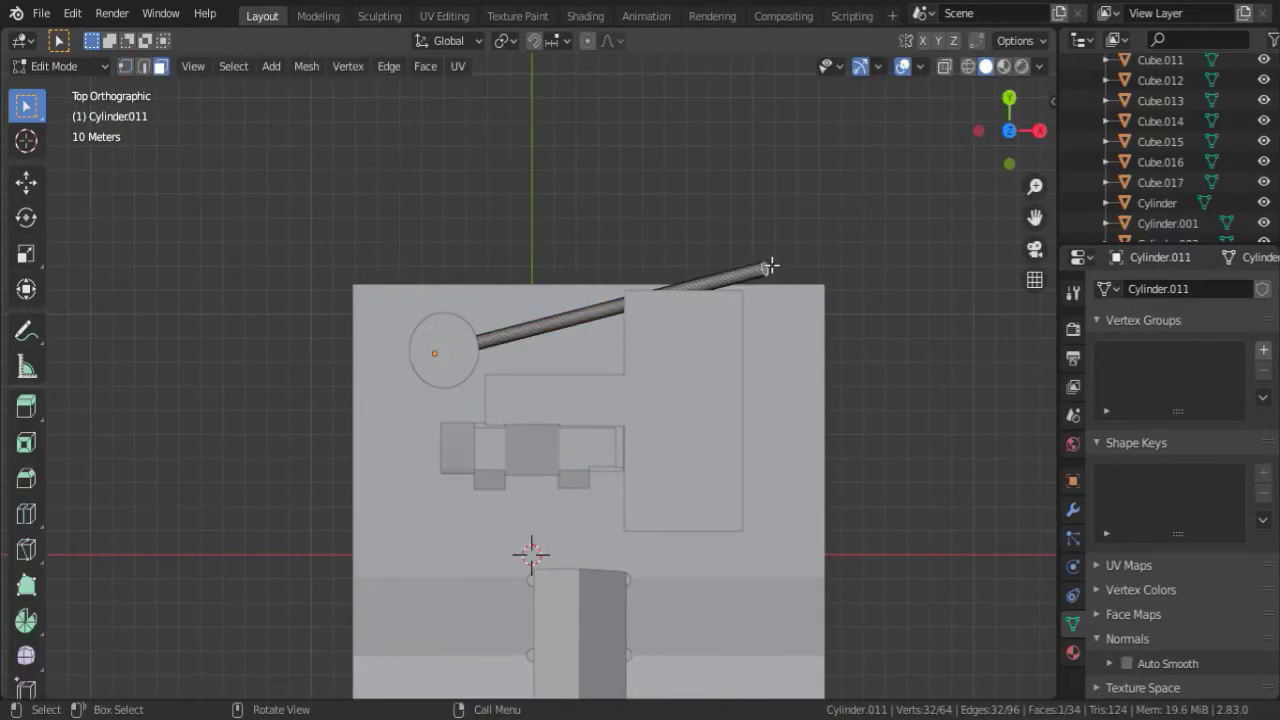
{"action": "key", "text": "Tab"}
{"action": "middle_click_drag", "start_coordinate": [811, 525], "coordinate": [434, 268]}
{"action": "scroll", "coordinate": [577, 295], "scroll_direction": "down", "scroll_amount": 3}
{"action": "left_click", "coordinate": [442, 450]}
{"action": "key", "text": "Tab"}
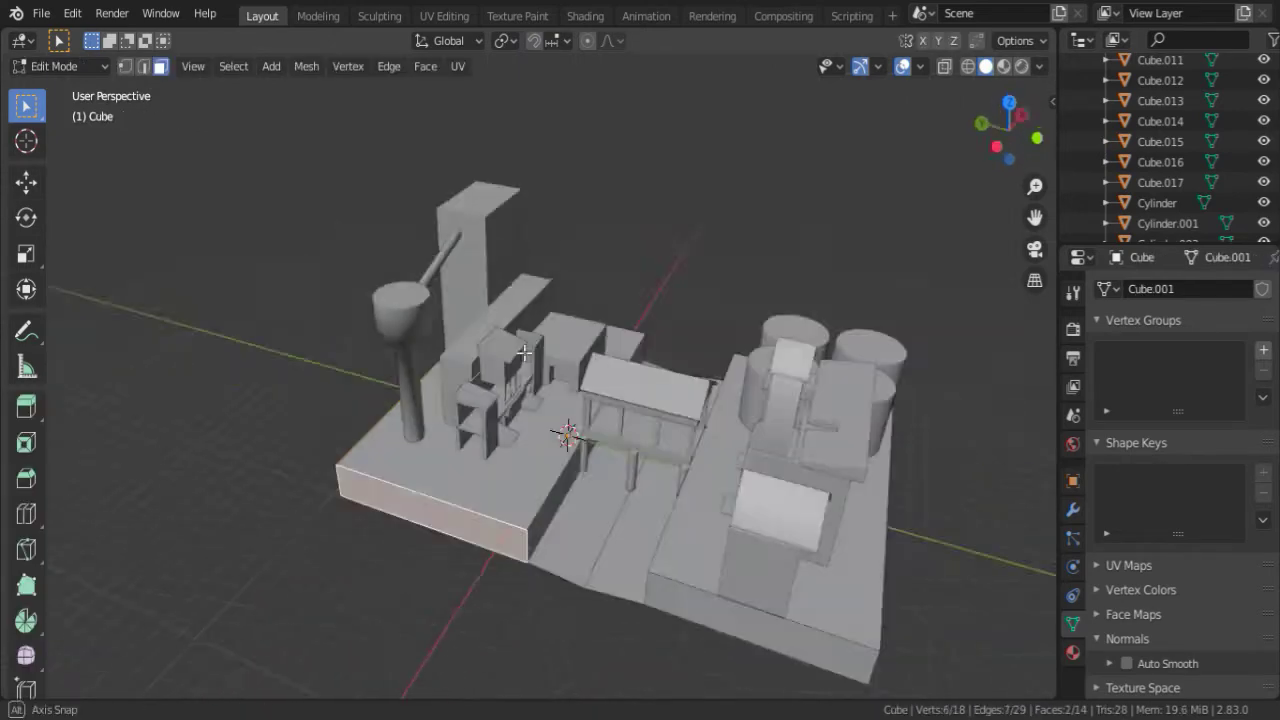
Select the small gabled house's walls and roof.
{"action": "middle_click_drag", "start_coordinate": [442, 450], "coordinate": [480, 361]}
{"action": "key", "text": "Tab"}
{"action": "left_click", "coordinate": [560, 440]}
{"action": "scroll", "coordinate": [560, 440], "scroll_direction": "up", "scroll_amount": 3}
{"action": "mouse_move", "coordinate": [560, 440]}
{"action": "middle_mouse_down"}
{"action": "mouse_move", "coordinate": [736, 276]}
{"action": "mouse_move", "coordinate": [520, 290]}
{"action": "middle_mouse_up"}
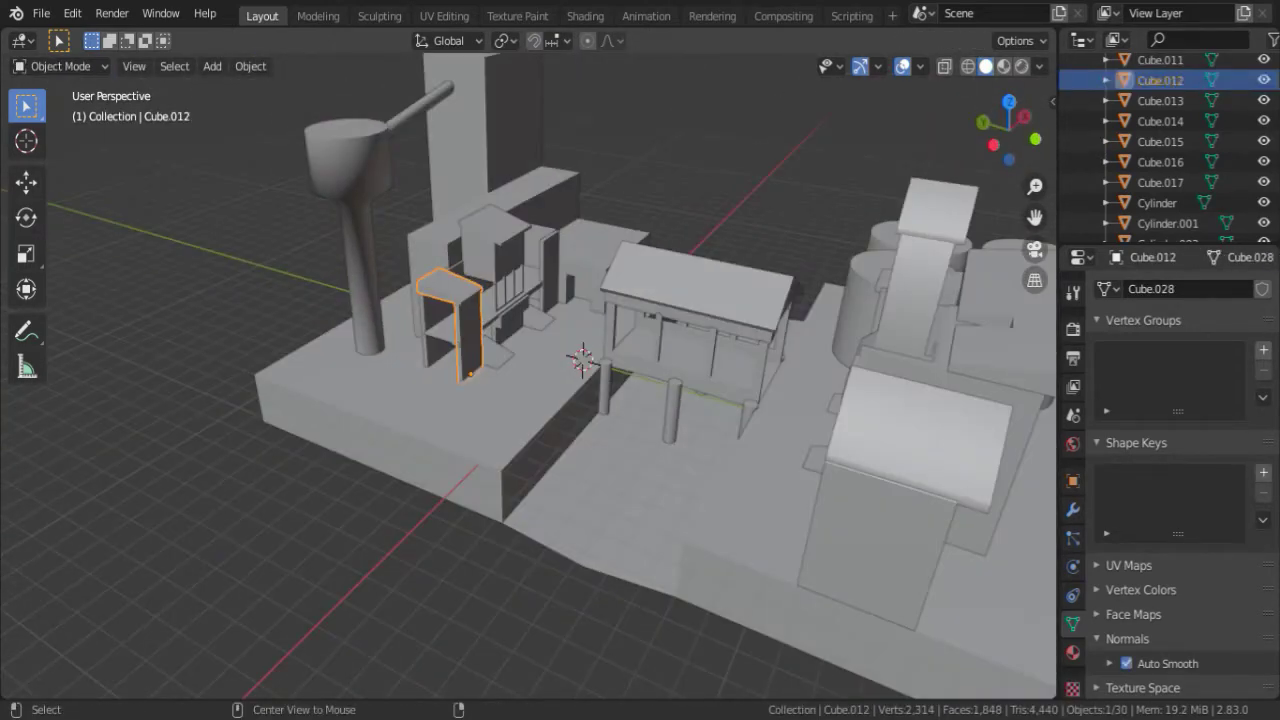
{"action": "scroll", "coordinate": [668, 264], "scroll_direction": "down", "scroll_amount": 3}
{"action": "left_click", "coordinate": [559, 472]}
{"action": "mouse_move", "coordinate": [668, 264]}
{"action": "middle_mouse_down"}
{"action": "mouse_move", "coordinate": [559, 472]}
{"action": "mouse_move", "coordinate": [643, 496]}
{"action": "middle_mouse_up"}
{"action": "scroll", "coordinate": [757, 481], "scroll_direction": "up", "scroll_amount": 2}
{"action": "left_click", "coordinate": [757, 481], "text": "shift"}
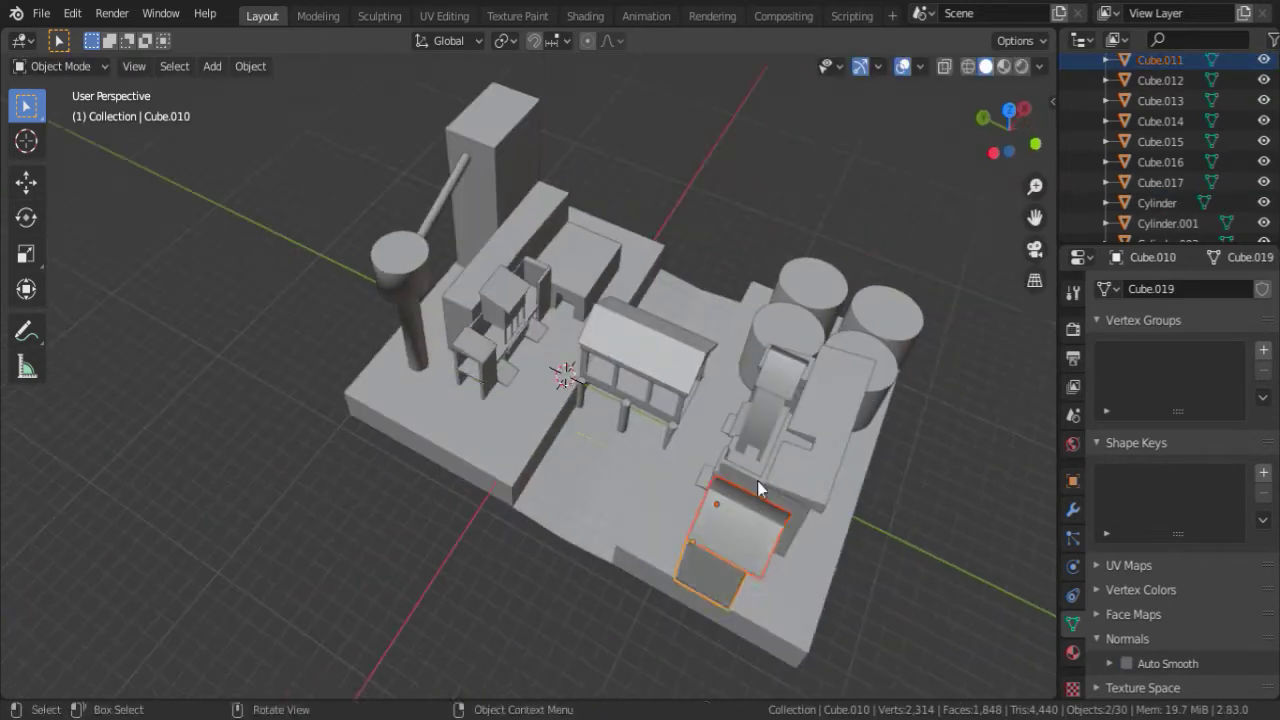
Place the house copy beside the water tower and frame it to edit its roof.
{"action": "left_click", "coordinate": [479, 395]}
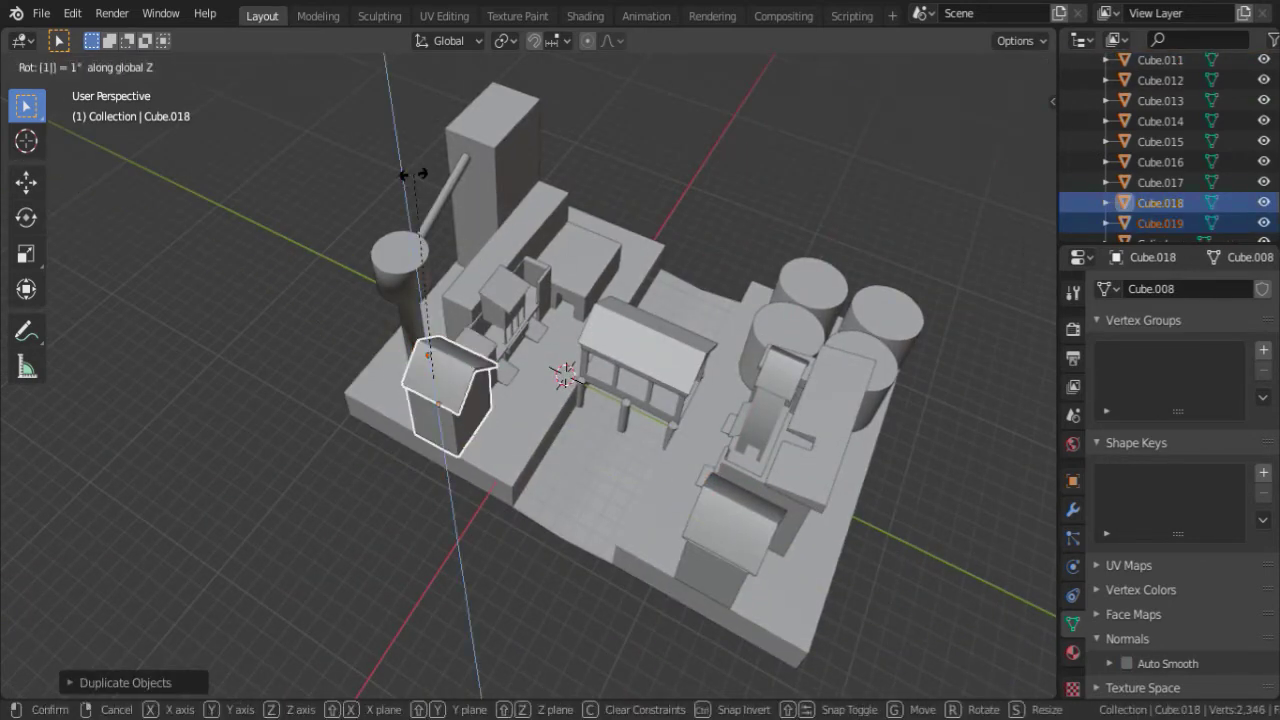
{"action": "key", "text": "Escape"}
{"action": "scroll", "coordinate": [500, 300], "scroll_direction": "up", "scroll_amount": 5}
{"action": "key", "text": "Tab"}
{"action": "key", "text": "Tab"}
{"action": "middle_click_drag", "start_coordinate": [500, 300], "coordinate": [543, 253]}
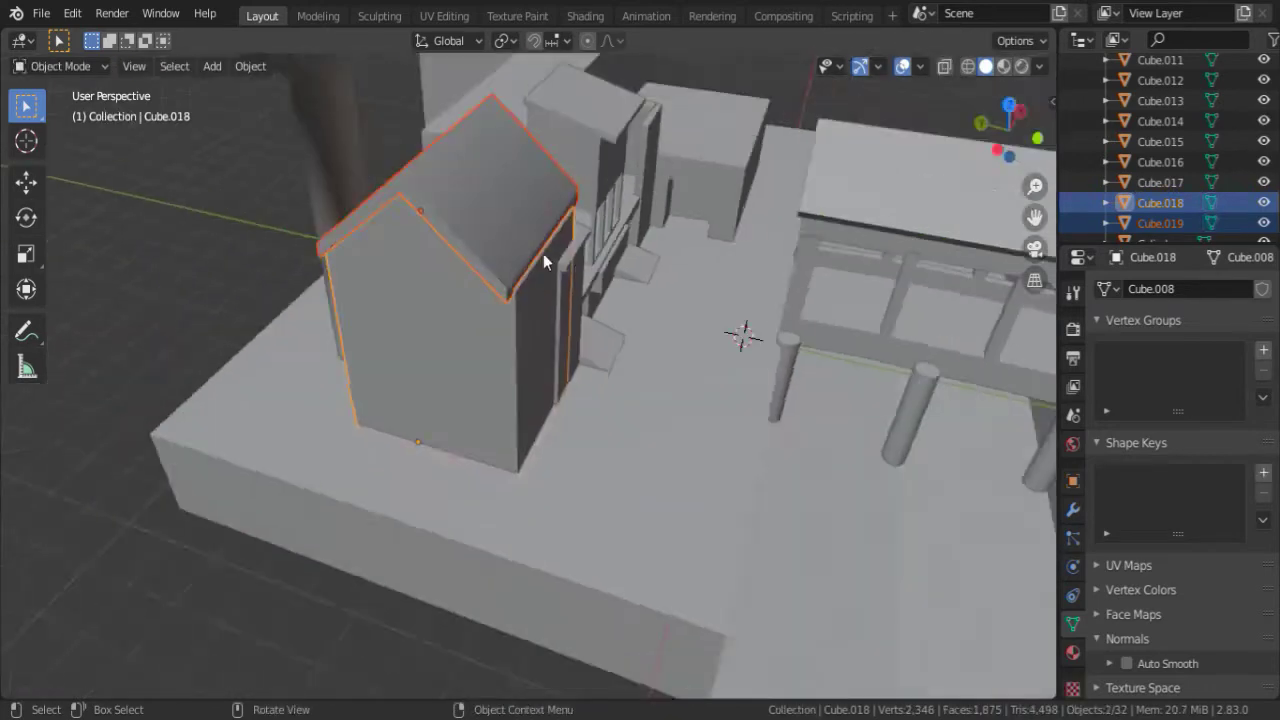
{"action": "key", "text": "g"}
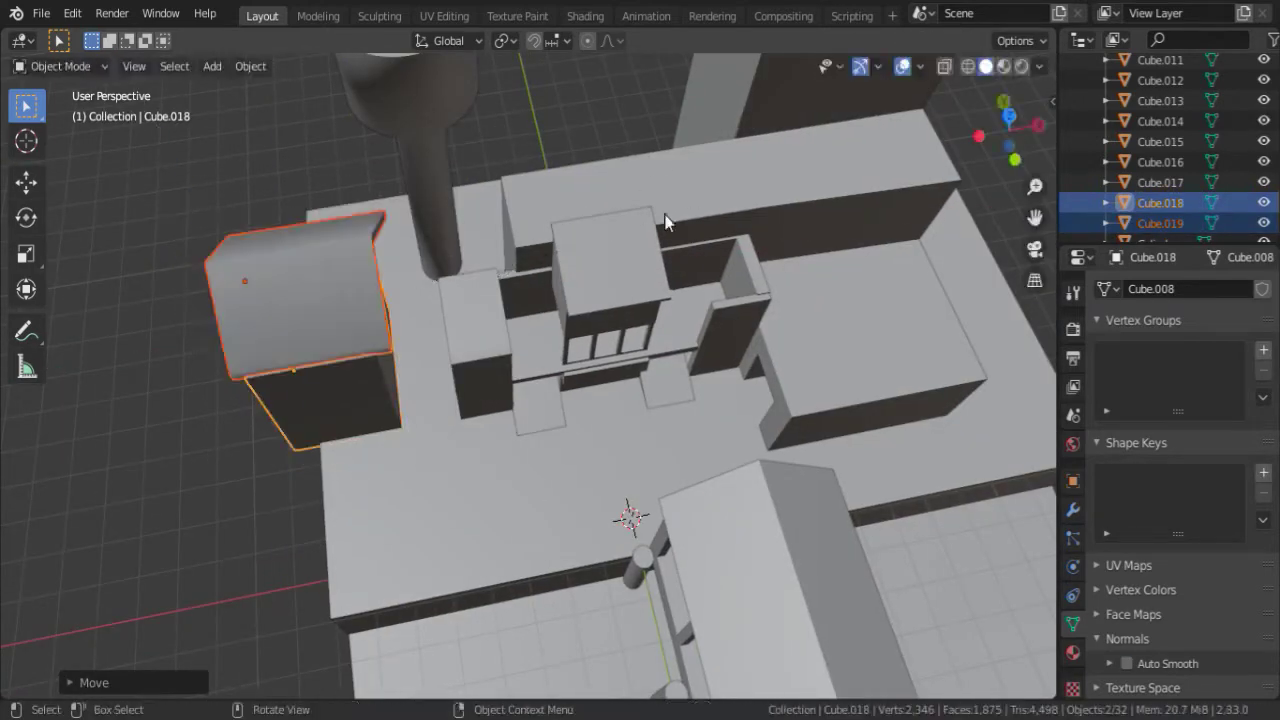
{"action": "key", "text": "KP_Decimal"}
{"action": "middle_click_drag", "start_coordinate": [707, 237], "coordinate": [448, 164]}
{"action": "key", "text": "Tab"}
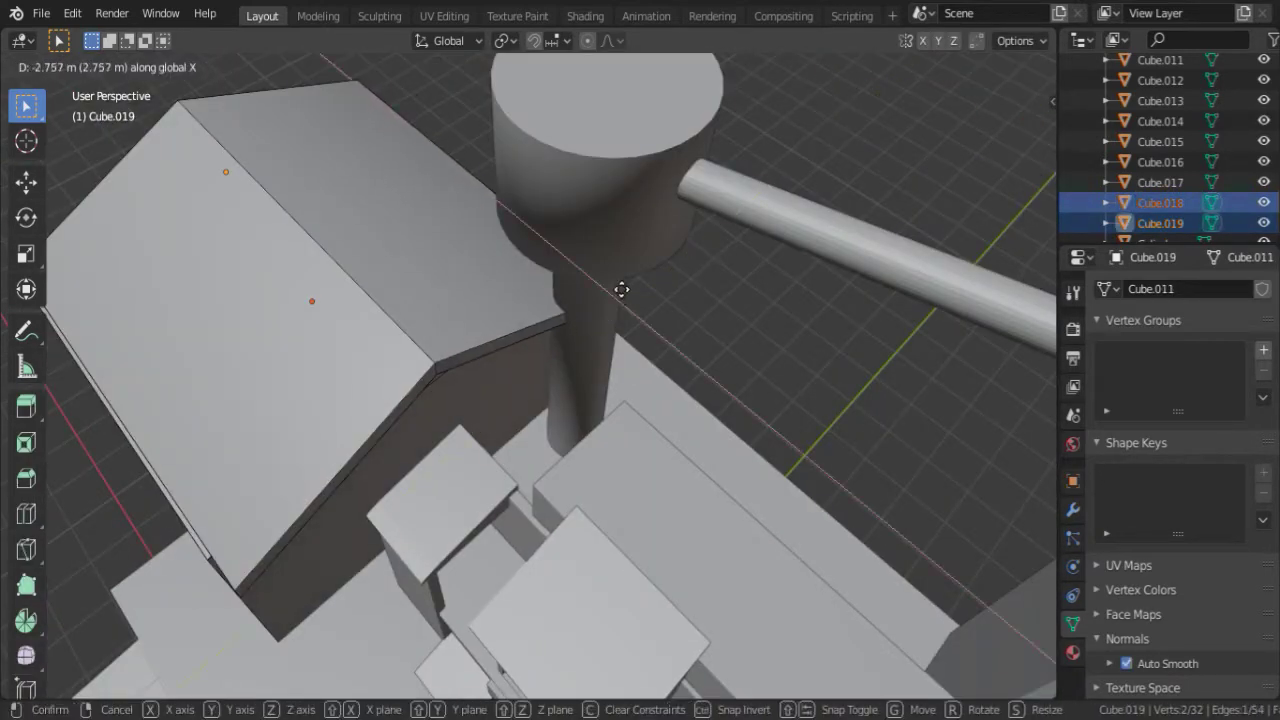
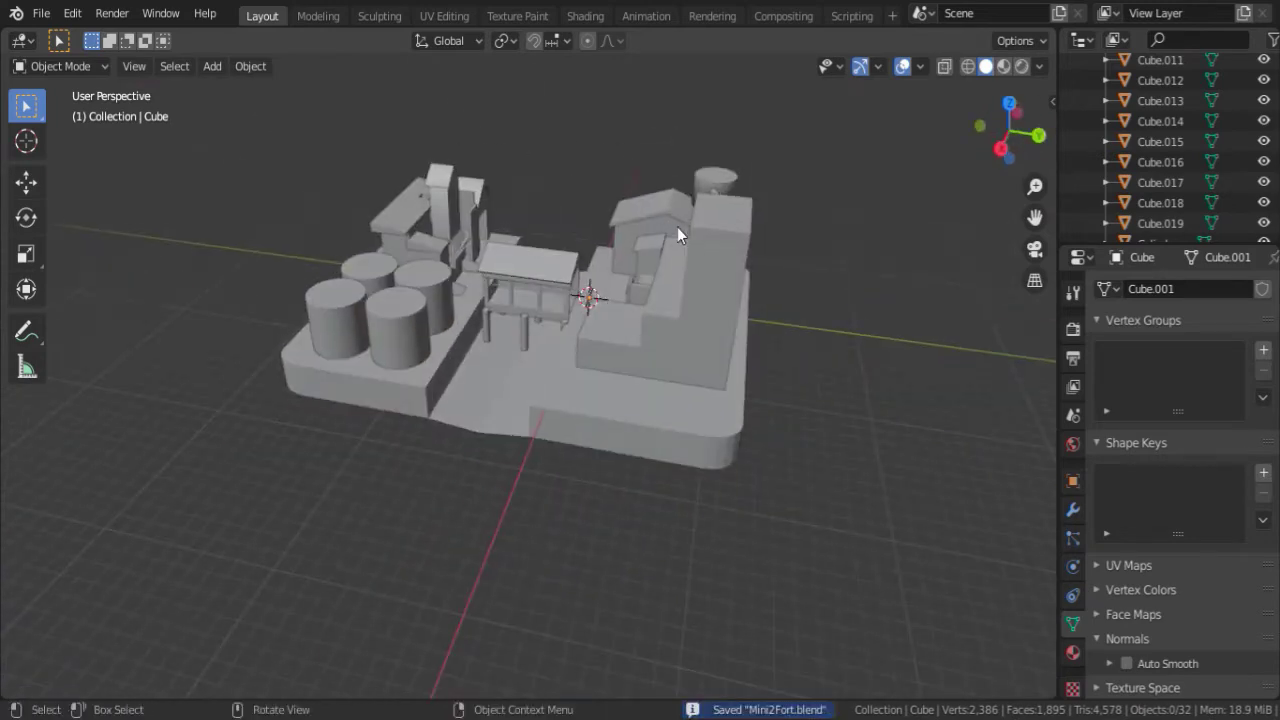
Assign the existing White material to the tank, then give the house a new material named Red.
{"action": "middle_click_drag", "start_coordinate": [662, 228], "coordinate": [641, 263]}
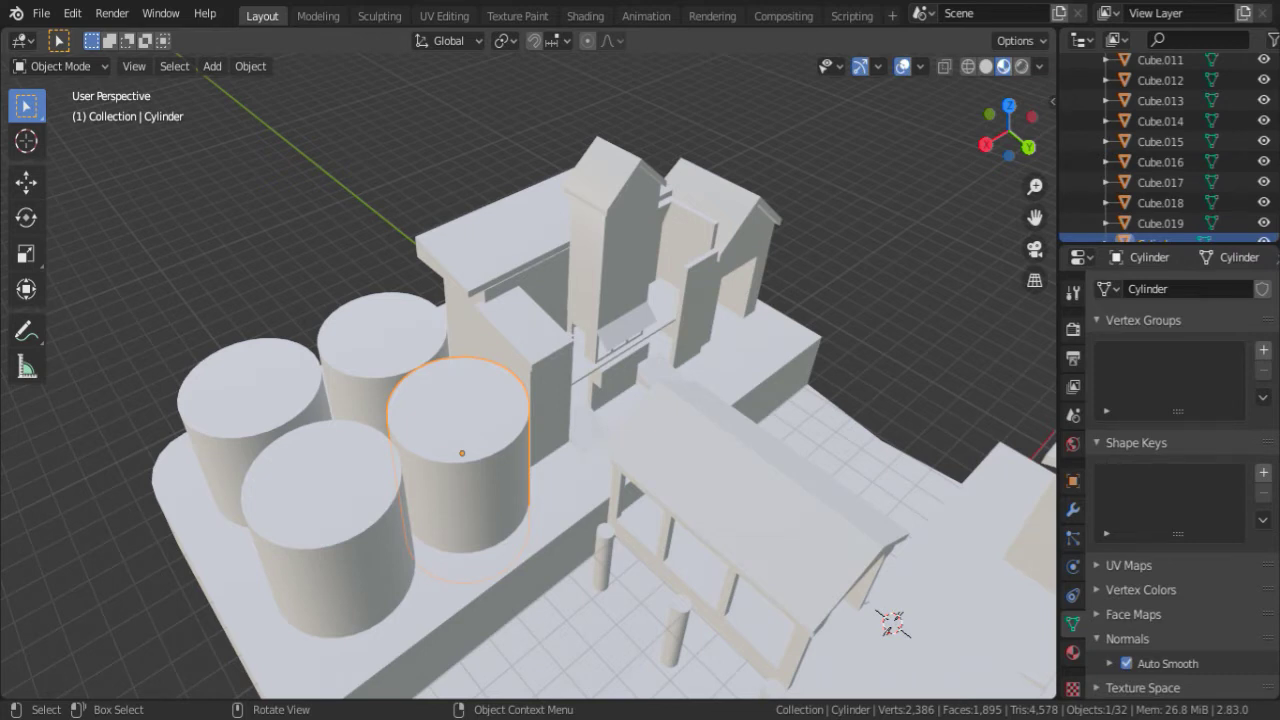
{"action": "middle_click_drag", "start_coordinate": [408, 261], "coordinate": [470, 230]}
{"action": "left_click", "coordinate": [1073, 652]}
{"action": "left_click", "coordinate": [1105, 375]}
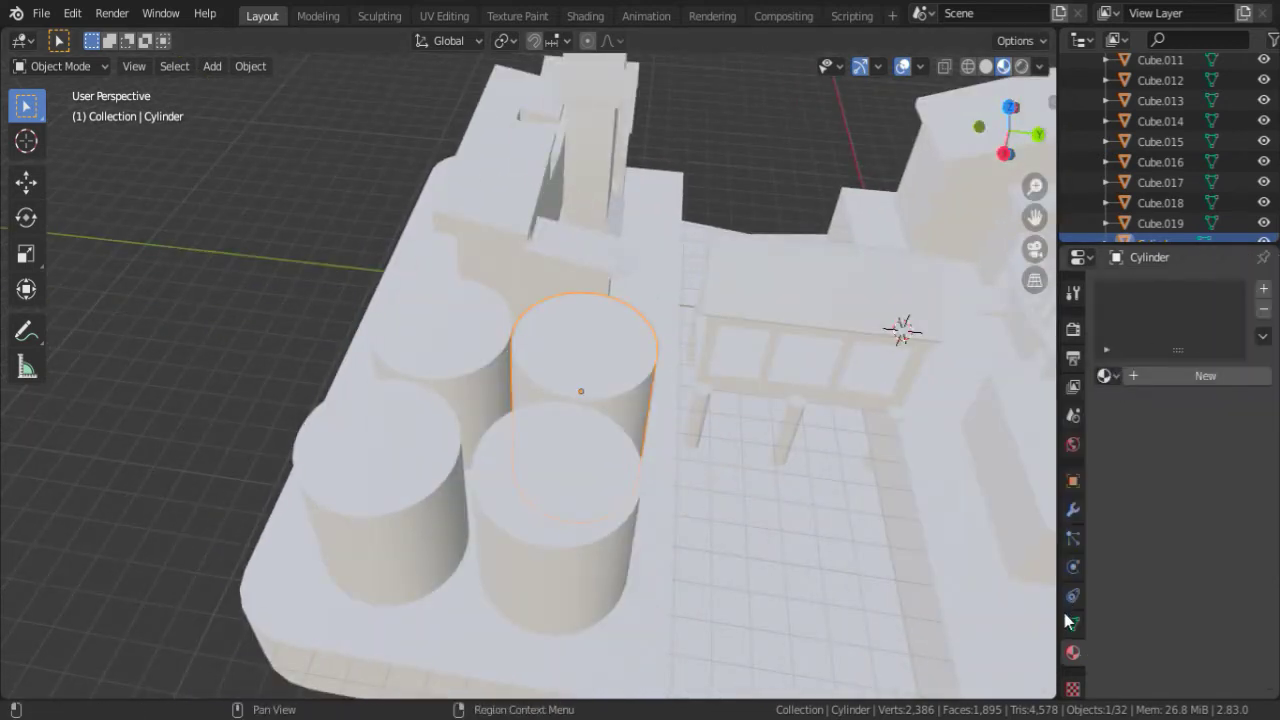
{"action": "left_click", "coordinate": [1147, 385]}
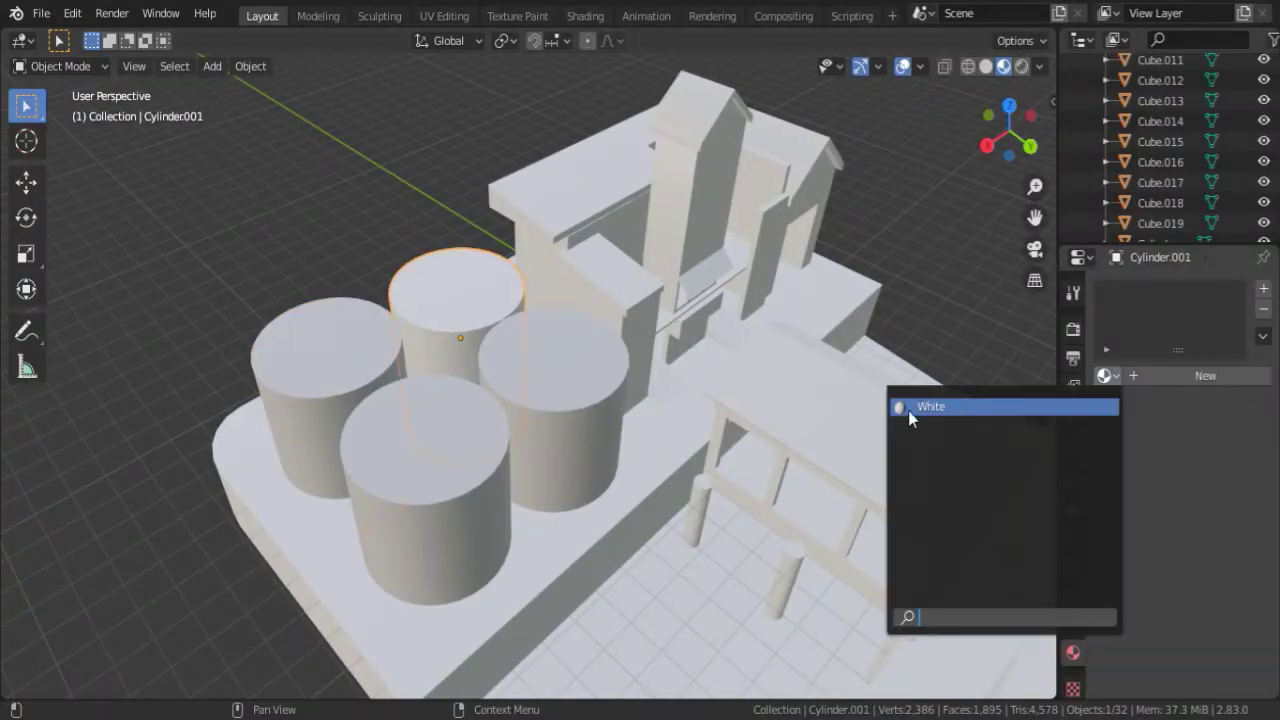
{"action": "left_click", "coordinate": [908, 410]}
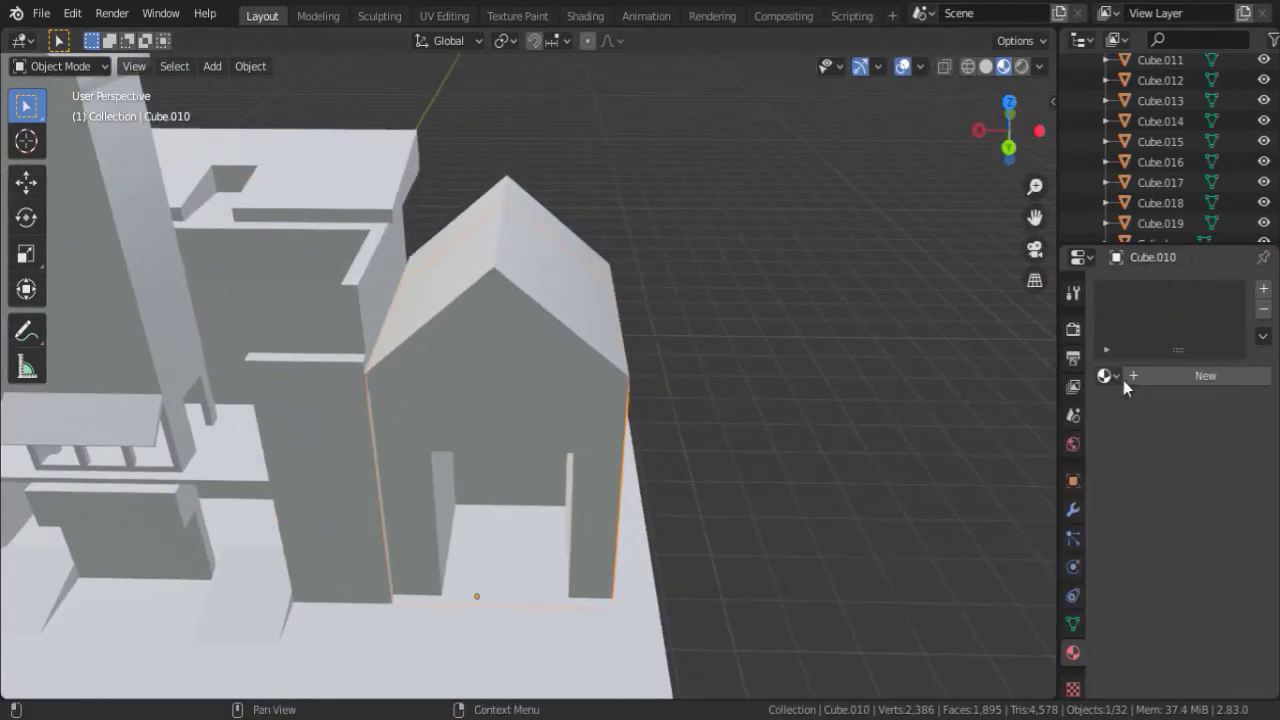
{"action": "left_click", "coordinate": [1123, 380]}
{"action": "type", "text": "Red"}
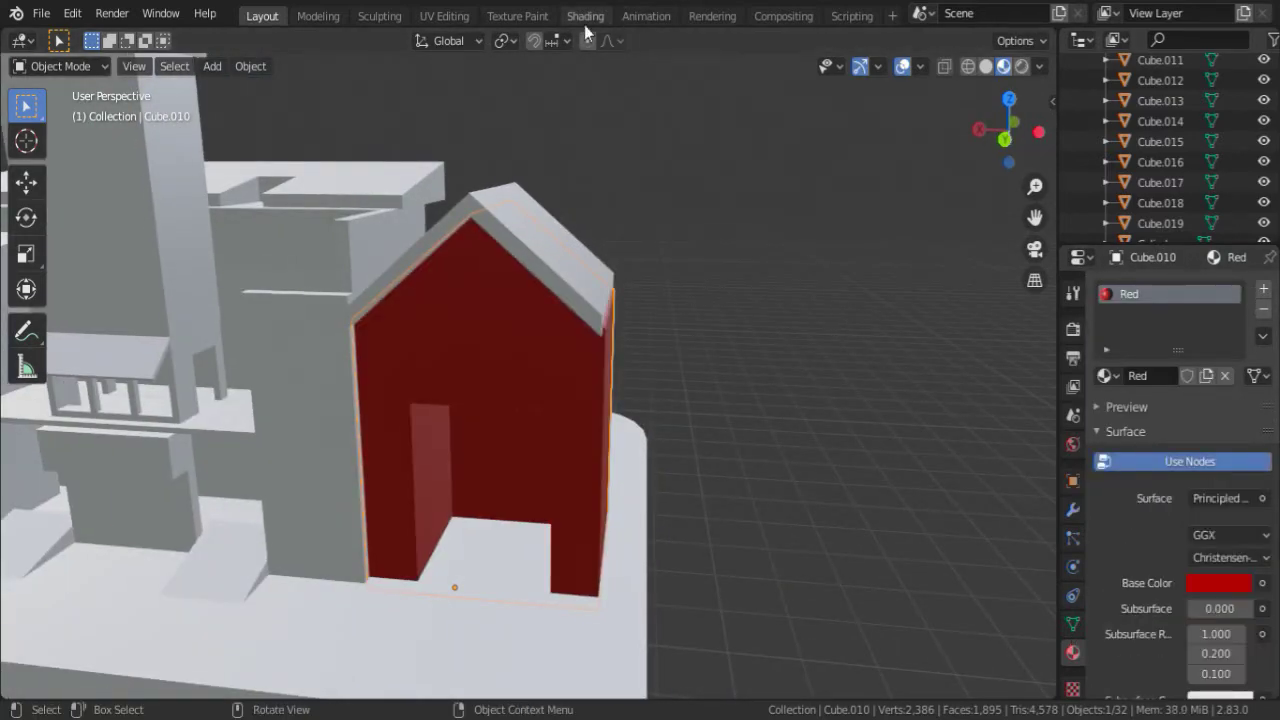
In the Shading workspace, add a Brick Texture node feeding the Red material's Base Color.
{"action": "left_click", "coordinate": [585, 16]}
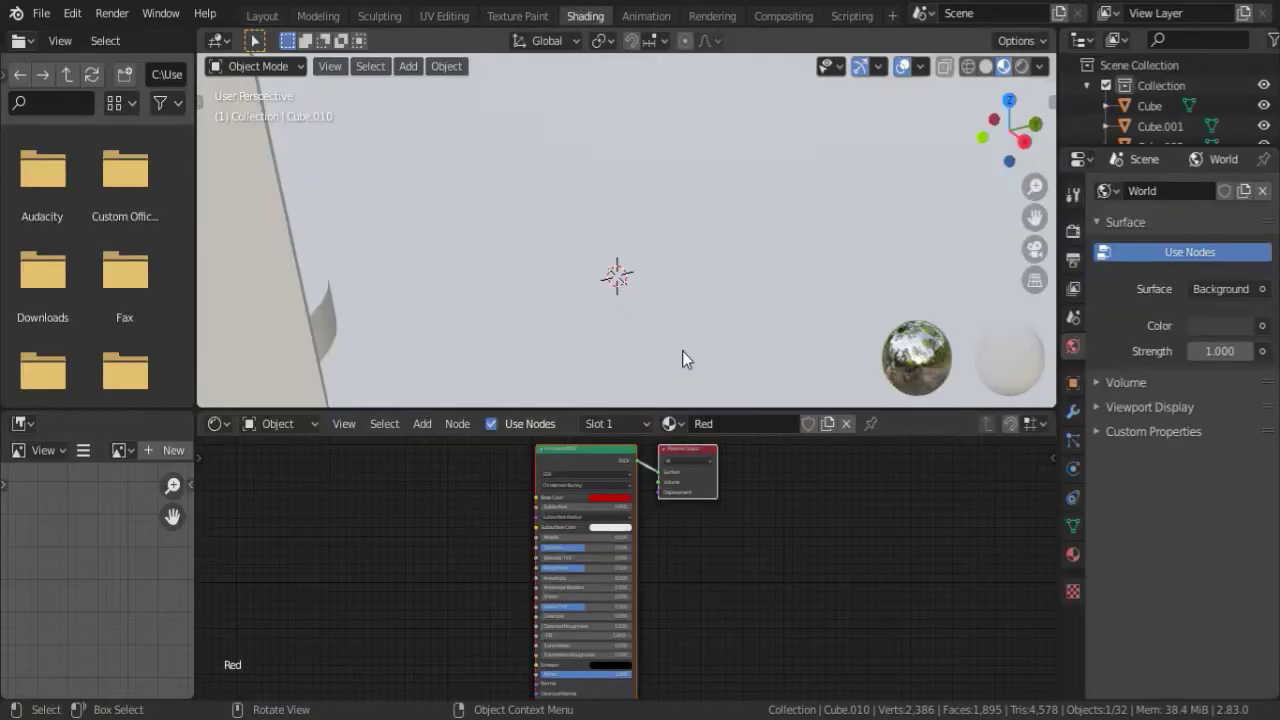
{"action": "mouse_move", "coordinate": [680, 357]}
{"action": "middle_mouse_down"}
{"action": "mouse_move", "coordinate": [766, 252]}
{"action": "mouse_move", "coordinate": [646, 252]}
{"action": "middle_mouse_up"}
{"action": "scroll", "coordinate": [646, 252], "scroll_direction": "up", "scroll_amount": 4}
{"action": "scroll", "coordinate": [632, 528], "scroll_direction": "up", "scroll_amount": 4}
{"action": "scroll", "coordinate": [620, 470], "scroll_direction": "up", "scroll_amount": 3, "text": "shift"}
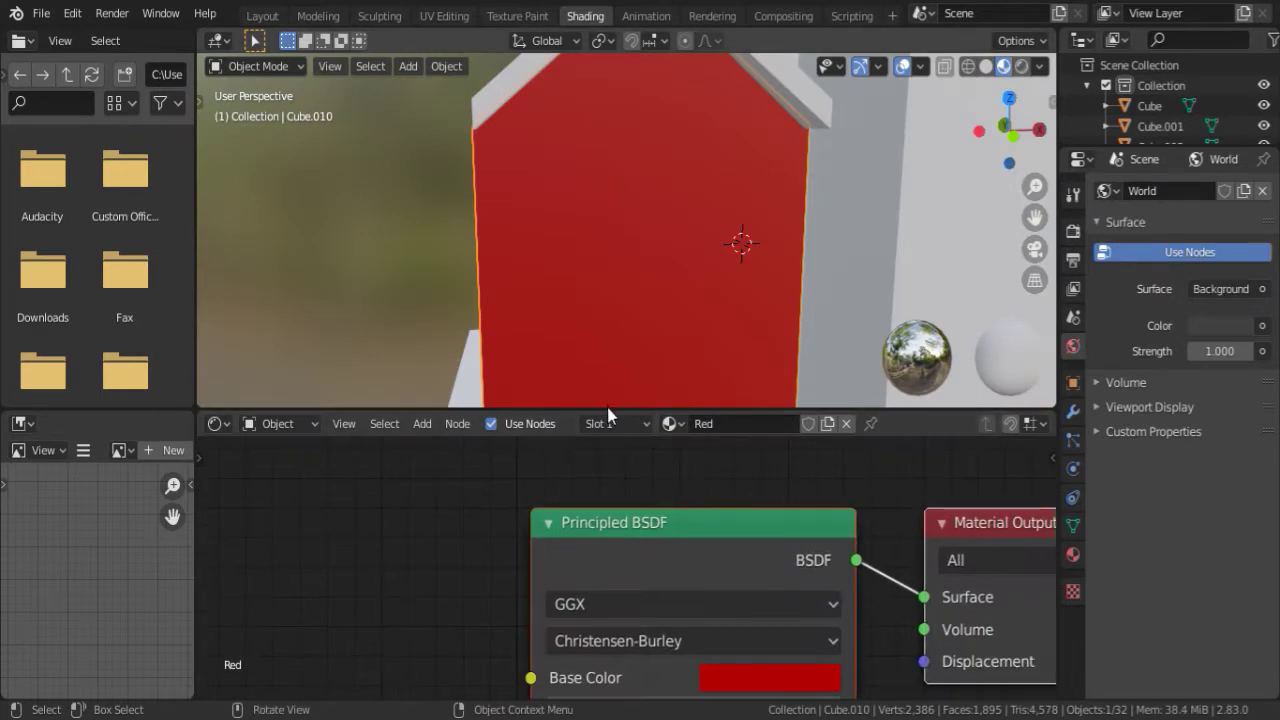
{"action": "left_click_drag", "start_coordinate": [195, 524], "coordinate": [52, 524]}
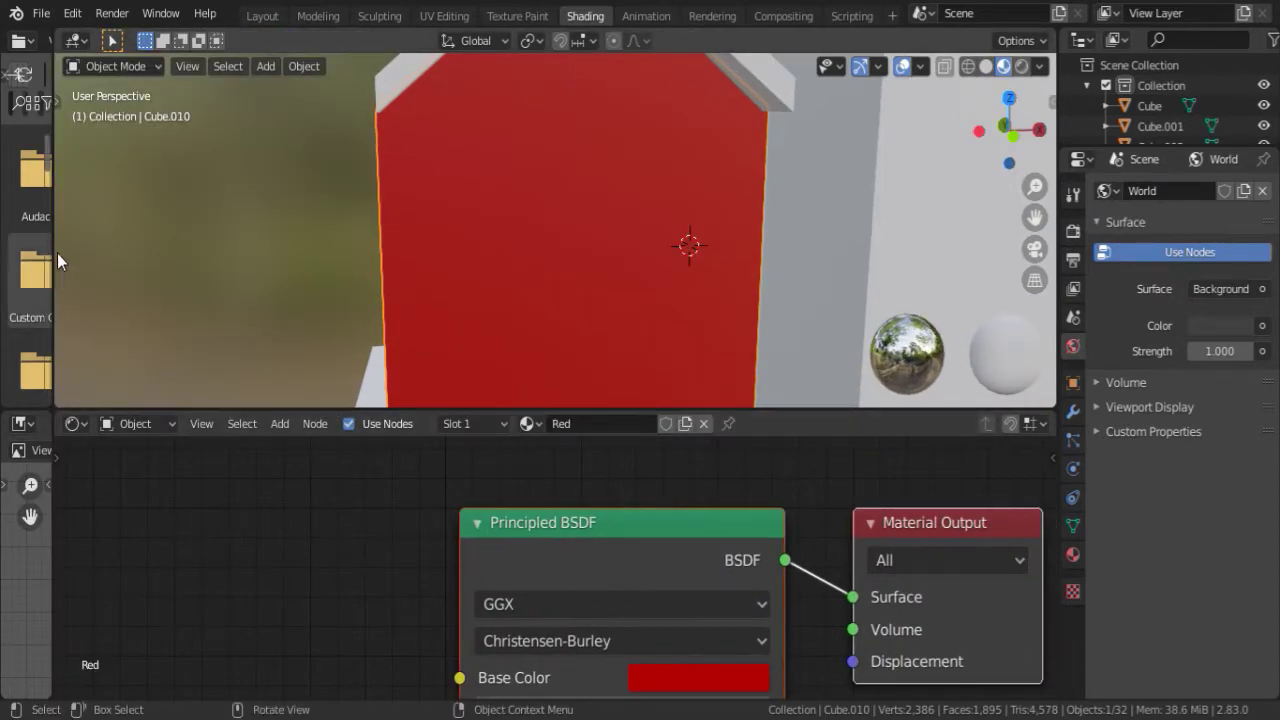
{"action": "scroll", "coordinate": [562, 265], "scroll_direction": "down", "scroll_amount": 4}
{"action": "scroll", "coordinate": [390, 480], "scroll_direction": "down", "scroll_amount": 3}
{"action": "key", "text": "shift+a"}
{"action": "type", "text": "bick"}
{"action": "key", "text": "Return"}
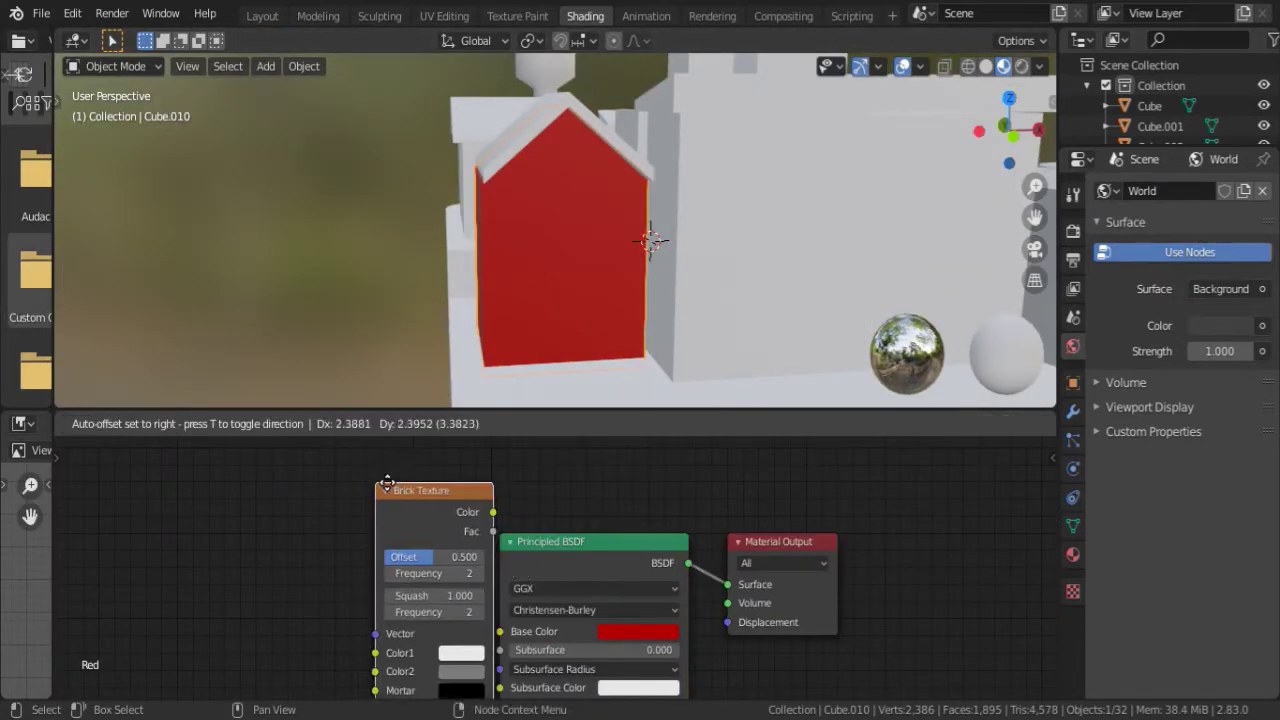
{"action": "scroll", "coordinate": [390, 485], "scroll_direction": "up", "scroll_amount": 3}
{"action": "left_click", "coordinate": [395, 488]}
{"action": "left_click_drag", "start_coordinate": [388, 474], "coordinate": [537, 470]}
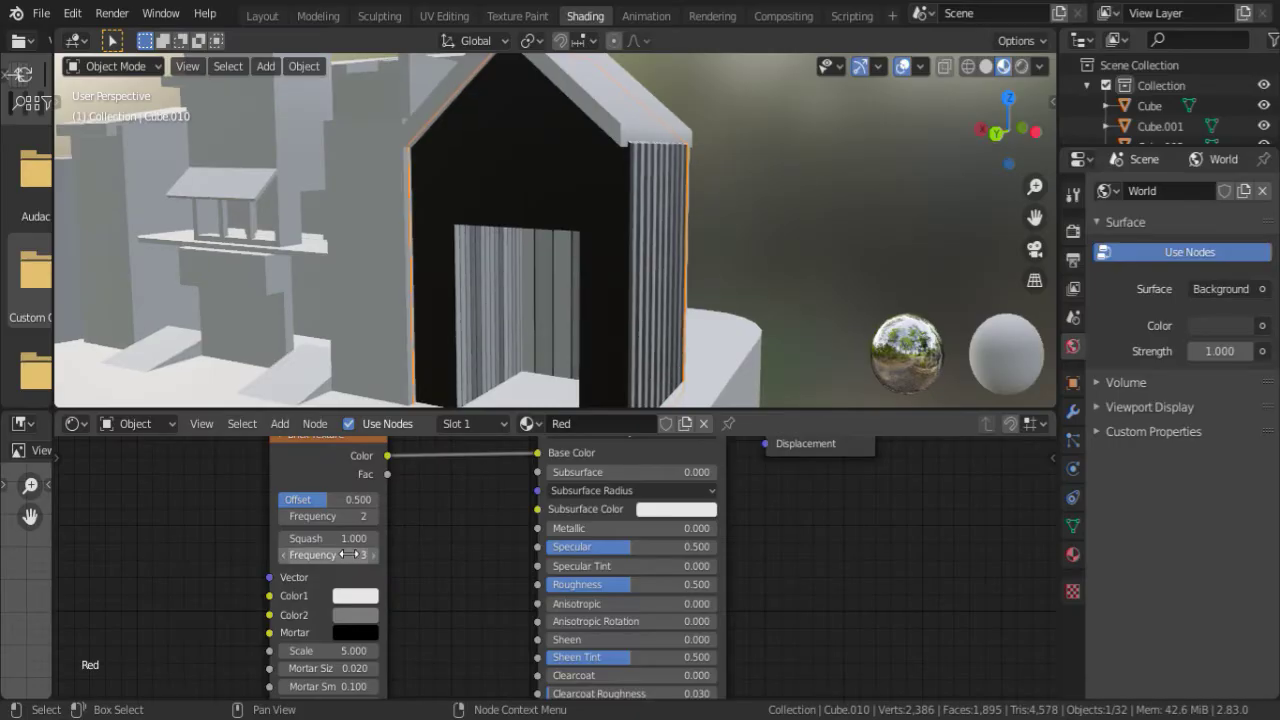
Set the brick frequency to 3 and make the second brick colour and mortar dark red.
{"action": "middle_click_drag", "start_coordinate": [463, 672], "coordinate": [449, 591]}
{"action": "double_click", "coordinate": [315, 569]}
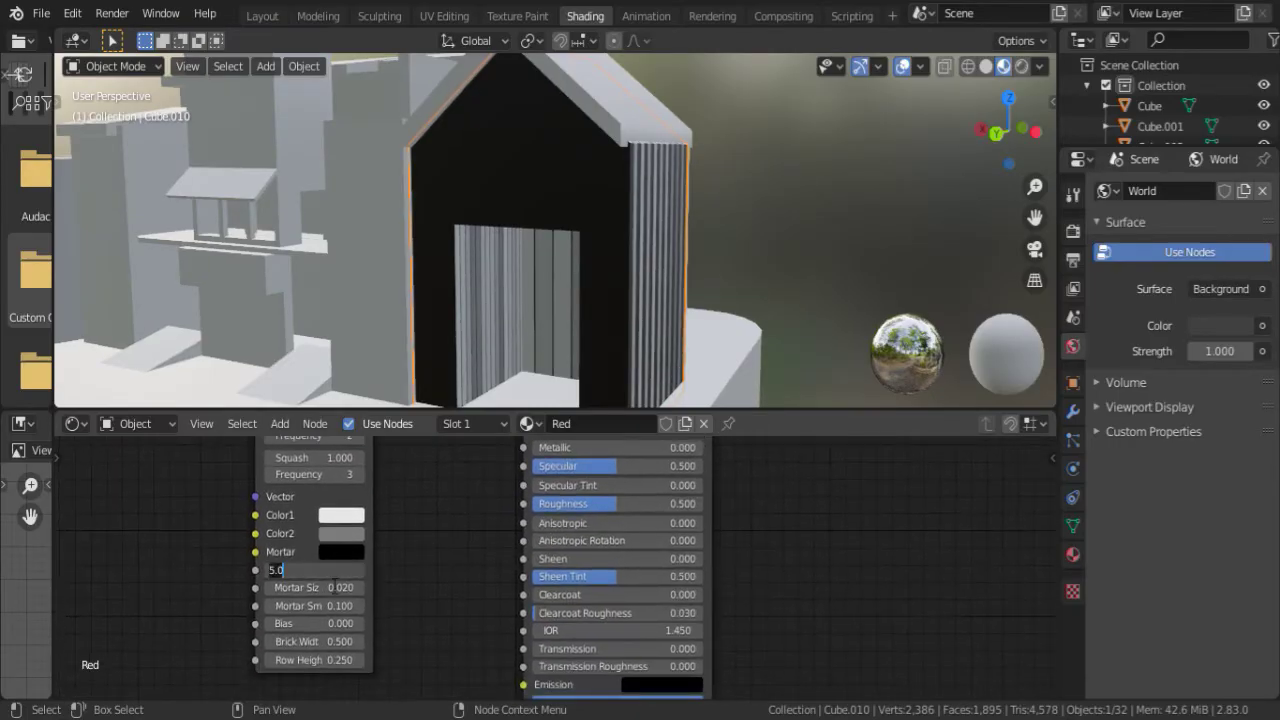
{"action": "key", "text": "Return"}
{"action": "mouse_move", "coordinate": [679, 258]}
{"action": "middle_mouse_down"}
{"action": "mouse_move", "coordinate": [663, 171]}
{"action": "mouse_move", "coordinate": [637, 152]}
{"action": "mouse_move", "coordinate": [557, 254]}
{"action": "mouse_move", "coordinate": [507, 545]}
{"action": "middle_mouse_up"}
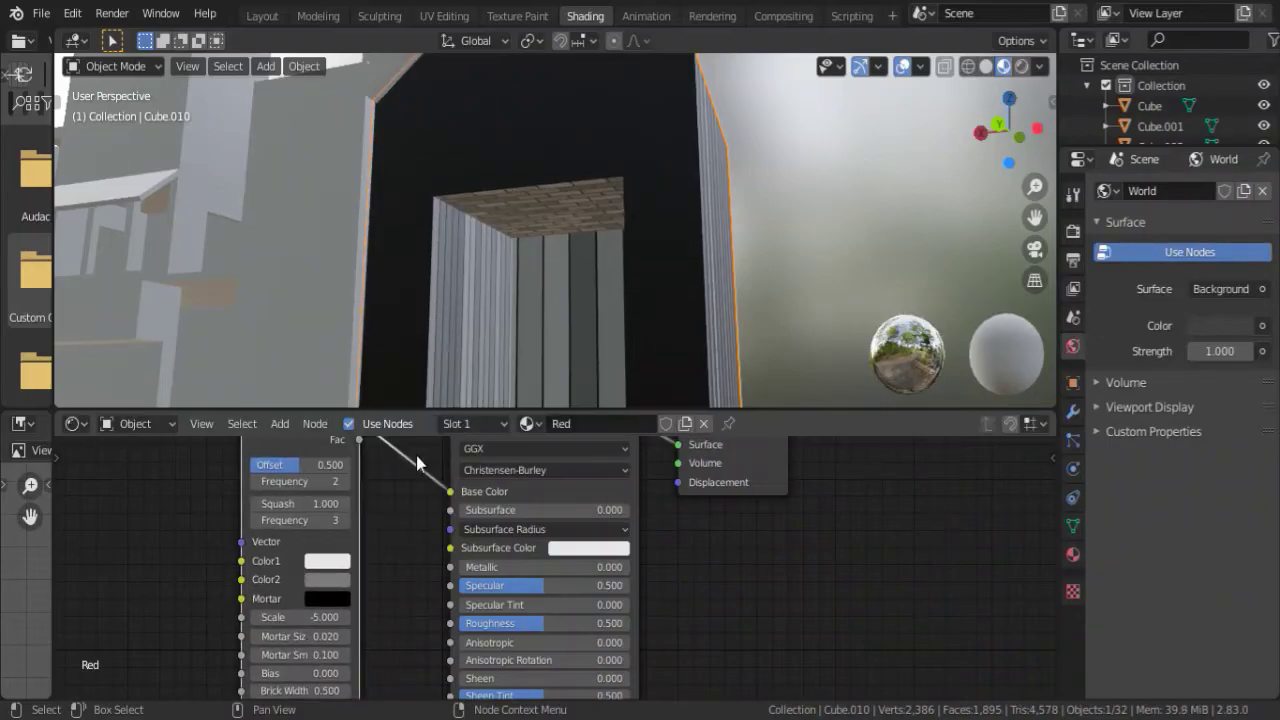
{"action": "left_click", "coordinate": [330, 566]}
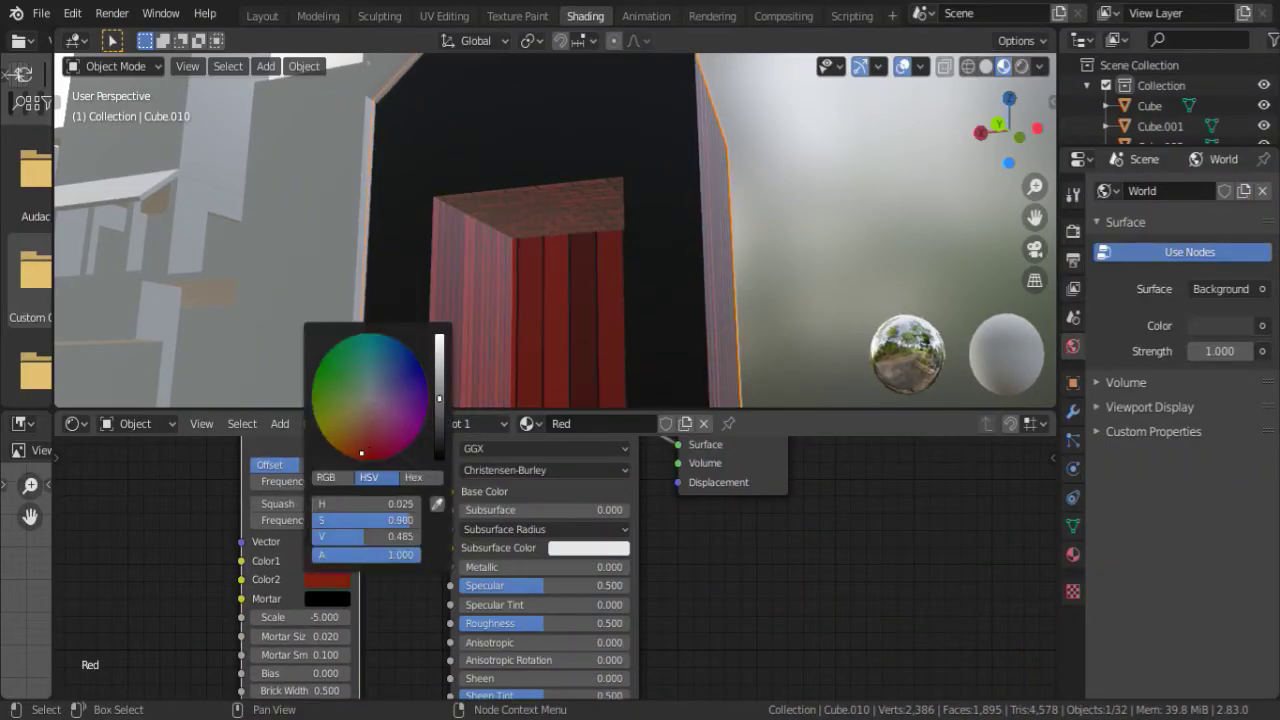
{"action": "left_click", "coordinate": [327, 598]}
{"action": "middle_click_drag", "start_coordinate": [700, 600], "coordinate": [676, 560]}
{"action": "left_click", "coordinate": [302, 554]}
{"action": "left_click_drag", "start_coordinate": [330, 400], "coordinate": [341, 432]}
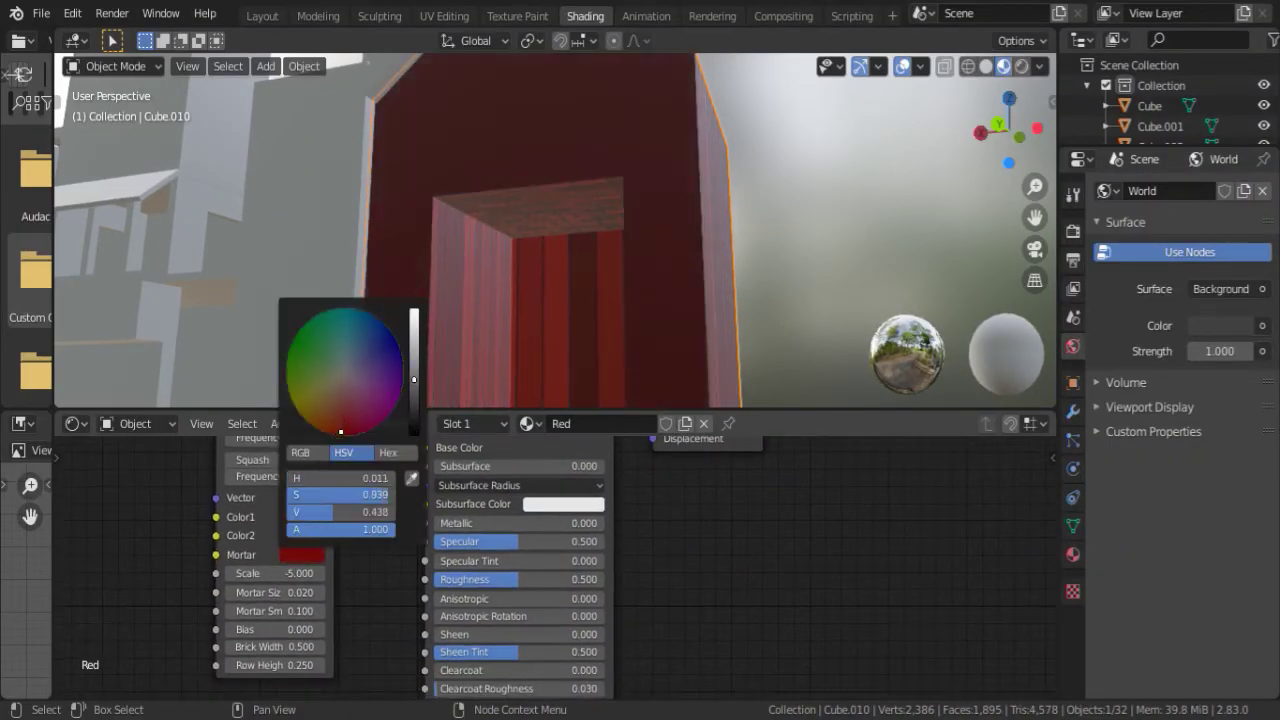
Set Brick Width to 0.500 and Row Height to 1.550, undoing the bias change.
{"action": "left_click_drag", "start_coordinate": [414, 379], "coordinate": [414, 400]}
{"action": "scroll", "coordinate": [290, 646], "scroll_direction": "down", "scroll_amount": 5, "text": "ctrl"}
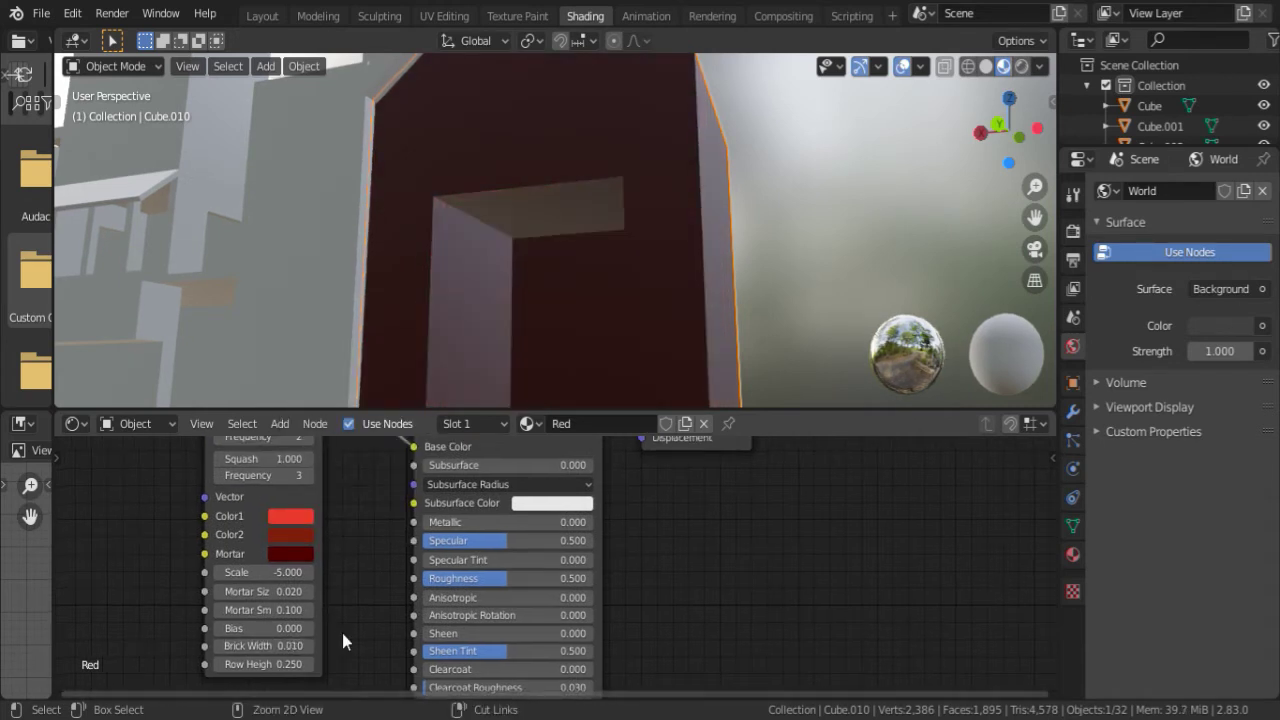
{"action": "key", "text": "ctrl+z"}
{"action": "type", "text": "5"}
{"action": "key", "text": "Return"}
{"action": "type", "text": "0.6"}
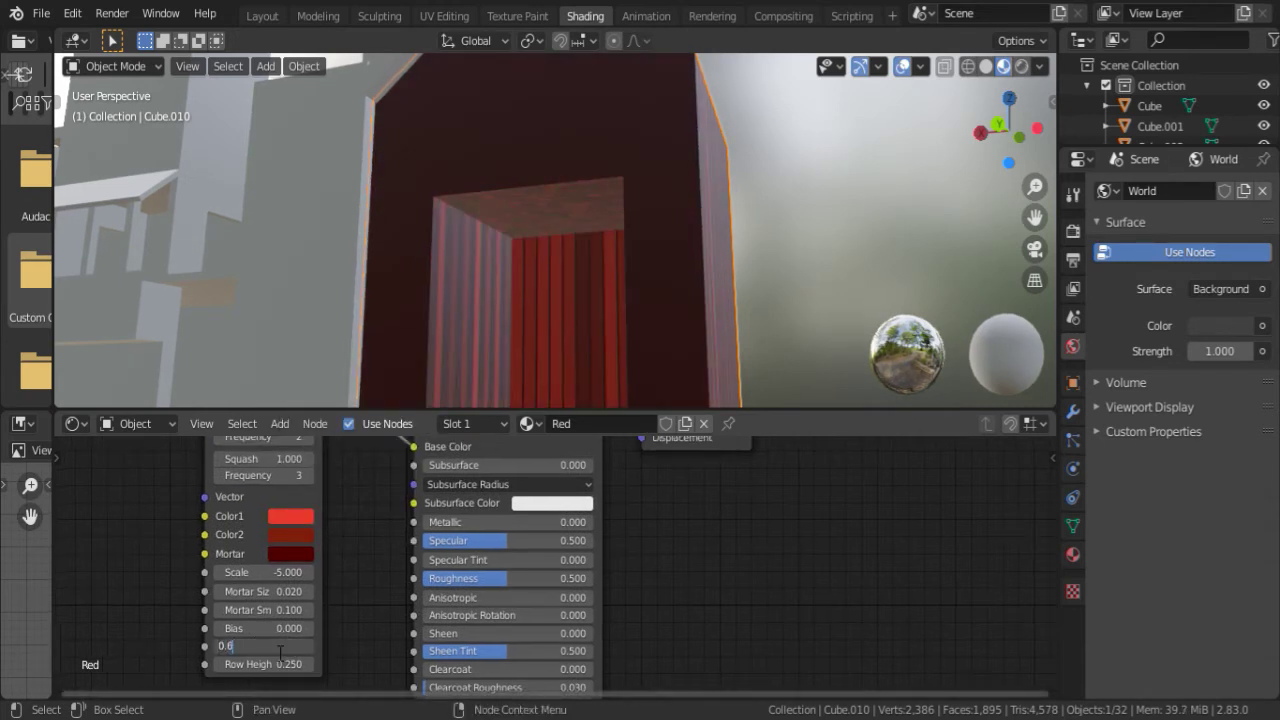
{"action": "key", "text": "Escape"}
{"action": "left_click_drag", "start_coordinate": [265, 664], "coordinate": [330, 664]}
{"action": "mouse_move", "coordinate": [265, 628]}
{"action": "left_mouse_down"}
{"action": "mouse_move", "coordinate": [330, 628]}
{"action": "mouse_move", "coordinate": [330, 610]}
{"action": "left_mouse_up"}
{"action": "key", "text": "ctrl+z"}
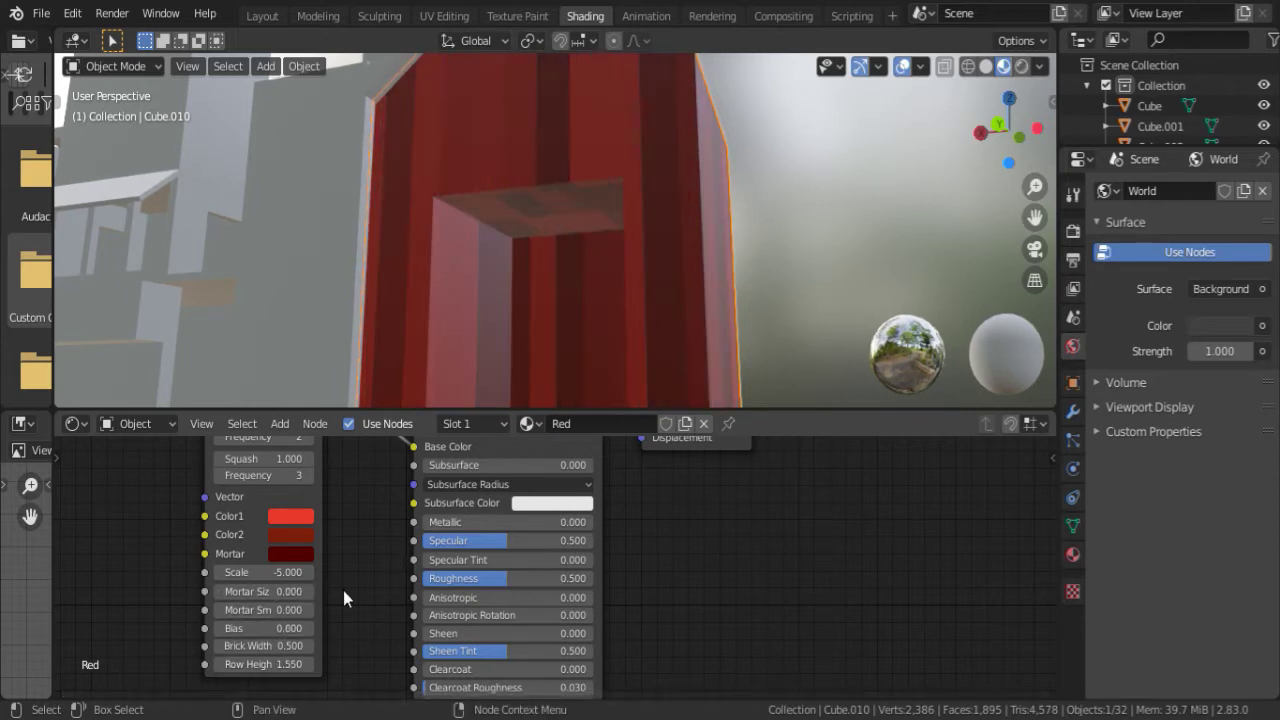
Try a brick Scale of -5, then settle on a Scale of 10.
{"action": "mouse_move", "coordinate": [280, 572]}
{"action": "left_mouse_down"}
{"action": "mouse_move", "coordinate": [340, 572]}
{"action": "mouse_move", "coordinate": [300, 572]}
{"action": "left_mouse_up"}
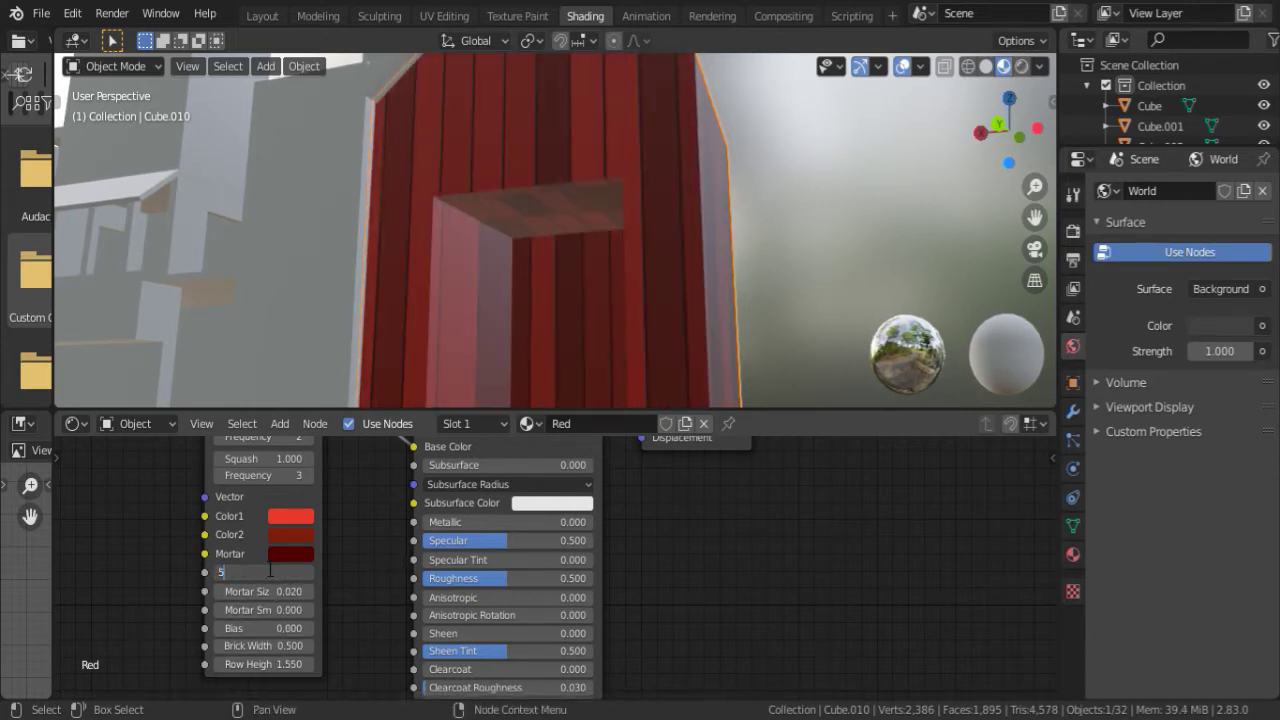
{"action": "mouse_move", "coordinate": [613, 498]}
{"action": "middle_mouse_down"}
{"action": "mouse_move", "coordinate": [578, 598]}
{"action": "mouse_move", "coordinate": [344, 566]}
{"action": "mouse_move", "coordinate": [375, 700]}
{"action": "middle_mouse_up"}
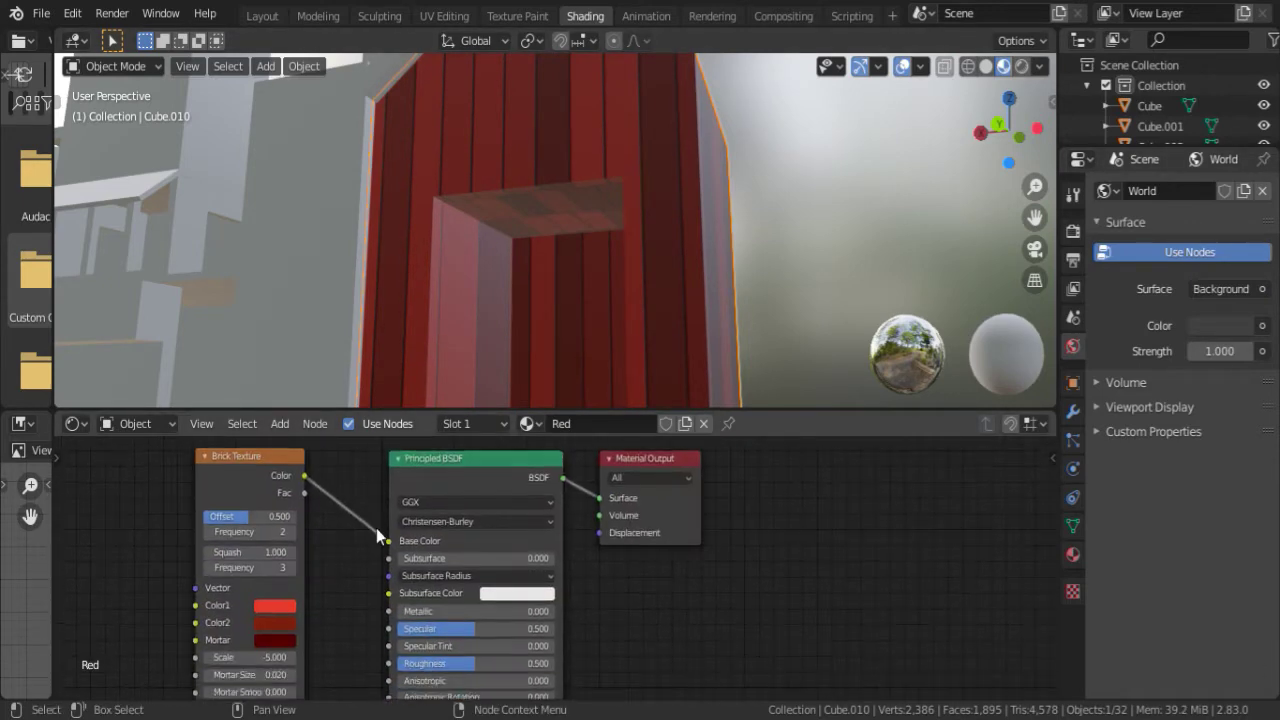
{"action": "left_click", "coordinate": [283, 510]}
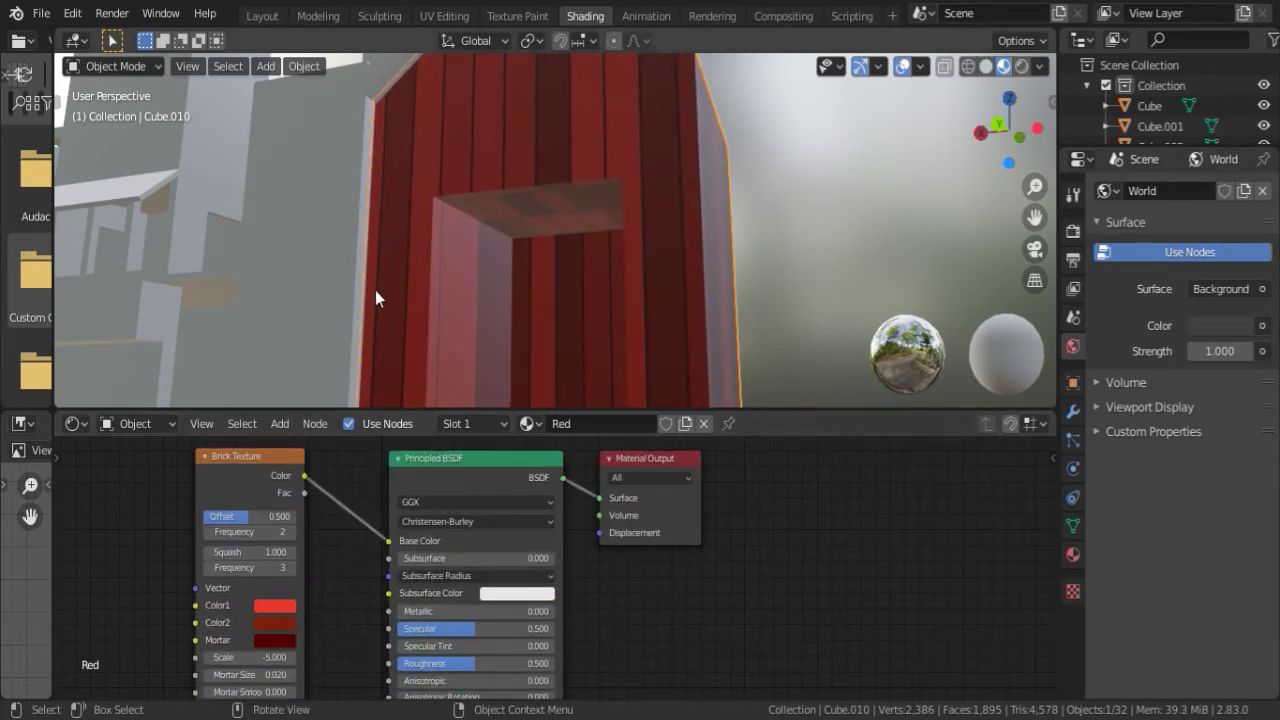
{"action": "middle_click_drag", "start_coordinate": [371, 294], "coordinate": [648, 240]}
{"action": "scroll", "coordinate": [648, 240], "scroll_direction": "down", "scroll_amount": 5}
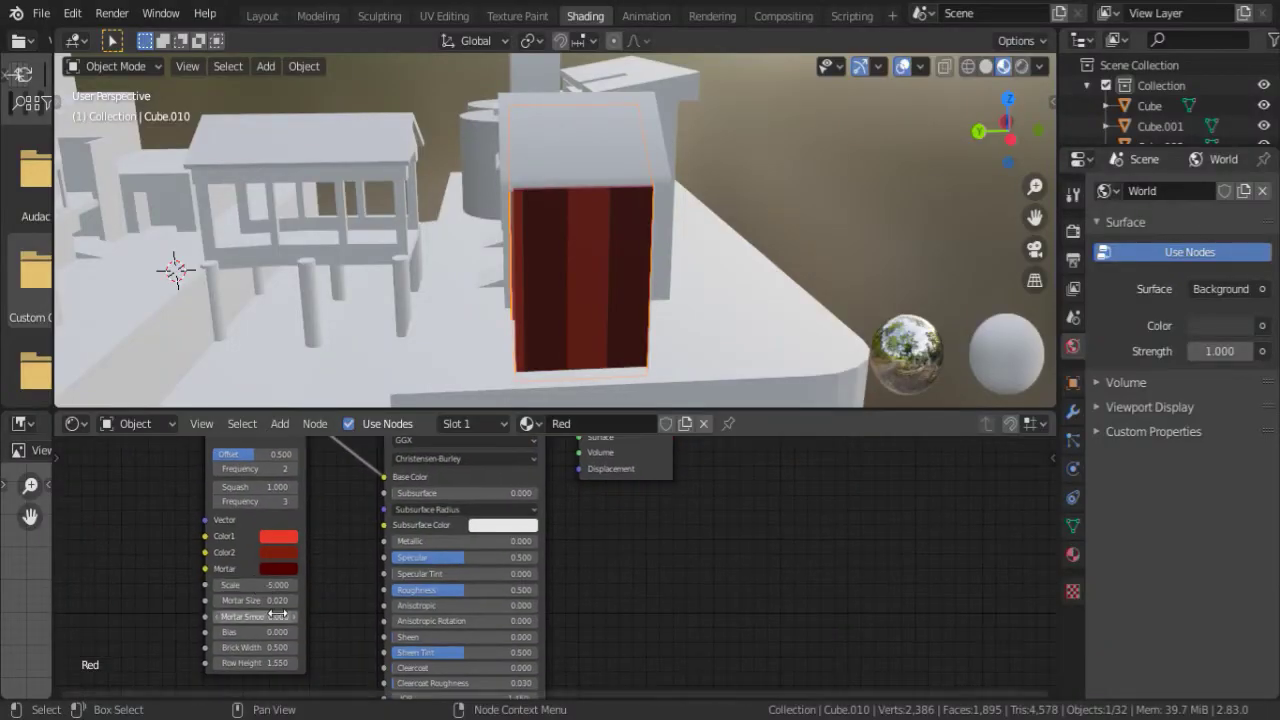
{"action": "left_click_drag", "start_coordinate": [228, 588], "coordinate": [243, 588]}
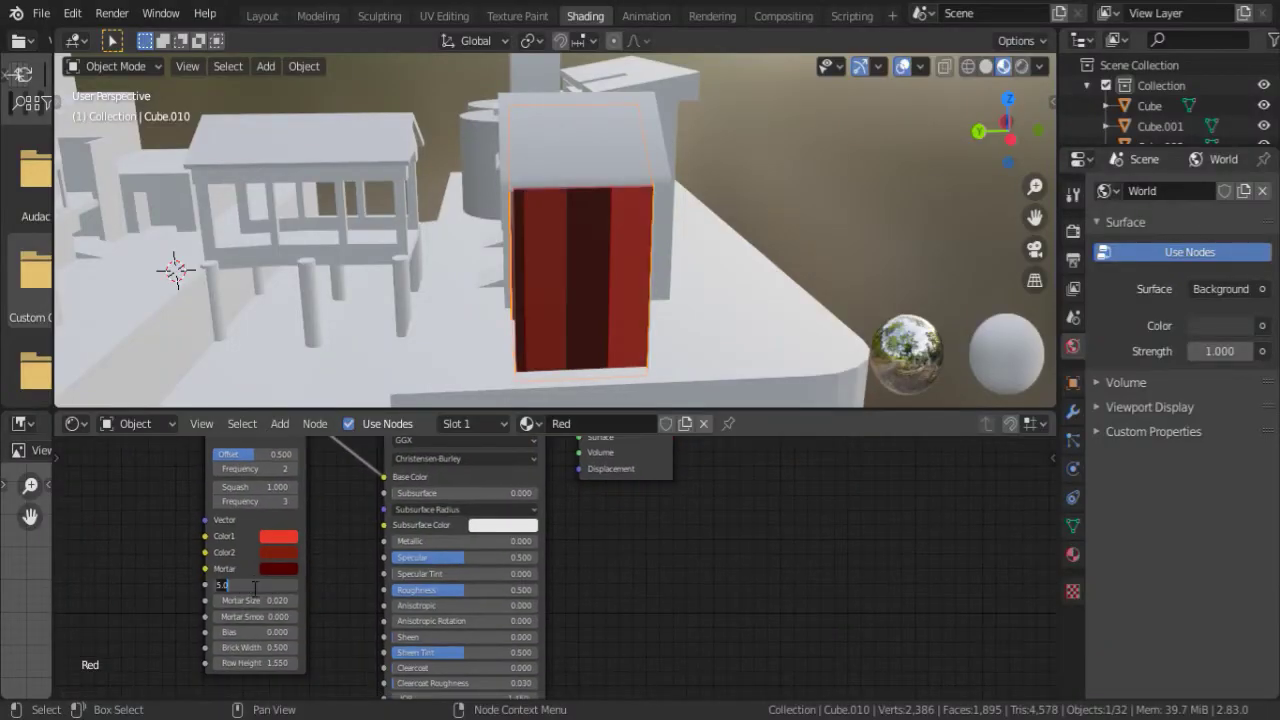
{"action": "type", "text": "10"}
{"action": "key", "text": "Return"}
{"action": "middle_click_drag", "start_coordinate": [560, 300], "coordinate": [368, 441]}
{"action": "scroll", "coordinate": [368, 441], "scroll_direction": "up", "scroll_amount": 3}
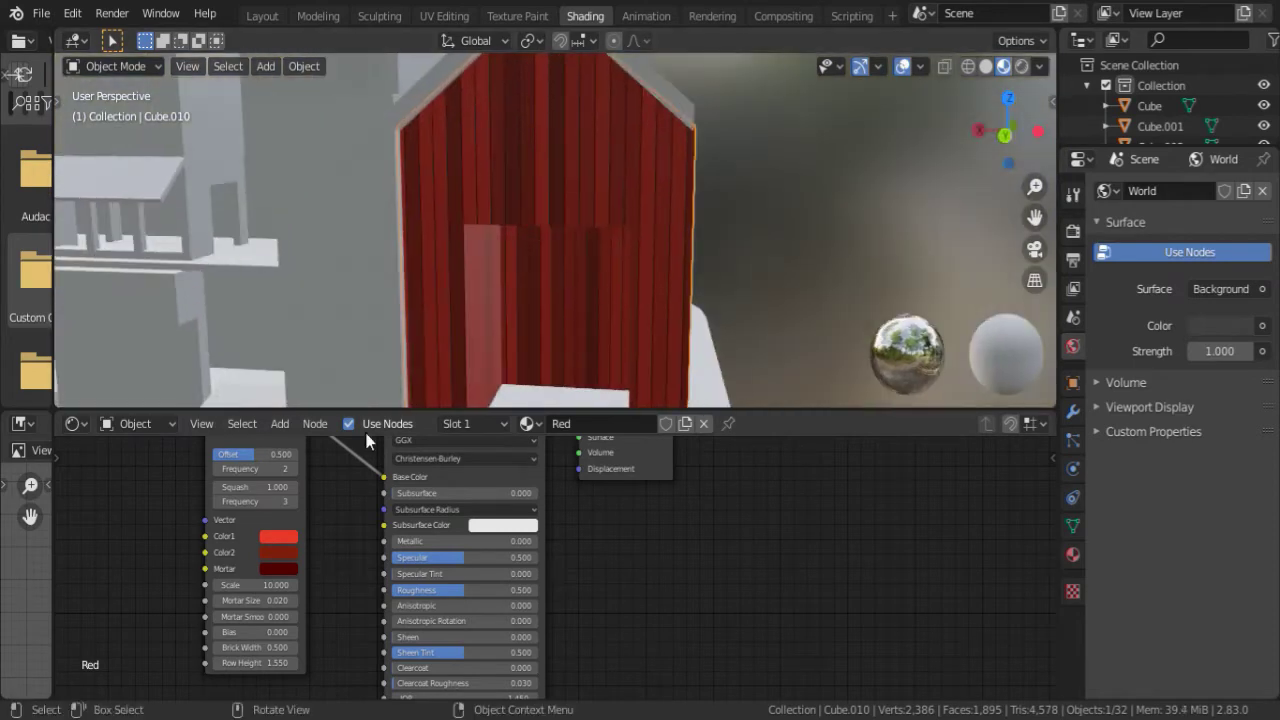
{"action": "key", "text": "shift+a"}
{"action": "left_click", "coordinate": [114, 486]}
{"action": "type", "text": "vec"}
{"action": "left_click", "coordinate": [200, 545]}
{"action": "left_click", "coordinate": [130, 466]}
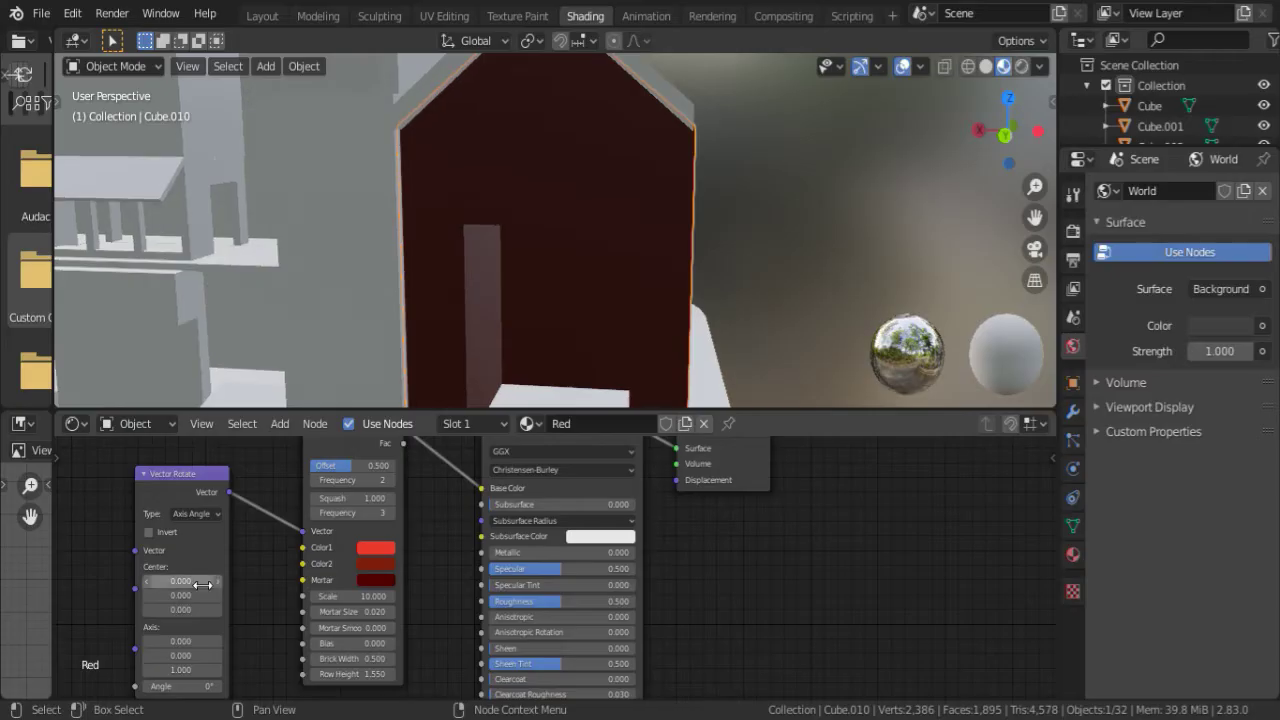
{"action": "mouse_move", "coordinate": [181, 640]}
{"action": "middle_mouse_down"}
{"action": "mouse_move", "coordinate": [180, 594]}
{"action": "mouse_move", "coordinate": [216, 640]}
{"action": "middle_mouse_up"}
{"action": "left_click", "coordinate": [234, 534]}
{"action": "scroll", "coordinate": [414, 300], "scroll_direction": "down", "scroll_amount": 5}
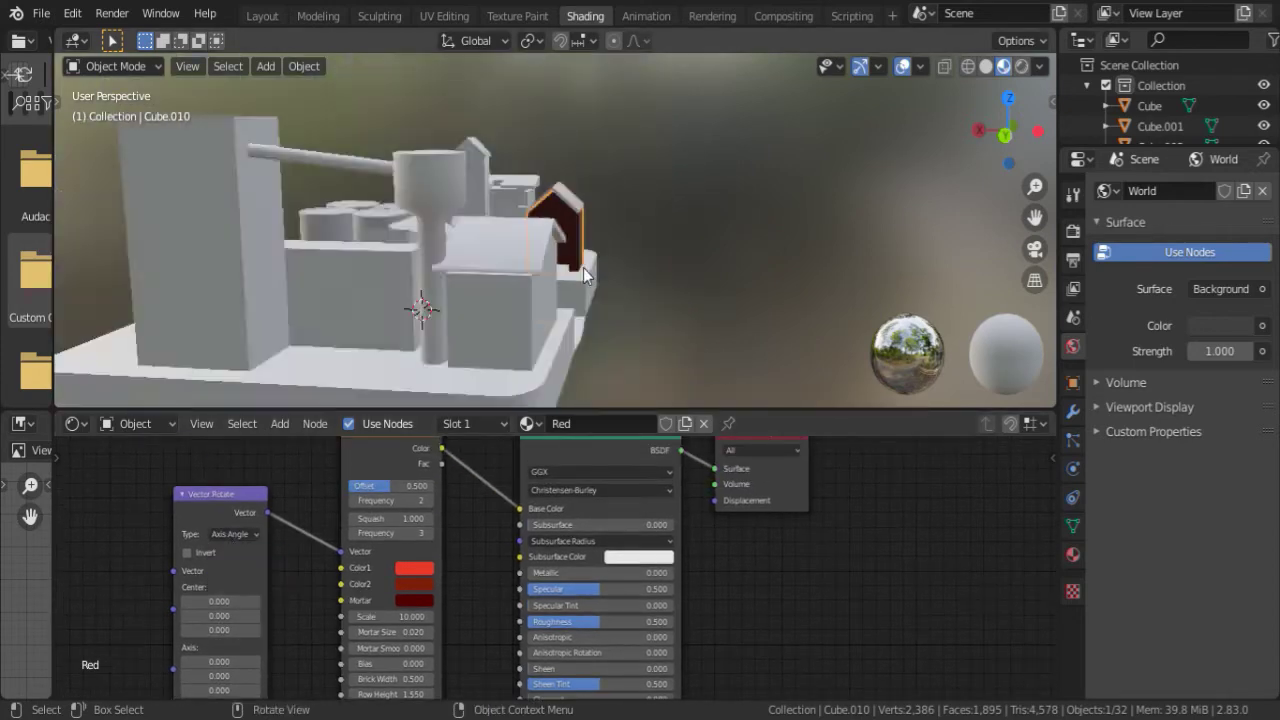
{"action": "left_click_drag", "start_coordinate": [1005, 135], "coordinate": [977, 122]}
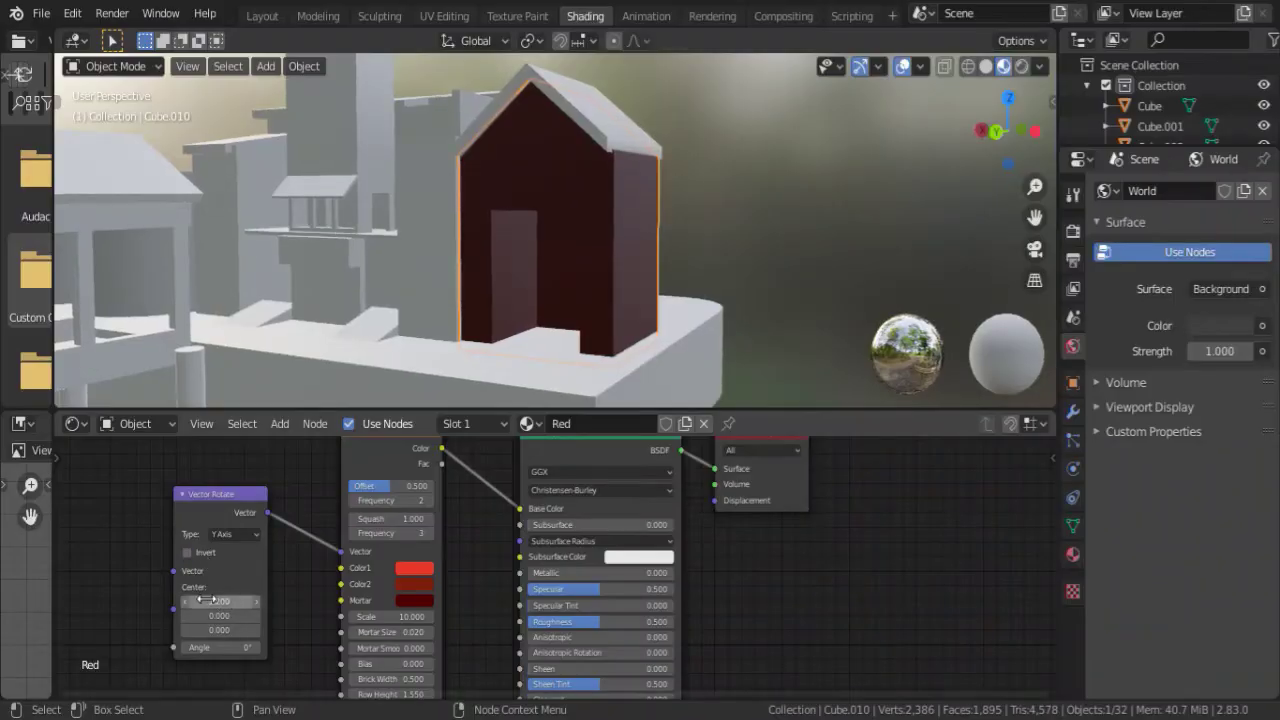
{"action": "middle_click_drag", "start_coordinate": [219, 602], "coordinate": [181, 603]}
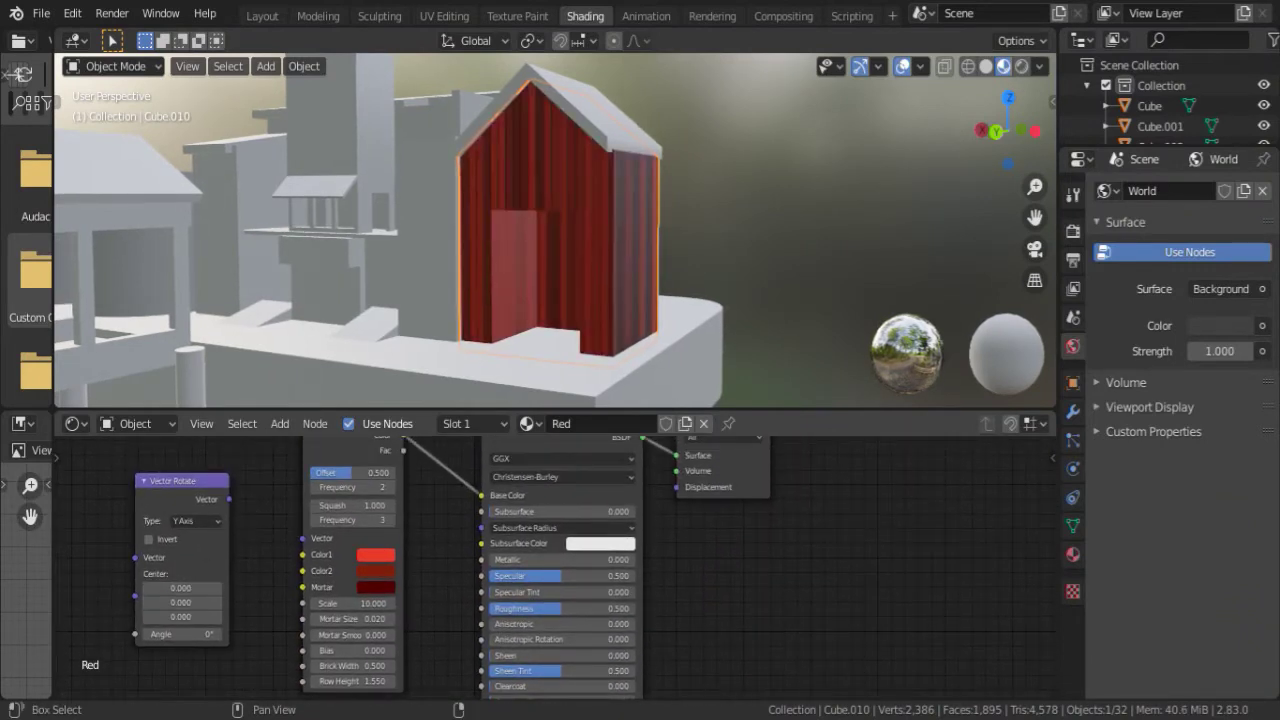
{"action": "left_click", "coordinate": [197, 521]}
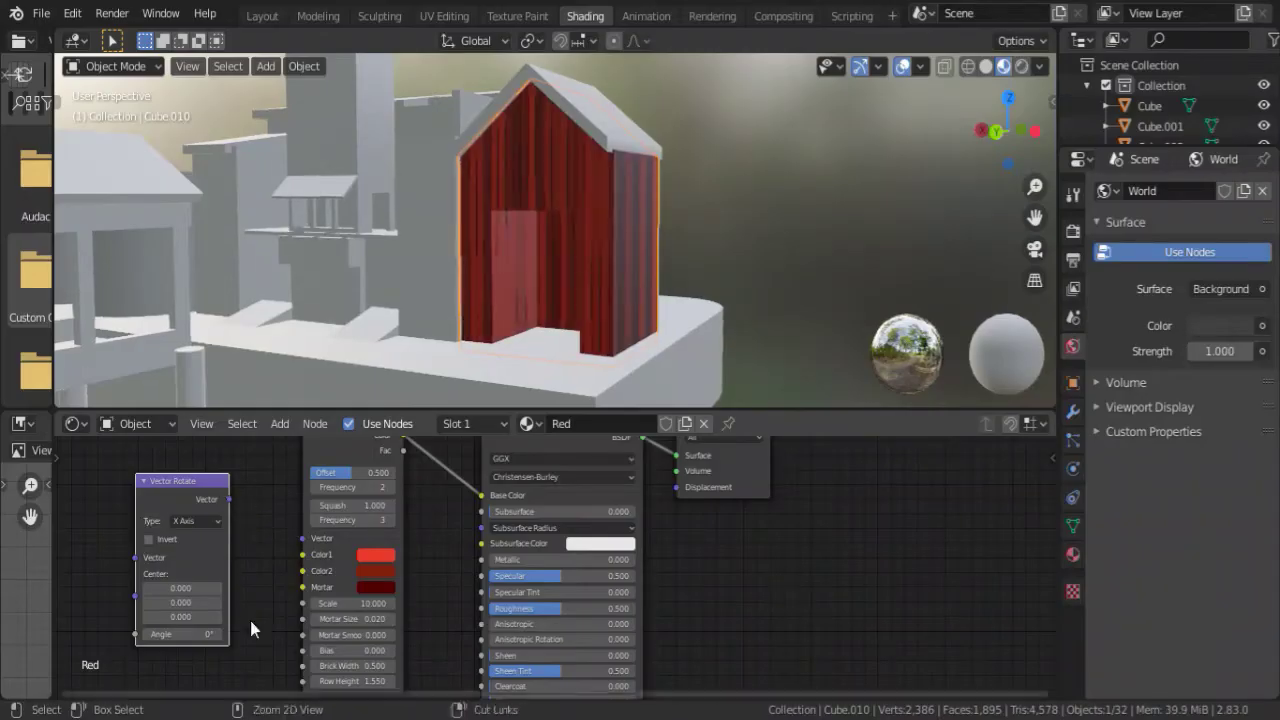
{"action": "key", "text": "x"}
{"action": "scroll", "coordinate": [617, 210], "scroll_direction": "up", "scroll_amount": 3}
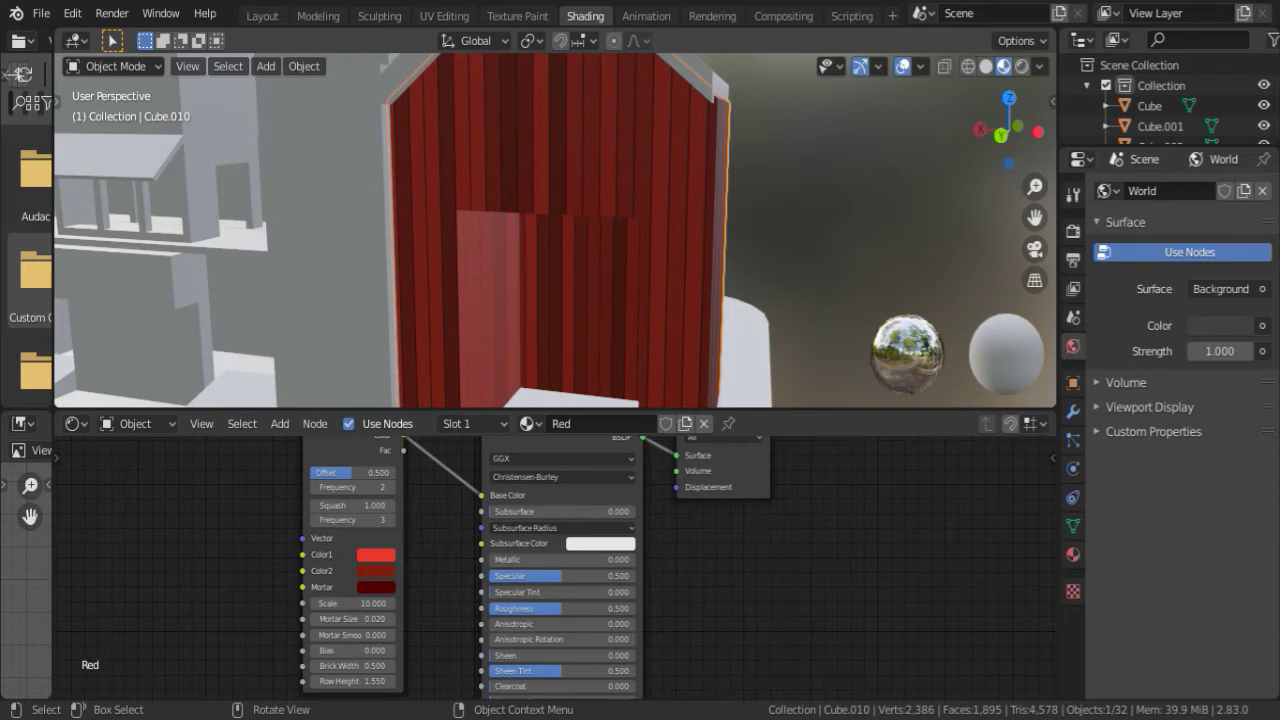
Add a Texture Coordinate node and test Generated, Reflection and Object coordinates on the brick Vector.
{"action": "key", "text": "shift+a"}
{"action": "type", "text": "texture"}
{"action": "key", "text": "Return"}
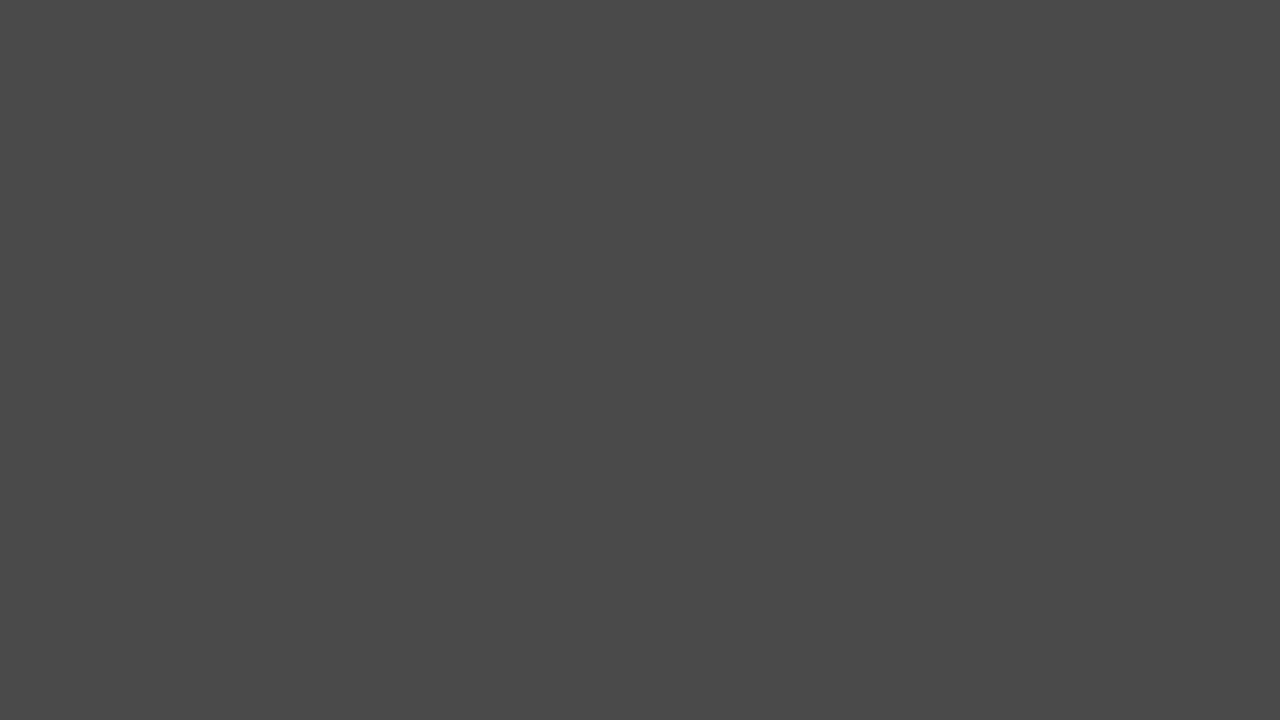
{"action": "left_click_drag", "start_coordinate": [341, 480], "coordinate": [443, 574]}
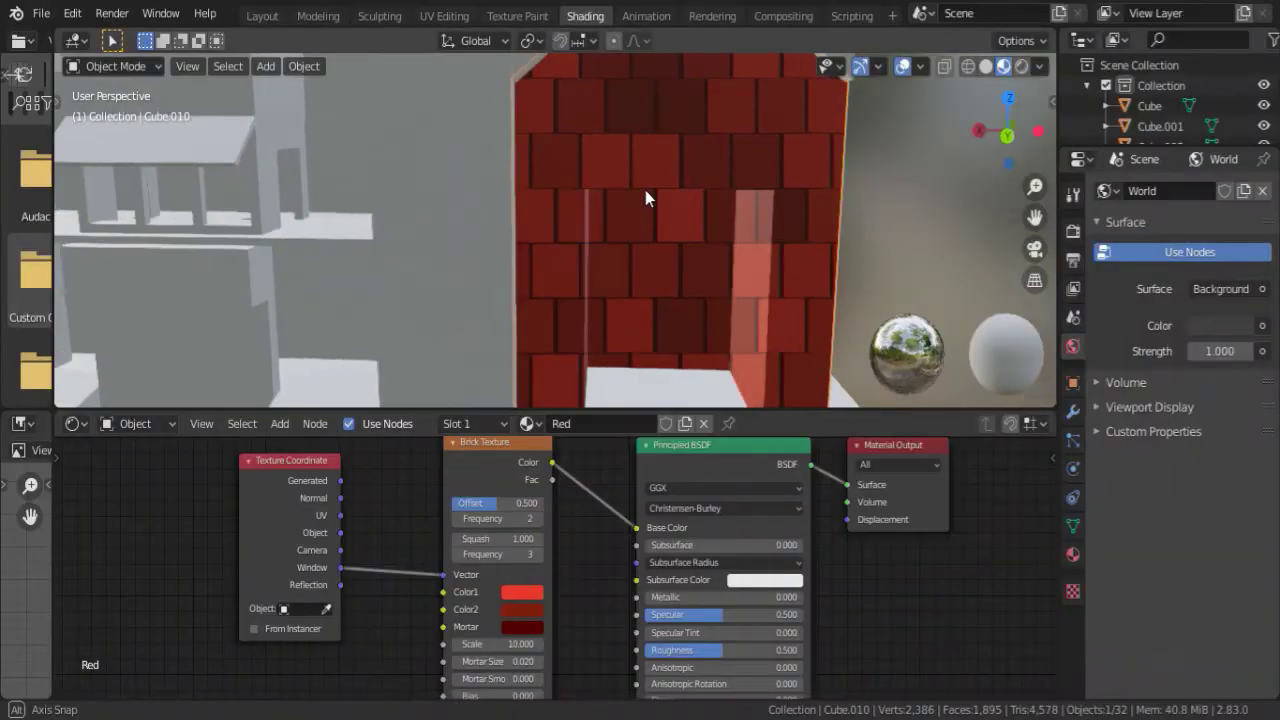
{"action": "left_click_drag", "start_coordinate": [341, 584], "coordinate": [443, 574]}
{"action": "left_click_drag", "start_coordinate": [341, 532], "coordinate": [443, 574]}
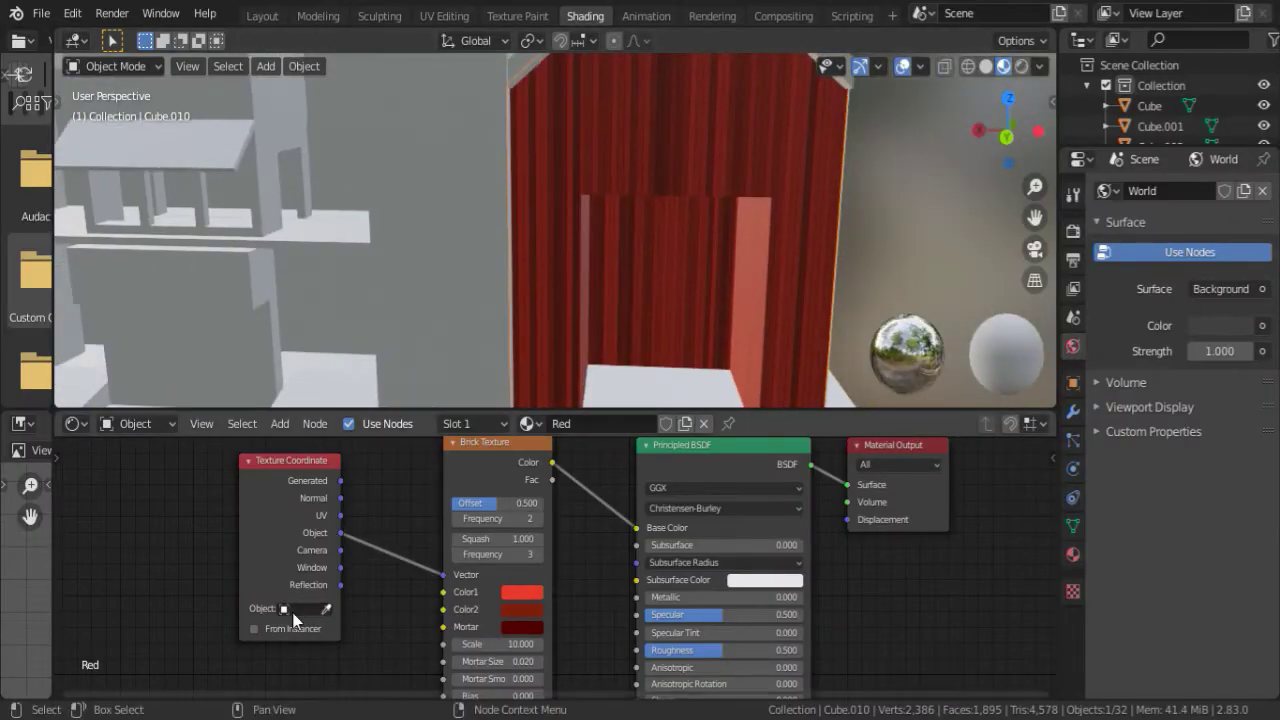
{"action": "left_click", "coordinate": [305, 608]}
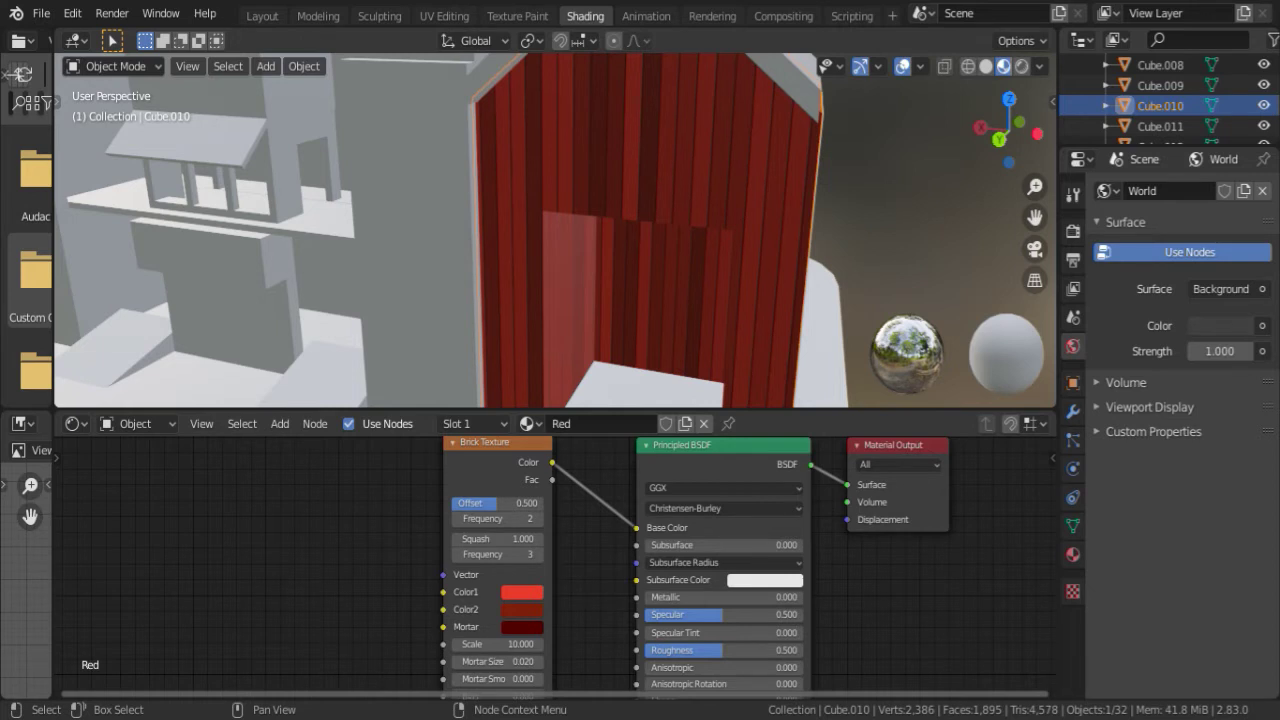
Add Texture Coordinate and Vector Rotate nodes, rotating Generated coordinates 90° around Y into the bricks.
{"action": "key", "text": "shift+a"}
{"action": "type", "text": "te"}
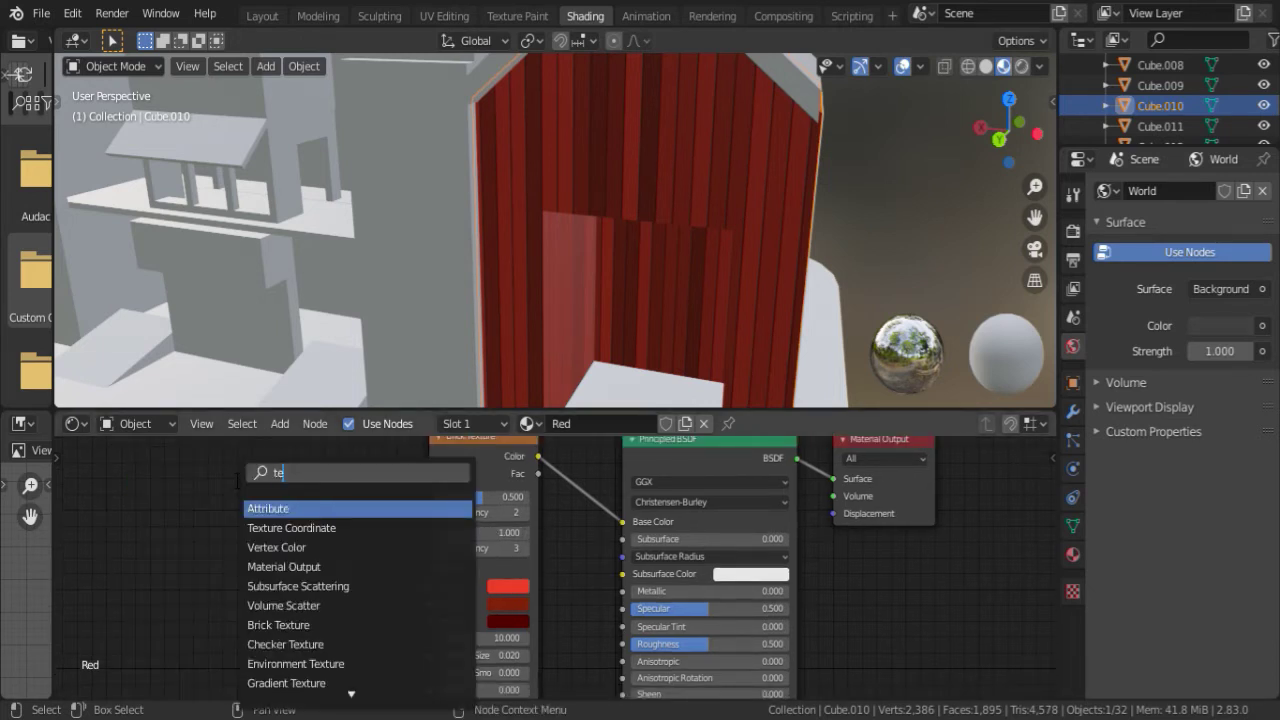
{"action": "left_click", "coordinate": [329, 509]}
{"action": "key", "text": "shift+a"}
{"action": "type", "text": "vector rotate"}
{"action": "key", "text": "Return"}
{"action": "left_click", "coordinate": [325, 480]}
{"action": "left_click_drag", "start_coordinate": [251, 496], "coordinate": [311, 562]}
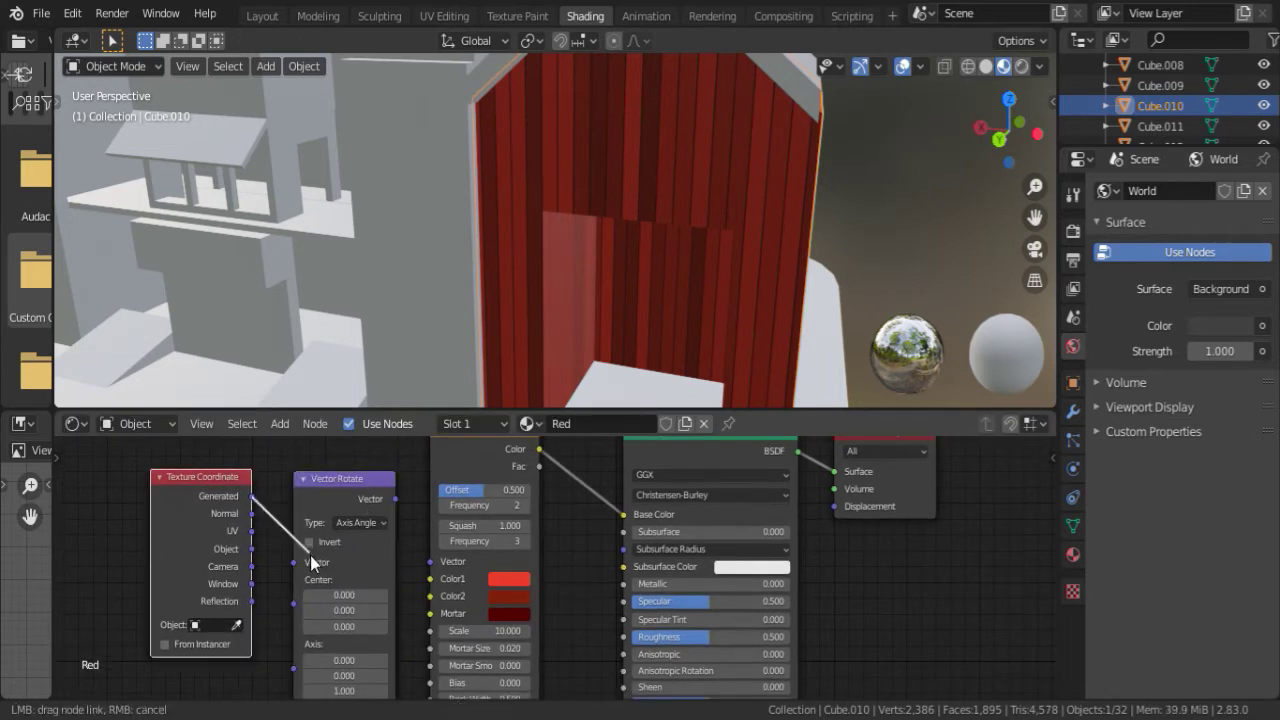
{"action": "middle_click_drag", "start_coordinate": [347, 596], "coordinate": [327, 559]}
{"action": "left_click", "coordinate": [340, 485]}
{"action": "left_click", "coordinate": [335, 545]}
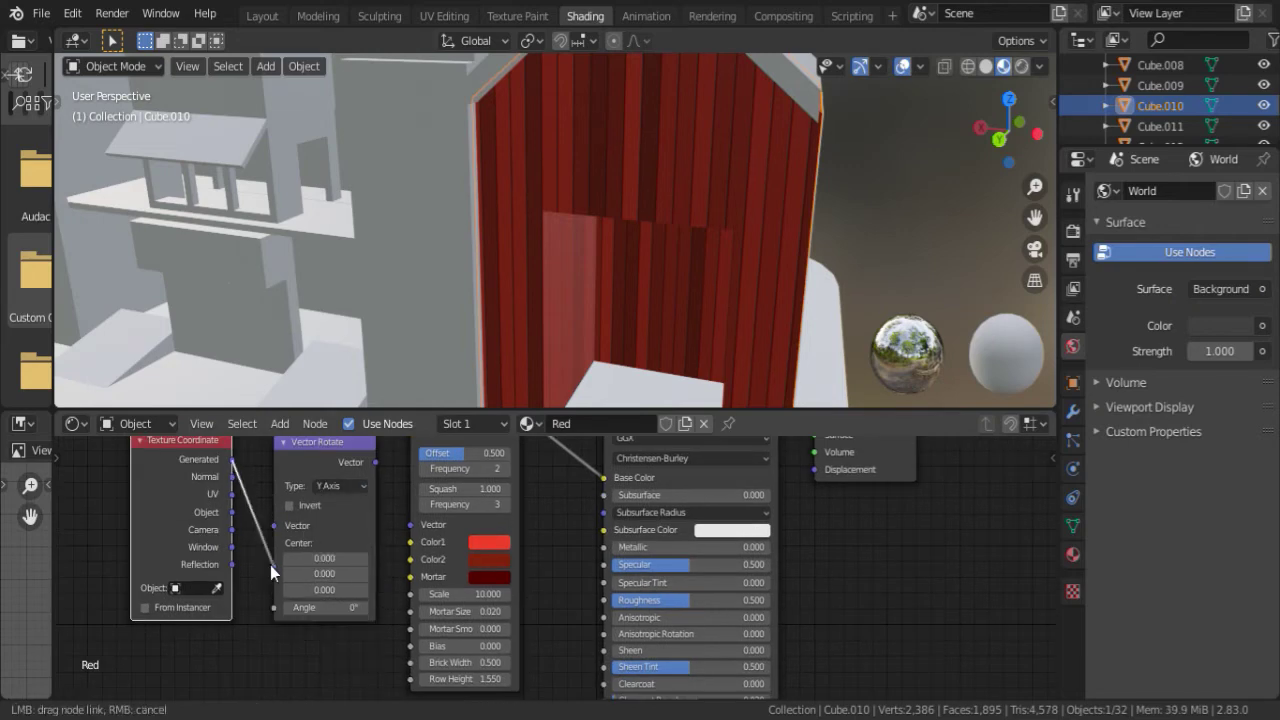
{"action": "left_click_drag", "start_coordinate": [272, 572], "coordinate": [274, 525]}
{"action": "double_click", "coordinate": [325, 607]}
{"action": "type", "text": "90"}
{"action": "key", "text": "Return"}
Delete the Vector Rotate node and set the Brick Texture Scale to 30.
{"action": "left_click_drag", "start_coordinate": [320, 441], "coordinate": [318, 489]}
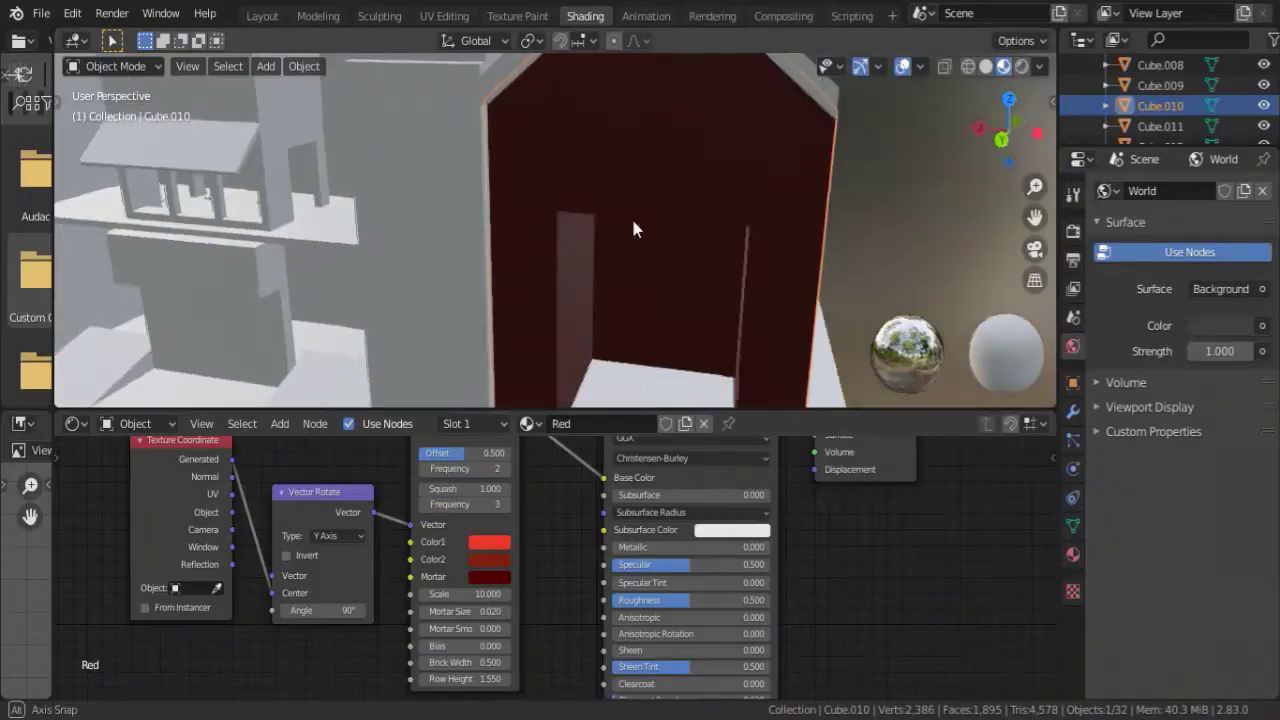
{"action": "middle_click_drag", "start_coordinate": [633, 228], "coordinate": [327, 491]}
{"action": "key", "text": "x"}
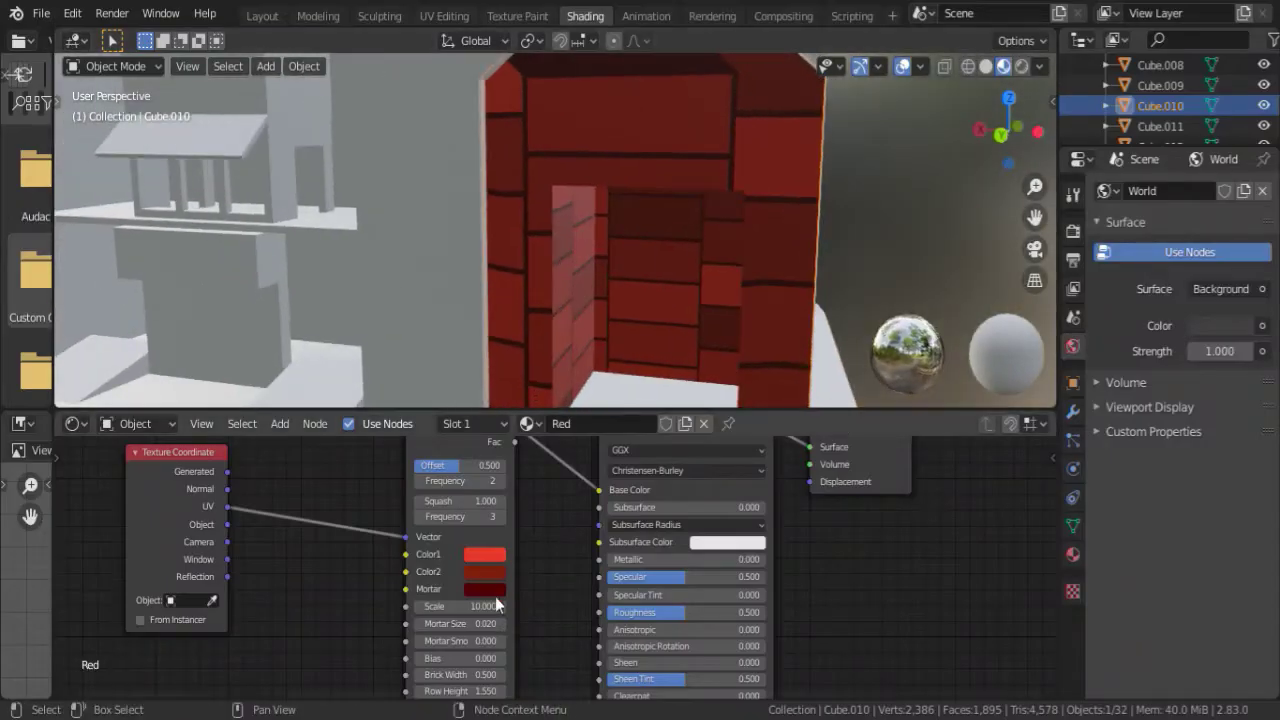
{"action": "left_click_drag", "start_coordinate": [497, 604], "coordinate": [487, 605]}
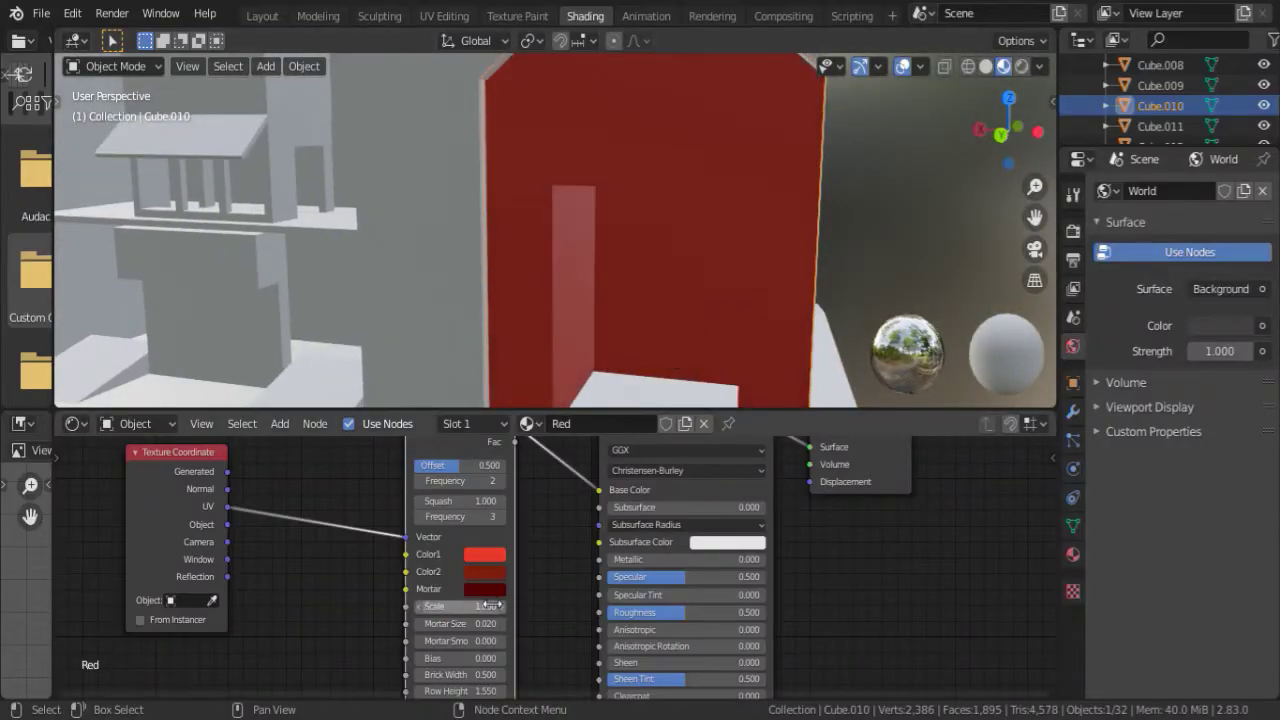
{"action": "key", "text": "Return"}
Set the Brick Texture Scale to 50.
{"action": "middle_click_drag", "start_coordinate": [560, 250], "coordinate": [525, 286]}
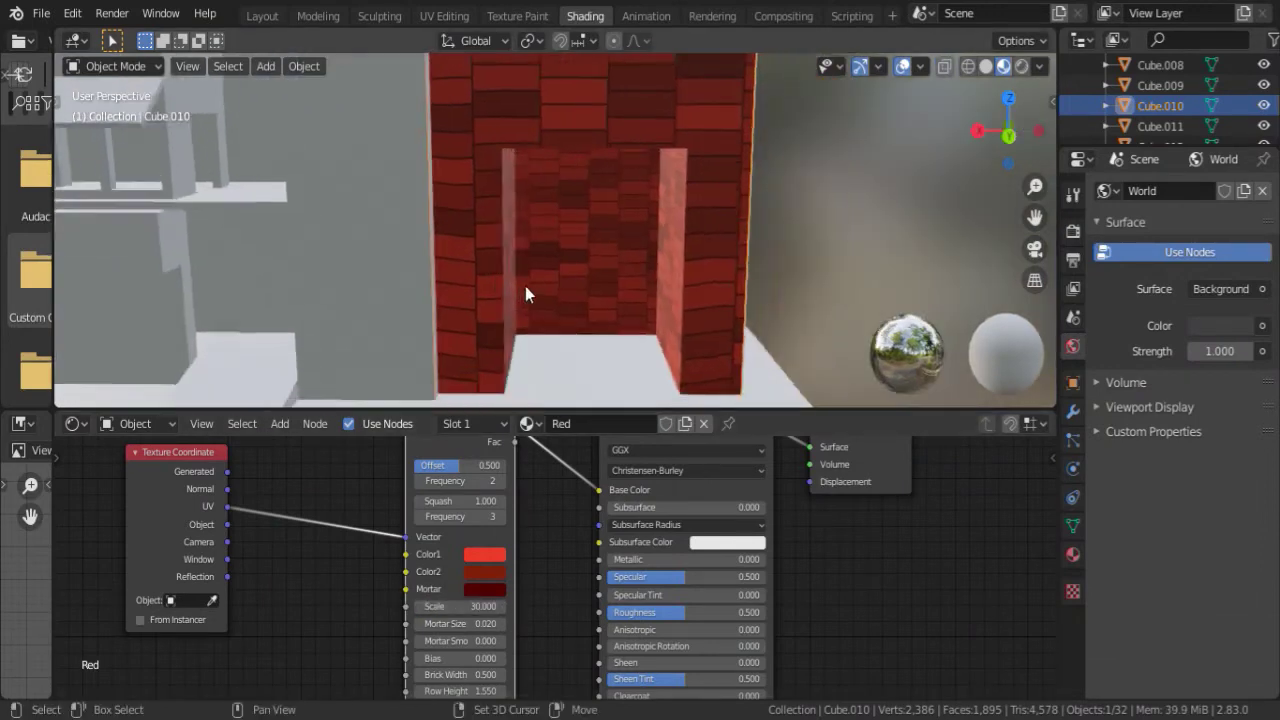
{"action": "type", "text": "0"}
{"action": "key", "text": "Return"}
{"action": "middle_click_drag", "start_coordinate": [498, 613], "coordinate": [494, 573]}
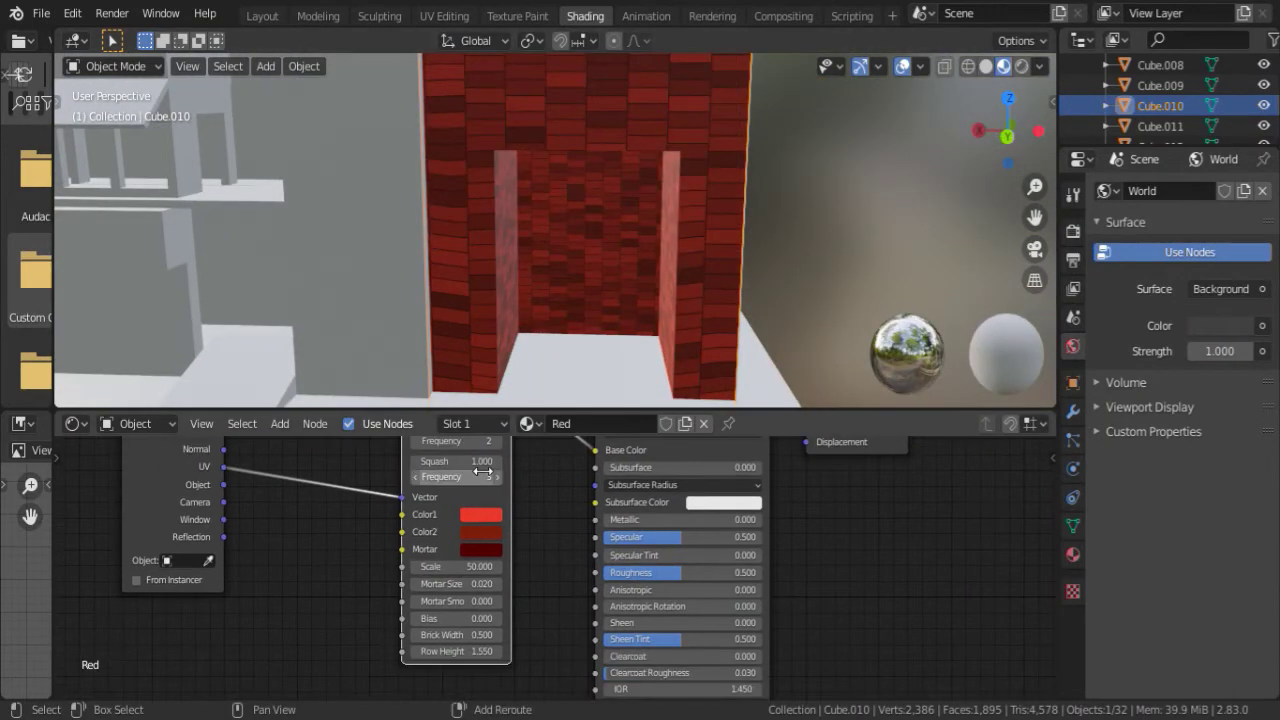
{"action": "middle_click_drag", "start_coordinate": [545, 478], "coordinate": [527, 569]}
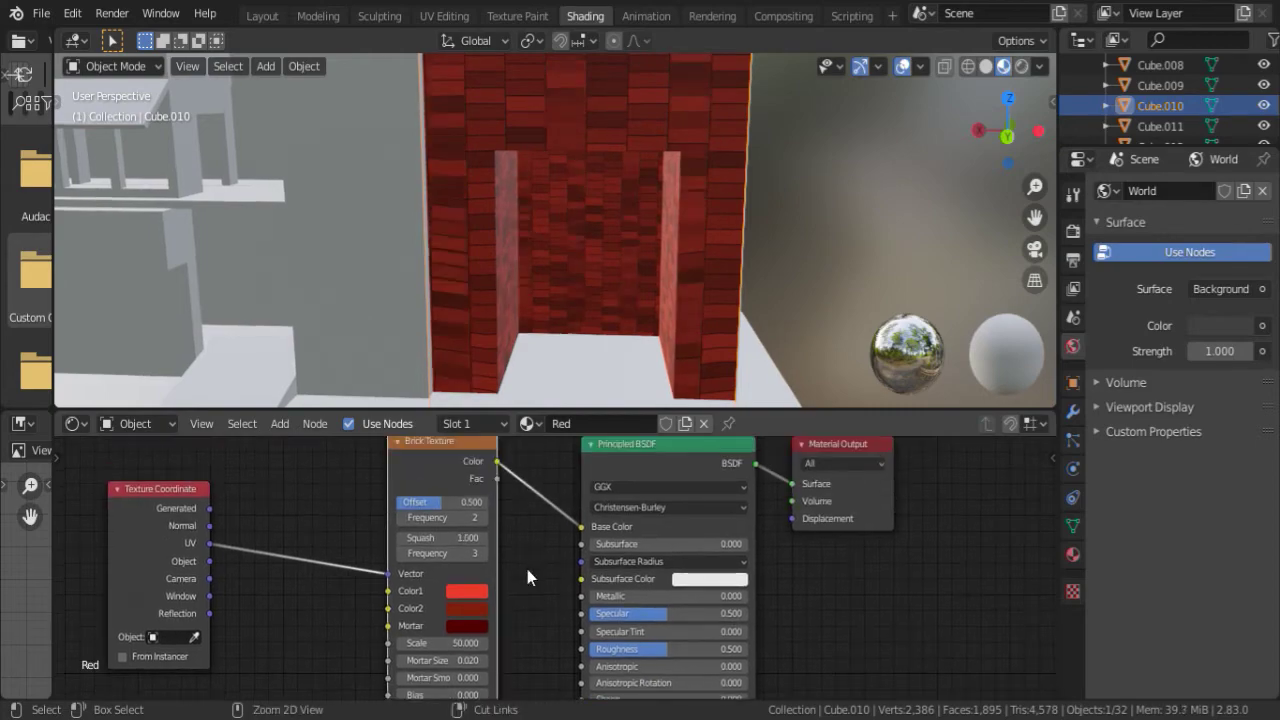
Set brick Offset 1.000, Brick Width 0.900 and Row Height 3.550, then select the tall tower.
{"action": "left_click_drag", "start_coordinate": [462, 502], "coordinate": [489, 502]}
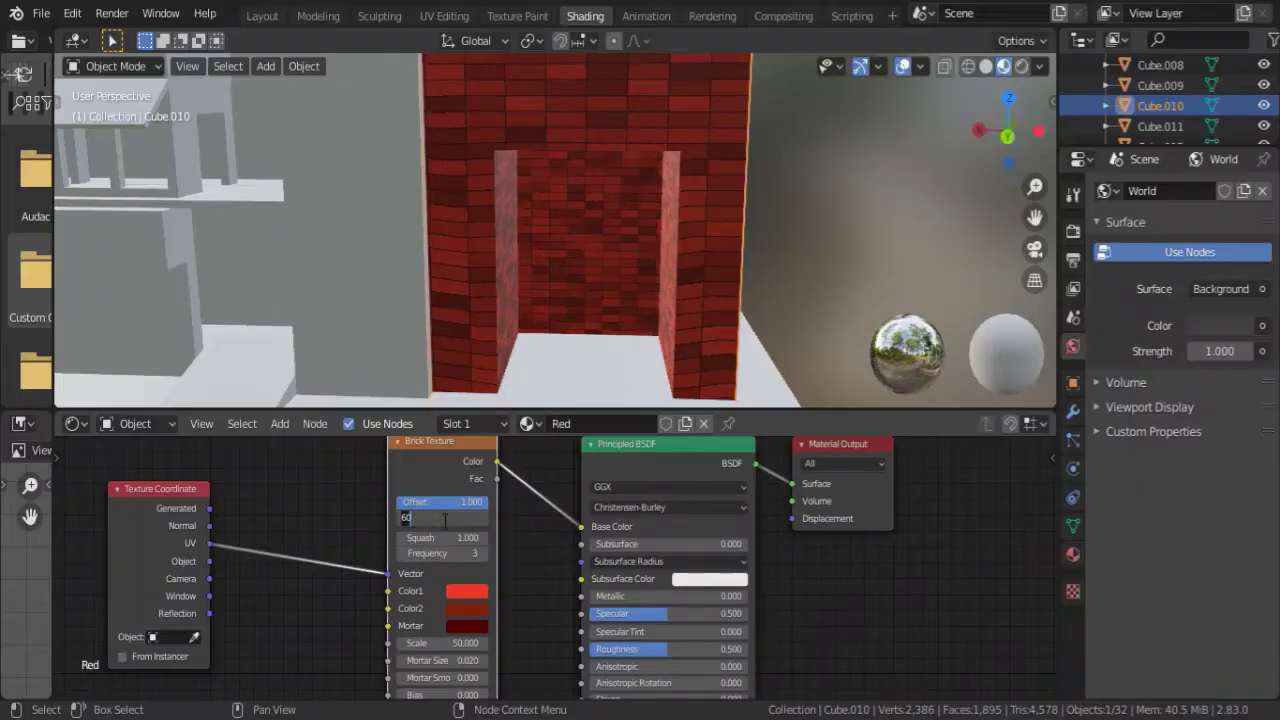
{"action": "middle_click_drag", "start_coordinate": [487, 594], "coordinate": [487, 534]}
{"action": "mouse_move", "coordinate": [440, 651]}
{"action": "left_mouse_down"}
{"action": "mouse_move", "coordinate": [459, 651]}
{"action": "mouse_move", "coordinate": [441, 651]}
{"action": "left_mouse_up"}
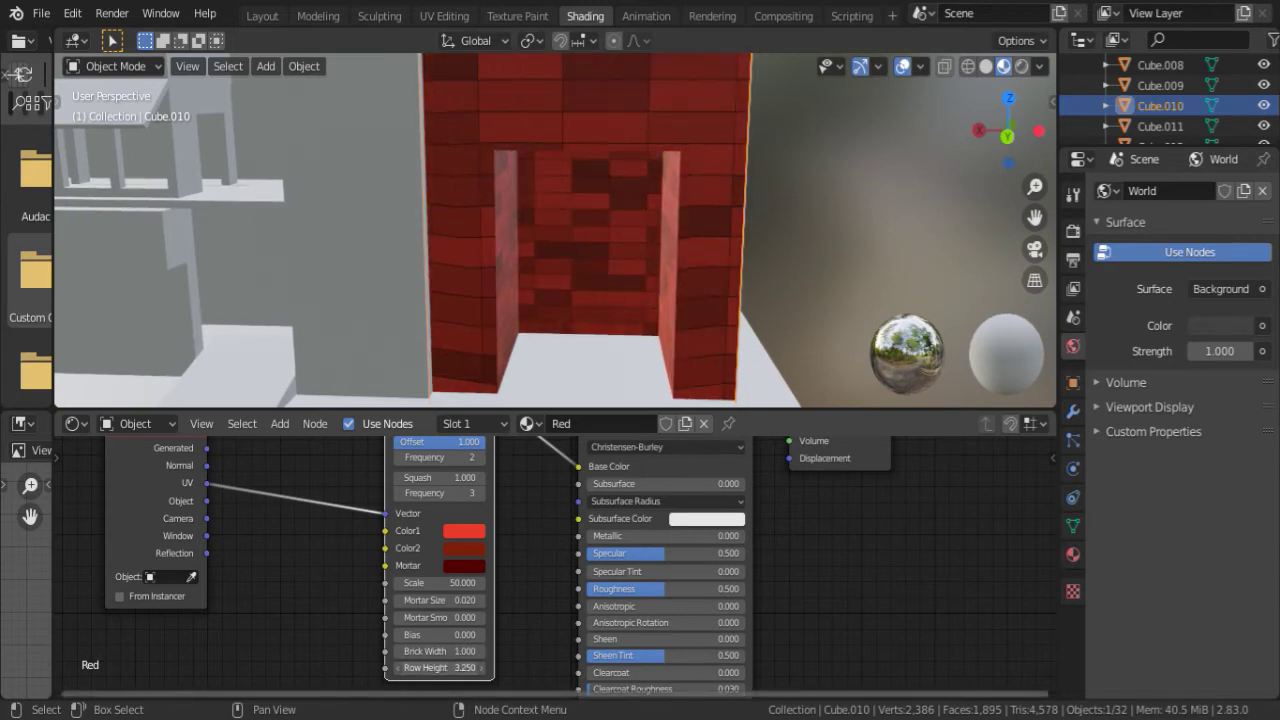
{"action": "scroll", "coordinate": [674, 208], "scroll_direction": "down", "scroll_amount": 5}
{"action": "scroll", "coordinate": [674, 208], "scroll_direction": "up", "scroll_amount": 3}
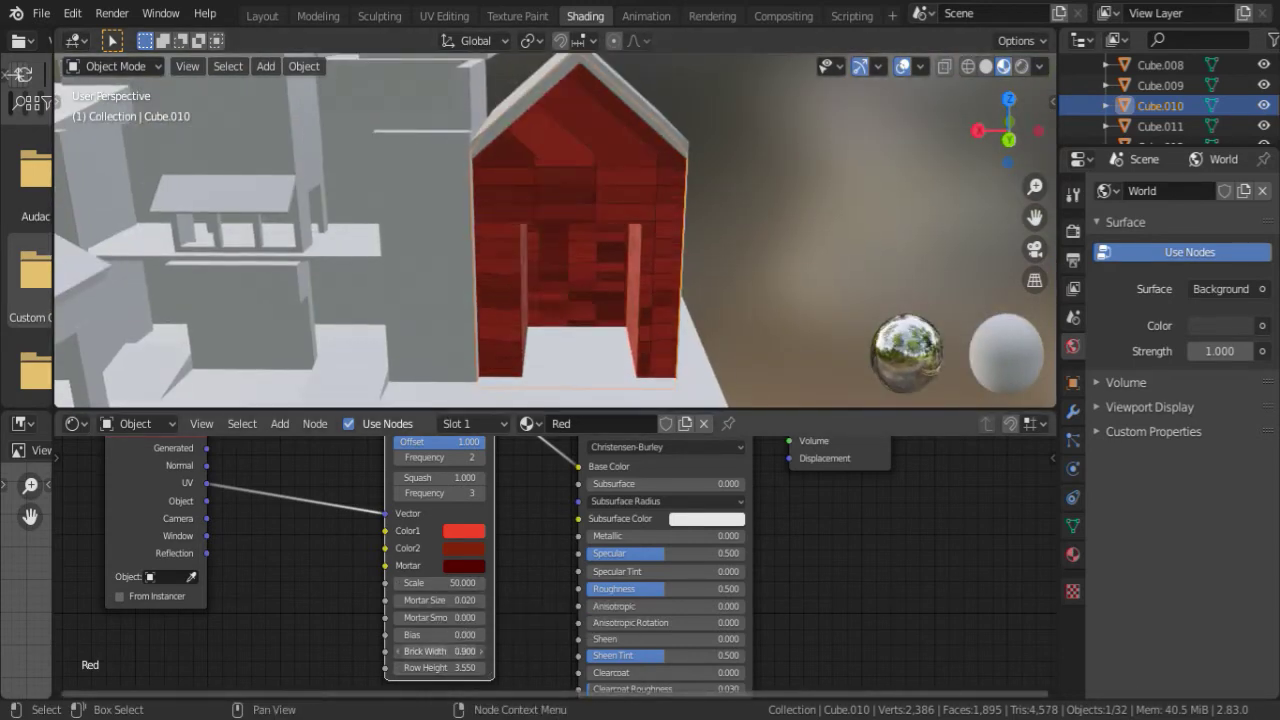
{"action": "mouse_move", "coordinate": [674, 208]}
{"action": "middle_mouse_down"}
{"action": "mouse_move", "coordinate": [540, 275]}
{"action": "mouse_move", "coordinate": [542, 145]}
{"action": "mouse_move", "coordinate": [1050, 403]}
{"action": "middle_mouse_up"}
{"action": "left_click", "coordinate": [540, 275]}
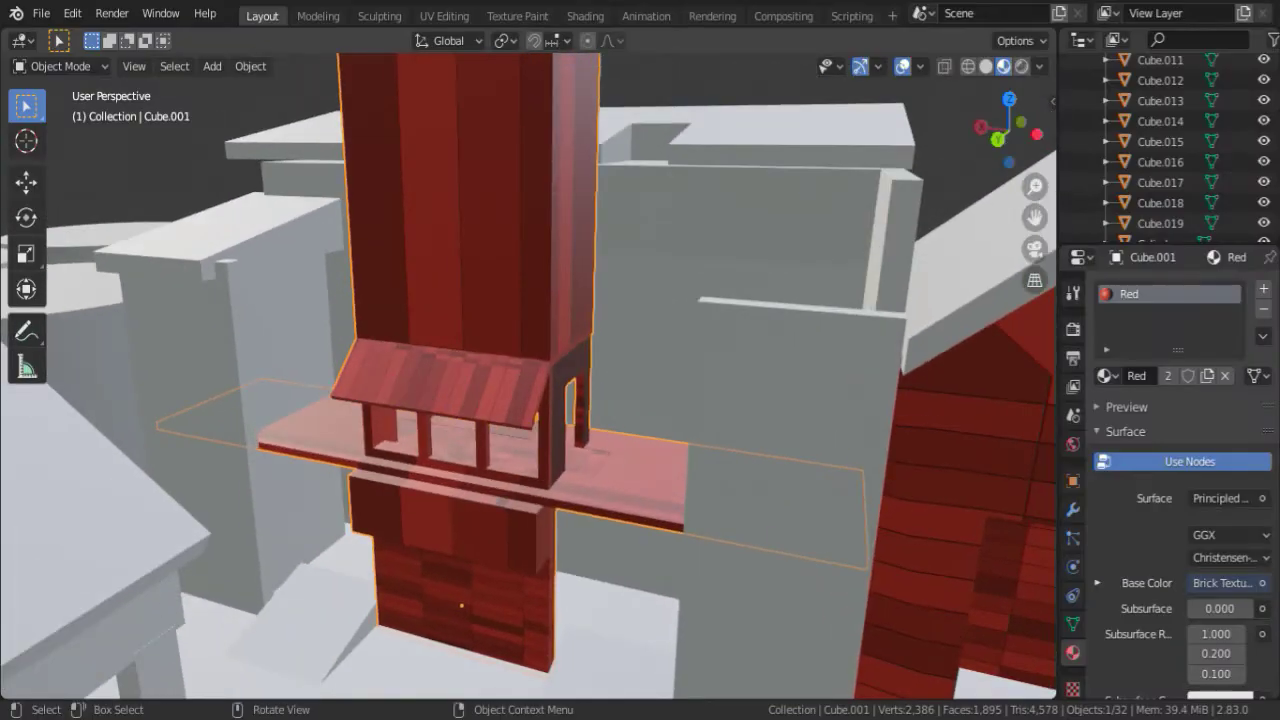
Give the front wall a Red2 copy of the brick material and adjust its first brick colour.
{"action": "left_click", "coordinate": [654, 291]}
{"action": "scroll", "coordinate": [654, 291], "scroll_direction": "down", "scroll_amount": 5}
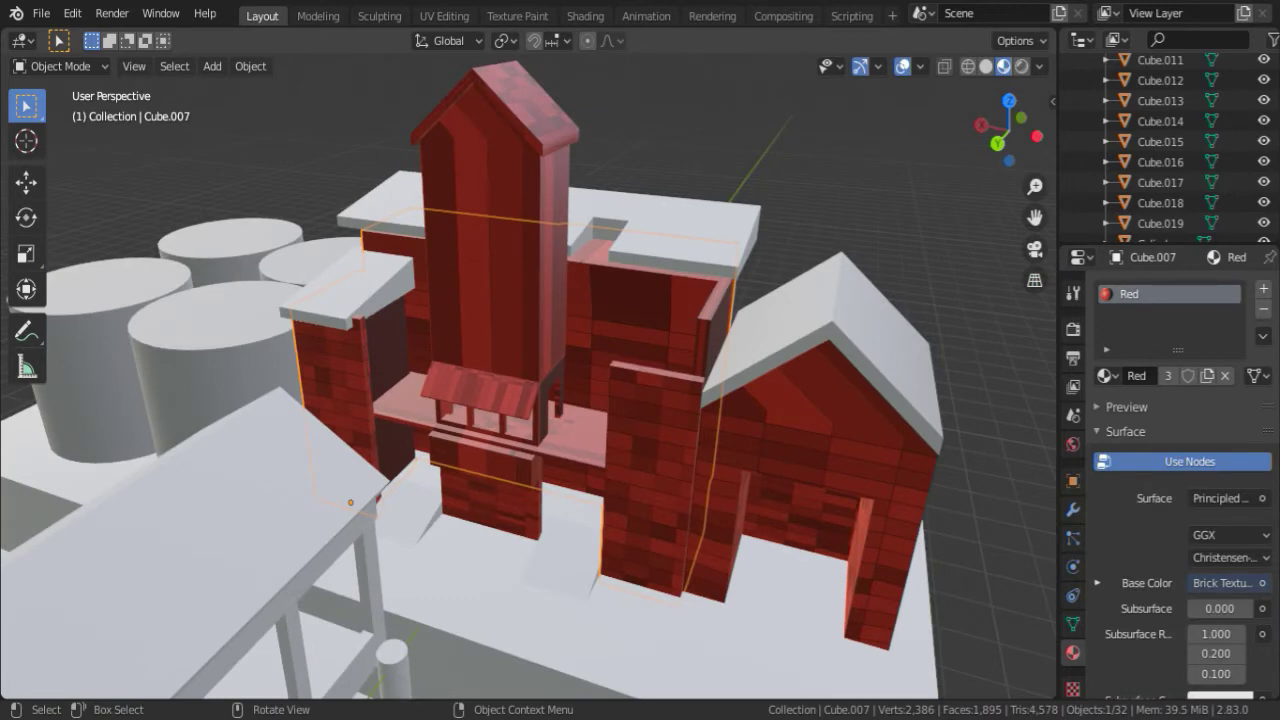
{"action": "scroll", "coordinate": [760, 303], "scroll_direction": "up", "scroll_amount": 5}
{"action": "key", "text": "Return"}
{"action": "scroll", "coordinate": [1232, 603], "scroll_direction": "down", "scroll_amount": 3}
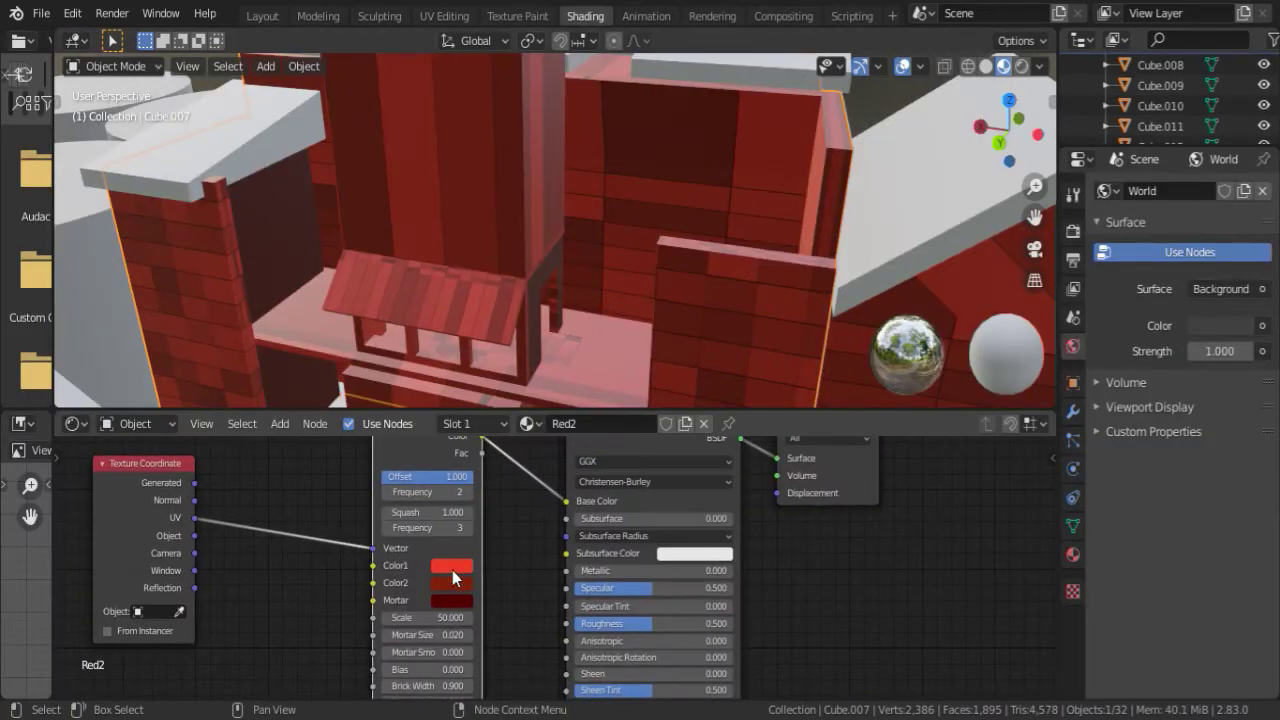
{"action": "left_click", "coordinate": [452, 570]}
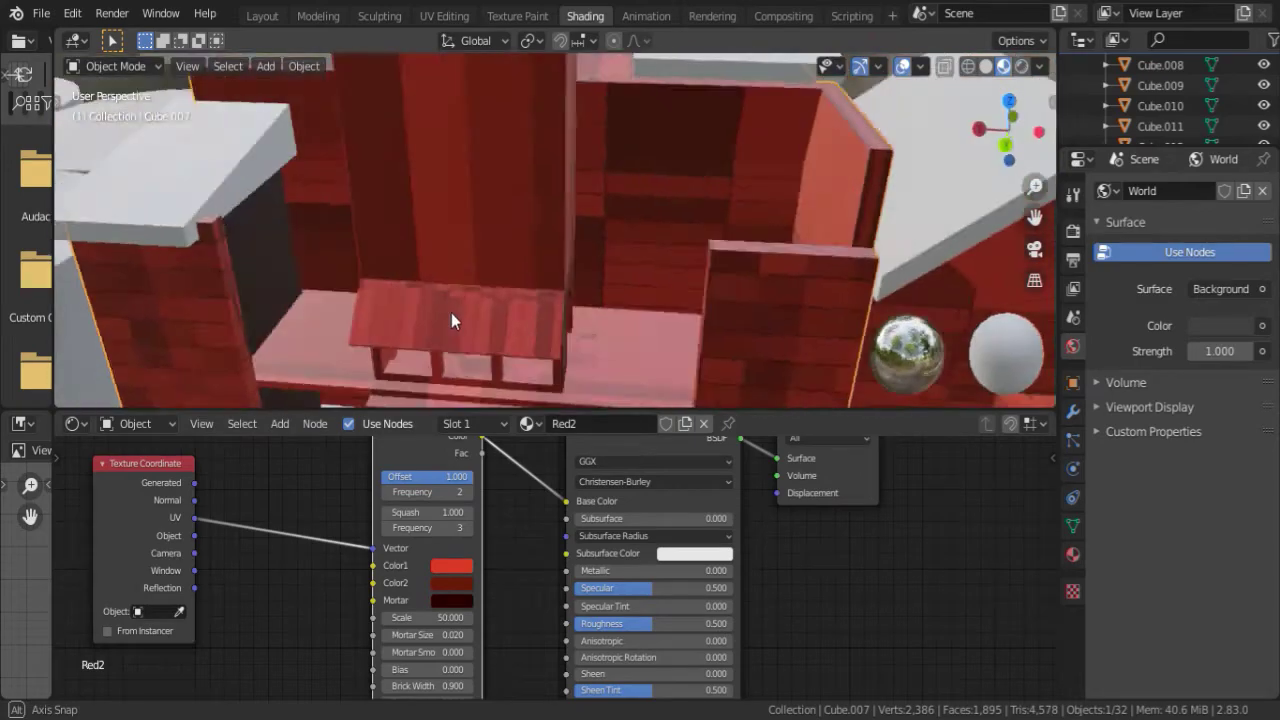
{"action": "middle_click_drag", "start_coordinate": [451, 313], "coordinate": [540, 89]}
In Layout Edit Mode, select the balcony roof and assign it White in a new slot.
{"action": "left_click", "coordinate": [262, 16]}
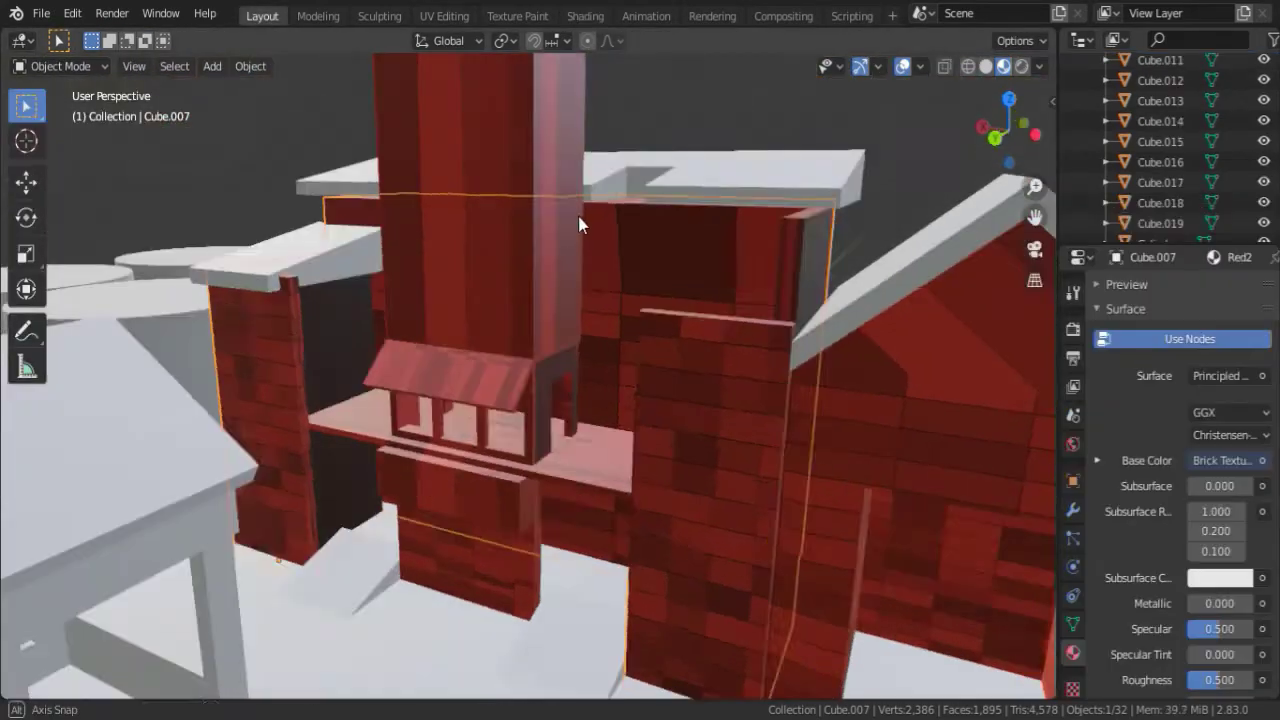
{"action": "left_click", "coordinate": [588, 478]}
{"action": "key", "text": "Tab"}
{"action": "scroll", "coordinate": [731, 472], "scroll_direction": "up", "scroll_amount": 4}
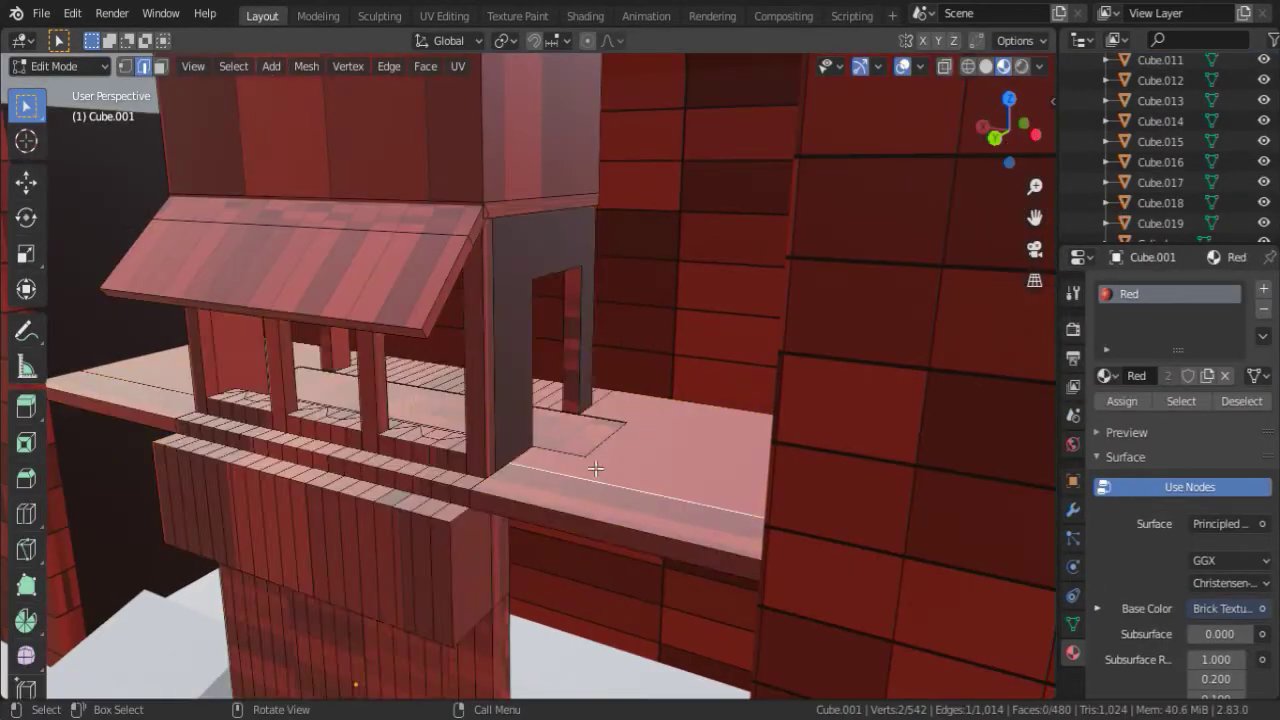
{"action": "key", "text": "l"}
{"action": "middle_click_drag", "start_coordinate": [600, 400], "coordinate": [720, 334]}
{"action": "left_click", "coordinate": [330, 355], "text": "alt"}
{"action": "key", "text": "ctrl+l"}
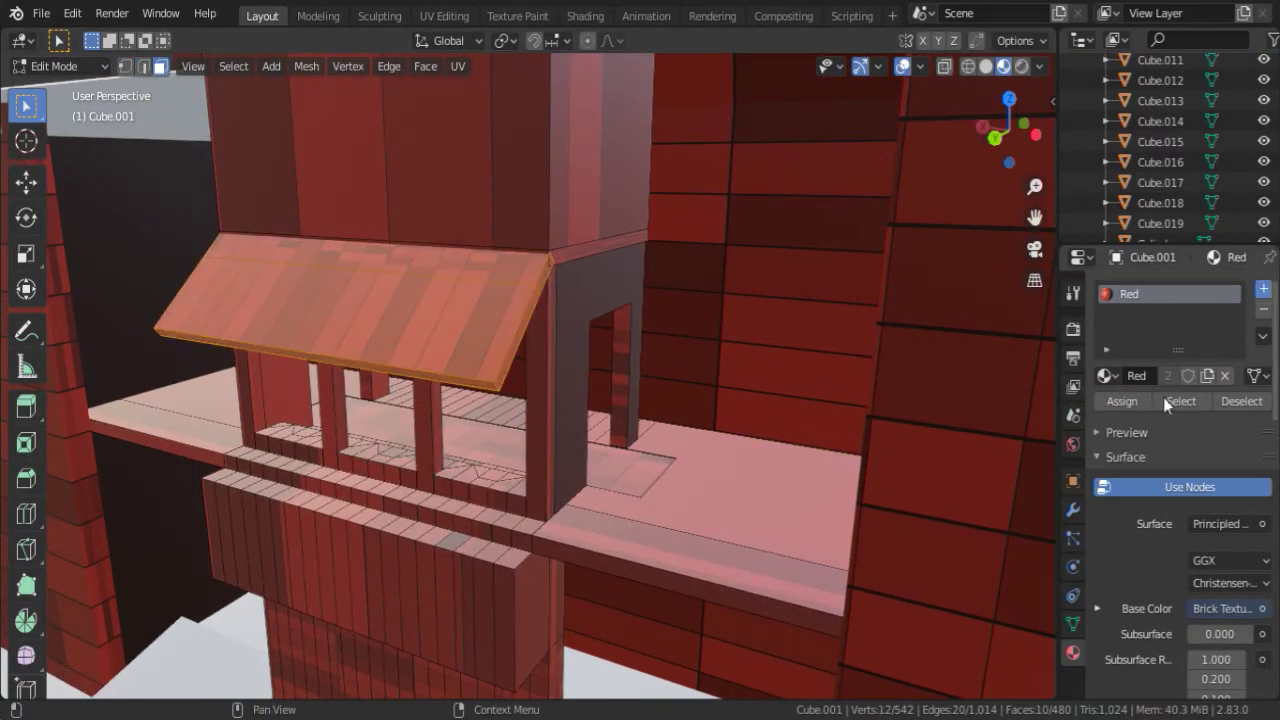
{"action": "left_click", "coordinate": [1263, 288]}
{"action": "left_click", "coordinate": [1104, 416]}
{"action": "left_click", "coordinate": [969, 488]}
{"action": "key", "text": "Tab"}
{"action": "key", "text": "Tab"}
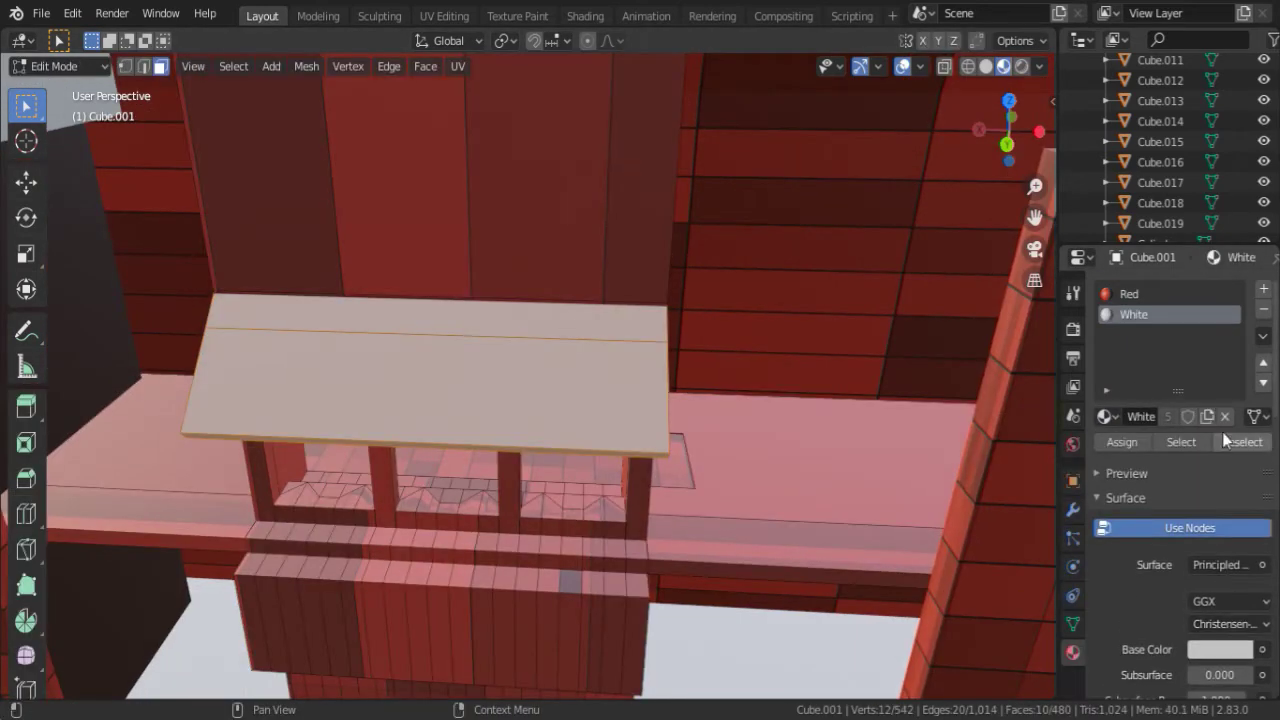
Reshape the roof Brick Texture into small aligned tiles: Row Height 0.650, Brick Width 0.200, no offset.
{"action": "left_click", "coordinate": [585, 16]}
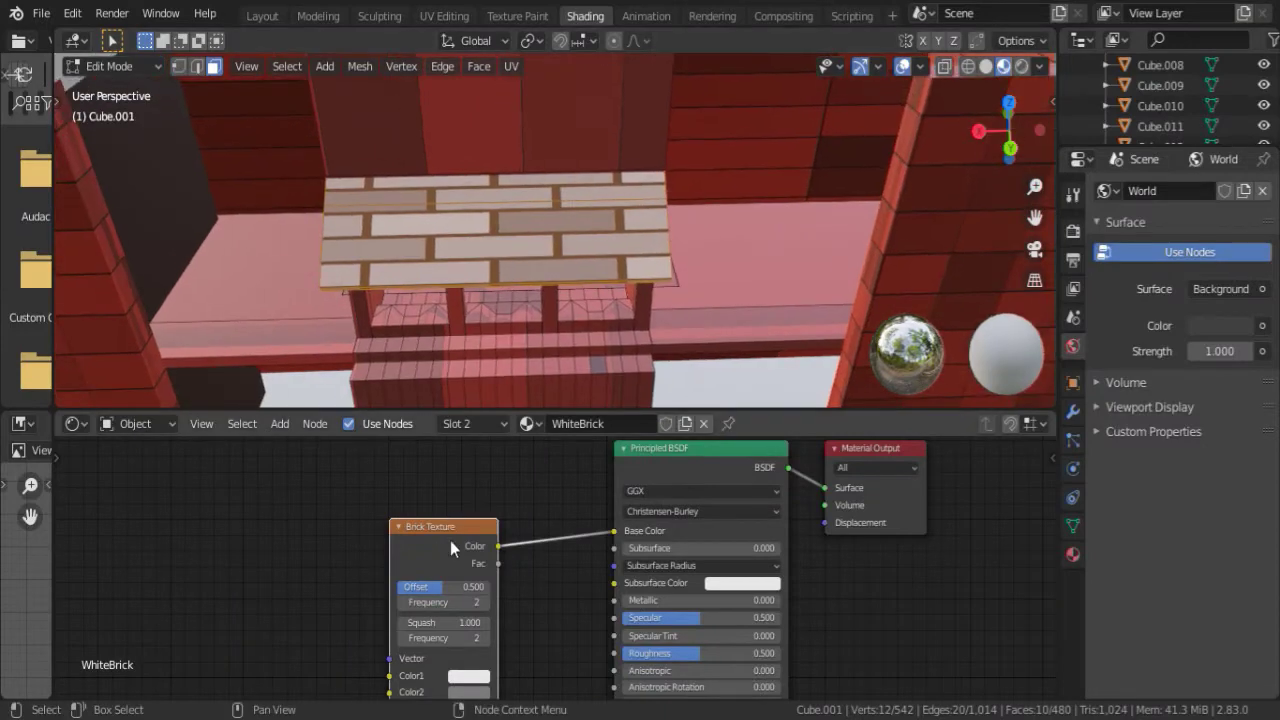
{"action": "middle_click_drag", "start_coordinate": [450, 540], "coordinate": [415, 408]}
{"action": "mouse_move", "coordinate": [410, 683]}
{"action": "left_mouse_down"}
{"action": "mouse_move", "coordinate": [380, 683]}
{"action": "mouse_move", "coordinate": [440, 683]}
{"action": "left_mouse_up"}
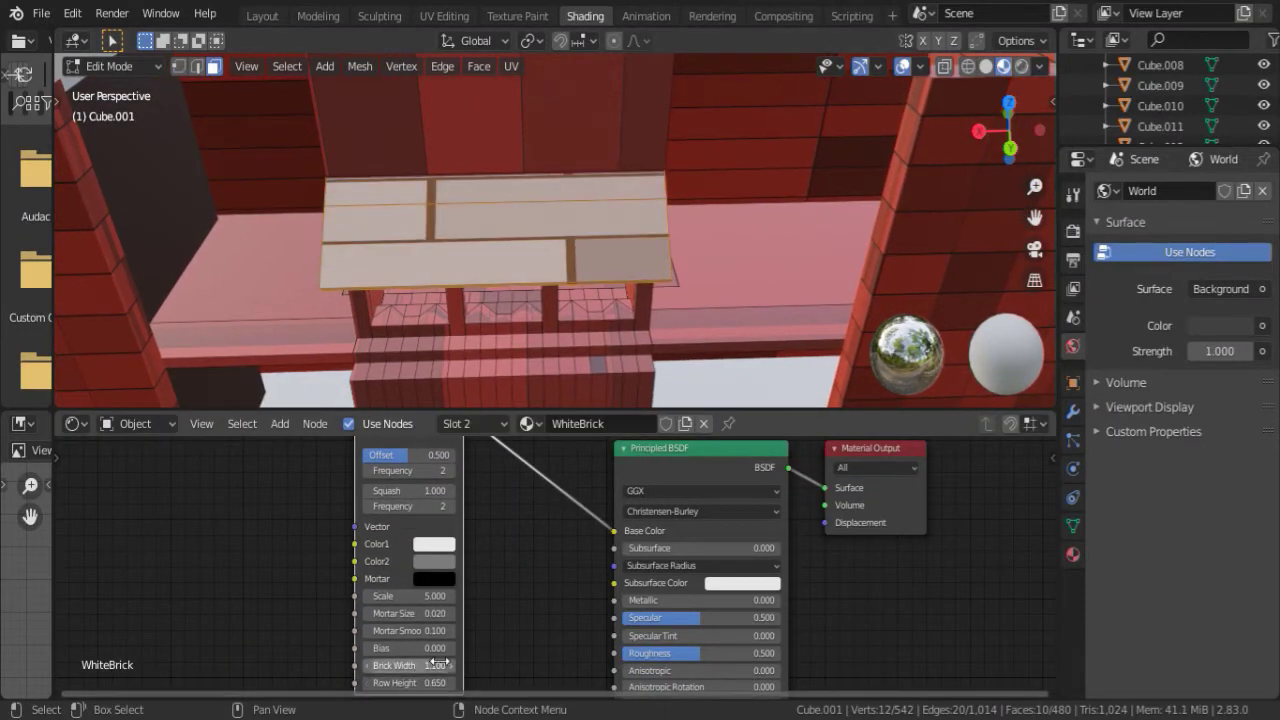
{"action": "middle_click_drag", "start_coordinate": [472, 570], "coordinate": [520, 534]}
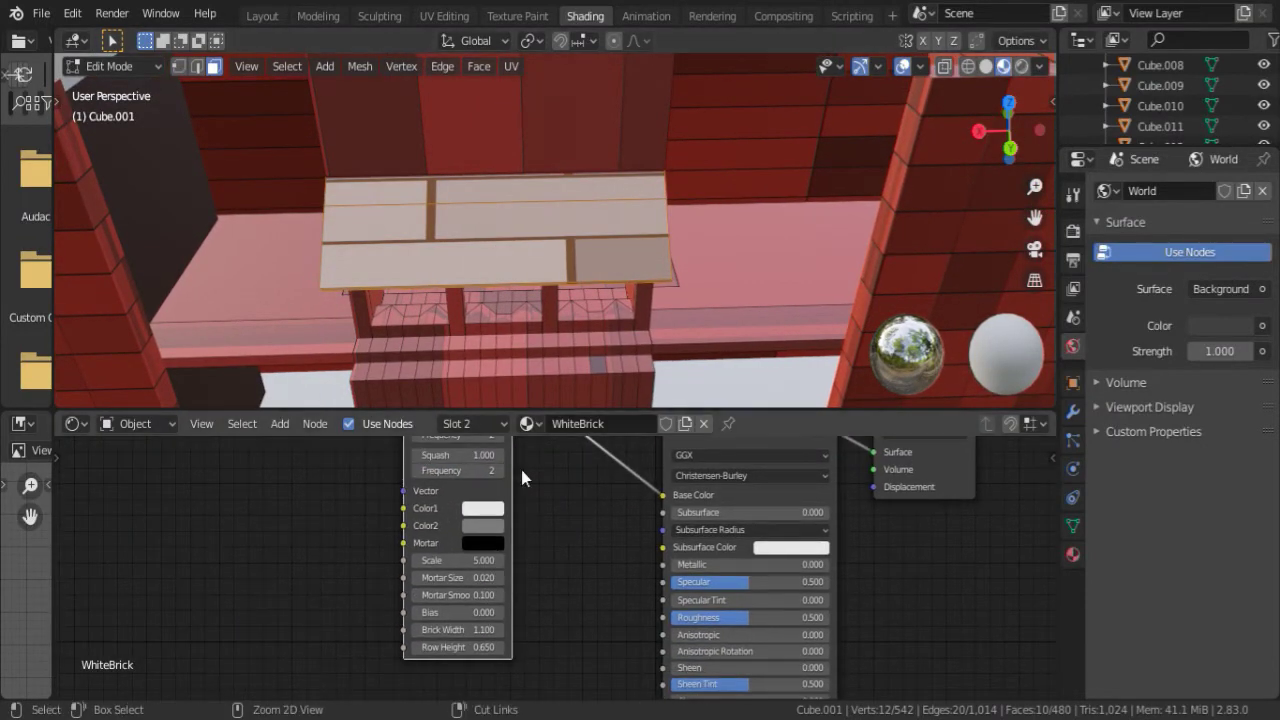
{"action": "left_click_drag", "start_coordinate": [480, 629], "coordinate": [430, 629]}
{"action": "middle_click_drag", "start_coordinate": [455, 437], "coordinate": [445, 487]}
{"action": "left_click_drag", "start_coordinate": [442, 479], "coordinate": [480, 479]}
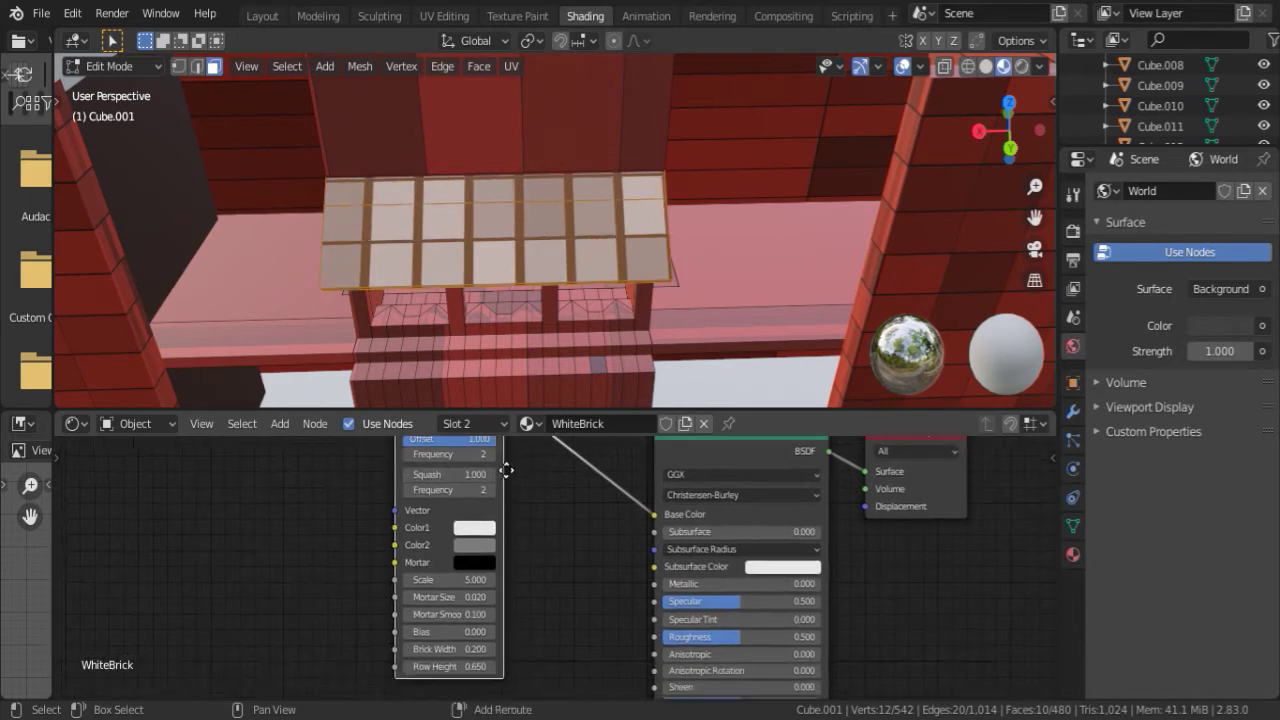
{"action": "middle_click_drag", "start_coordinate": [470, 602], "coordinate": [474, 540]}
{"action": "left_click_drag", "start_coordinate": [472, 576], "coordinate": [510, 576]}
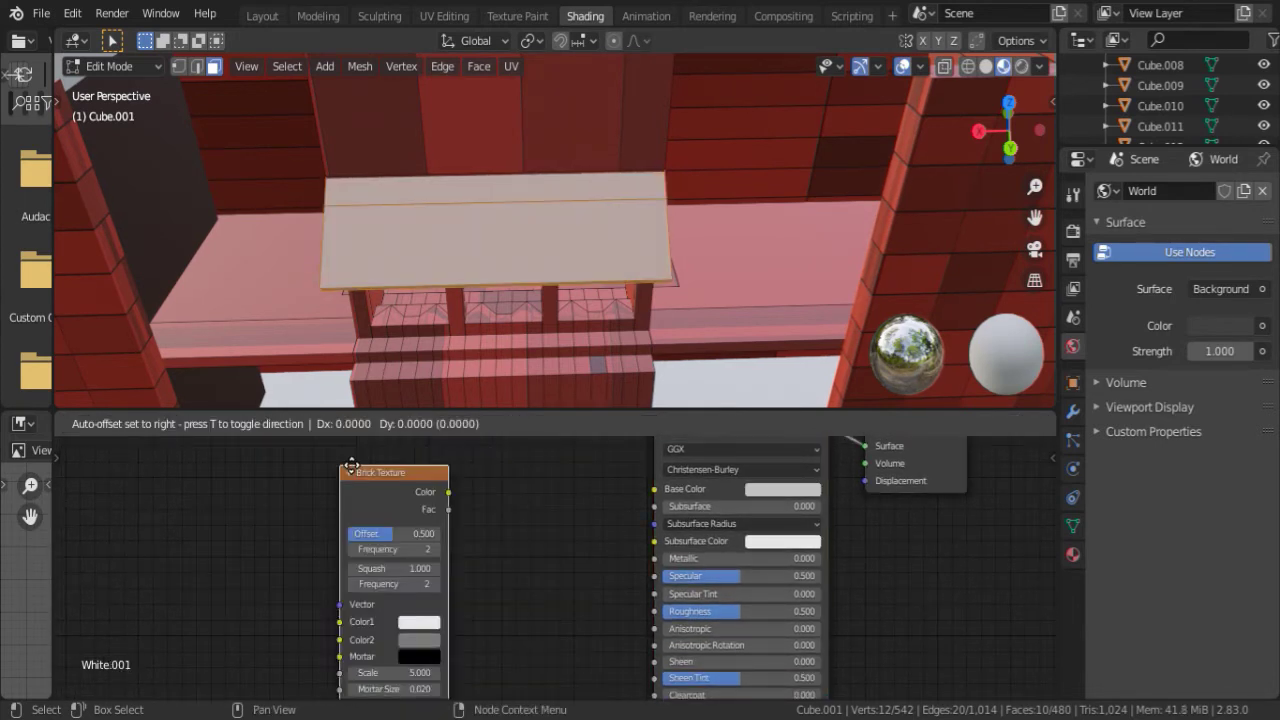
{"action": "left_click_drag", "start_coordinate": [432, 476], "coordinate": [480, 371]}
Refine the roof tile grid with black mortar, Mortar Size 0.001 and Row Height 0.250.
{"action": "left_click_drag", "start_coordinate": [440, 640], "coordinate": [457, 642]}
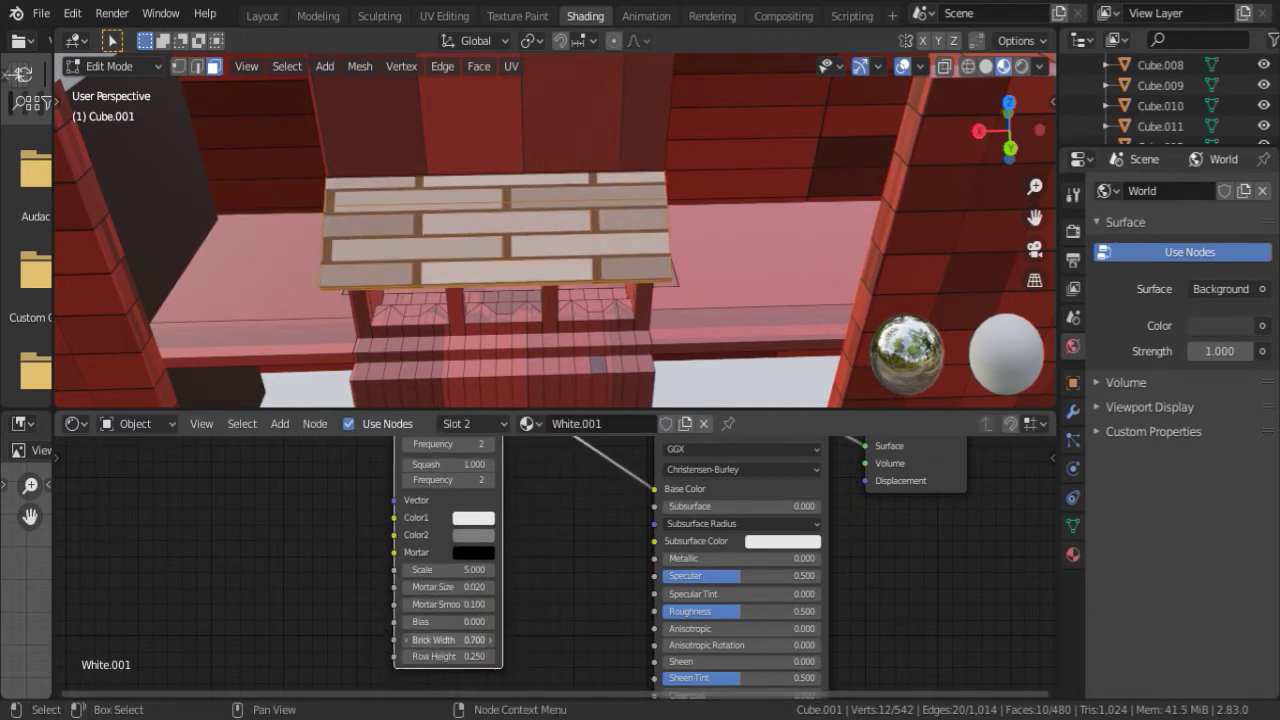
{"action": "middle_click_drag", "start_coordinate": [457, 642], "coordinate": [439, 615]}
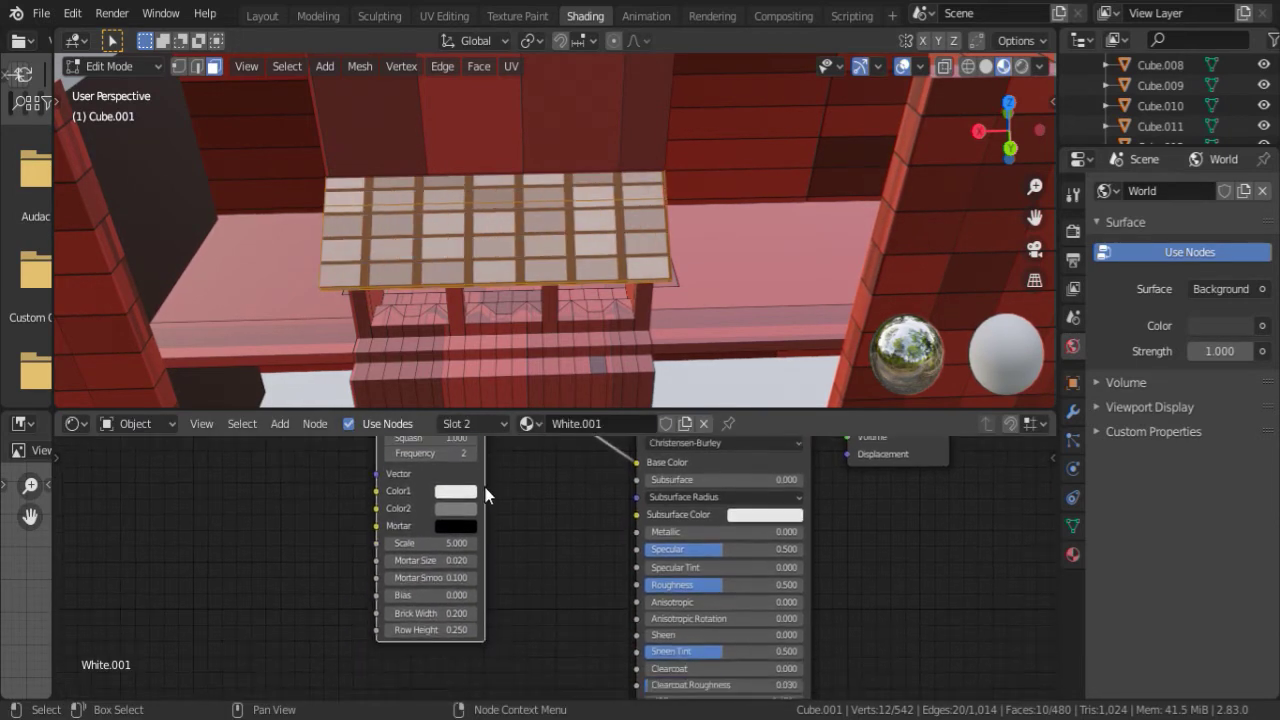
{"action": "left_click_drag", "start_coordinate": [434, 568], "coordinate": [460, 568]}
{"action": "type", "text": ".01"}
{"action": "key", "text": "Return"}
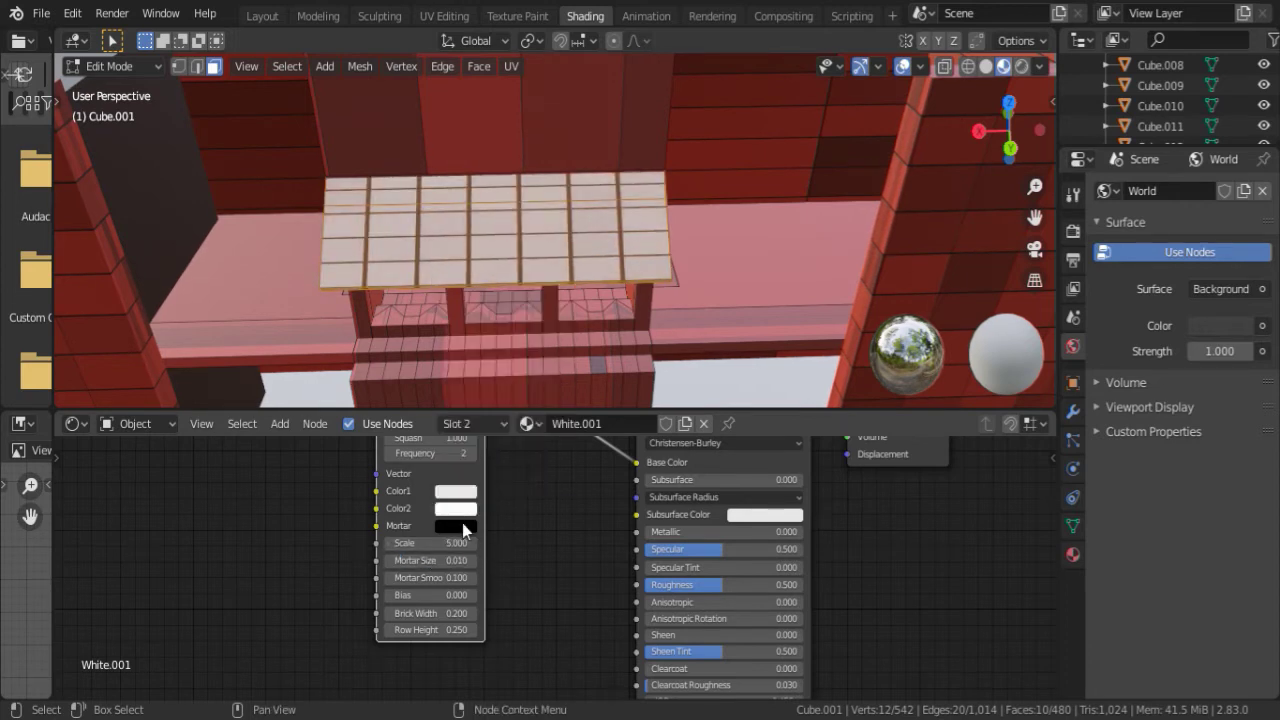
{"action": "left_click", "coordinate": [462, 523]}
{"action": "mouse_move", "coordinate": [559, 412]}
{"action": "left_mouse_down"}
{"action": "mouse_move", "coordinate": [553, 365]}
{"action": "mouse_move", "coordinate": [559, 414]}
{"action": "left_mouse_up"}
{"action": "left_click", "coordinate": [430, 560]}
{"action": "type", "text": ".001"}
{"action": "key", "text": "Return"}
{"action": "key", "text": "Return"}
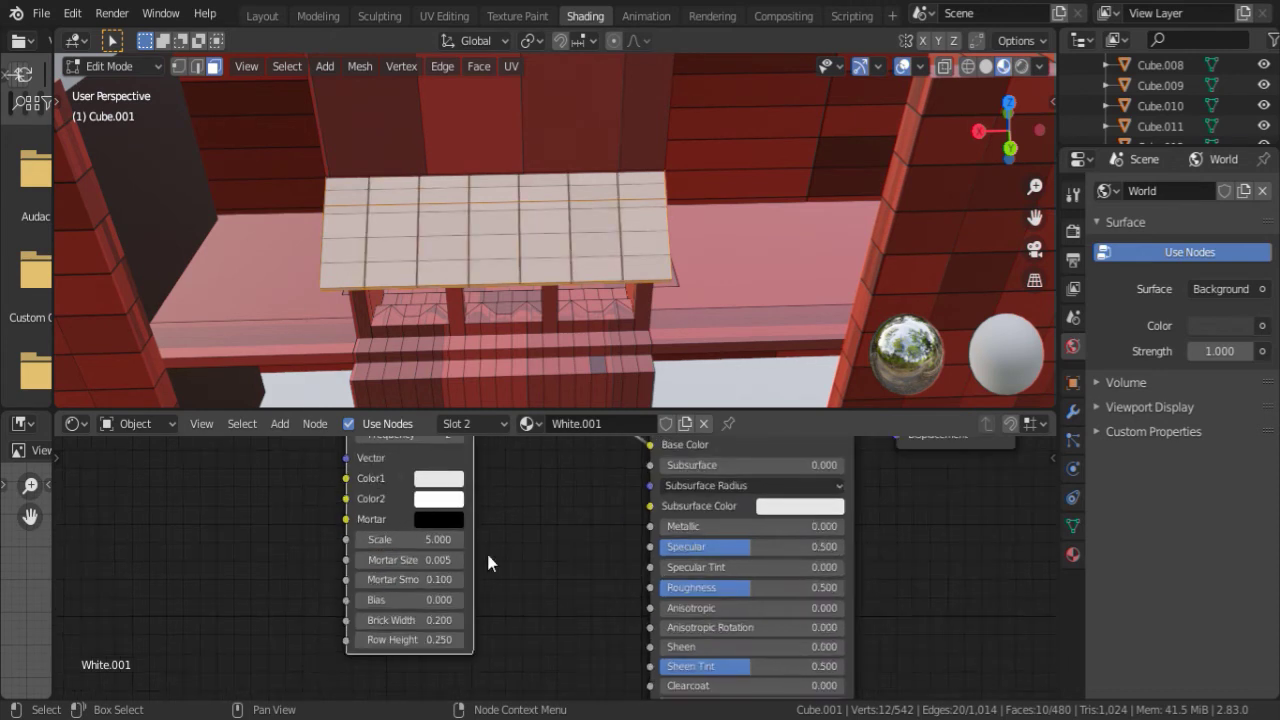
{"action": "scroll", "coordinate": [486, 550], "scroll_direction": "up", "scroll_amount": 1}
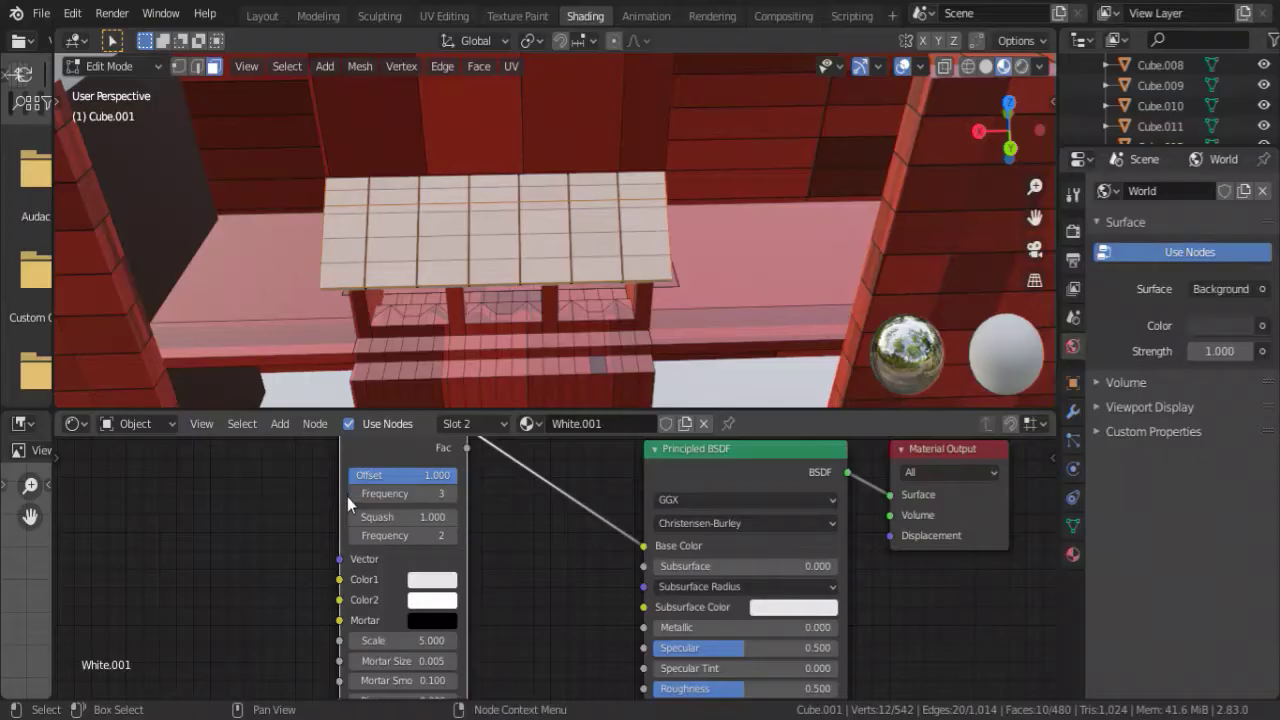
{"action": "middle_click_drag", "start_coordinate": [347, 496], "coordinate": [322, 361]}
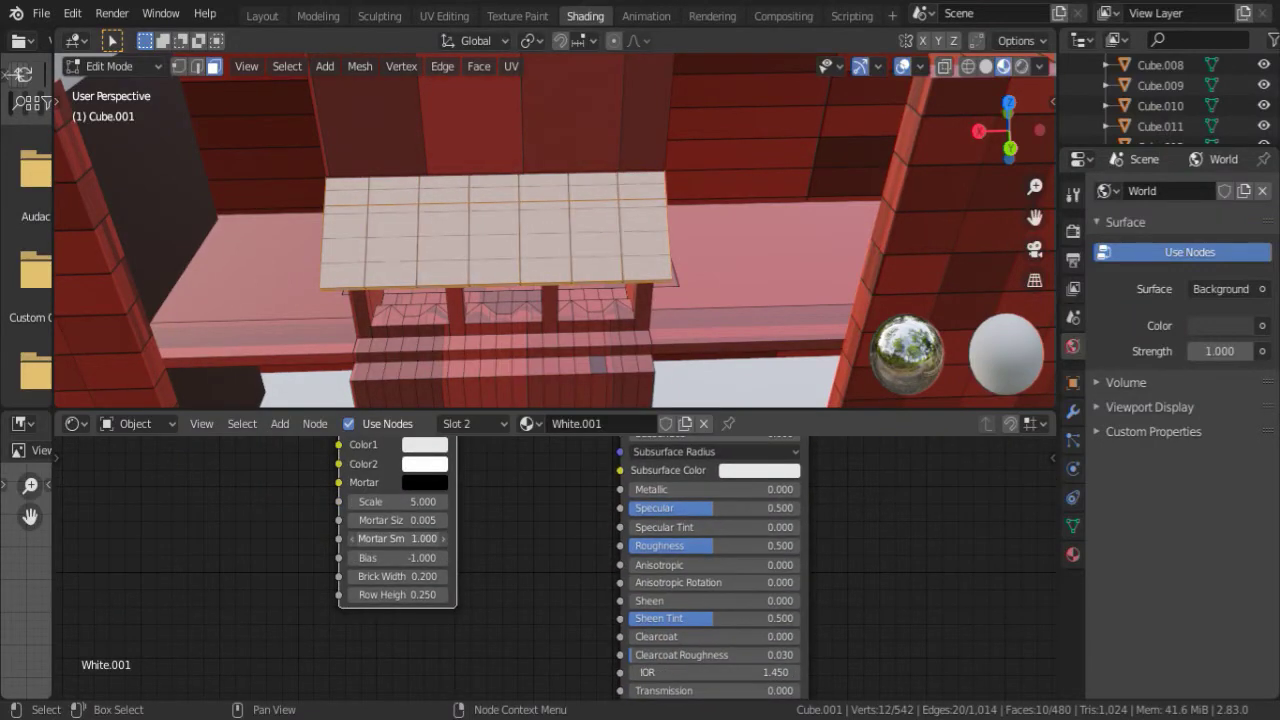
{"action": "left_click_drag", "start_coordinate": [420, 592], "coordinate": [426, 592]}
Give the gabled house roof the Red2 material and the upper slab Red.
{"action": "middle_click_drag", "start_coordinate": [420, 300], "coordinate": [383, 88]}
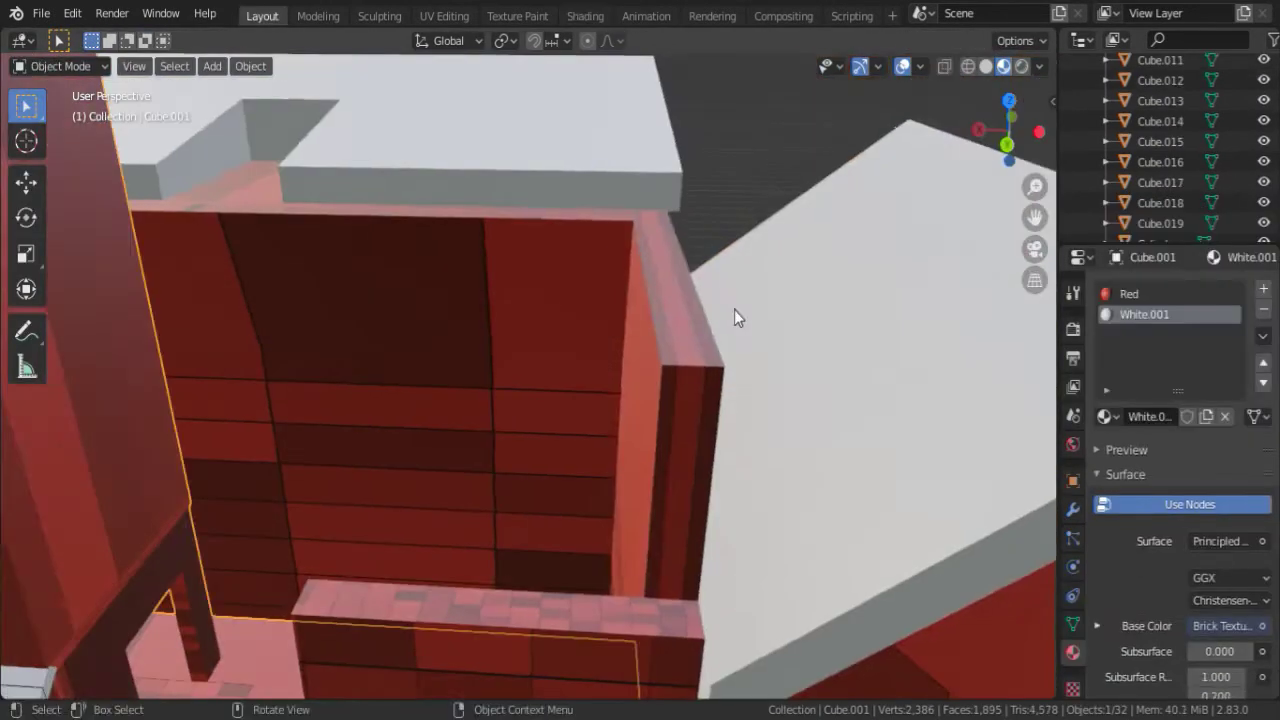
{"action": "left_click", "coordinate": [1105, 375]}
{"action": "left_click", "coordinate": [940, 428]}
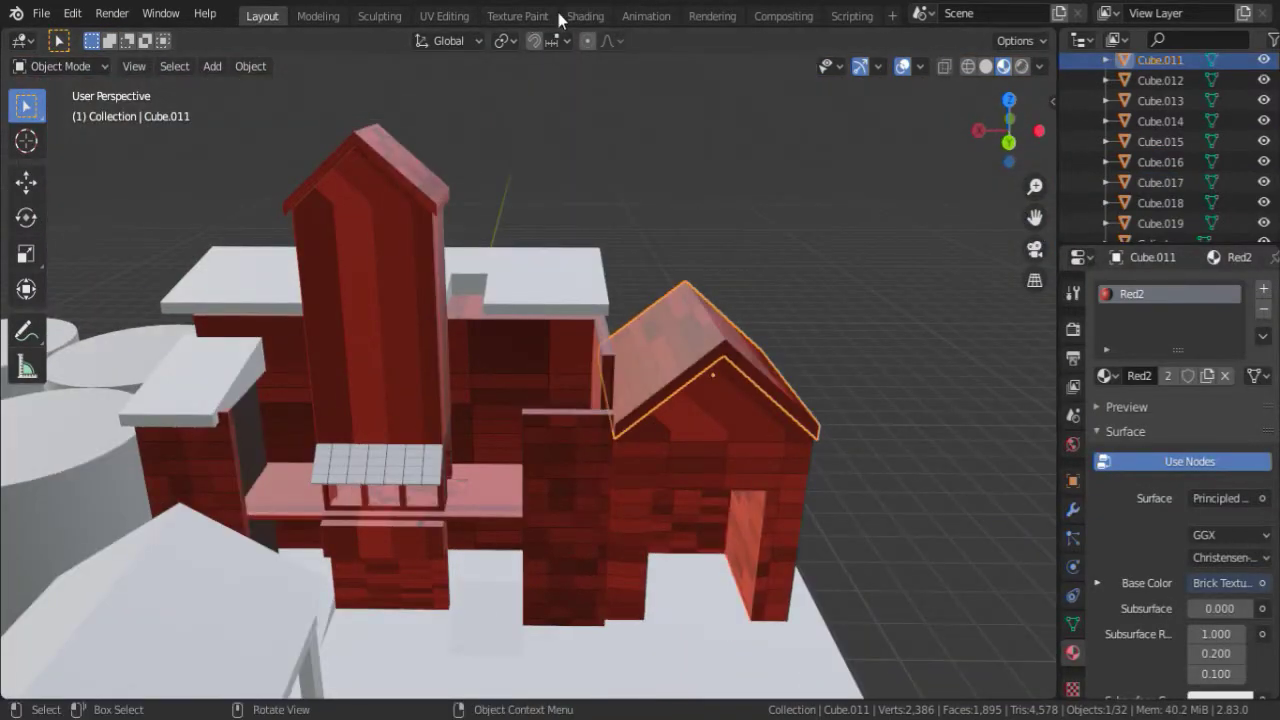
{"action": "left_click", "coordinate": [583, 16]}
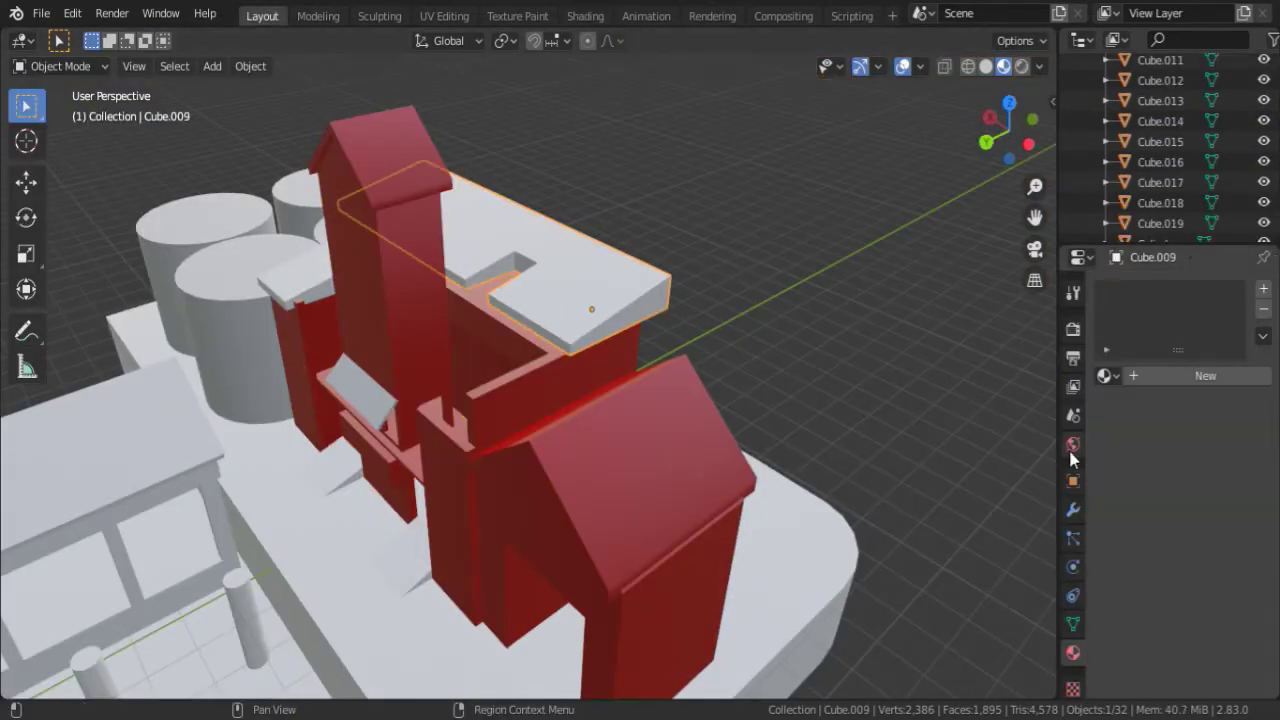
{"action": "left_click", "coordinate": [927, 407]}
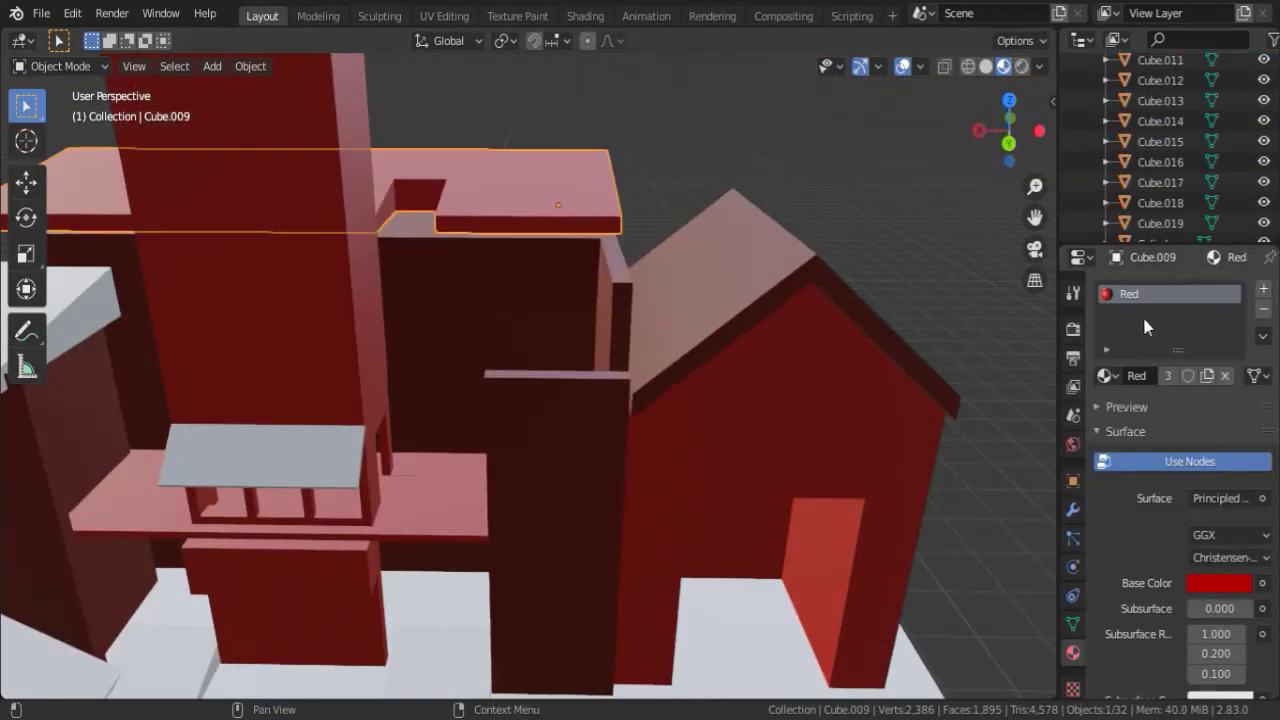
{"action": "left_click", "coordinate": [1105, 375]}
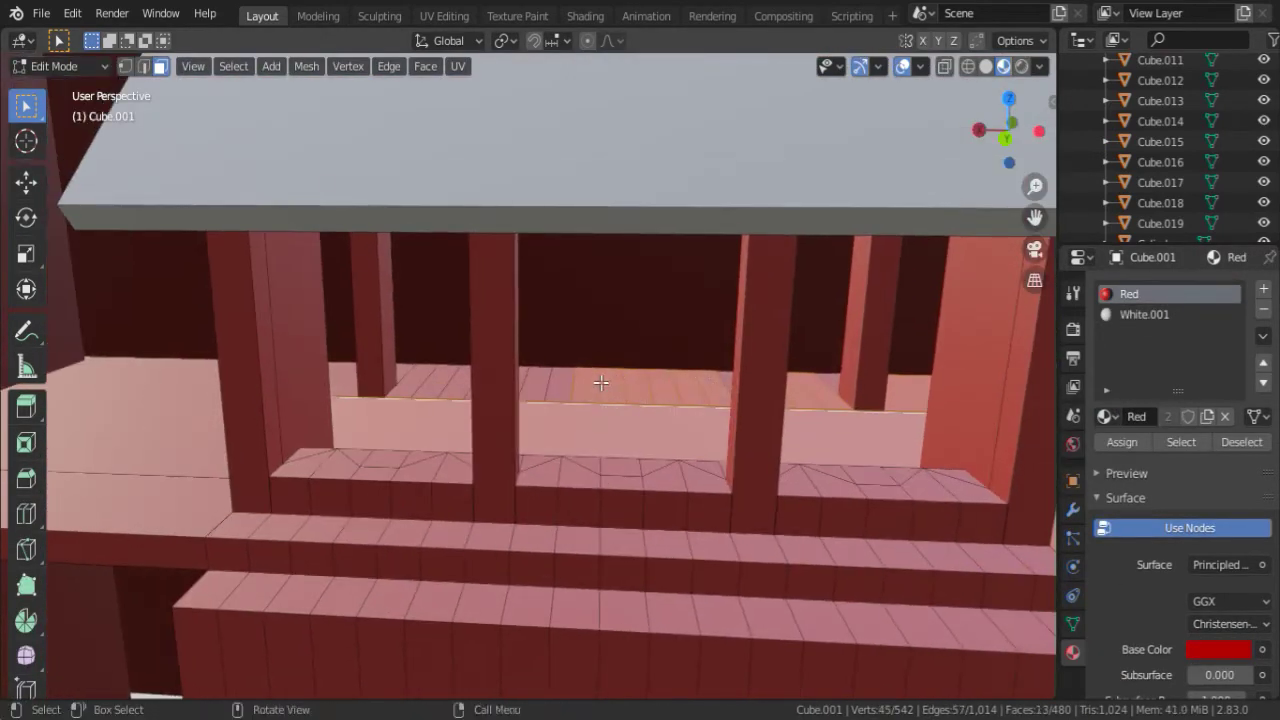
Circle-select the front ledge faces with C, leaving out the pillars and back faces.
{"action": "left_click", "coordinate": [510, 413], "text": "alt"}
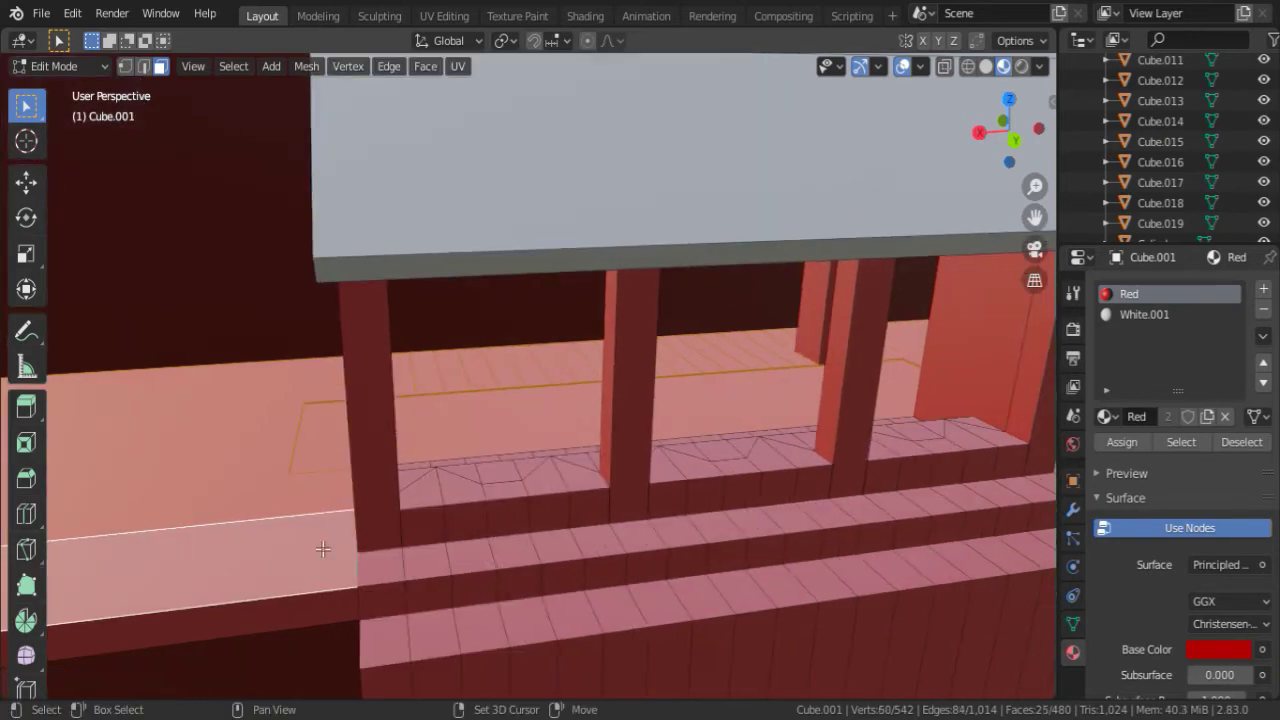
{"action": "left_click", "coordinate": [376, 567], "text": "alt+shift"}
{"action": "middle_click_drag", "start_coordinate": [376, 567], "coordinate": [529, 423]}
{"action": "key", "text": "c"}
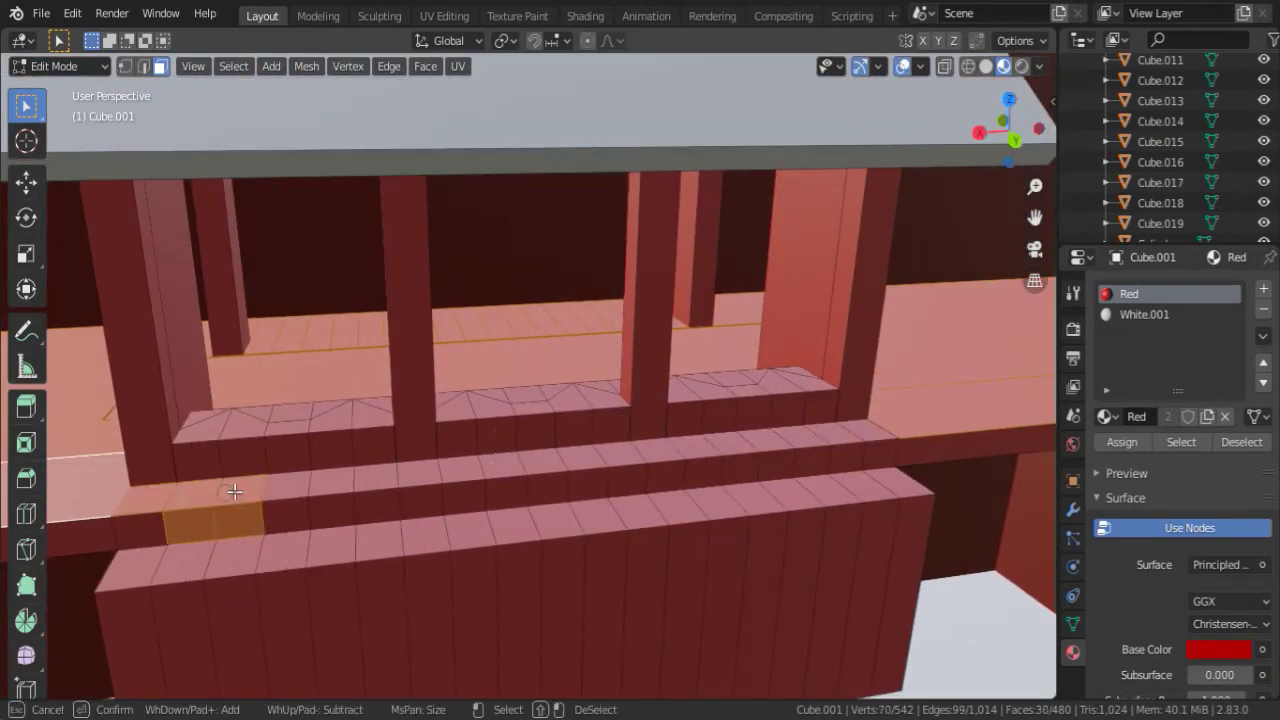
{"action": "left_click_drag", "start_coordinate": [234, 491], "coordinate": [791, 423]}
{"action": "middle_click_drag", "start_coordinate": [791, 423], "coordinate": [390, 441]}
{"action": "right_click", "coordinate": [390, 441]}
{"action": "mouse_move", "coordinate": [644, 428]}
{"action": "middle_mouse_down"}
{"action": "mouse_move", "coordinate": [791, 420]}
{"action": "mouse_move", "coordinate": [737, 474]}
{"action": "middle_mouse_up"}
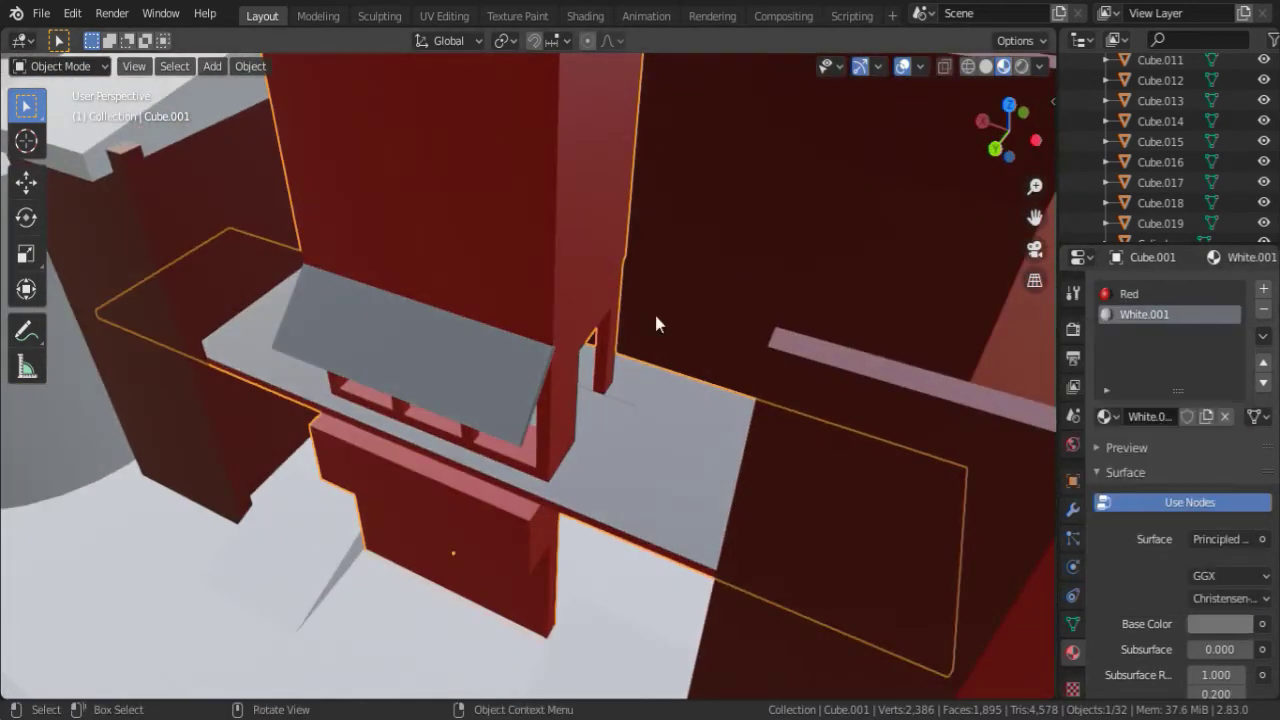
{"action": "mouse_move", "coordinate": [654, 311]}
{"action": "middle_mouse_down"}
{"action": "mouse_move", "coordinate": [618, 243]}
{"action": "mouse_move", "coordinate": [622, 354]}
{"action": "middle_mouse_up"}
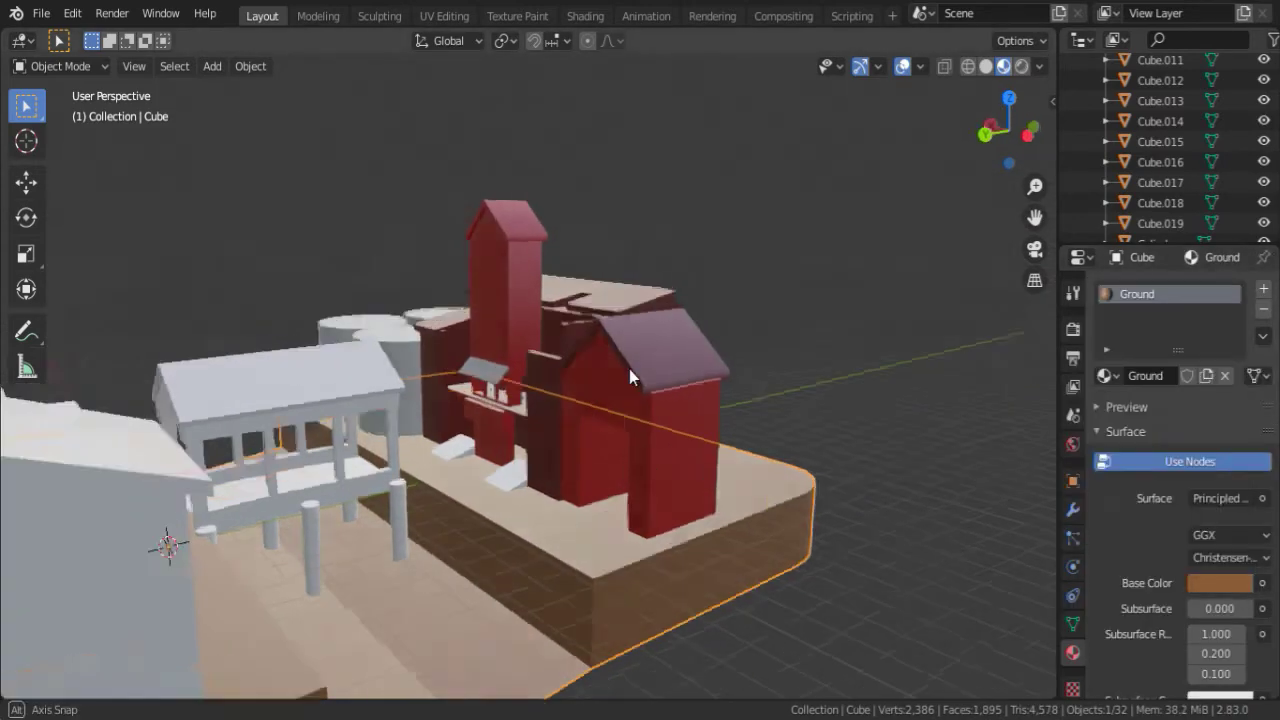
Brighten the Ground material's base colour so the platform turns tan.
{"action": "mouse_move", "coordinate": [629, 369]}
{"action": "middle_mouse_down"}
{"action": "mouse_move", "coordinate": [823, 408]}
{"action": "mouse_move", "coordinate": [697, 412]}
{"action": "middle_mouse_up"}
{"action": "left_click", "coordinate": [1219, 583]}
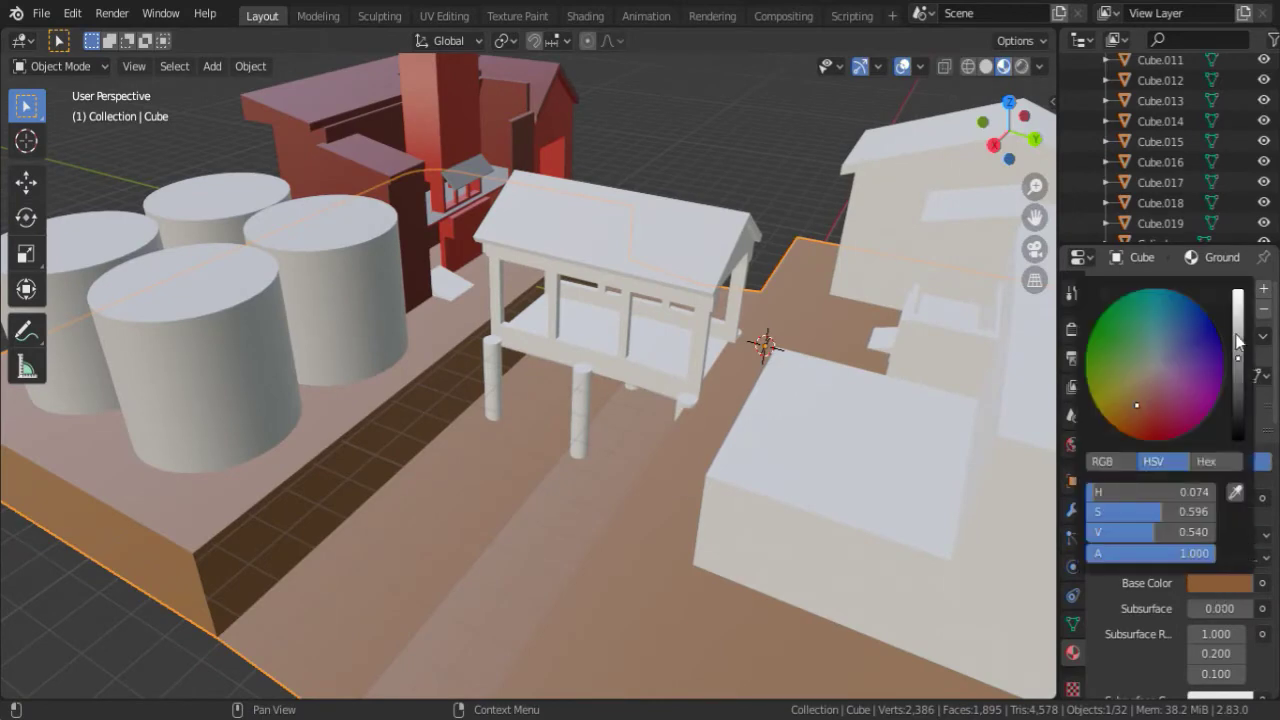
{"action": "mouse_move", "coordinate": [700, 300]}
{"action": "middle_mouse_down"}
{"action": "mouse_move", "coordinate": [527, 324]}
{"action": "mouse_move", "coordinate": [552, 222]}
{"action": "middle_mouse_up"}
Knife-cut a door-frame outline into the red house's front wall in Edit Mode.
{"action": "left_click", "coordinate": [568, 302]}
{"action": "key", "text": "Tab"}
{"action": "scroll", "coordinate": [494, 315], "scroll_direction": "up", "scroll_amount": 4}
{"action": "key", "text": "ctrl+r"}
{"action": "key", "text": "k"}
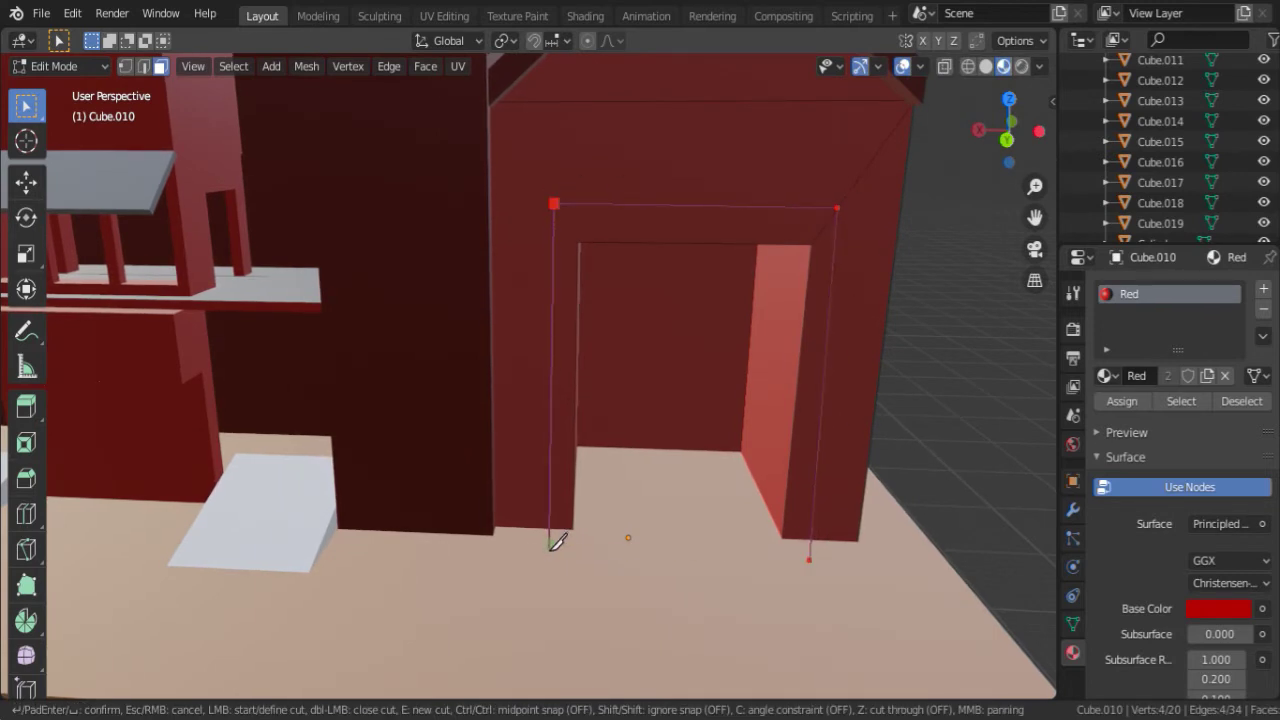
{"action": "key", "text": "Return"}
{"action": "middle_click_drag", "start_coordinate": [557, 538], "coordinate": [608, 257]}
Assign the White material to the new door-frame face through a new slot.
{"action": "left_click", "coordinate": [791, 360]}
{"action": "left_click", "coordinate": [1263, 288]}
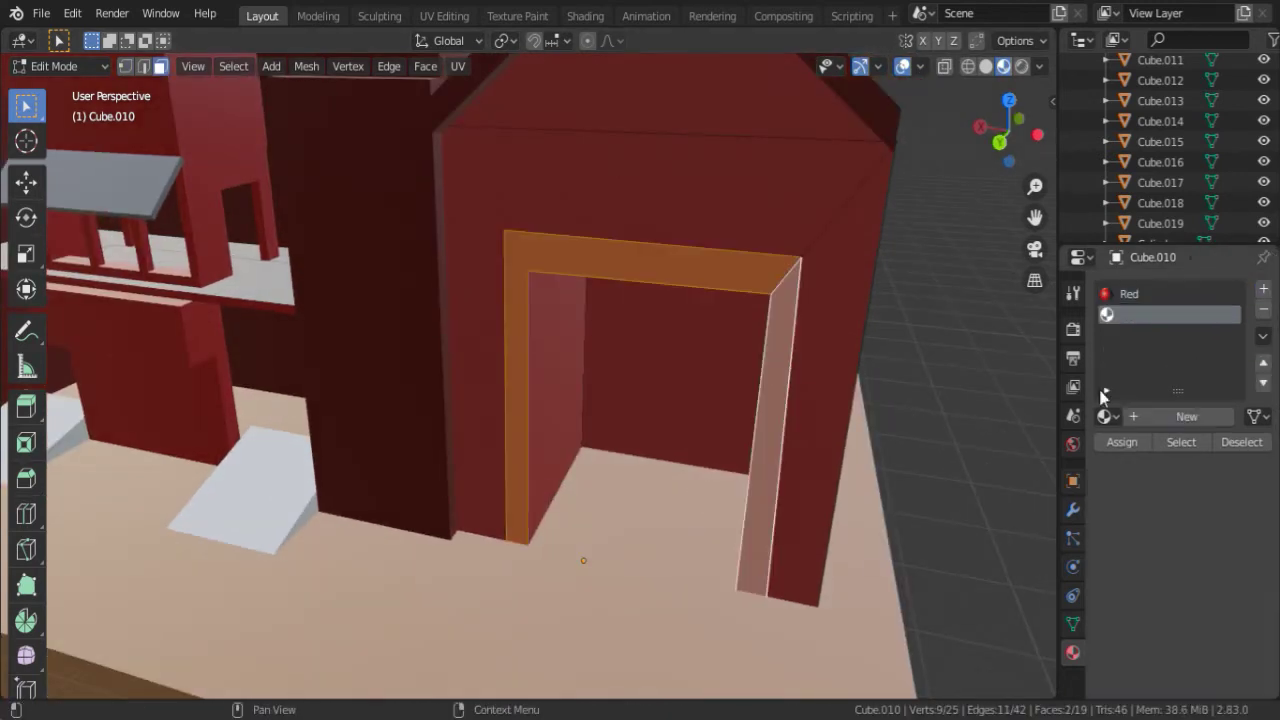
{"action": "left_click", "coordinate": [1105, 416]}
{"action": "left_click", "coordinate": [931, 505]}
{"action": "left_click", "coordinate": [1122, 441]}
Check the white doorway frame, toggling Edit Mode and orbiting around it.
{"action": "key", "text": "Tab"}
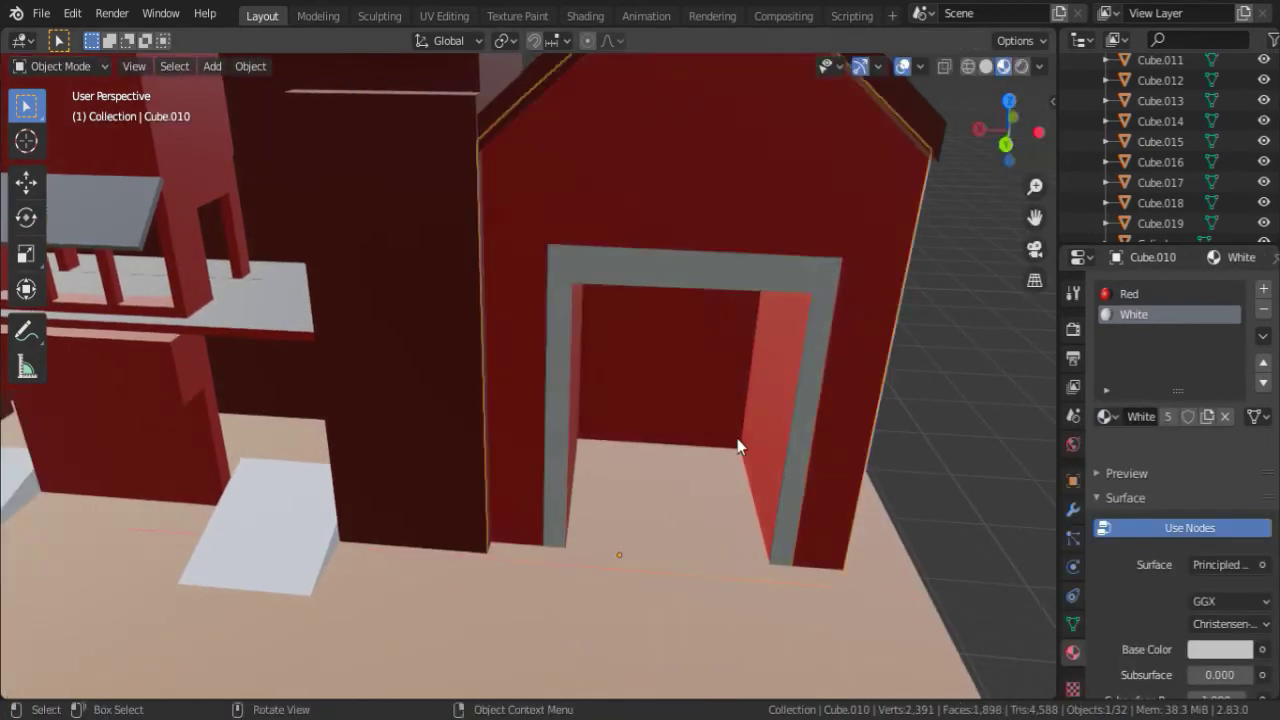
{"action": "key", "text": "Tab"}
{"action": "mouse_move", "coordinate": [737, 443]}
{"action": "middle_mouse_down"}
{"action": "mouse_move", "coordinate": [645, 358]}
{"action": "mouse_move", "coordinate": [620, 313]}
{"action": "mouse_move", "coordinate": [843, 194]}
{"action": "middle_mouse_up"}
{"action": "key", "text": "Tab"}
{"action": "key", "text": "Tab"}
{"action": "key", "text": "Tab"}
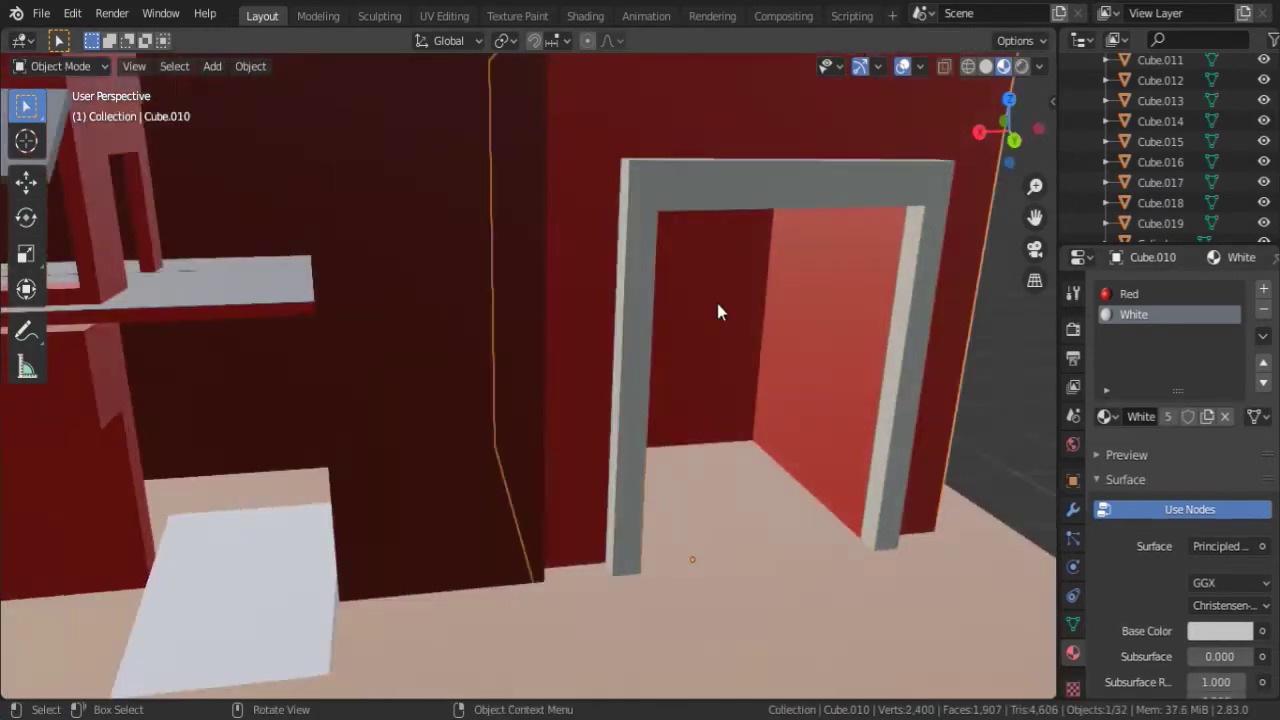
{"action": "scroll", "coordinate": [717, 303], "scroll_direction": "down", "scroll_amount": 3}
{"action": "scroll", "coordinate": [686, 366], "scroll_direction": "up", "scroll_amount": 5}
Inspect the red wall under the tower windows and the ground base mesh.
{"action": "mouse_move", "coordinate": [849, 366]}
{"action": "middle_mouse_down"}
{"action": "mouse_move", "coordinate": [670, 342]}
{"action": "mouse_move", "coordinate": [587, 367]}
{"action": "middle_mouse_up"}
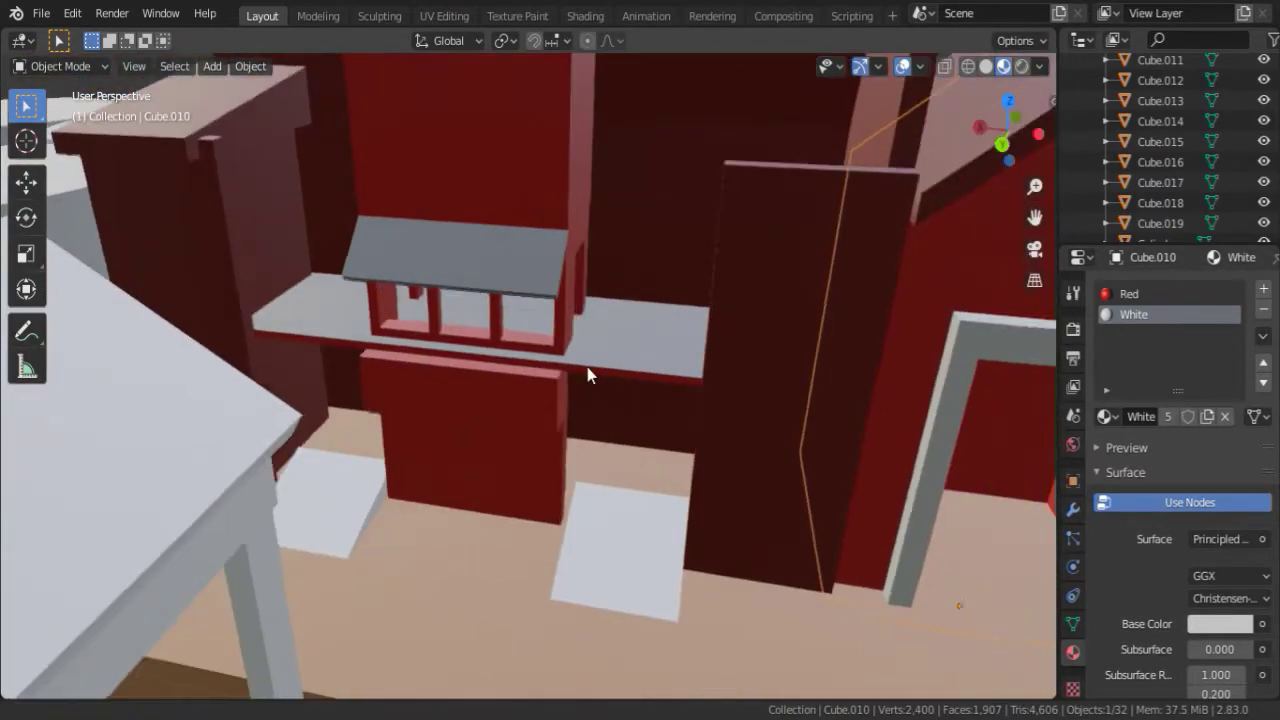
{"action": "scroll", "coordinate": [705, 420], "scroll_direction": "up", "scroll_amount": 2}
{"action": "left_click", "coordinate": [705, 420]}
{"action": "middle_click_drag", "start_coordinate": [705, 420], "coordinate": [457, 403]}
{"action": "scroll", "coordinate": [526, 406], "scroll_direction": "up", "scroll_amount": 3}
{"action": "scroll", "coordinate": [460, 430], "scroll_direction": "down", "scroll_amount": 3}
{"action": "left_click", "coordinate": [391, 450]}
{"action": "key", "text": "Tab"}
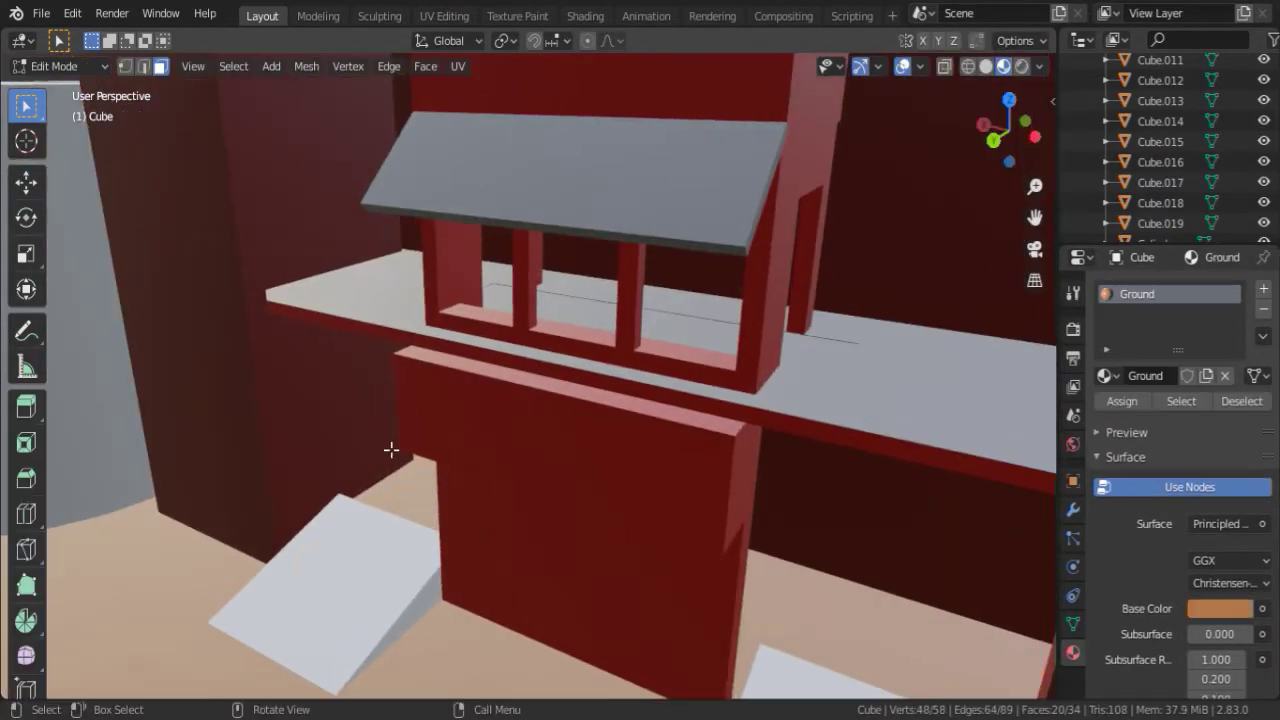
{"action": "key", "text": "Tab"}
Extrude geometry on the red wall below the windows and move it into place.
{"action": "left_click", "coordinate": [264, 472]}
{"action": "key", "text": "Tab"}
{"action": "middle_click_drag", "start_coordinate": [266, 586], "coordinate": [400, 450]}
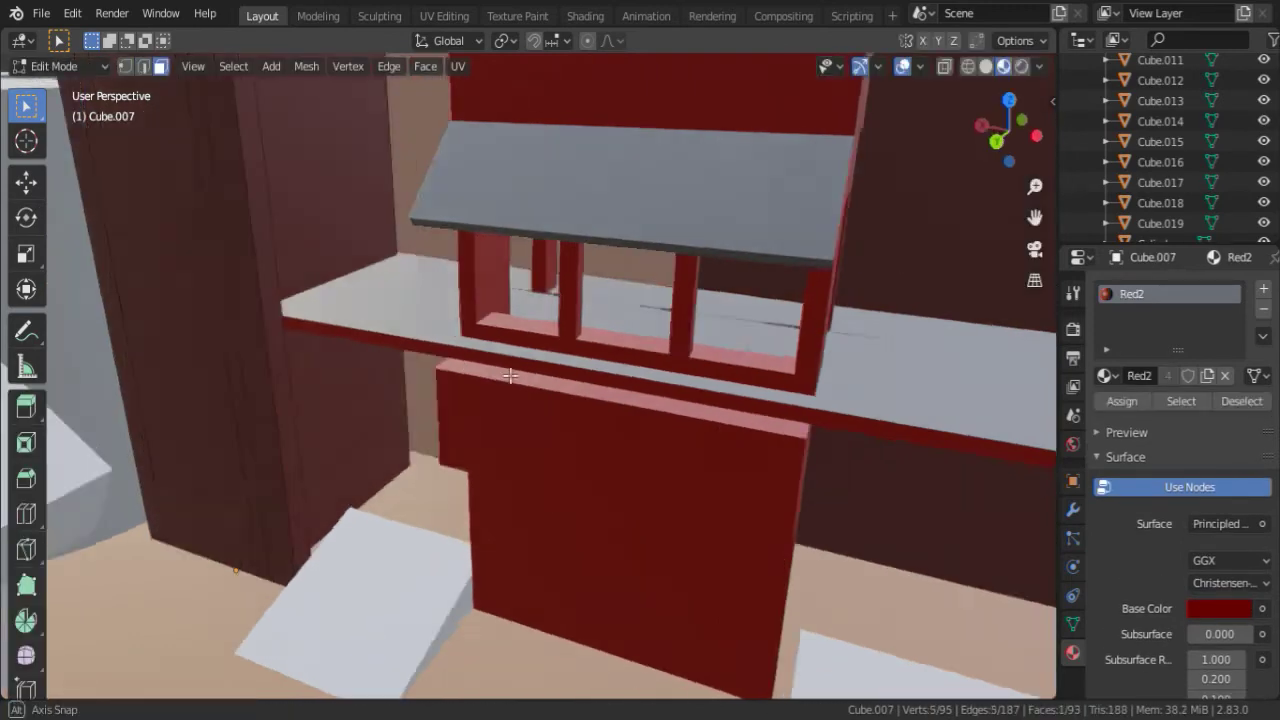
{"action": "key", "text": "e"}
{"action": "right_click", "coordinate": [1010, 473]}
{"action": "middle_click_drag", "start_coordinate": [1010, 473], "coordinate": [514, 443]}
{"action": "key", "text": "g"}
{"action": "left_click", "coordinate": [567, 453]}
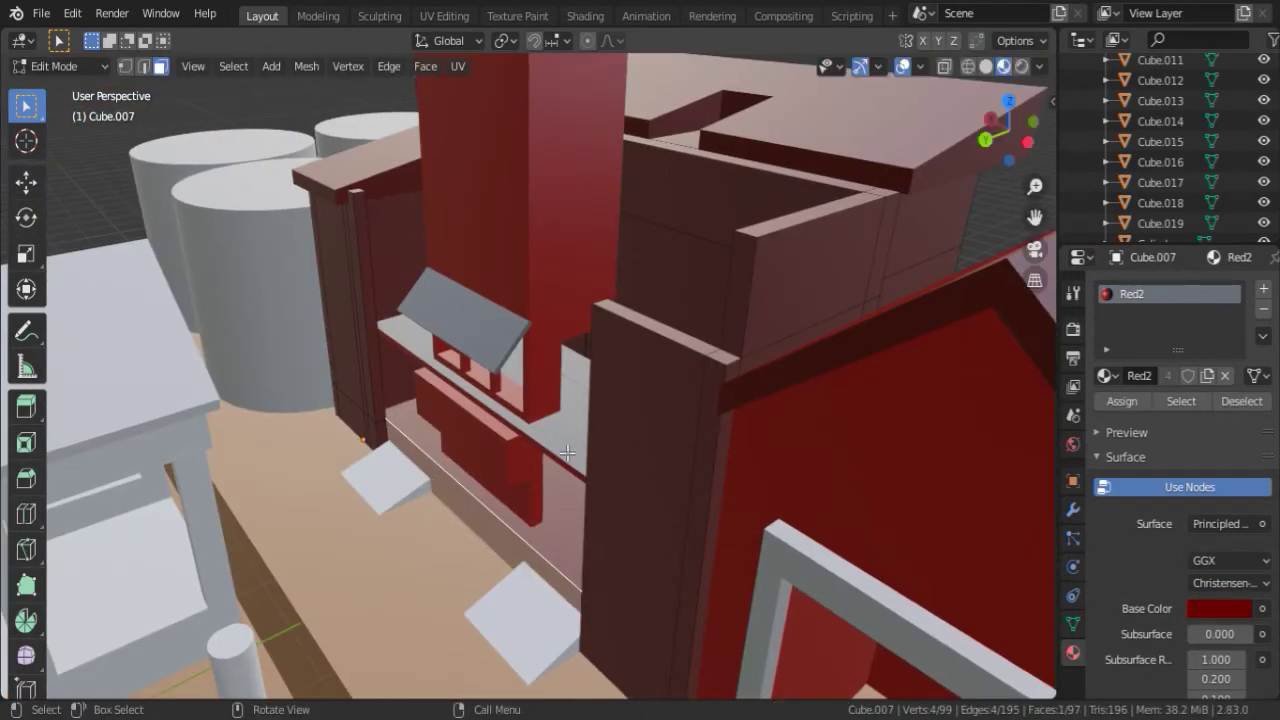
Review the edited red wall and ground base, ending with the red wall block selected.
{"action": "scroll", "coordinate": [368, 232], "scroll_direction": "up", "scroll_amount": 3}
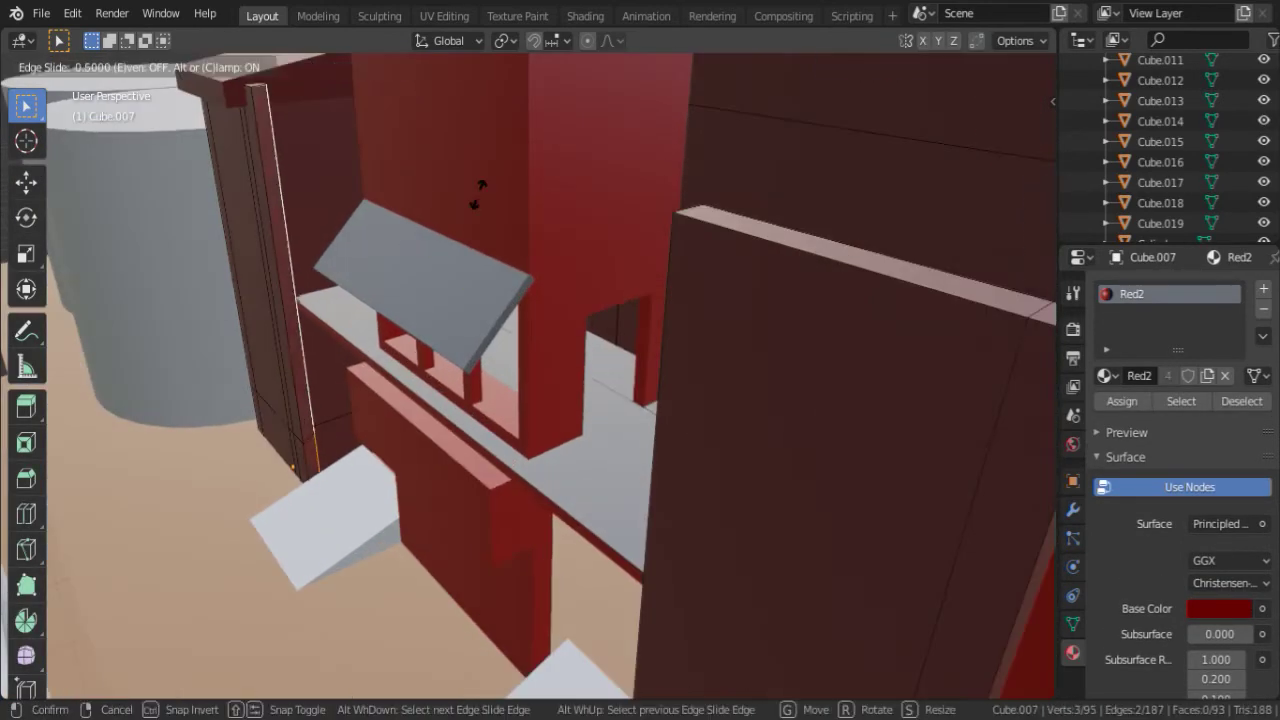
{"action": "mouse_move", "coordinate": [368, 232]}
{"action": "middle_mouse_down"}
{"action": "mouse_move", "coordinate": [406, 249]}
{"action": "mouse_move", "coordinate": [336, 237]}
{"action": "middle_mouse_up"}
{"action": "mouse_move", "coordinate": [375, 470]}
{"action": "middle_mouse_down"}
{"action": "mouse_move", "coordinate": [600, 420]}
{"action": "mouse_move", "coordinate": [877, 390]}
{"action": "middle_mouse_up"}
{"action": "key", "text": "Tab"}
{"action": "left_click", "coordinate": [877, 390]}
{"action": "key", "text": "Tab"}
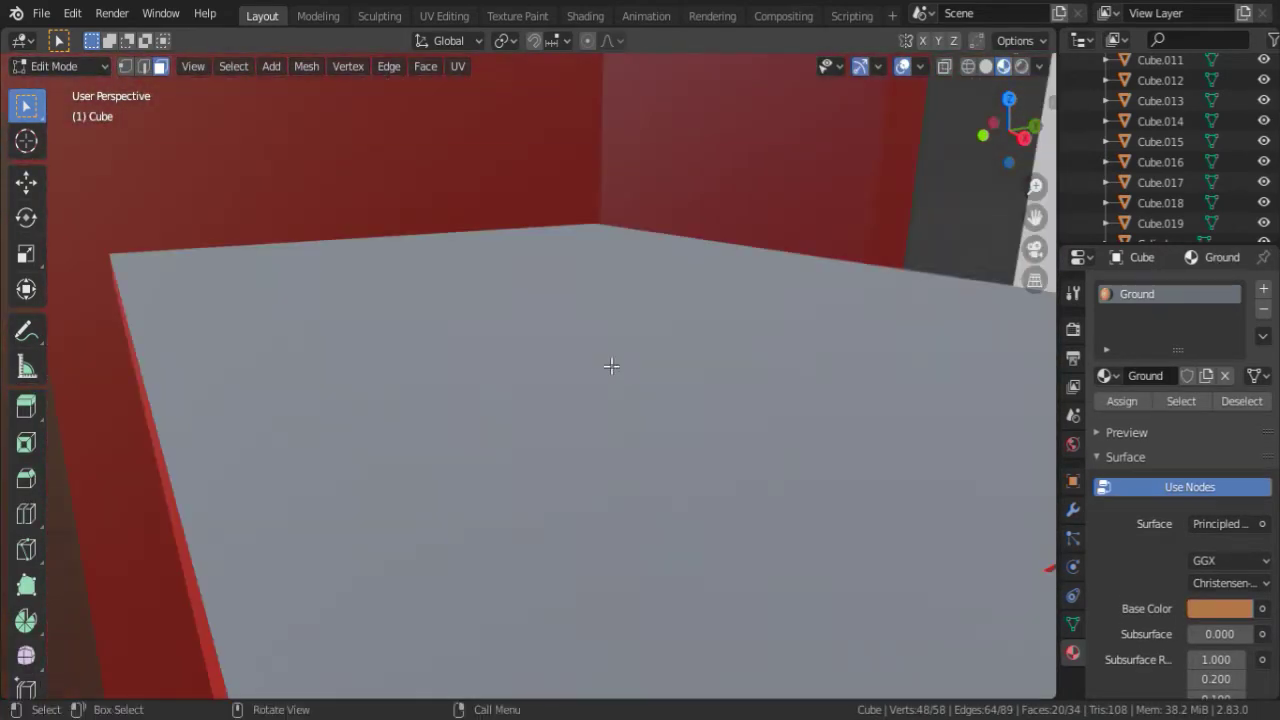
{"action": "middle_click_drag", "start_coordinate": [637, 477], "coordinate": [519, 294]}
{"action": "key", "text": "Tab"}
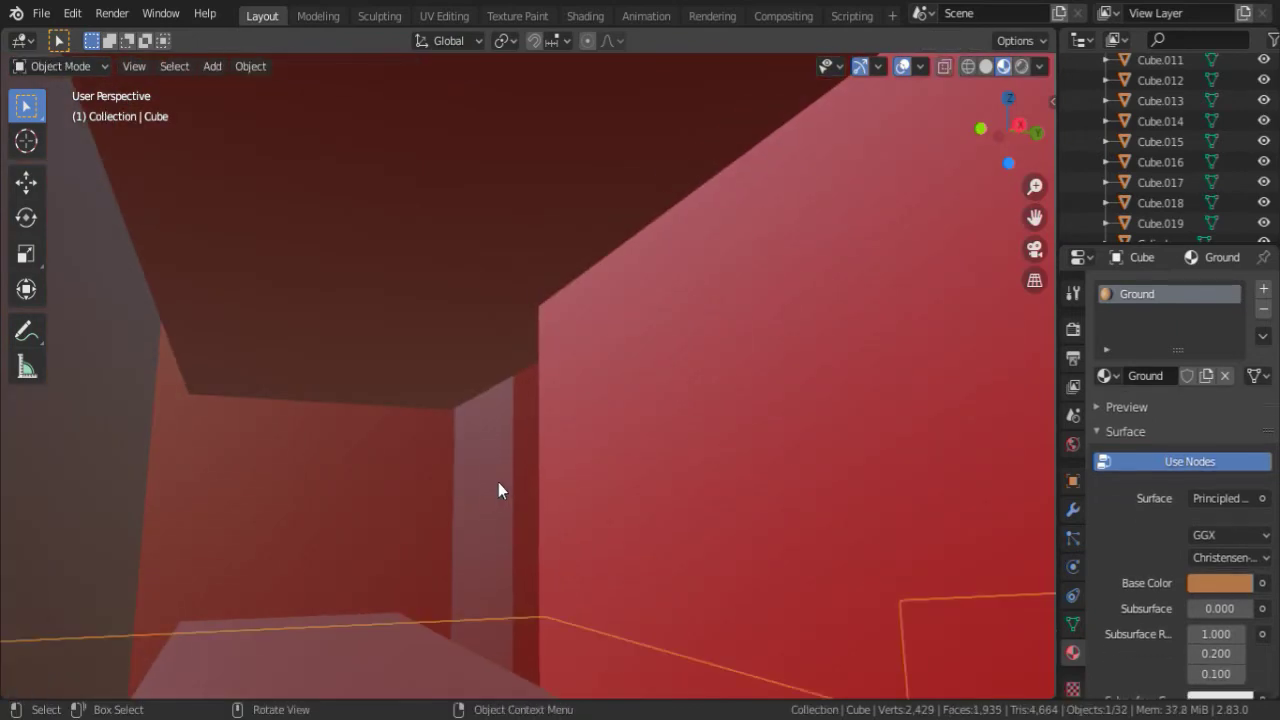
{"action": "left_click", "coordinate": [498, 482]}
{"action": "key", "text": "Tab"}
{"action": "key", "text": "Tab"}
{"action": "scroll", "coordinate": [591, 297], "scroll_direction": "down", "scroll_amount": 6}
Deselect everything and save the file.
{"action": "key", "text": "alt+a"}
{"action": "scroll", "coordinate": [591, 297], "scroll_direction": "up", "scroll_amount": 4}
{"action": "key", "text": "ctrl+s"}
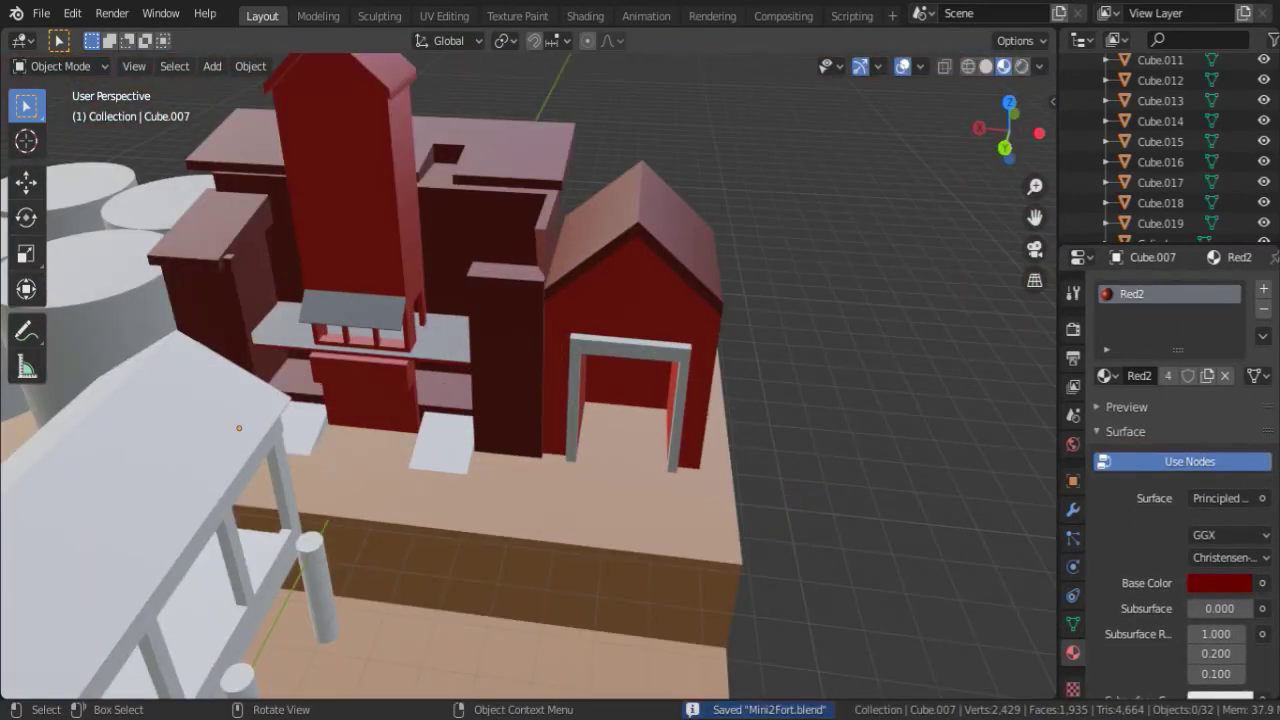
Create an orange-brown Brown material for both step blocks and save.
{"action": "left_click", "coordinate": [300, 428]}
{"action": "left_click", "coordinate": [443, 445], "text": "shift"}
{"action": "left_click", "coordinate": [1190, 375]}
{"action": "double_click", "coordinate": [1147, 375]}
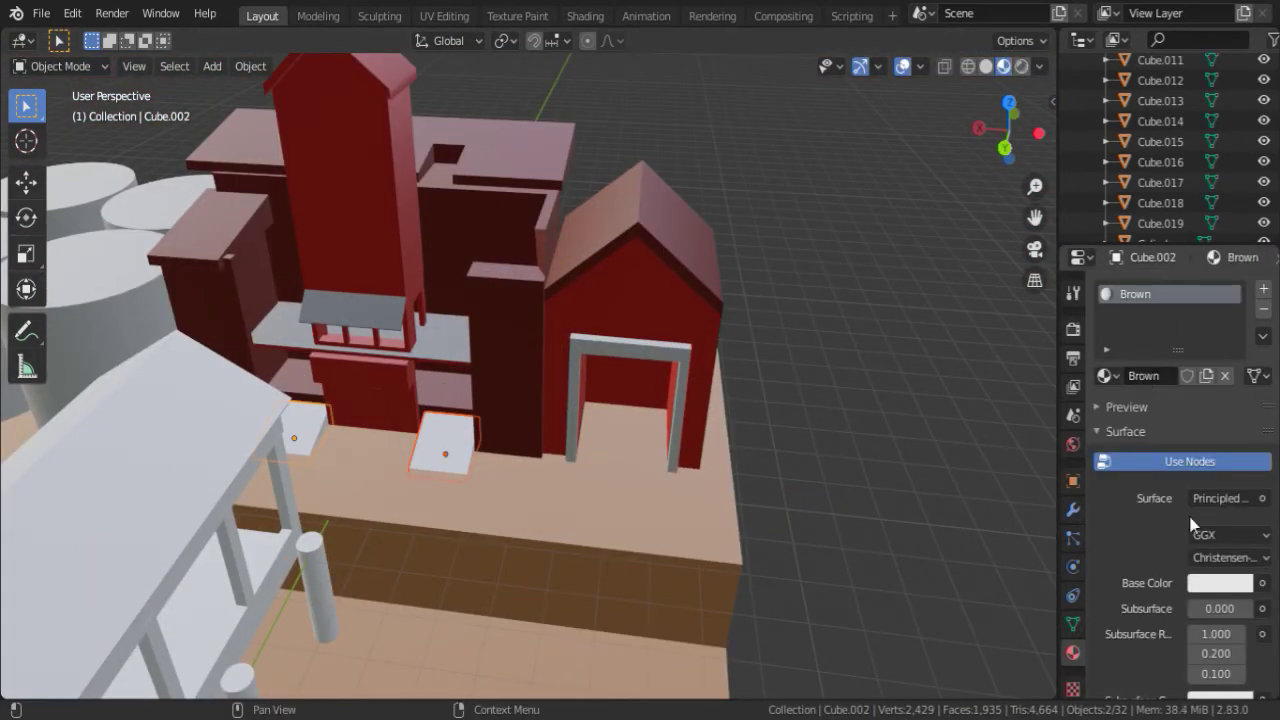
{"action": "left_click", "coordinate": [1219, 583]}
{"action": "left_click", "coordinate": [1144, 415]}
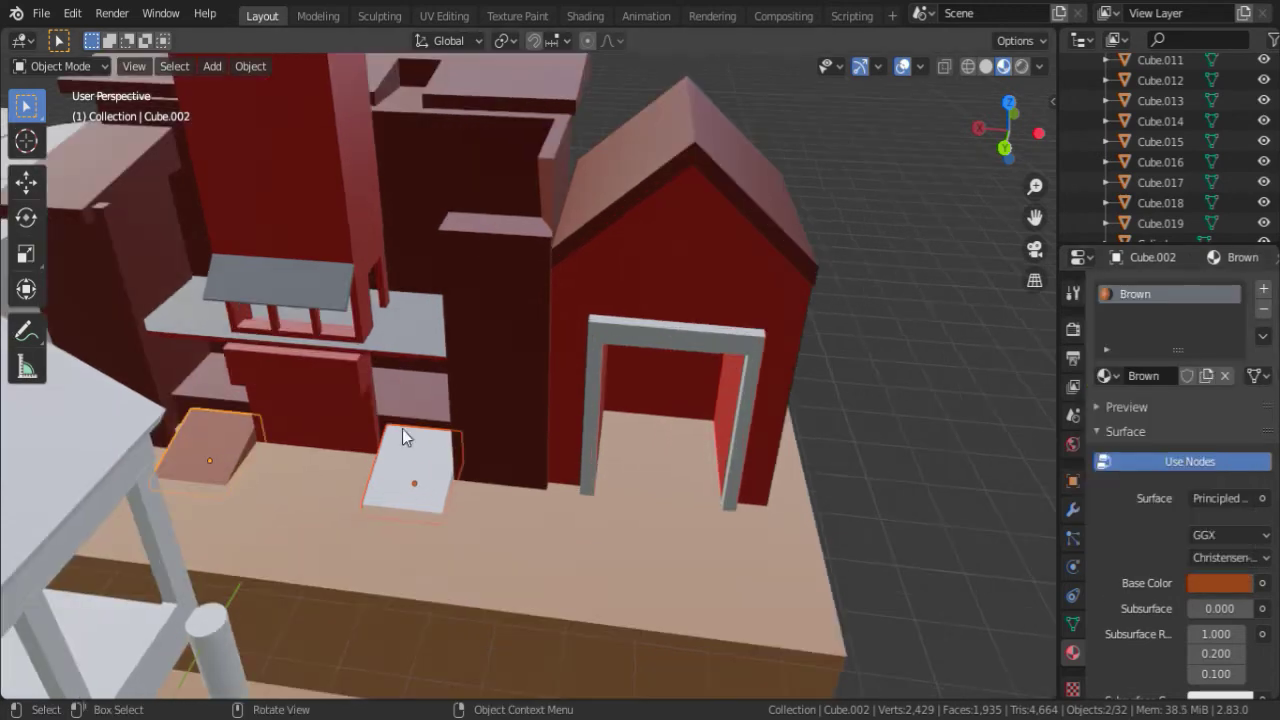
{"action": "left_click", "coordinate": [294, 438]}
{"action": "left_click", "coordinate": [1105, 375]}
{"action": "left_click", "coordinate": [943, 406]}
{"action": "middle_click_drag", "start_coordinate": [600, 400], "coordinate": [478, 265]}
{"action": "scroll", "coordinate": [478, 265], "scroll_direction": "down", "scroll_amount": 5}
{"action": "key", "text": "ctrl+s"}
Create a Yellow material and assign it to the back tank's top face.
{"action": "scroll", "coordinate": [531, 282], "scroll_direction": "up", "scroll_amount": 3}
{"action": "left_click", "coordinate": [531, 282]}
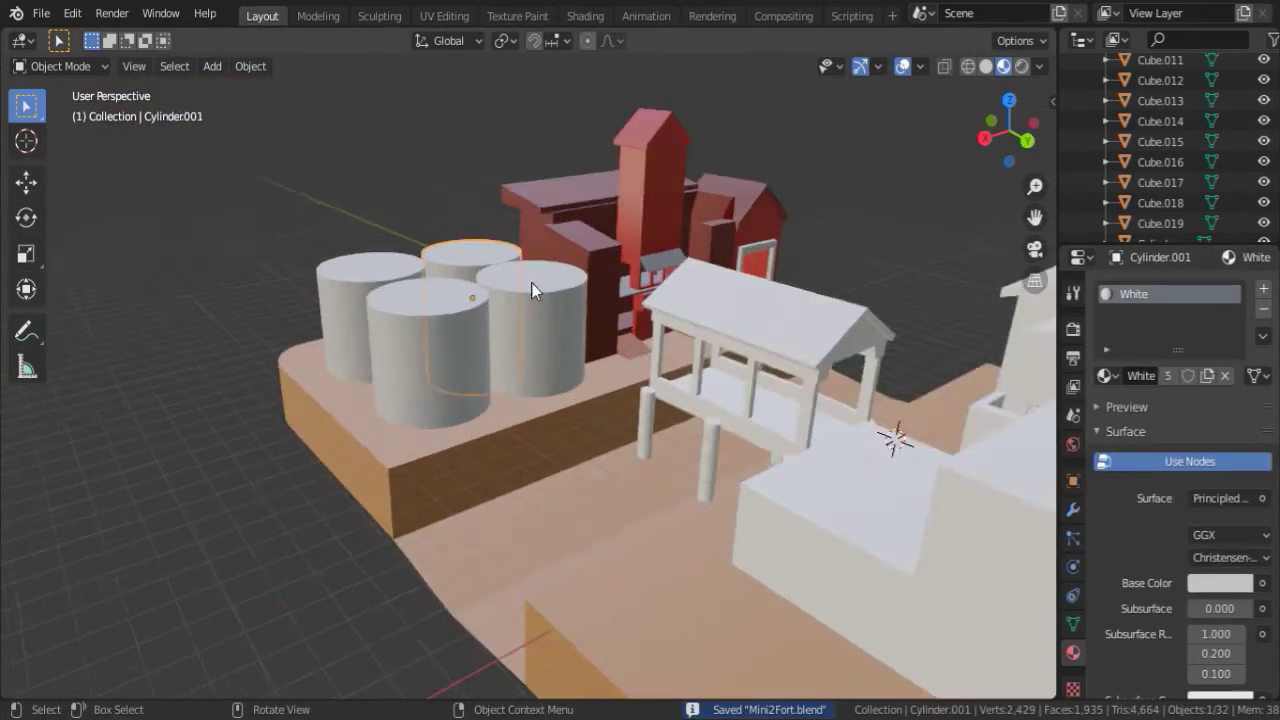
{"action": "key", "text": "Tab"}
{"action": "left_click", "coordinate": [1263, 288]}
{"action": "left_click", "coordinate": [1217, 416]}
{"action": "double_click", "coordinate": [1147, 416]}
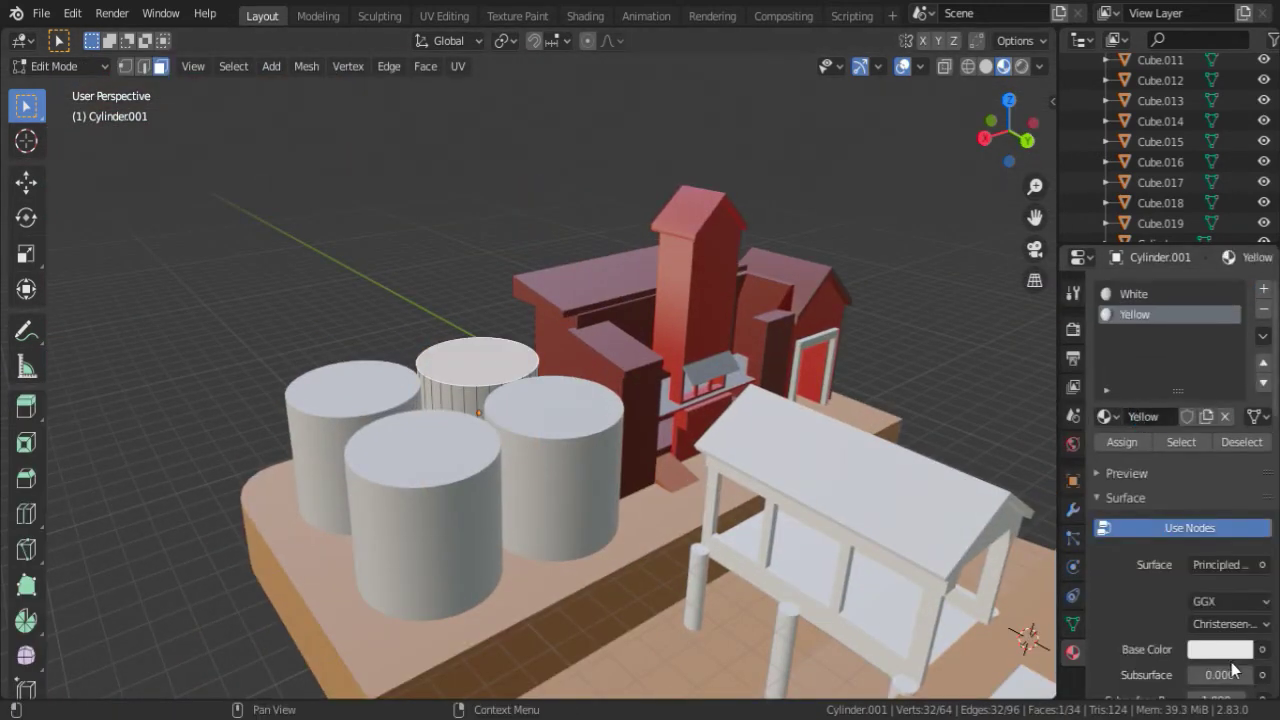
{"action": "left_click", "coordinate": [1219, 649]}
{"action": "left_click", "coordinate": [1150, 440]}
{"action": "key", "text": "Tab"}
{"action": "left_click", "coordinate": [552, 463]}
Give the right and front tanks' top faces the Yellow material.
{"action": "key", "text": "Tab"}
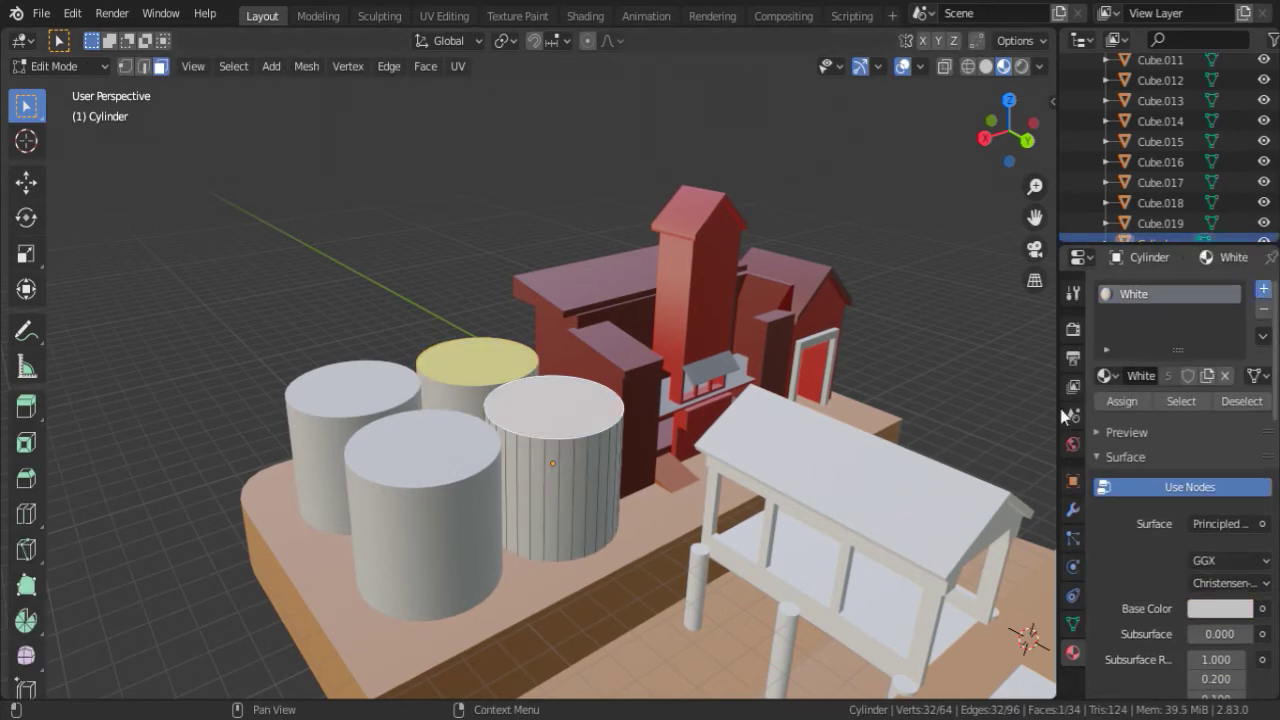
{"action": "left_click", "coordinate": [1105, 415]}
{"action": "left_click", "coordinate": [1100, 543]}
{"action": "left_click", "coordinate": [1122, 441]}
{"action": "key", "text": "Tab"}
{"action": "left_click", "coordinate": [426, 509]}
{"action": "key", "text": "Tab"}
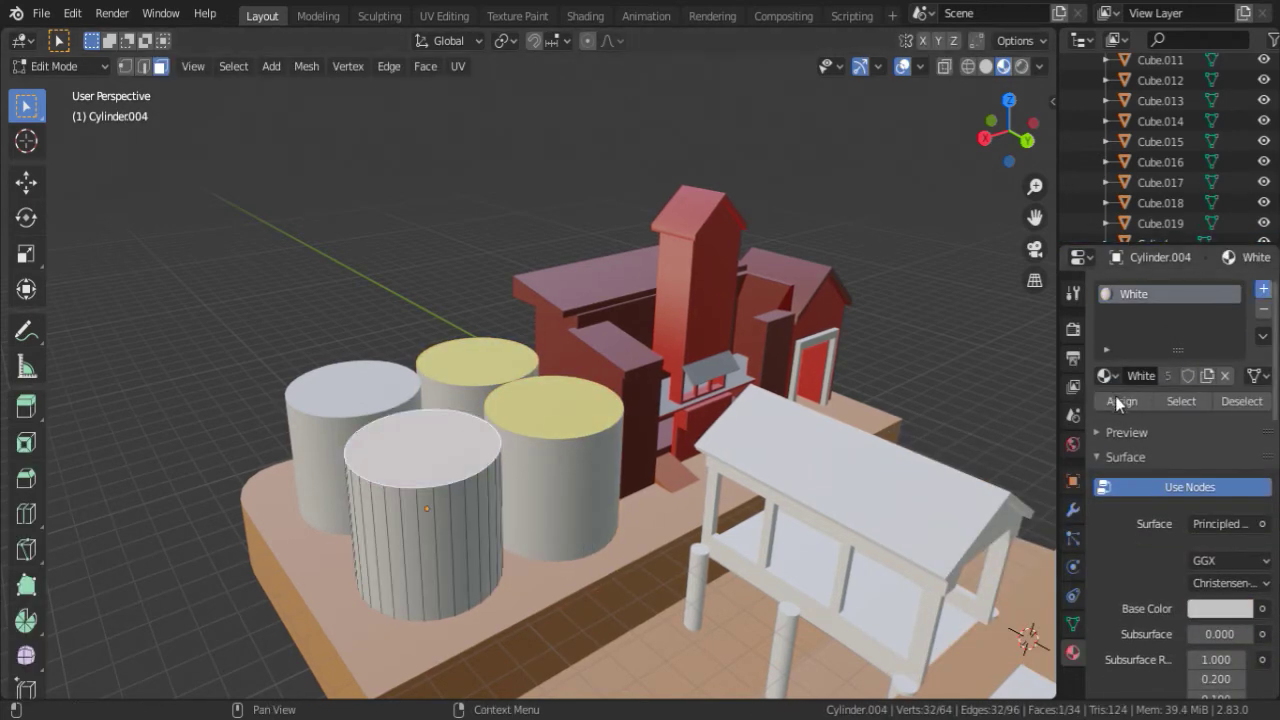
{"action": "left_click", "coordinate": [1104, 416]}
Assign Yellow to the left tank's top face and review all four yellow tank tops.
{"action": "left_click", "coordinate": [935, 564]}
{"action": "left_click", "coordinate": [1122, 441]}
{"action": "left_click", "coordinate": [352, 387]}
{"action": "left_click", "coordinate": [1263, 288]}
{"action": "left_click", "coordinate": [1104, 416]}
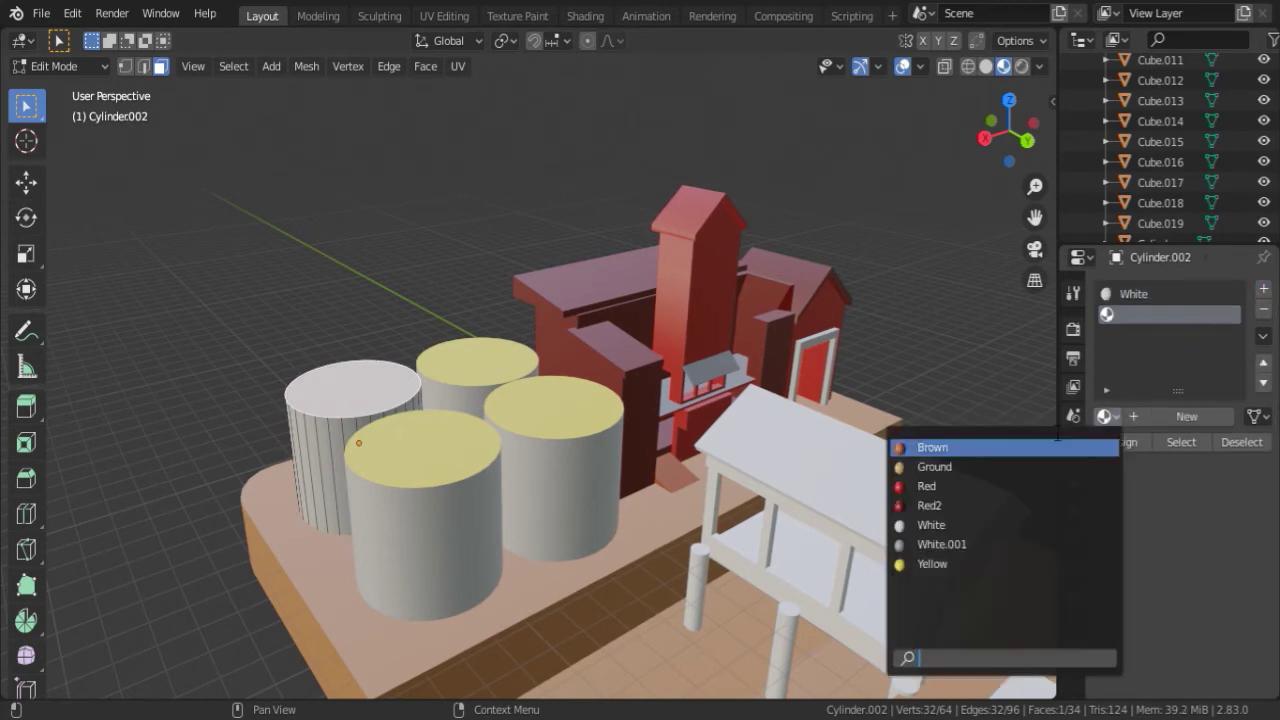
{"action": "left_click", "coordinate": [932, 564]}
{"action": "left_click", "coordinate": [1122, 441]}
{"action": "key", "text": "Tab"}
{"action": "middle_click_drag", "start_coordinate": [700, 400], "coordinate": [600, 380]}
{"action": "scroll", "coordinate": [620, 390], "scroll_direction": "up", "scroll_amount": 4}
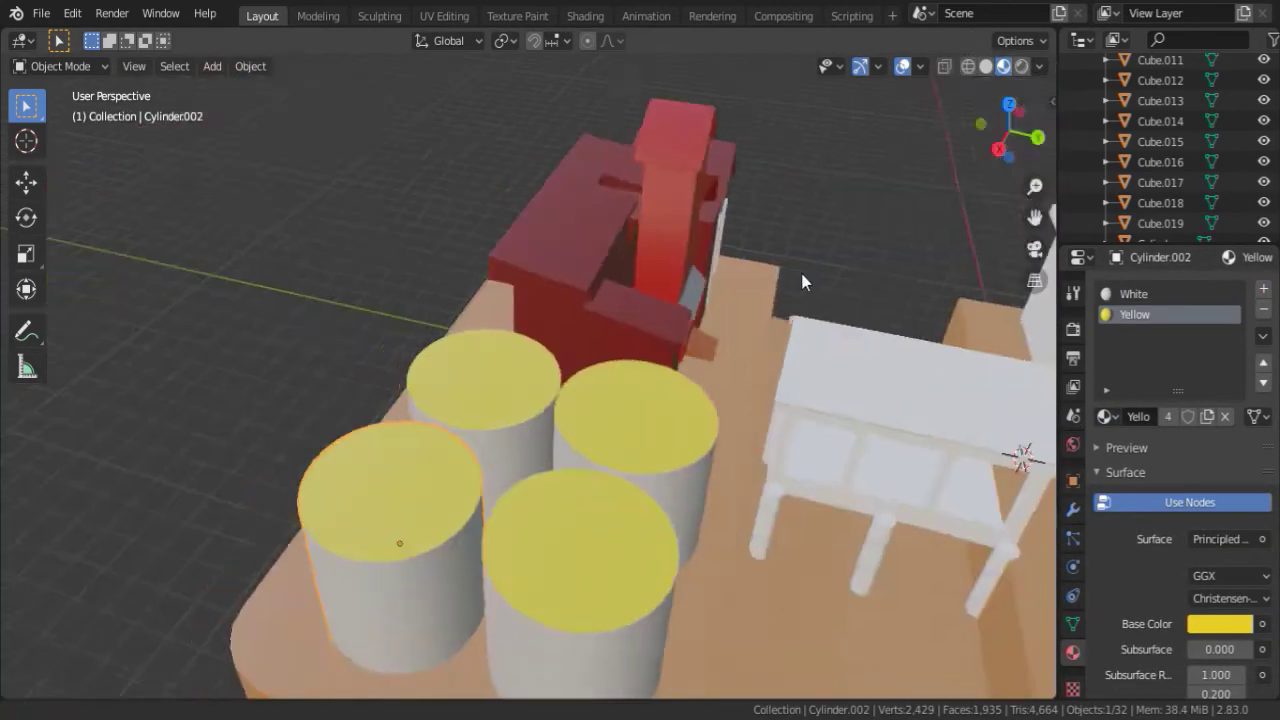
{"action": "mouse_move", "coordinate": [802, 282]}
{"action": "middle_mouse_down"}
{"action": "mouse_move", "coordinate": [263, 295]}
{"action": "mouse_move", "coordinate": [539, 340]}
{"action": "middle_mouse_up"}
{"action": "scroll", "coordinate": [560, 355], "scroll_direction": "up", "scroll_amount": 3}
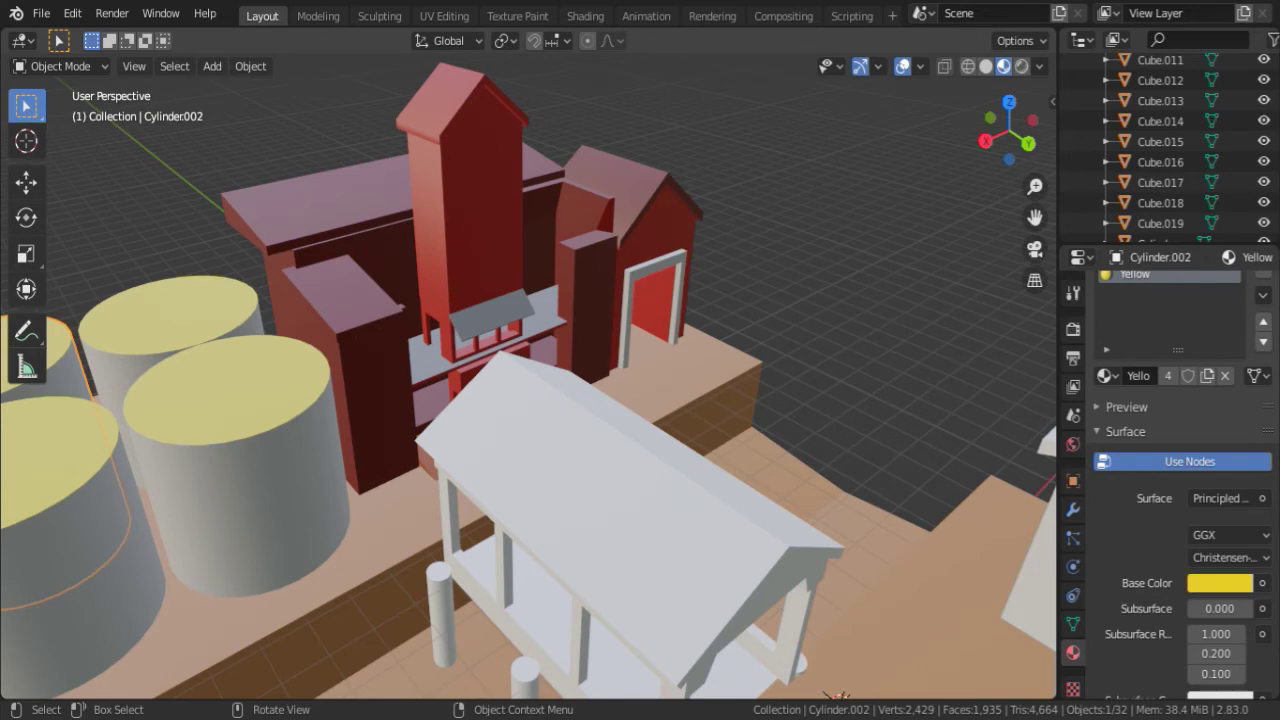
Select four of the cylinder legs under the white house.
{"action": "scroll", "coordinate": [430, 356], "scroll_direction": "up", "scroll_amount": 3}
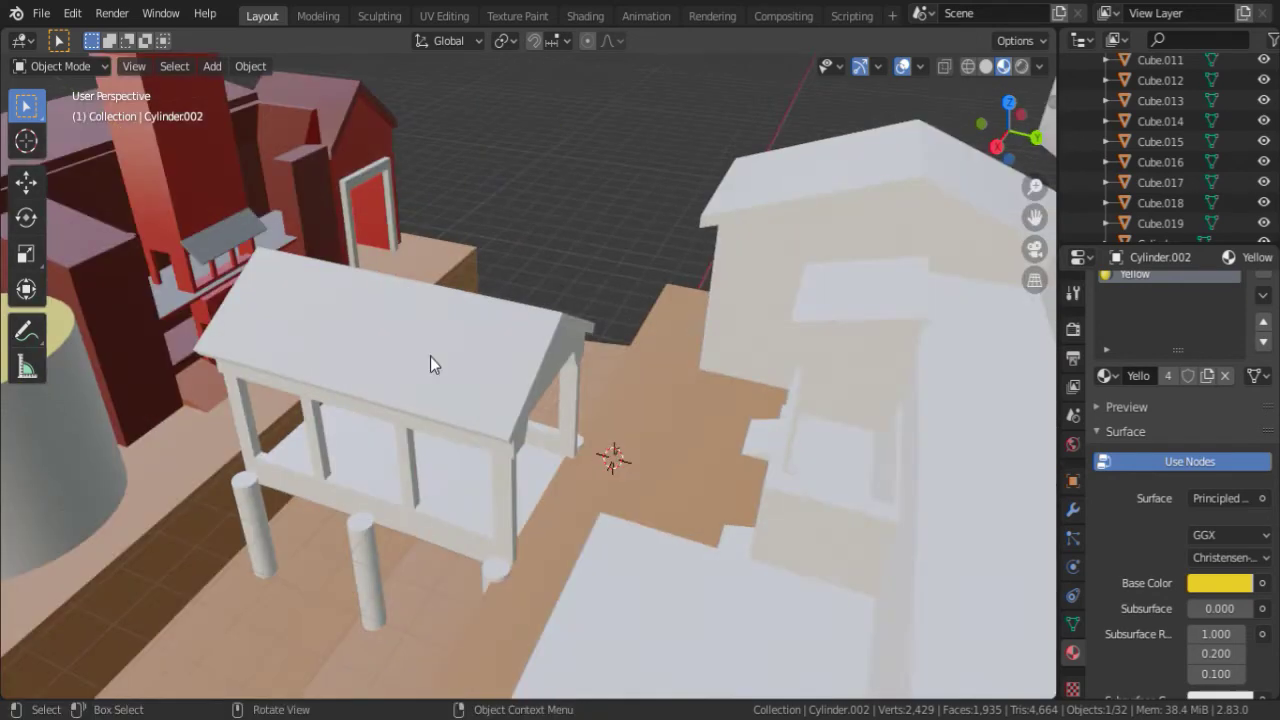
{"action": "left_click", "coordinate": [430, 356]}
{"action": "scroll", "coordinate": [489, 462], "scroll_direction": "up", "scroll_amount": 3}
{"action": "left_click", "coordinate": [489, 462]}
{"action": "left_click", "coordinate": [932, 457], "text": "shift"}
{"action": "scroll", "coordinate": [785, 345], "scroll_direction": "up", "scroll_amount": 2}
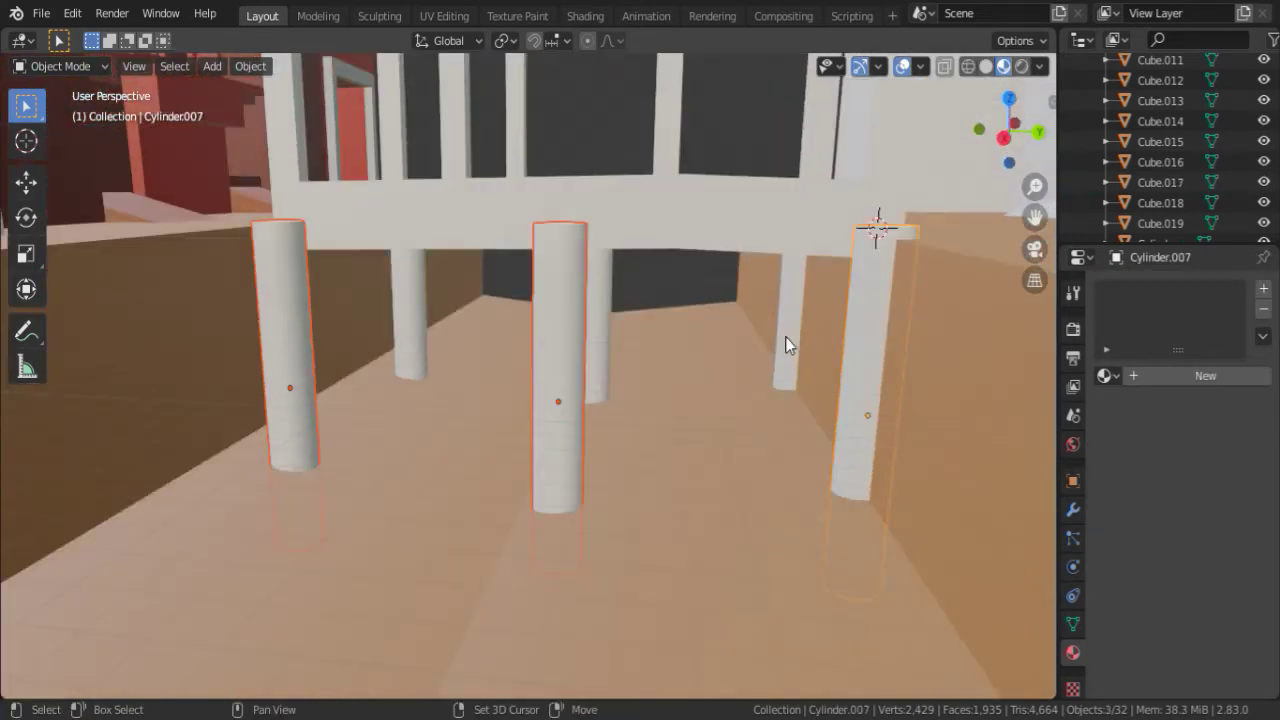
{"action": "left_click", "coordinate": [395, 320], "text": "shift"}
{"action": "middle_click_drag", "start_coordinate": [395, 320], "coordinate": [1223, 252]}
Create the Logs material with a reddish-brown base colour.
{"action": "left_click", "coordinate": [1263, 288]}
{"action": "left_click", "coordinate": [1166, 376]}
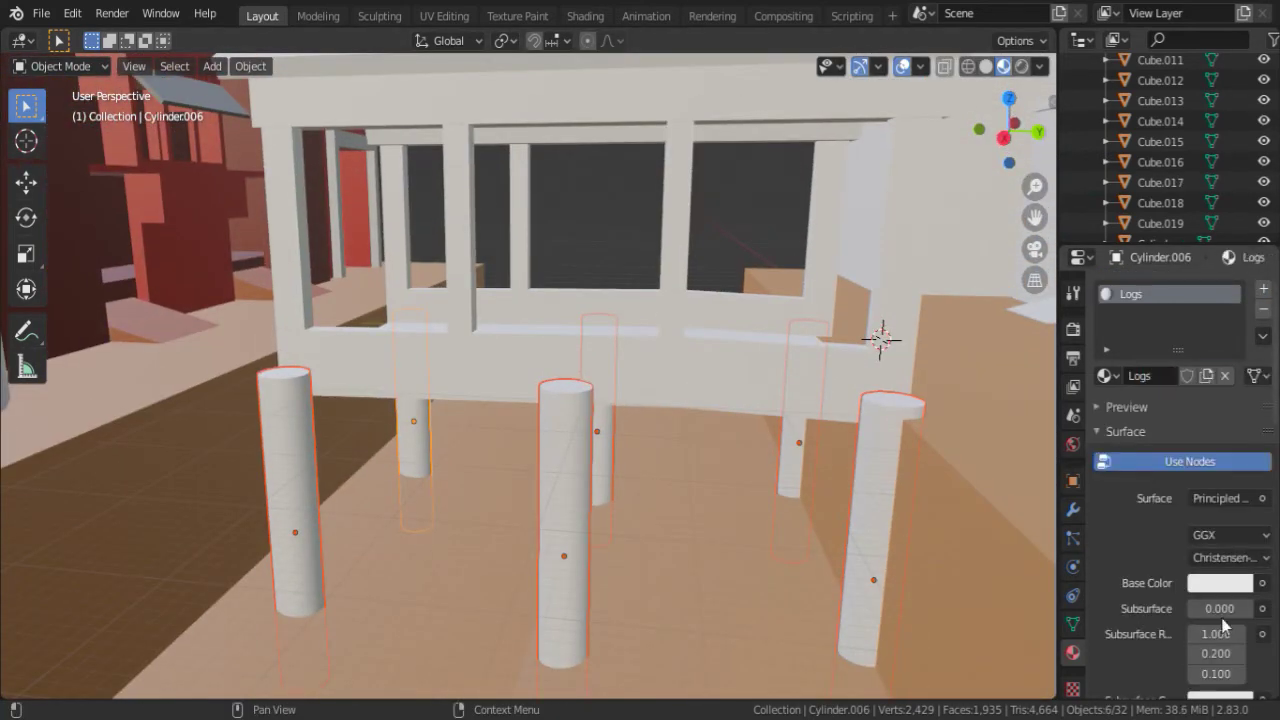
{"action": "key", "text": "ctrl+z"}
{"action": "key", "text": "ctrl+z"}
{"action": "left_click", "coordinate": [1220, 583]}
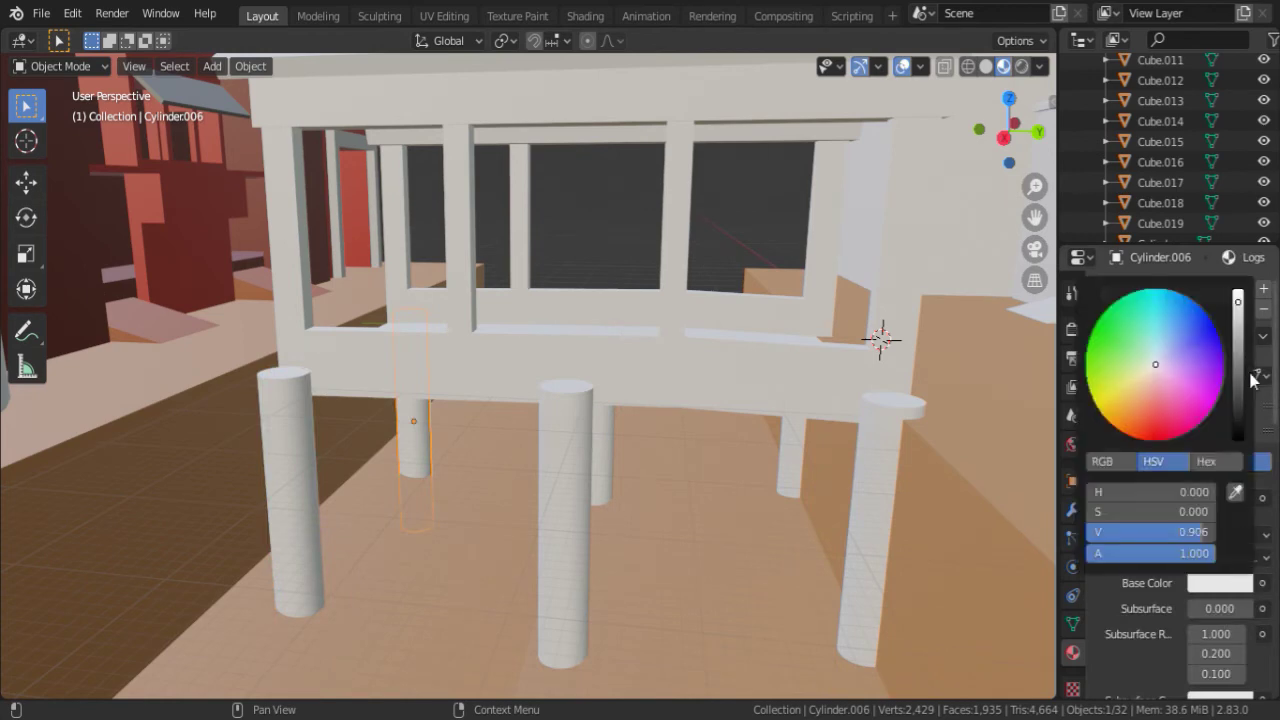
{"action": "left_click", "coordinate": [603, 455]}
Assign the Logs material to each remaining leg from the material browse list.
{"action": "left_click", "coordinate": [1105, 375]}
{"action": "left_click", "coordinate": [928, 445]}
{"action": "left_click", "coordinate": [799, 460]}
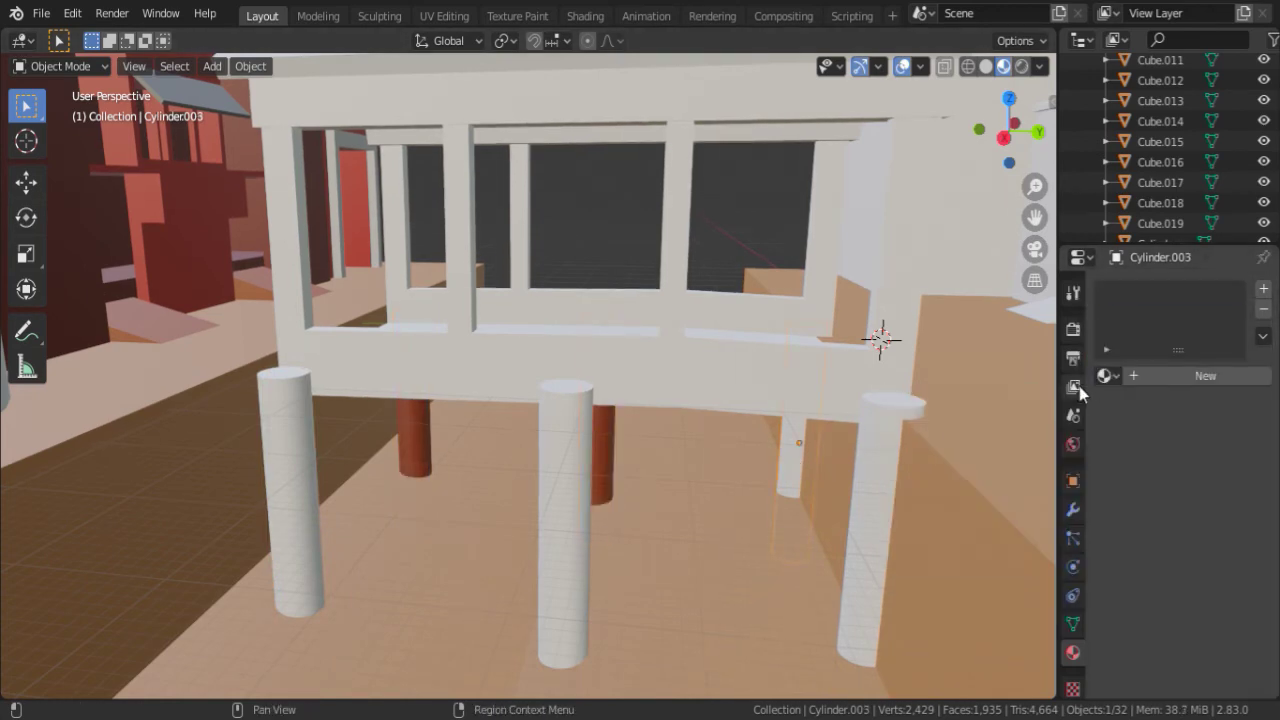
{"action": "left_click", "coordinate": [1105, 375]}
{"action": "left_click", "coordinate": [842, 463]}
{"action": "left_click", "coordinate": [1105, 375]}
{"action": "left_click", "coordinate": [928, 445]}
{"action": "left_click", "coordinate": [1105, 375]}
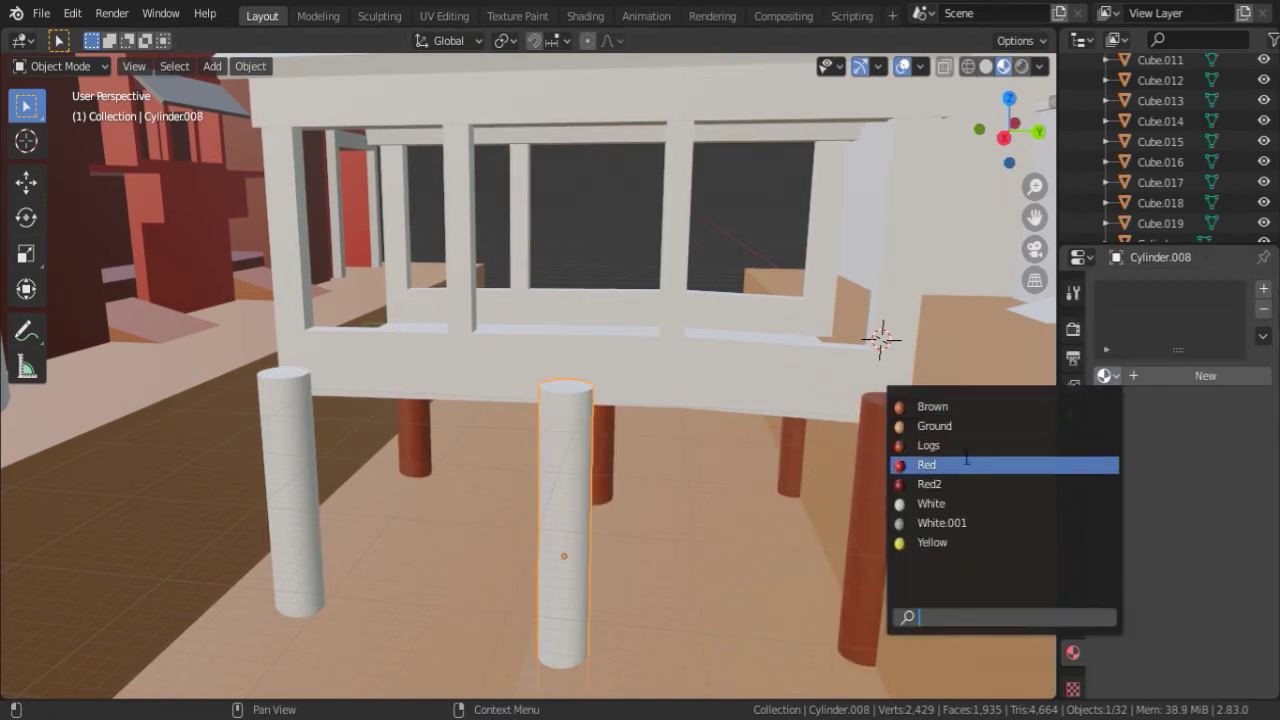
{"action": "left_click", "coordinate": [928, 445]}
{"action": "left_click", "coordinate": [295, 500]}
{"action": "left_click", "coordinate": [1105, 375]}
{"action": "left_click", "coordinate": [928, 445]}
Select the house's frame and enter Edit Mode on its mesh.
{"action": "middle_click_drag", "start_coordinate": [634, 329], "coordinate": [700, 380]}
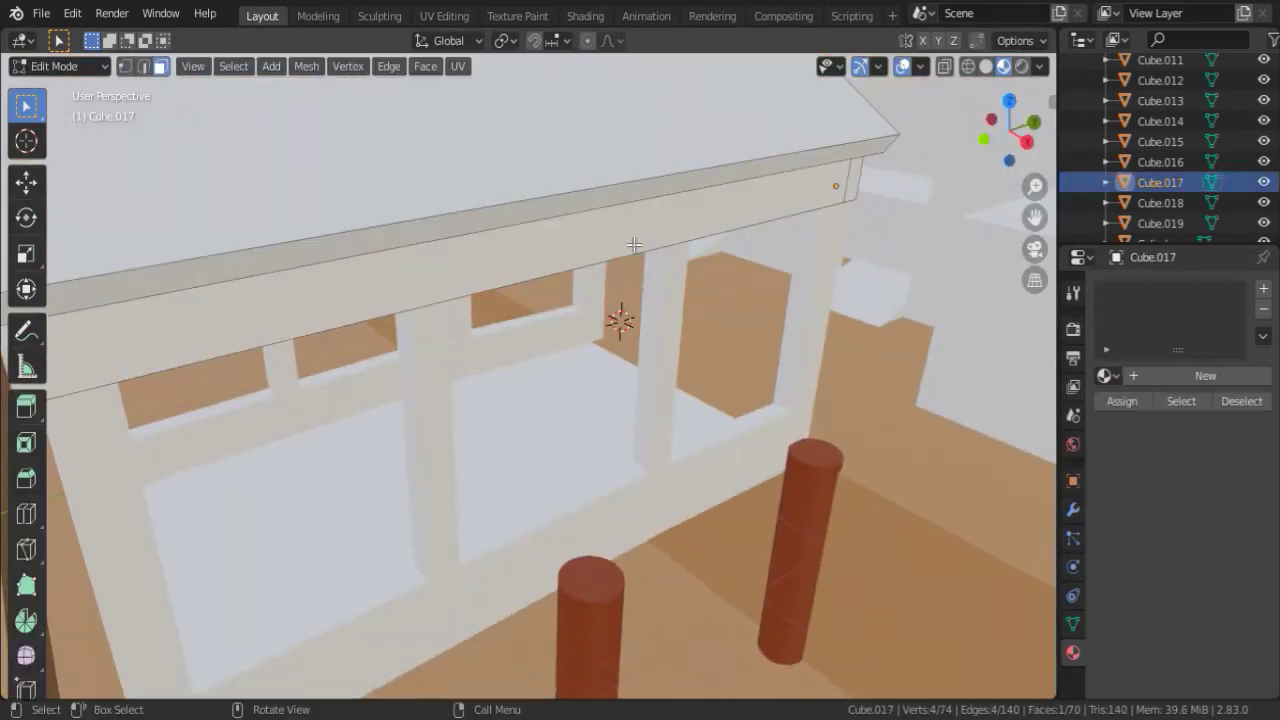
{"action": "key", "text": "Tab"}
{"action": "left_click", "coordinate": [676, 329]}
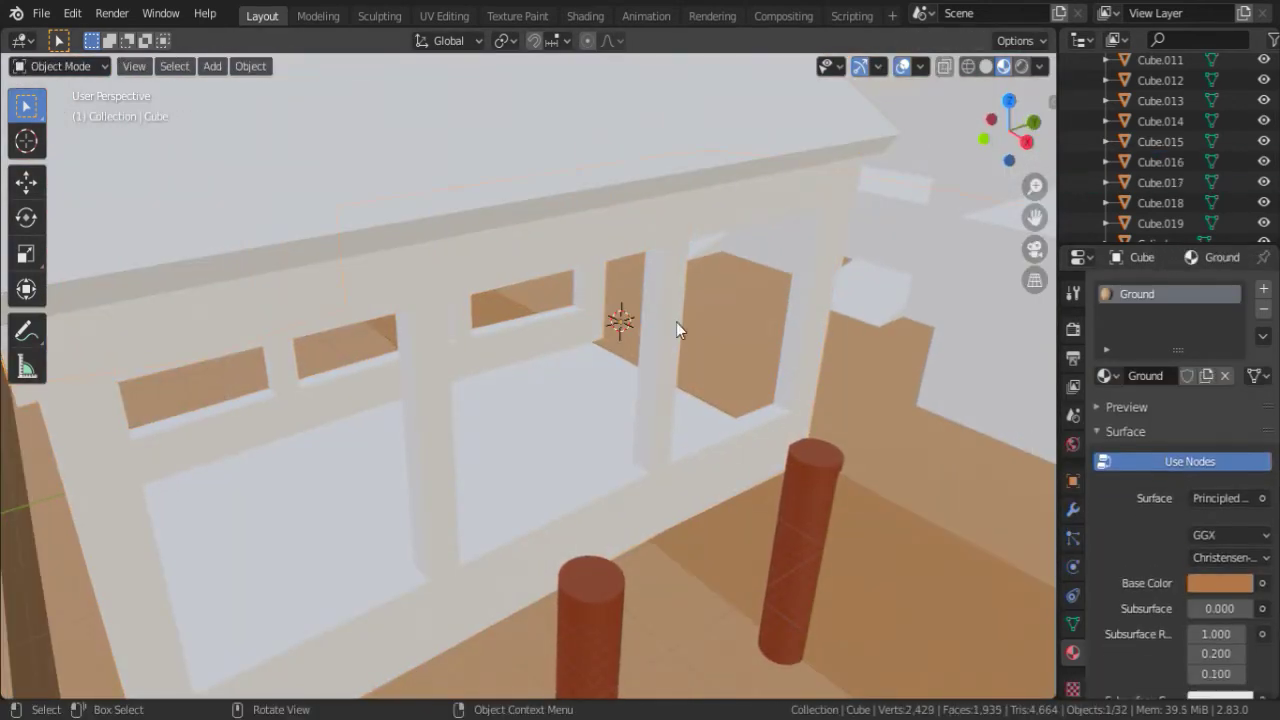
{"action": "left_click", "coordinate": [676, 329]}
{"action": "key", "text": "Tab"}
Give the house frame Cube.016 a new orange-brown Wood1 material.
{"action": "key", "text": "KP_Decimal"}
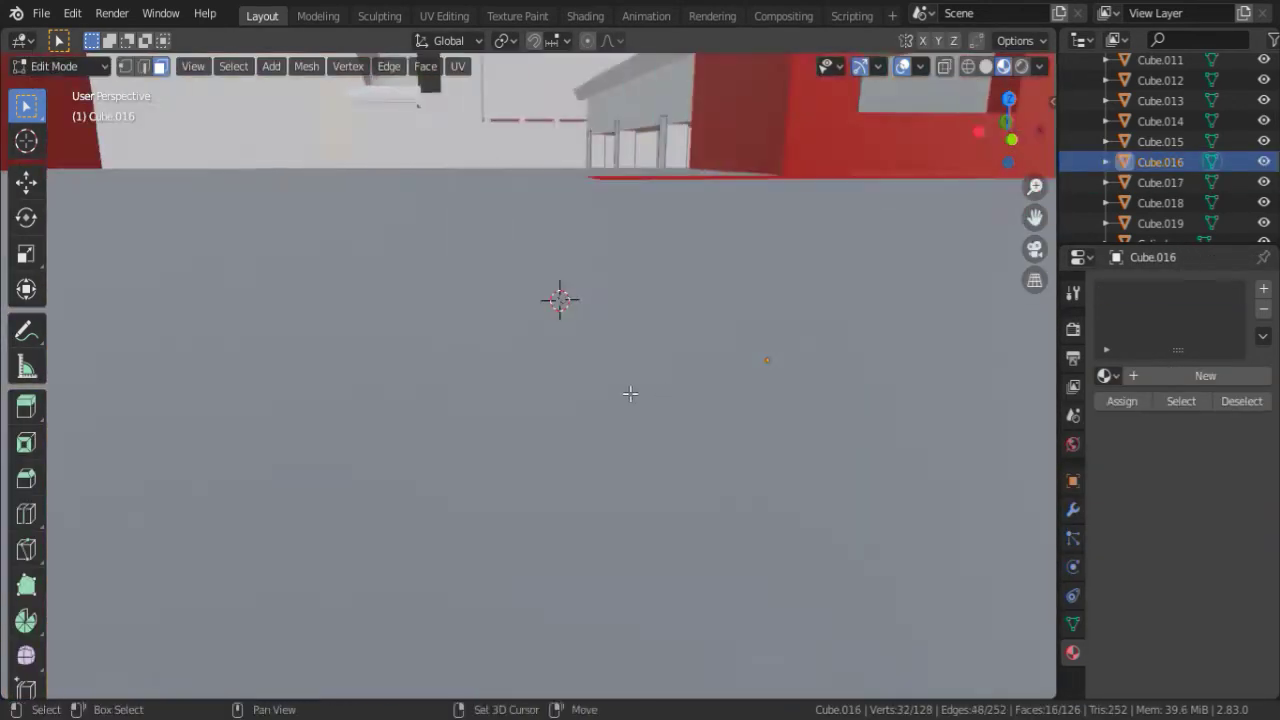
{"action": "scroll", "coordinate": [630, 393], "scroll_direction": "down", "scroll_amount": 5}
{"action": "key", "text": "Tab"}
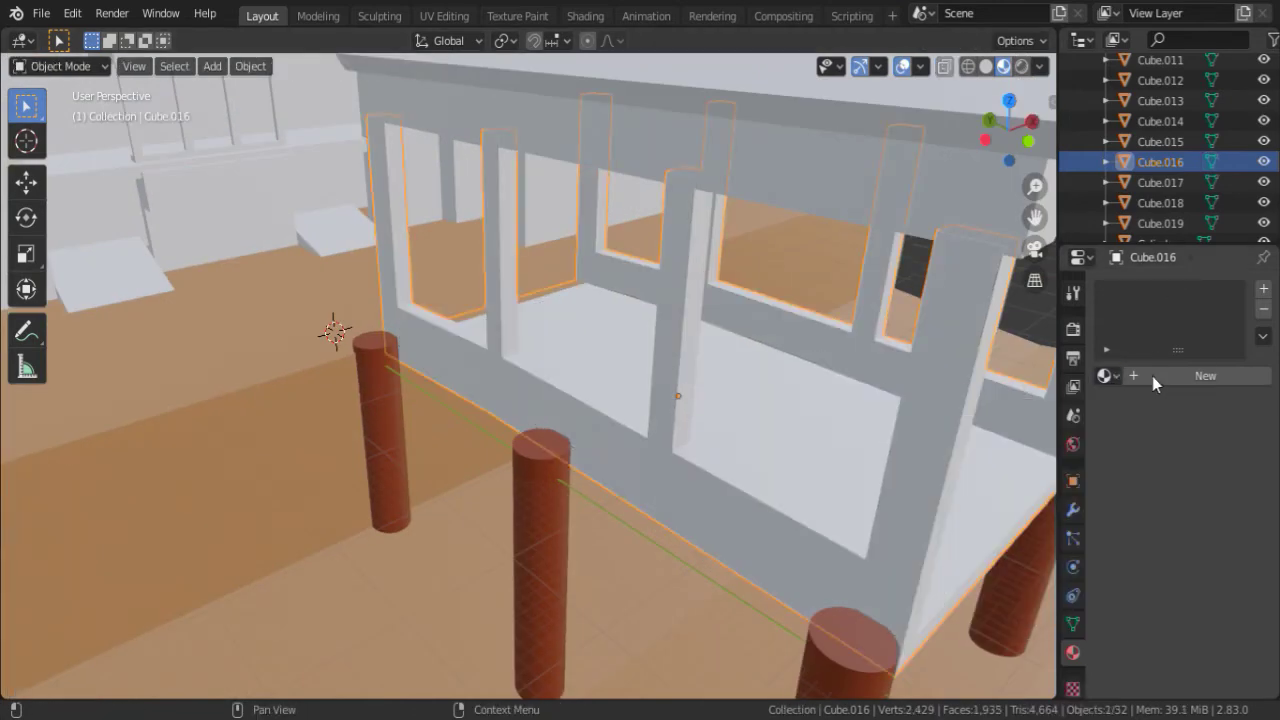
{"action": "left_click", "coordinate": [1153, 376]}
{"action": "left_click", "coordinate": [1212, 585]}
{"action": "left_click_drag", "start_coordinate": [1160, 385], "coordinate": [1147, 404]}
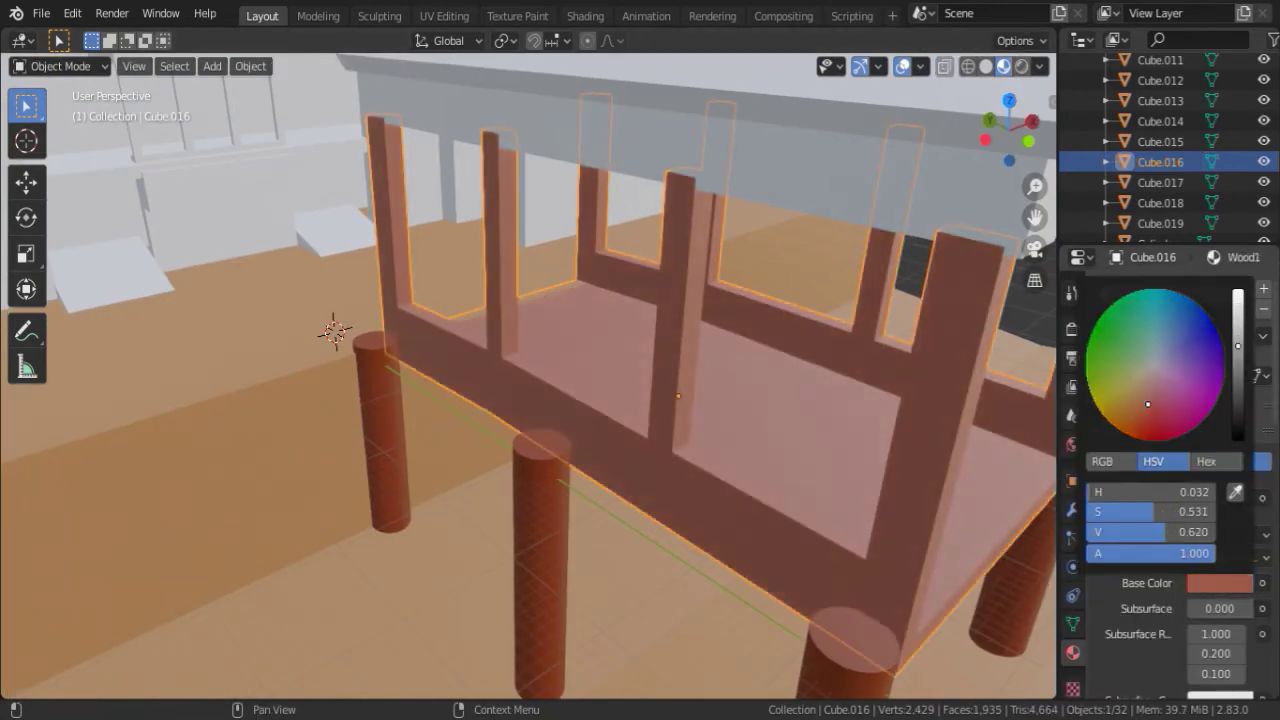
{"action": "left_click_drag", "start_coordinate": [1238, 348], "coordinate": [1238, 329]}
{"action": "mouse_move", "coordinate": [714, 366]}
{"action": "middle_mouse_down"}
{"action": "mouse_move", "coordinate": [720, 354]}
{"action": "mouse_move", "coordinate": [660, 365]}
{"action": "middle_mouse_up"}
{"action": "left_click", "coordinate": [1219, 583]}
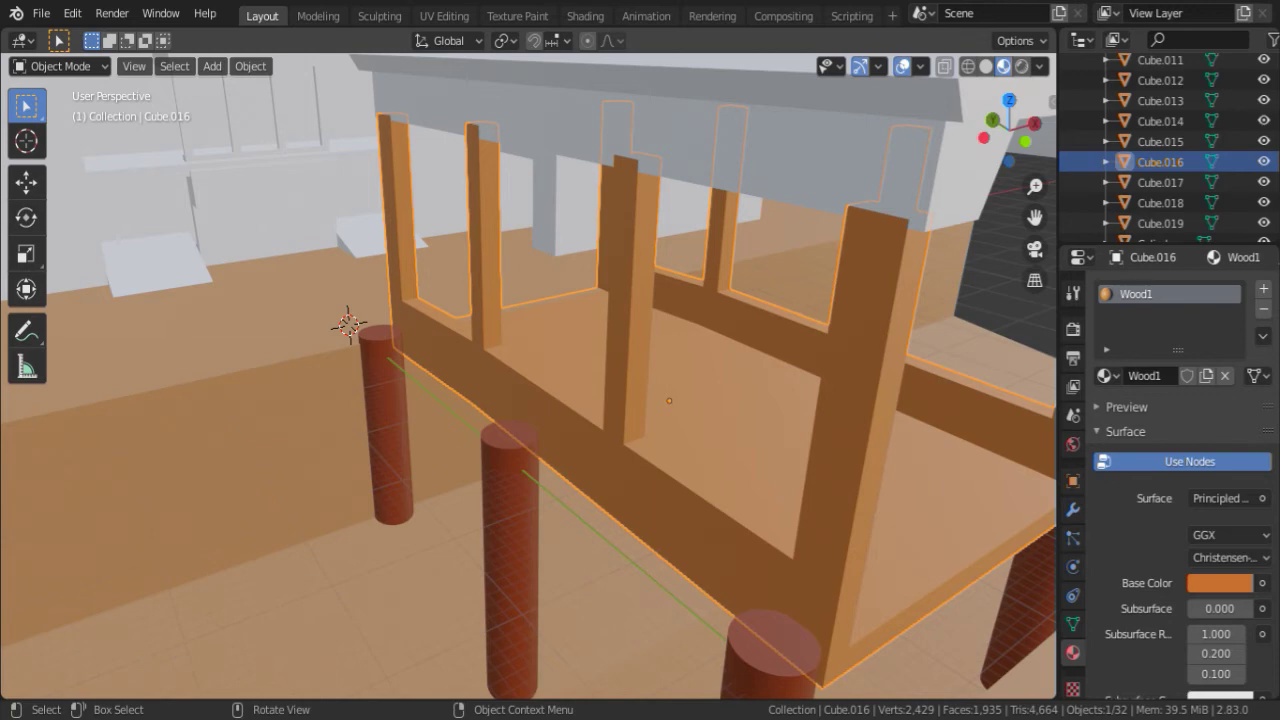
{"action": "mouse_move", "coordinate": [700, 420]}
{"action": "middle_mouse_down"}
{"action": "mouse_move", "coordinate": [680, 434]}
{"action": "mouse_move", "coordinate": [458, 302]}
{"action": "middle_mouse_up"}
In Edit Mode, assign the dark Logs material to the frame's post faces in a second slot.
{"action": "key", "text": "Tab"}
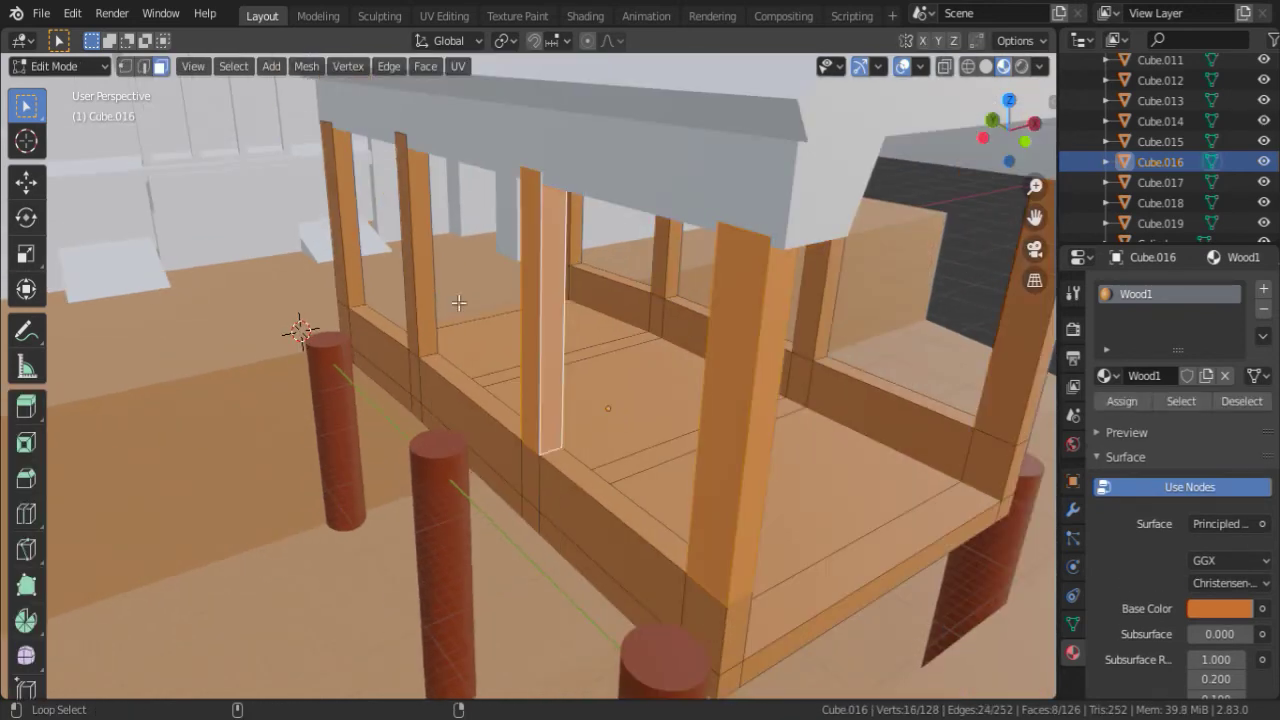
{"action": "middle_click_drag", "start_coordinate": [591, 251], "coordinate": [700, 300]}
{"action": "left_click", "coordinate": [985, 330], "text": "shift"}
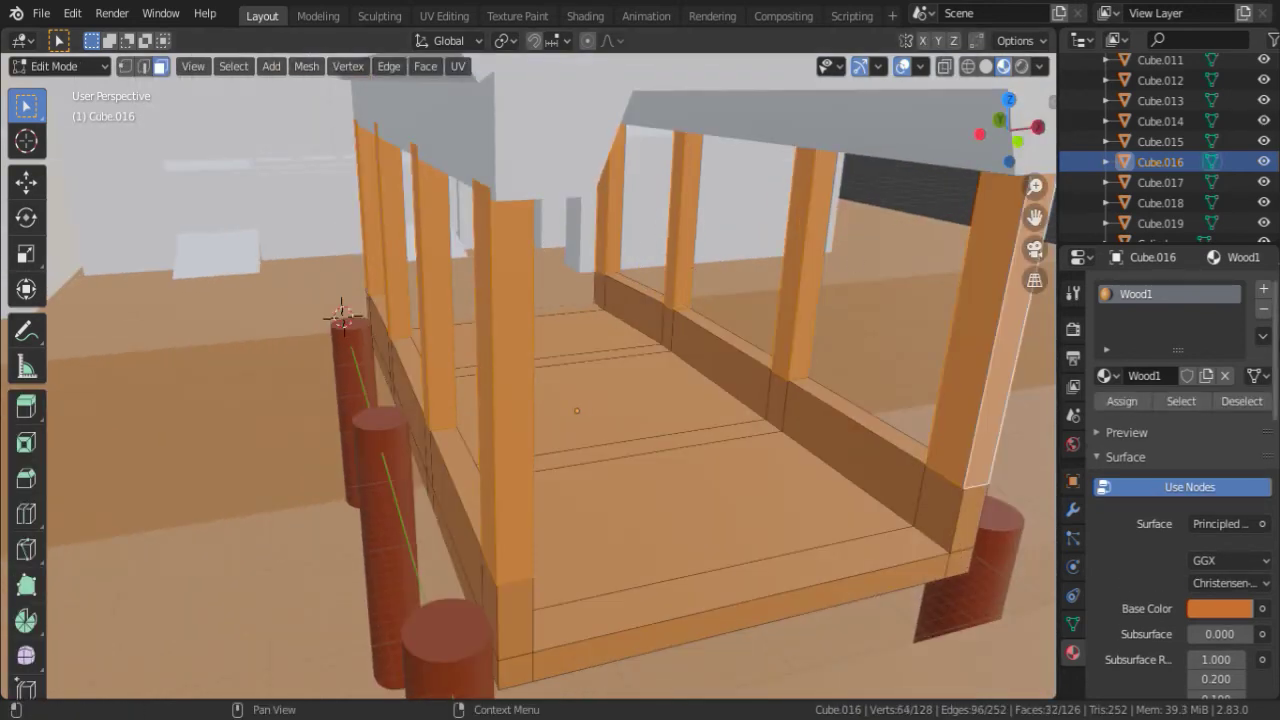
{"action": "left_click", "coordinate": [1263, 288]}
{"action": "left_click", "coordinate": [1105, 416]}
{"action": "left_click", "coordinate": [950, 483]}
{"action": "left_click", "coordinate": [1122, 441]}
{"action": "left_click", "coordinate": [1218, 649]}
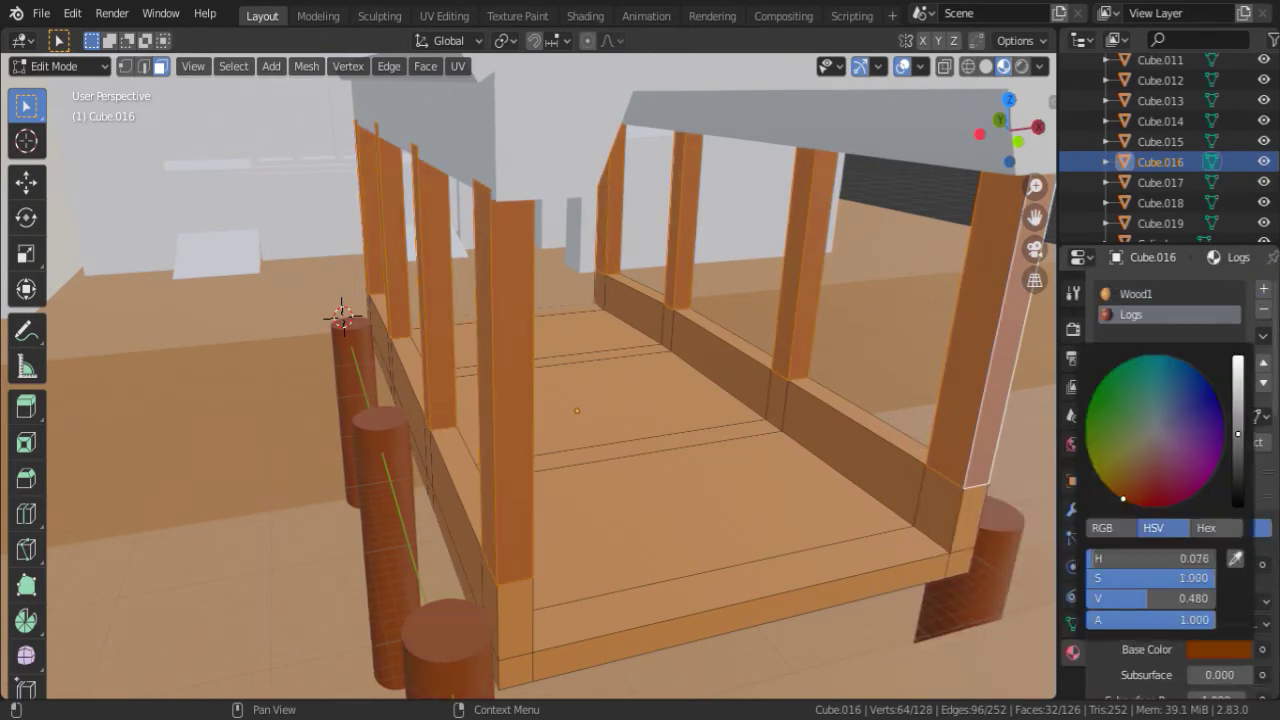
{"action": "mouse_move", "coordinate": [640, 360]}
{"action": "middle_mouse_down"}
{"action": "mouse_move", "coordinate": [693, 388]}
{"action": "mouse_move", "coordinate": [664, 240]}
{"action": "middle_mouse_up"}
{"action": "key", "text": "Tab"}
Give the roof the dark-red Red2 material.
{"action": "left_click", "coordinate": [664, 240]}
{"action": "left_click", "coordinate": [1105, 375]}
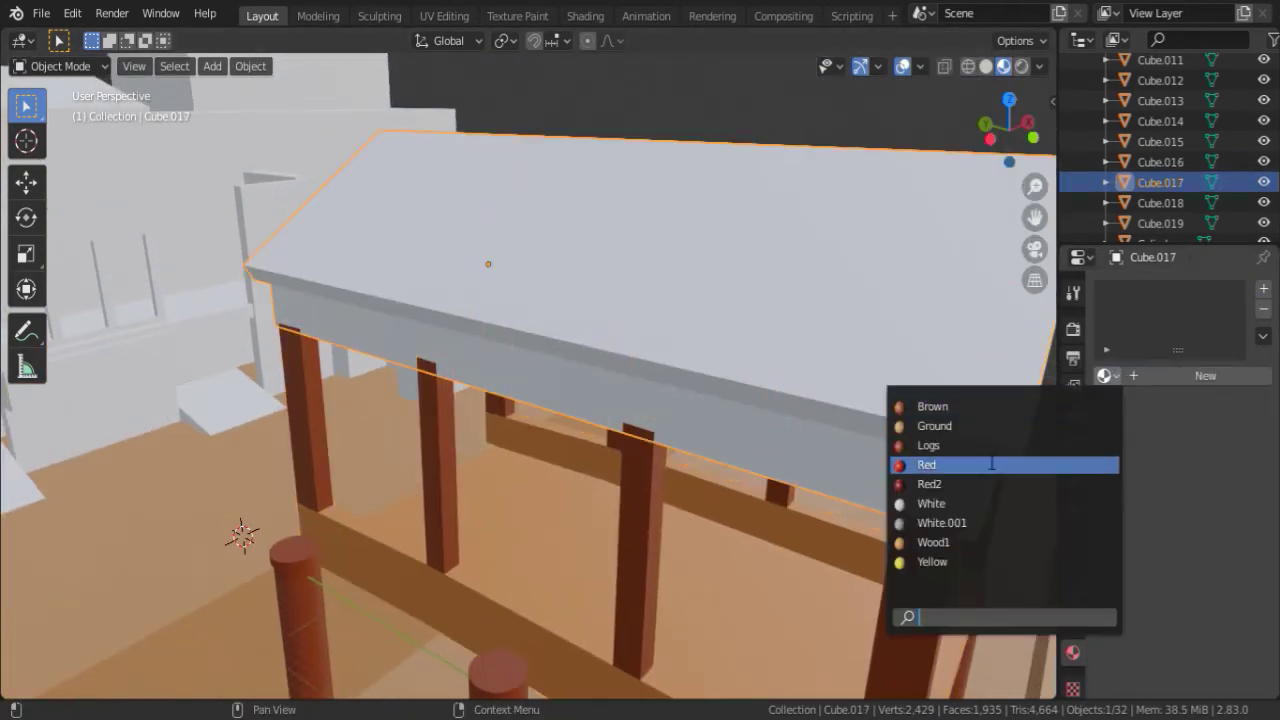
{"action": "left_click", "coordinate": [925, 464]}
{"action": "left_click", "coordinate": [1105, 375]}
{"action": "left_click", "coordinate": [928, 484]}
Assign Wood1 to the roof's linked gable-end faces in a new material slot.
{"action": "mouse_move", "coordinate": [534, 351]}
{"action": "middle_mouse_down"}
{"action": "mouse_move", "coordinate": [678, 336]}
{"action": "mouse_move", "coordinate": [786, 363]}
{"action": "middle_mouse_up"}
{"action": "key", "text": "Tab"}
{"action": "left_click", "coordinate": [786, 363]}
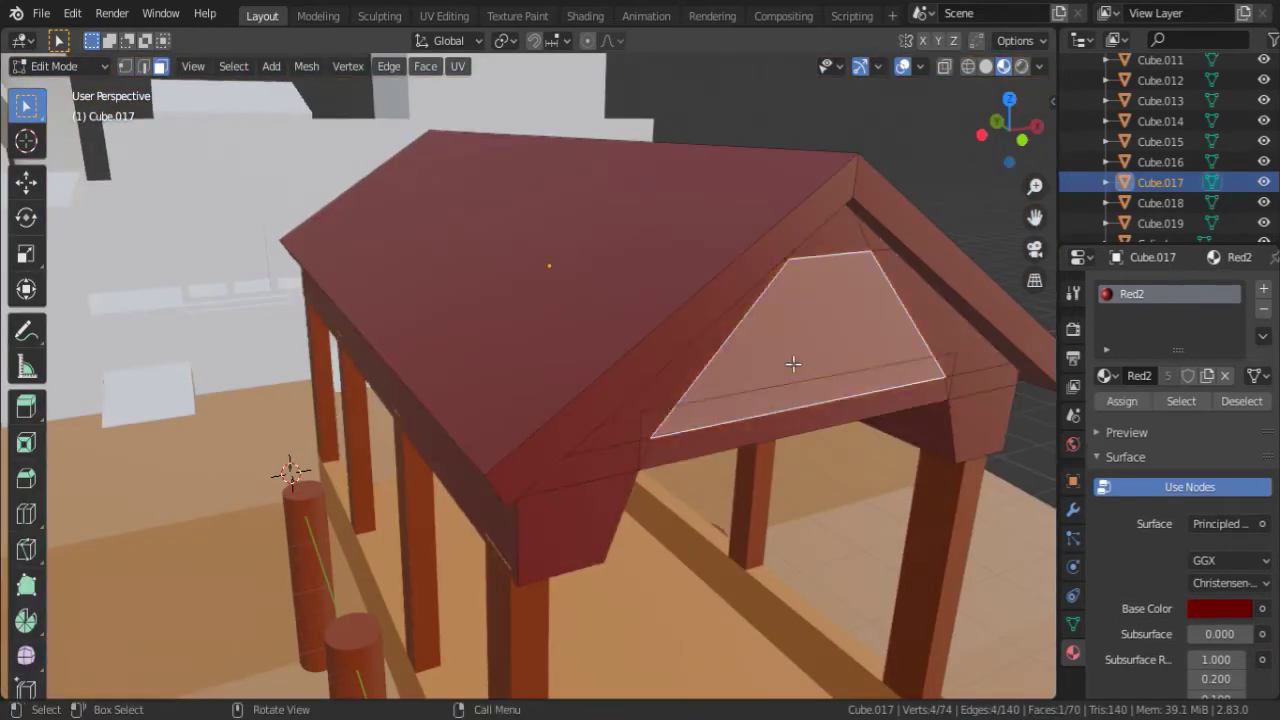
{"action": "key", "text": "ctrl+l"}
{"action": "left_click", "coordinate": [1263, 288]}
{"action": "left_click", "coordinate": [1105, 416]}
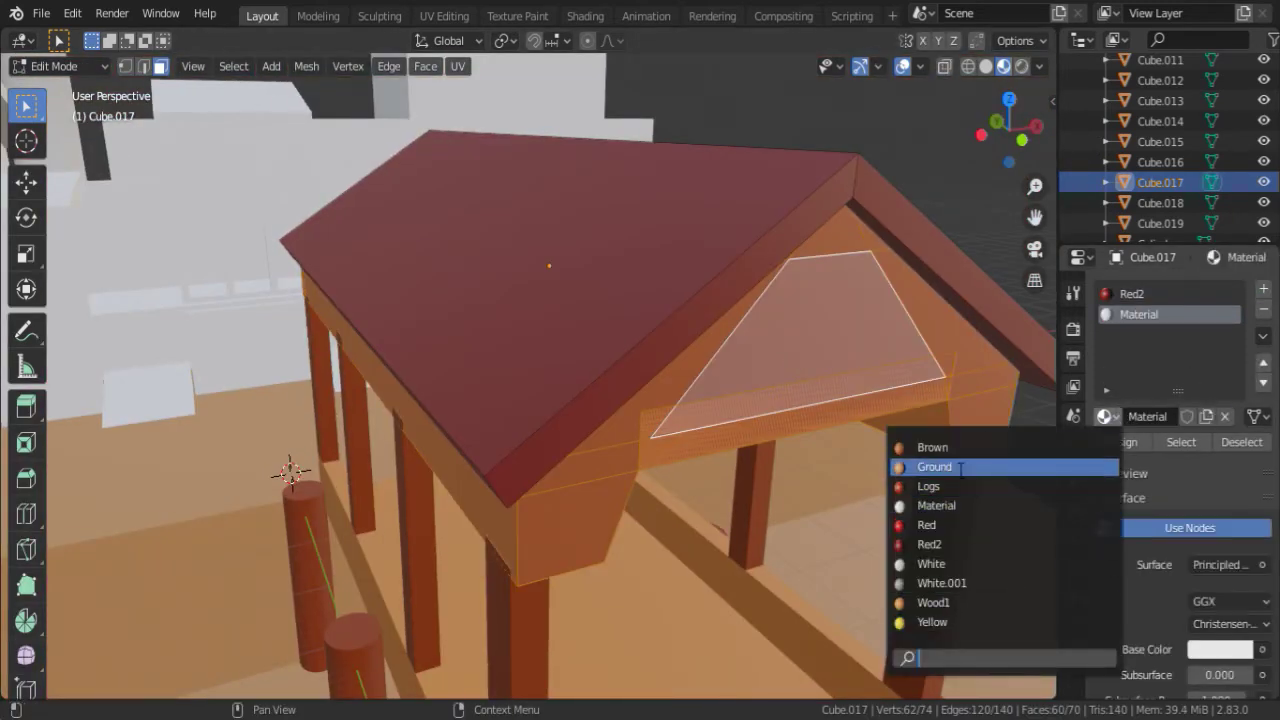
{"action": "left_click", "coordinate": [933, 602]}
{"action": "key", "text": "Tab"}
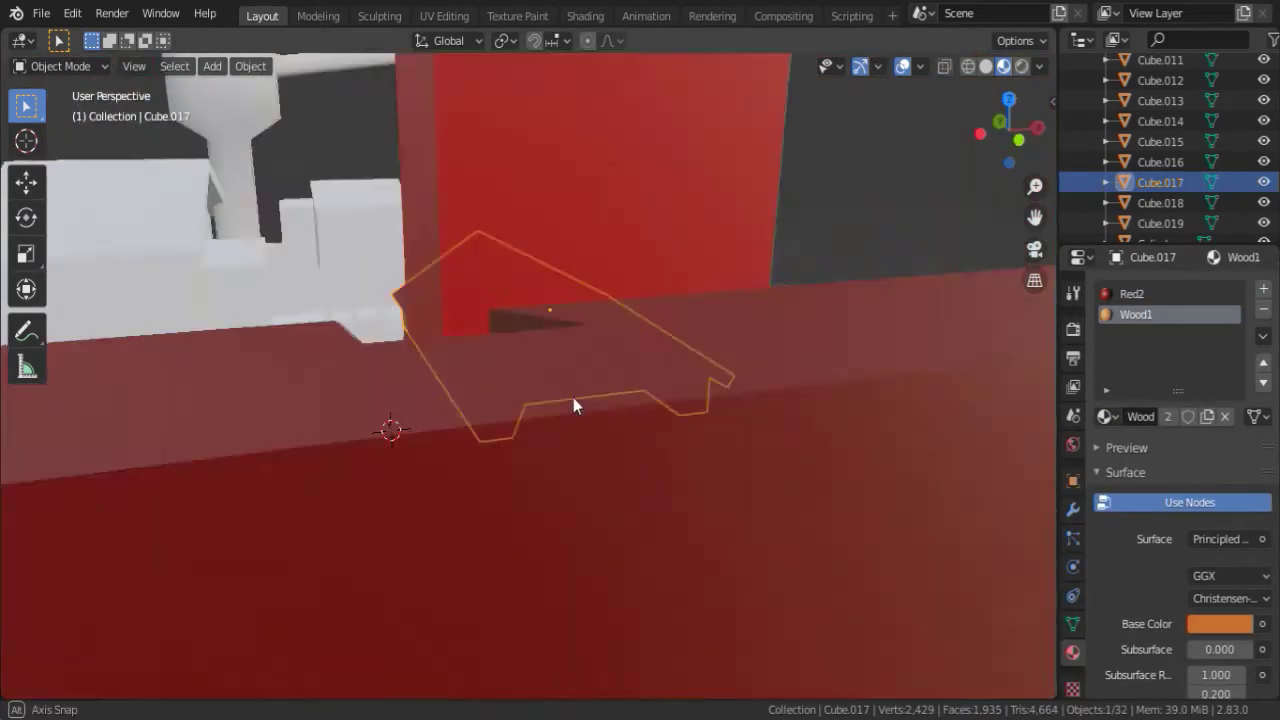
Create a renamed muted Blue material on the annex's central block Cube.015.
{"action": "scroll", "coordinate": [699, 376], "scroll_direction": "down", "scroll_amount": 5}
{"action": "middle_click_drag", "start_coordinate": [699, 376], "coordinate": [528, 314]}
{"action": "scroll", "coordinate": [934, 274], "scroll_direction": "up", "scroll_amount": 4}
{"action": "left_click", "coordinate": [934, 274]}
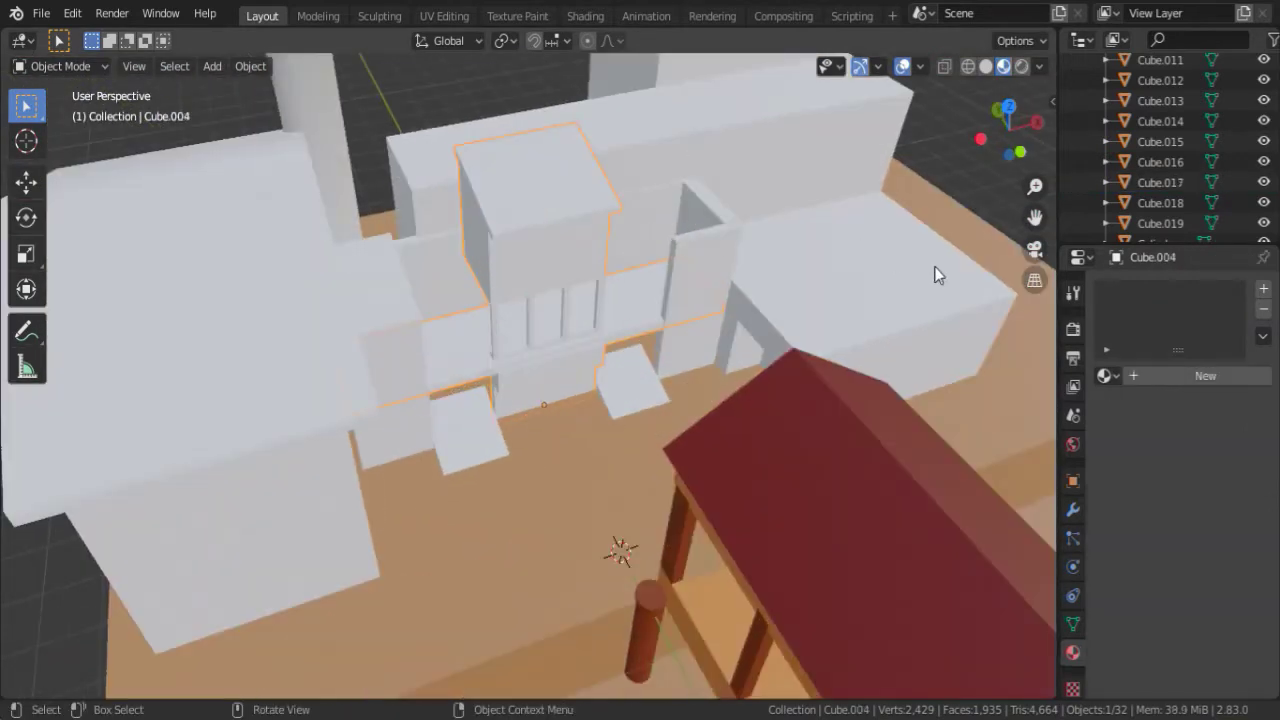
{"action": "left_click", "coordinate": [1160, 141]}
{"action": "double_click", "coordinate": [1148, 376]}
{"action": "left_click", "coordinate": [1220, 583]}
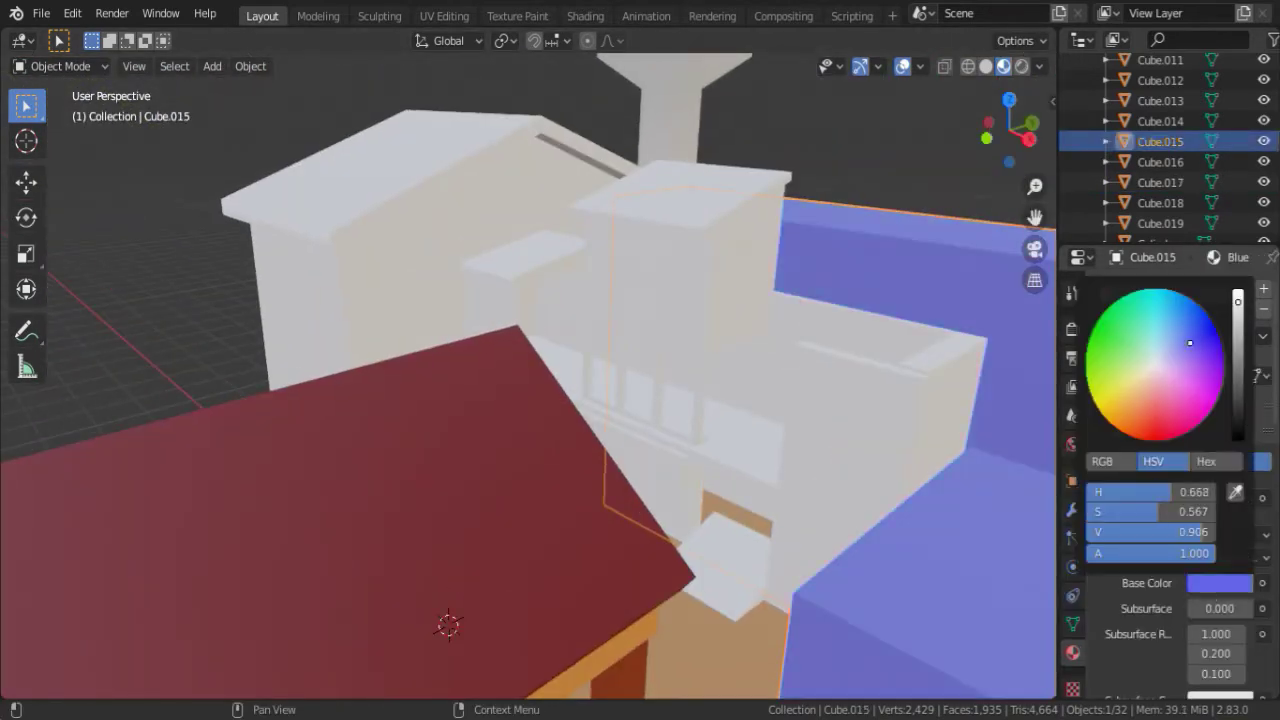
{"action": "left_click_drag", "start_coordinate": [1155, 365], "coordinate": [1200, 343]}
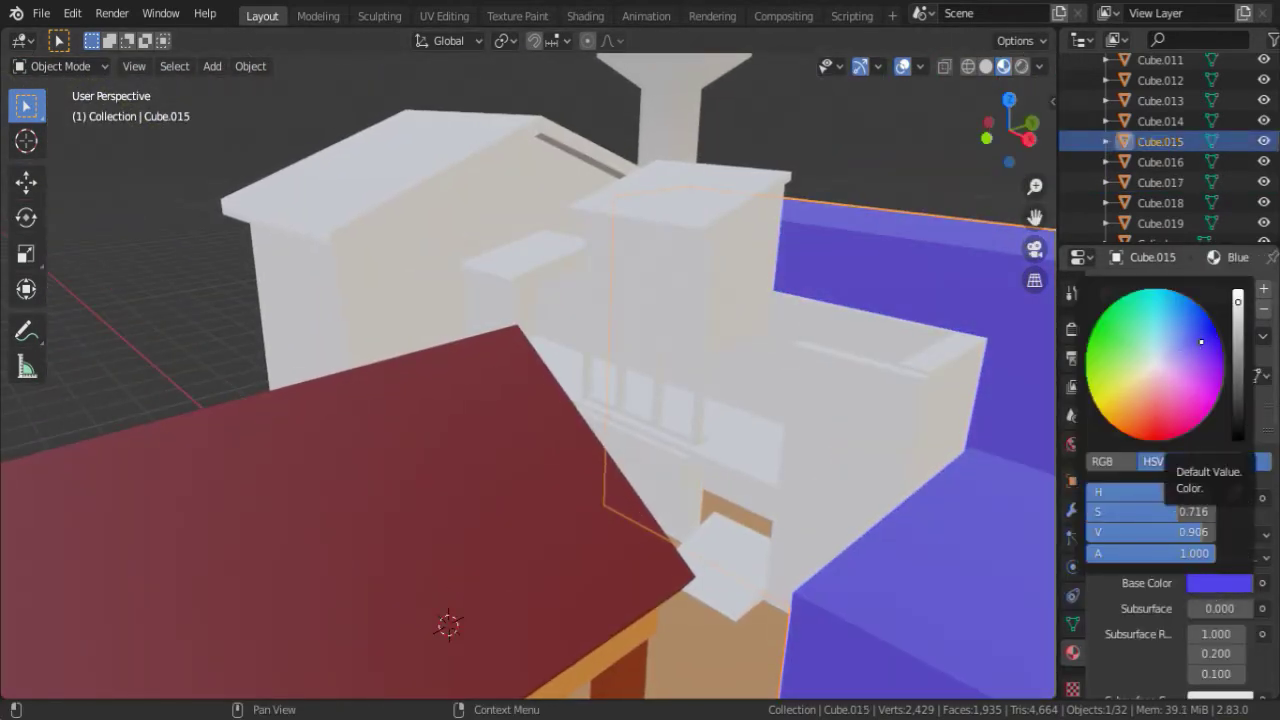
{"action": "left_click", "coordinate": [1220, 583]}
{"action": "mouse_move", "coordinate": [1175, 345]}
{"action": "left_mouse_down"}
{"action": "mouse_move", "coordinate": [1192, 312]}
{"action": "mouse_move", "coordinate": [1180, 330]}
{"action": "left_mouse_up"}
{"action": "left_click", "coordinate": [1220, 583]}
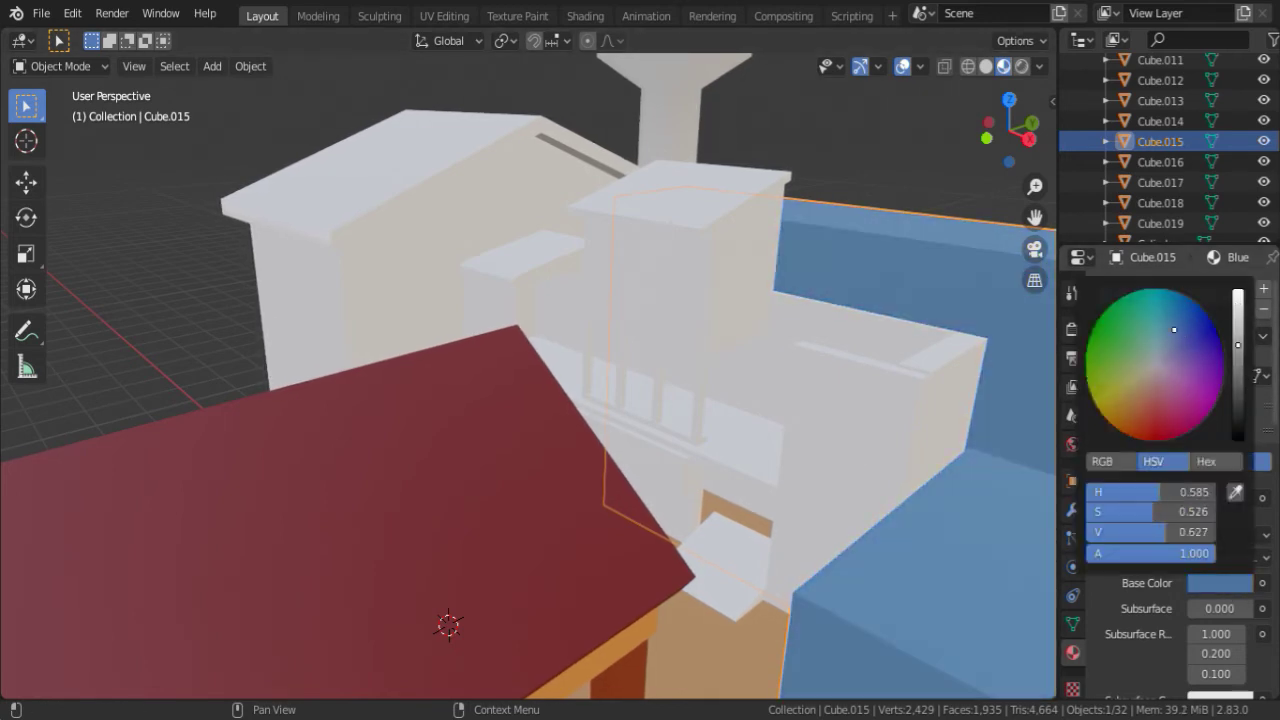
{"action": "mouse_move", "coordinate": [760, 380]}
{"action": "middle_mouse_down"}
{"action": "mouse_move", "coordinate": [589, 390]}
{"action": "mouse_move", "coordinate": [514, 234]}
{"action": "middle_mouse_up"}
Assign the Blue material to the other three annex blocks.
{"action": "left_click", "coordinate": [514, 234]}
{"action": "left_click", "coordinate": [1105, 375]}
{"action": "left_click", "coordinate": [920, 406]}
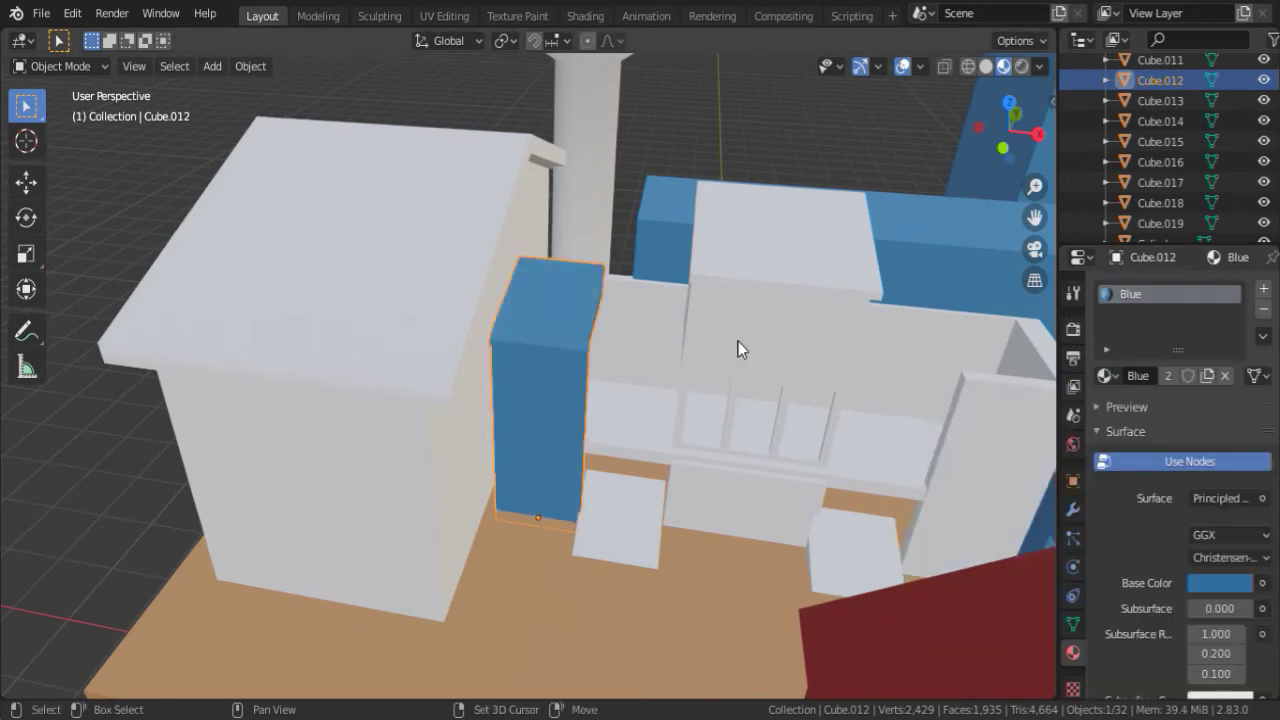
{"action": "left_click", "coordinate": [737, 349]}
{"action": "middle_click_drag", "start_coordinate": [737, 349], "coordinate": [1052, 366]}
{"action": "left_click", "coordinate": [1105, 375]}
{"action": "left_click", "coordinate": [920, 406]}
{"action": "left_click", "coordinate": [806, 466]}
{"action": "left_click", "coordinate": [1105, 375]}
{"action": "left_click", "coordinate": [920, 406]}
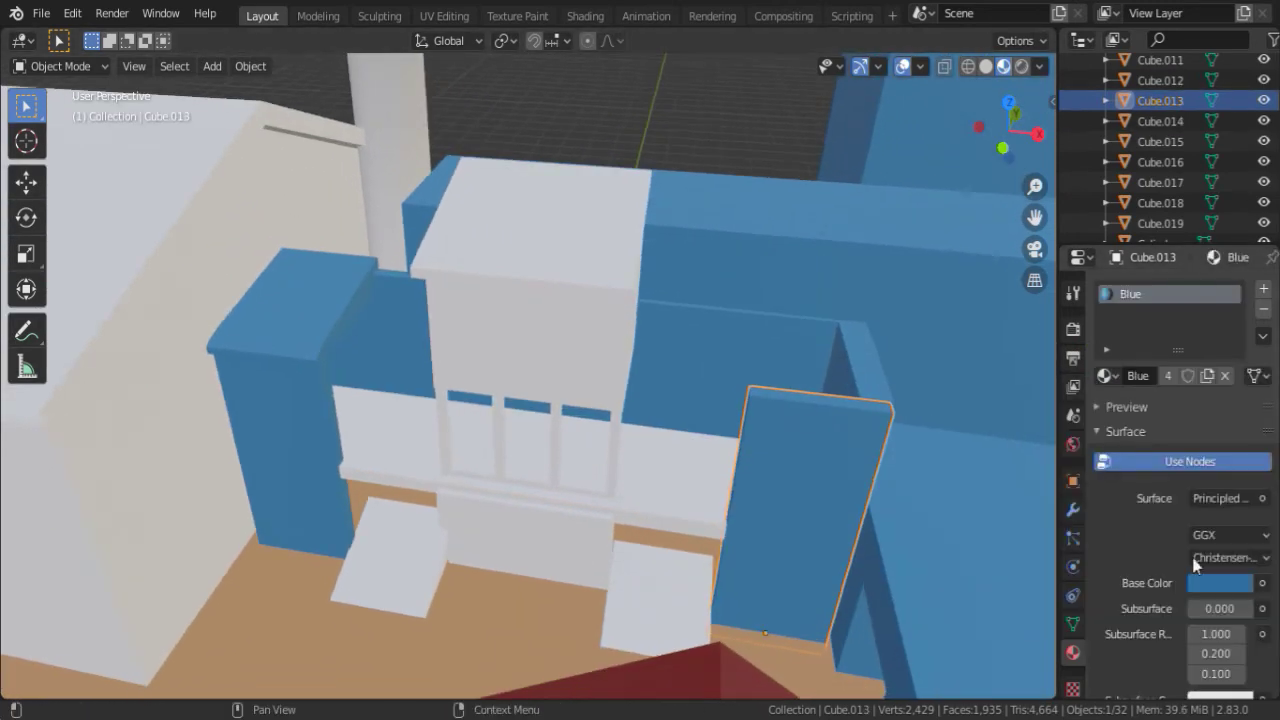
{"action": "left_click", "coordinate": [1220, 583]}
Give the small front step and the white plane beside it the Brown material.
{"action": "middle_click_drag", "start_coordinate": [760, 450], "coordinate": [640, 420]}
{"action": "middle_click_drag", "start_coordinate": [536, 347], "coordinate": [556, 519]}
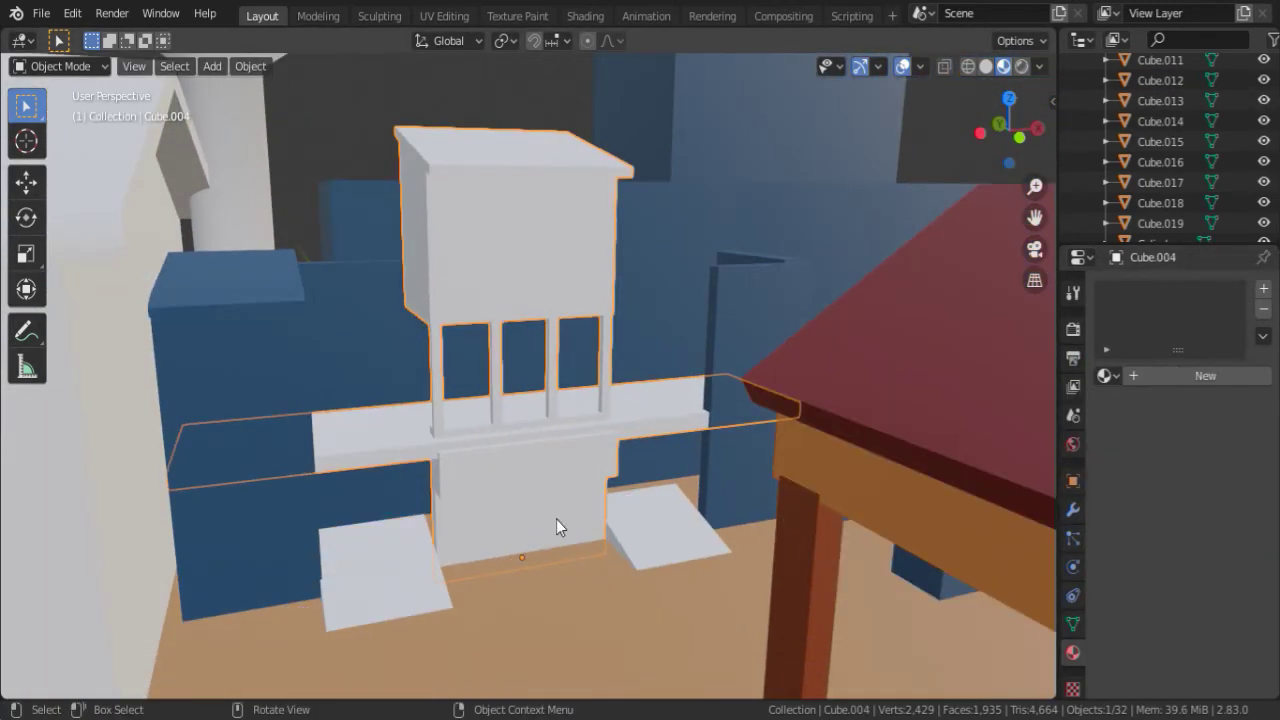
{"action": "left_click", "coordinate": [650, 530]}
{"action": "mouse_move", "coordinate": [472, 474]}
{"action": "middle_mouse_down"}
{"action": "mouse_move", "coordinate": [613, 380]}
{"action": "mouse_move", "coordinate": [430, 392]}
{"action": "middle_mouse_up"}
{"action": "left_click", "coordinate": [319, 408], "text": "shift"}
{"action": "mouse_move", "coordinate": [319, 408]}
{"action": "middle_mouse_down"}
{"action": "mouse_move", "coordinate": [353, 357]}
{"action": "mouse_move", "coordinate": [425, 400]}
{"action": "middle_mouse_up"}
{"action": "left_click", "coordinate": [425, 400]}
{"action": "left_click", "coordinate": [1105, 375]}
{"action": "left_click", "coordinate": [930, 427]}
{"action": "left_click", "coordinate": [328, 534]}
{"action": "left_click", "coordinate": [1105, 375]}
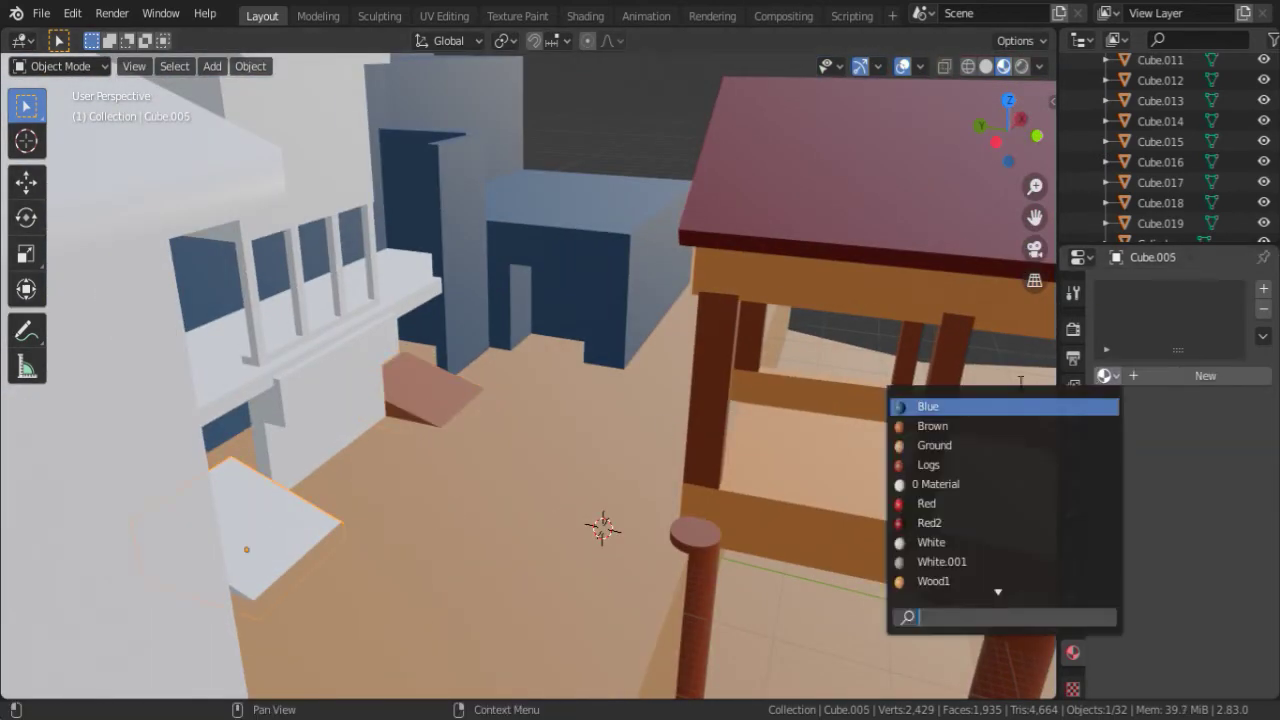
{"action": "left_click", "coordinate": [930, 427]}
Reassign the Blue material to the annex's central block.
{"action": "left_click", "coordinate": [643, 354]}
{"action": "middle_click_drag", "start_coordinate": [643, 354], "coordinate": [505, 208]}
{"action": "left_click", "coordinate": [1105, 375]}
{"action": "left_click", "coordinate": [928, 406]}
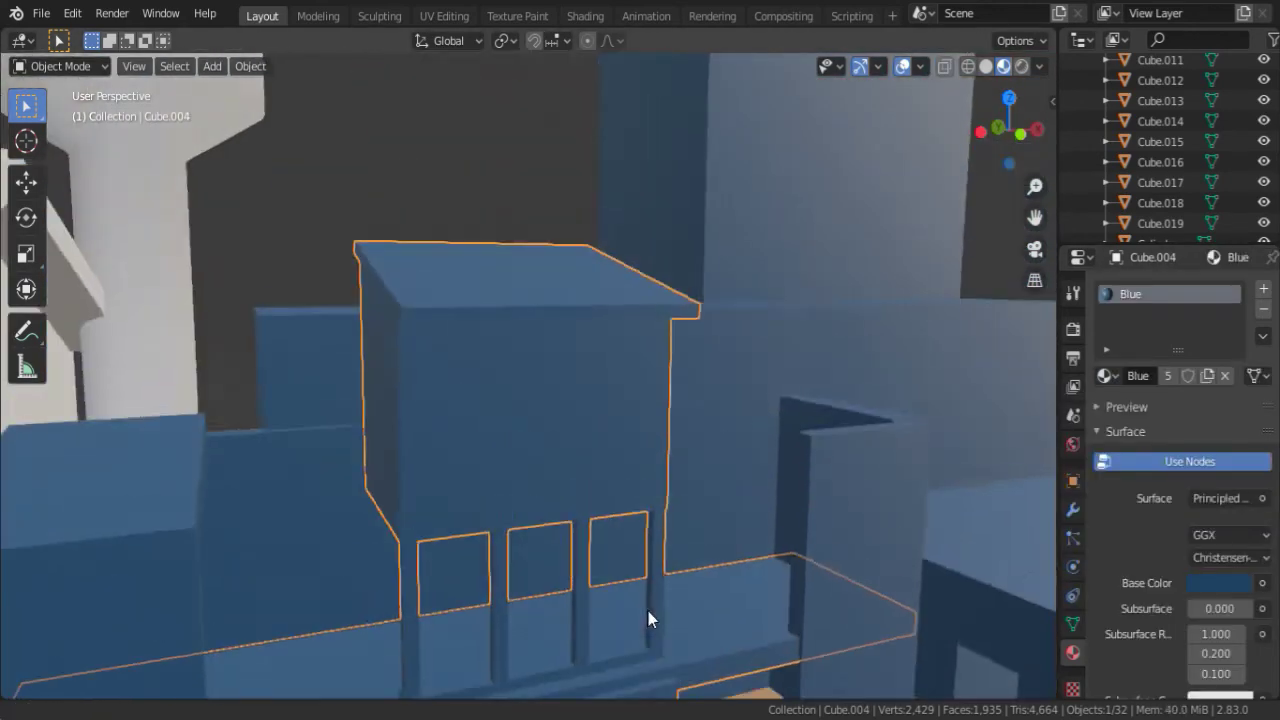
In Edit Mode, select the balcony face loop and add a second material slot for it.
{"action": "mouse_move", "coordinate": [648, 611]}
{"action": "middle_mouse_down"}
{"action": "mouse_move", "coordinate": [606, 443]}
{"action": "mouse_move", "coordinate": [323, 405]}
{"action": "middle_mouse_up"}
{"action": "key", "text": "Tab"}
{"action": "key", "text": "Tab"}
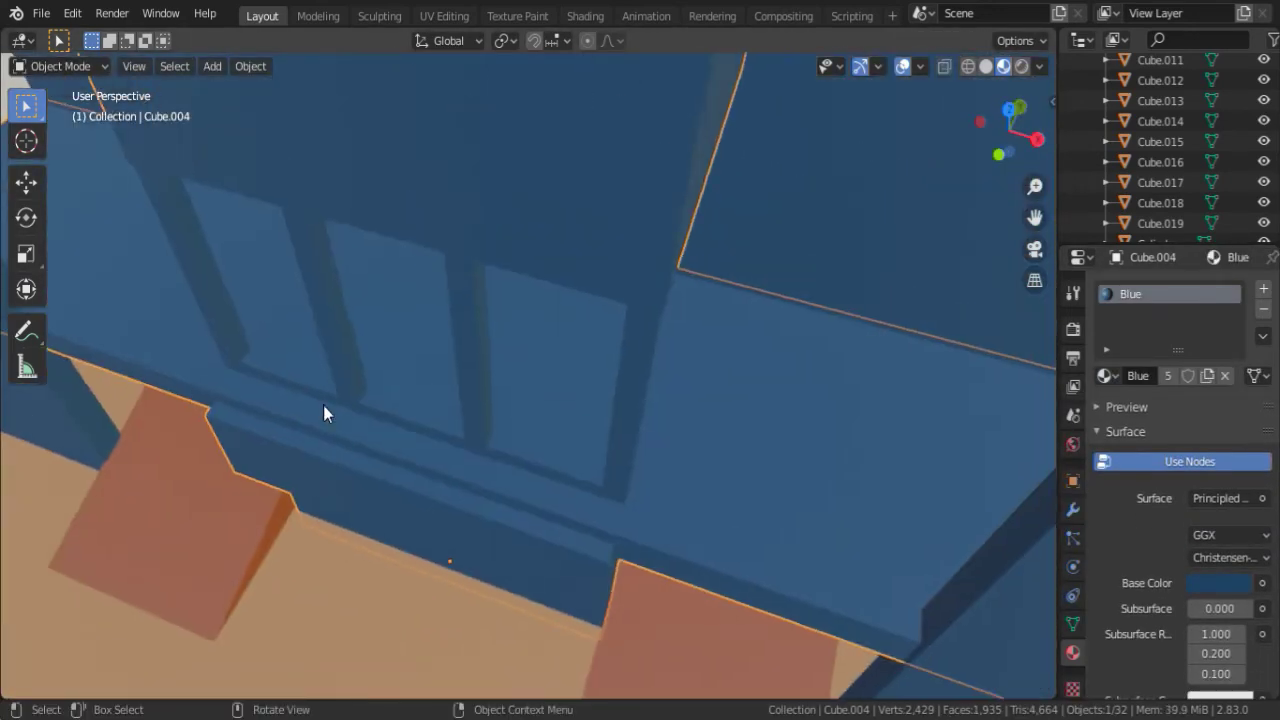
{"action": "key", "text": "Tab"}
{"action": "left_click", "coordinate": [713, 472], "text": "alt"}
{"action": "left_click", "coordinate": [1264, 293]}
{"action": "left_click", "coordinate": [1105, 416]}
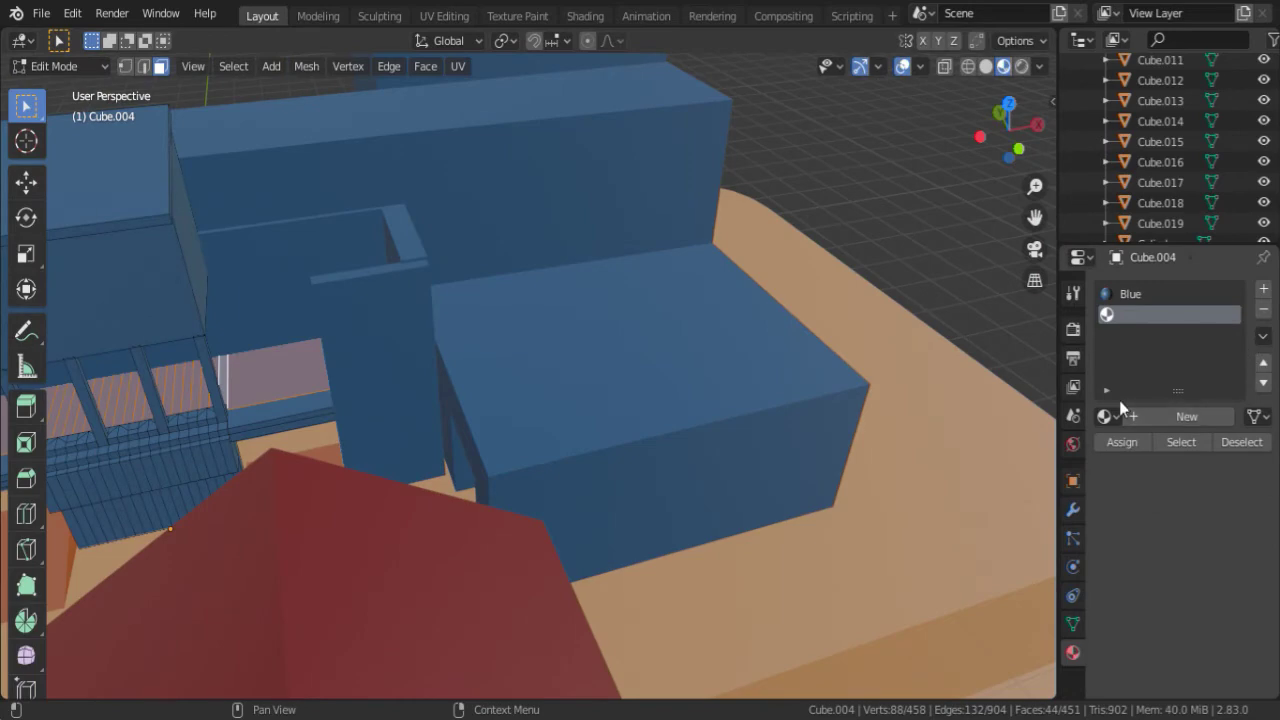
{"action": "left_click", "coordinate": [1108, 416]}
Circle-select the balcony floor faces and assign them the Balcony material slot.
{"action": "left_click", "coordinate": [985, 600]}
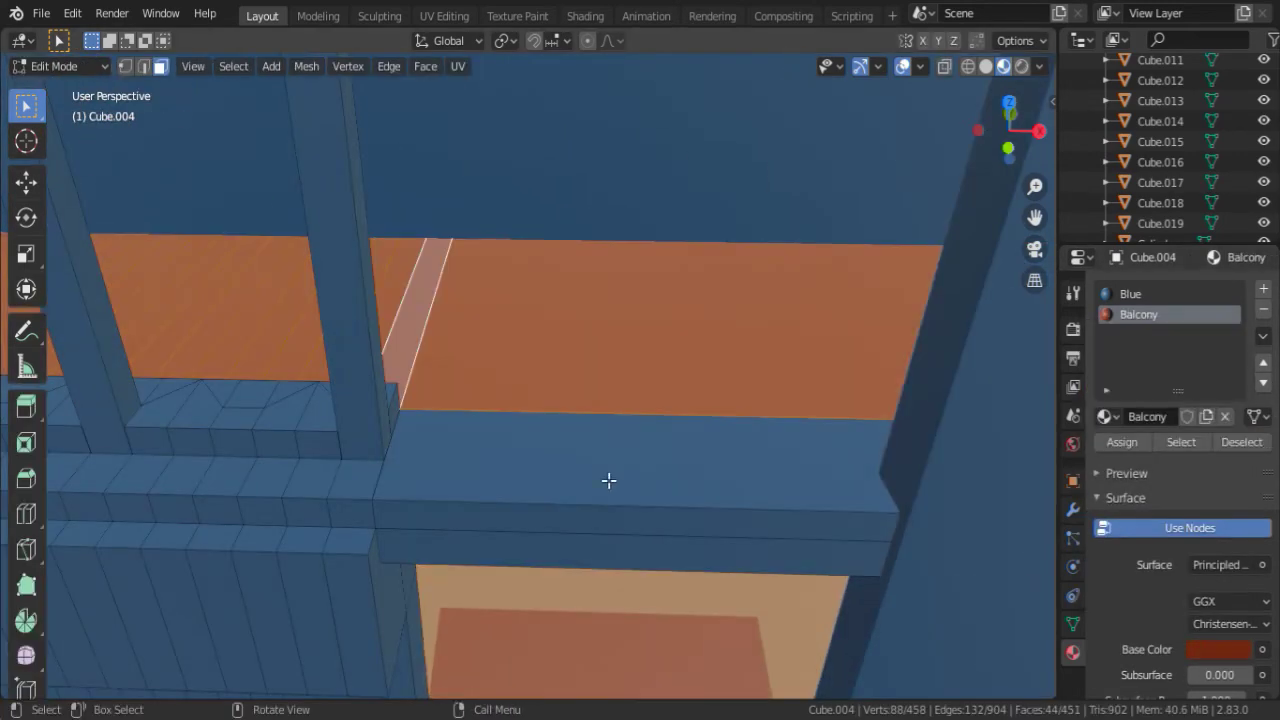
{"action": "left_click", "coordinate": [443, 505], "text": "alt"}
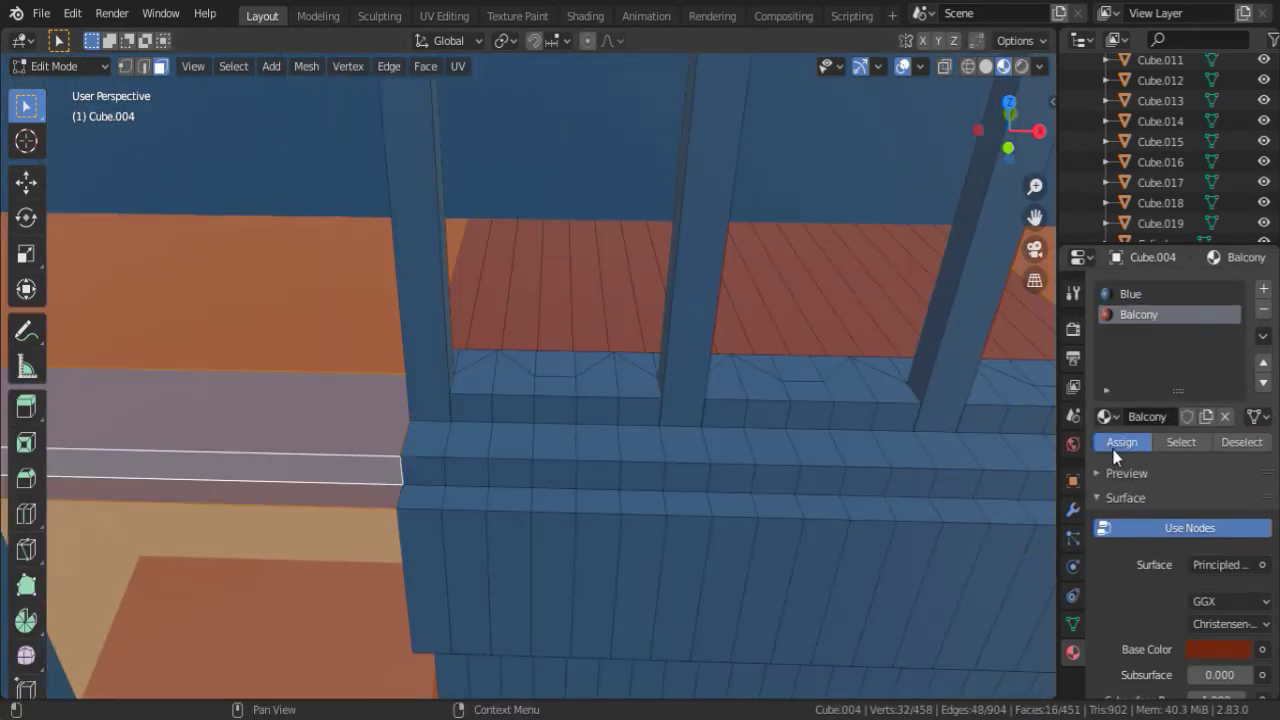
{"action": "mouse_move", "coordinate": [800, 470]}
{"action": "middle_mouse_down"}
{"action": "mouse_move", "coordinate": [506, 474]}
{"action": "mouse_move", "coordinate": [554, 503]}
{"action": "mouse_move", "coordinate": [492, 460]}
{"action": "middle_mouse_up"}
{"action": "left_click", "coordinate": [492, 460]}
{"action": "key", "text": "c"}
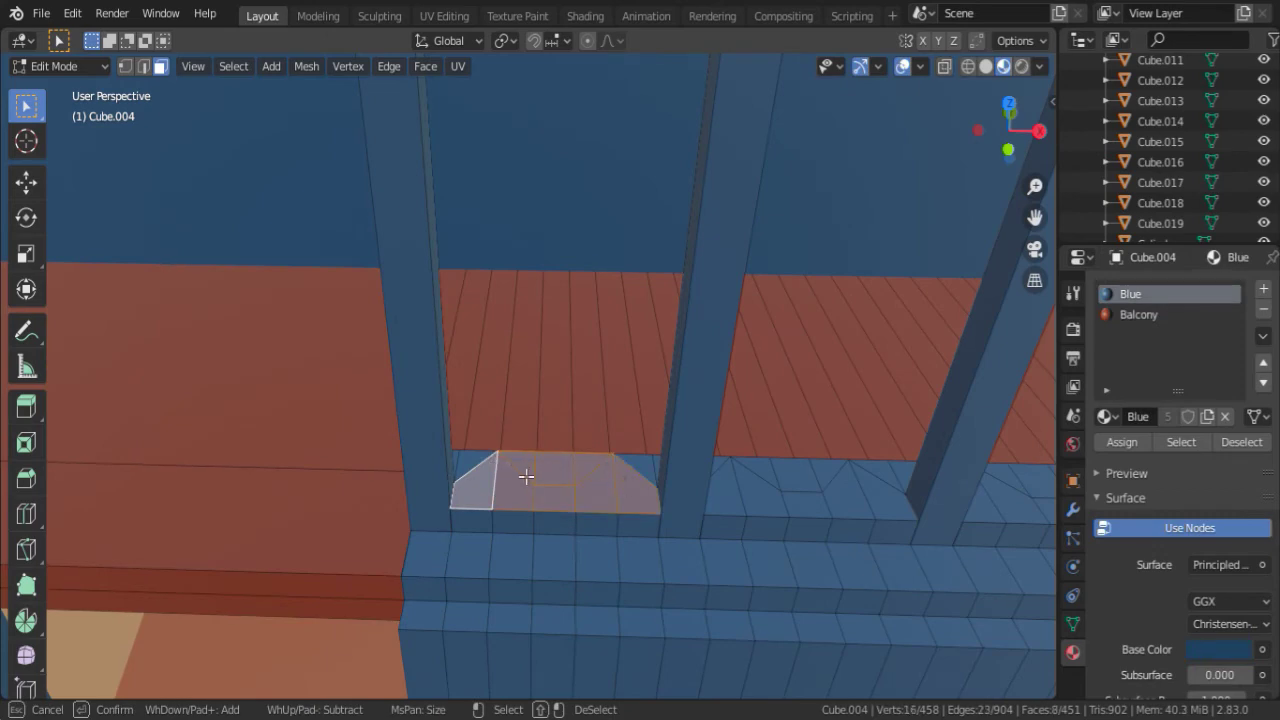
{"action": "left_click", "coordinate": [740, 476]}
{"action": "mouse_move", "coordinate": [740, 476]}
{"action": "middle_mouse_down"}
{"action": "mouse_move", "coordinate": [397, 537]}
{"action": "mouse_move", "coordinate": [357, 371]}
{"action": "middle_mouse_up"}
{"action": "key", "text": "Escape"}
{"action": "left_click", "coordinate": [397, 537], "text": "shift"}
{"action": "left_click", "coordinate": [1138, 314]}
{"action": "left_click", "coordinate": [1122, 441]}
{"action": "key", "text": "Tab"}
Assign the Balcony material to the top face of the small box.
{"action": "key", "text": "Tab"}
{"action": "scroll", "coordinate": [576, 468], "scroll_direction": "up", "scroll_amount": 3}
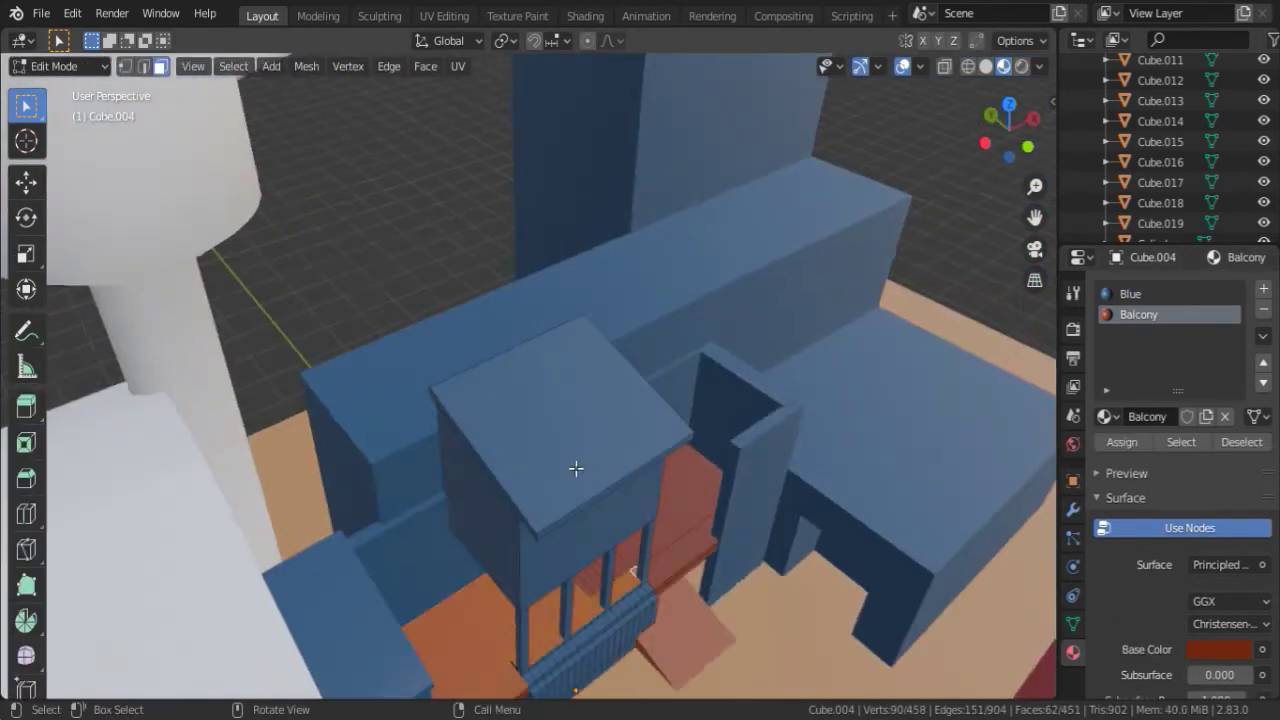
{"action": "left_click", "coordinate": [576, 468]}
{"action": "scroll", "coordinate": [540, 461], "scroll_direction": "up", "scroll_amount": 2}
{"action": "left_click", "coordinate": [1138, 314]}
{"action": "left_click", "coordinate": [1122, 441]}
{"action": "key", "text": "Tab"}
{"action": "left_click", "coordinate": [1218, 623]}
{"action": "left_click_drag", "start_coordinate": [1256, 340], "coordinate": [1256, 420]}
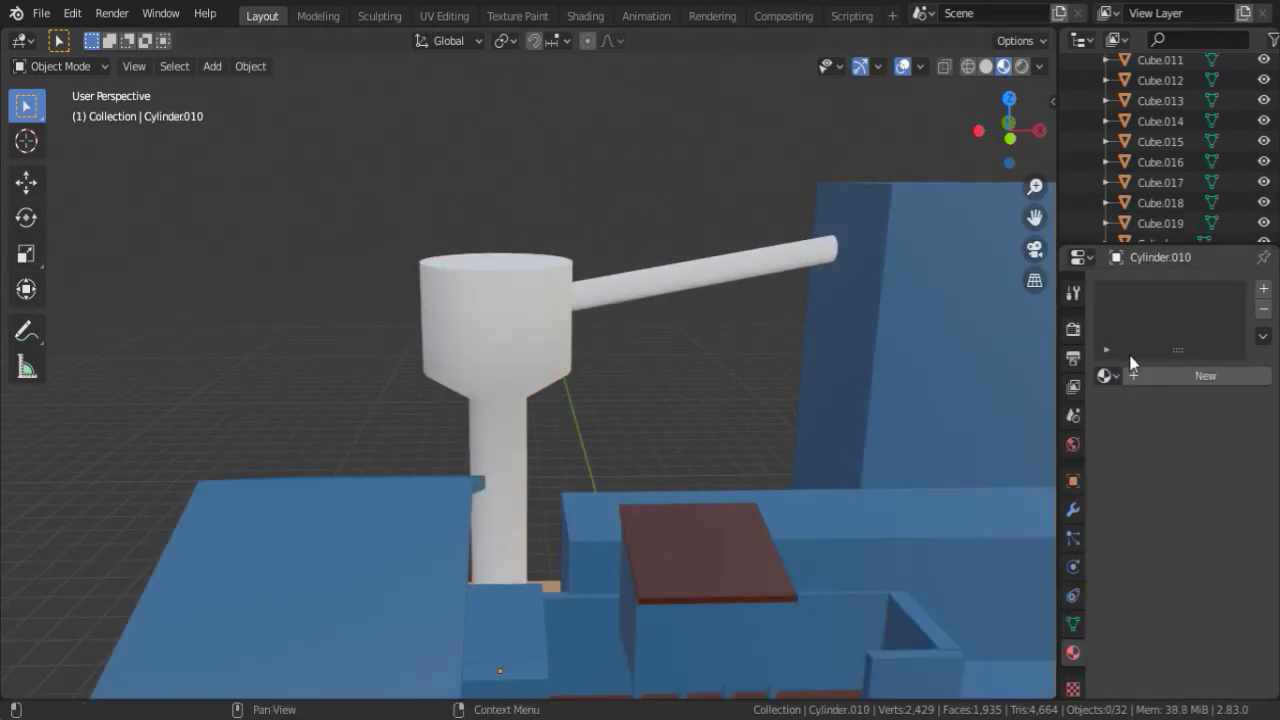
Give the water tower Blue, and its rod a new black material named Black.
{"action": "left_click", "coordinate": [1107, 375]}
{"action": "left_click", "coordinate": [923, 426]}
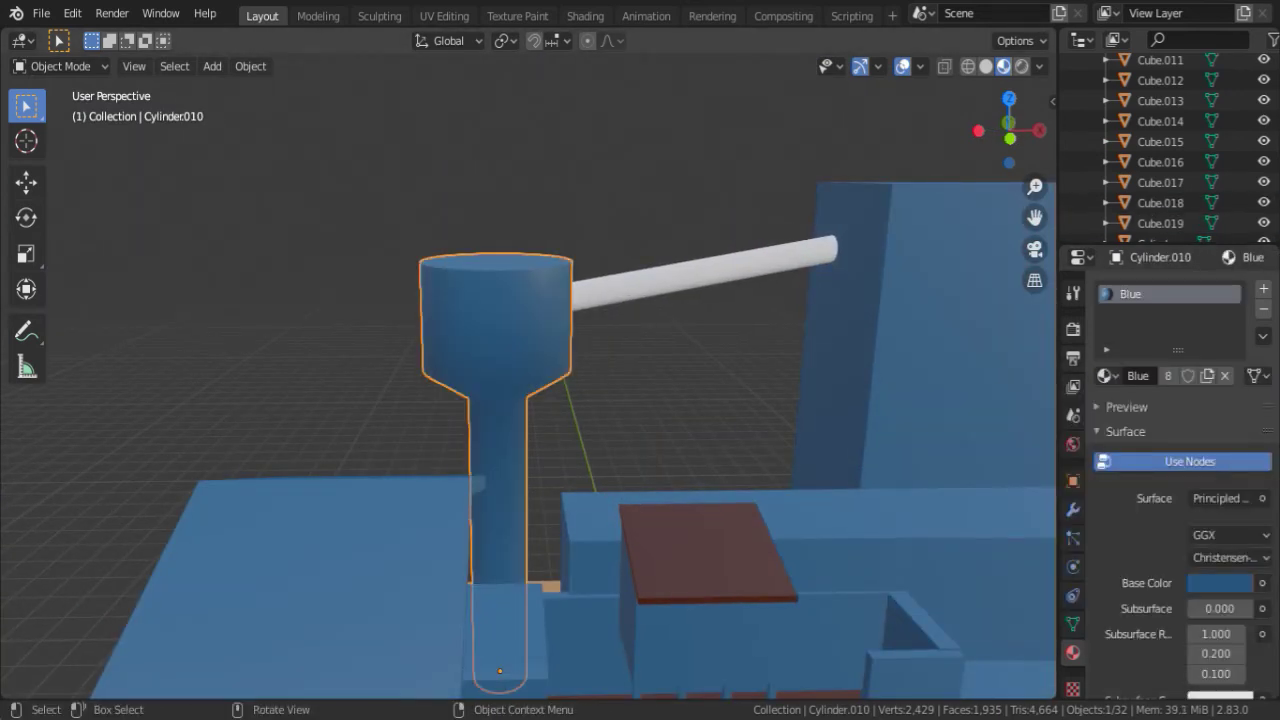
{"action": "left_click", "coordinate": [700, 270]}
{"action": "left_click", "coordinate": [1205, 375]}
{"action": "double_click", "coordinate": [1150, 375]}
{"action": "type", "text": "Black"}
{"action": "key", "text": "Return"}
{"action": "scroll", "coordinate": [1170, 417], "scroll_direction": "down", "scroll_amount": 3}
{"action": "left_click", "coordinate": [1220, 460]}
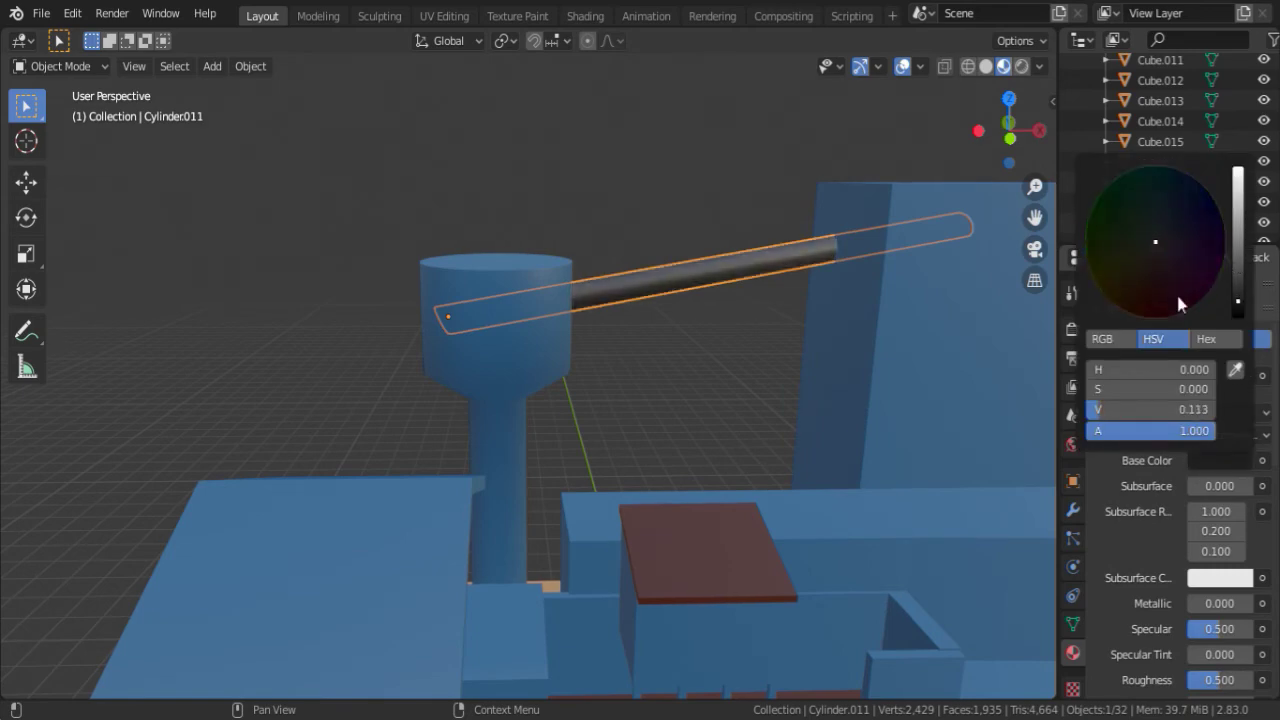
Select the ground base and its front face in Edit Mode.
{"action": "mouse_move", "coordinate": [720, 330]}
{"action": "middle_mouse_down"}
{"action": "mouse_move", "coordinate": [633, 388]}
{"action": "mouse_move", "coordinate": [644, 258]}
{"action": "middle_mouse_up"}
{"action": "left_click", "coordinate": [644, 258]}
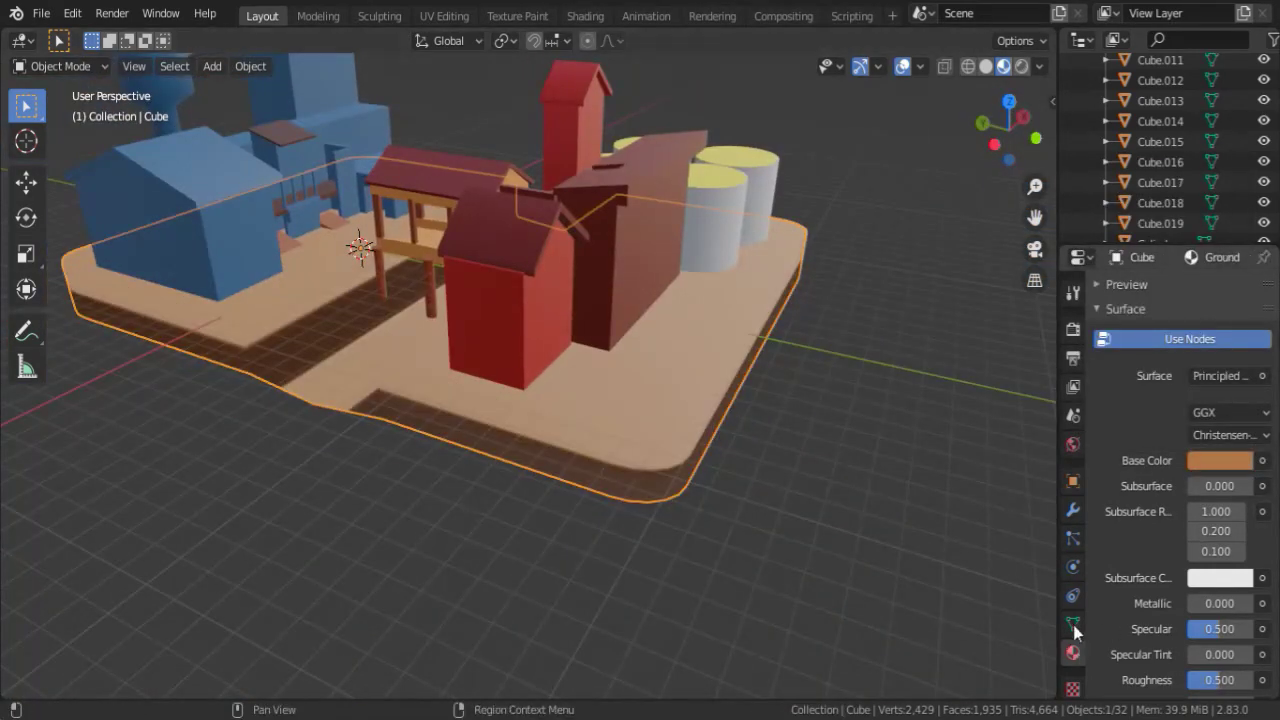
{"action": "left_click", "coordinate": [1073, 623]}
{"action": "key", "text": "s"}
{"action": "key", "text": "Escape"}
{"action": "mouse_move", "coordinate": [955, 443]}
{"action": "middle_mouse_down"}
{"action": "mouse_move", "coordinate": [835, 324]}
{"action": "mouse_move", "coordinate": [582, 493]}
{"action": "middle_mouse_up"}
{"action": "key", "text": "Tab"}
{"action": "left_click", "coordinate": [582, 493]}
{"action": "mouse_move", "coordinate": [388, 566]}
{"action": "middle_mouse_down"}
{"action": "mouse_move", "coordinate": [691, 477]}
{"action": "mouse_move", "coordinate": [266, 277]}
{"action": "mouse_move", "coordinate": [408, 314]}
{"action": "mouse_move", "coordinate": [648, 228]}
{"action": "middle_mouse_up"}
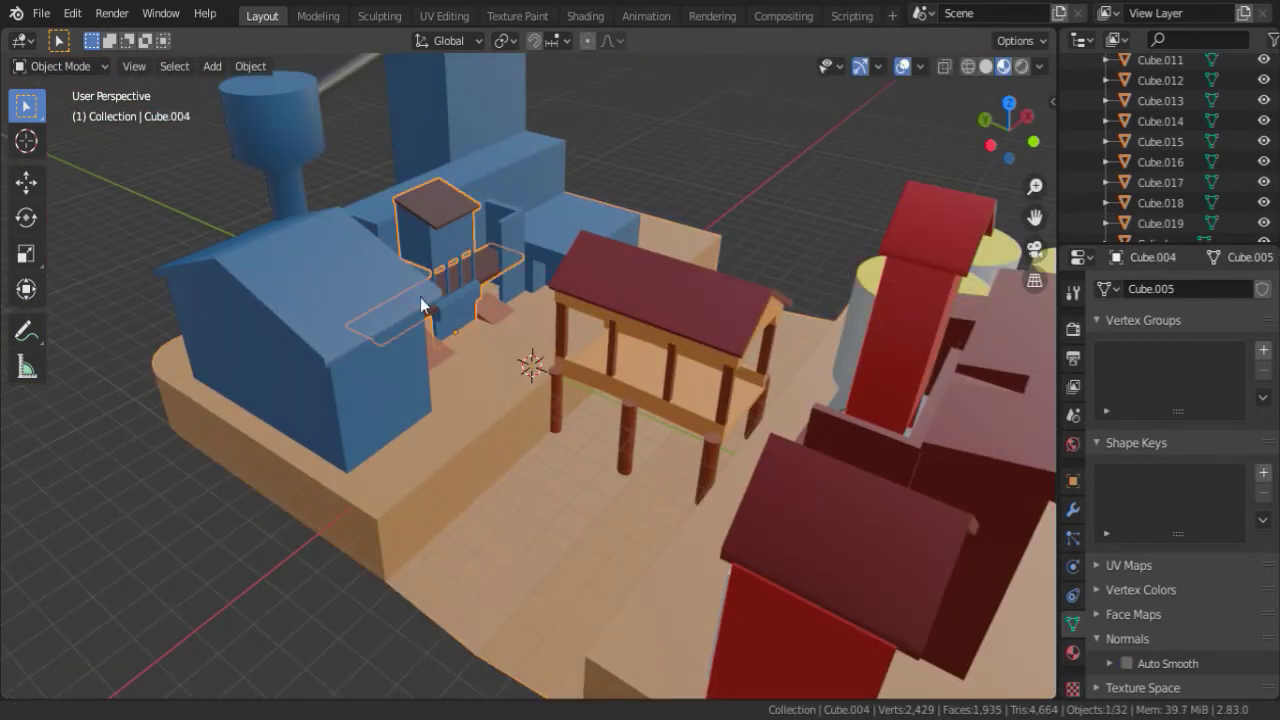
Give the roof slab a single-user copy of Blue renamed Blue2.
{"action": "left_click", "coordinate": [284, 430]}
{"action": "mouse_move", "coordinate": [421, 305]}
{"action": "middle_mouse_down"}
{"action": "mouse_move", "coordinate": [284, 430]}
{"action": "mouse_move", "coordinate": [600, 400]}
{"action": "middle_mouse_up"}
{"action": "left_click", "coordinate": [1072, 652]}
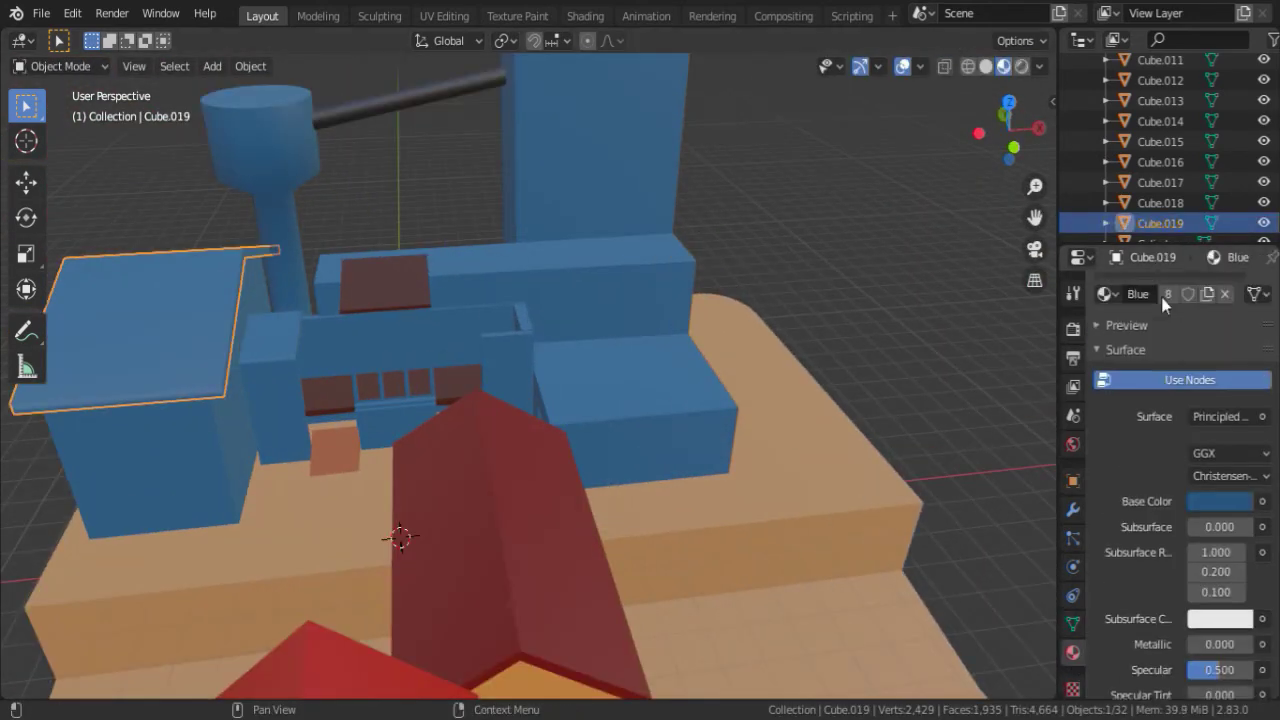
{"action": "double_click", "coordinate": [1150, 376]}
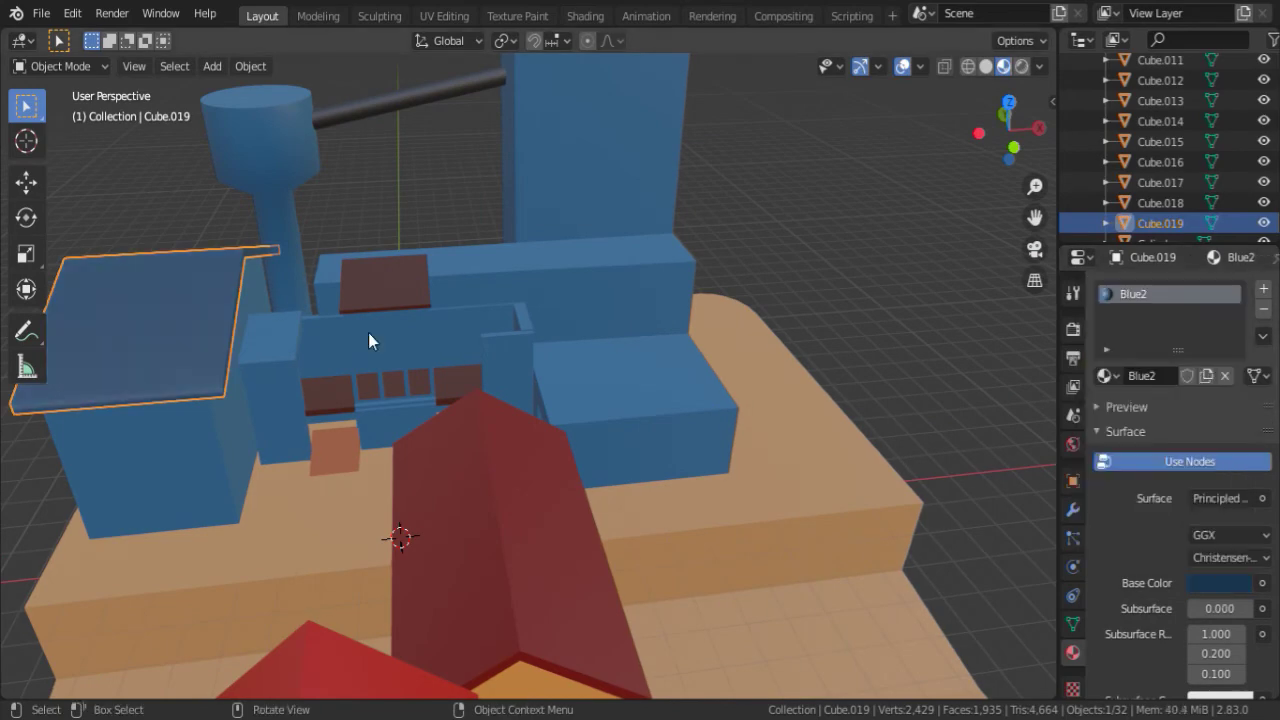
Select the tall blue block and open its list of existing materials.
{"action": "middle_click_drag", "start_coordinate": [371, 337], "coordinate": [600, 300]}
{"action": "left_click", "coordinate": [1105, 375]}
{"action": "left_click", "coordinate": [650, 200]}
{"action": "left_click", "coordinate": [1105, 375]}
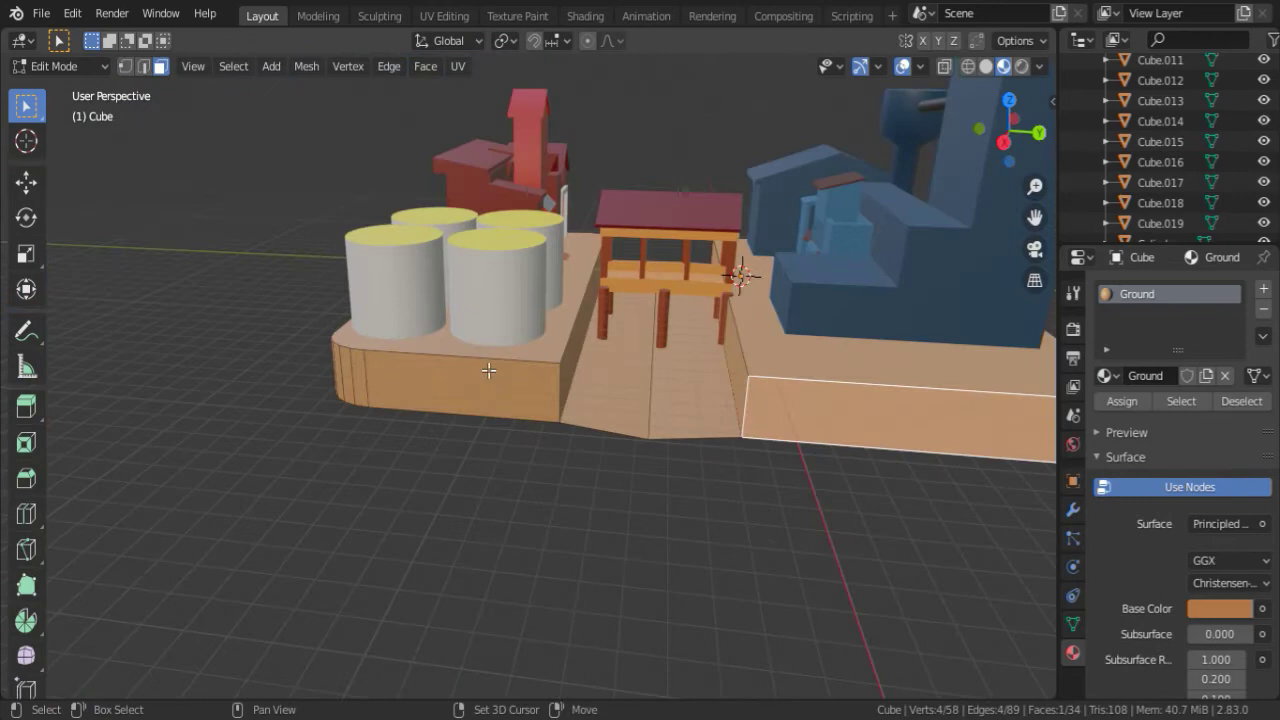
Check the ground base mesh in Edit Mode, then save Mini2Fort.blend.
{"action": "middle_click_drag", "start_coordinate": [488, 370], "coordinate": [670, 250]}
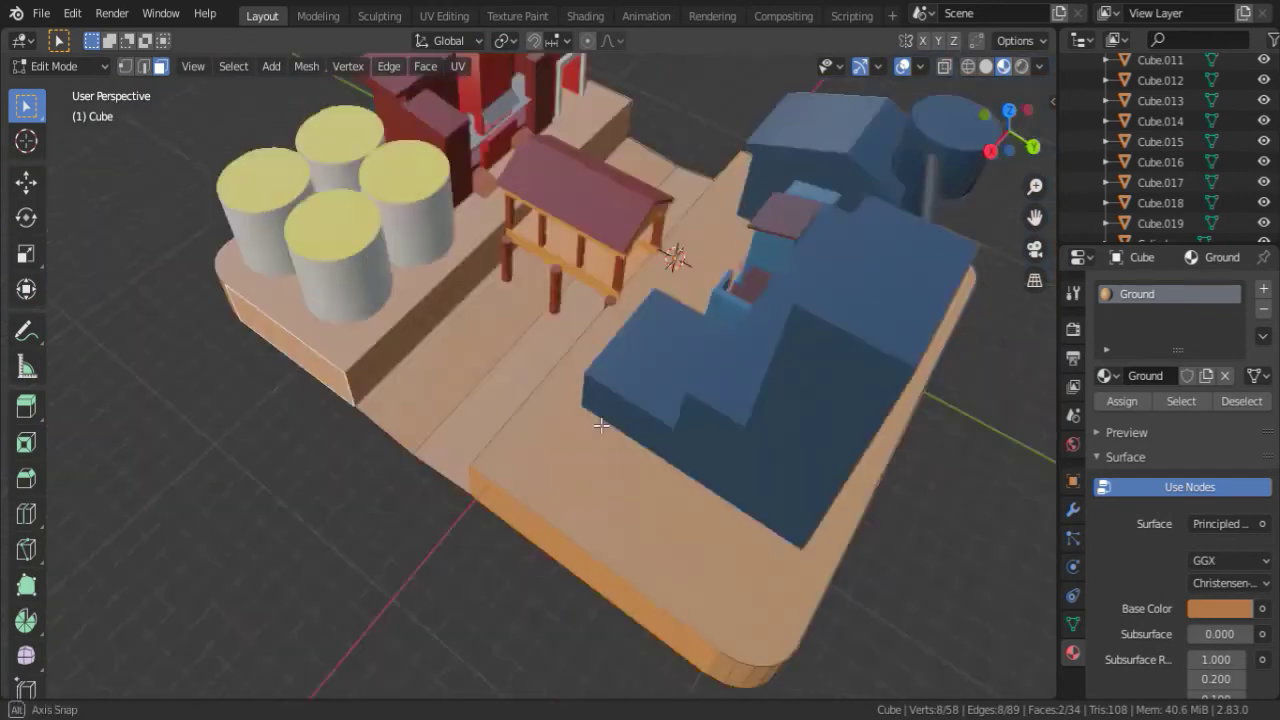
{"action": "key", "text": "Tab"}
{"action": "left_click", "coordinate": [615, 473]}
{"action": "middle_click_drag", "start_coordinate": [615, 473], "coordinate": [651, 391]}
{"action": "key", "text": "Tab"}
{"action": "key", "text": "g"}
{"action": "key", "text": "Escape"}
{"action": "key", "text": "Tab"}
{"action": "mouse_move", "coordinate": [542, 409]}
{"action": "middle_mouse_down"}
{"action": "mouse_move", "coordinate": [630, 253]}
{"action": "mouse_move", "coordinate": [560, 250]}
{"action": "middle_mouse_up"}
{"action": "key", "text": "ctrl+s"}
Zoom in on the blue annex and start editing the balcony building's mesh.
{"action": "scroll", "coordinate": [614, 316], "scroll_direction": "up", "scroll_amount": 3}
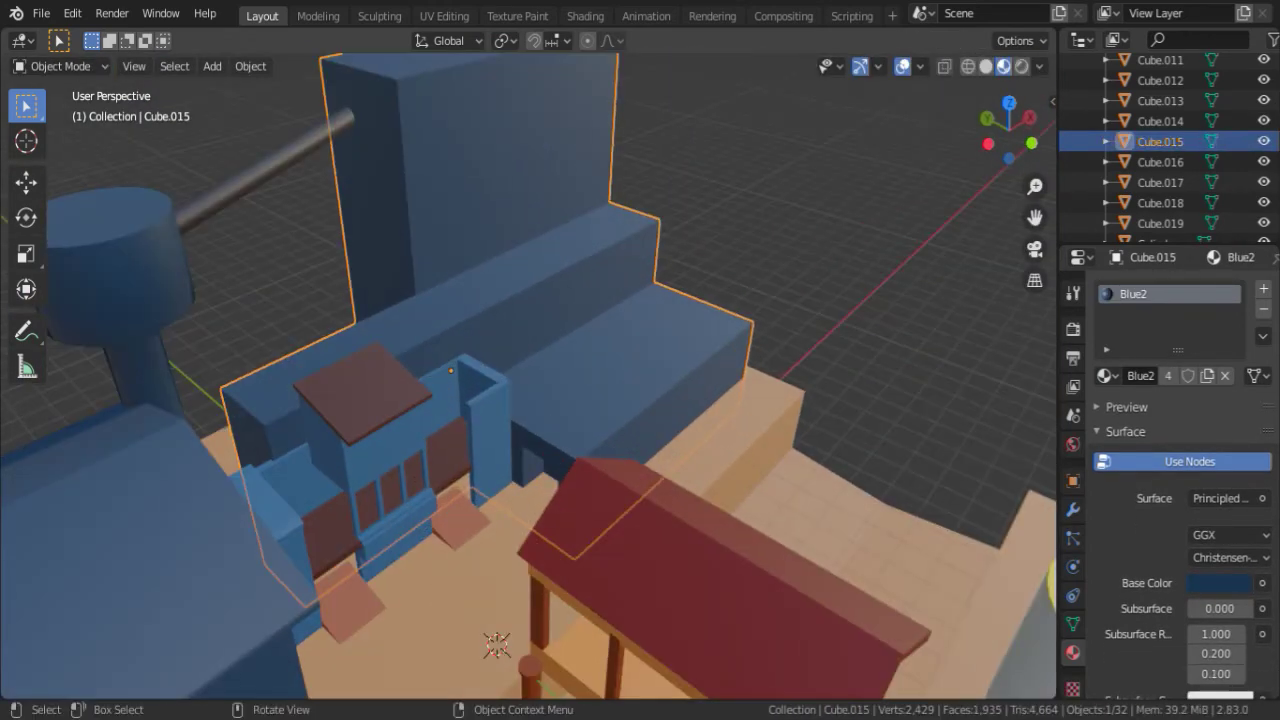
{"action": "mouse_move", "coordinate": [614, 316]}
{"action": "middle_mouse_down"}
{"action": "mouse_move", "coordinate": [457, 405]}
{"action": "mouse_move", "coordinate": [560, 300]}
{"action": "mouse_move", "coordinate": [489, 281]}
{"action": "mouse_move", "coordinate": [600, 330]}
{"action": "middle_mouse_up"}
{"action": "scroll", "coordinate": [600, 330], "scroll_direction": "up", "scroll_amount": 2}
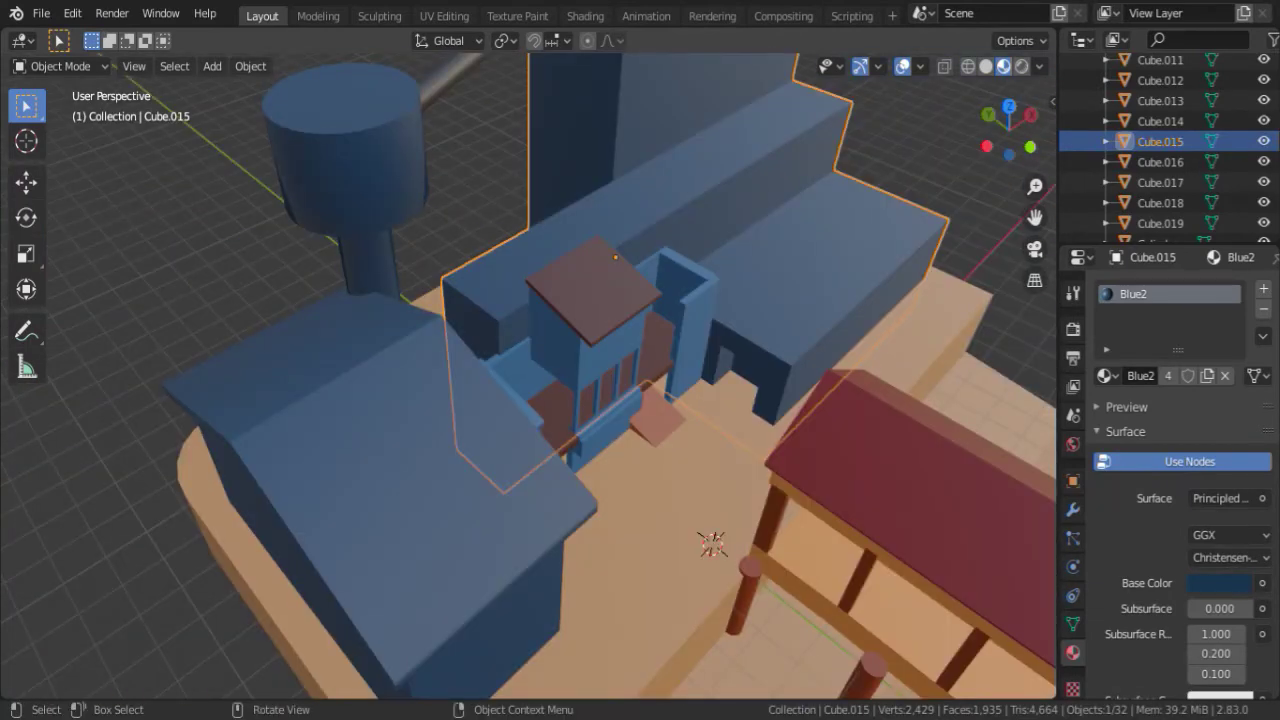
{"action": "mouse_move", "coordinate": [360, 405]}
{"action": "middle_mouse_down"}
{"action": "mouse_move", "coordinate": [385, 470]}
{"action": "mouse_move", "coordinate": [321, 303]}
{"action": "mouse_move", "coordinate": [647, 333]}
{"action": "middle_mouse_up"}
{"action": "left_click", "coordinate": [647, 333]}
{"action": "scroll", "coordinate": [652, 293], "scroll_direction": "up", "scroll_amount": 2}
{"action": "key", "text": "Tab"}
{"action": "scroll", "coordinate": [450, 199], "scroll_direction": "up", "scroll_amount": 3}
Add an edge loop across the balcony beam and give more frame faces the Balcony material.
{"action": "key", "text": "ctrl+r"}
{"action": "left_click", "coordinate": [450, 199]}
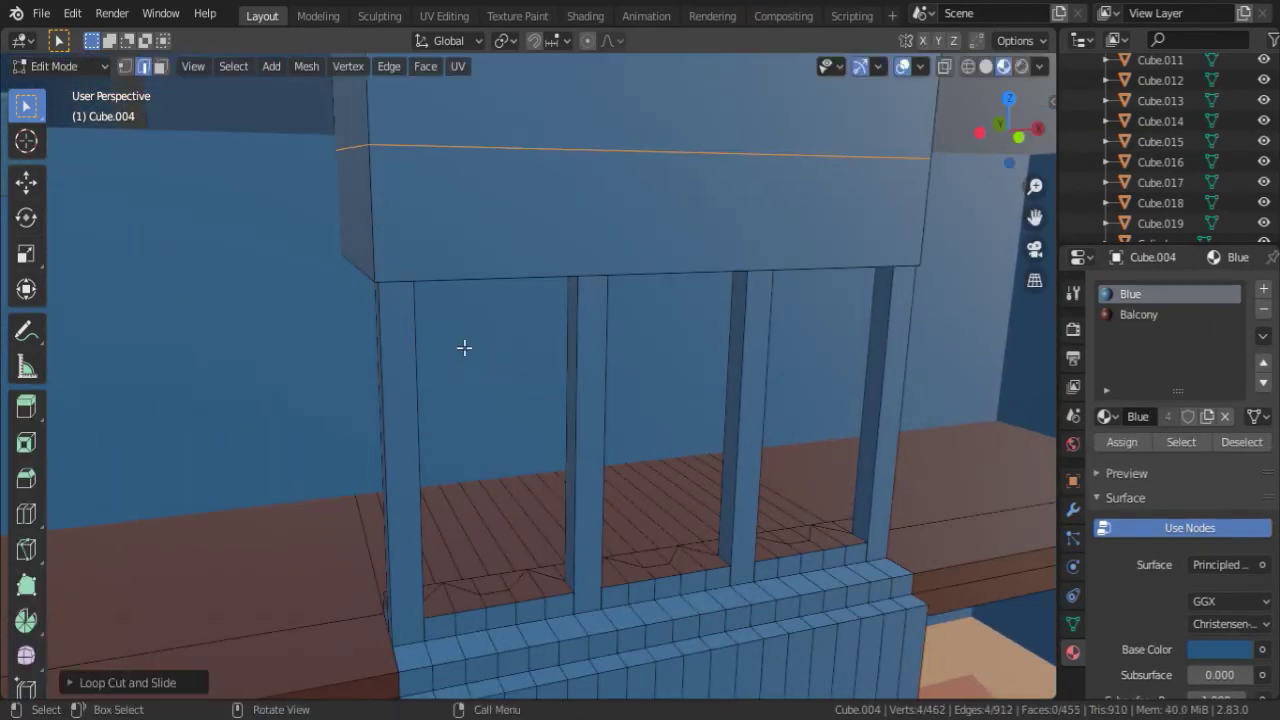
{"action": "left_click", "coordinate": [571, 364]}
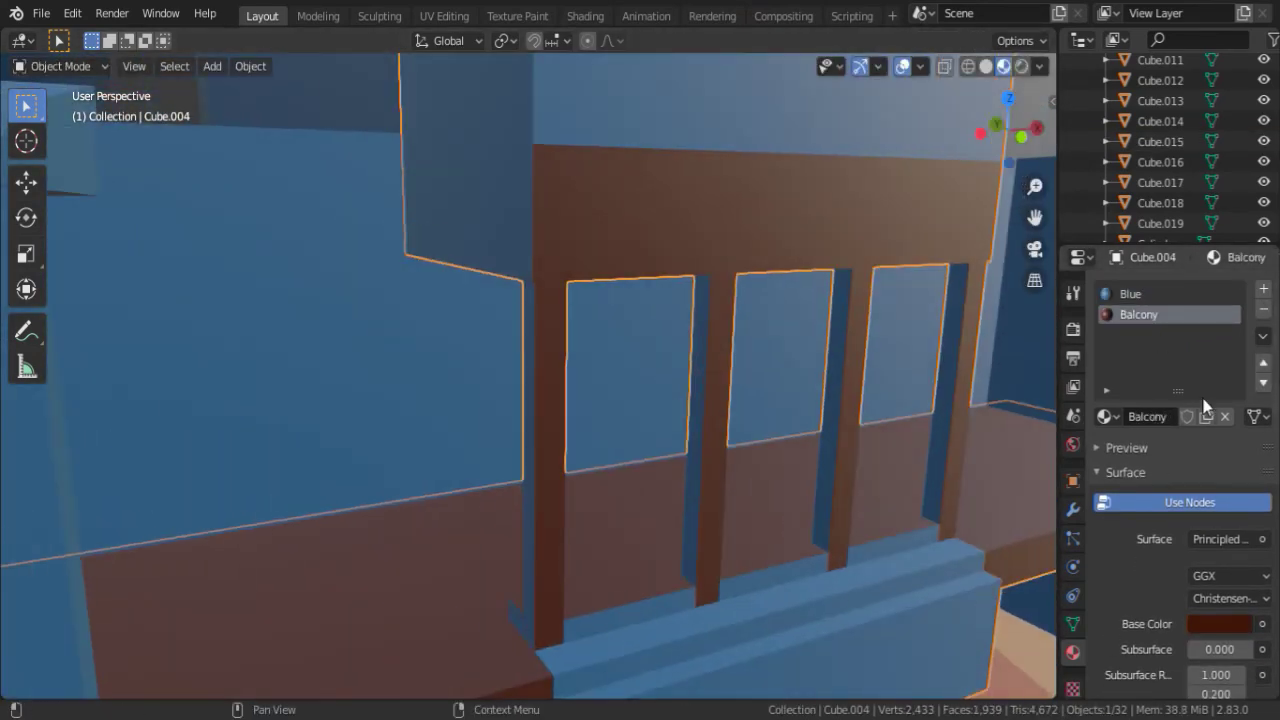
{"action": "key", "text": "Return"}
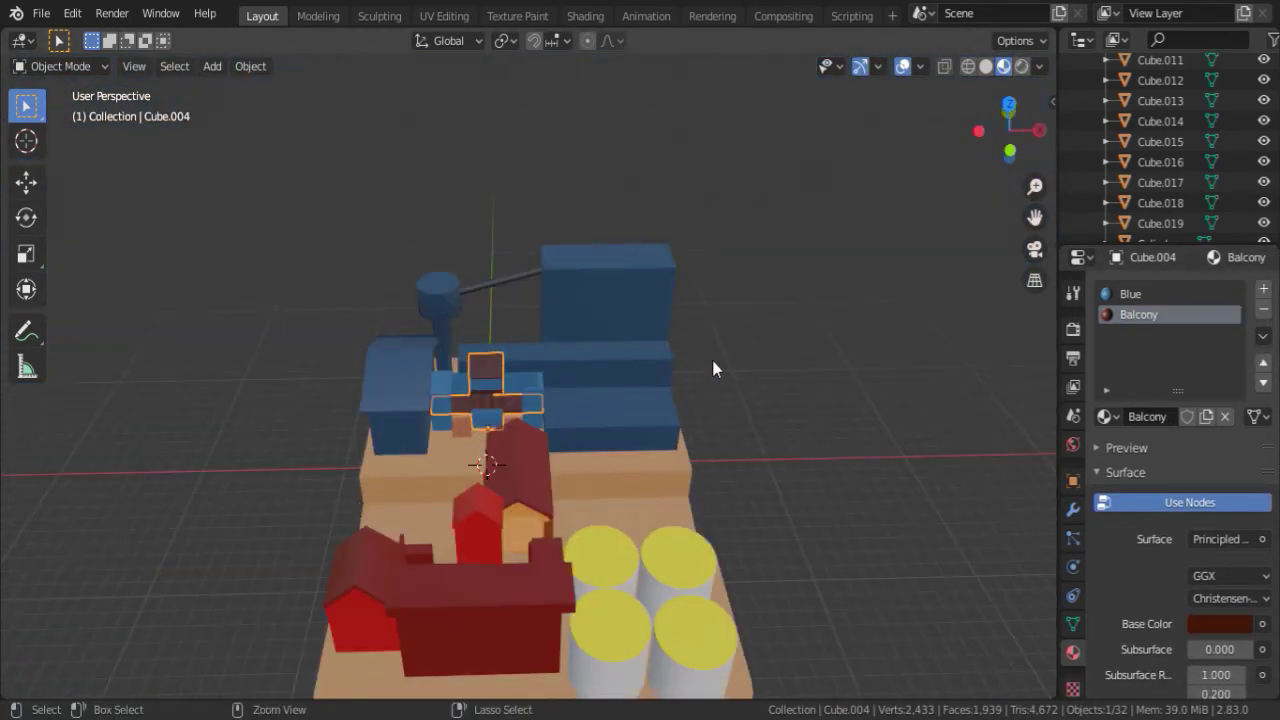
{"action": "key", "text": "shift+a"}
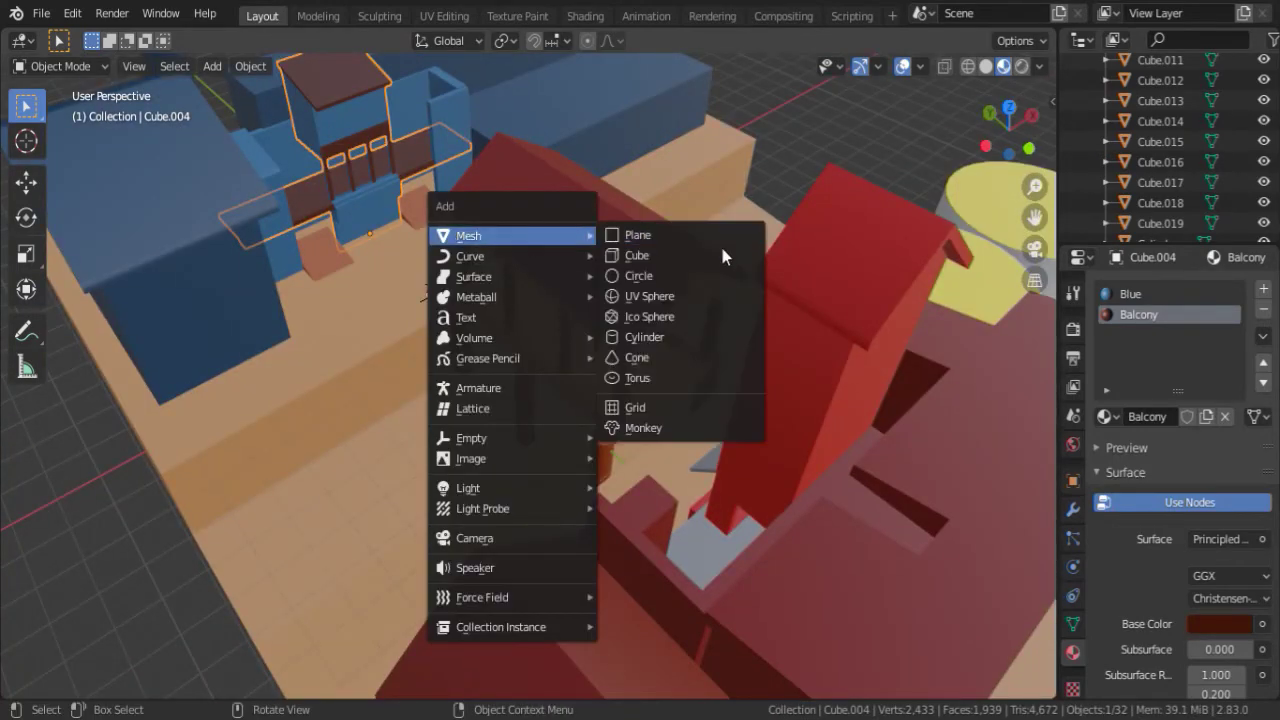
Add a water plane, move and scale it into the channel, then change the viewport shading.
{"action": "left_click", "coordinate": [638, 234]}
{"action": "key", "text": "g"}
{"action": "key", "text": "s"}
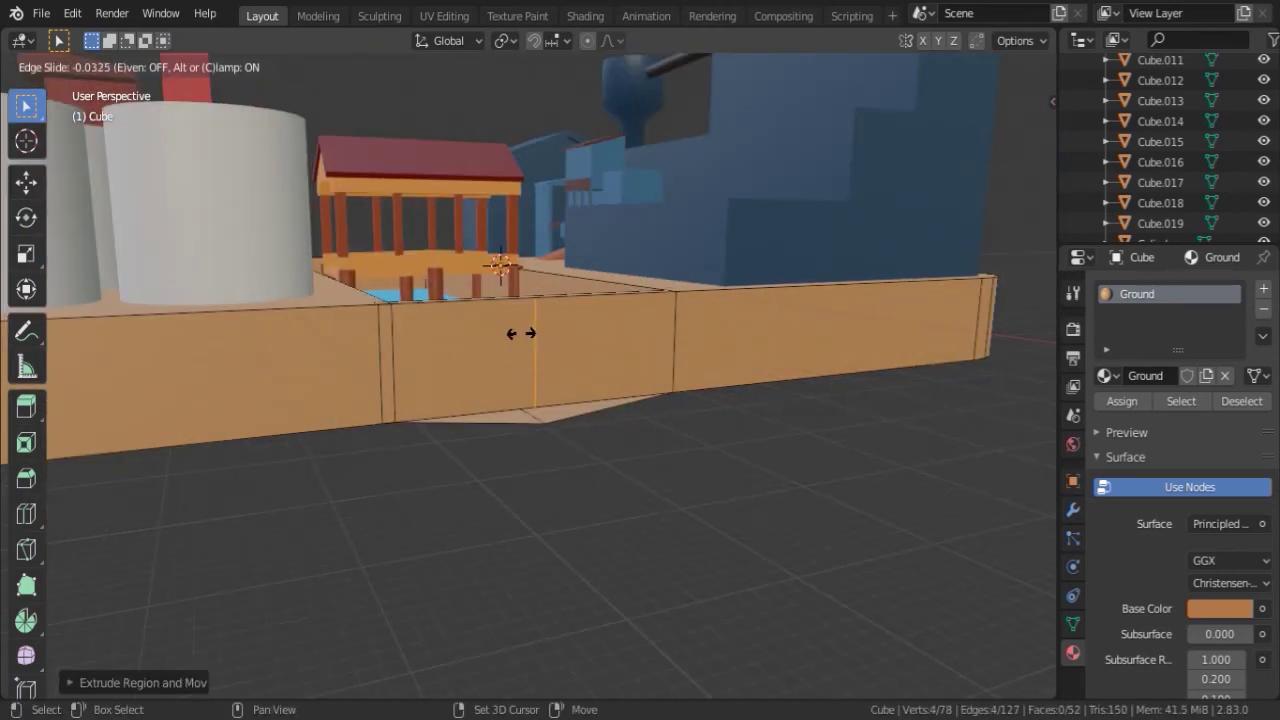
{"action": "key", "text": "z"}
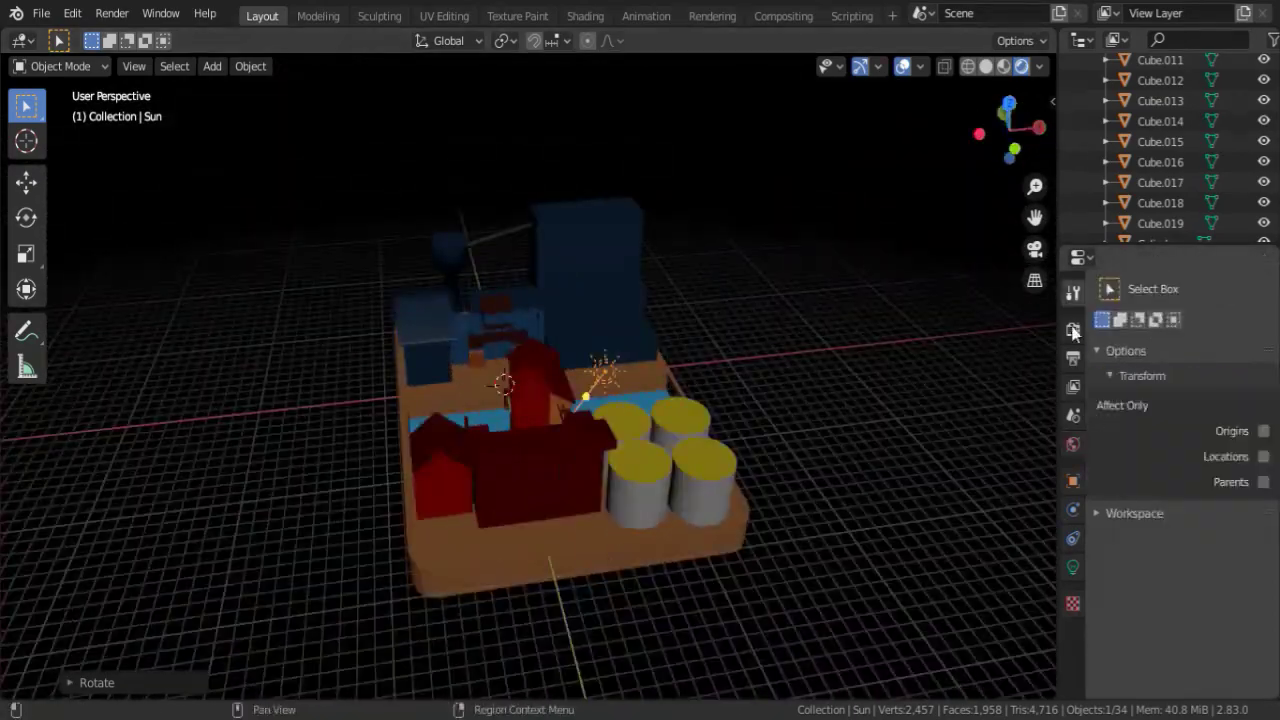
Duplicate the Sun lamp and rotate the copy.
{"action": "middle_click_drag", "start_coordinate": [593, 420], "coordinate": [703, 382]}
{"action": "key", "text": "shift+d"}
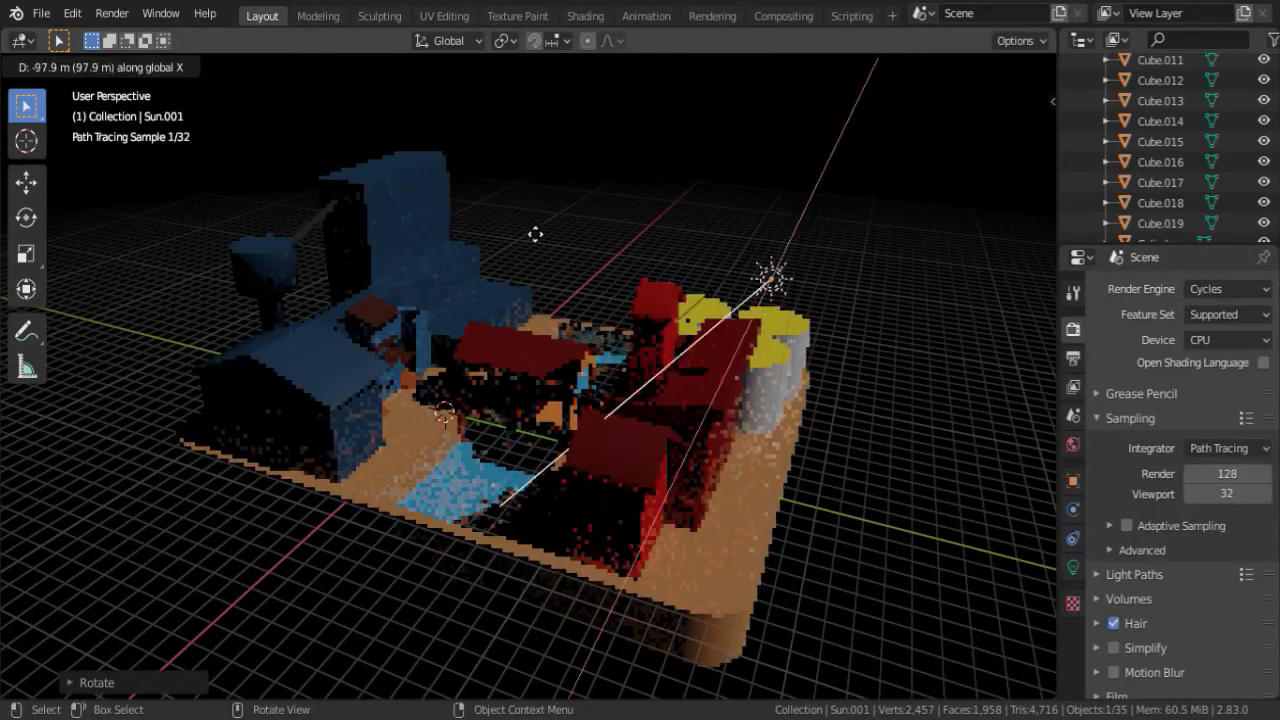
{"action": "left_click", "coordinate": [372, 296]}
{"action": "key", "text": "r"}
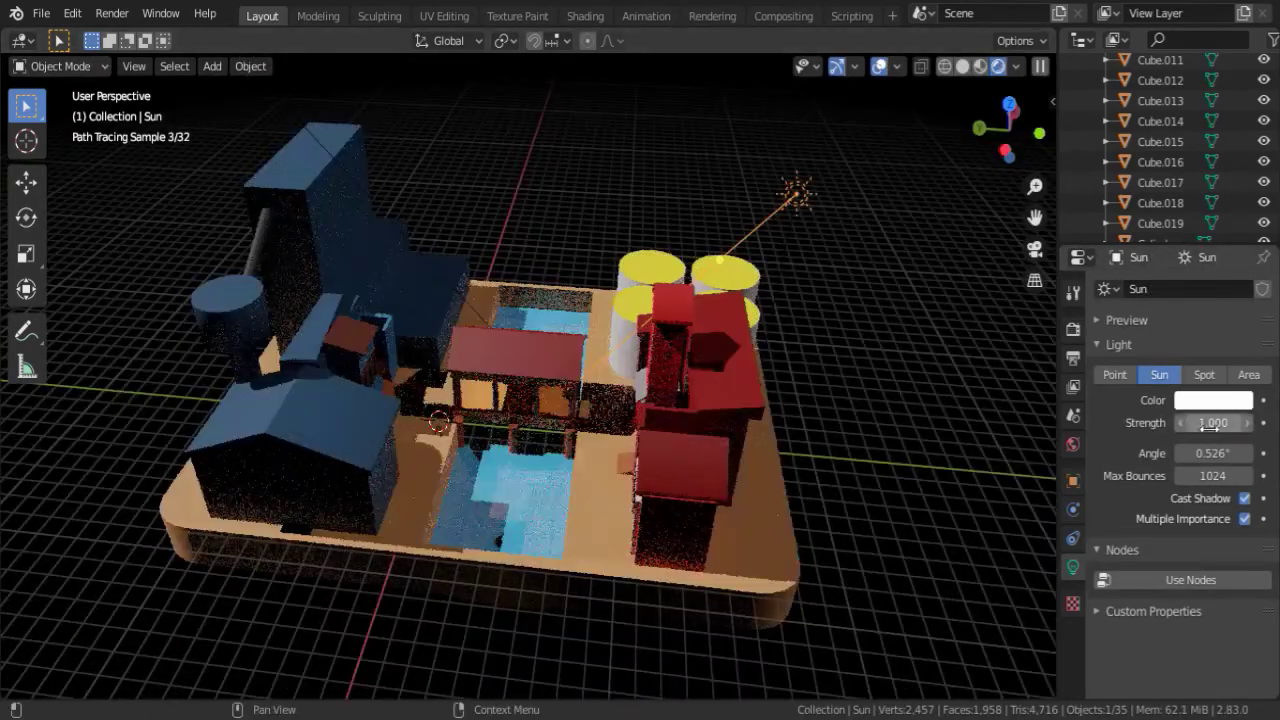
Set the sun's strength to 3 and check the rendered view of the fort.
{"action": "left_click", "coordinate": [1210, 423]}
{"action": "type", "text": "3"}
{"action": "key", "text": "Return"}
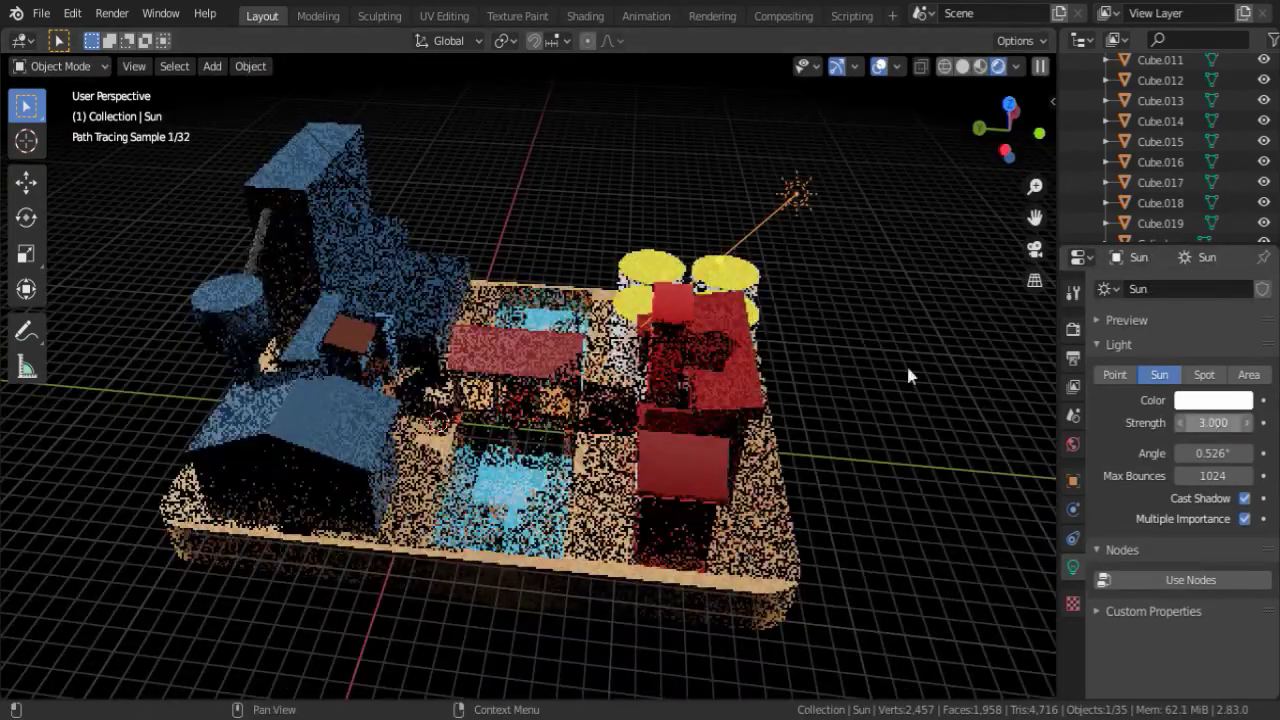
{"action": "middle_click_drag", "start_coordinate": [906, 363], "coordinate": [570, 382]}
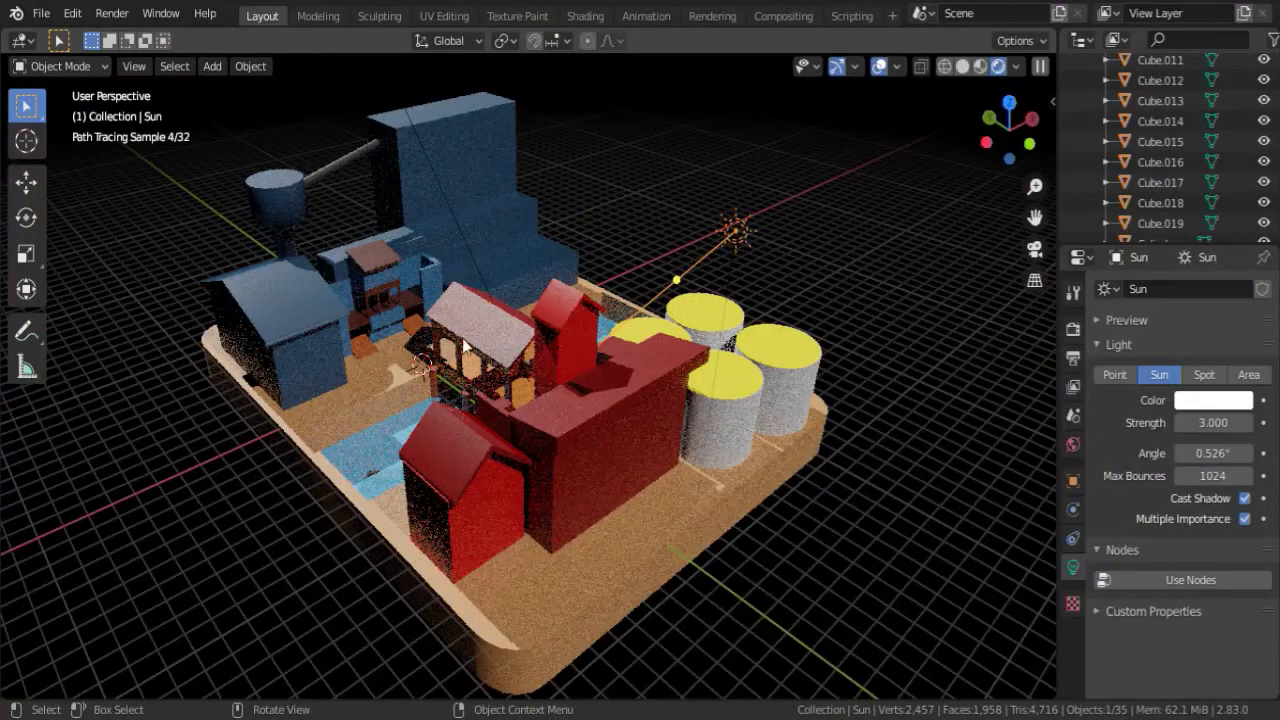
{"action": "scroll", "coordinate": [580, 403], "scroll_direction": "up", "scroll_amount": 4}
{"action": "middle_click_drag", "start_coordinate": [580, 403], "coordinate": [692, 416]}
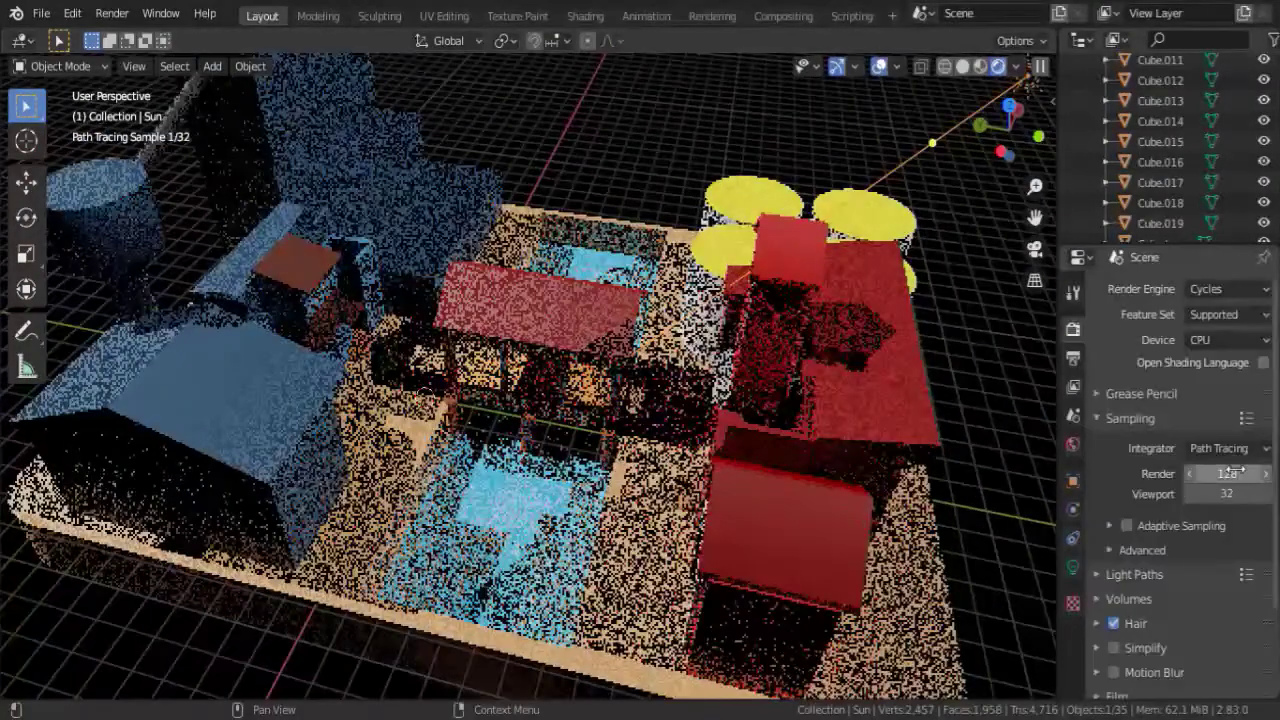
Select the water plane and bring up its Water material settings.
{"action": "left_click", "coordinate": [420, 552]}
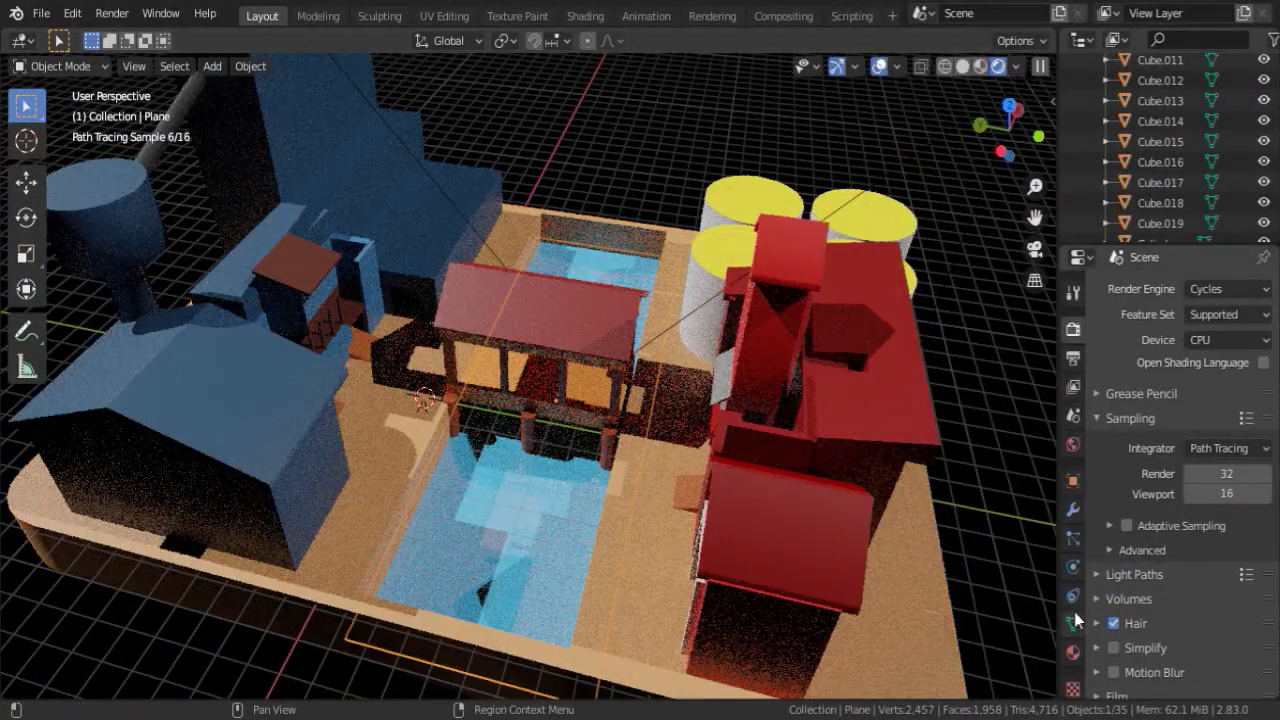
{"action": "left_click", "coordinate": [1073, 652]}
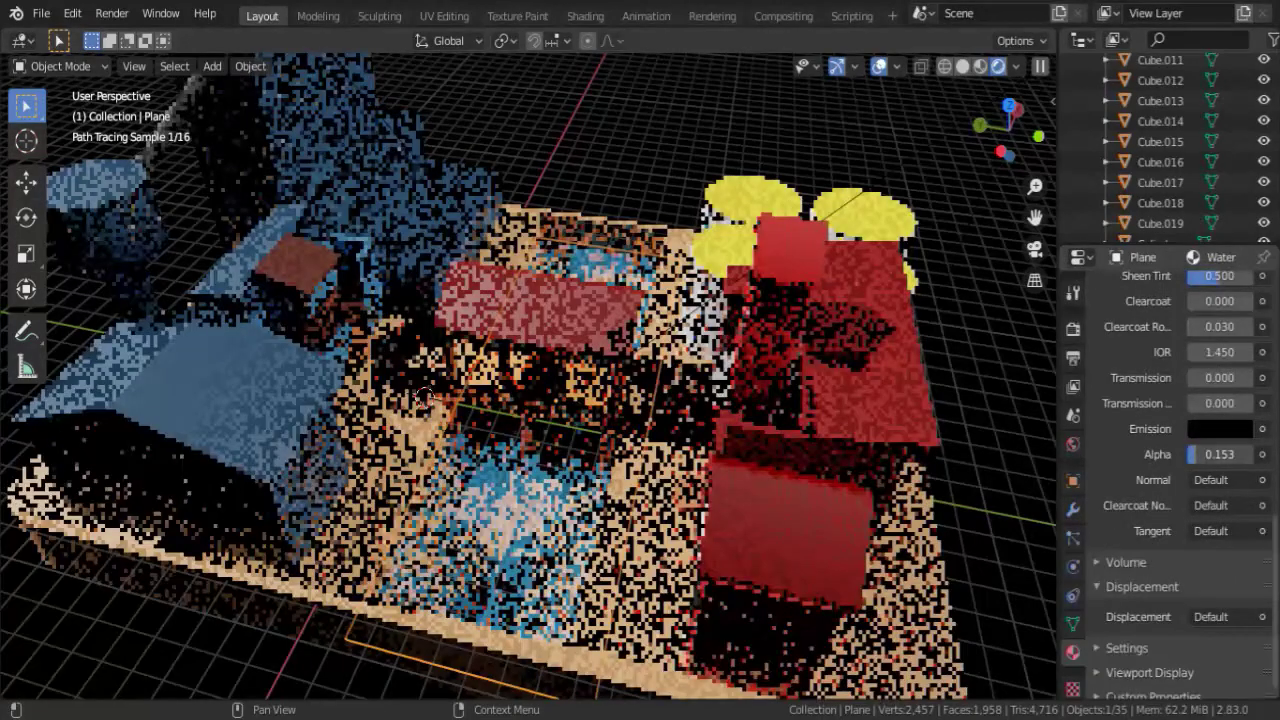
{"action": "scroll", "coordinate": [1227, 487], "scroll_direction": "up", "scroll_amount": 5}
{"action": "scroll", "coordinate": [1227, 487], "scroll_direction": "up", "scroll_amount": 5}
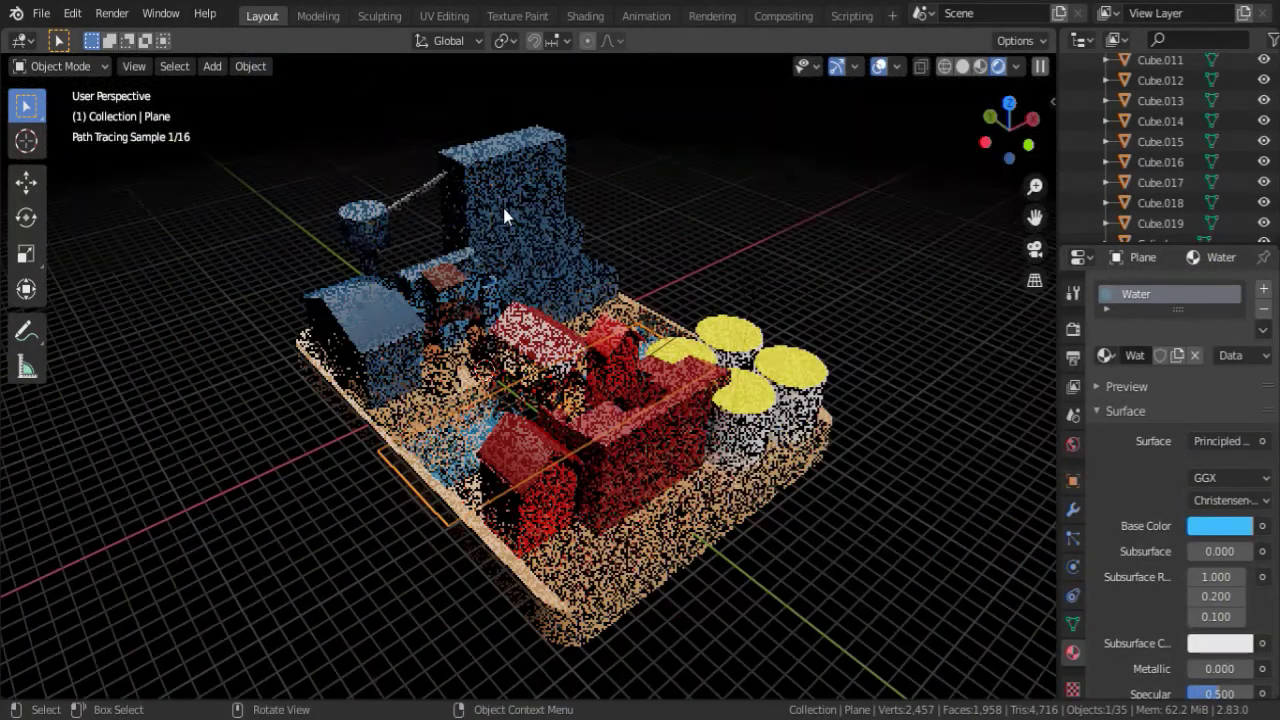
{"action": "middle_click_drag", "start_coordinate": [503, 208], "coordinate": [598, 327]}
Move the third sun lamp along the Y axis to a new position.
{"action": "left_click", "coordinate": [598, 327]}
{"action": "key", "text": "g"}
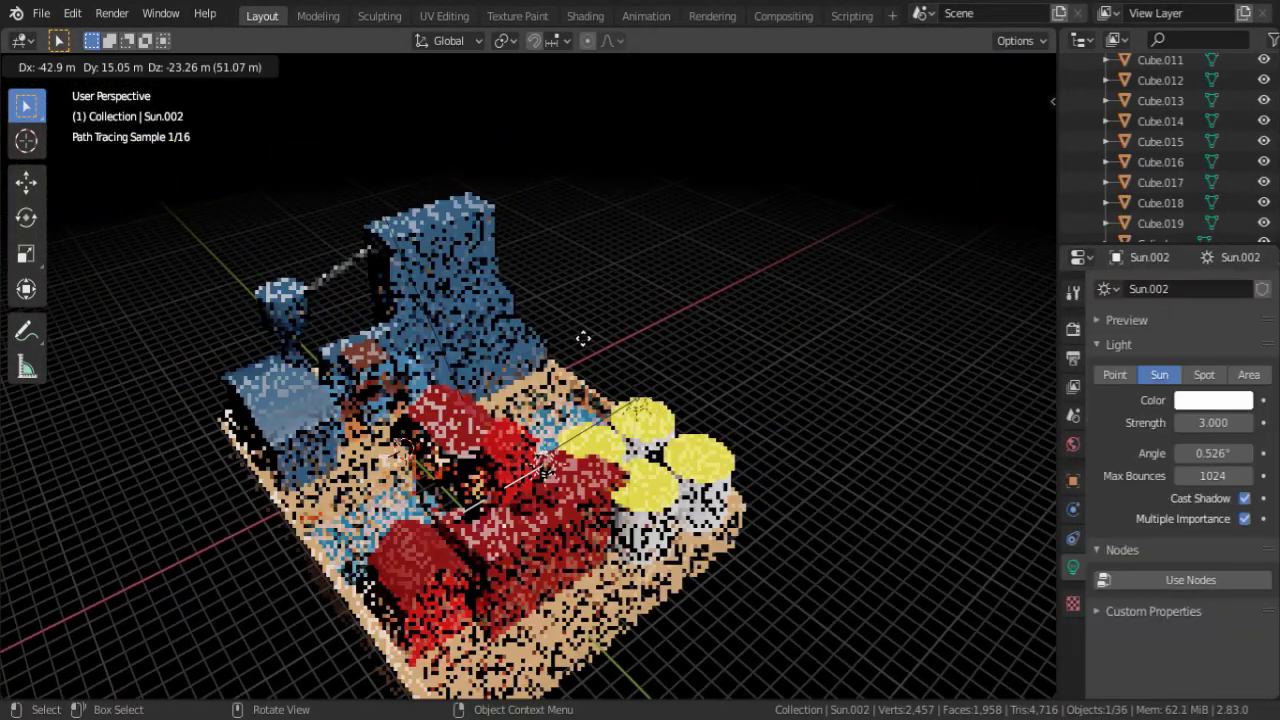
{"action": "right_click", "coordinate": [591, 239]}
{"action": "key", "text": "g"}
{"action": "key", "text": "y"}
{"action": "left_click", "coordinate": [600, 240]}
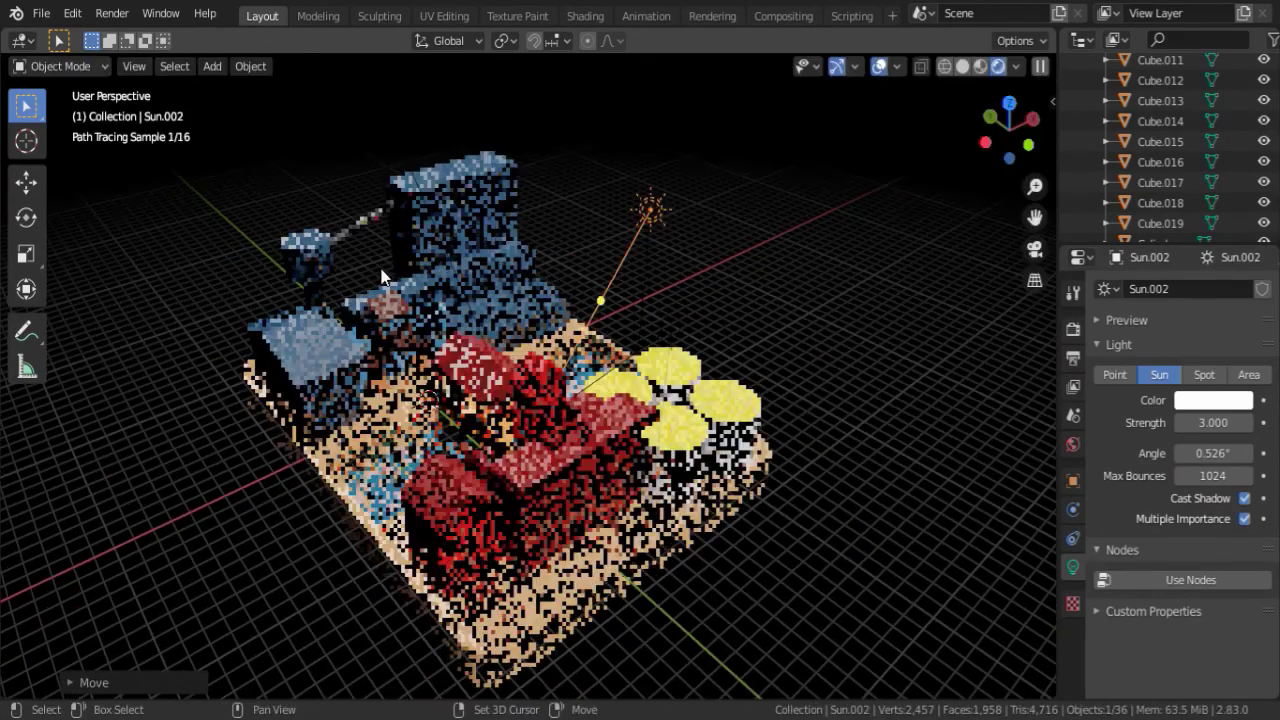